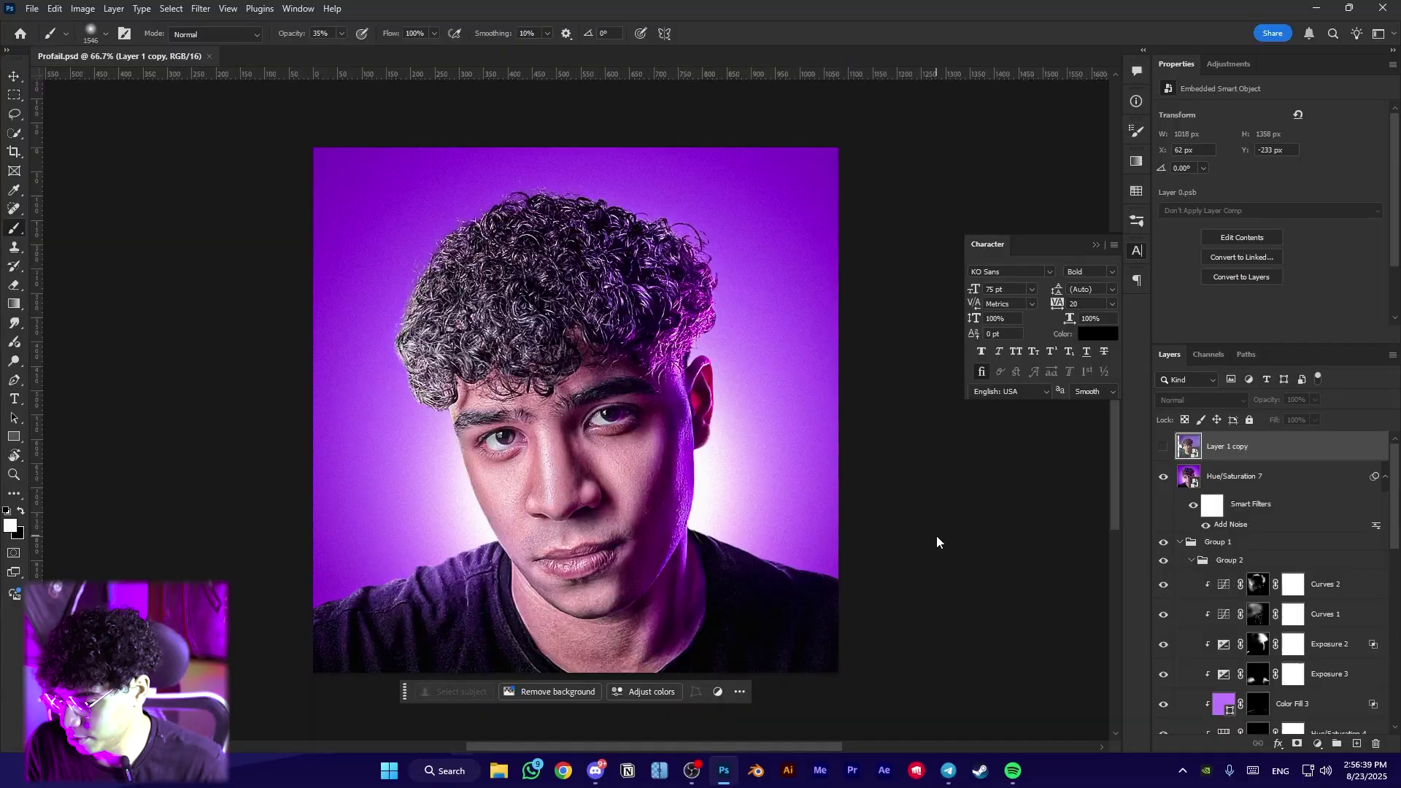
Show and hide Layer 1 copy to compare the original photo with the edited purple portrait
{"action": "left_click", "coordinate": [934, 534]}
{"action": "left_click", "coordinate": [690, 285]}
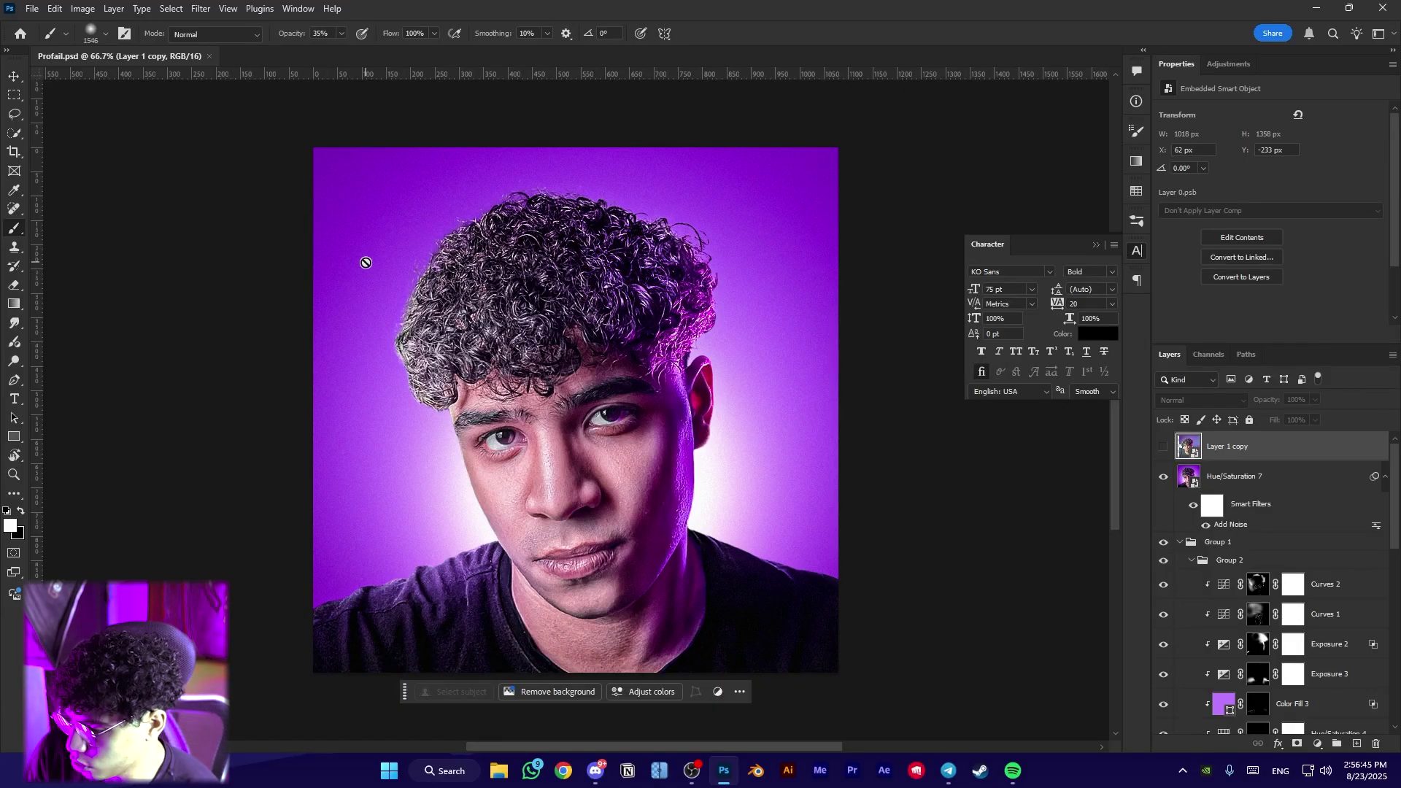
{"action": "left_click", "coordinate": [1164, 447]}
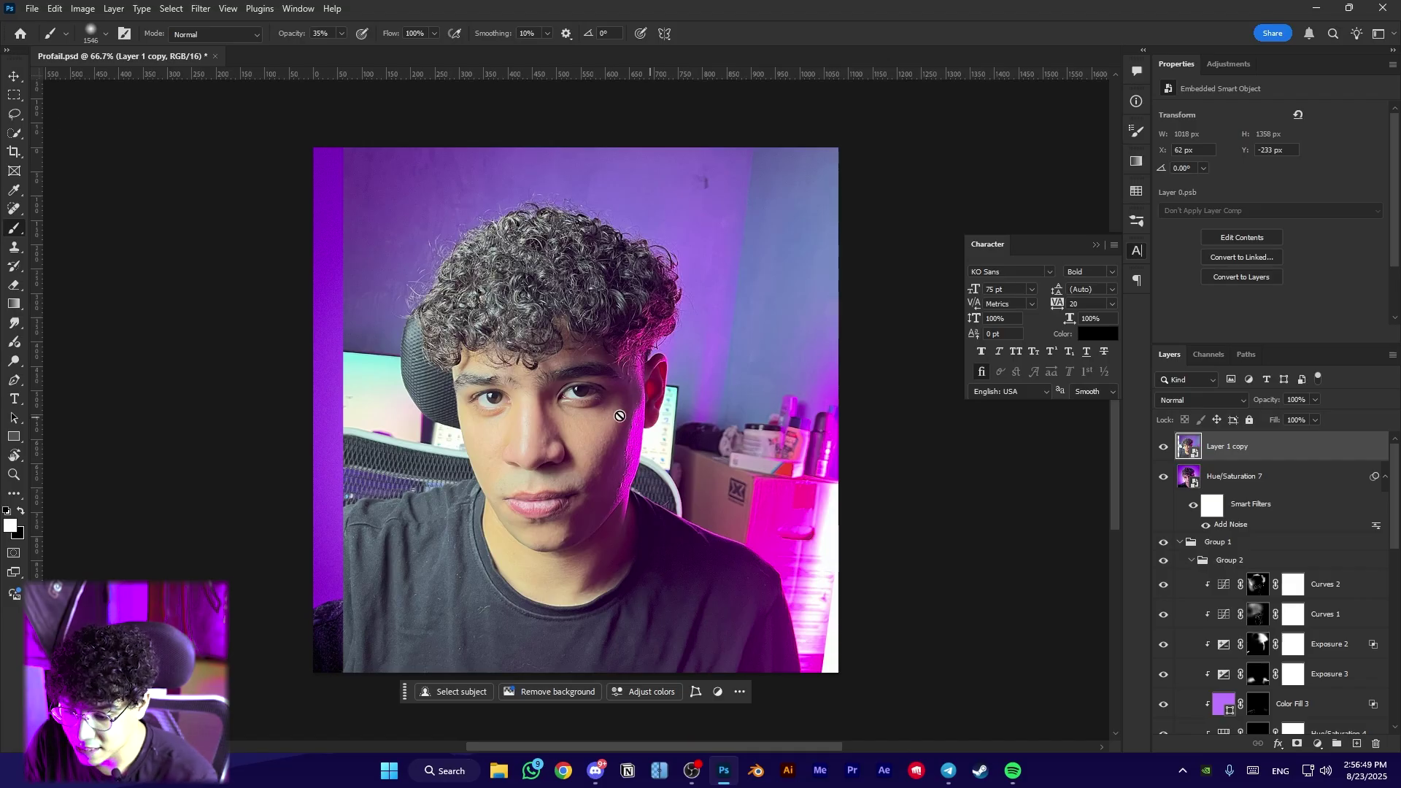
{"action": "left_click", "coordinate": [15, 75]}
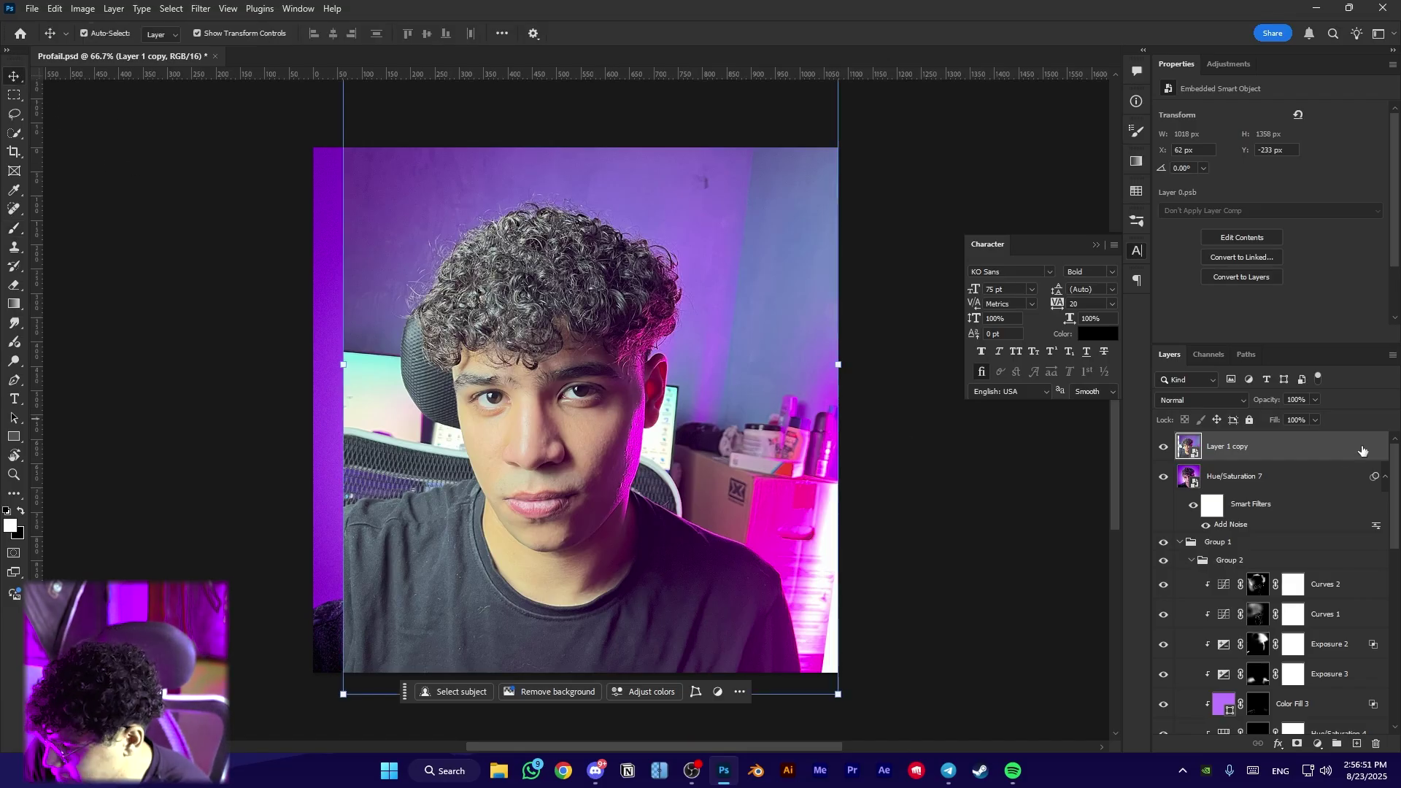
{"action": "left_click", "coordinate": [1163, 446]}
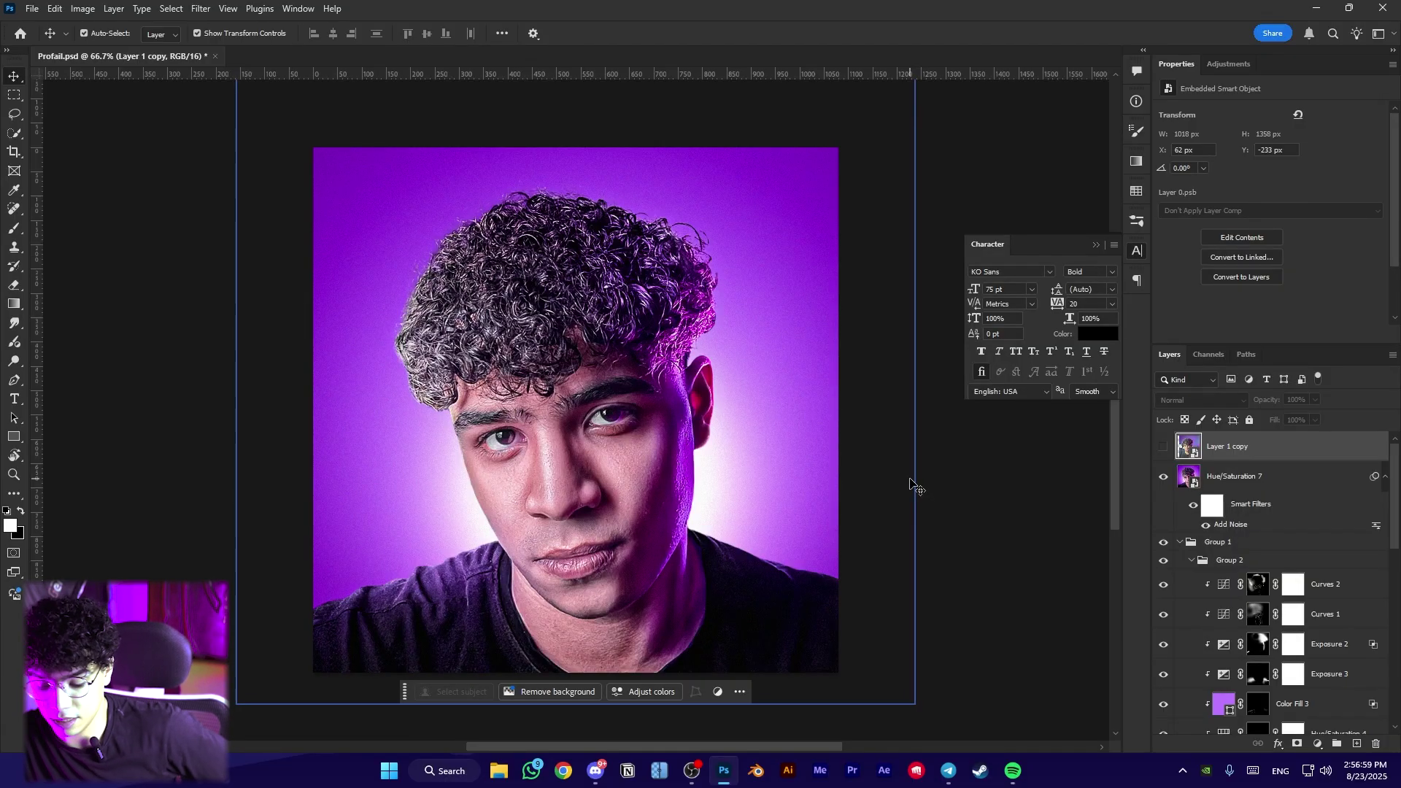
Start setting up a new document with a 16-bit RGB color depth
{"action": "key", "text": "ctrl"}
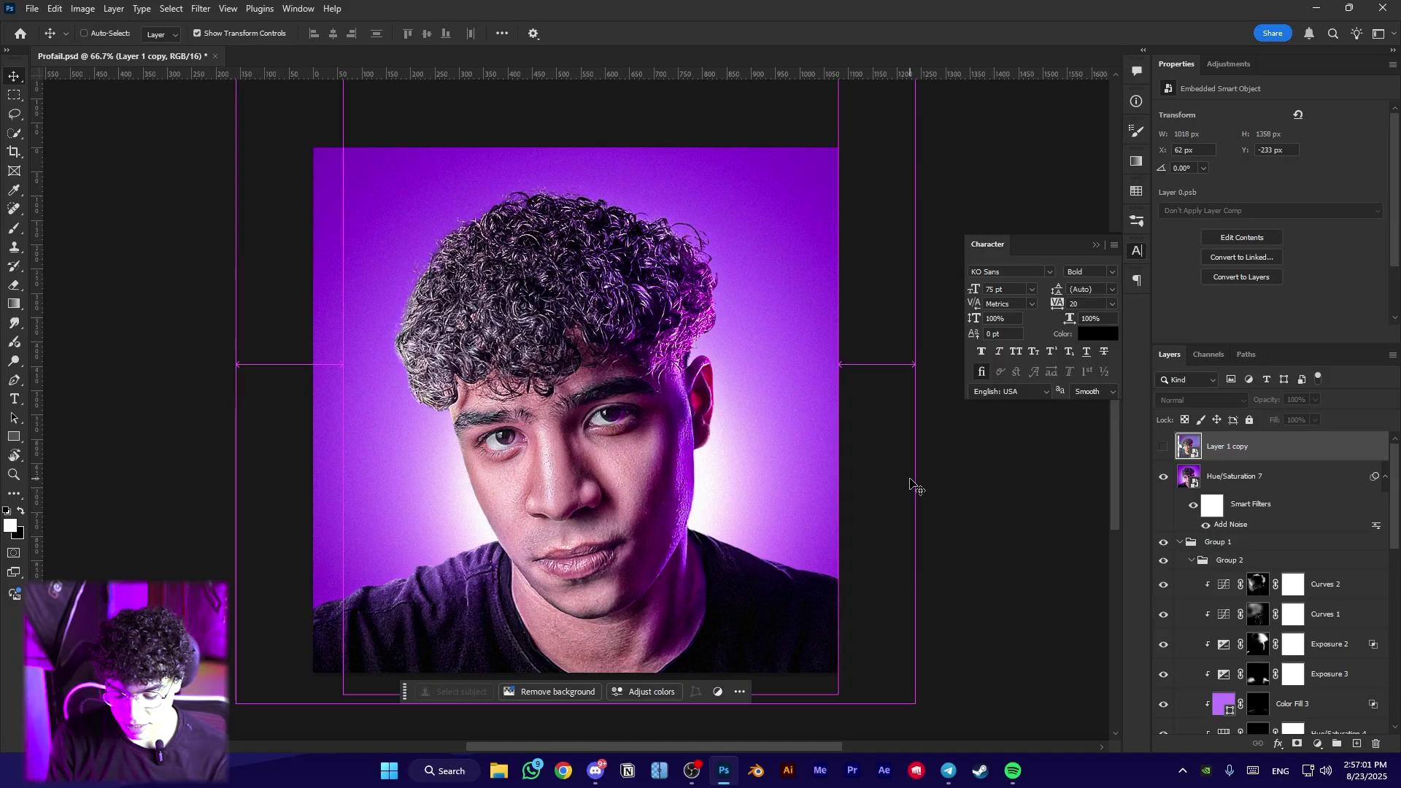
{"action": "key", "text": "ctrl+n"}
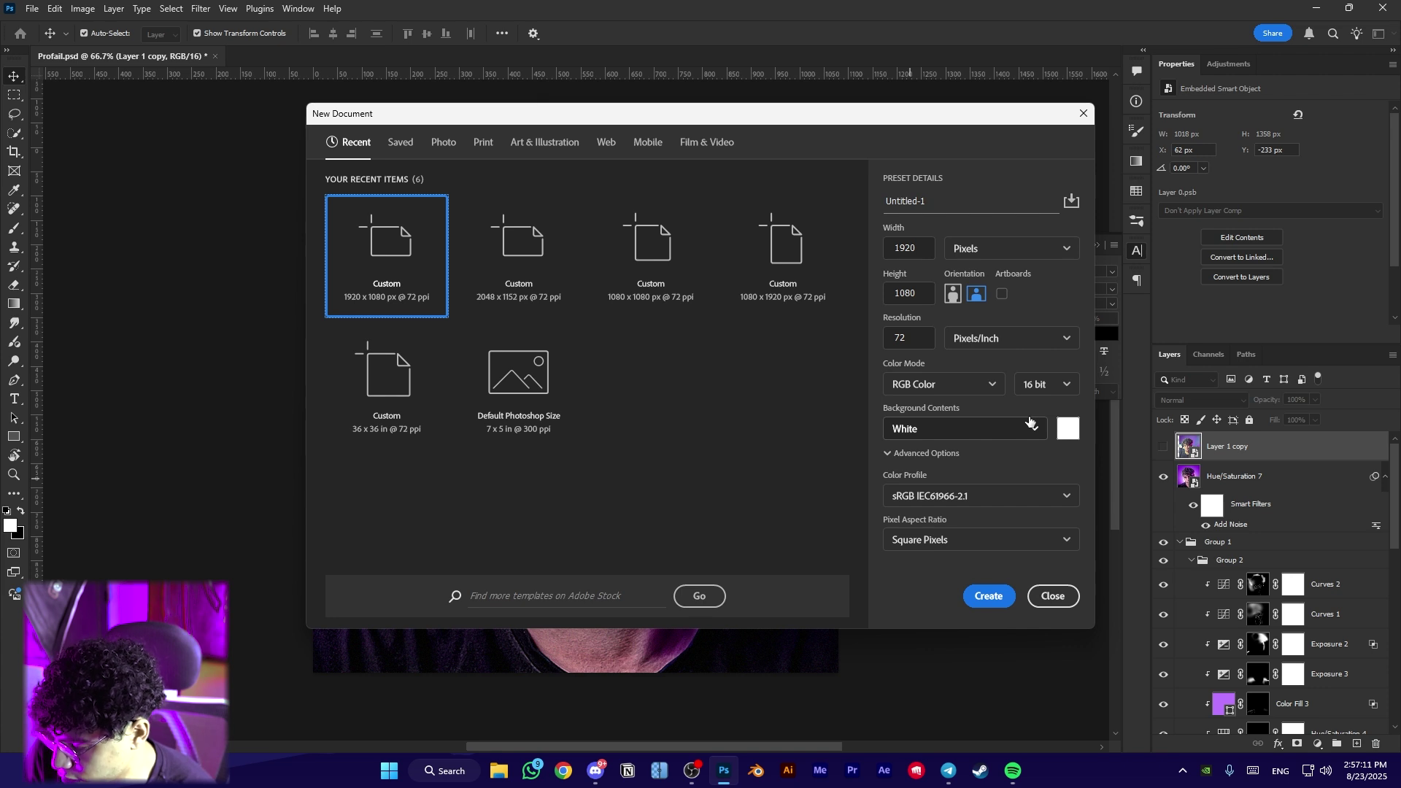
{"action": "left_click", "coordinate": [1053, 390]}
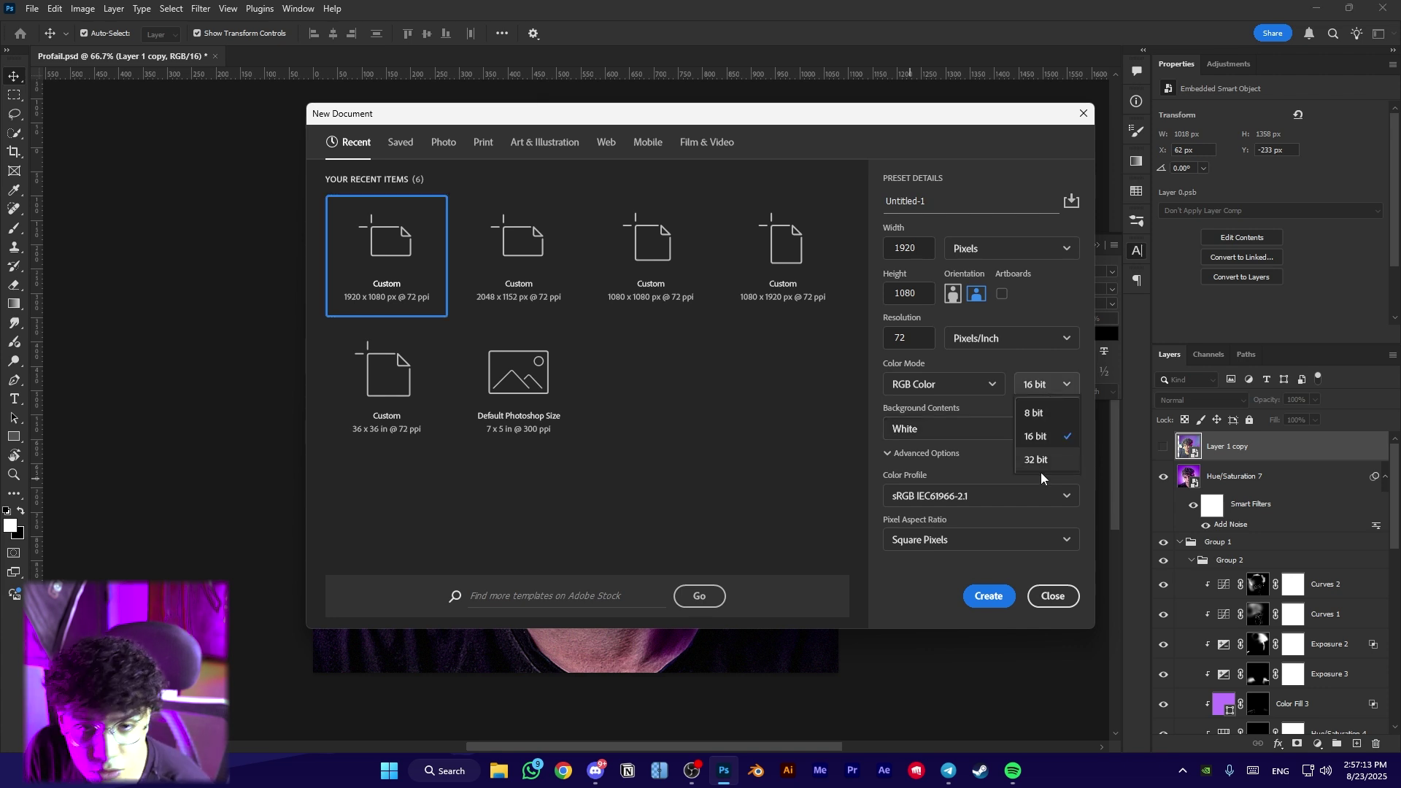
{"action": "left_click", "coordinate": [1036, 414]}
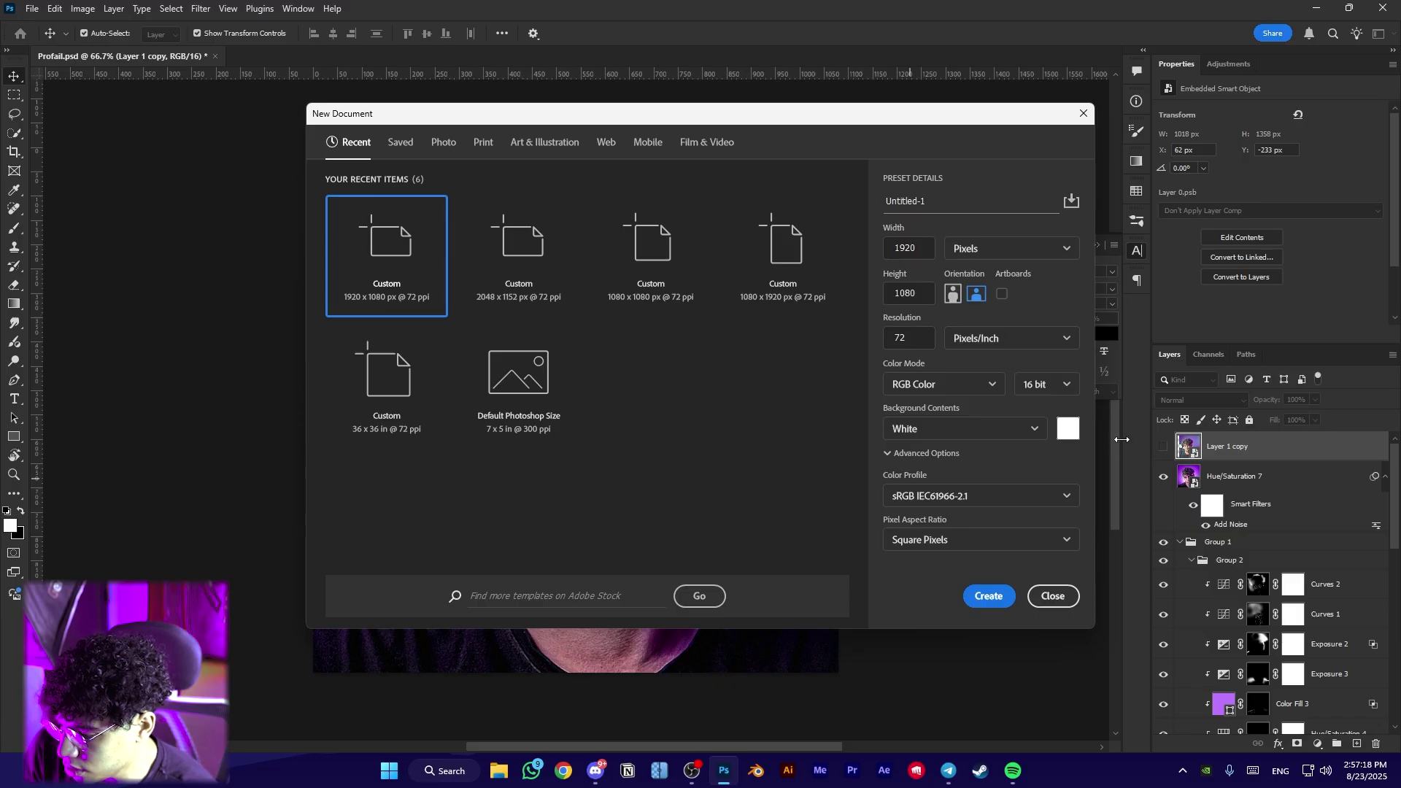
{"action": "left_click", "coordinate": [1065, 432]}
{"action": "left_click", "coordinate": [1116, 413]}
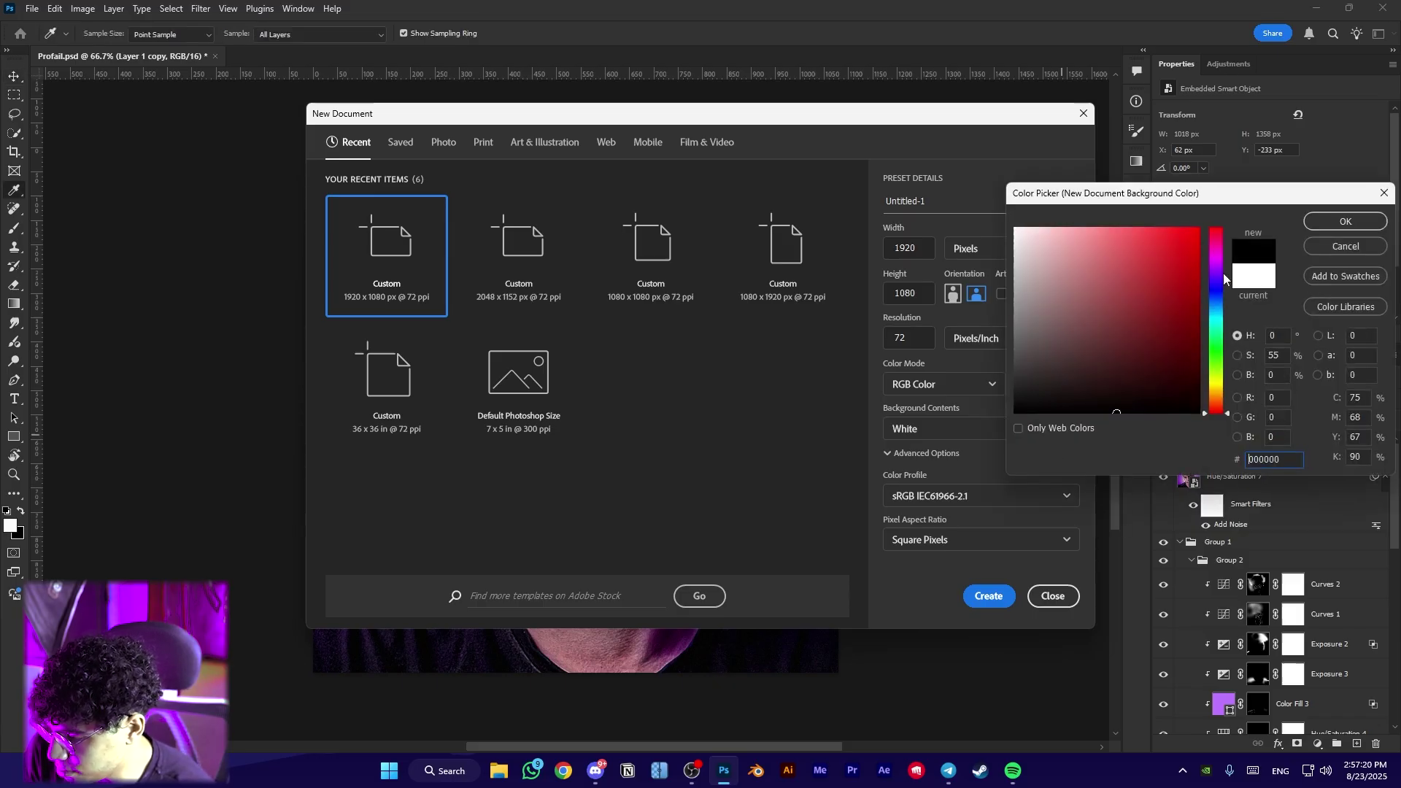
{"action": "left_click", "coordinate": [1347, 222]}
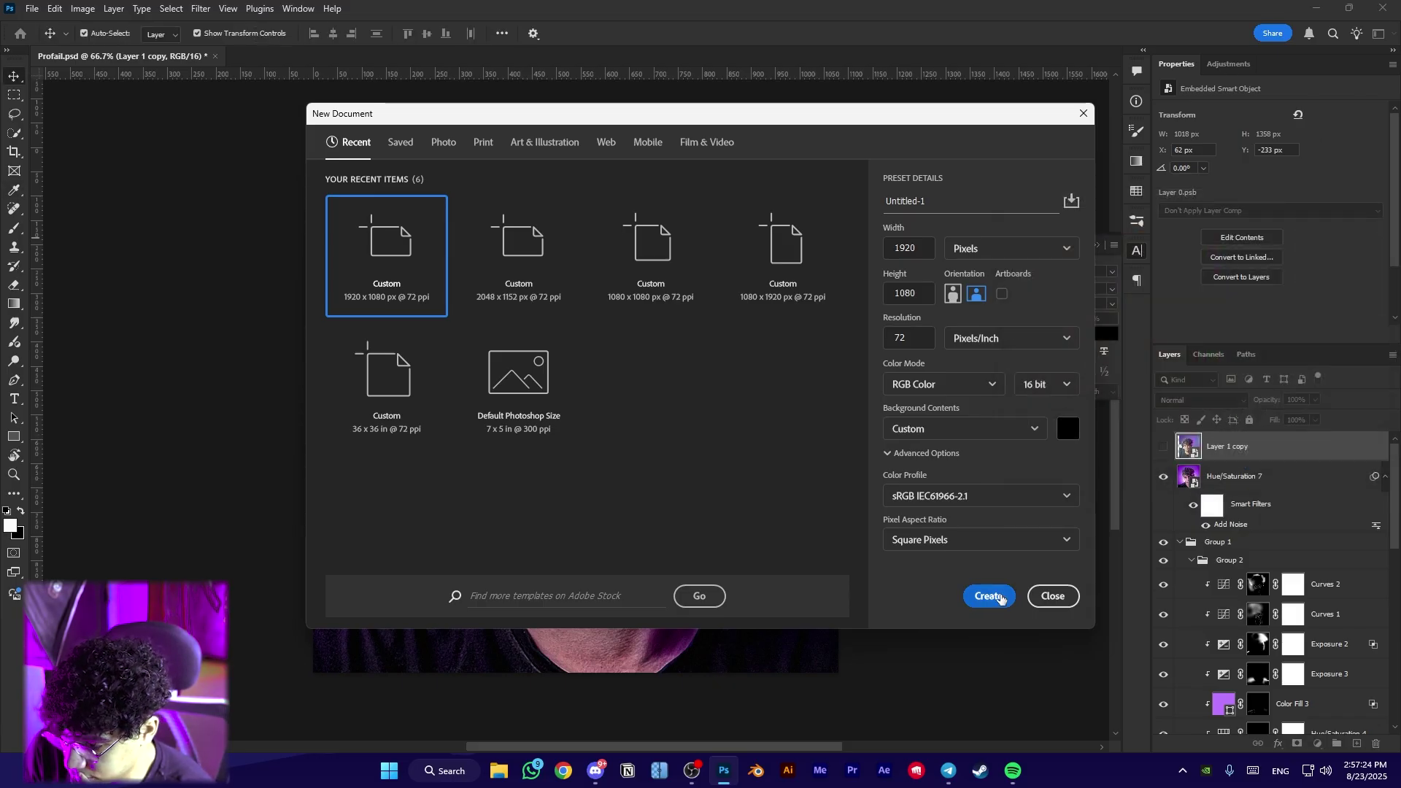
Create a 1080 x 1080 px document at 72 ppi with a black background
{"action": "left_click", "coordinate": [650, 256]}
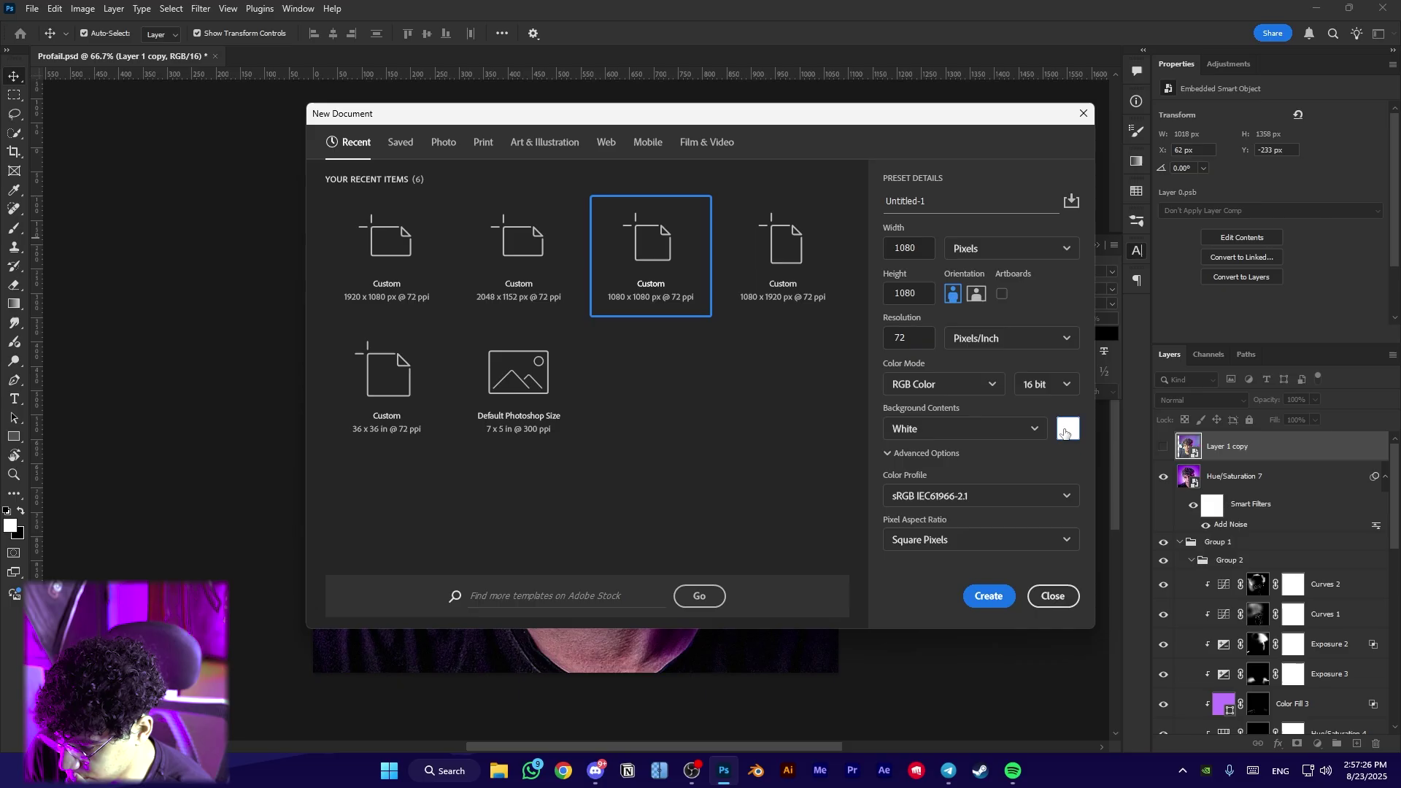
{"action": "left_click", "coordinate": [1067, 431]}
{"action": "left_click_drag", "start_coordinate": [1087, 399], "coordinate": [1091, 418]}
{"action": "left_click", "coordinate": [1347, 221]}
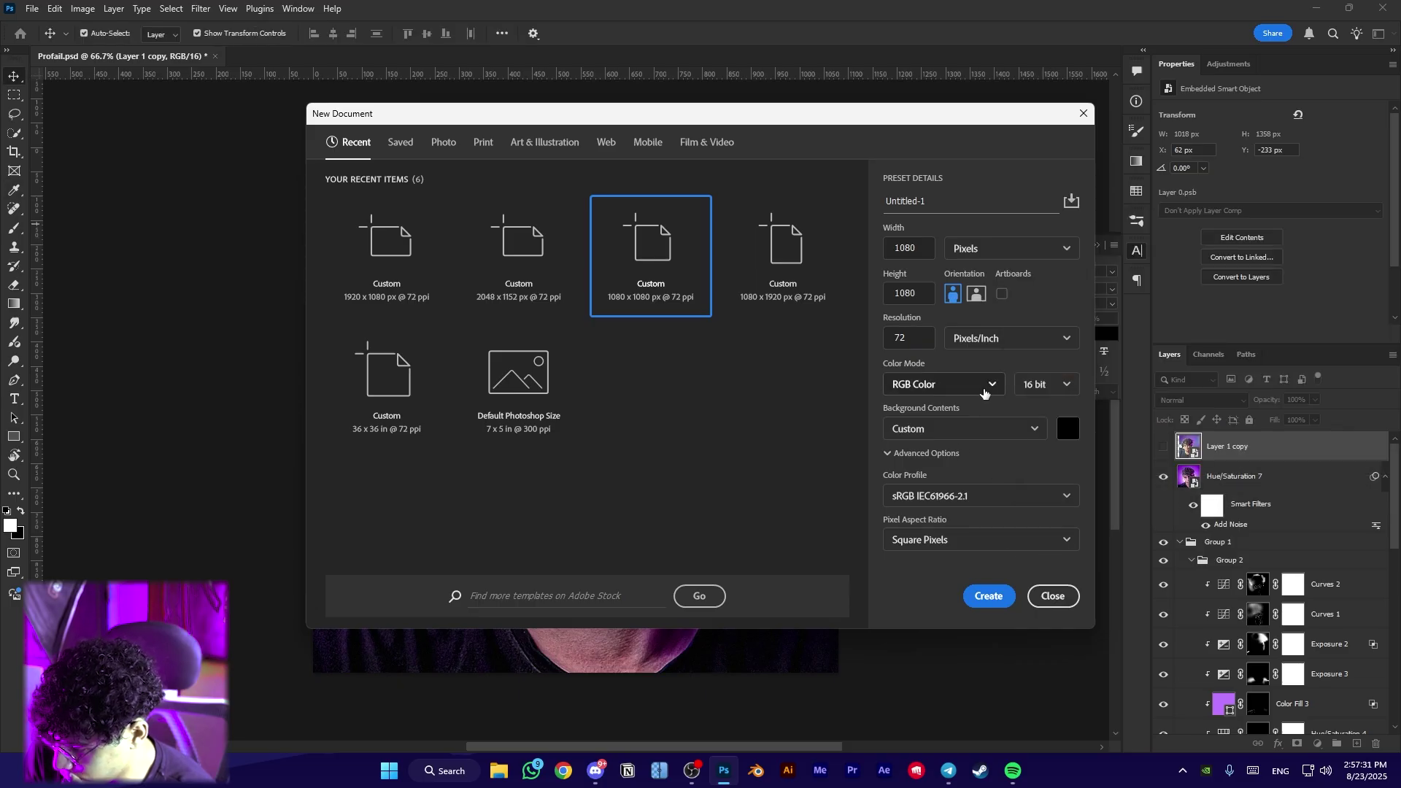
{"action": "left_click", "coordinate": [972, 596]}
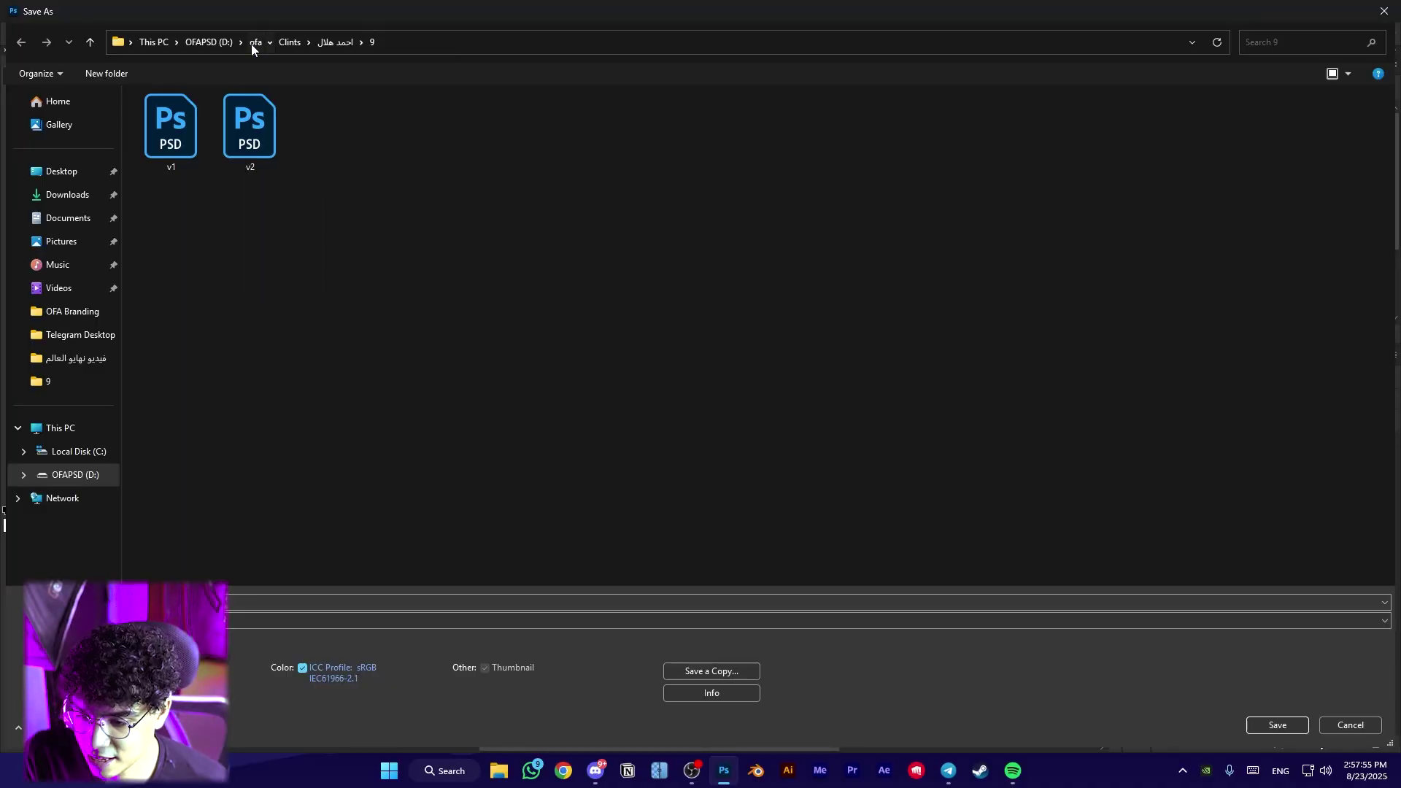
While saving the new document, create a folder named "صورة بروفايل" inside the ofa folder on drive D
{"action": "left_click", "coordinate": [254, 43]}
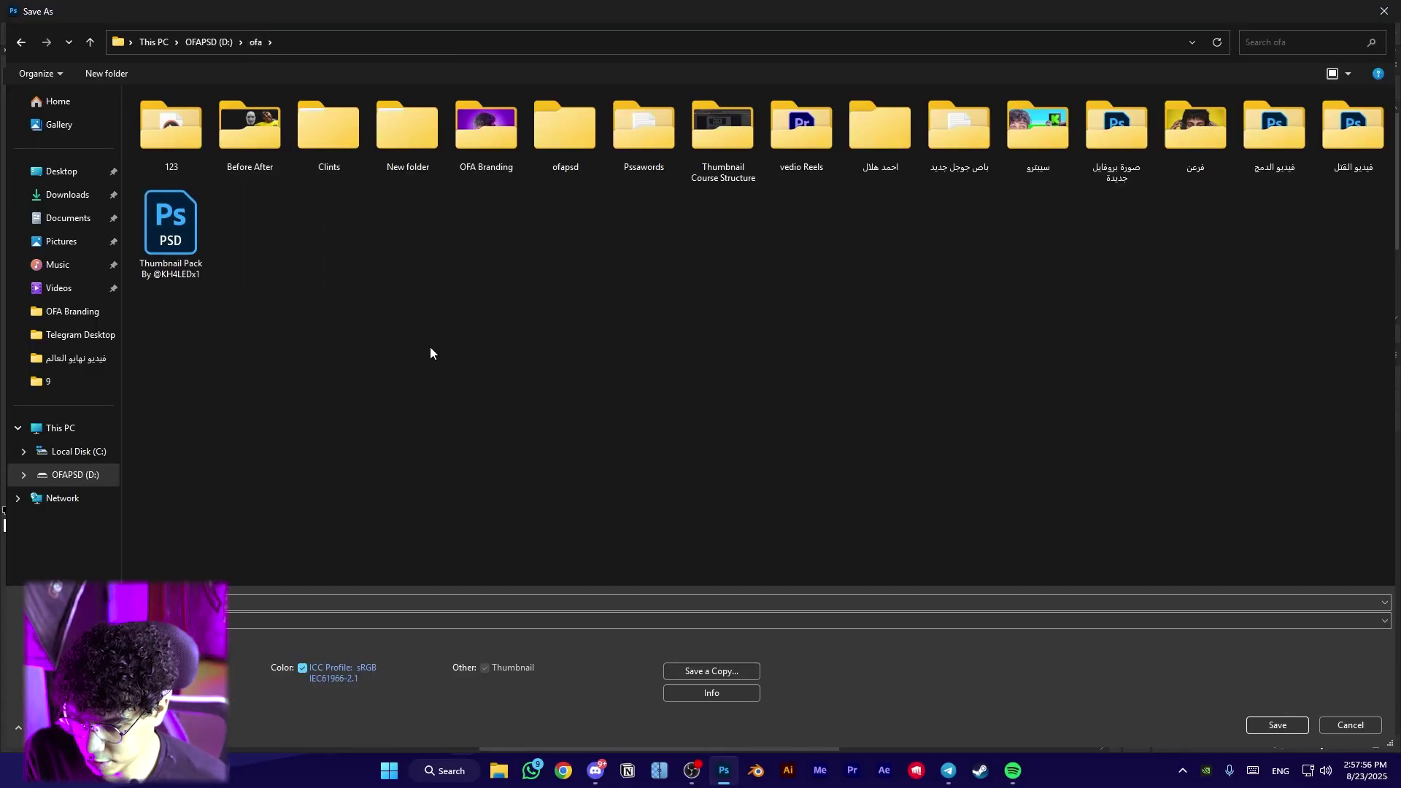
{"action": "key", "text": "ctrl+shift+n"}
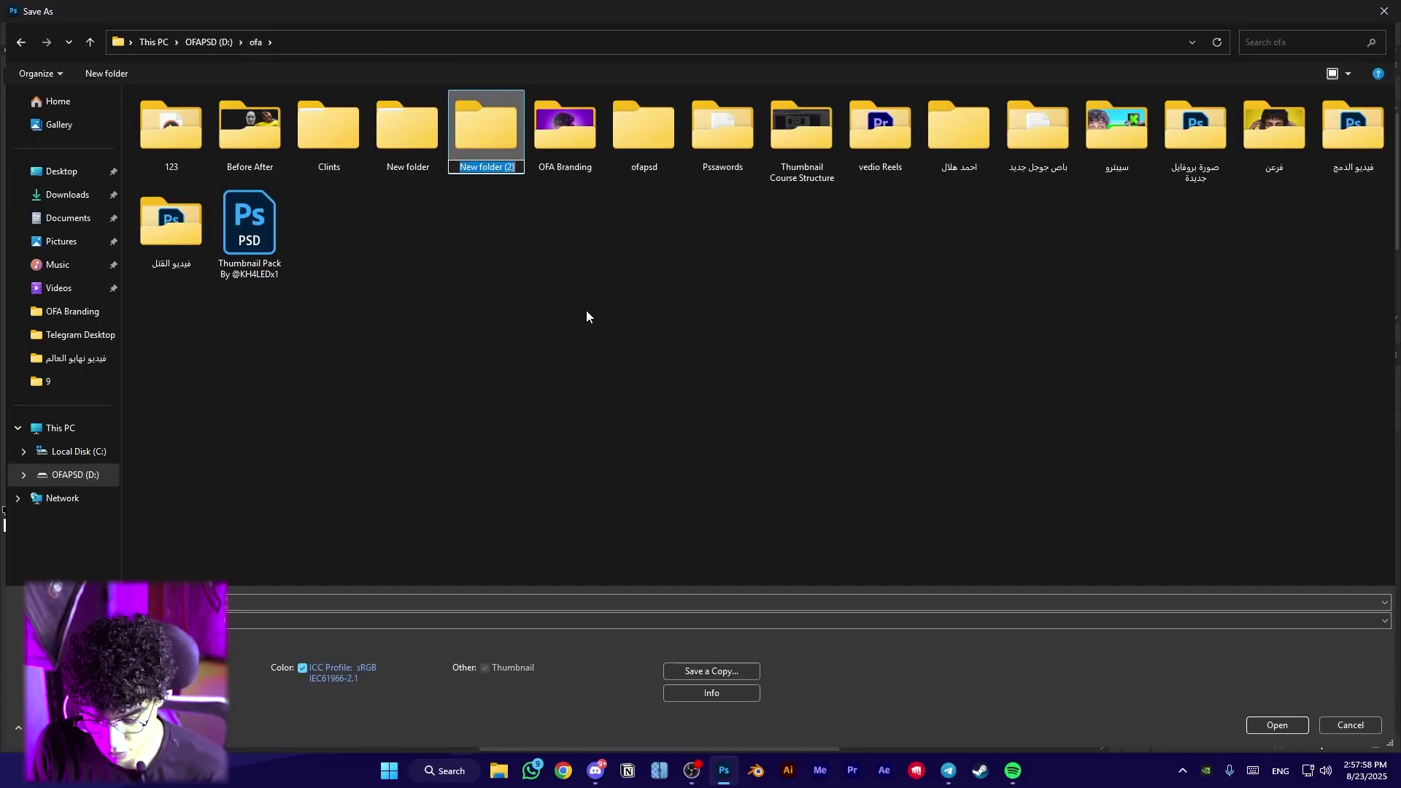
{"action": "type", "text": "w,vm"}
{"action": "key", "text": "ctrl+a"}
{"action": "key", "text": "alt+shift"}
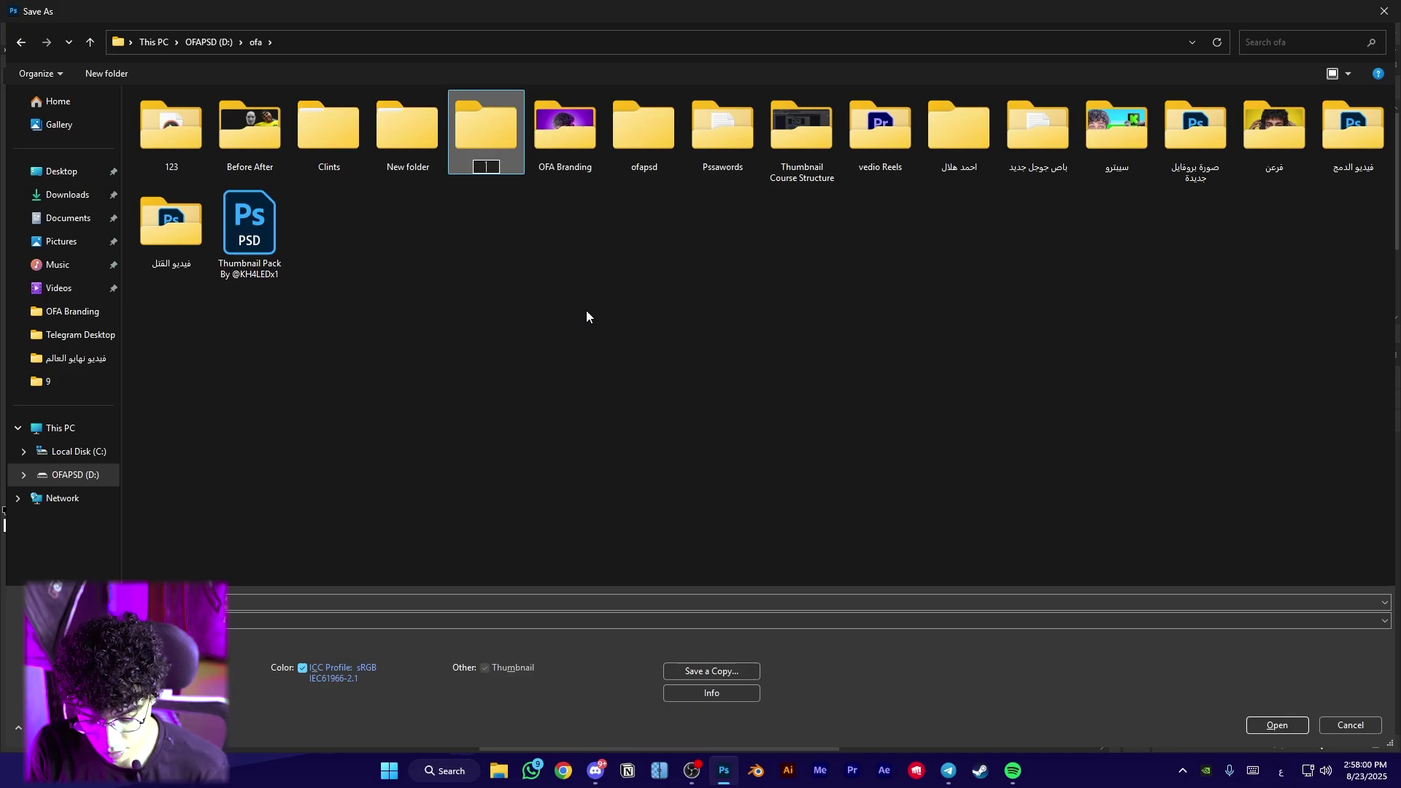
{"action": "type", "text": "صورة بروفايل"}
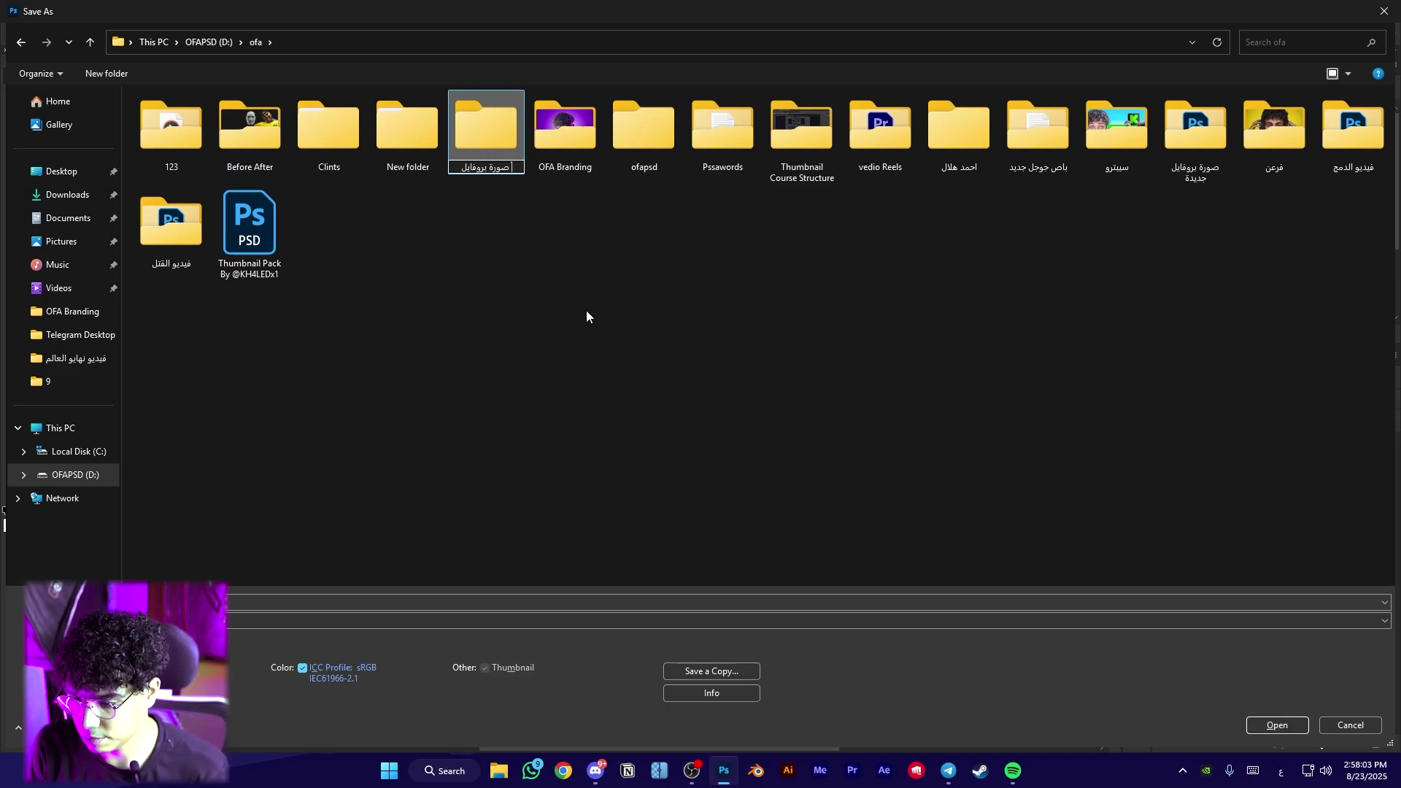
{"action": "key", "text": "Return"}
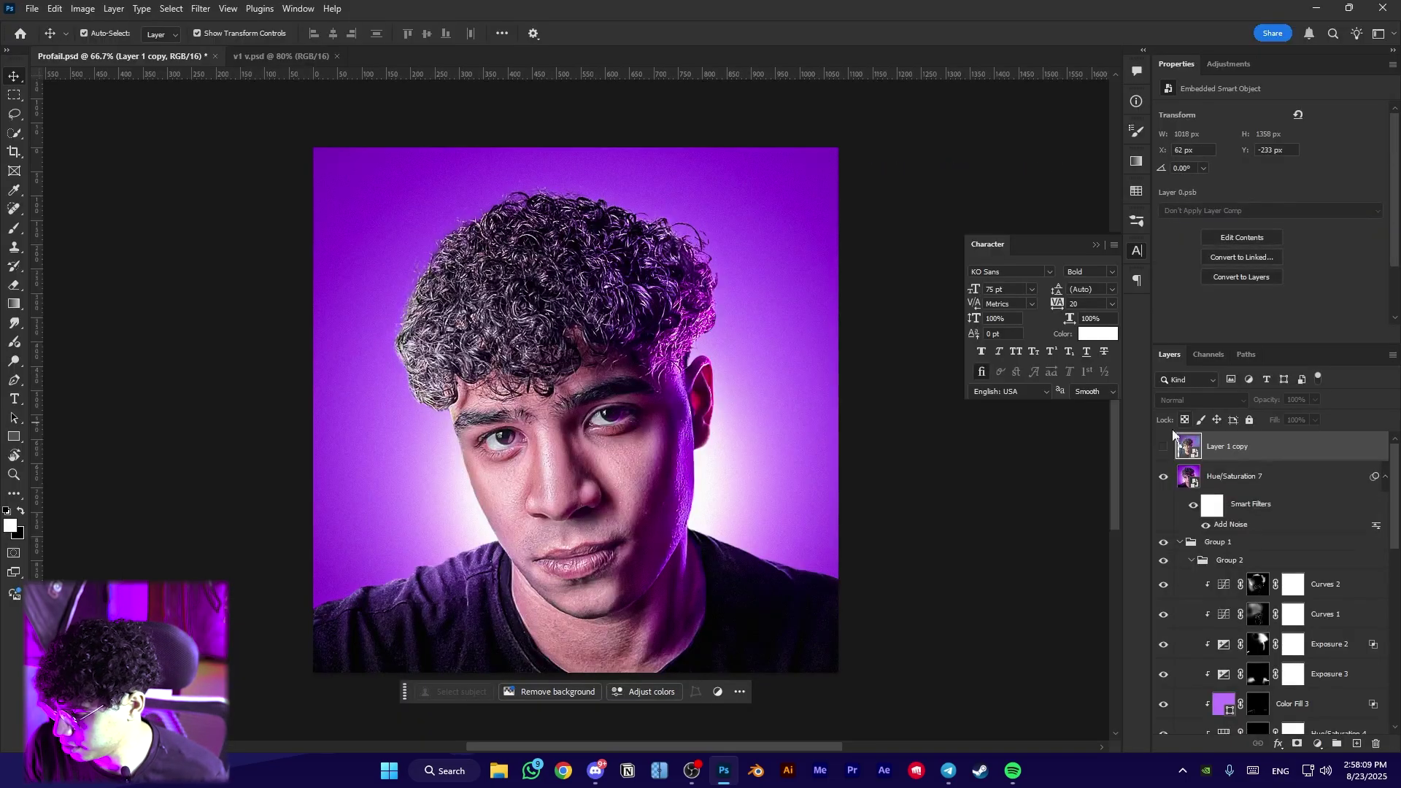
Show the Layer 1 copy photo in Profail.psd and bring it into the v1 v.psd document
{"action": "left_click", "coordinate": [1163, 446]}
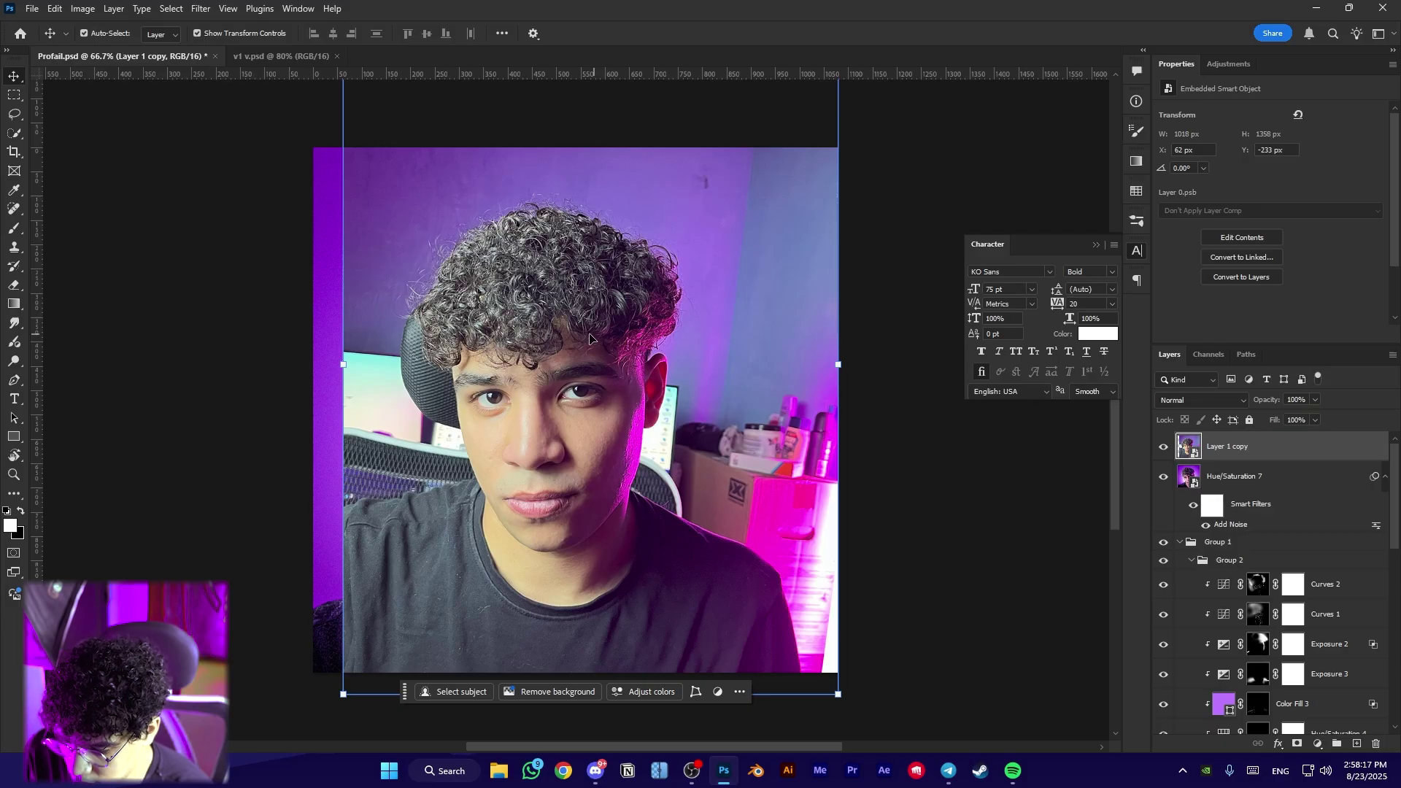
{"action": "left_click_drag", "start_coordinate": [558, 328], "coordinate": [515, 437]}
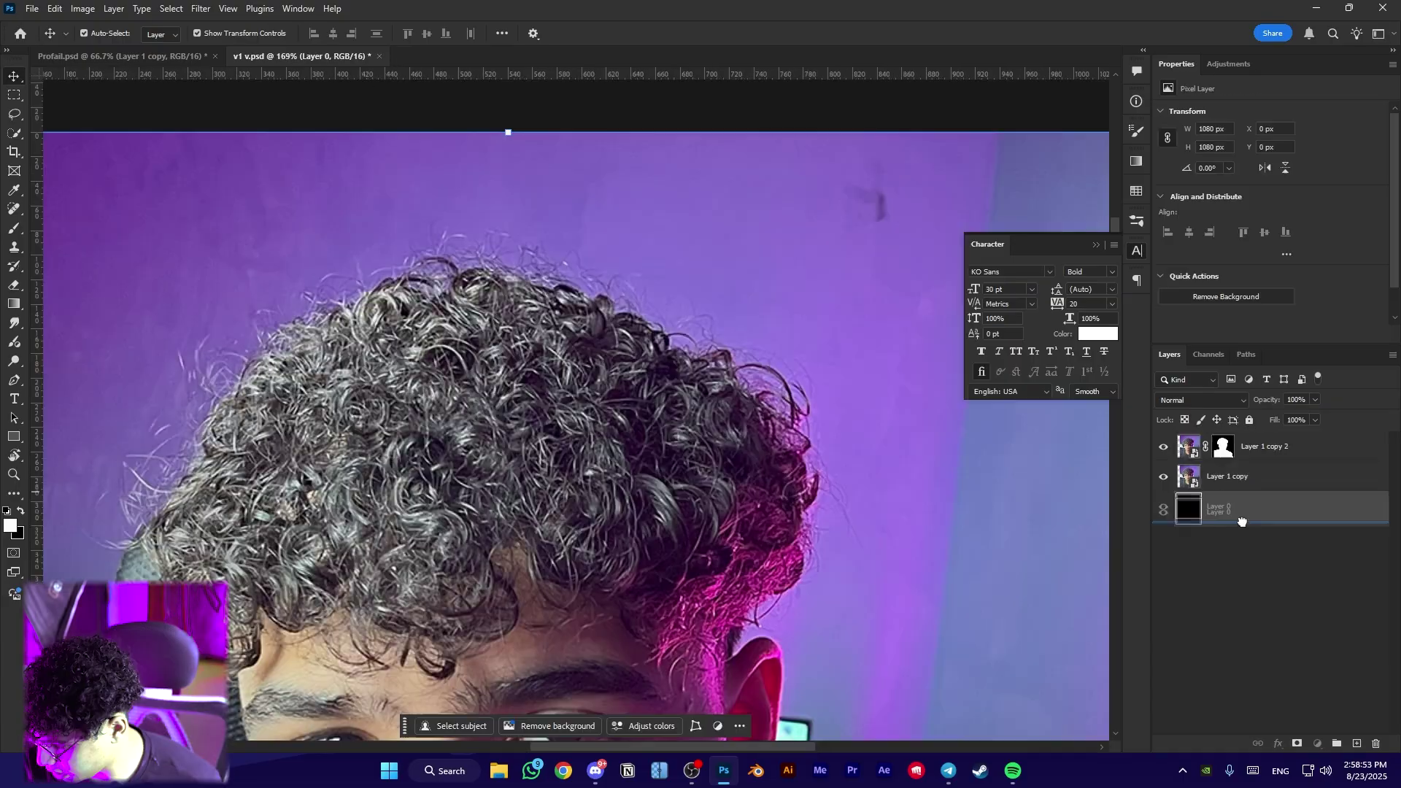
Reorder the layers so black Layer 0 sits between masked Layer 1 copy 2 and Layer 1 copy
{"action": "left_click_drag", "start_coordinate": [1233, 508], "coordinate": [1236, 467]}
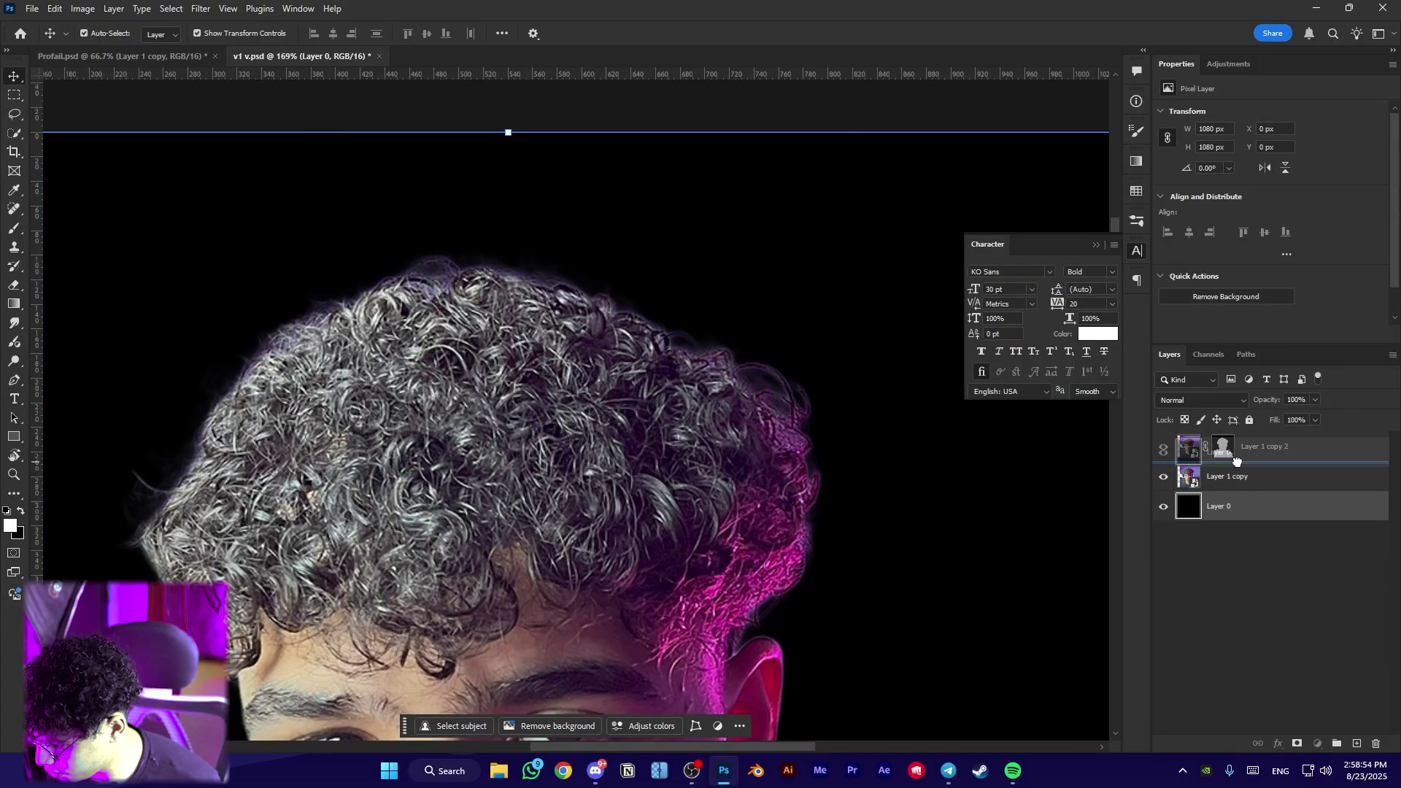
{"action": "left_click", "coordinate": [1196, 508]}
Toggle Layer 0's visibility to compare the masked hair edges with the original photo, and collapse the Character panel
{"action": "left_click", "coordinate": [1164, 476]}
{"action": "left_click", "coordinate": [1164, 476]}
{"action": "left_click", "coordinate": [1166, 476]}
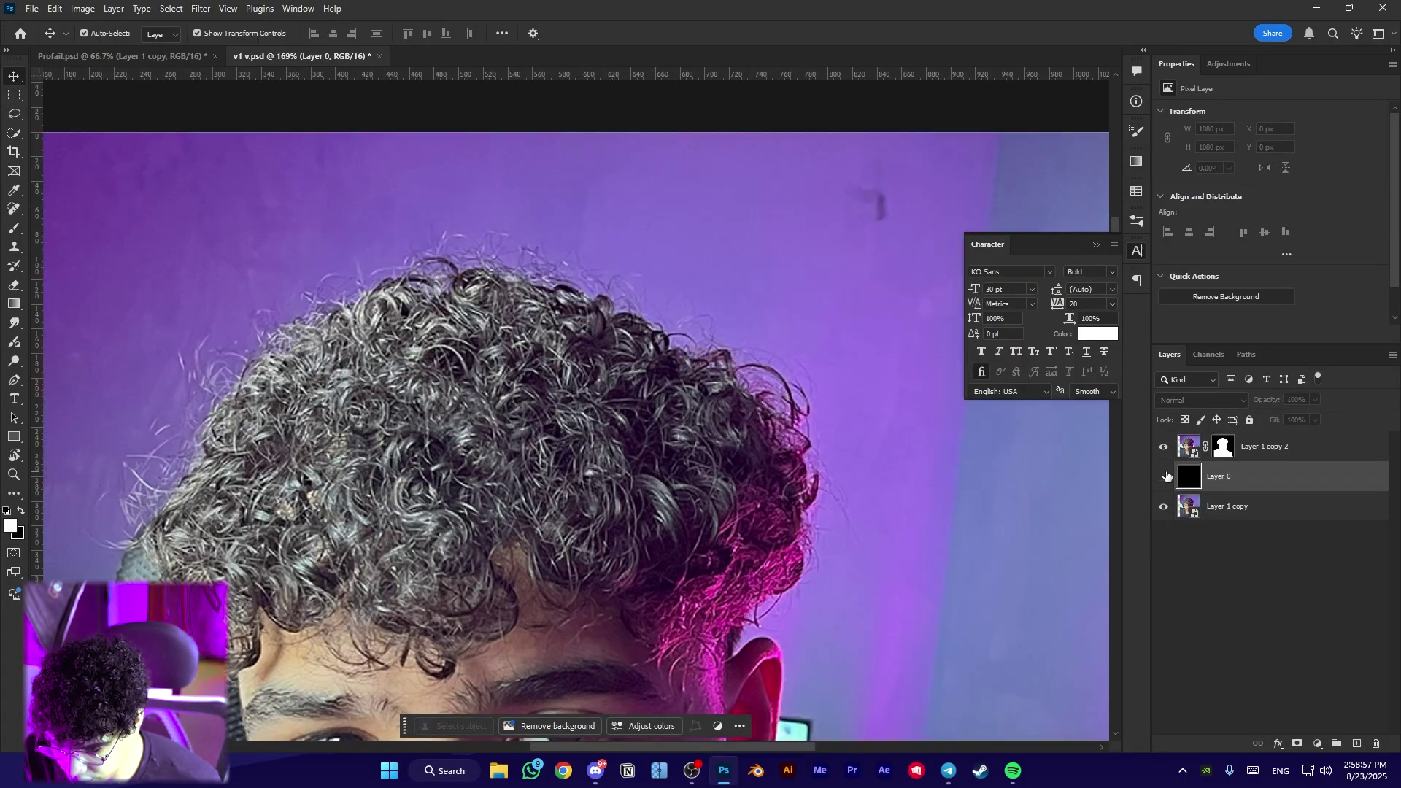
{"action": "left_click", "coordinate": [1166, 476]}
{"action": "left_click", "coordinate": [1167, 477]}
{"action": "left_click", "coordinate": [1167, 477]}
{"action": "left_click", "coordinate": [1167, 477]}
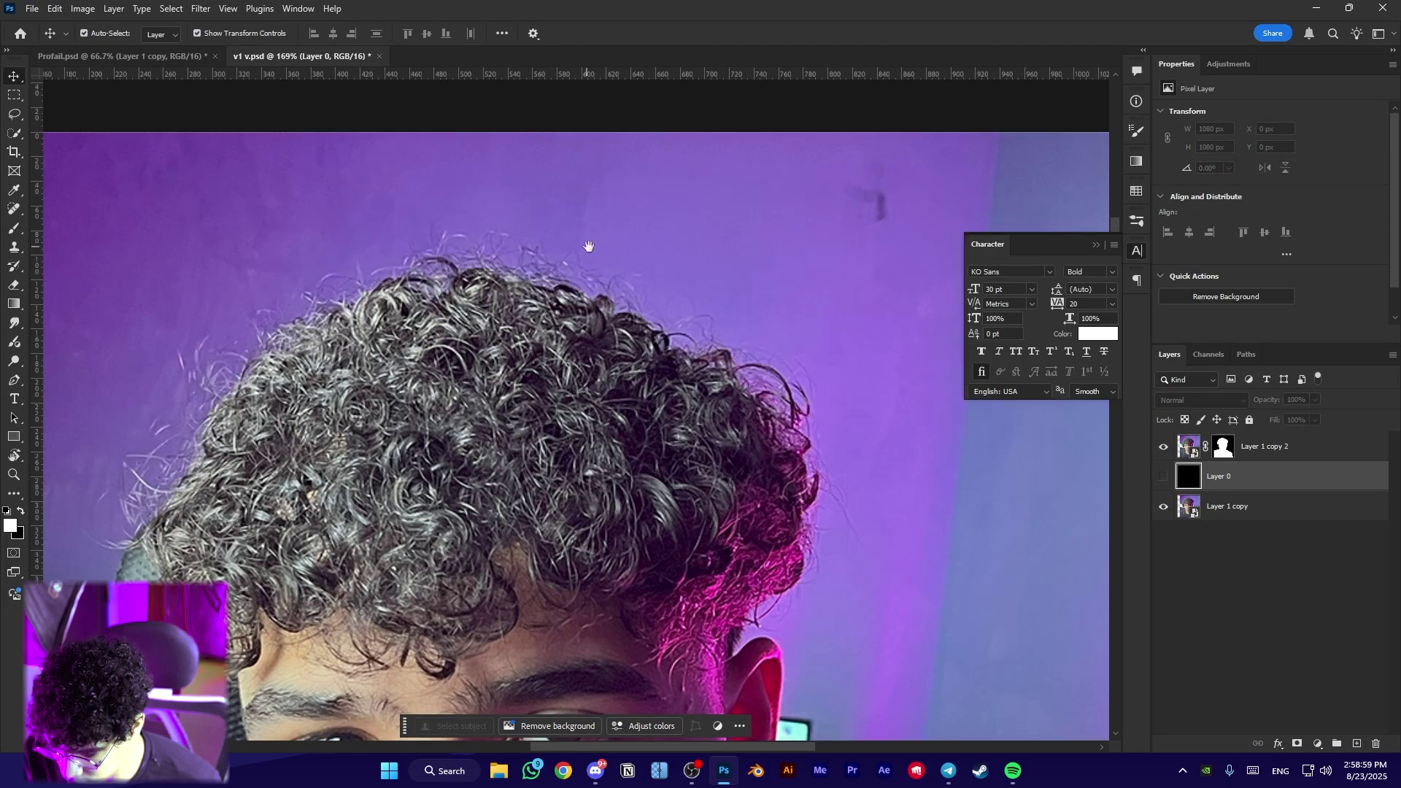
{"action": "left_click_drag", "start_coordinate": [588, 248], "coordinate": [681, 228]}
{"action": "scroll", "coordinate": [785, 294], "scroll_direction": "up", "scroll_amount": 2}
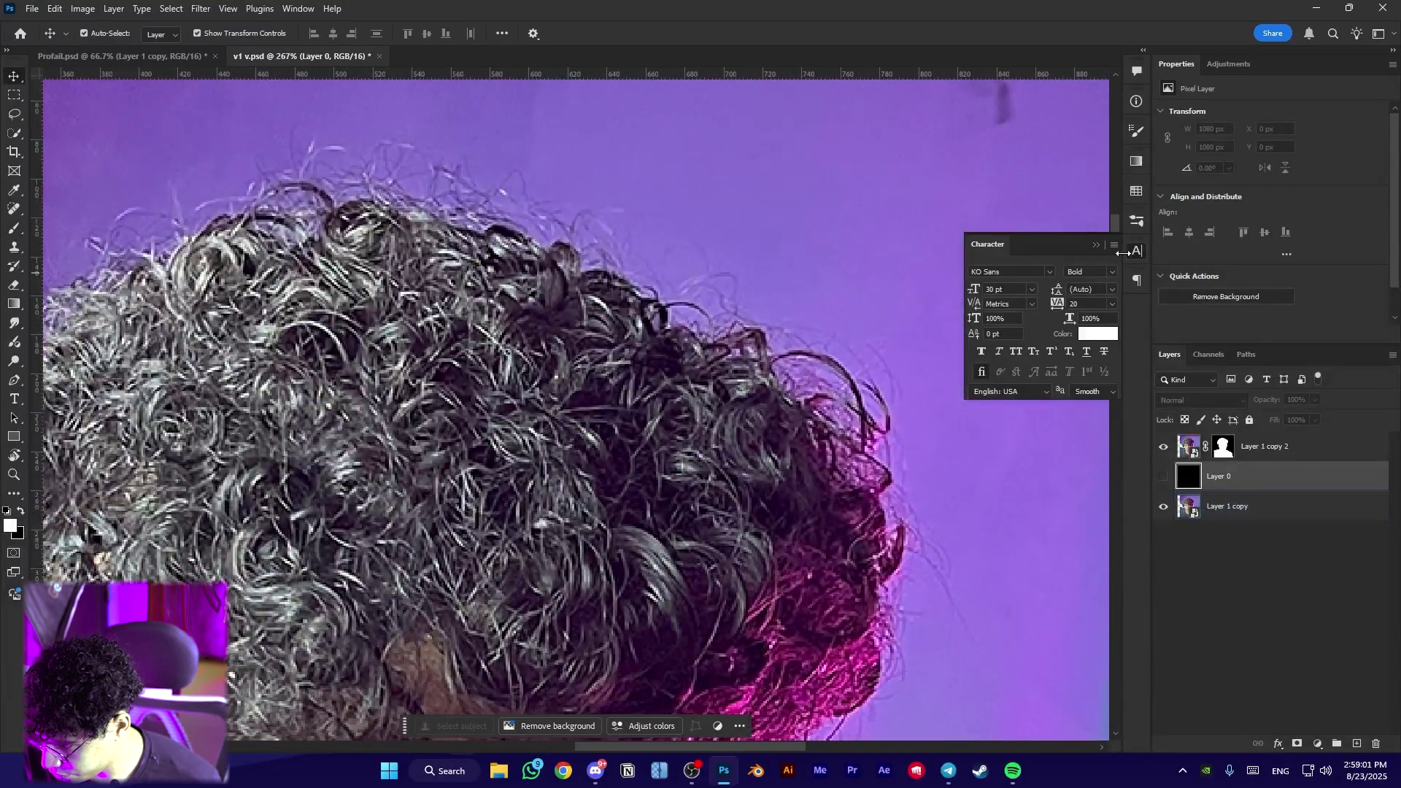
{"action": "left_click", "coordinate": [1095, 248]}
{"action": "left_click", "coordinate": [1164, 477]}
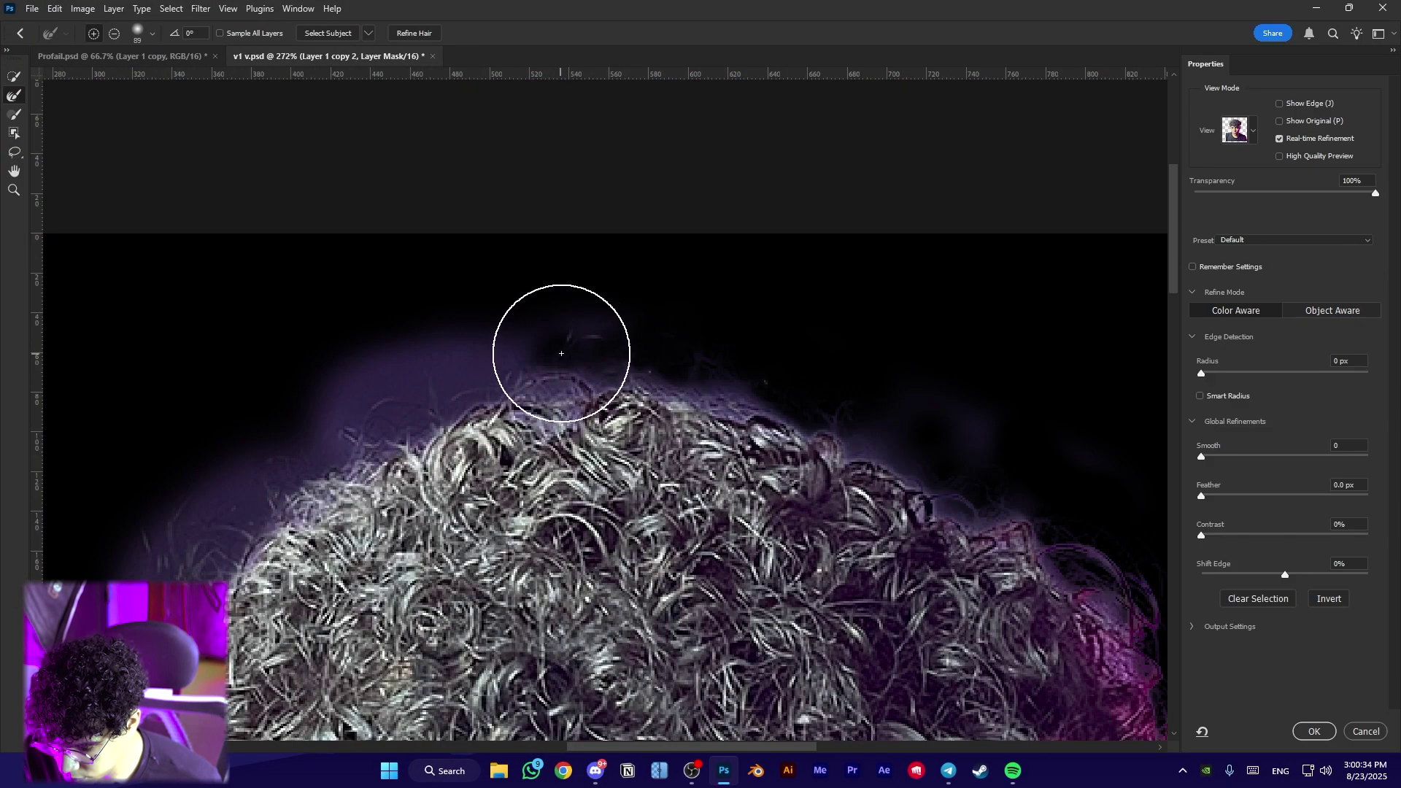
Refine the mask along the curly hair's outer edges with a smaller Refine Edge brush
{"action": "scroll", "coordinate": [561, 353], "scroll_direction": "down", "scroll_amount": 5}
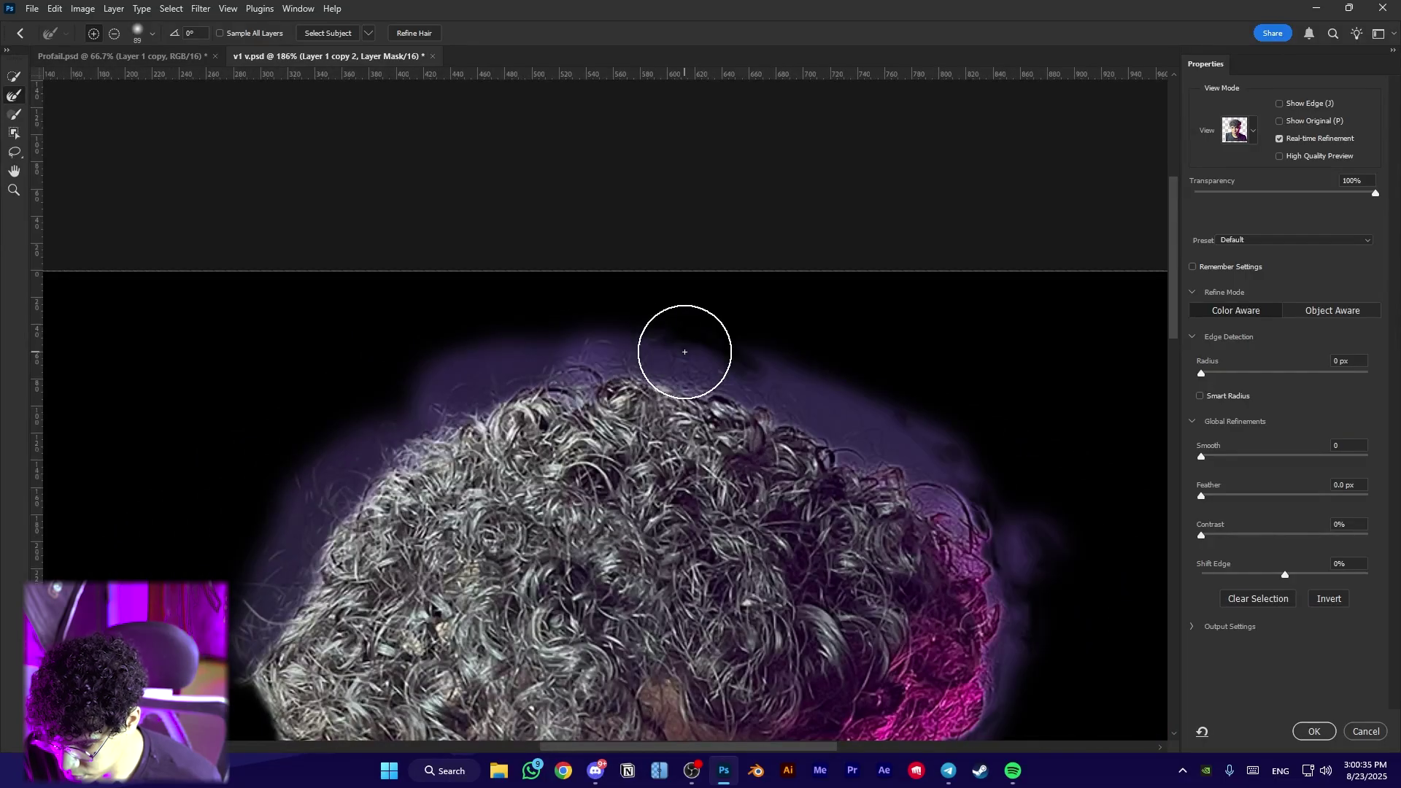
{"action": "scroll", "coordinate": [478, 383], "scroll_direction": "up", "scroll_amount": 5}
{"action": "key", "text": "bracketleft"}
{"action": "key", "text": "bracketleft"}
{"action": "mouse_move", "coordinate": [919, 458]}
{"action": "left_mouse_down"}
{"action": "mouse_move", "coordinate": [356, 178]}
{"action": "mouse_move", "coordinate": [487, 266]}
{"action": "mouse_move", "coordinate": [863, 276]}
{"action": "left_mouse_up"}
{"action": "mouse_move", "coordinate": [372, 212]}
{"action": "left_mouse_down"}
{"action": "mouse_move", "coordinate": [281, 250]}
{"action": "mouse_move", "coordinate": [236, 327]}
{"action": "left_mouse_up"}
{"action": "left_click_drag", "start_coordinate": [264, 331], "coordinate": [397, 267]}
{"action": "scroll", "coordinate": [282, 406], "scroll_direction": "down", "scroll_amount": 7}
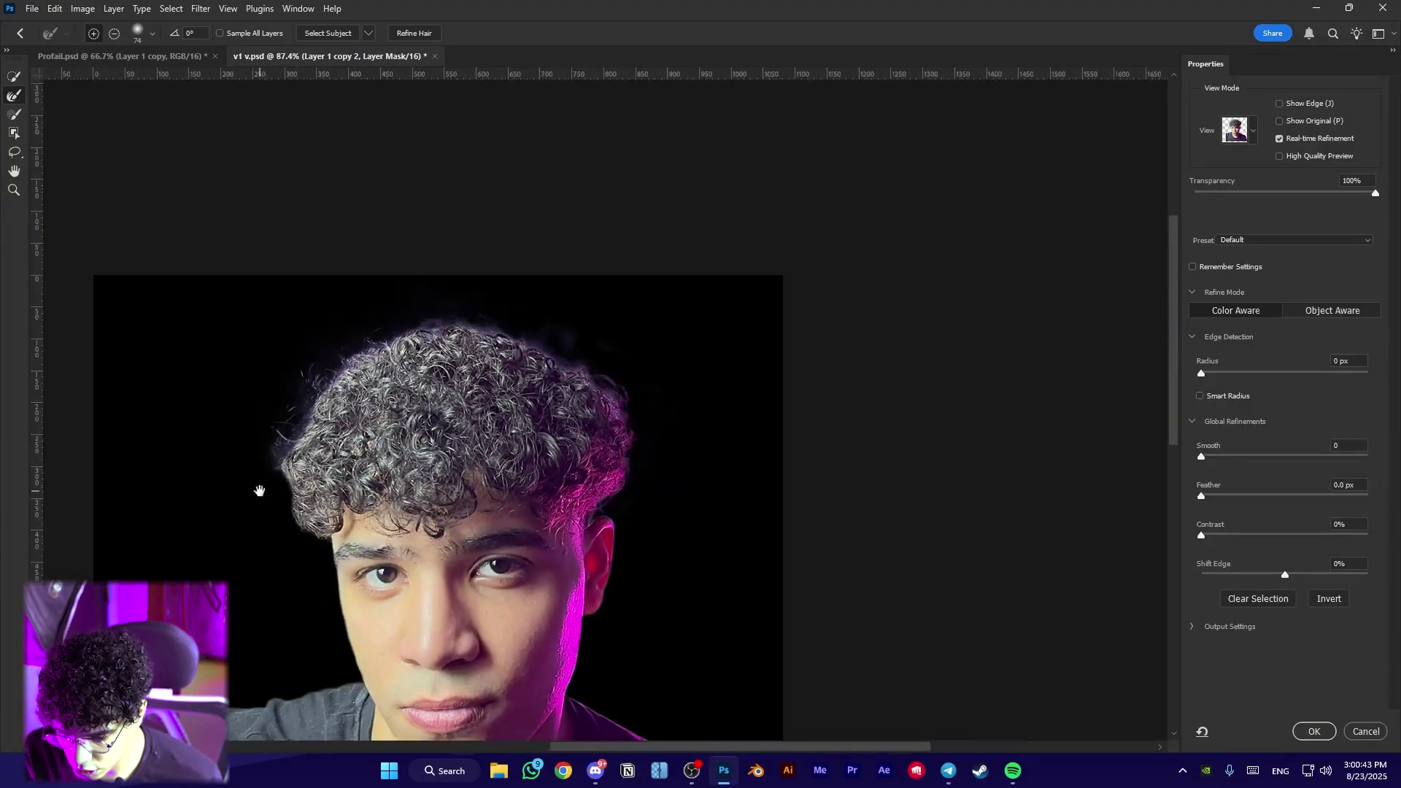
{"action": "left_click_drag", "start_coordinate": [259, 491], "coordinate": [340, 428]}
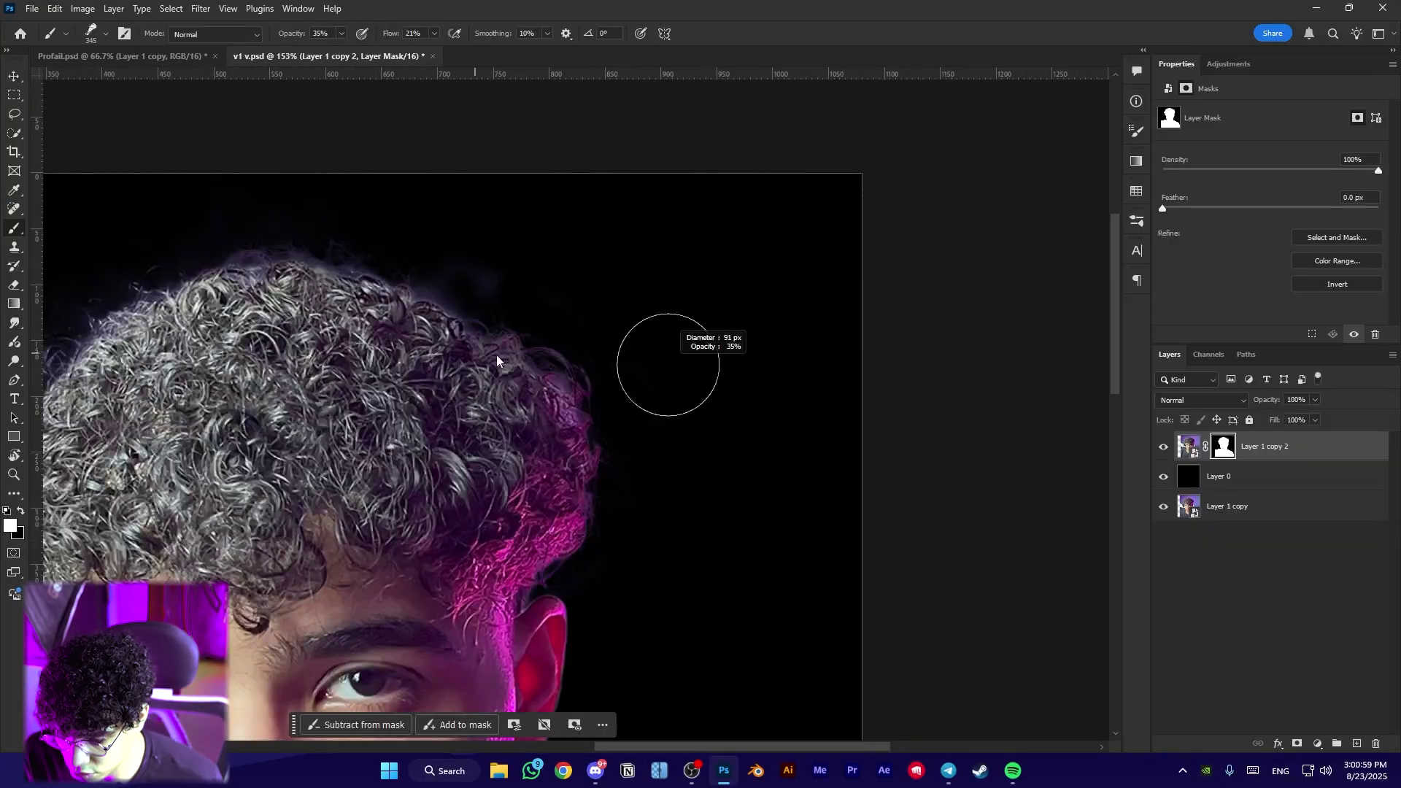
Paint black on the Layer 1 copy 2 mask with a smaller hair-shaped brush to clean the haze around the hair edge
{"action": "scroll", "coordinate": [588, 344], "scroll_direction": "up", "scroll_amount": 1}
{"action": "right_click", "coordinate": [588, 344]}
{"action": "scroll", "coordinate": [474, 300], "scroll_direction": "up", "scroll_amount": 4}
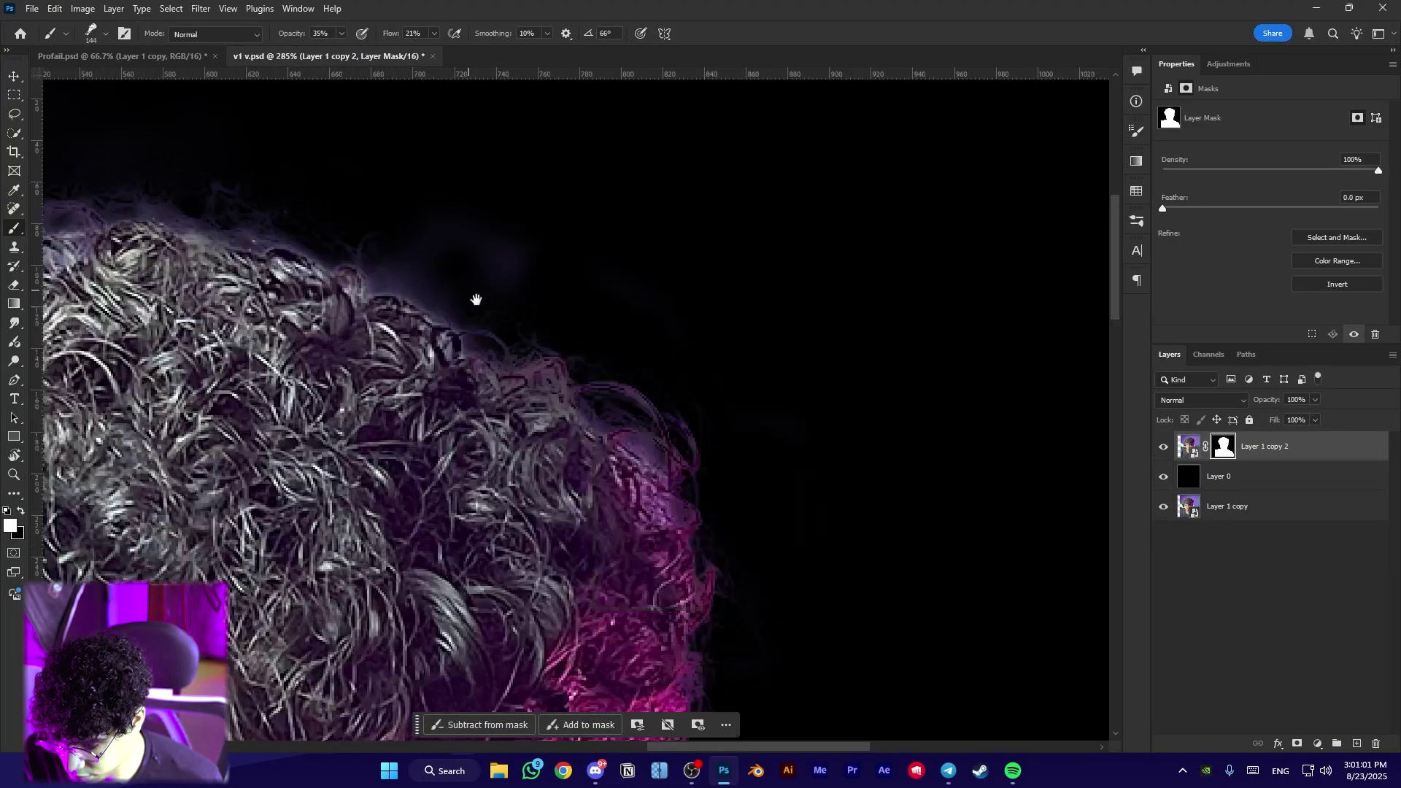
{"action": "mouse_move", "coordinate": [475, 300]}
{"action": "left_mouse_down"}
{"action": "mouse_move", "coordinate": [430, 363]}
{"action": "mouse_move", "coordinate": [678, 453]}
{"action": "mouse_move", "coordinate": [594, 458]}
{"action": "left_mouse_up"}
{"action": "scroll", "coordinate": [322, 292], "scroll_direction": "up", "scroll_amount": 3}
{"action": "key", "text": "x"}
{"action": "scroll", "coordinate": [293, 314], "scroll_direction": "up", "scroll_amount": 3}
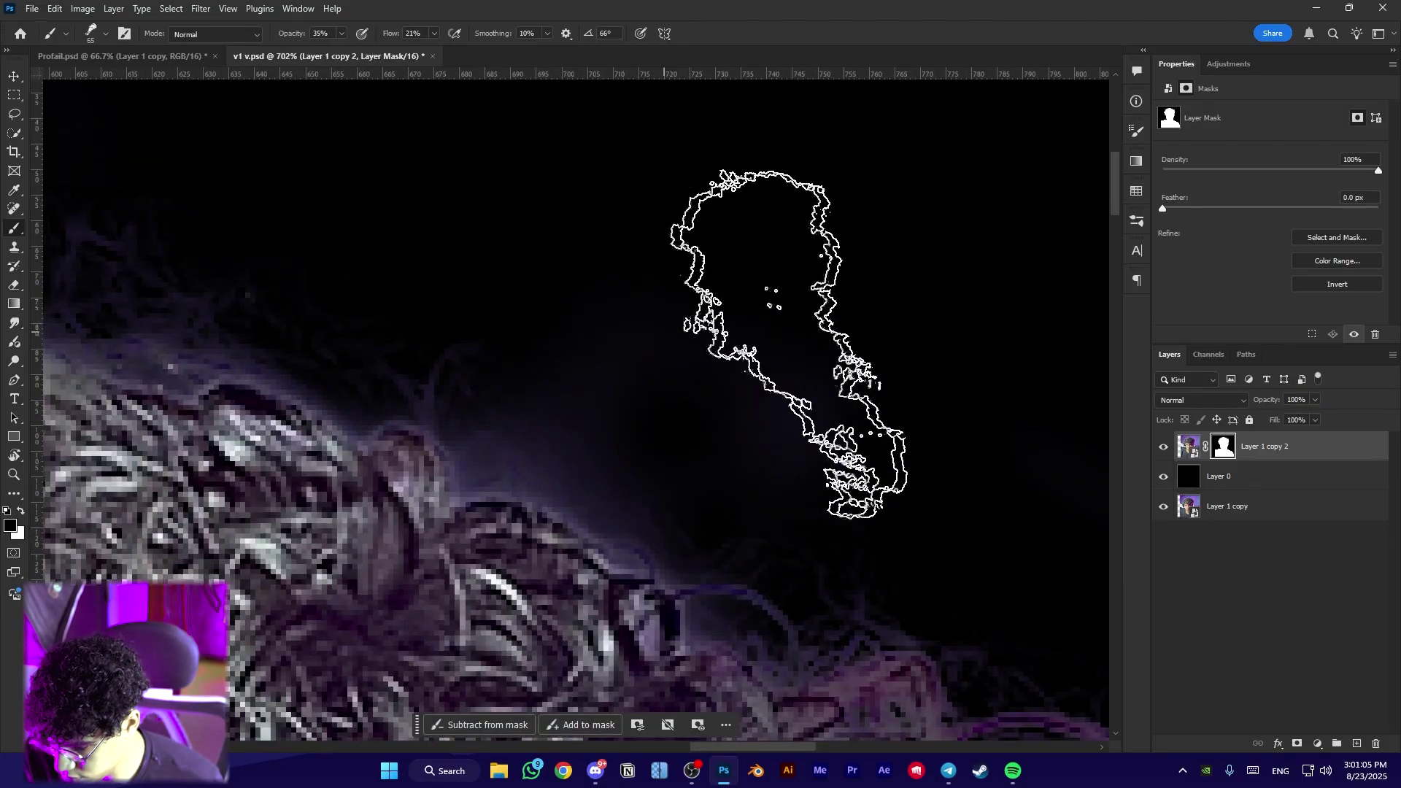
{"action": "scroll", "coordinate": [788, 346], "scroll_direction": "down", "scroll_amount": 1}
{"action": "scroll", "coordinate": [613, 419], "scroll_direction": "down", "scroll_amount": 10}
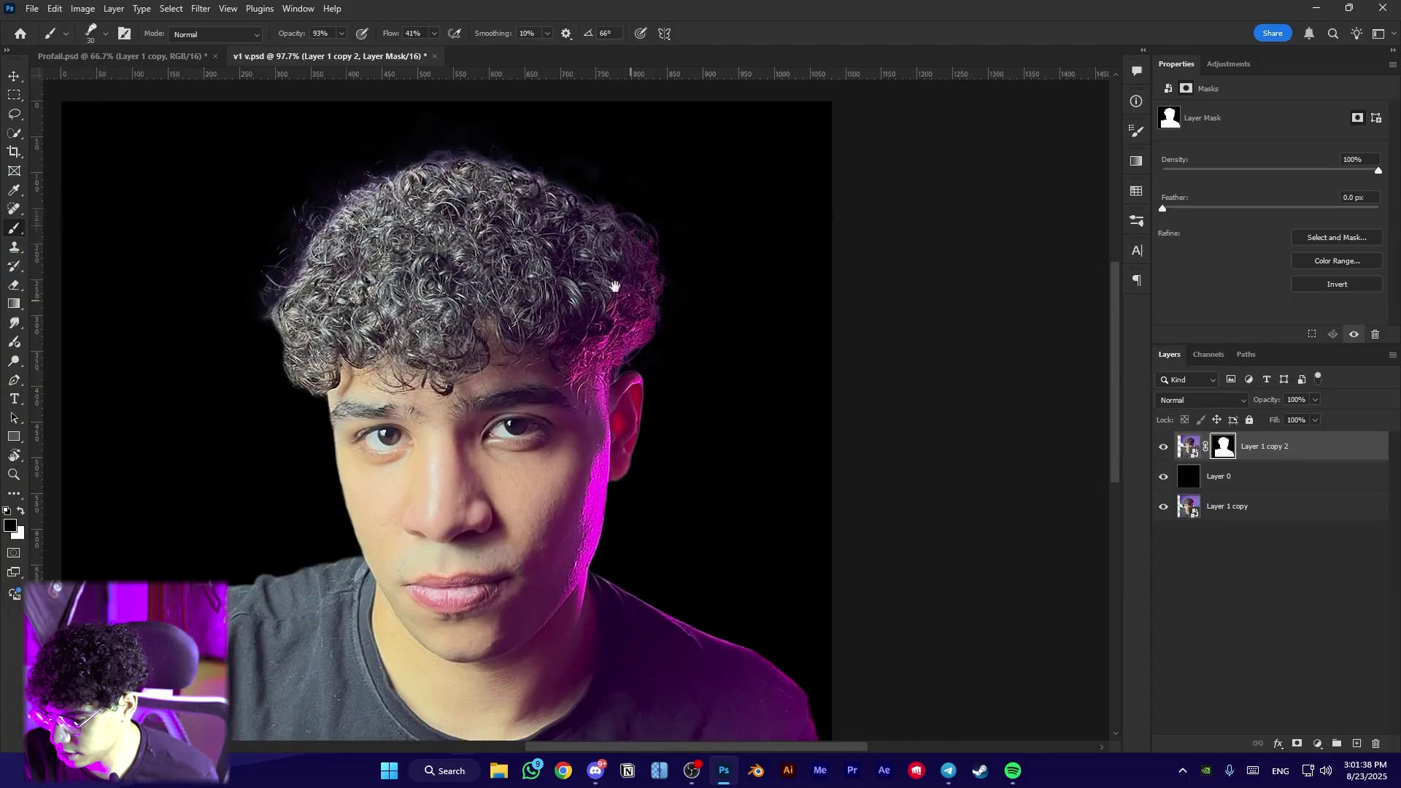
Examine the whole cutout against the black background and the original photo by toggling Layer 0's visibility
{"action": "left_click_drag", "start_coordinate": [614, 286], "coordinate": [719, 319]}
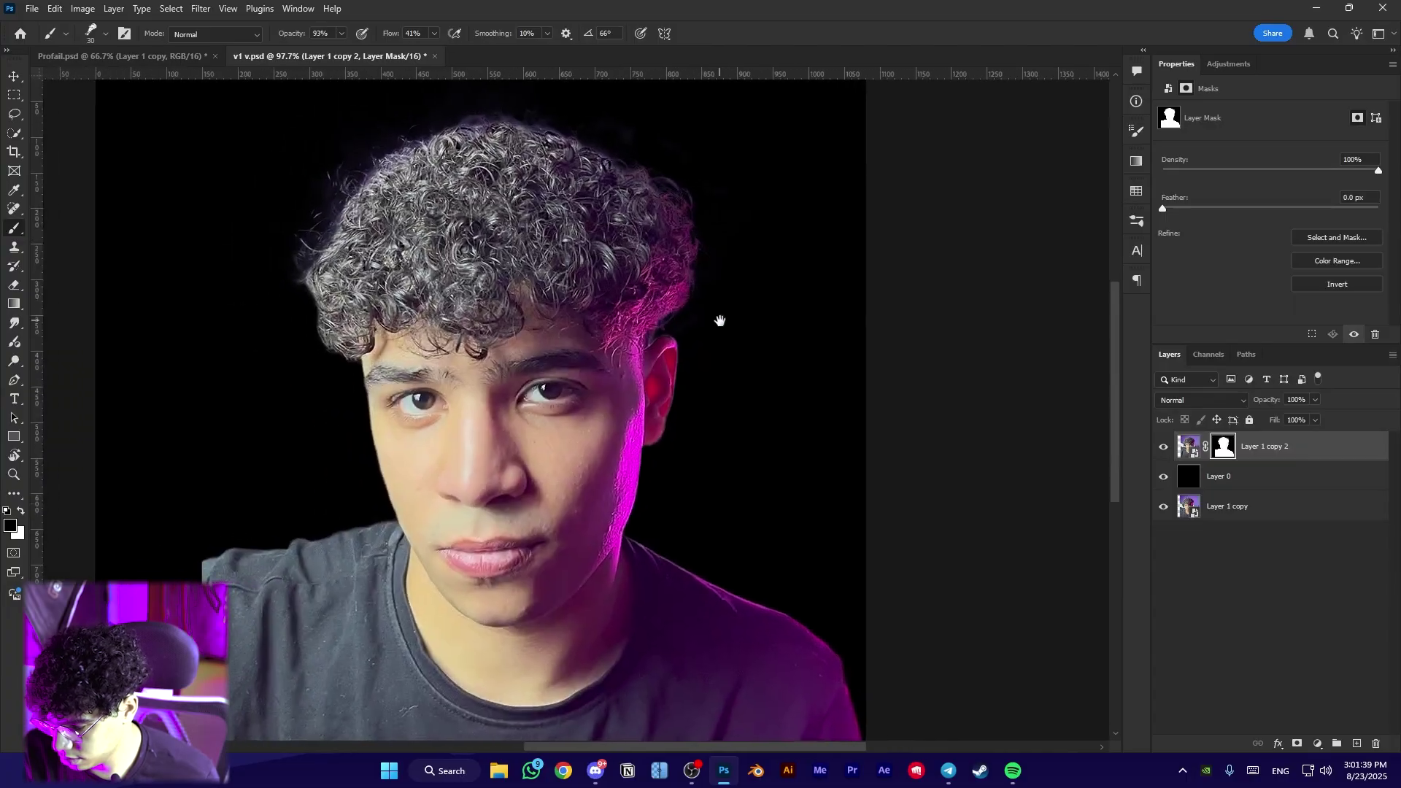
{"action": "scroll", "coordinate": [720, 321], "scroll_direction": "down", "scroll_amount": 4}
{"action": "left_click_drag", "start_coordinate": [716, 381], "coordinate": [746, 395]}
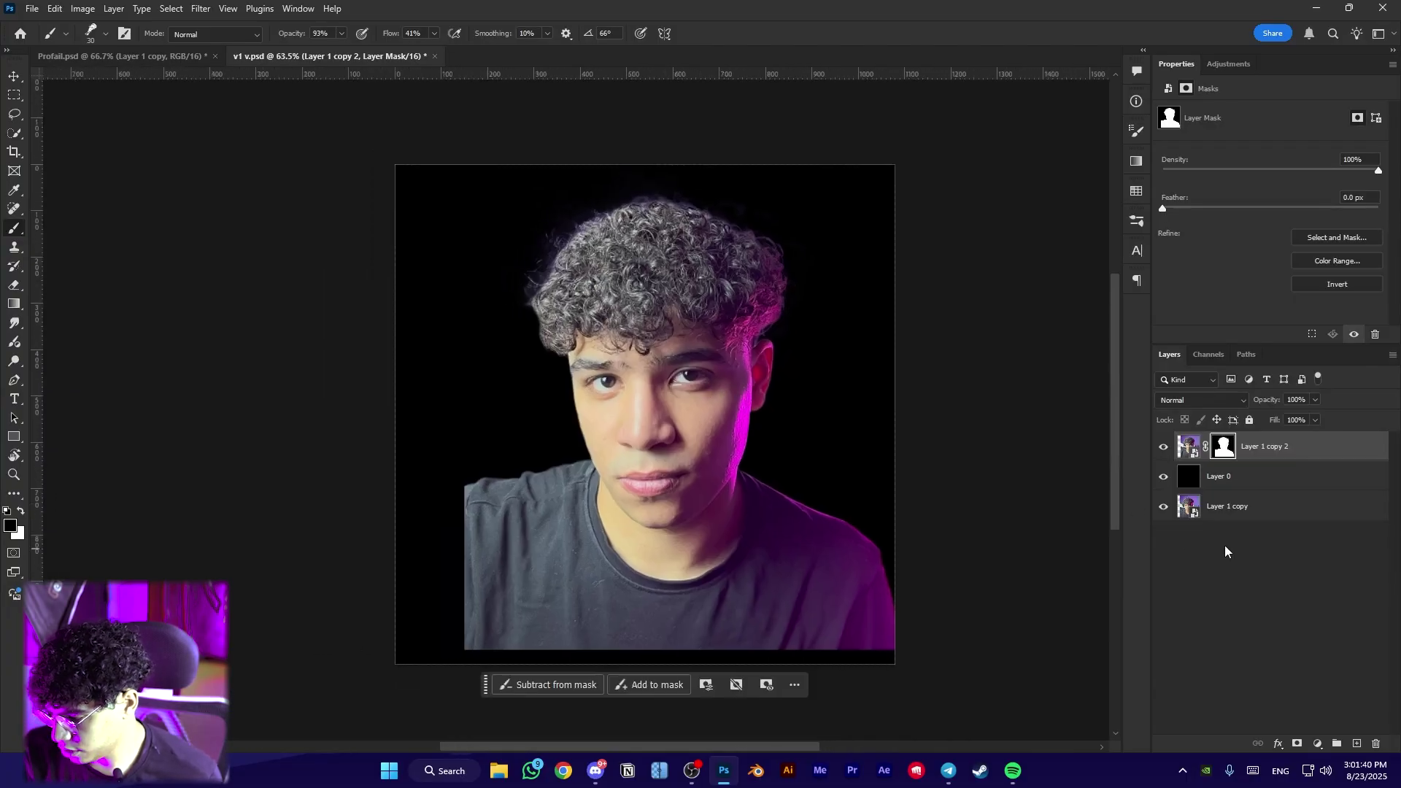
{"action": "left_click", "coordinate": [1164, 476]}
{"action": "left_click", "coordinate": [1163, 476]}
{"action": "left_click", "coordinate": [1164, 477]}
Fit the black circle exactly to the edges of the v1 v.psd canvas at 1080 × 1080 px
{"action": "scroll", "coordinate": [464, 395], "scroll_direction": "down", "scroll_amount": 4}
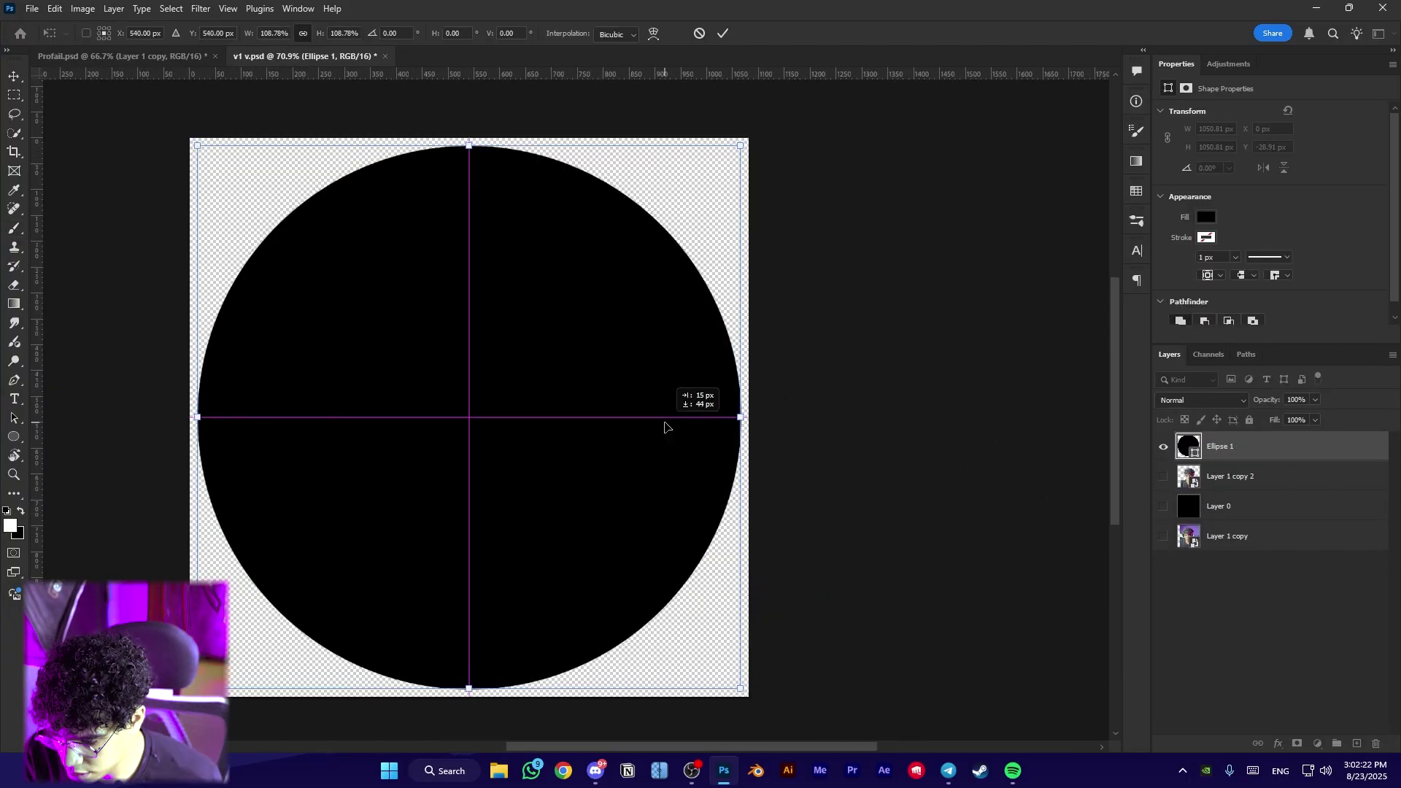
{"action": "mouse_move", "coordinate": [666, 425]}
{"action": "left_mouse_down"}
{"action": "mouse_move", "coordinate": [682, 425]}
{"action": "mouse_move", "coordinate": [667, 426]}
{"action": "left_mouse_up"}
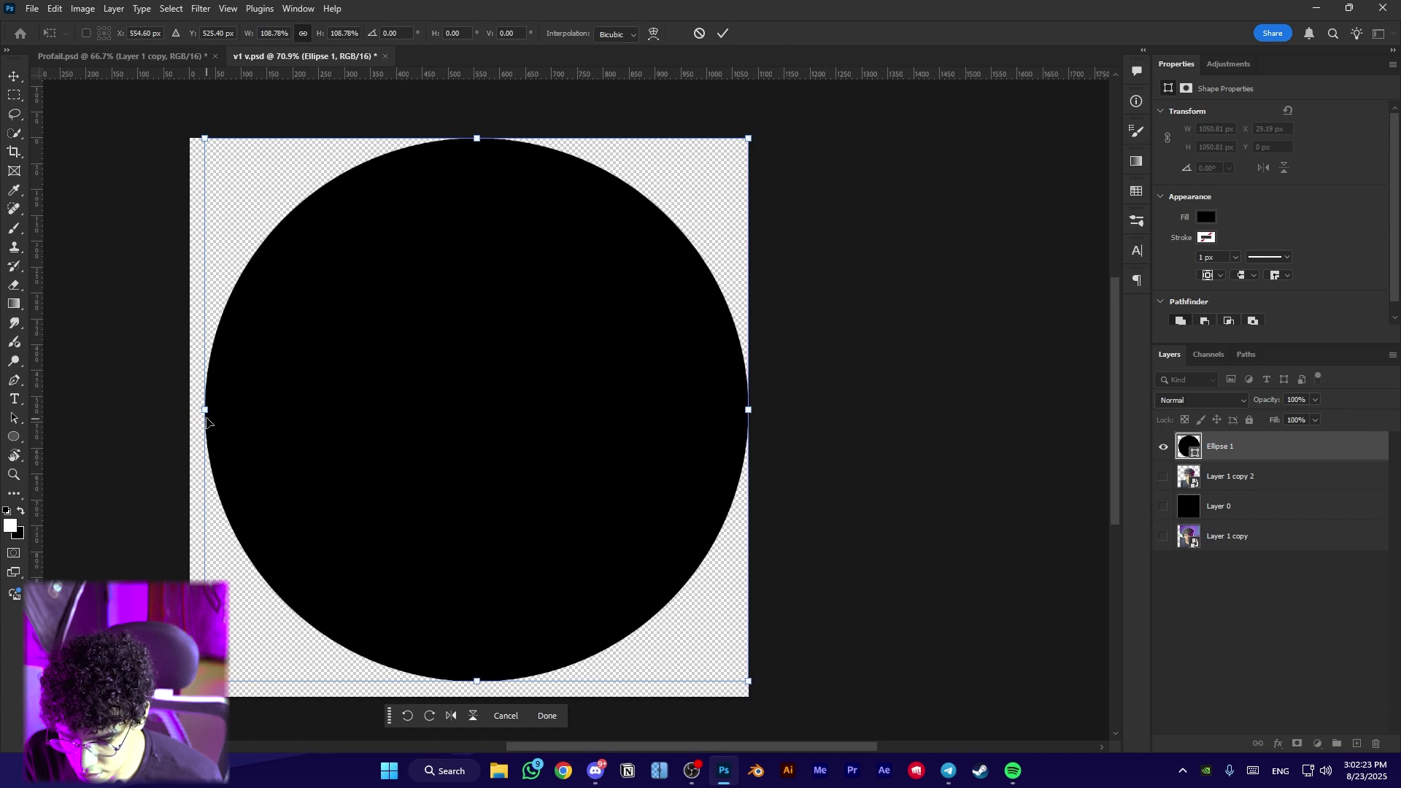
{"action": "left_click_drag", "start_coordinate": [207, 418], "coordinate": [191, 415]}
{"action": "left_click_drag", "start_coordinate": [469, 680], "coordinate": [469, 694]}
{"action": "scroll", "coordinate": [475, 306], "scroll_direction": "down", "scroll_amount": 4}
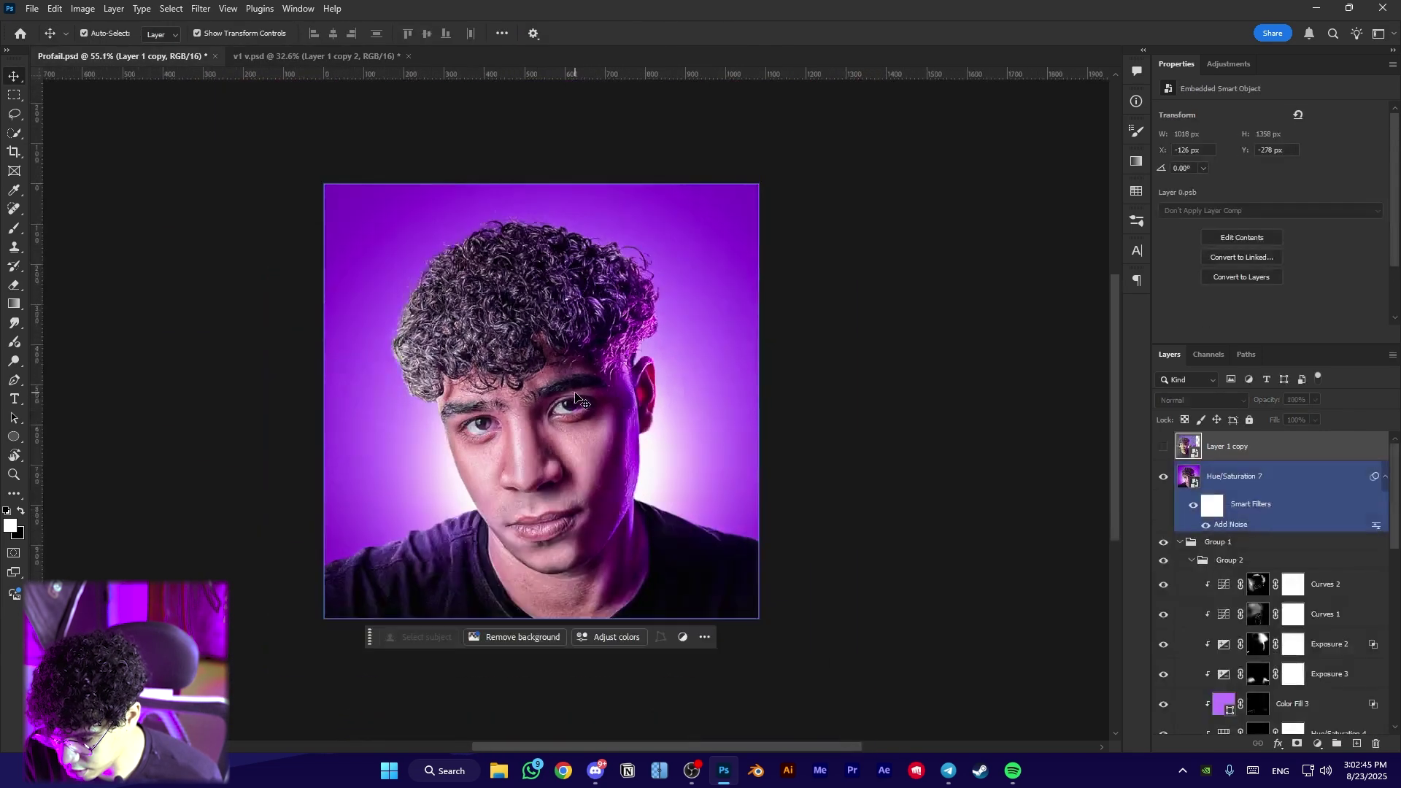
In Profail.psd, show the purple Ellipse 1 layer, bring it to the front and set its opacity to 65%
{"action": "scroll", "coordinate": [575, 398], "scroll_direction": "down", "scroll_amount": 3}
{"action": "scroll", "coordinate": [1276, 594], "scroll_direction": "down", "scroll_amount": 7}
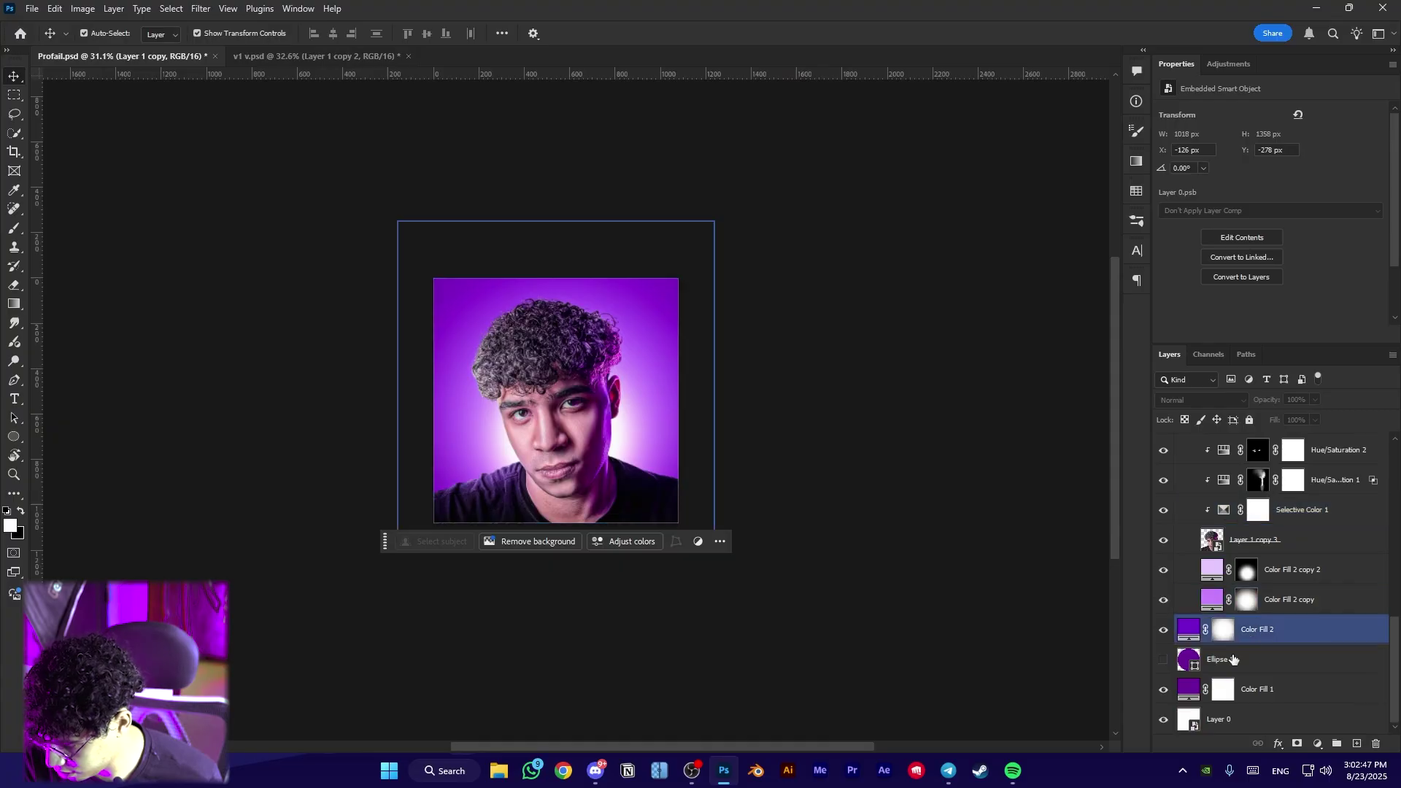
{"action": "left_click", "coordinate": [1233, 658]}
{"action": "left_click", "coordinate": [1163, 659]}
{"action": "key", "text": "ctrl+shift+bracketright"}
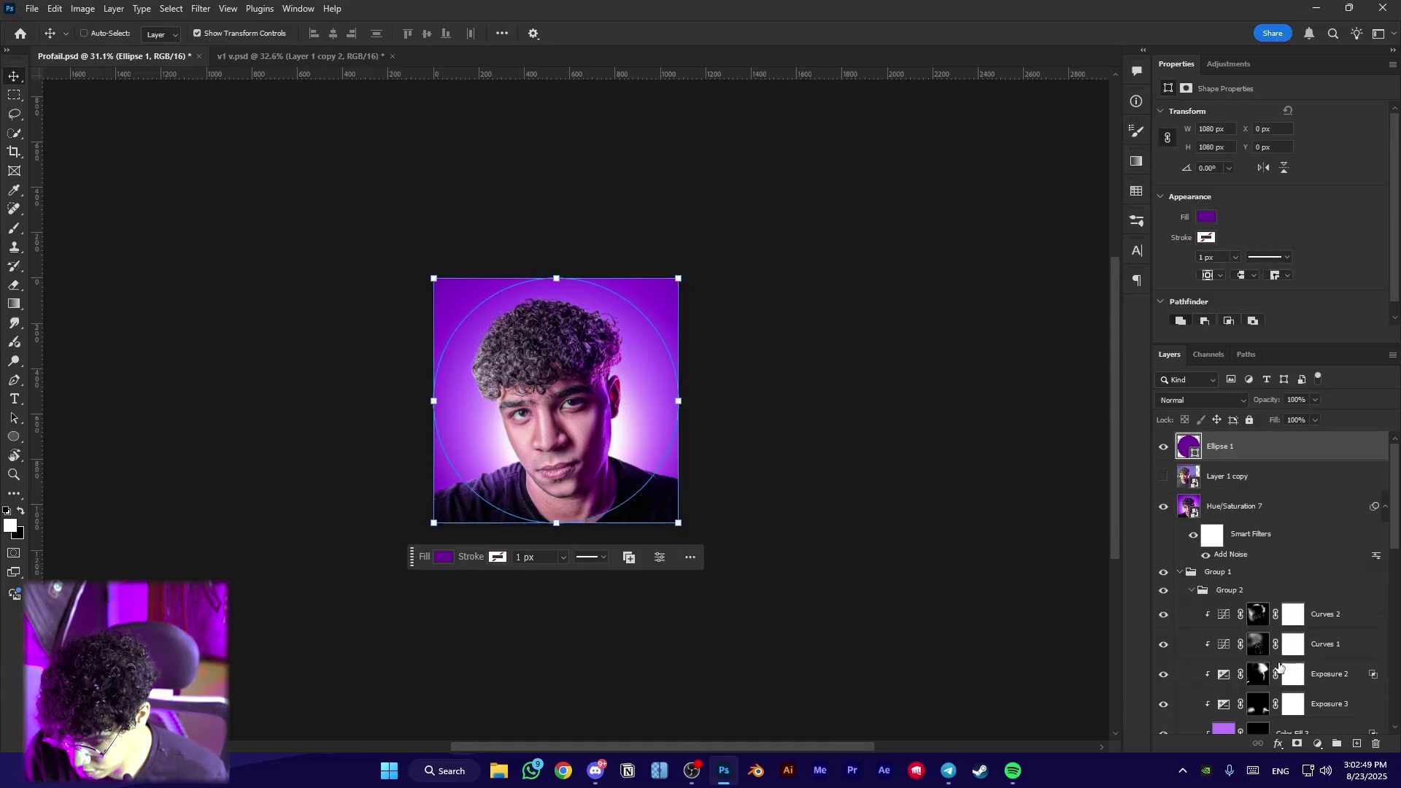
{"action": "left_click_drag", "start_coordinate": [1268, 405], "coordinate": [1242, 405]}
{"action": "scroll", "coordinate": [569, 407], "scroll_direction": "up", "scroll_amount": 6}
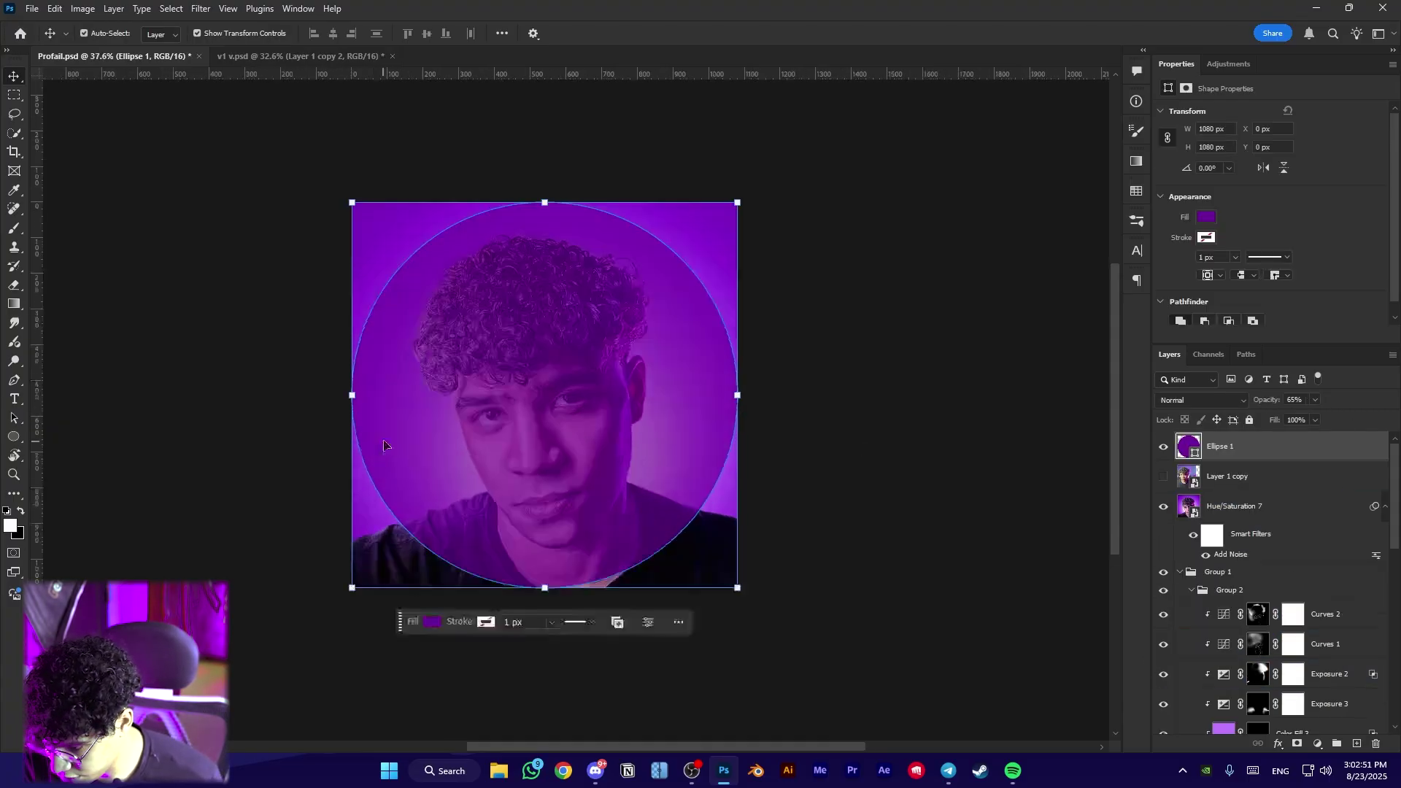
{"action": "scroll", "coordinate": [556, 405], "scroll_direction": "up", "scroll_amount": 5}
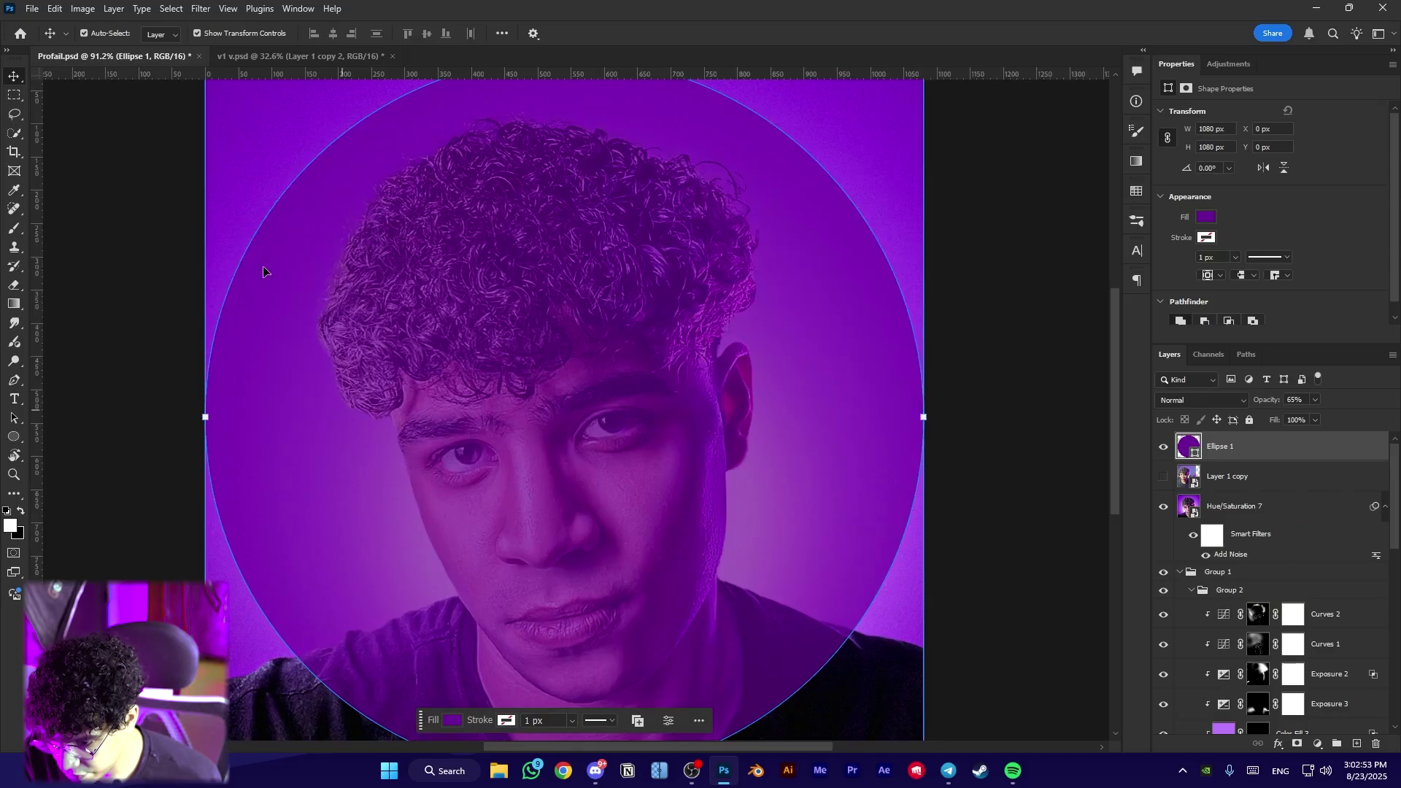
Compare how the face sits inside the circle in Profail.psd and in v1 v.psd
{"action": "left_click", "coordinate": [294, 55]}
{"action": "scroll", "coordinate": [572, 413], "scroll_direction": "up", "scroll_amount": 7}
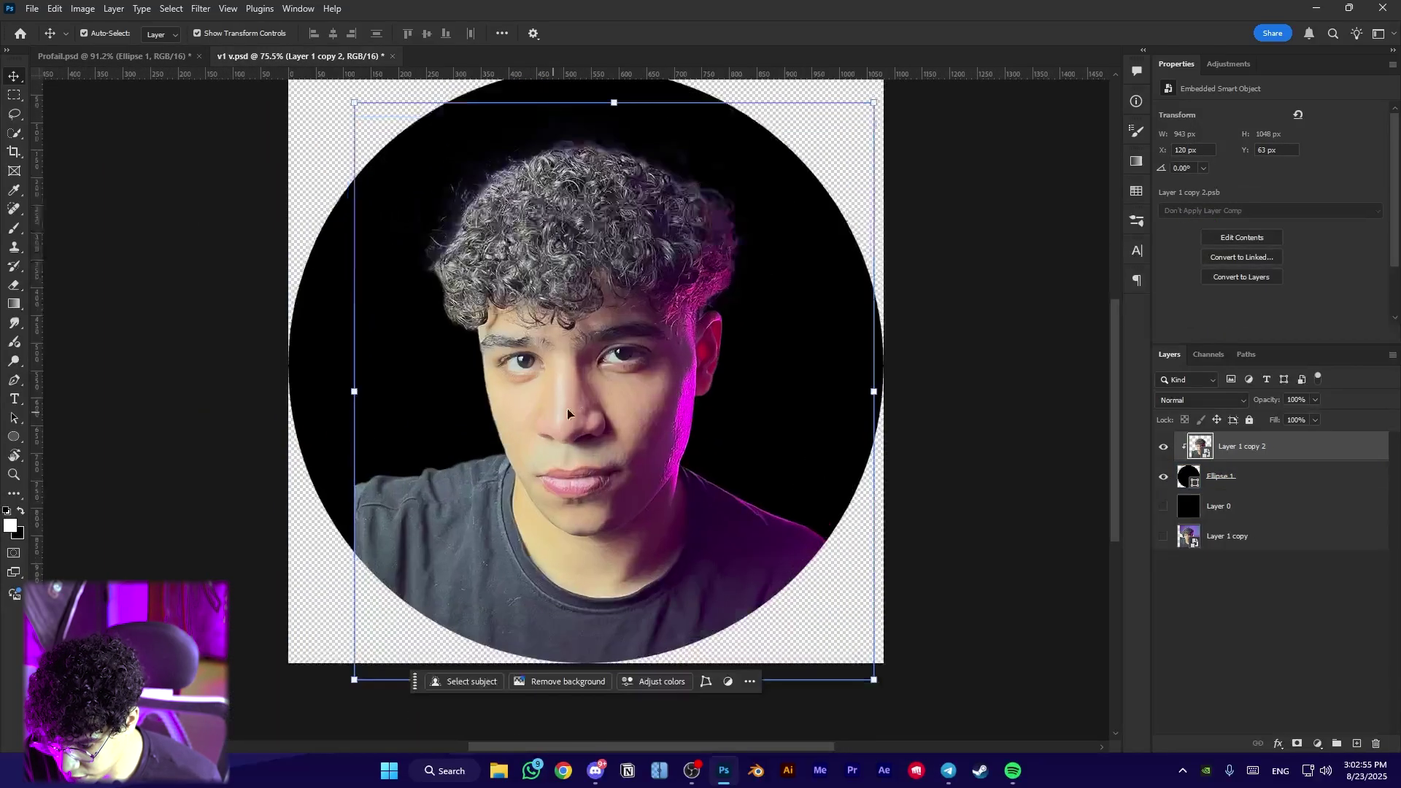
{"action": "scroll", "coordinate": [577, 408], "scroll_direction": "down", "scroll_amount": 5}
{"action": "left_click", "coordinate": [87, 57]}
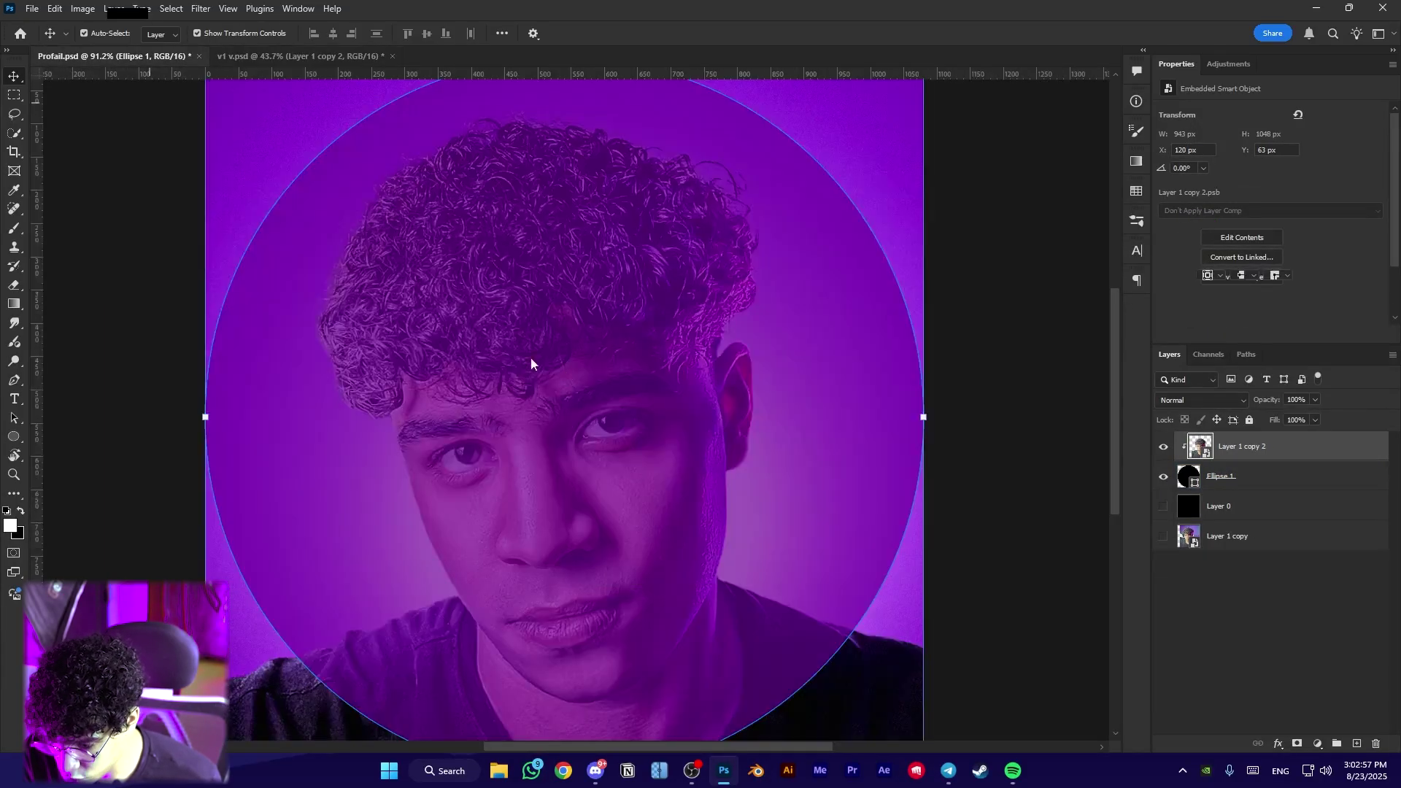
{"action": "left_click", "coordinate": [302, 60]}
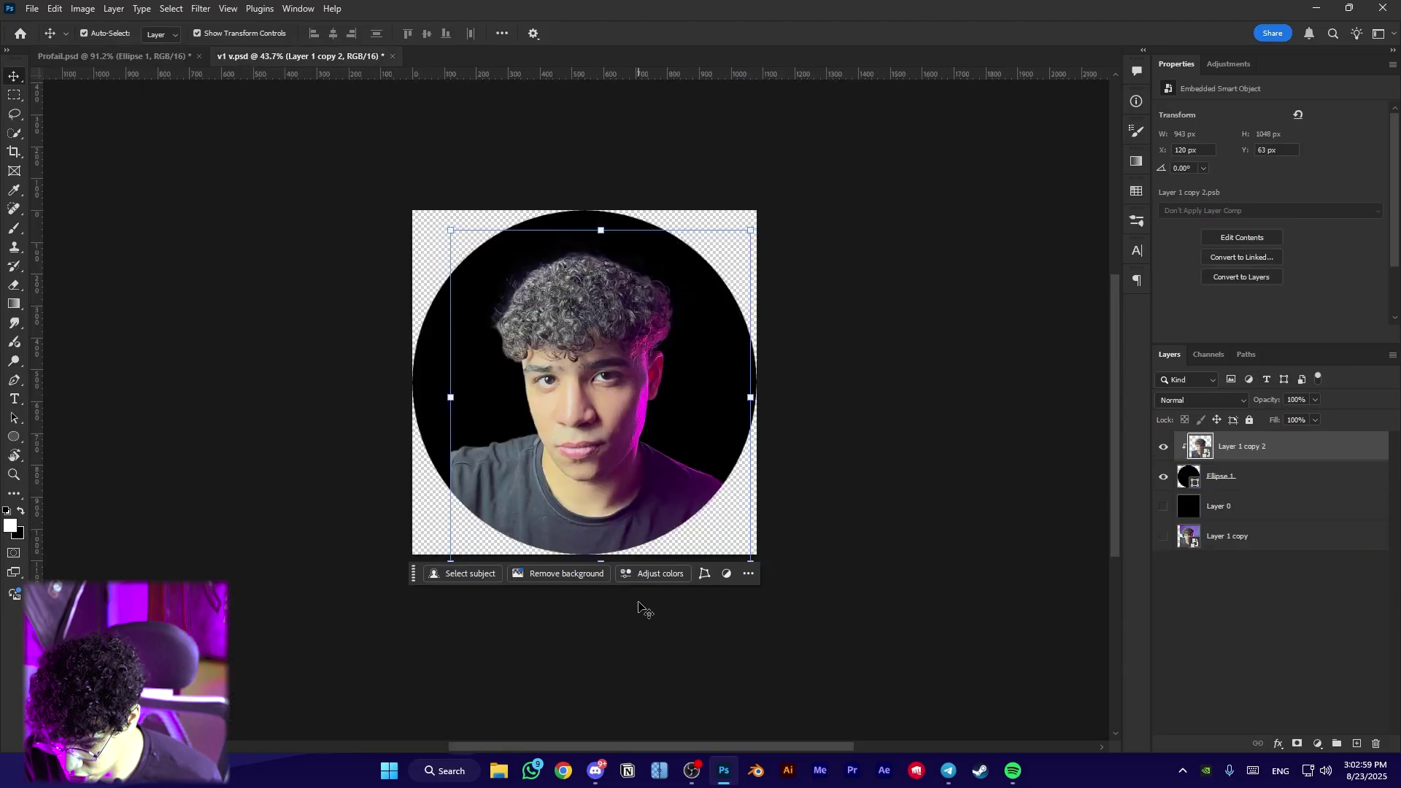
Enlarge and rotate the Layer 1 copy 2 portrait to -5.61° so it fills the circle, and delete the Ellipse 1 layer
{"action": "scroll", "coordinate": [625, 392], "scroll_direction": "up", "scroll_amount": 2}
{"action": "left_click_drag", "start_coordinate": [798, 391], "coordinate": [886, 372]}
{"action": "left_click", "coordinate": [1270, 483]}
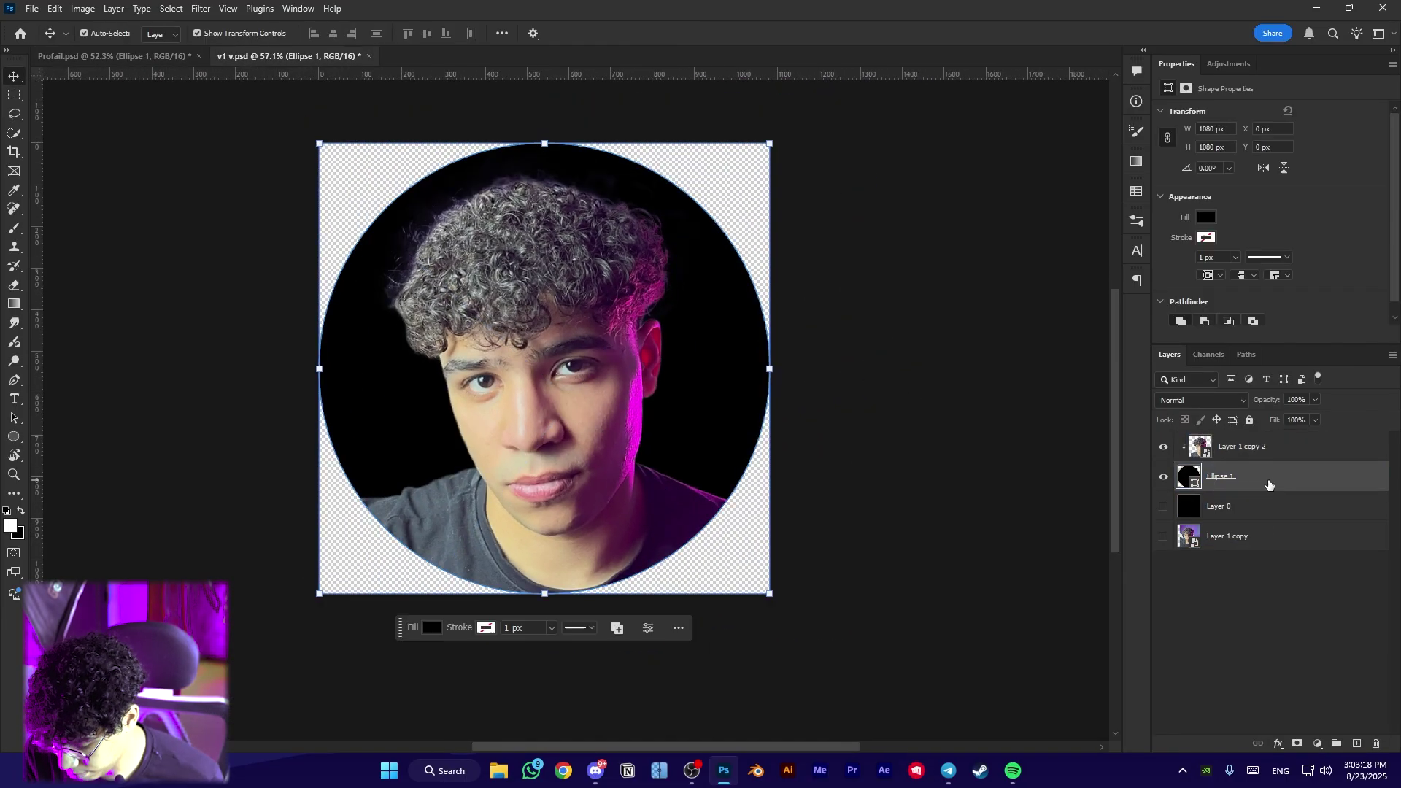
{"action": "key", "text": "Delete"}
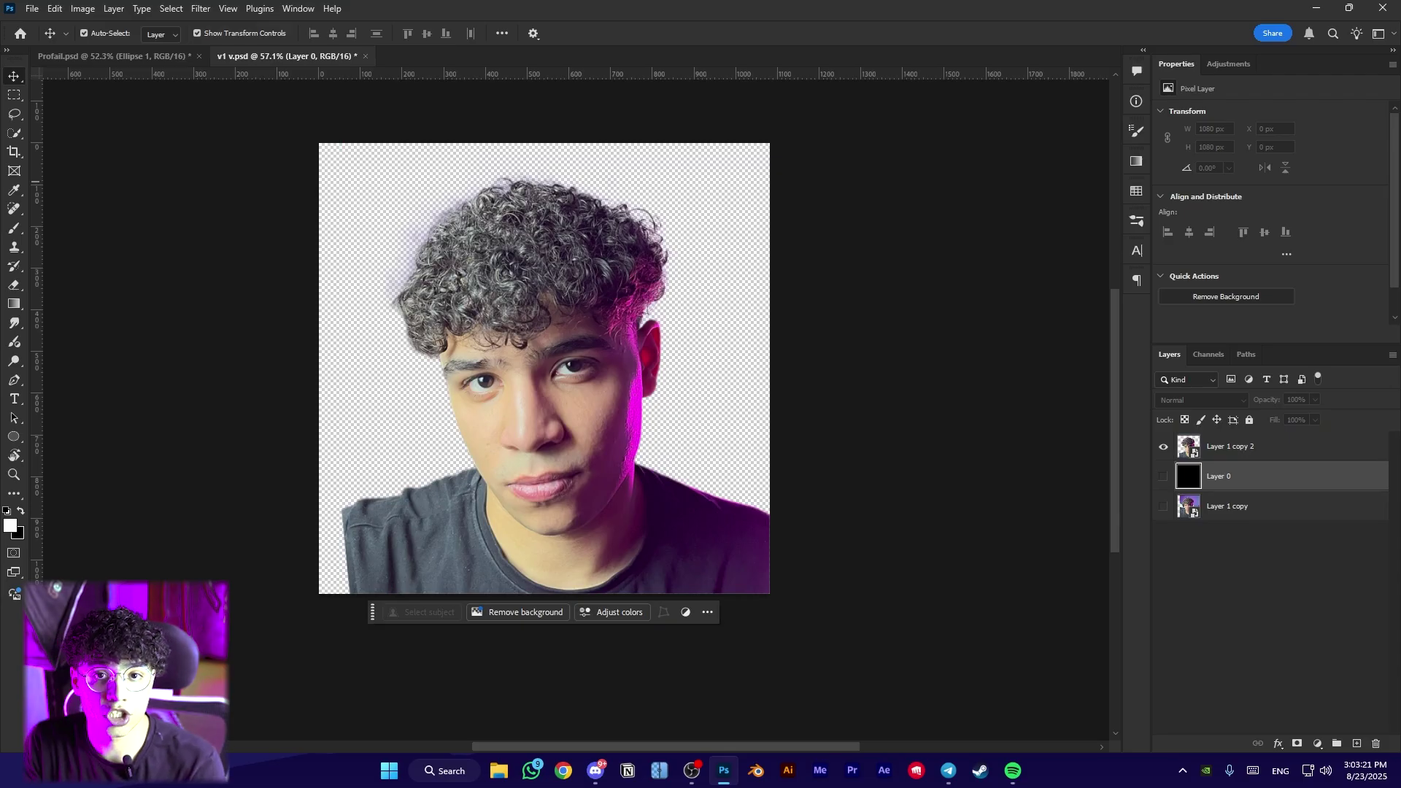
Lasso the missing shirt area at the canvas's left edge and extend the shirt there with Generative Fill
{"action": "left_click", "coordinate": [500, 545]}
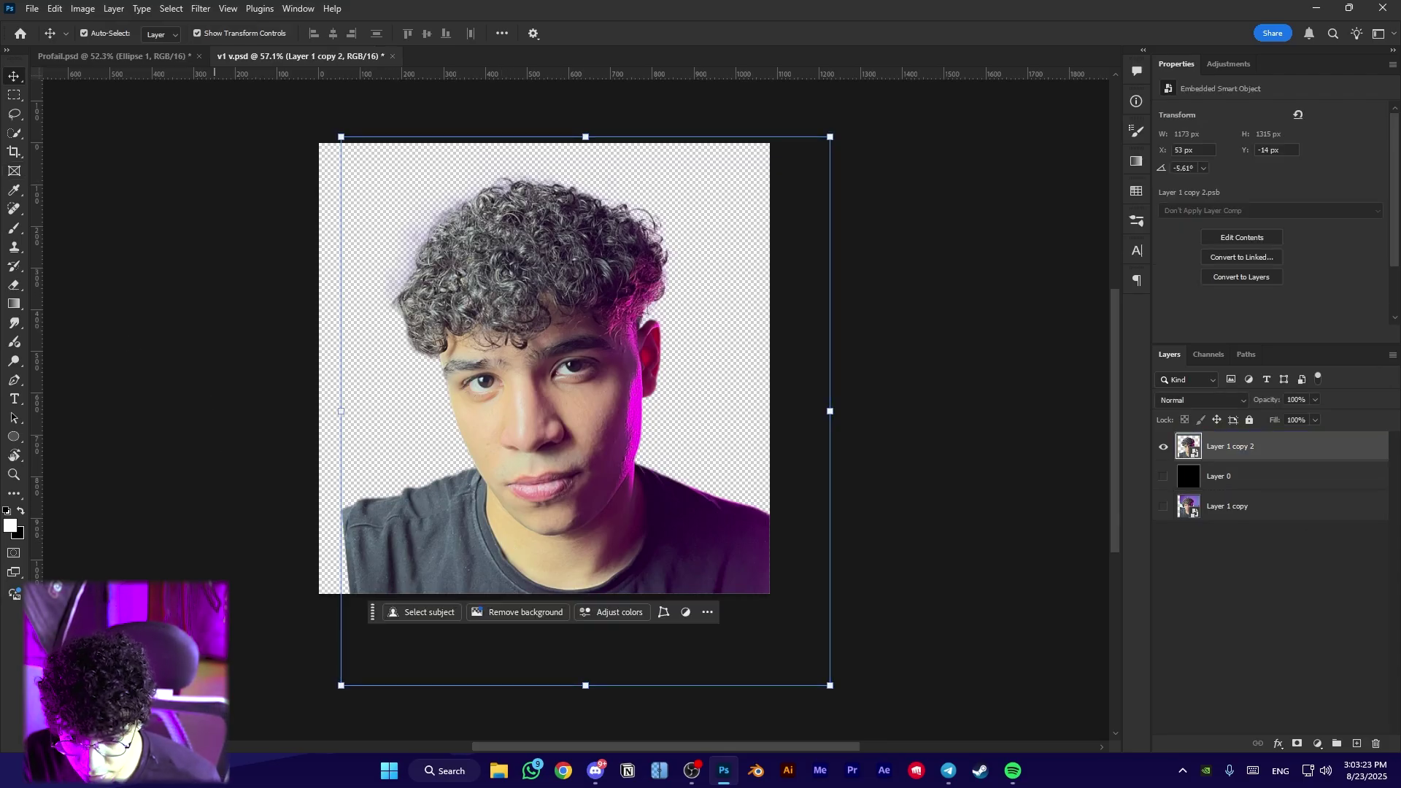
{"action": "left_click", "coordinate": [13, 115]}
{"action": "scroll", "coordinate": [360, 541], "scroll_direction": "up", "scroll_amount": 6}
{"action": "mouse_move", "coordinate": [321, 466]}
{"action": "left_mouse_down"}
{"action": "mouse_move", "coordinate": [170, 514]}
{"action": "mouse_move", "coordinate": [203, 786]}
{"action": "left_mouse_up"}
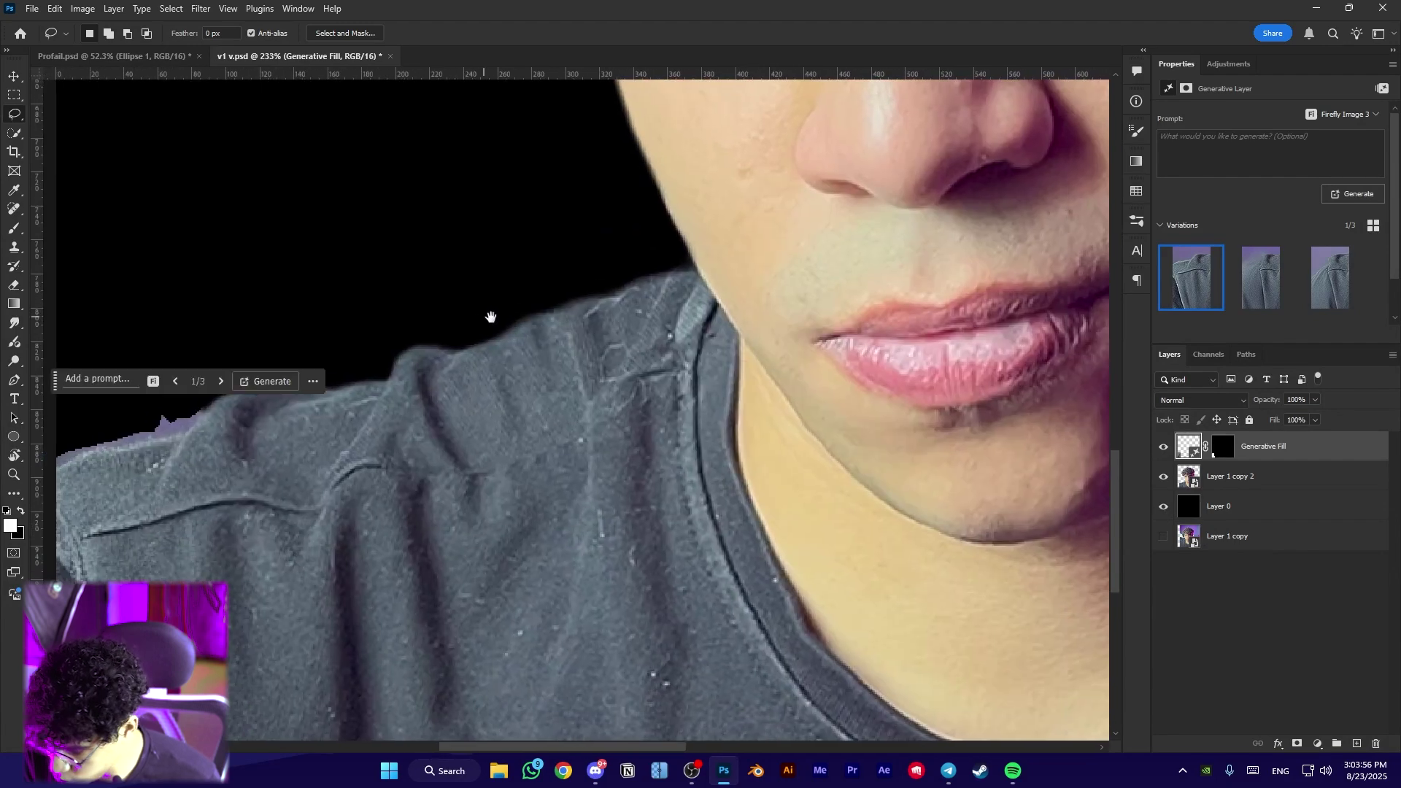
Combine the Generative Fill and Layer 1 copy 2 layers into one smart object and add a layer mask to it
{"action": "right_click", "coordinate": [1250, 477]}
{"action": "left_click", "coordinate": [1299, 367]}
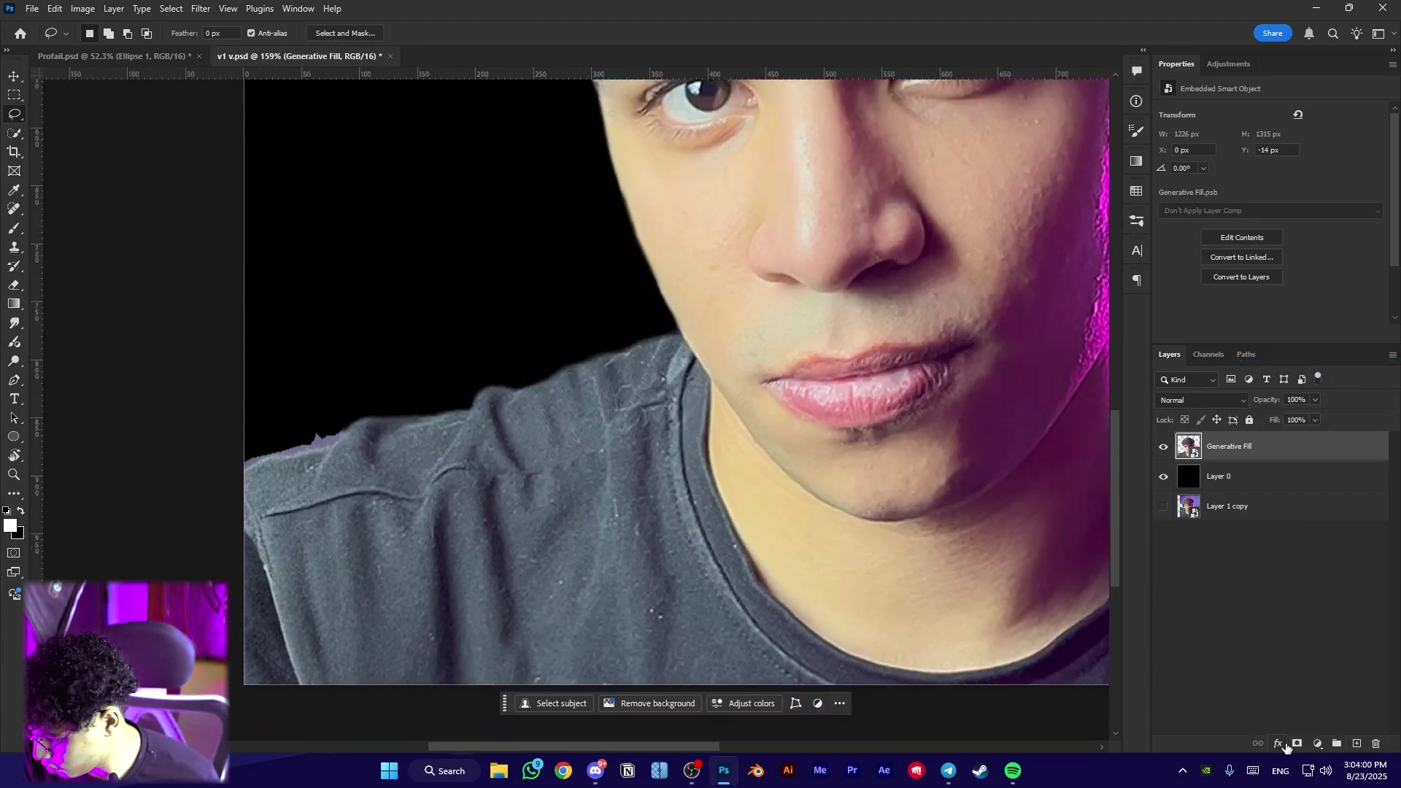
{"action": "left_click", "coordinate": [1296, 743]}
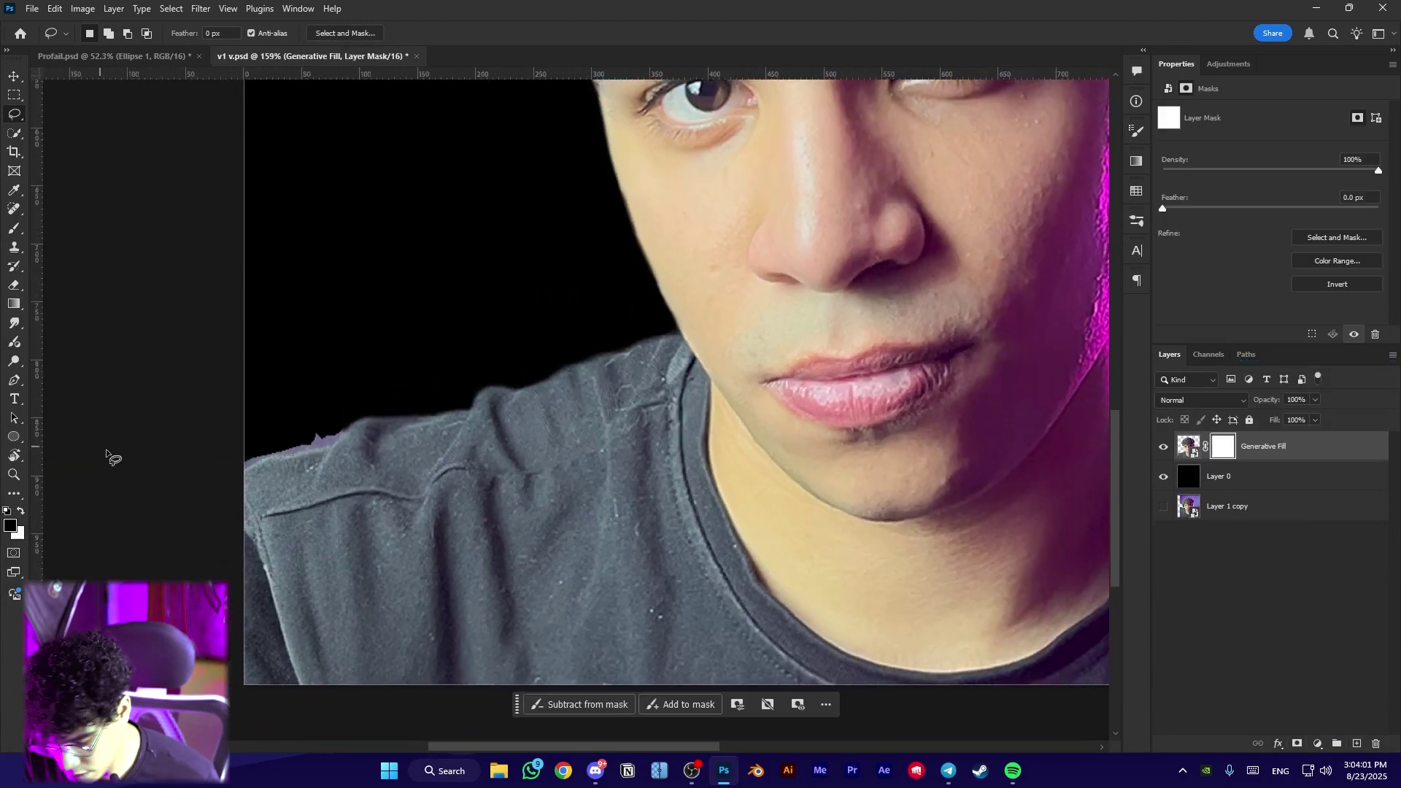
Paint black on the Generative Fill mask with a small round brush to clean the grey shirt's shoulder edge up to the neck
{"action": "key", "text": "b"}
{"action": "key", "text": "x"}
{"action": "right_click", "coordinate": [576, 427]}
{"action": "left_click", "coordinate": [694, 536]}
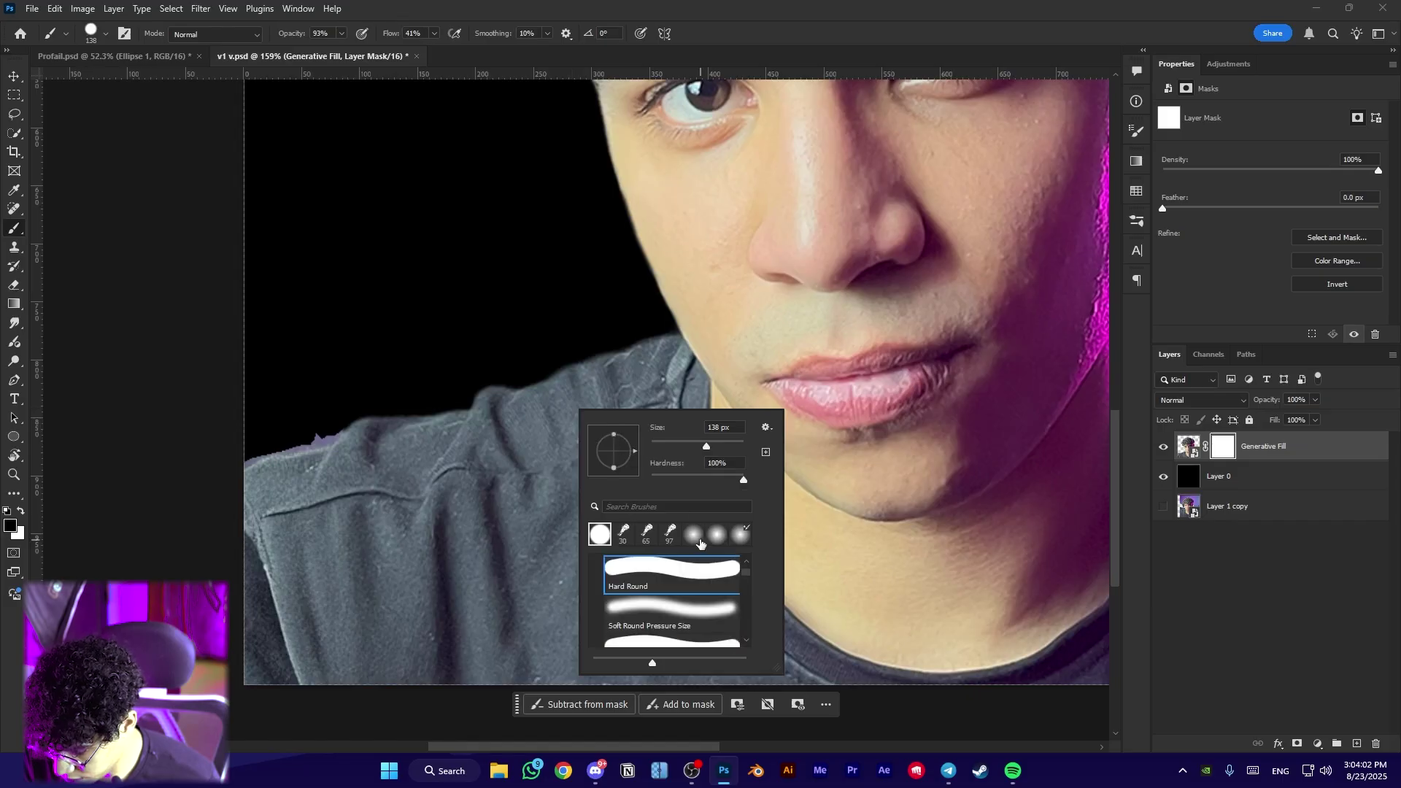
{"action": "left_click_drag", "start_coordinate": [367, 325], "coordinate": [356, 326]}
{"action": "scroll", "coordinate": [432, 192], "scroll_direction": "up", "scroll_amount": 3}
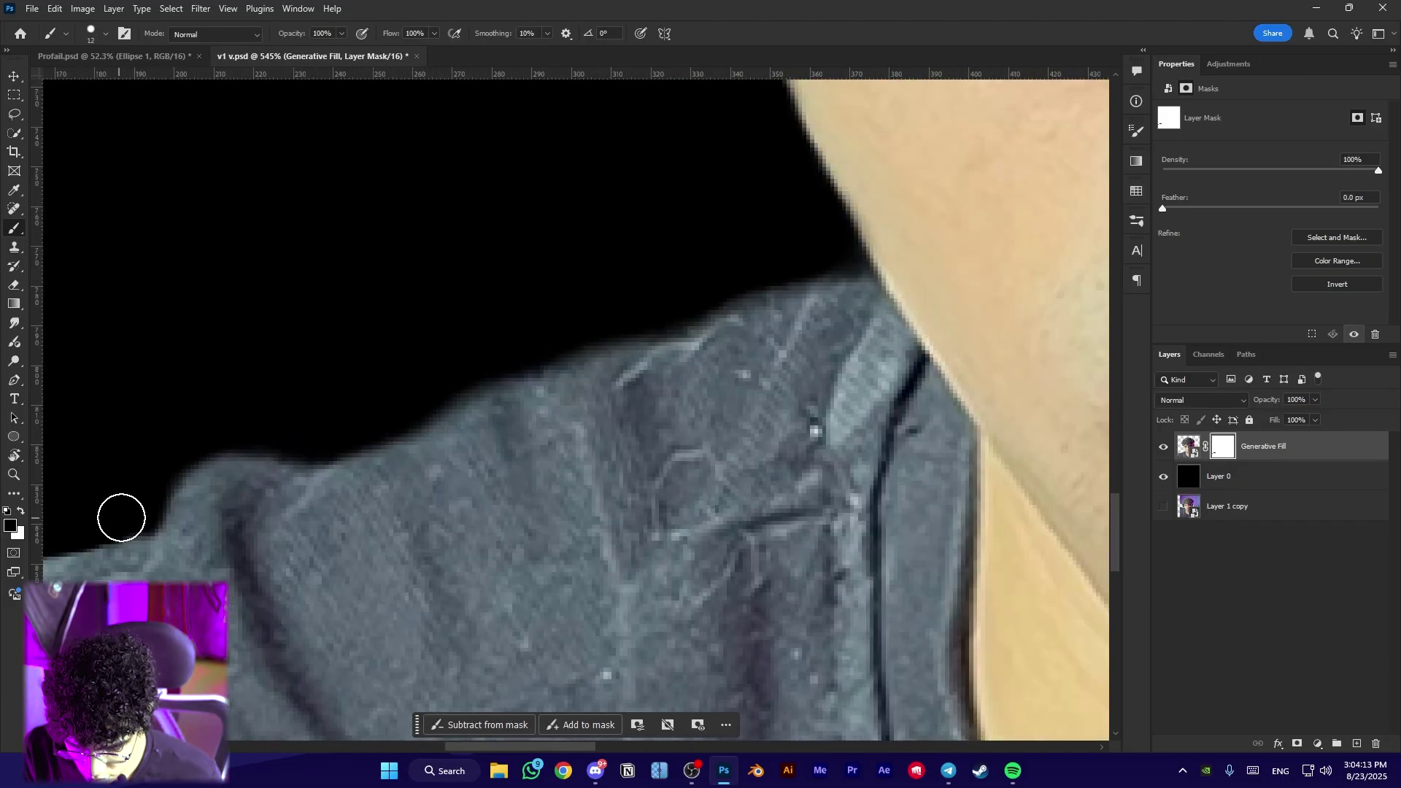
{"action": "mouse_move", "coordinate": [119, 517]}
{"action": "left_mouse_down"}
{"action": "mouse_move", "coordinate": [180, 461]}
{"action": "mouse_move", "coordinate": [453, 397]}
{"action": "mouse_move", "coordinate": [819, 259]}
{"action": "mouse_move", "coordinate": [829, 266]}
{"action": "mouse_move", "coordinate": [669, 319]}
{"action": "mouse_move", "coordinate": [831, 272]}
{"action": "left_mouse_up"}
Paint black on the mask along the magenta-lit shoulder to clean its outer edge
{"action": "scroll", "coordinate": [868, 257], "scroll_direction": "down", "scroll_amount": 4}
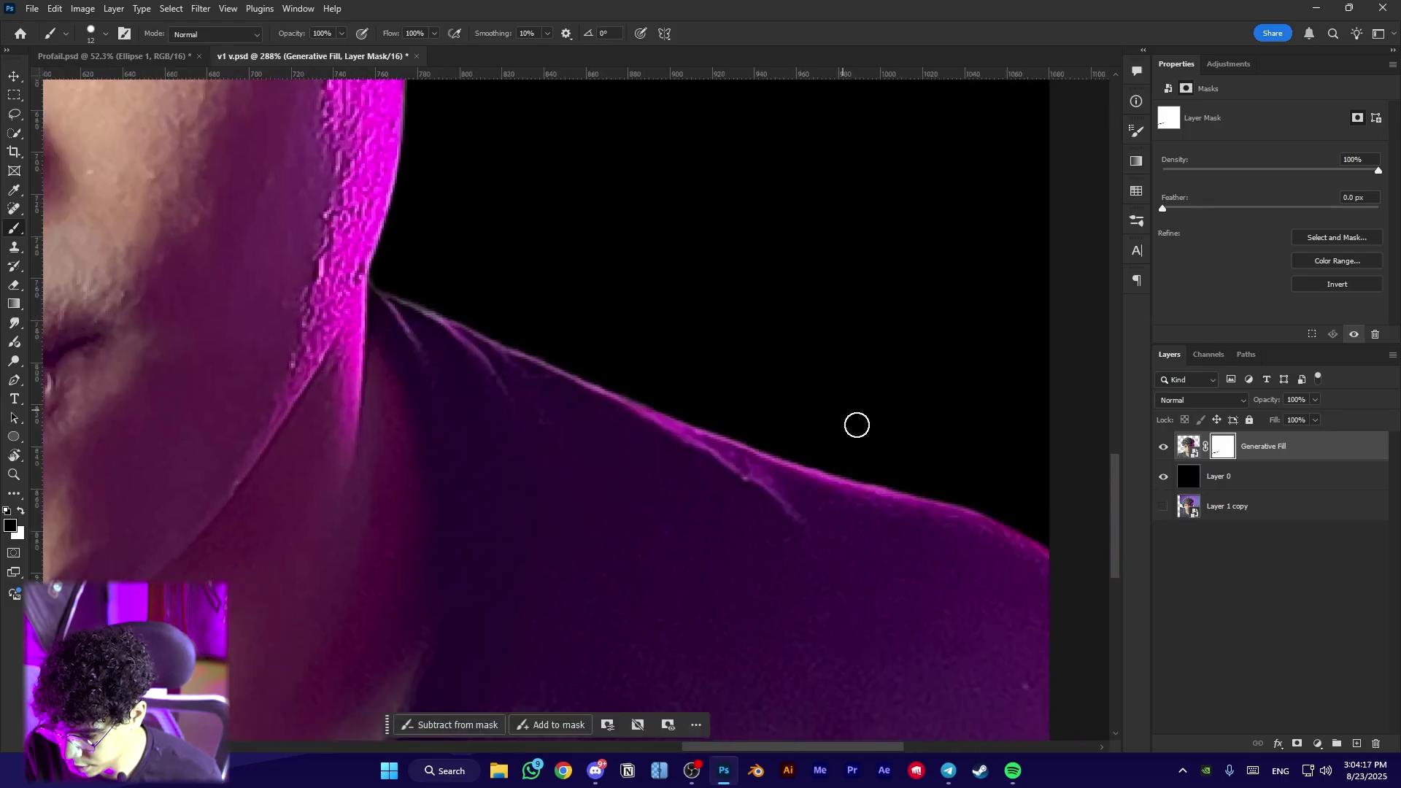
{"action": "scroll", "coordinate": [774, 428], "scroll_direction": "down", "scroll_amount": 4}
{"action": "scroll", "coordinate": [891, 478], "scroll_direction": "up", "scroll_amount": 6}
{"action": "left_click_drag", "start_coordinate": [447, 295], "coordinate": [1050, 625]}
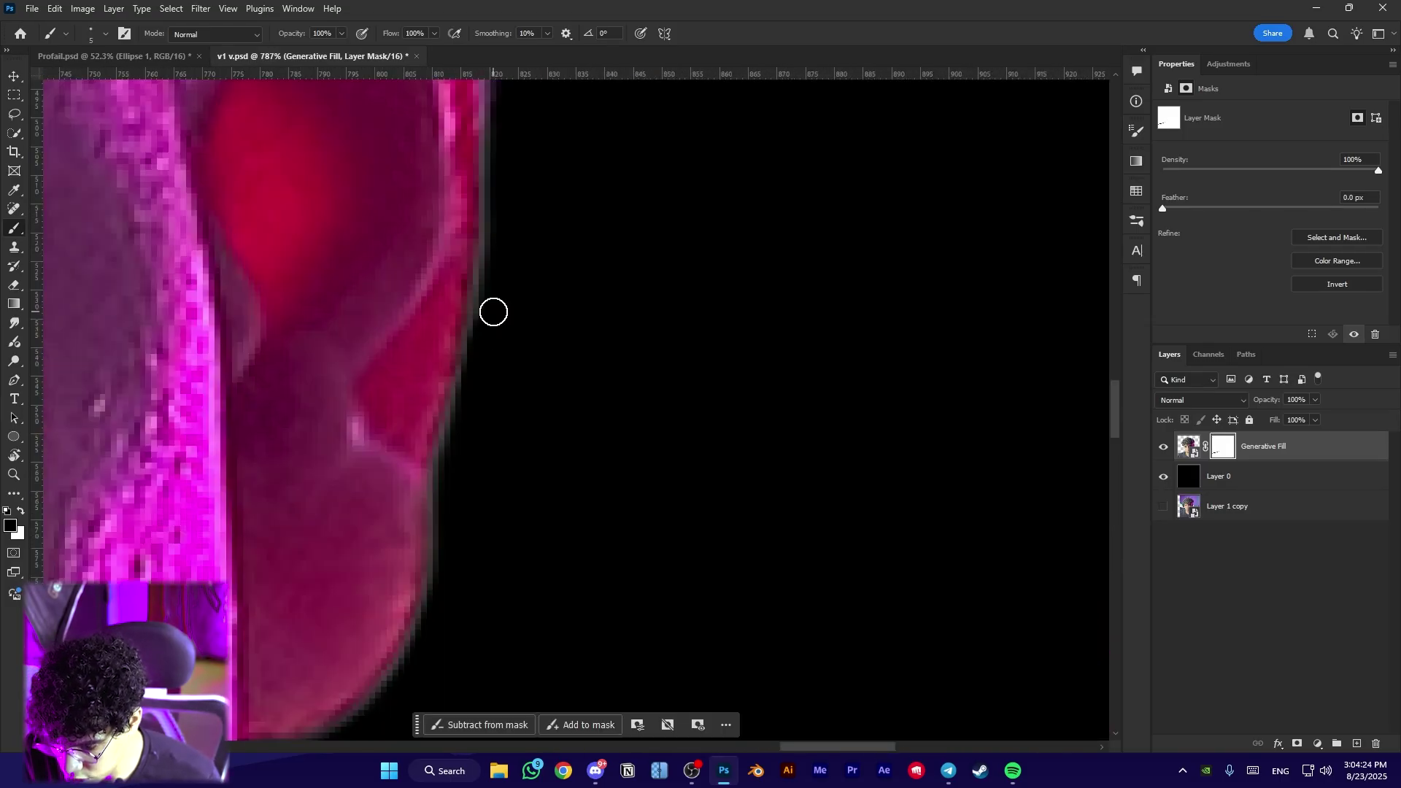
Paint black on the mask with a smaller brush to remove the fringe around the ear's outer edge and lobe
{"action": "mouse_move", "coordinate": [493, 312]}
{"action": "left_mouse_down"}
{"action": "mouse_move", "coordinate": [438, 516]}
{"action": "mouse_move", "coordinate": [438, 650]}
{"action": "mouse_move", "coordinate": [607, 142]}
{"action": "mouse_move", "coordinate": [459, 297]}
{"action": "left_mouse_up"}
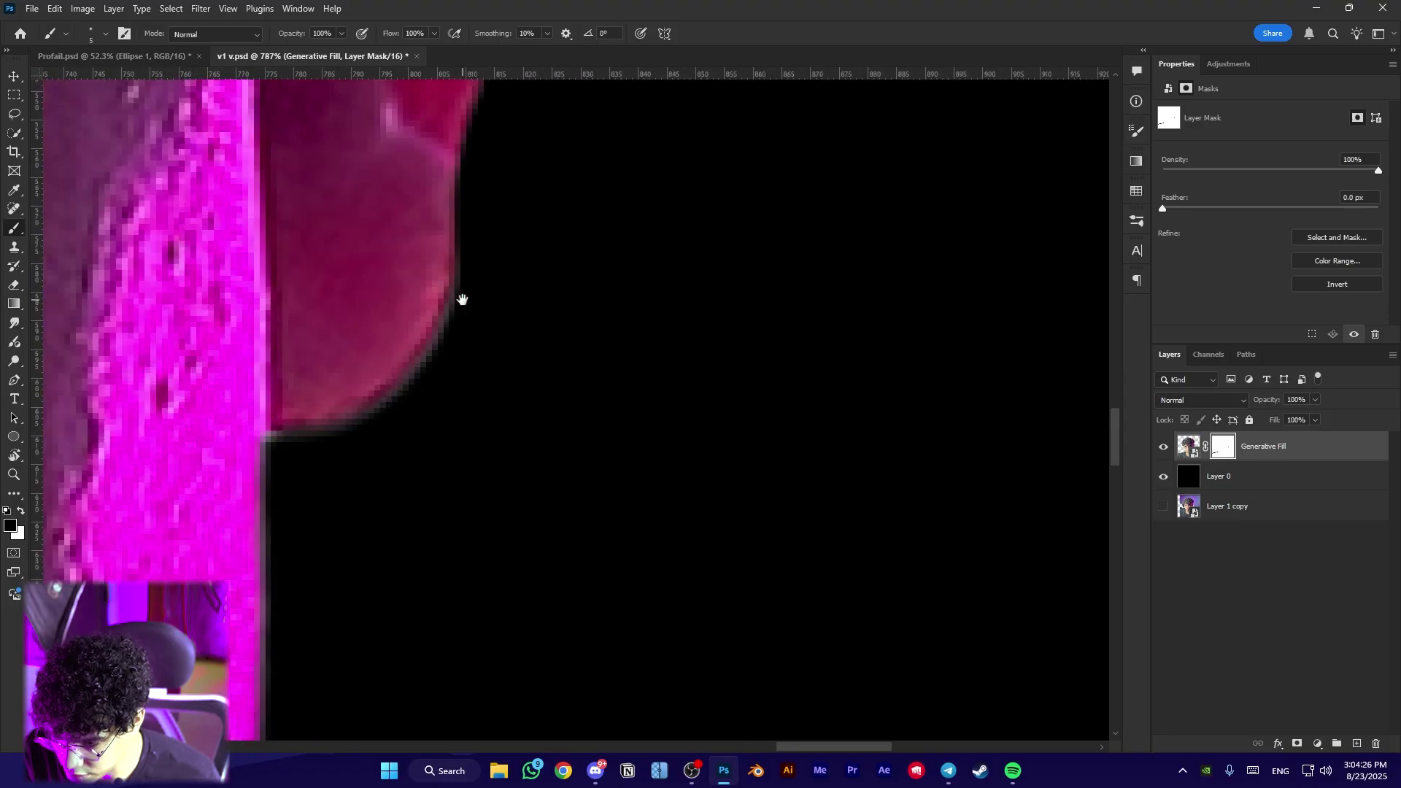
{"action": "mouse_move", "coordinate": [466, 240]}
{"action": "left_mouse_down"}
{"action": "mouse_move", "coordinate": [434, 356]}
{"action": "mouse_move", "coordinate": [351, 437]}
{"action": "mouse_move", "coordinate": [292, 451]}
{"action": "left_mouse_up"}
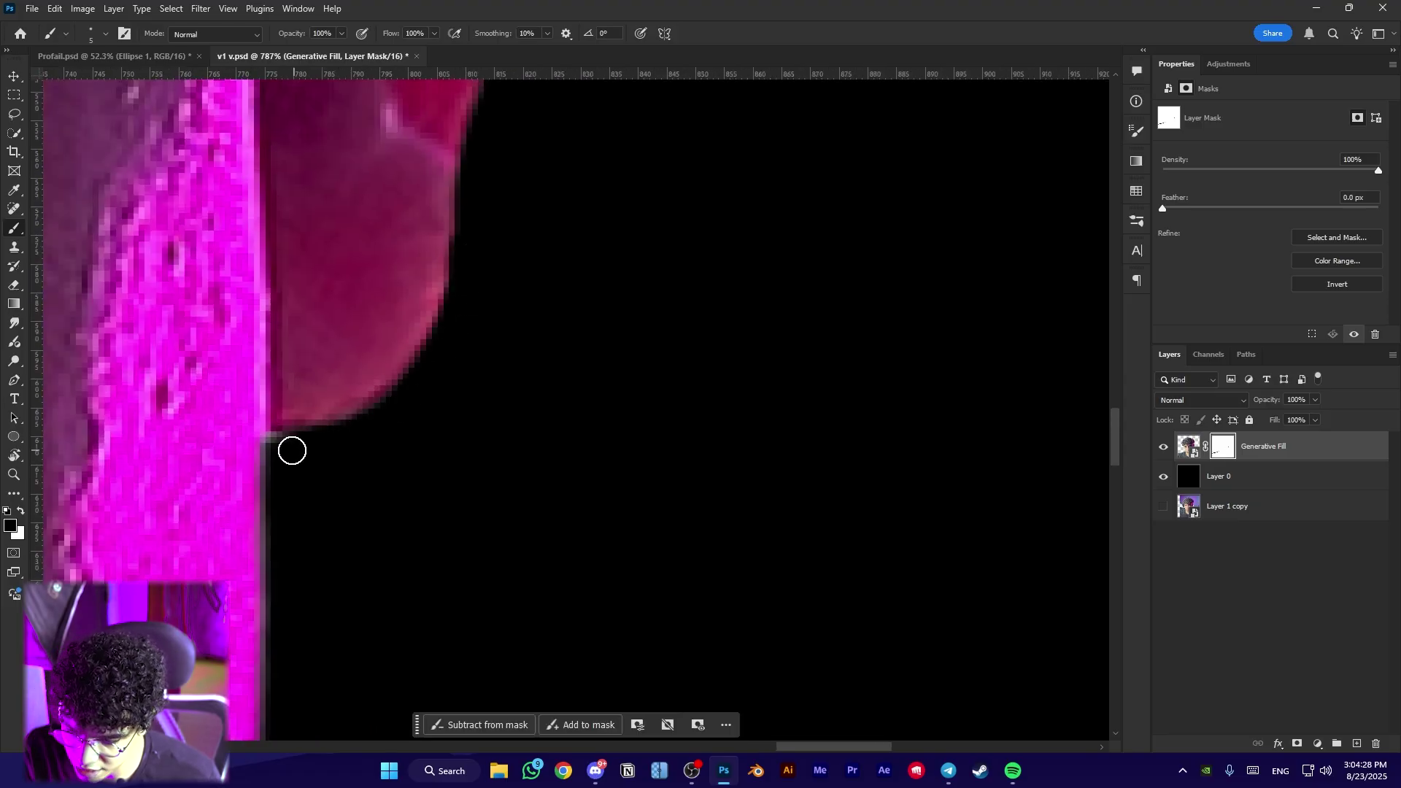
{"action": "mouse_move", "coordinate": [420, 358]}
{"action": "left_mouse_down"}
{"action": "mouse_move", "coordinate": [307, 321]}
{"action": "mouse_move", "coordinate": [332, 378]}
{"action": "left_mouse_up"}
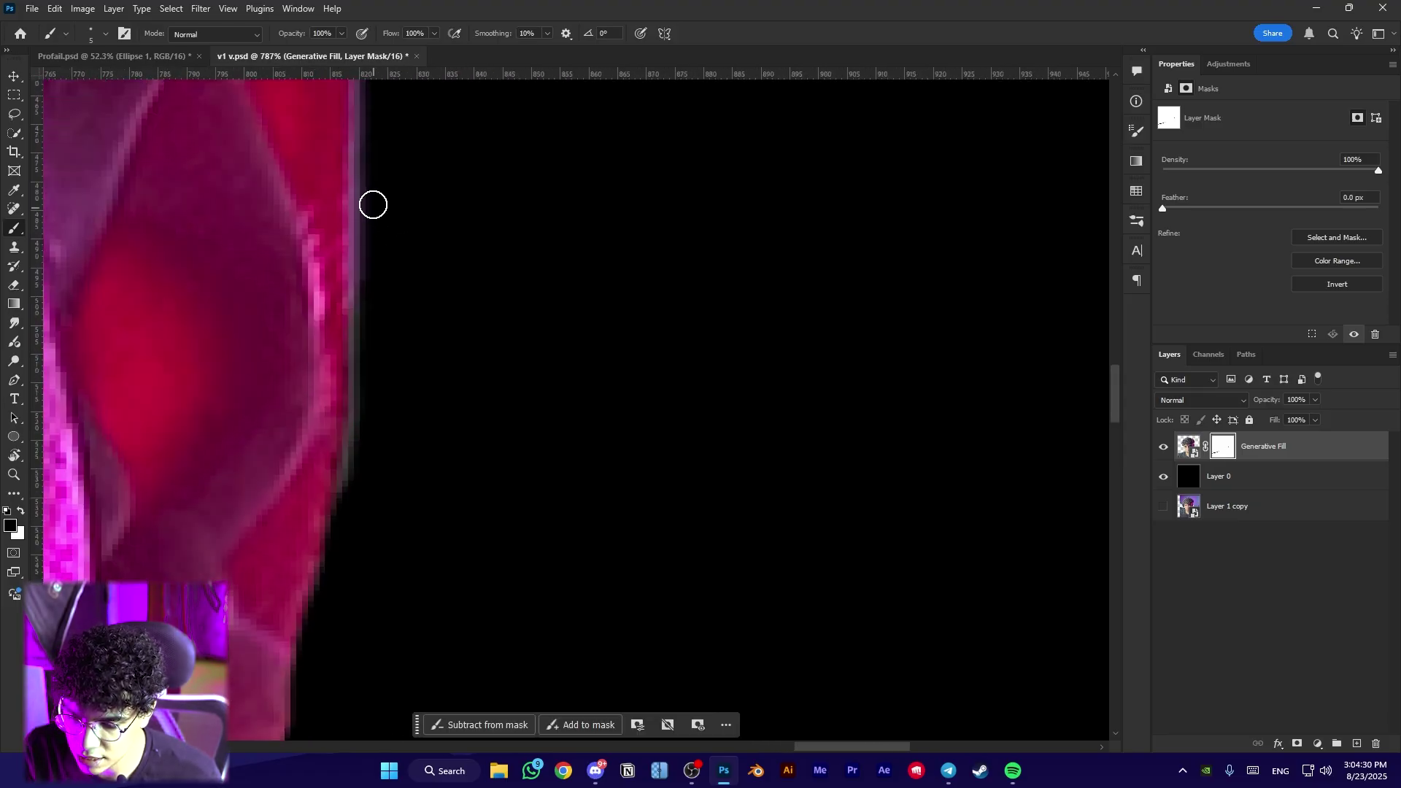
{"action": "left_click_drag", "start_coordinate": [373, 205], "coordinate": [357, 497]}
{"action": "scroll", "coordinate": [381, 329], "scroll_direction": "down", "scroll_amount": 3}
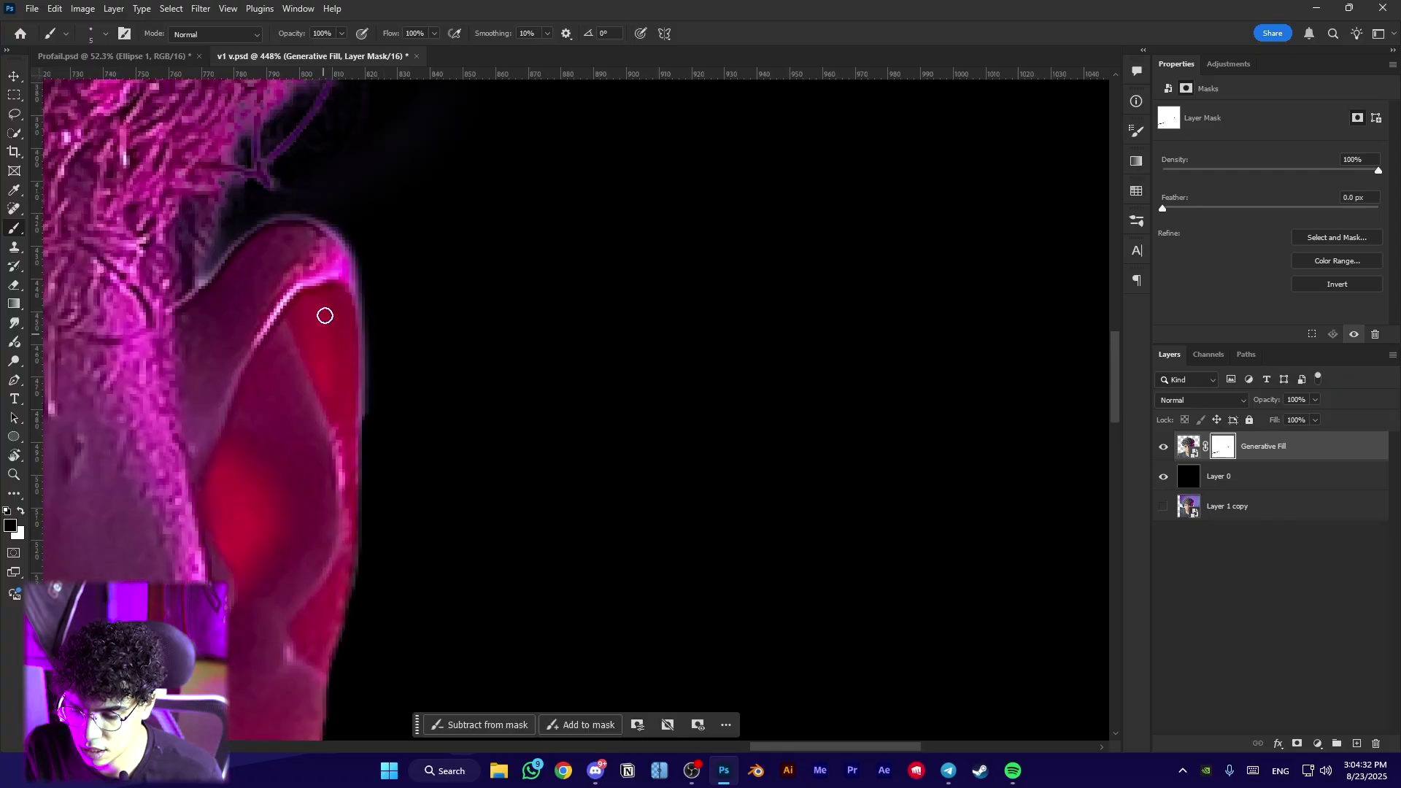
{"action": "scroll", "coordinate": [324, 315], "scroll_direction": "up", "scroll_amount": 3}
{"action": "left_click_drag", "start_coordinate": [381, 256], "coordinate": [399, 512]}
{"action": "left_click_drag", "start_coordinate": [342, 226], "coordinate": [394, 368]}
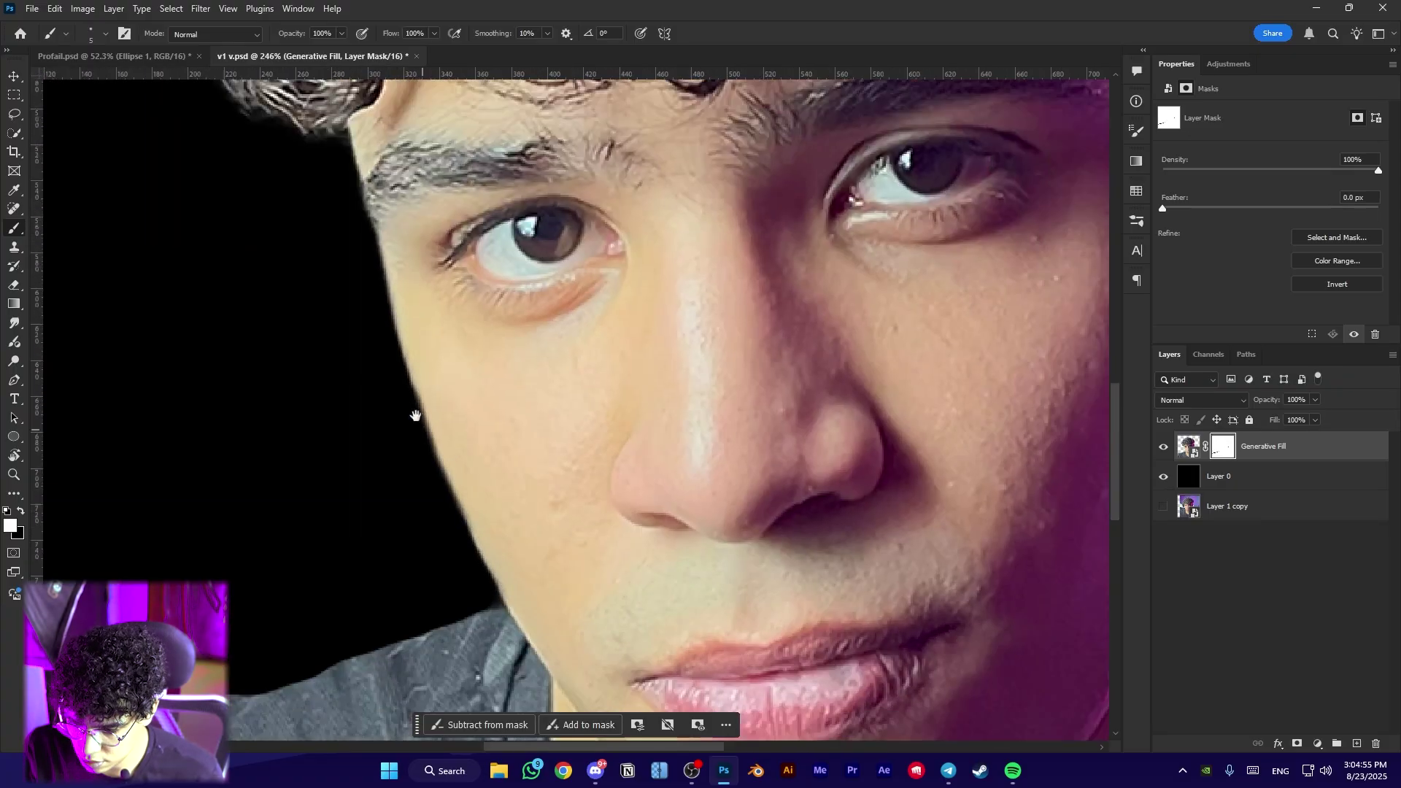
Examine the mask edges along the cheek, the curly hair and the whole portrait for leftover fringes
{"action": "scroll", "coordinate": [401, 416], "scroll_direction": "down", "scroll_amount": 2}
{"action": "left_click_drag", "start_coordinate": [360, 420], "coordinate": [459, 584]}
{"action": "left_click_drag", "start_coordinate": [403, 447], "coordinate": [531, 764]}
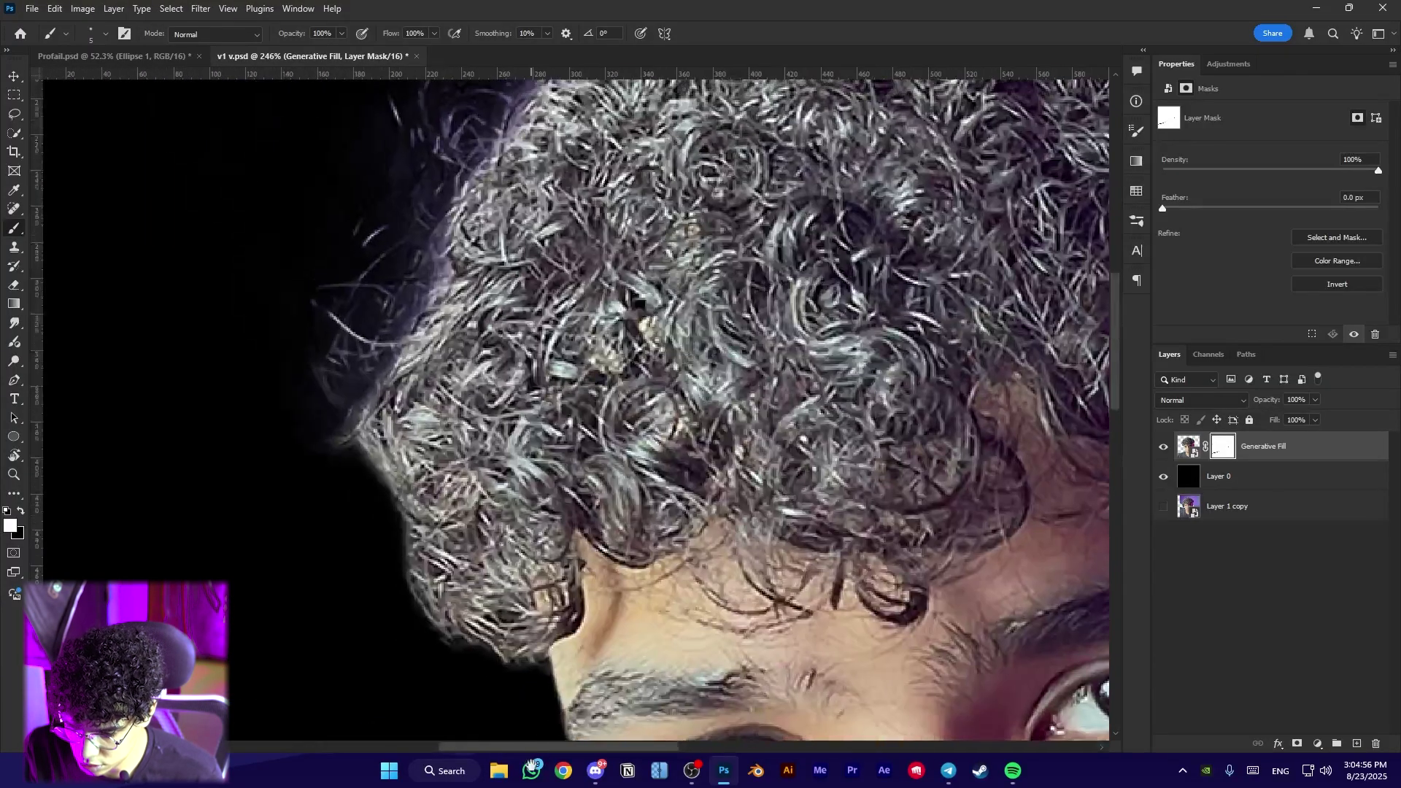
{"action": "left_click_drag", "start_coordinate": [657, 245], "coordinate": [580, 485]}
{"action": "scroll", "coordinate": [580, 486], "scroll_direction": "down", "scroll_amount": 6}
{"action": "scroll", "coordinate": [526, 488], "scroll_direction": "up", "scroll_amount": 3}
{"action": "mouse_move", "coordinate": [704, 718]}
{"action": "left_mouse_down"}
{"action": "mouse_move", "coordinate": [526, 487]}
{"action": "mouse_move", "coordinate": [560, 508]}
{"action": "left_mouse_up"}
{"action": "scroll", "coordinate": [526, 434], "scroll_direction": "down", "scroll_amount": 4}
{"action": "scroll", "coordinate": [529, 408], "scroll_direction": "up", "scroll_amount": 4}
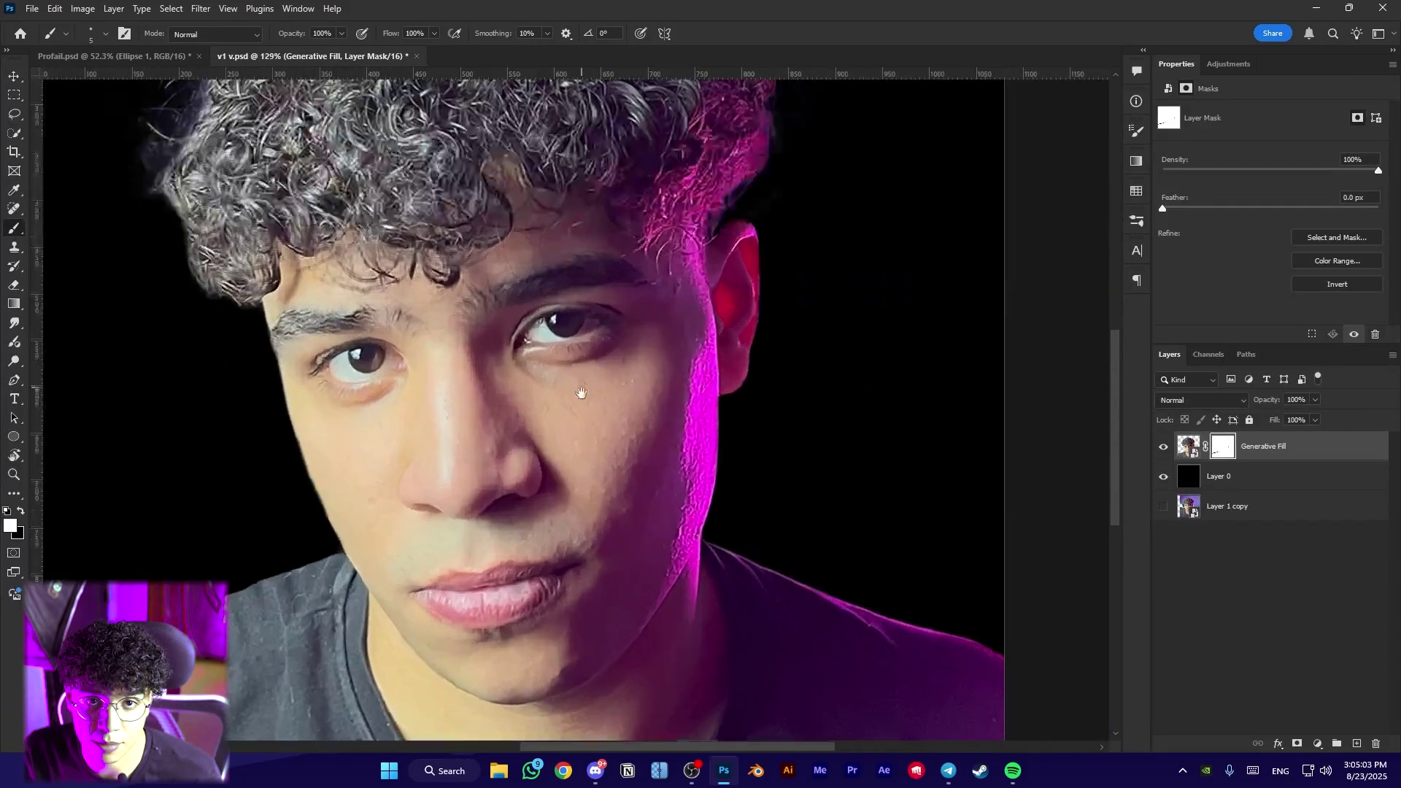
{"action": "left_click_drag", "start_coordinate": [579, 388], "coordinate": [569, 508]}
Target the Generative Fill smart object instead of its mask and open the Camera Raw Filter on it
{"action": "left_click", "coordinate": [14, 78]}
{"action": "left_click", "coordinate": [1188, 446]}
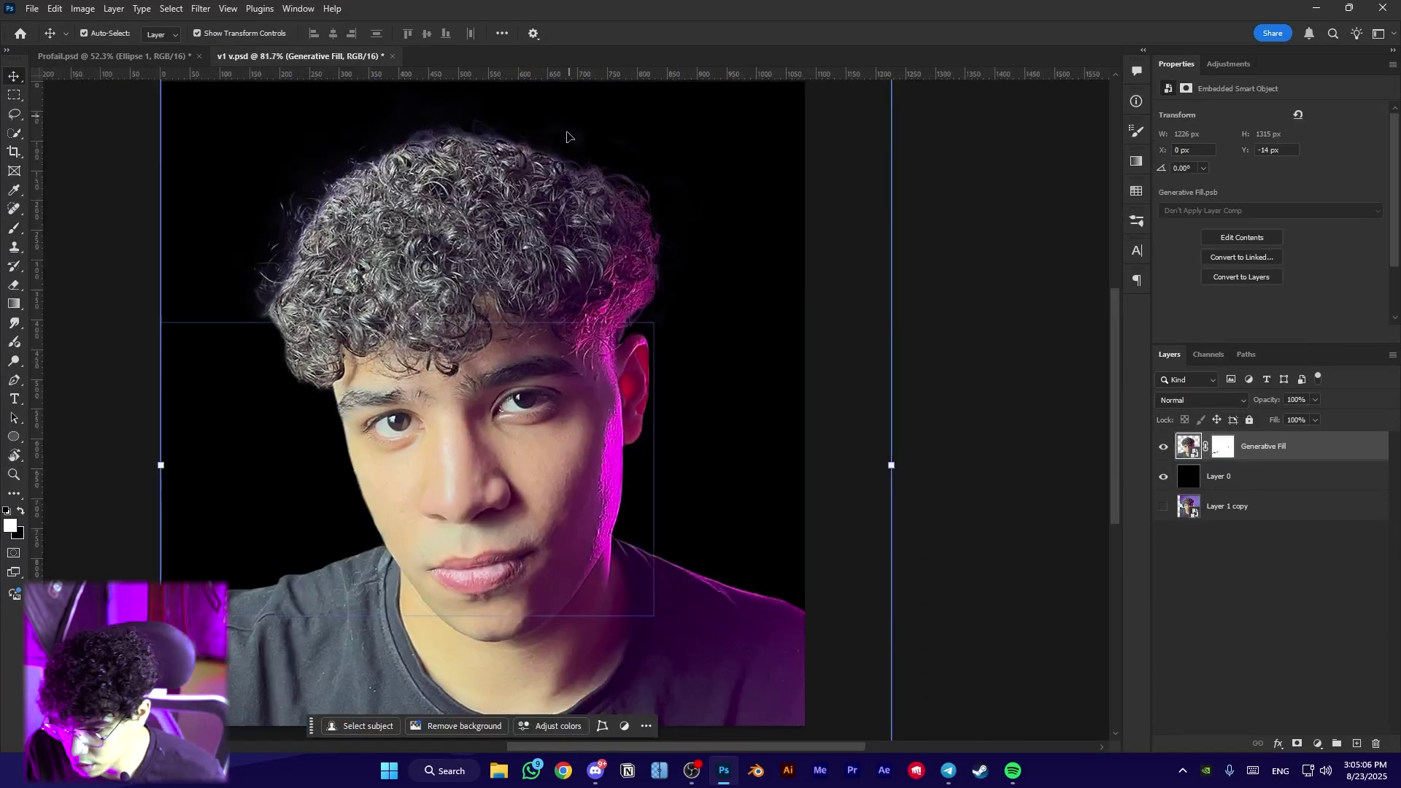
{"action": "left_click", "coordinate": [225, 9]}
{"action": "mouse_move", "coordinate": [204, 9]}
{"action": "left_click", "coordinate": [686, 435]}
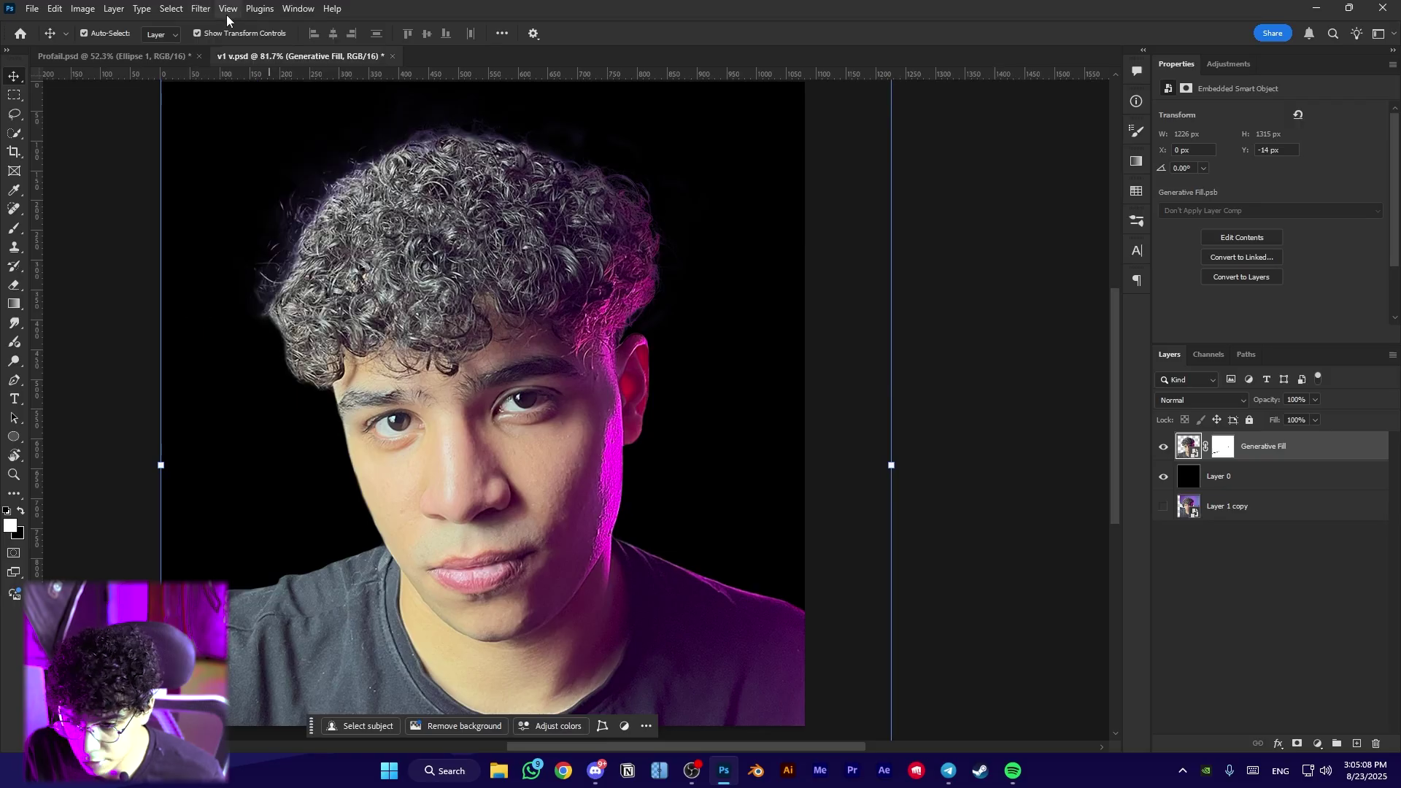
{"action": "right_click", "coordinate": [1269, 446]}
{"action": "left_click", "coordinate": [1311, 444]}
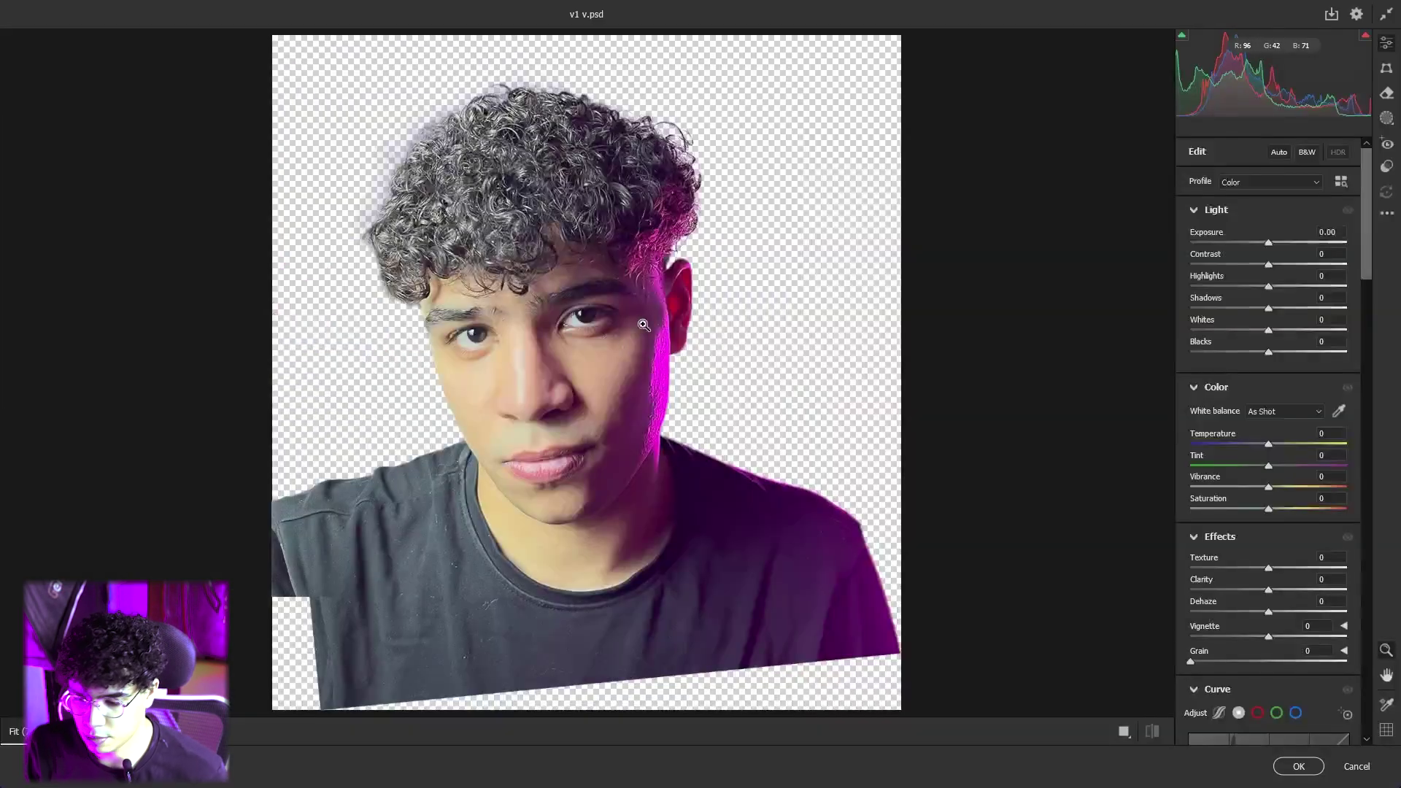
Show the face enlarged in a side-by-side before and after view in Camera Raw
{"action": "scroll", "coordinate": [643, 323], "scroll_direction": "up", "scroll_amount": 3}
{"action": "left_click_drag", "start_coordinate": [559, 302], "coordinate": [445, 312]}
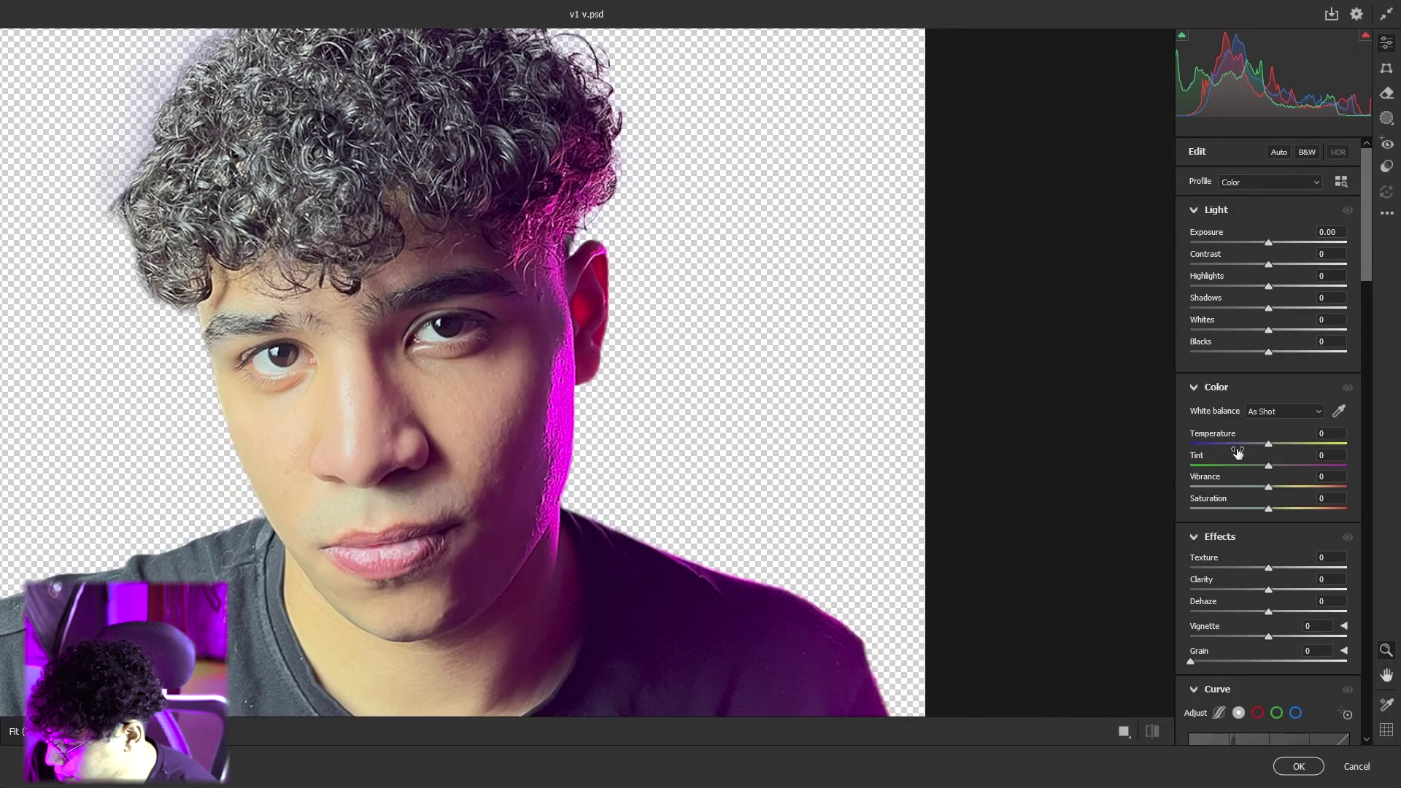
{"action": "left_click", "coordinate": [1124, 731]}
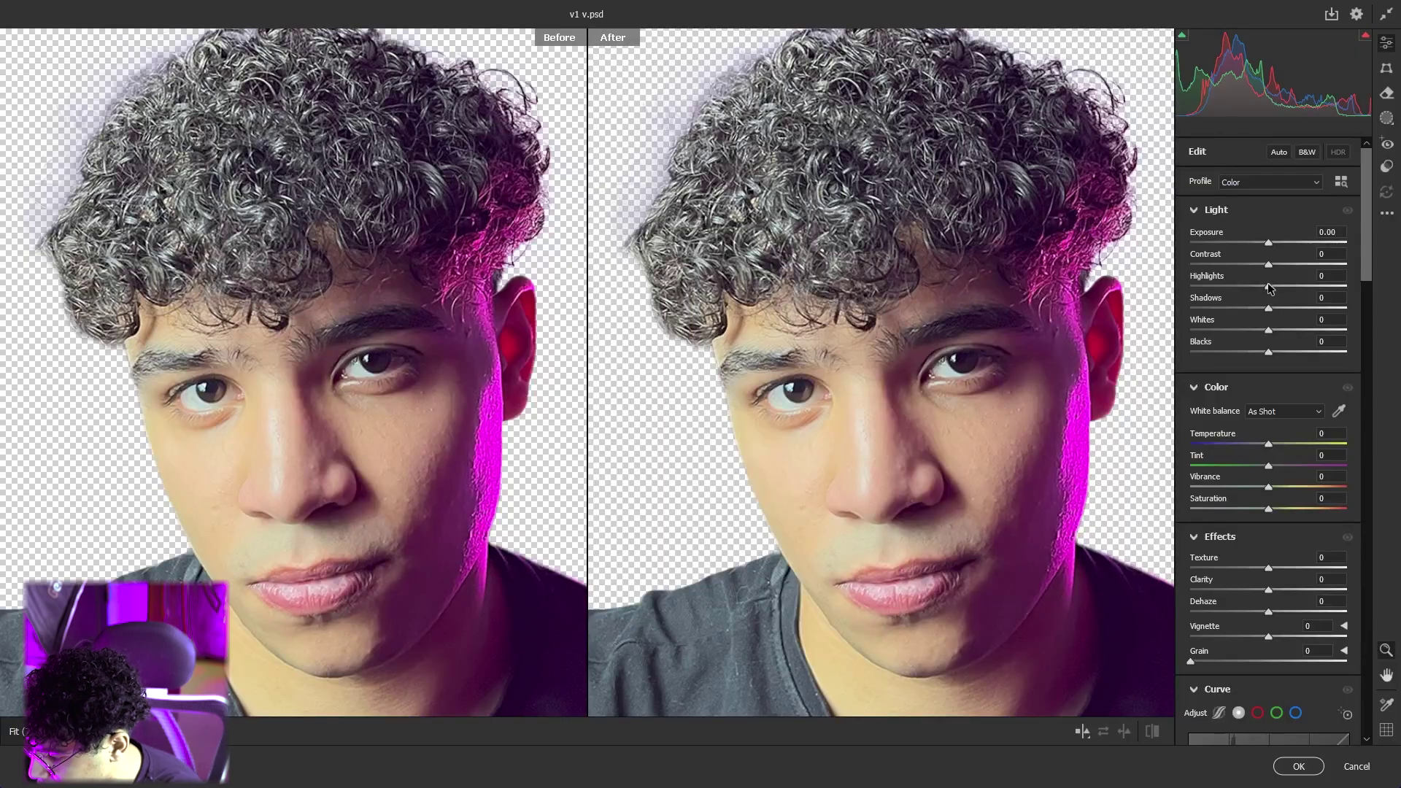
Set Contrast to +31, Highlights to -50, Shadows to -39 and Whites to -3, and undo the trial Tint change
{"action": "left_click_drag", "start_coordinate": [1267, 313], "coordinate": [1238, 311]}
{"action": "left_click_drag", "start_coordinate": [1253, 261], "coordinate": [1229, 286]}
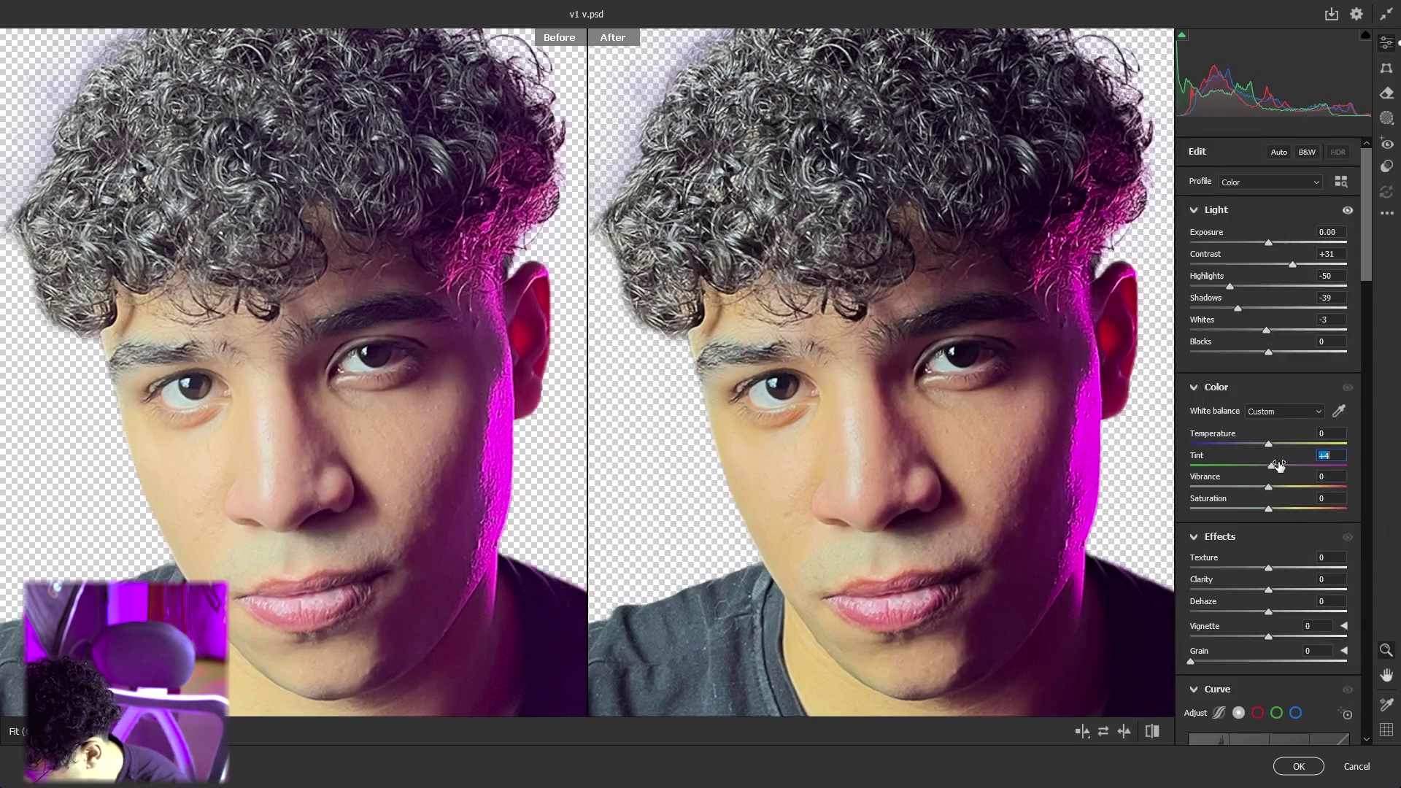
{"action": "key", "text": "ctrl+z"}
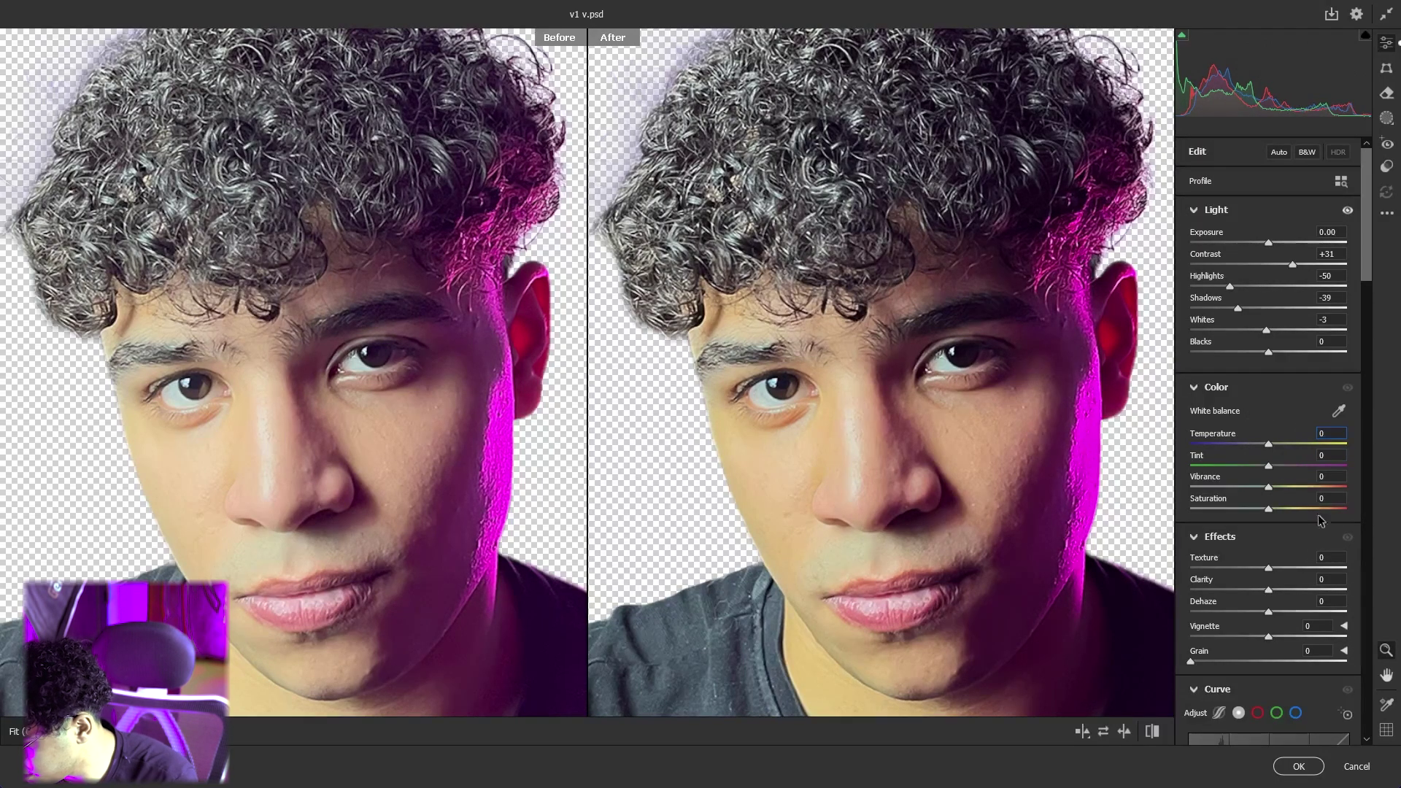
Set Texture to +49 and Clarity to +28 to bring out detail in the portrait's skin and hair
{"action": "mouse_move", "coordinate": [1278, 572]}
{"action": "left_mouse_down"}
{"action": "mouse_move", "coordinate": [1307, 572]}
{"action": "mouse_move", "coordinate": [1275, 590]}
{"action": "left_mouse_up"}
{"action": "left_click", "coordinate": [1031, 429]}
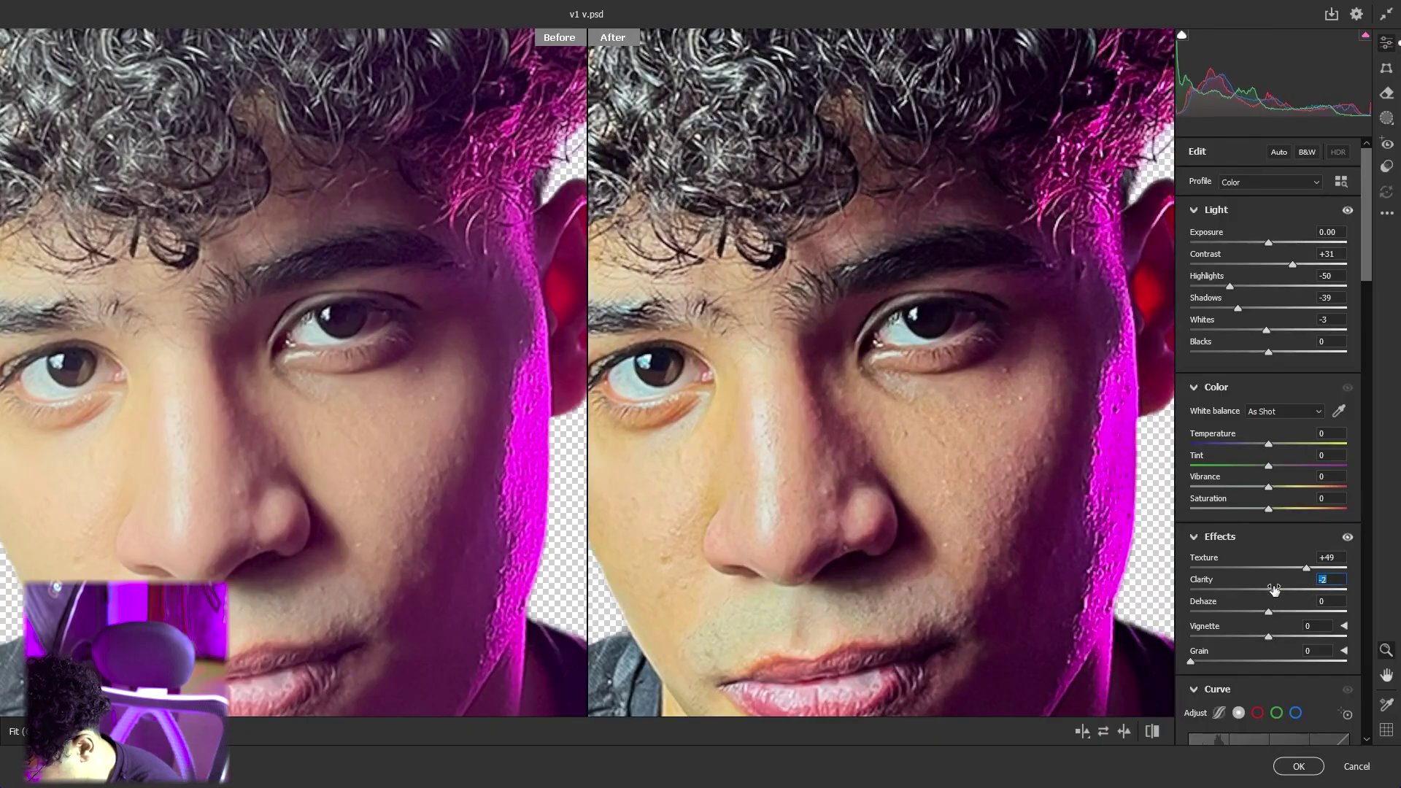
{"action": "left_click_drag", "start_coordinate": [970, 461], "coordinate": [911, 468]}
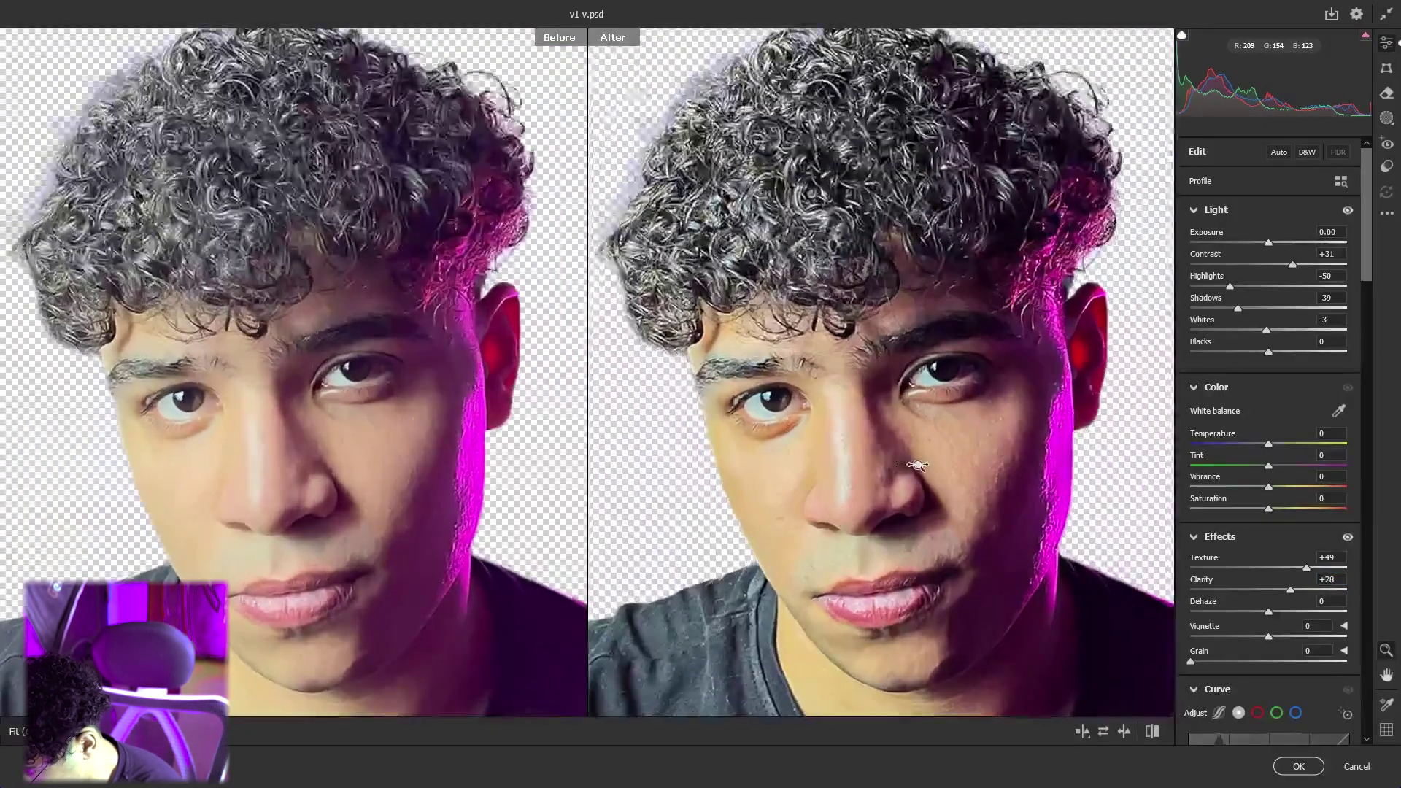
{"action": "scroll", "coordinate": [1293, 498], "scroll_direction": "down", "scroll_amount": 3}
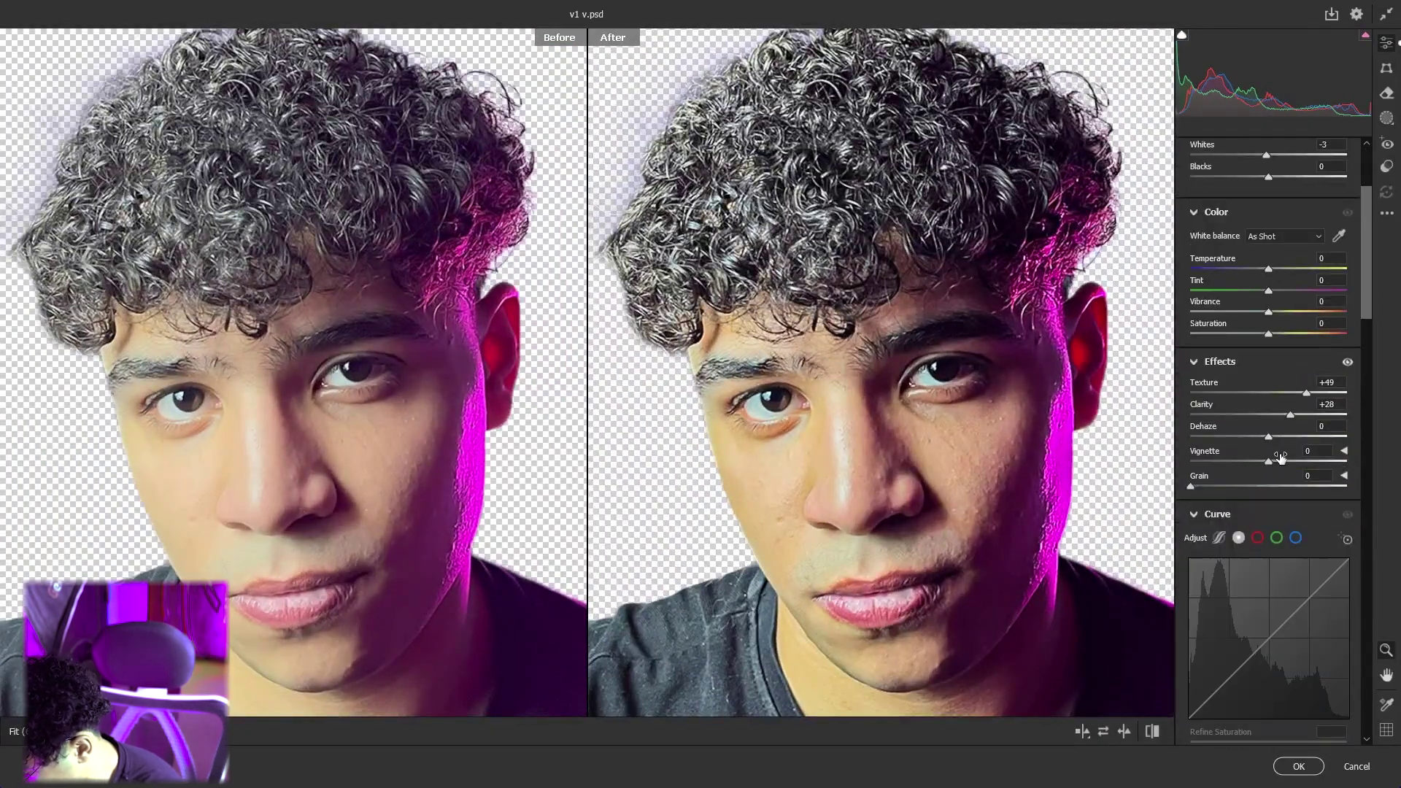
{"action": "left_click_drag", "start_coordinate": [793, 491], "coordinate": [821, 490]}
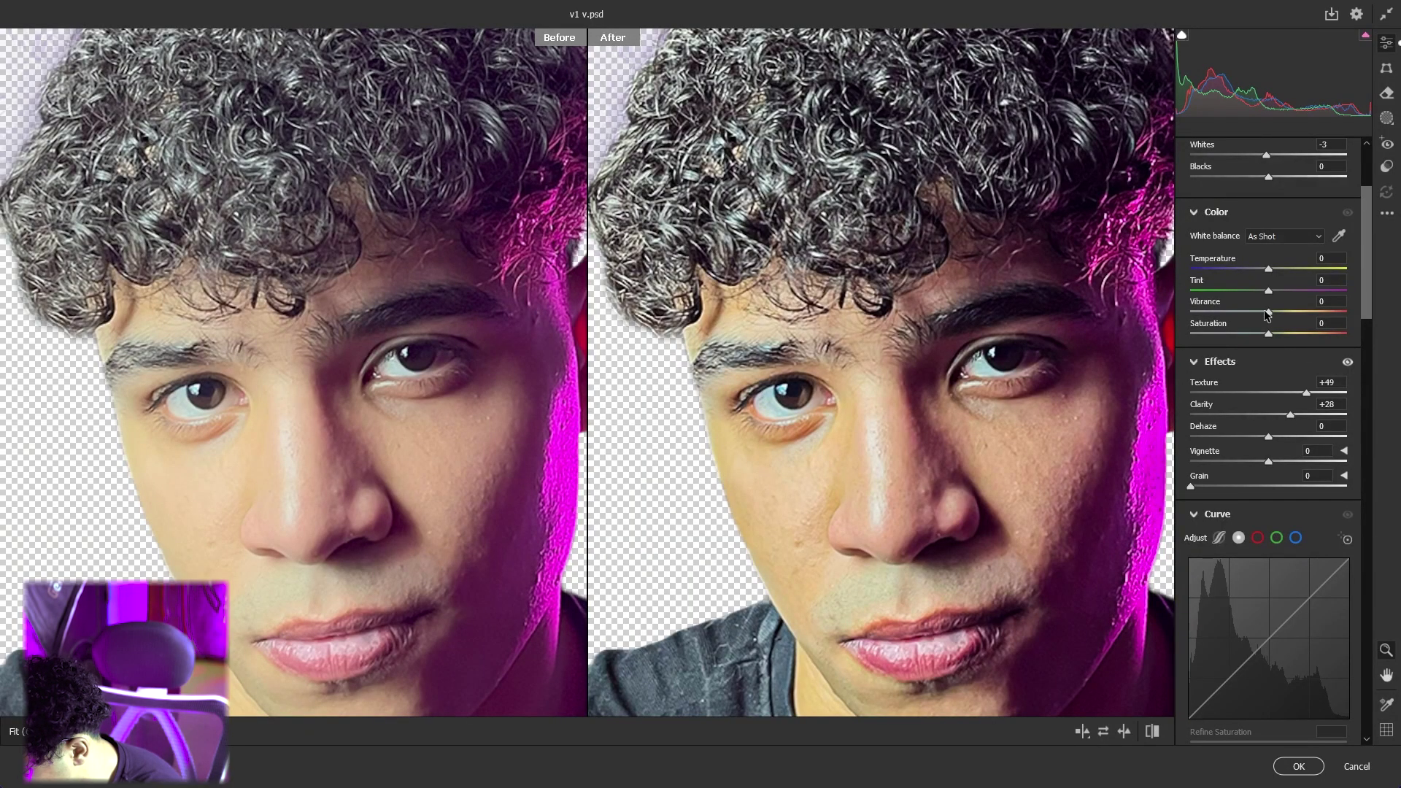
Set Vibrance to -23 and compare the whole portrait with its original
{"action": "left_click_drag", "start_coordinate": [1266, 313], "coordinate": [1246, 313]}
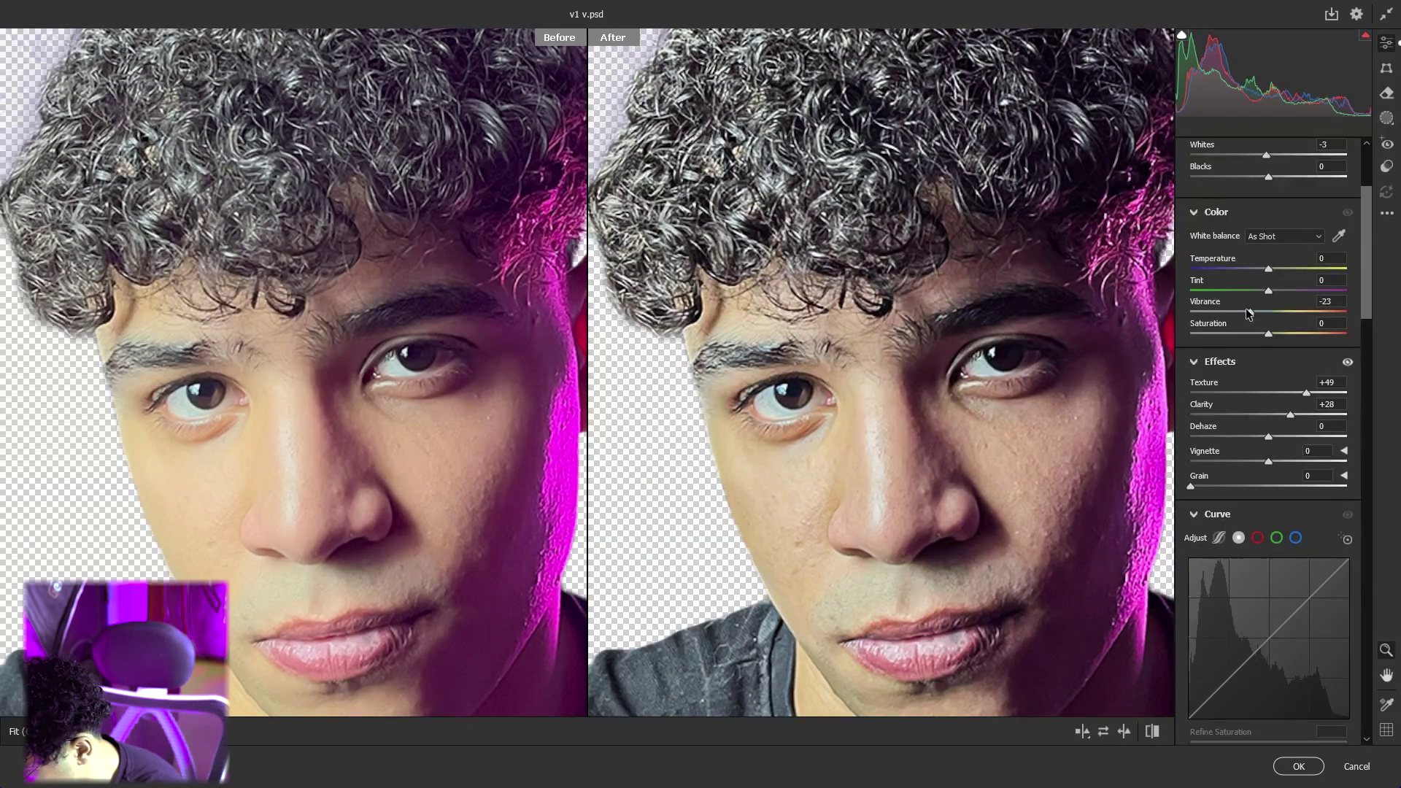
{"action": "left_click_drag", "start_coordinate": [1029, 357], "coordinate": [1015, 358]}
{"action": "left_click", "coordinate": [1063, 358]}
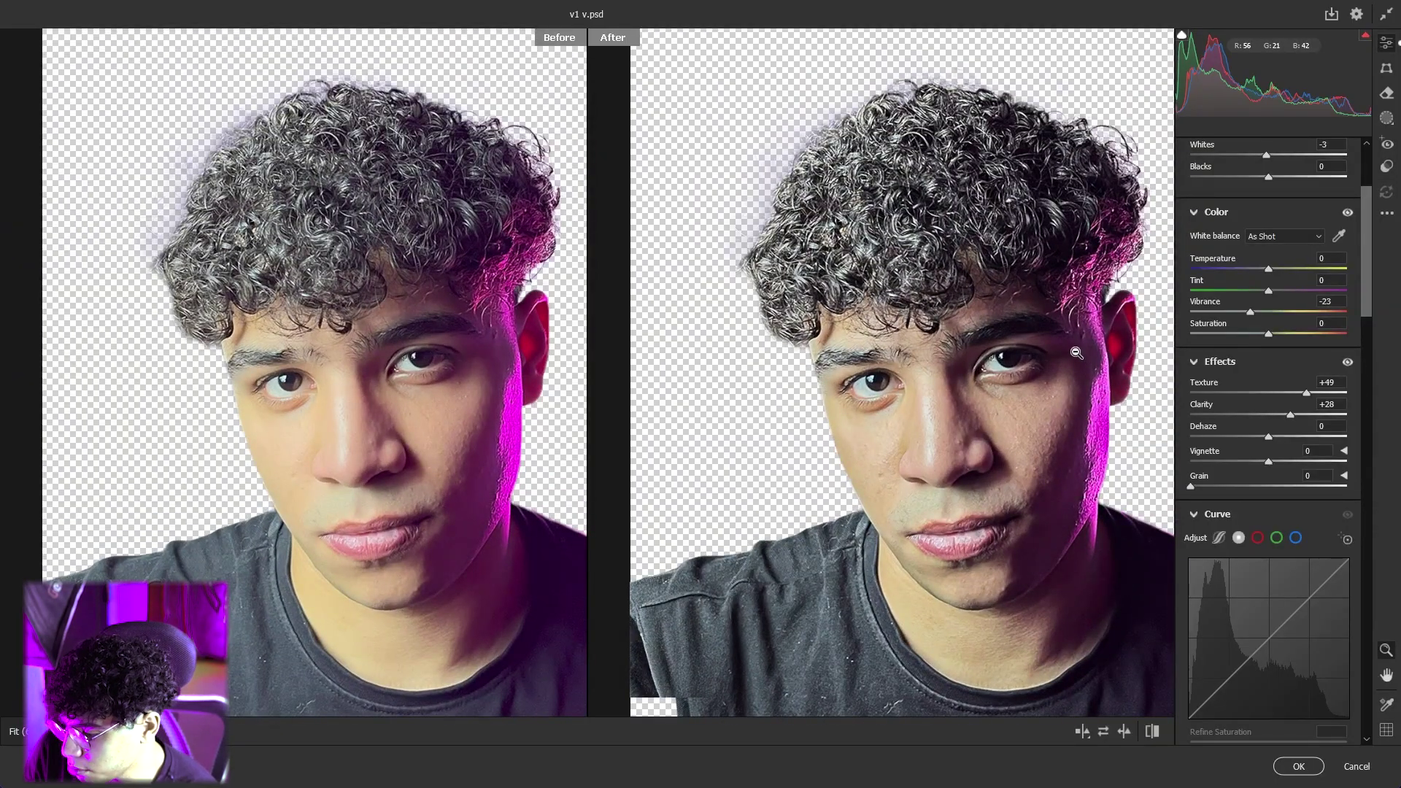
{"action": "left_click_drag", "start_coordinate": [1080, 367], "coordinate": [1085, 367]}
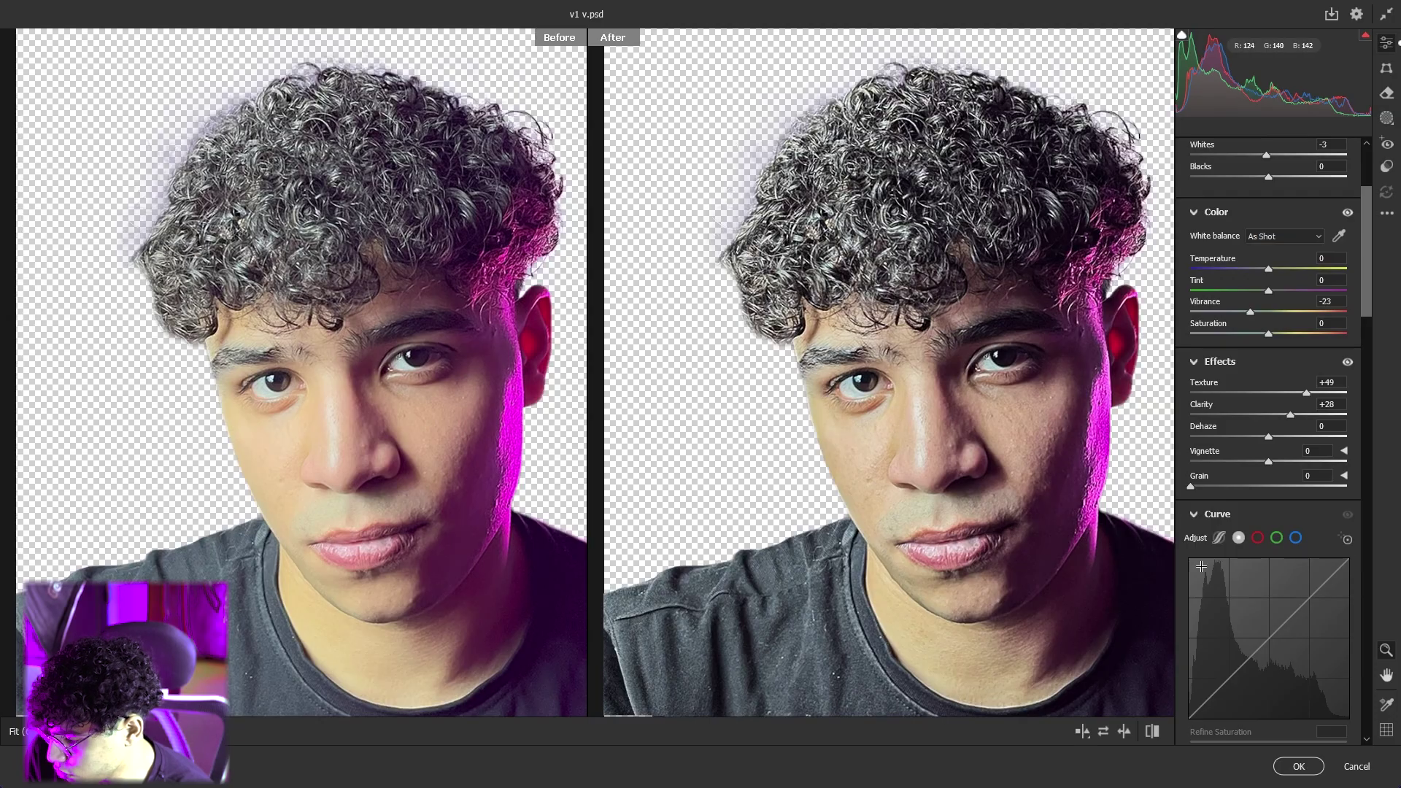
Use Color Grading to tint the shadows blue-violet and the midtones purple with hue 279 and saturation 13
{"action": "scroll", "coordinate": [1201, 566], "scroll_direction": "down", "scroll_amount": 15}
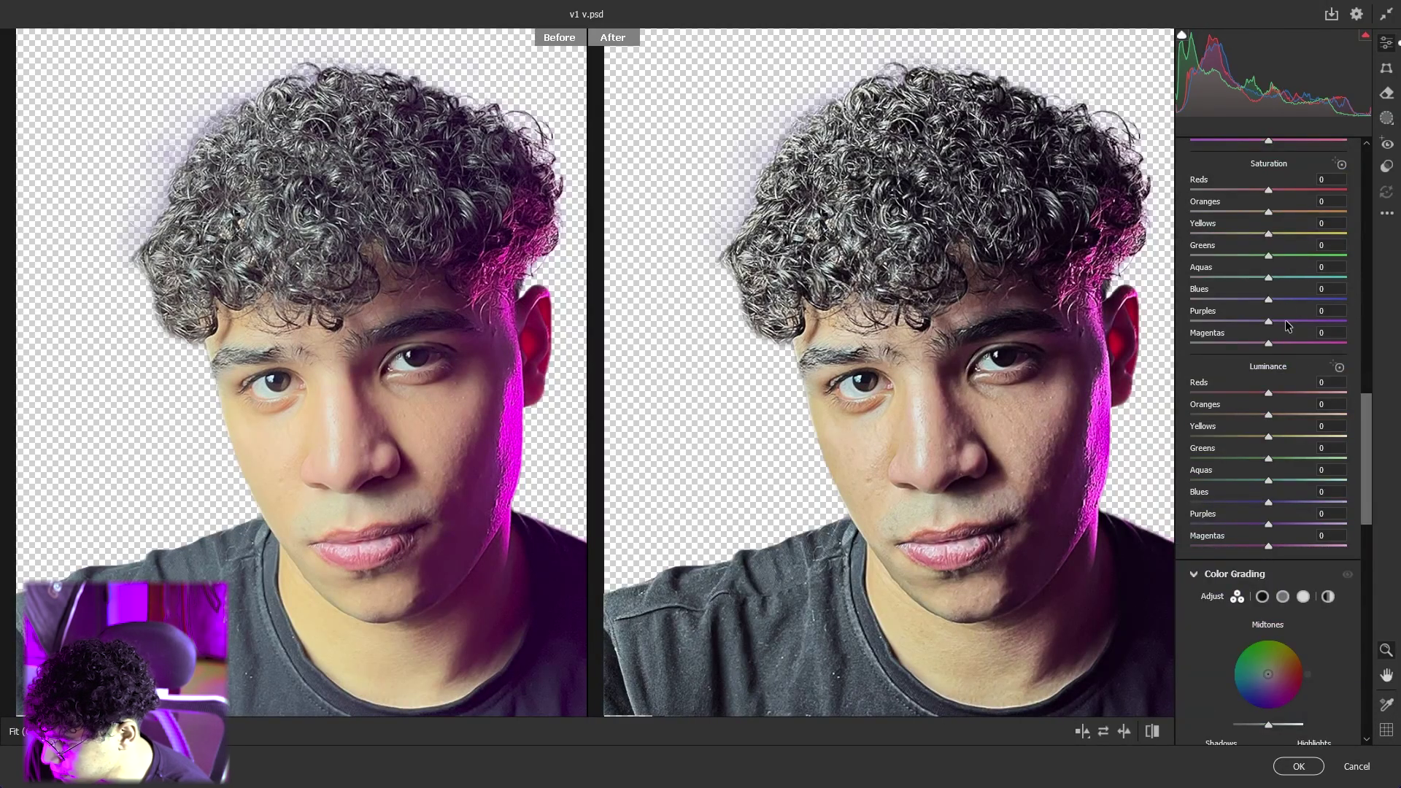
{"action": "scroll", "coordinate": [1272, 423], "scroll_direction": "down", "scroll_amount": 10}
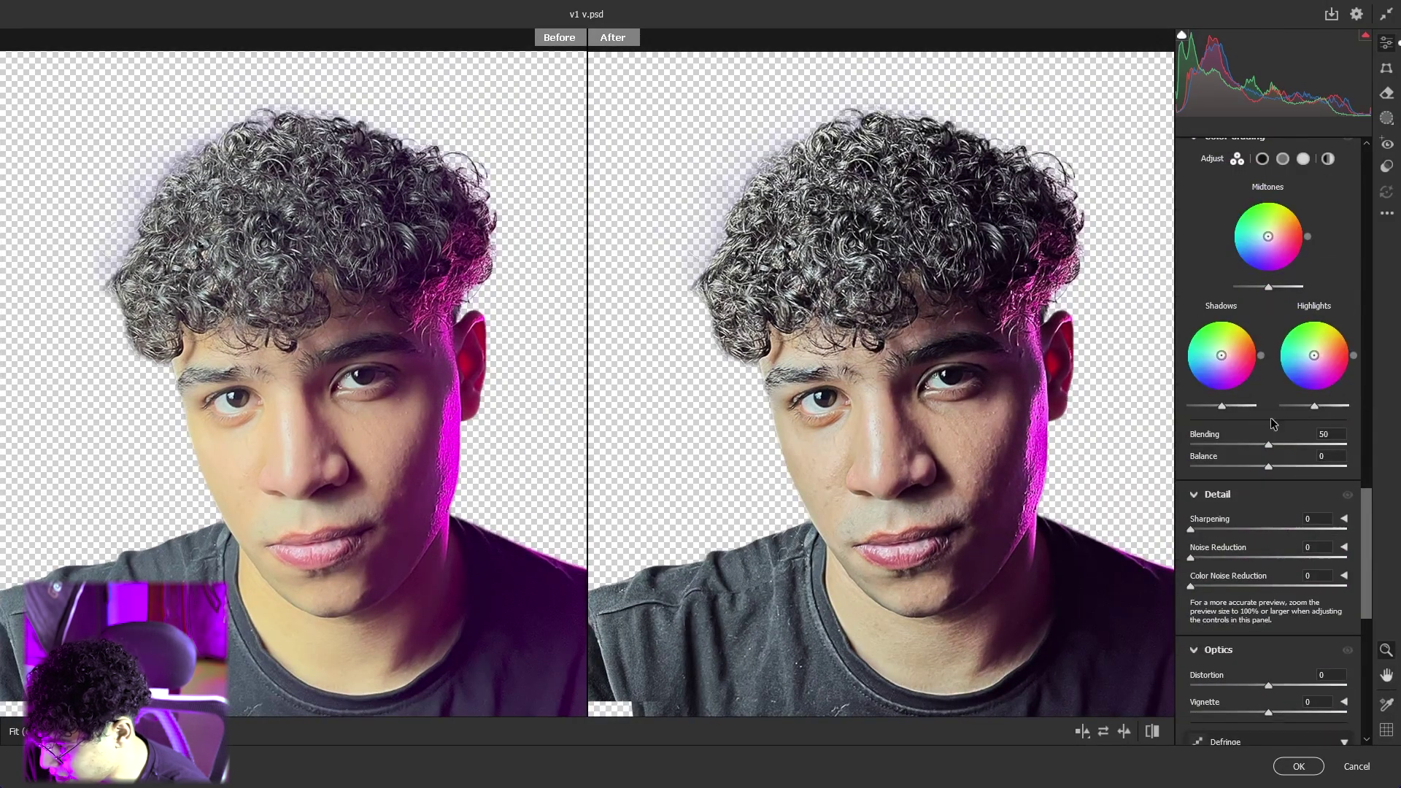
{"action": "scroll", "coordinate": [1306, 307], "scroll_direction": "up", "scroll_amount": 2}
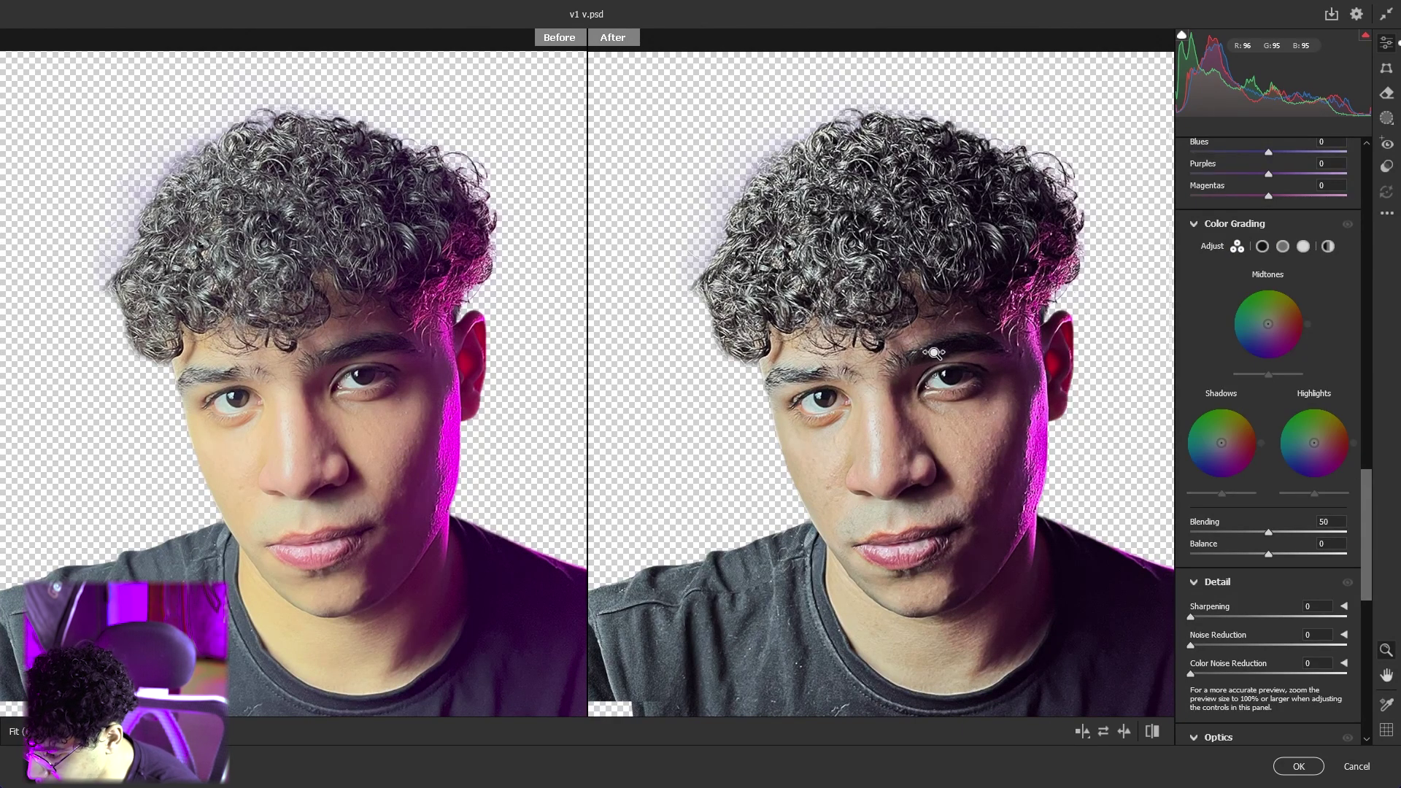
{"action": "scroll", "coordinate": [931, 369], "scroll_direction": "up", "scroll_amount": 2}
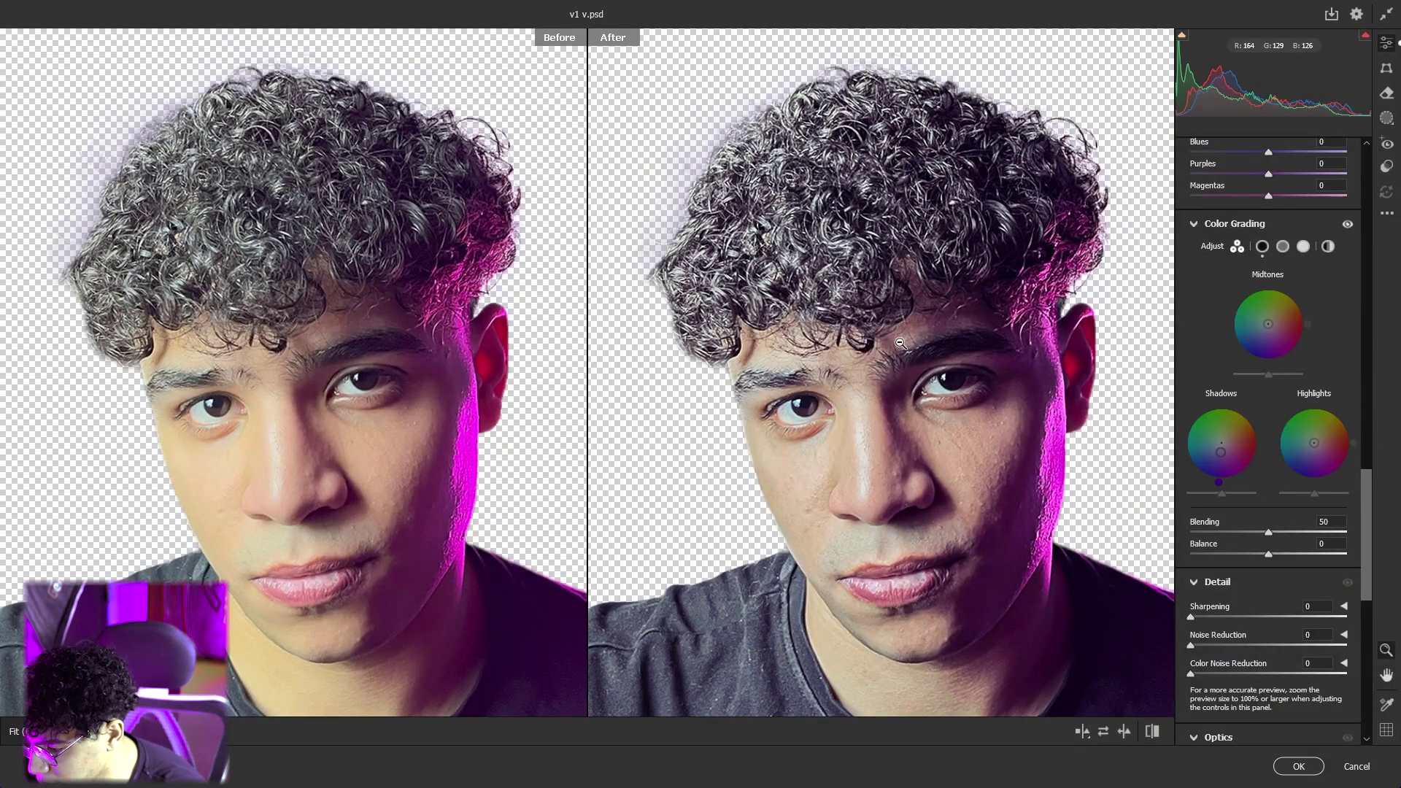
{"action": "left_click_drag", "start_coordinate": [1267, 323], "coordinate": [1270, 331]}
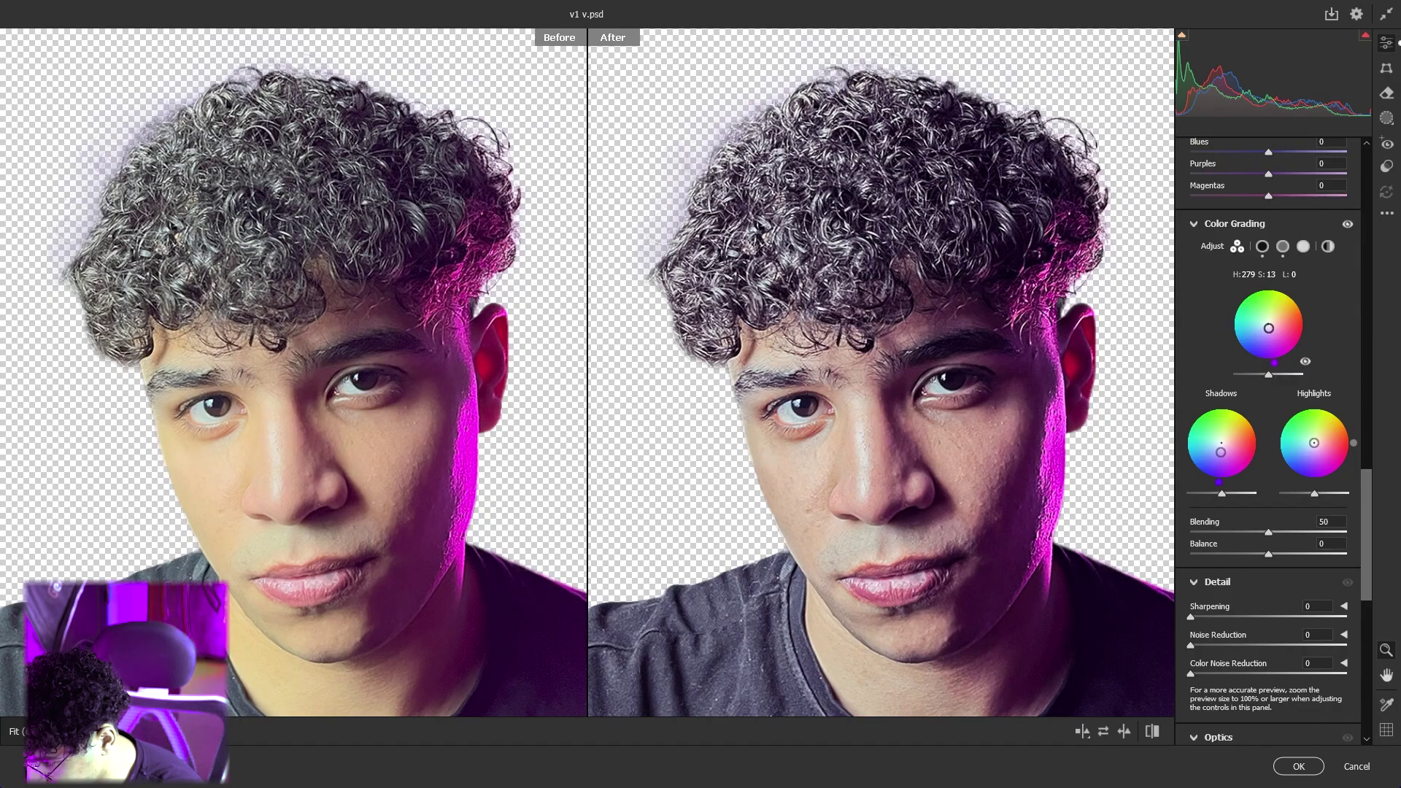
{"action": "scroll", "coordinate": [910, 327], "scroll_direction": "down", "scroll_amount": 5}
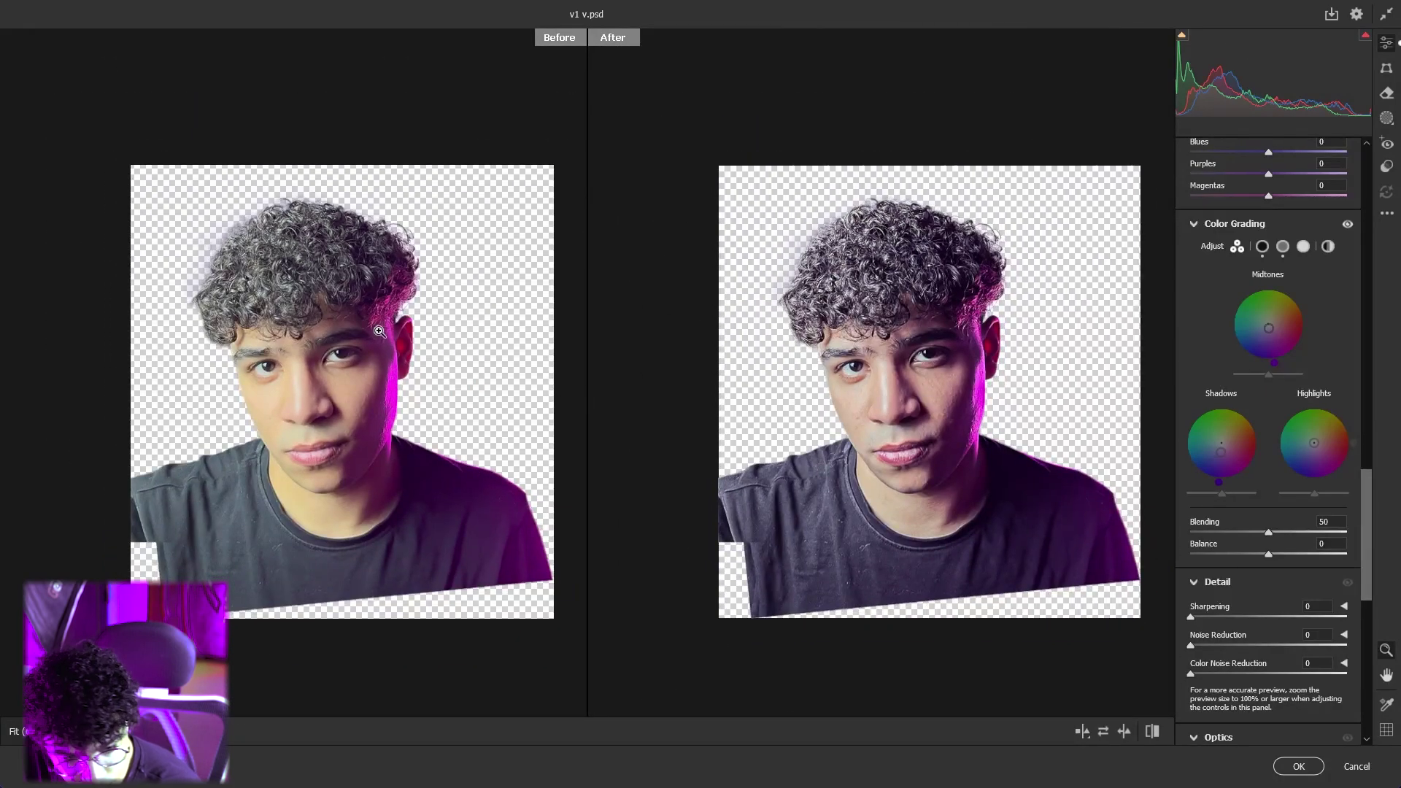
Open the finished reference picture Profail.png in the image viewer and examine the colours of the face up close
{"action": "key", "text": "super+e"}
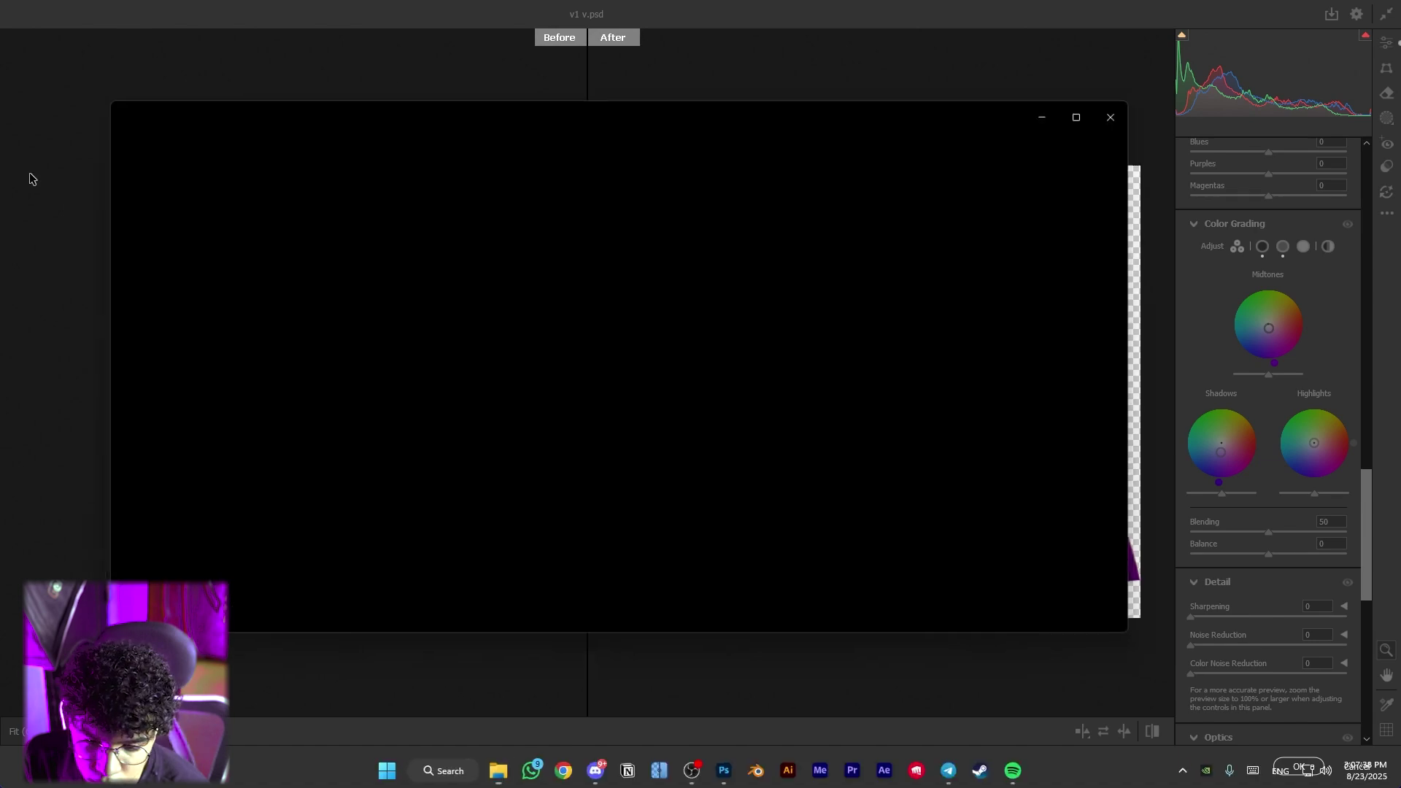
{"action": "scroll", "coordinate": [652, 379], "scroll_direction": "up", "scroll_amount": 5}
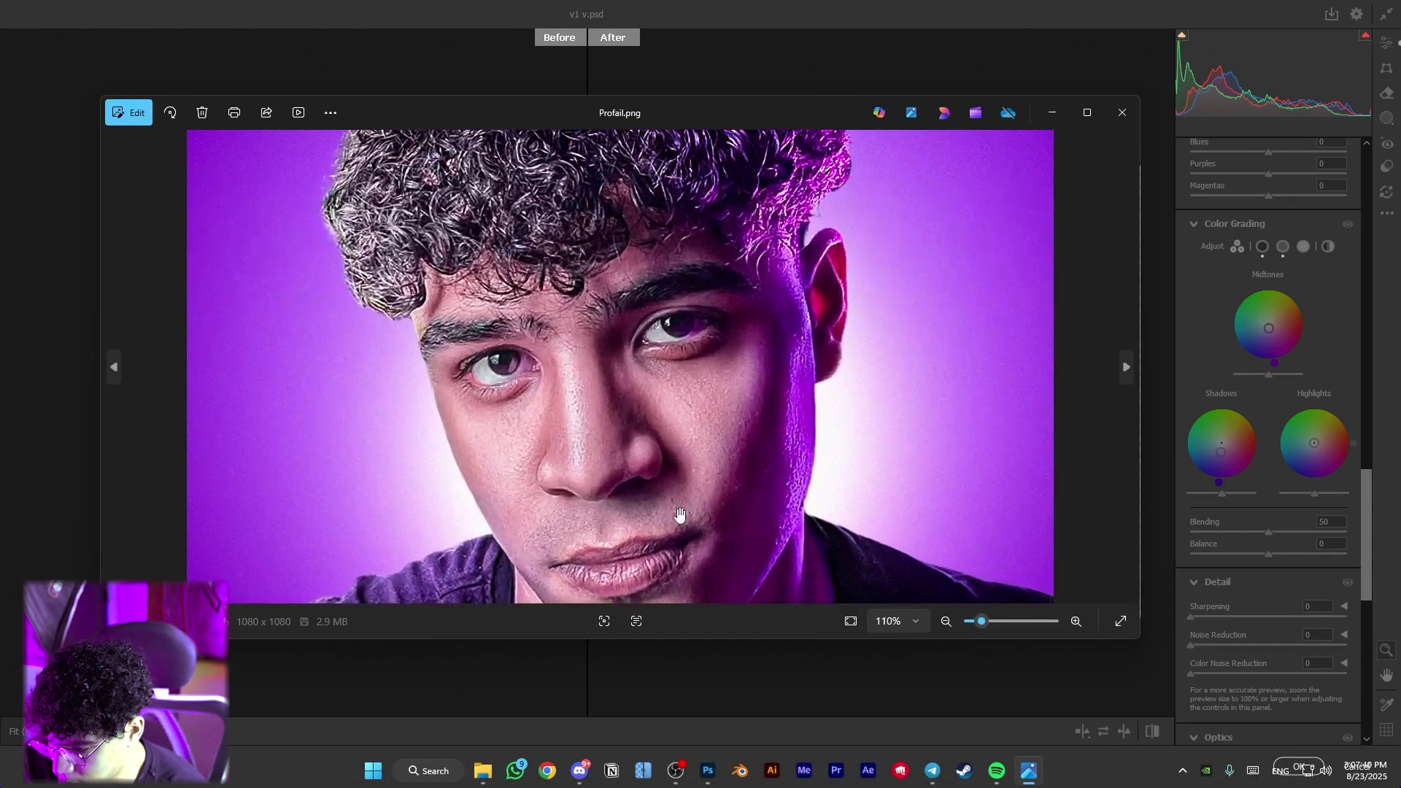
{"action": "left_click_drag", "start_coordinate": [679, 515], "coordinate": [642, 433]}
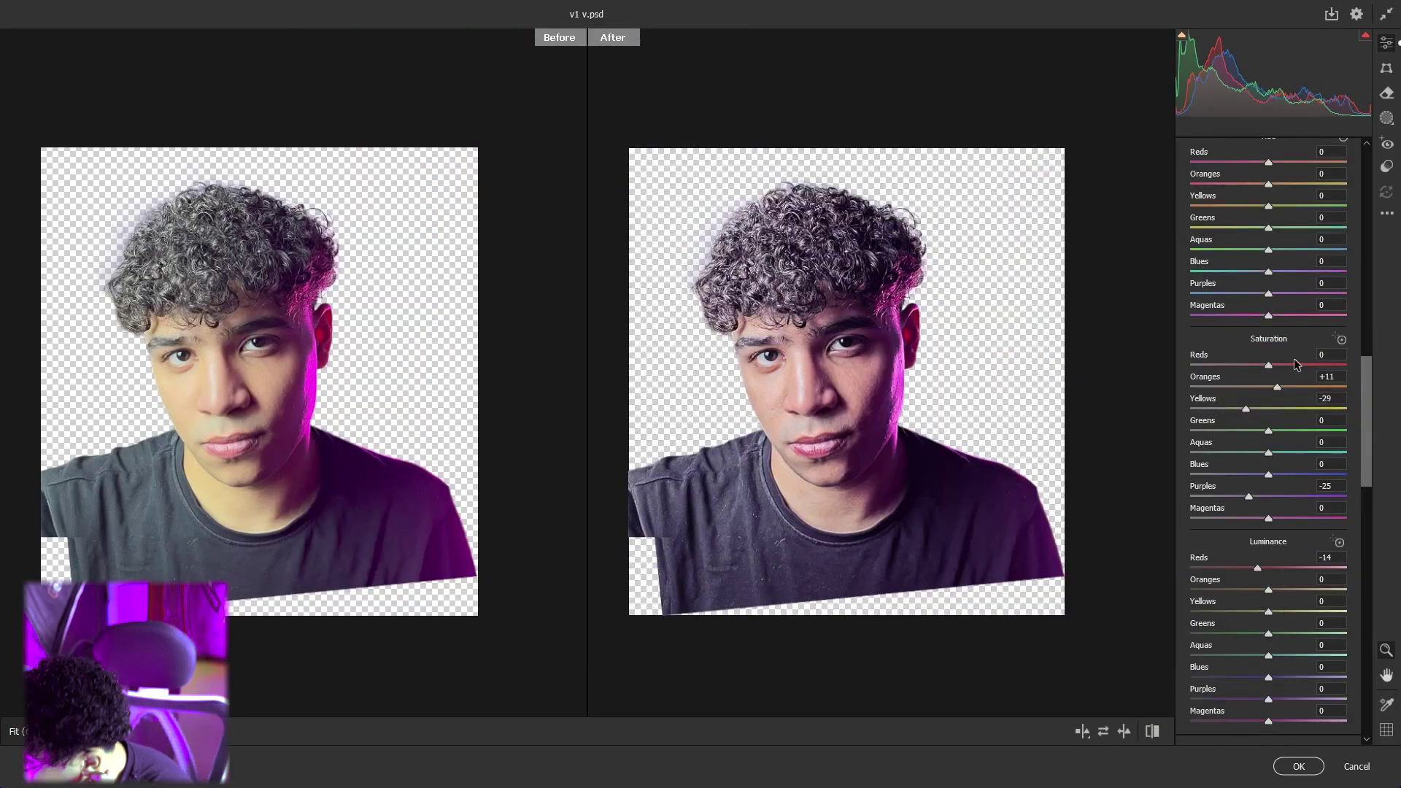
Set Contrast to +34, Vibrance to -14 and Blacks to -41, and apply the Camera Raw Filter
{"action": "scroll", "coordinate": [1298, 364], "scroll_direction": "up", "scroll_amount": 6}
{"action": "left_click", "coordinate": [1295, 274]}
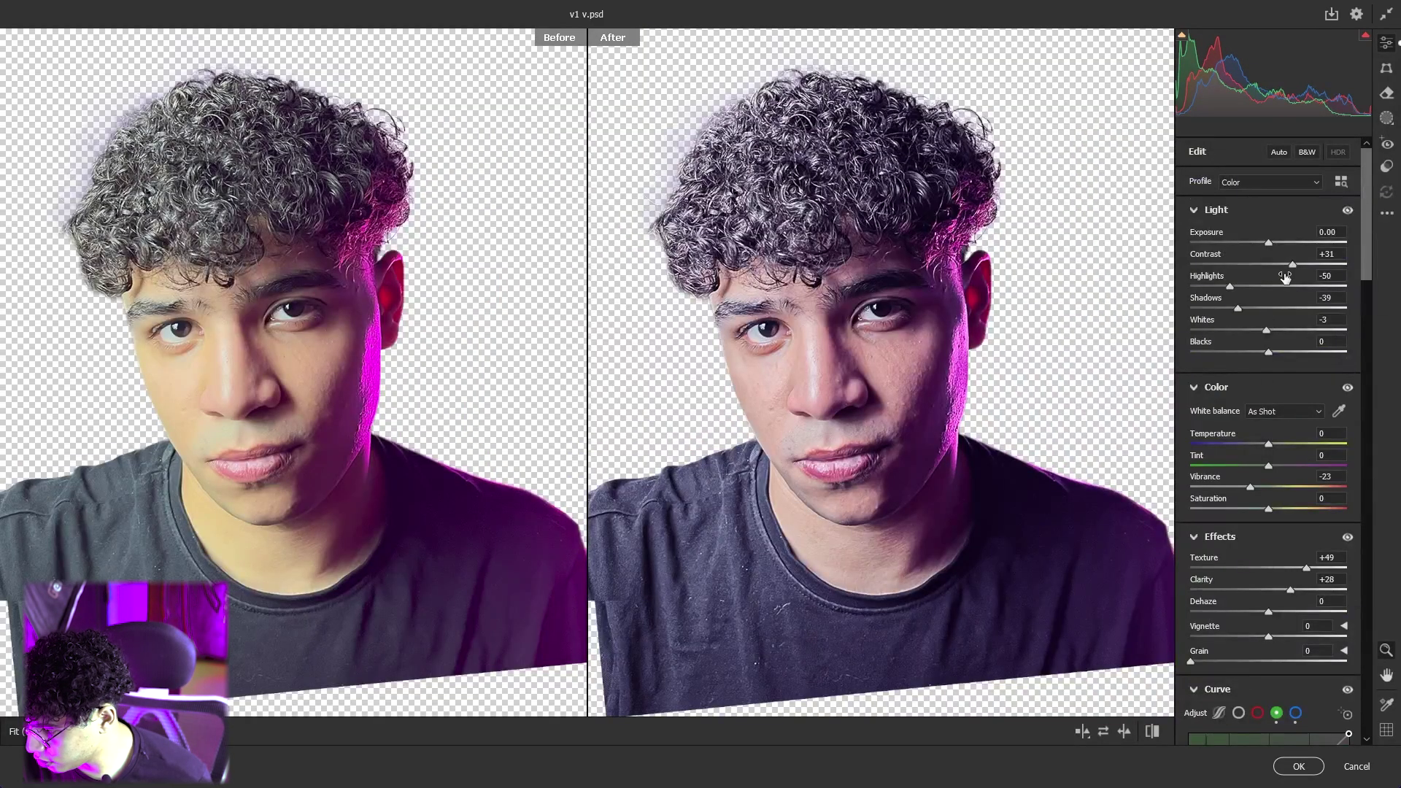
{"action": "mouse_move", "coordinate": [1292, 264]}
{"action": "left_mouse_down"}
{"action": "mouse_move", "coordinate": [1308, 265]}
{"action": "mouse_move", "coordinate": [1294, 265]}
{"action": "left_mouse_up"}
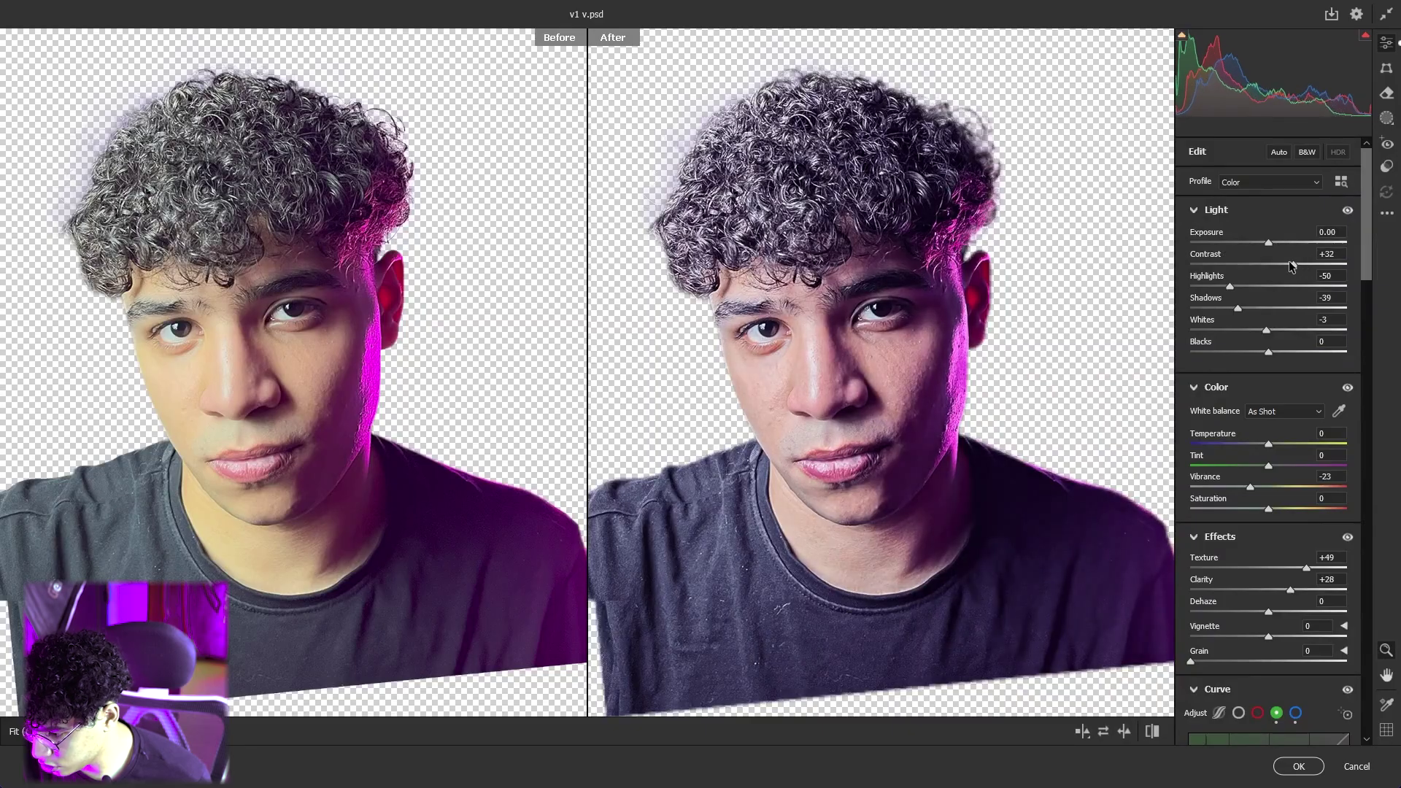
{"action": "left_click_drag", "start_coordinate": [1251, 491], "coordinate": [1258, 495]}
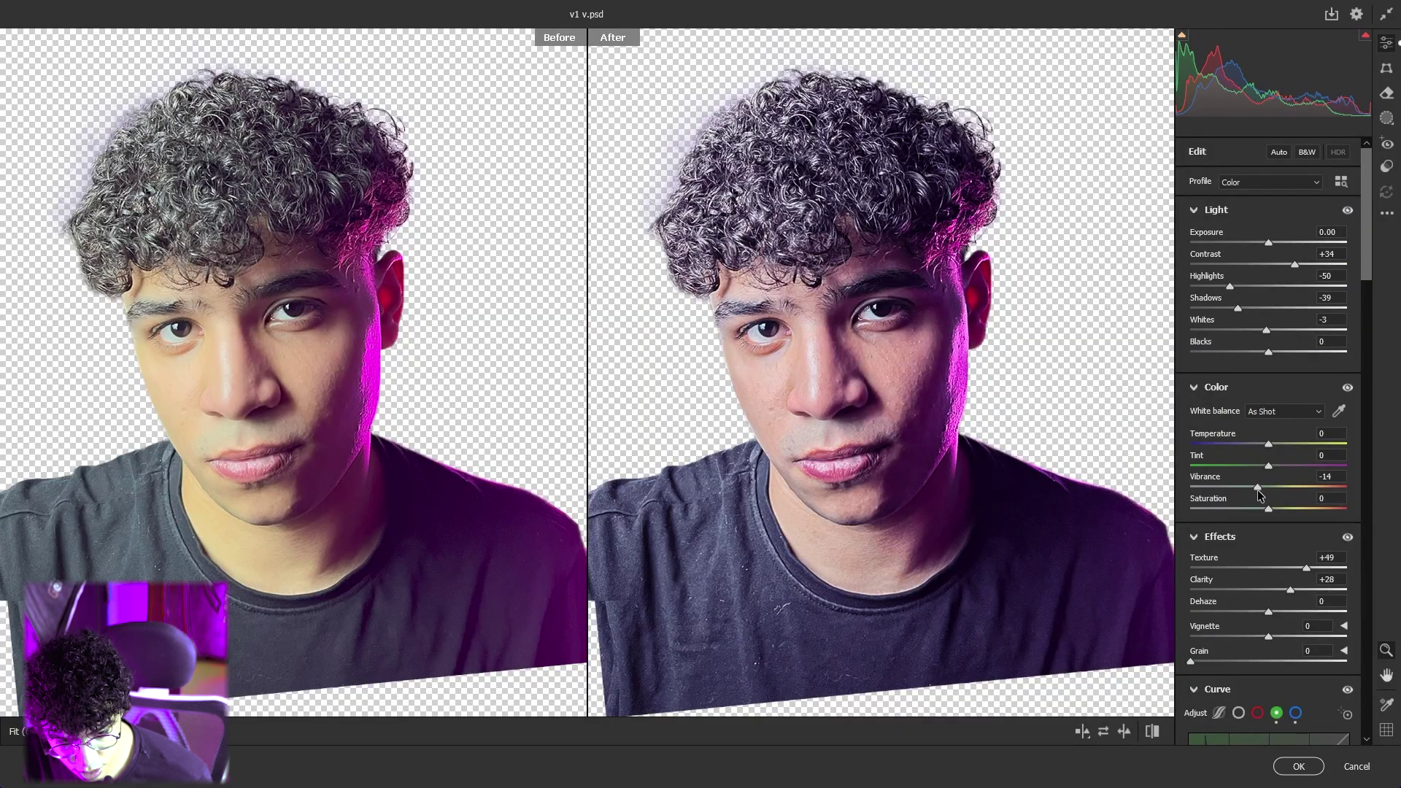
{"action": "left_click_drag", "start_coordinate": [1268, 353], "coordinate": [1236, 360]}
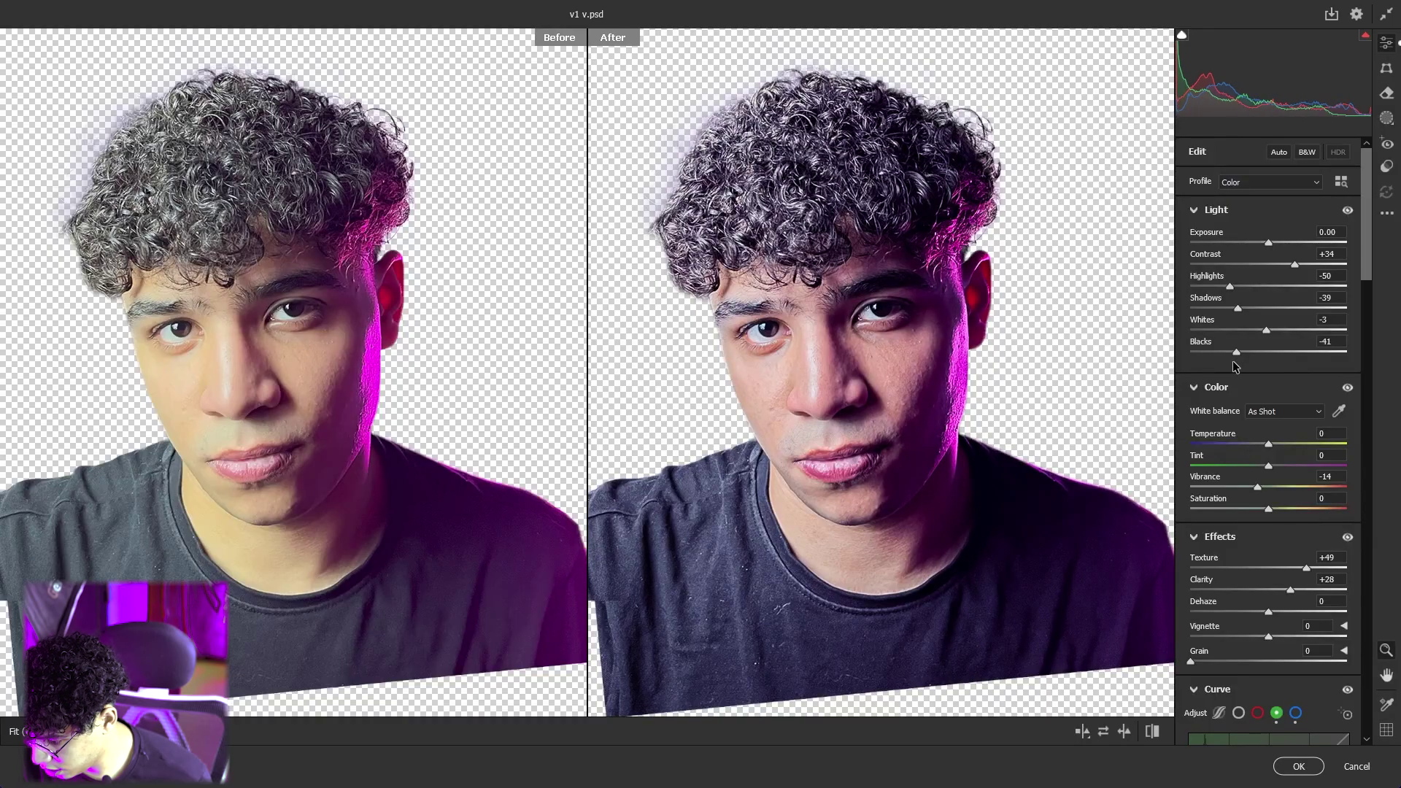
{"action": "left_click", "coordinate": [851, 420]}
{"action": "left_click_drag", "start_coordinate": [851, 420], "coordinate": [1066, 397]}
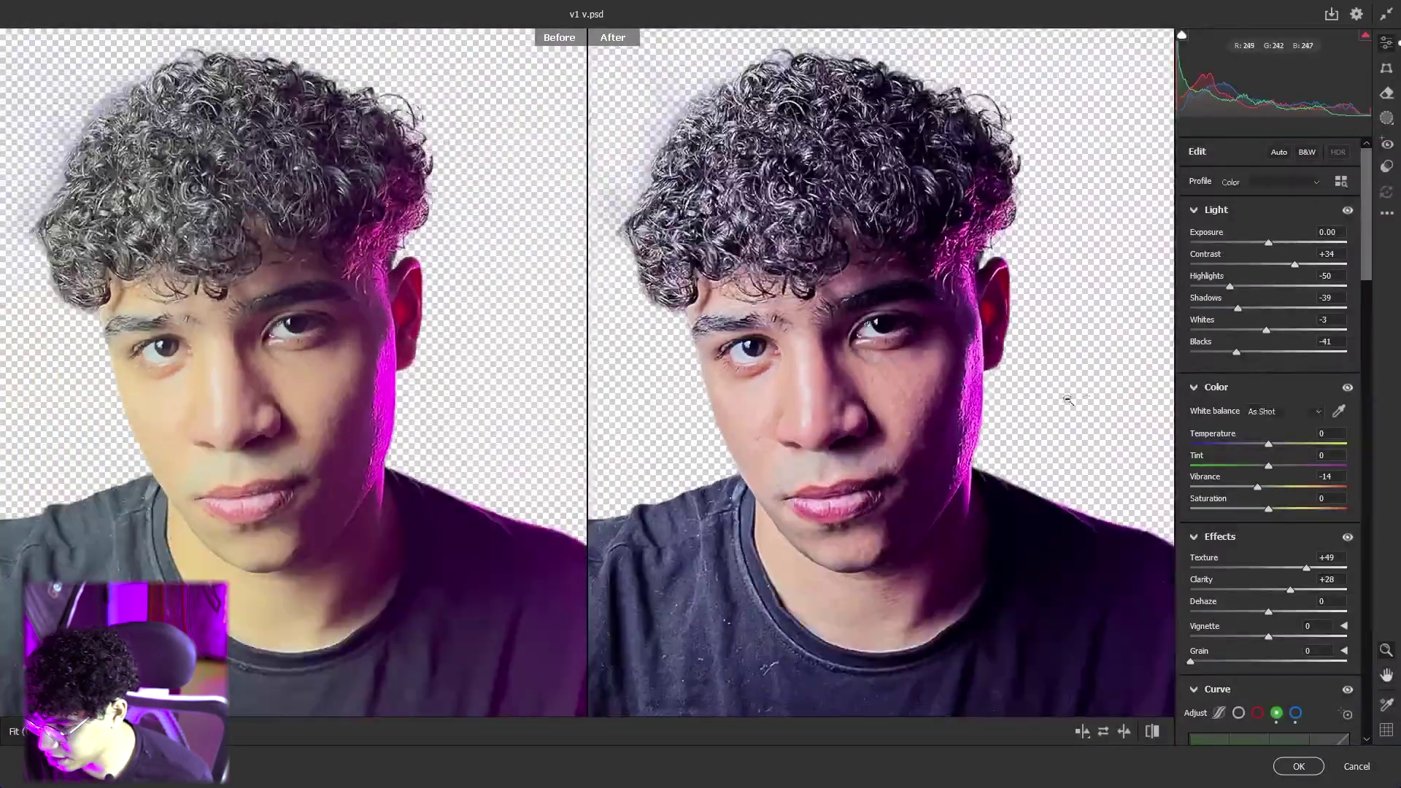
{"action": "left_click", "coordinate": [1297, 766]}
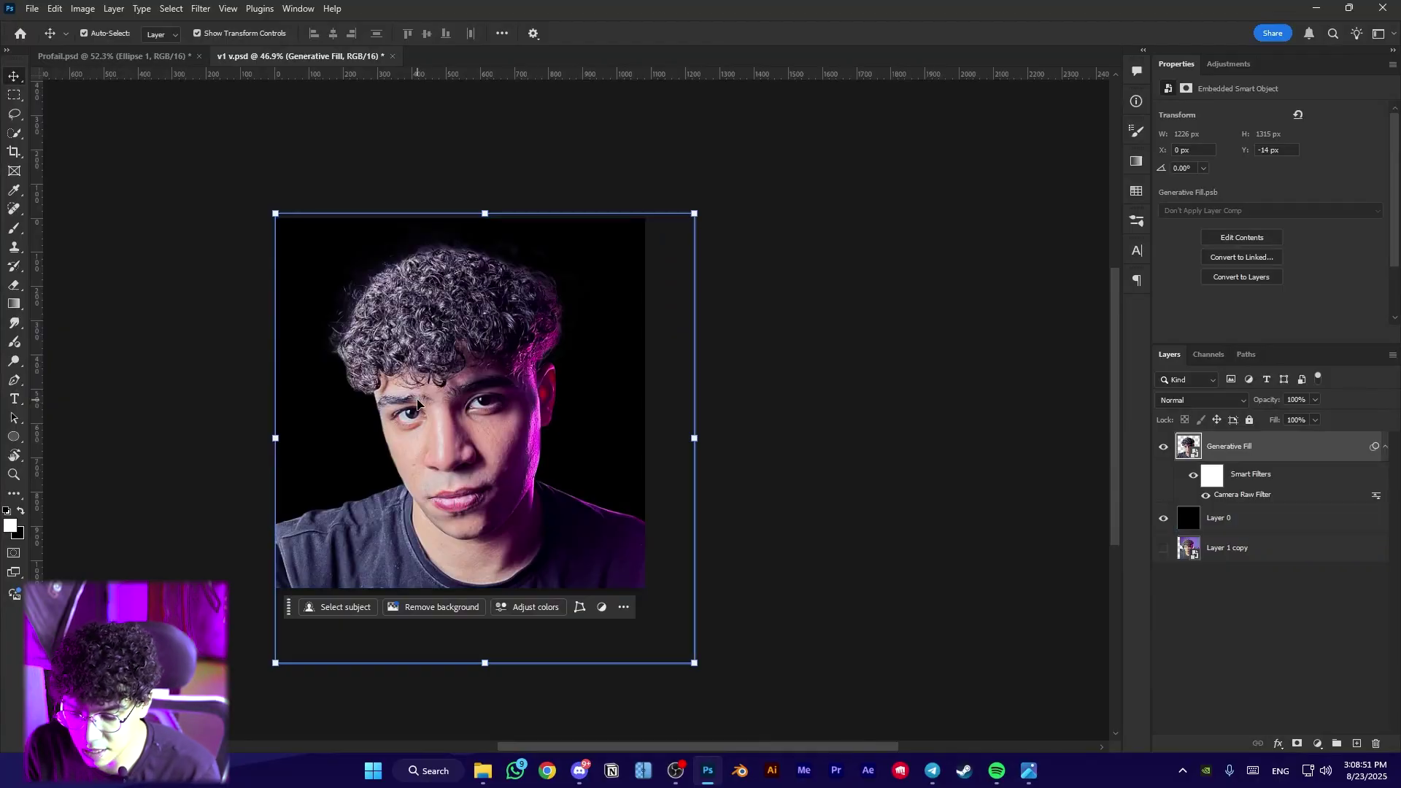
Hide the black Layer 0 and add a white (ffffff) solid colour fill layer directly above it, behind the portrait
{"action": "left_click", "coordinate": [1240, 518]}
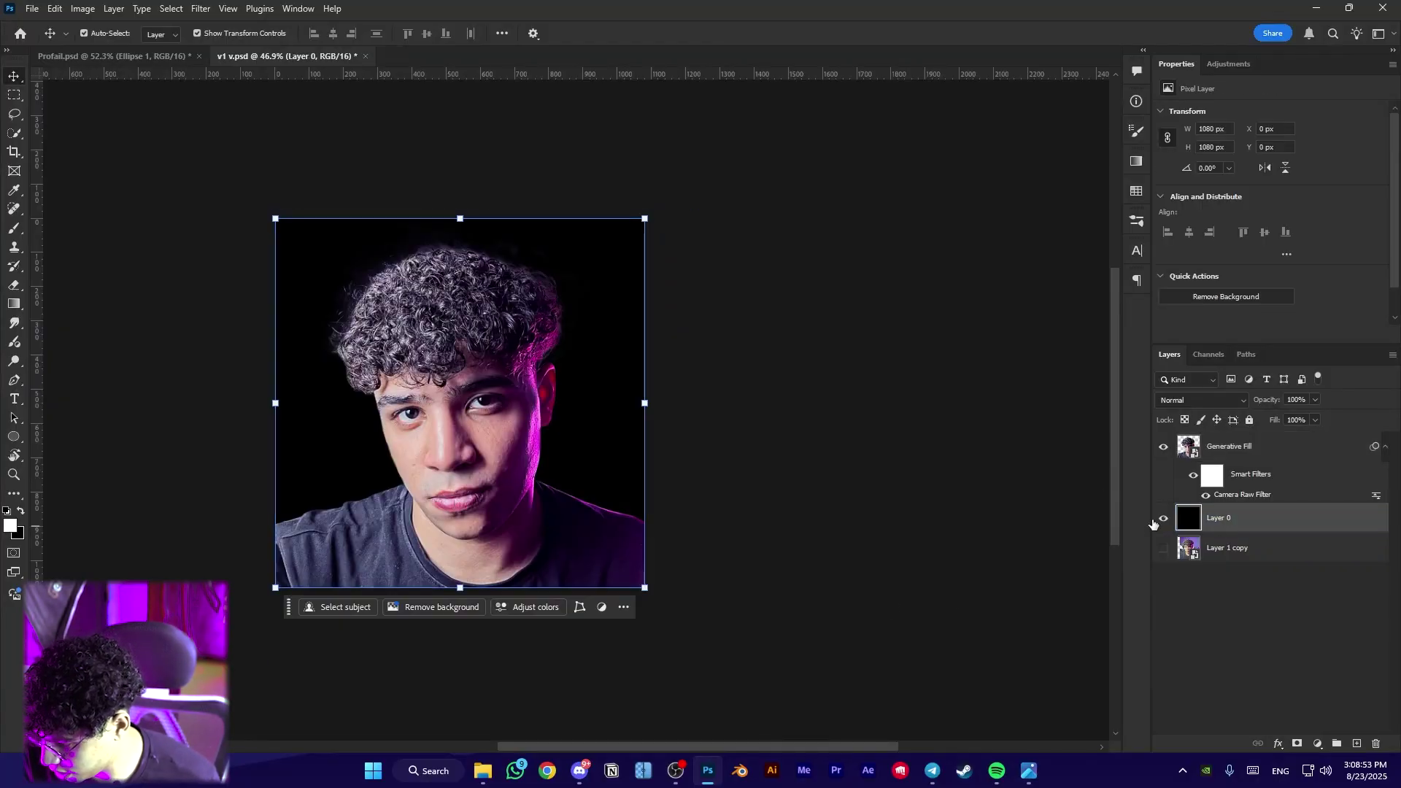
{"action": "left_click", "coordinate": [1163, 518]}
{"action": "left_click", "coordinate": [1314, 748]}
{"action": "left_click", "coordinate": [1233, 488]}
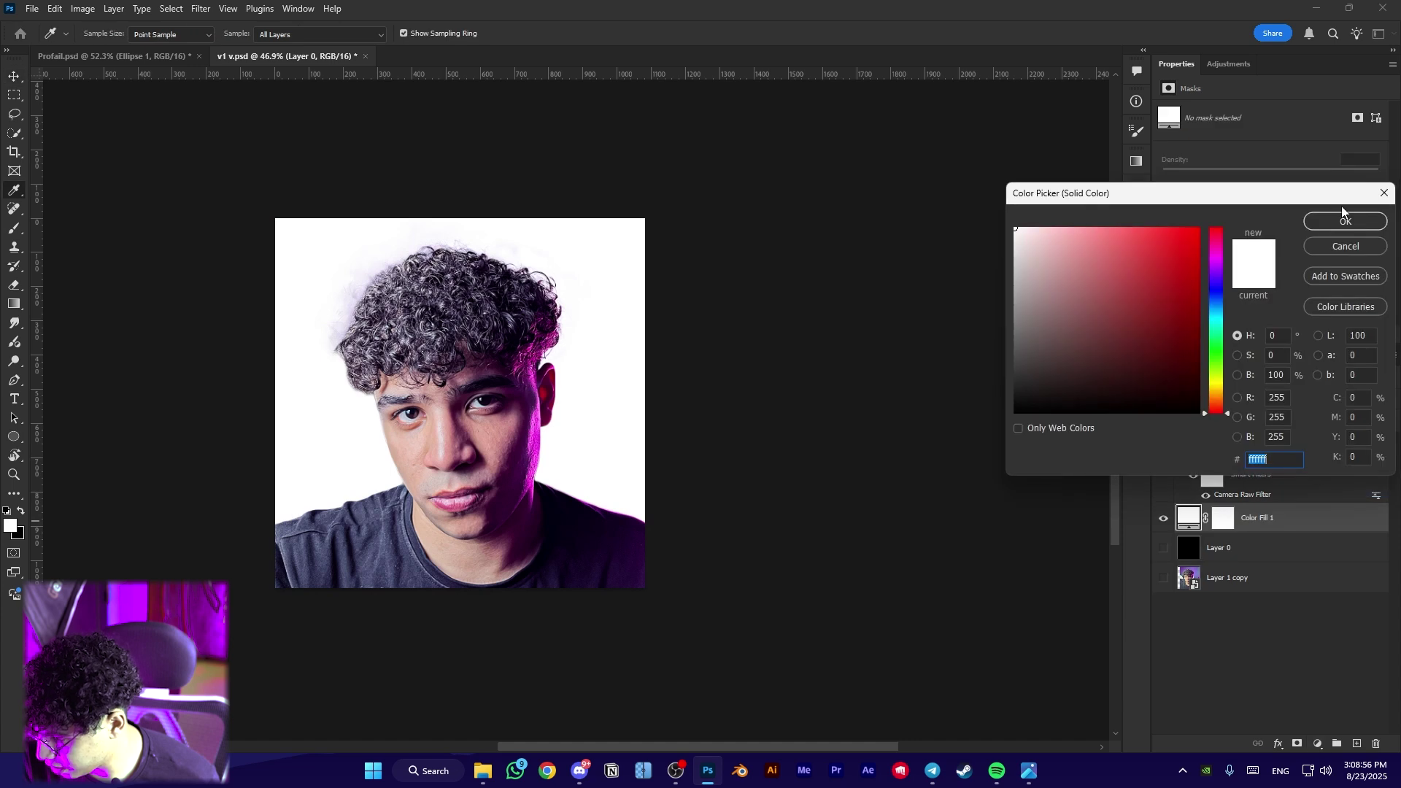
{"action": "left_click", "coordinate": [1345, 221]}
Duplicate the white colour fill layer twice and hide both copies
{"action": "key", "text": "ctrl+j"}
{"action": "key", "text": "ctrl+j"}
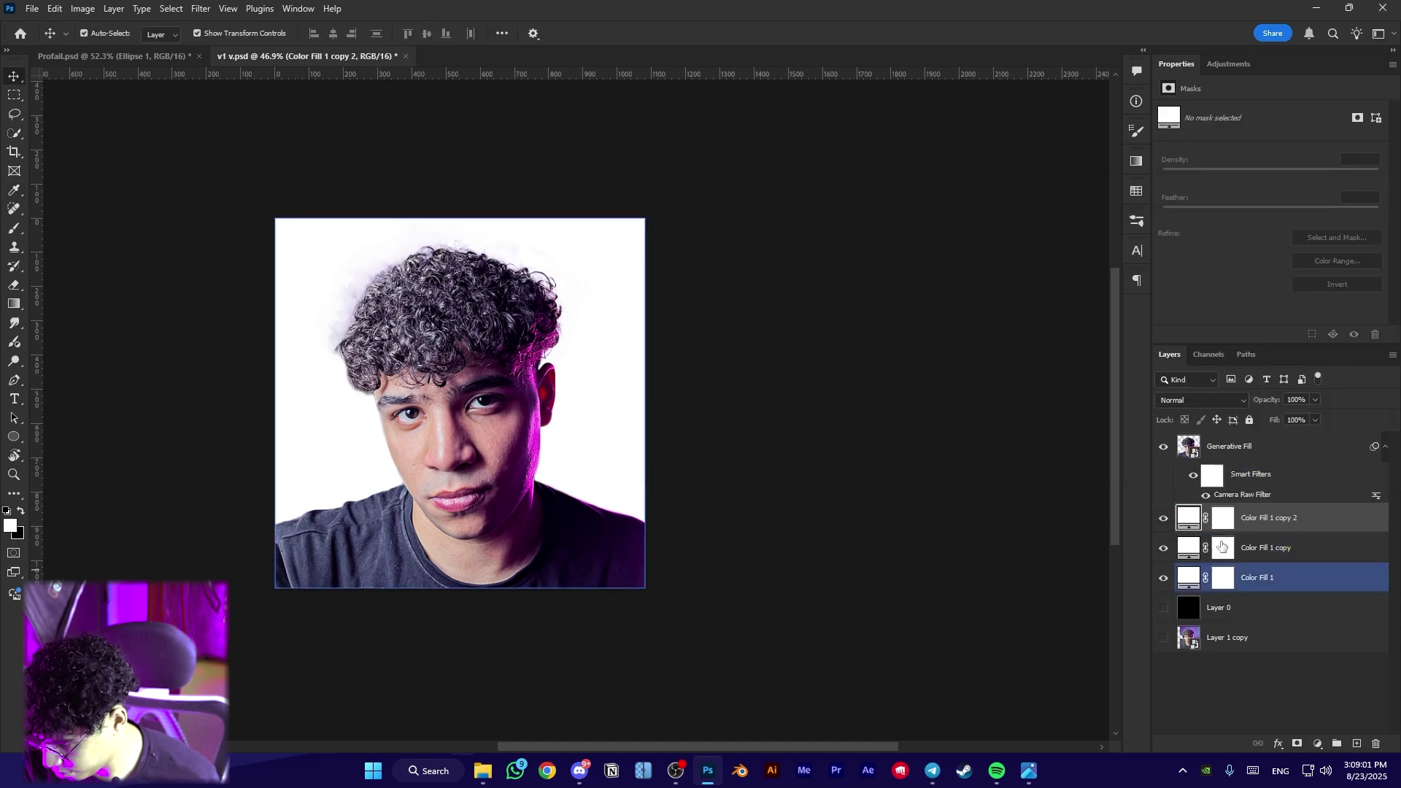
{"action": "left_click", "coordinate": [1162, 518]}
{"action": "left_click", "coordinate": [1163, 548]}
Change the Color Fill 1 layer from white to a dark purple
{"action": "double_click", "coordinate": [1188, 578]}
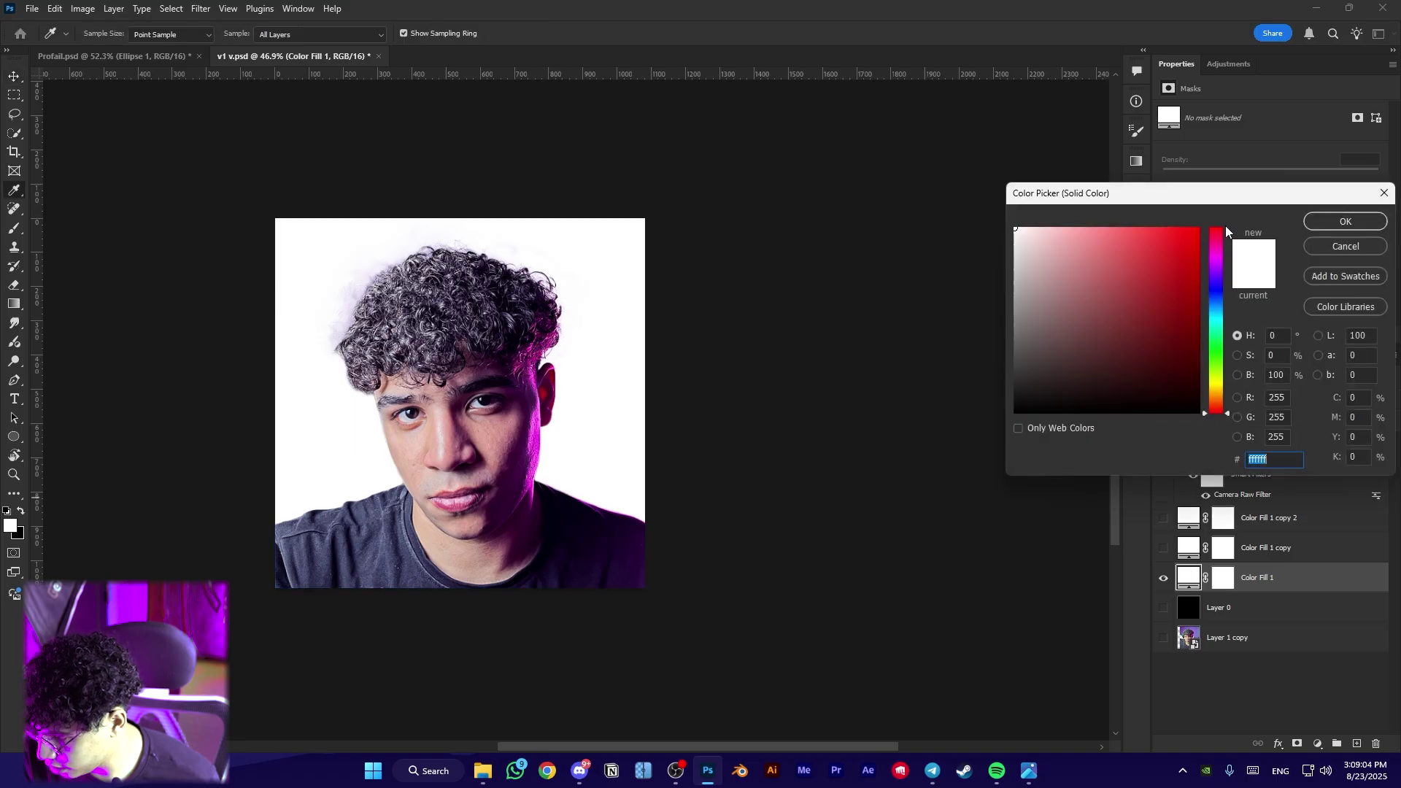
{"action": "left_click_drag", "start_coordinate": [537, 404], "coordinate": [511, 432]}
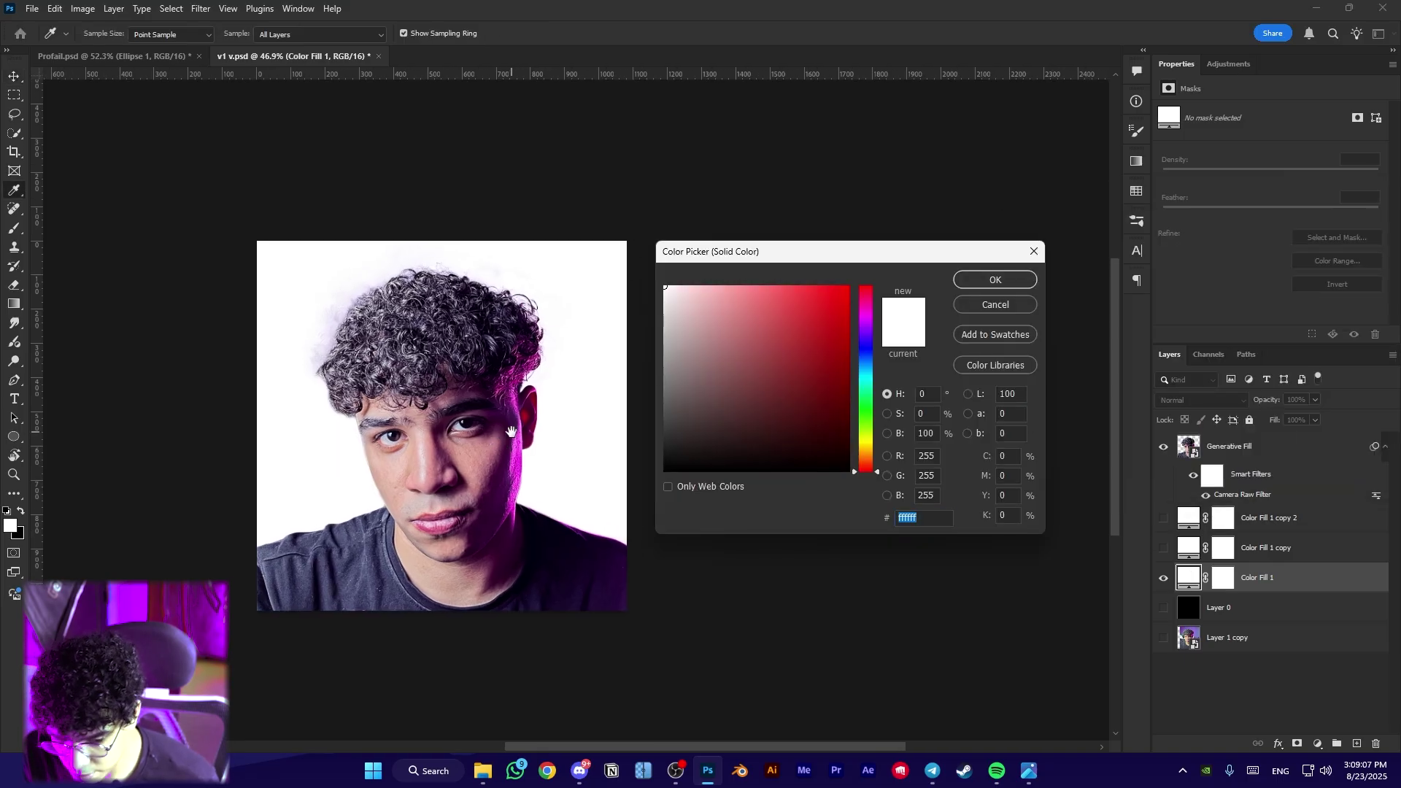
{"action": "left_click_drag", "start_coordinate": [865, 312], "coordinate": [865, 326]}
{"action": "left_click", "coordinate": [842, 361]}
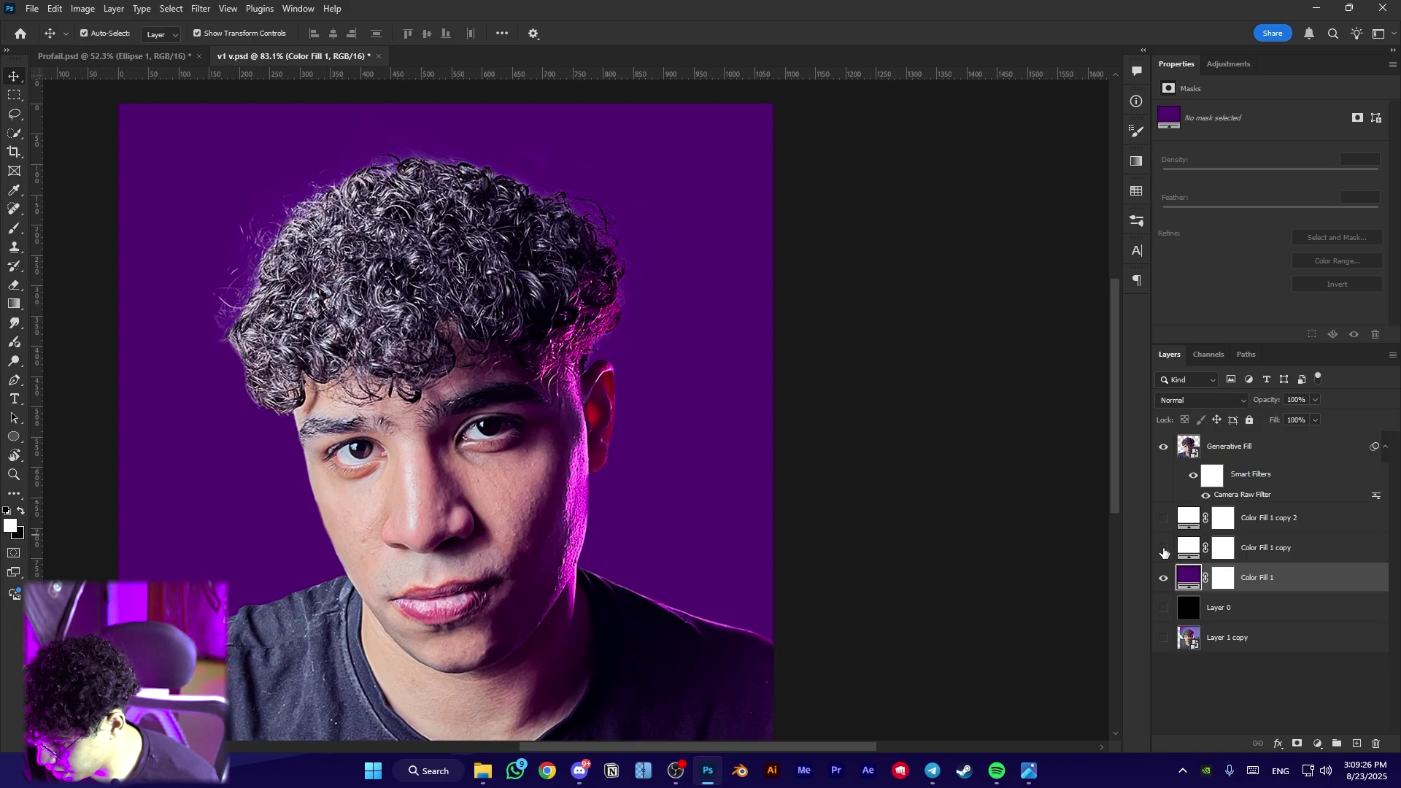
Show the Color Fill 1 copy layer and recolour it bright violet
{"action": "left_click", "coordinate": [1163, 548]}
{"action": "left_click", "coordinate": [1173, 553]}
{"action": "left_click", "coordinate": [1163, 548]}
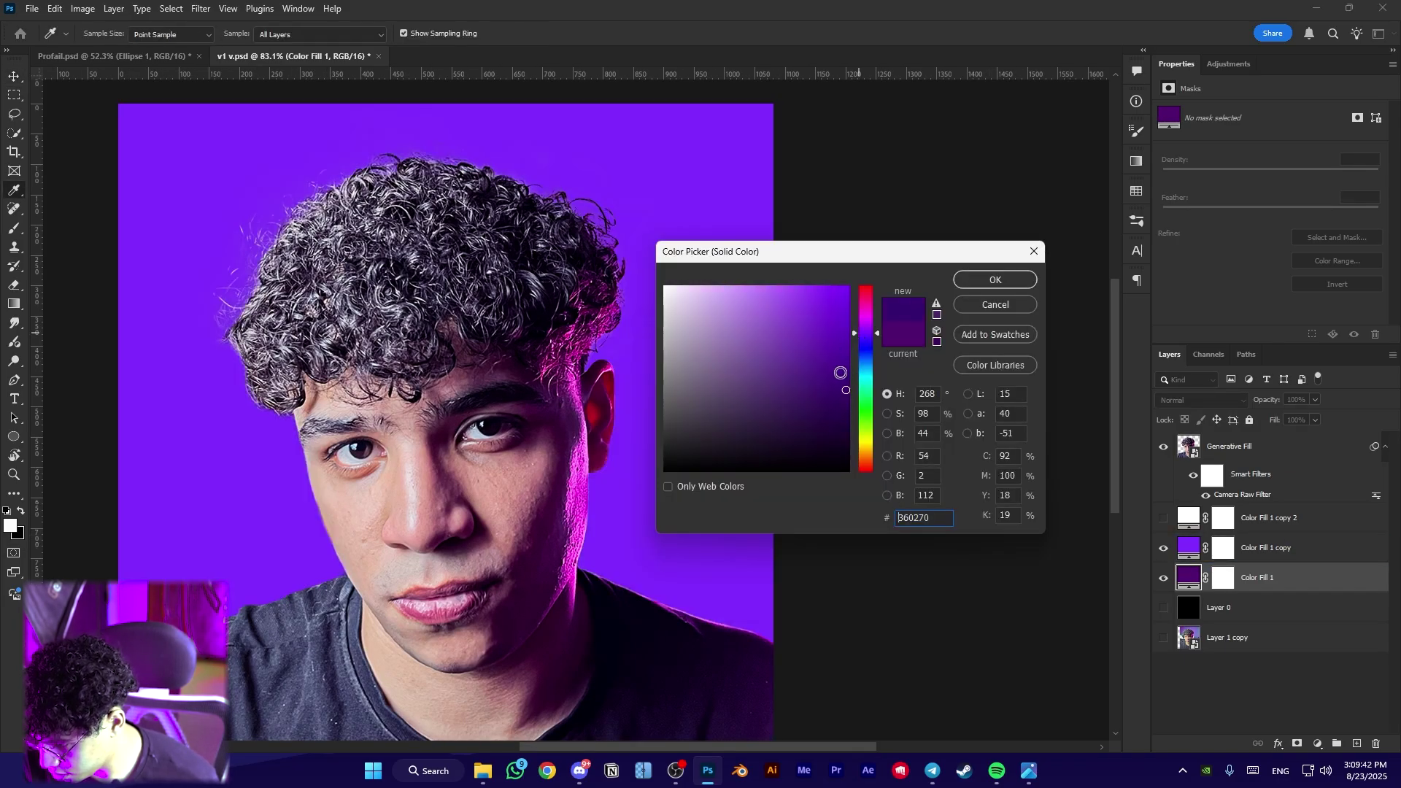
Change Color Fill 1 to a darker blue-violet and recolour Color Fill 1 copy 2 light lavender
{"action": "left_click", "coordinate": [849, 392]}
{"action": "left_click", "coordinate": [988, 281]}
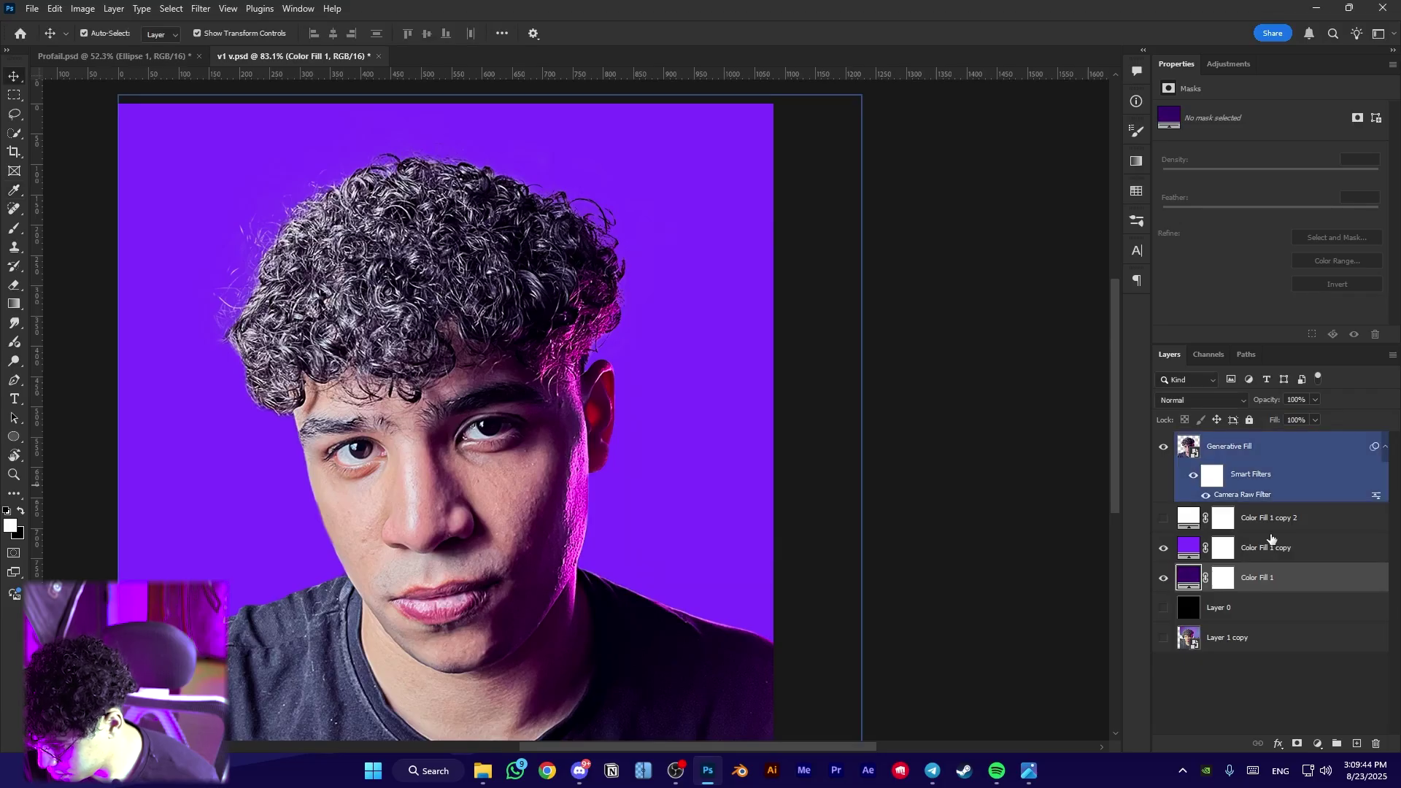
{"action": "left_click", "coordinate": [1181, 517]}
{"action": "double_click", "coordinate": [1181, 517]}
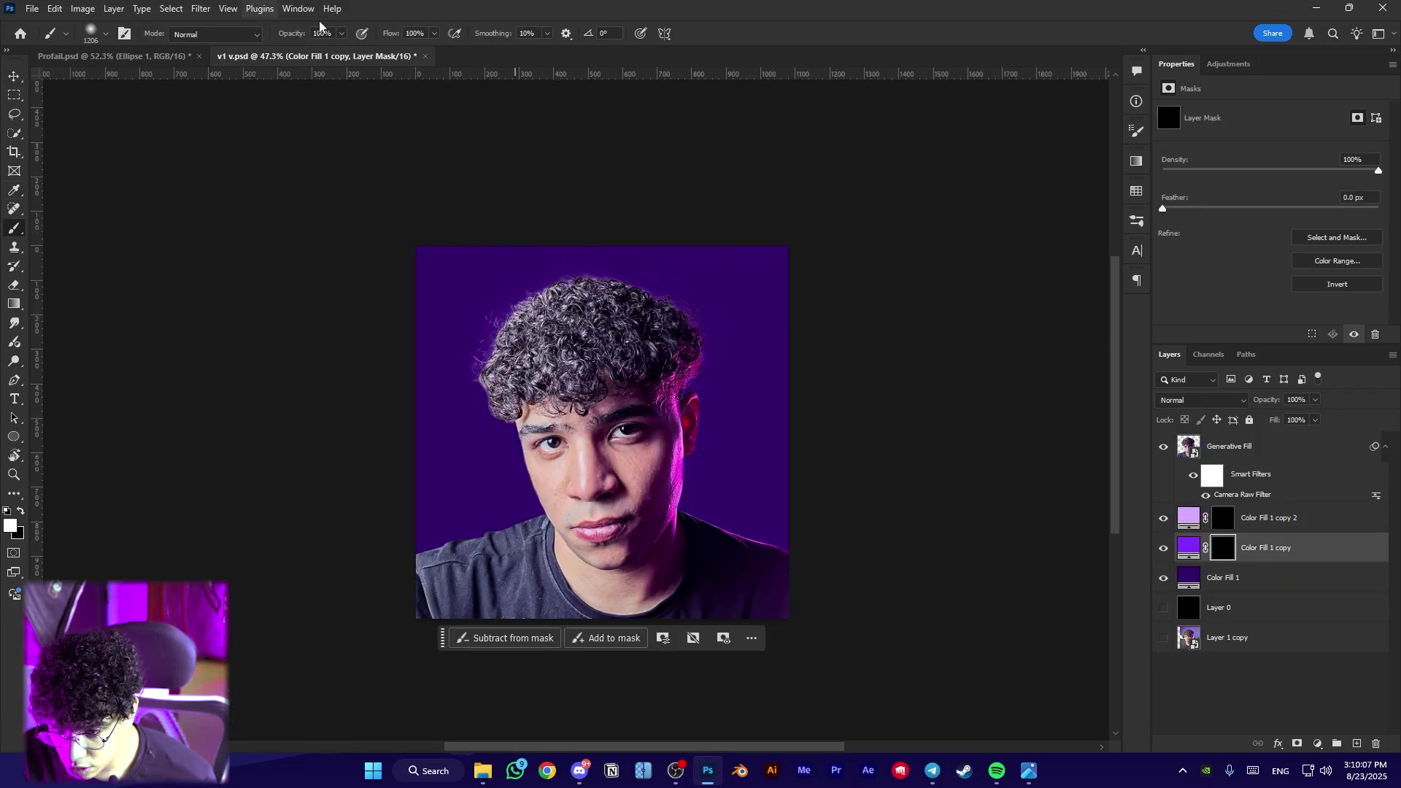
Paint white on the Color Fill 1 copy mask with a soft brush of about 1084 px to make a violet glow behind the head
{"action": "left_click_drag", "start_coordinate": [609, 436], "coordinate": [560, 431]}
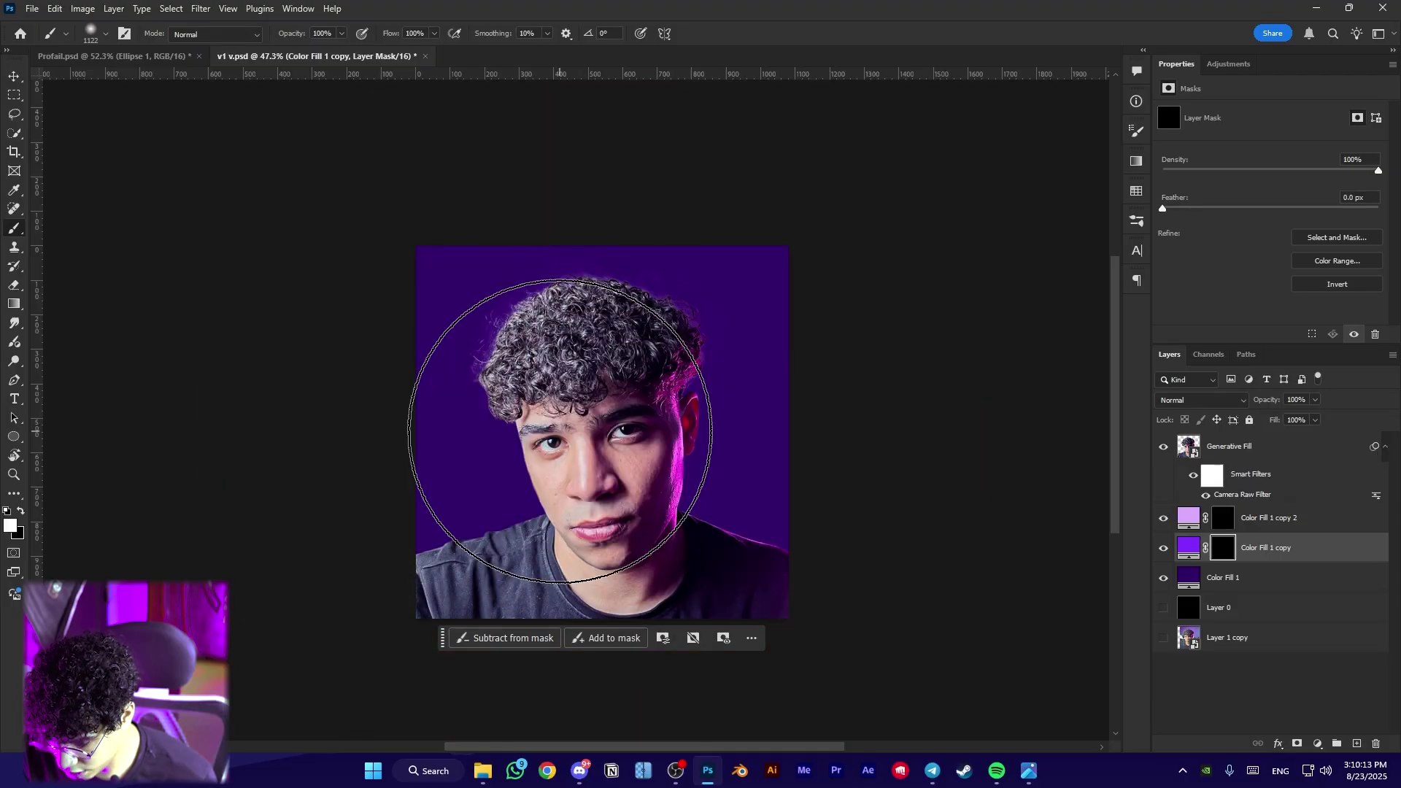
{"action": "scroll", "coordinate": [574, 408], "scroll_direction": "down", "scroll_amount": 1}
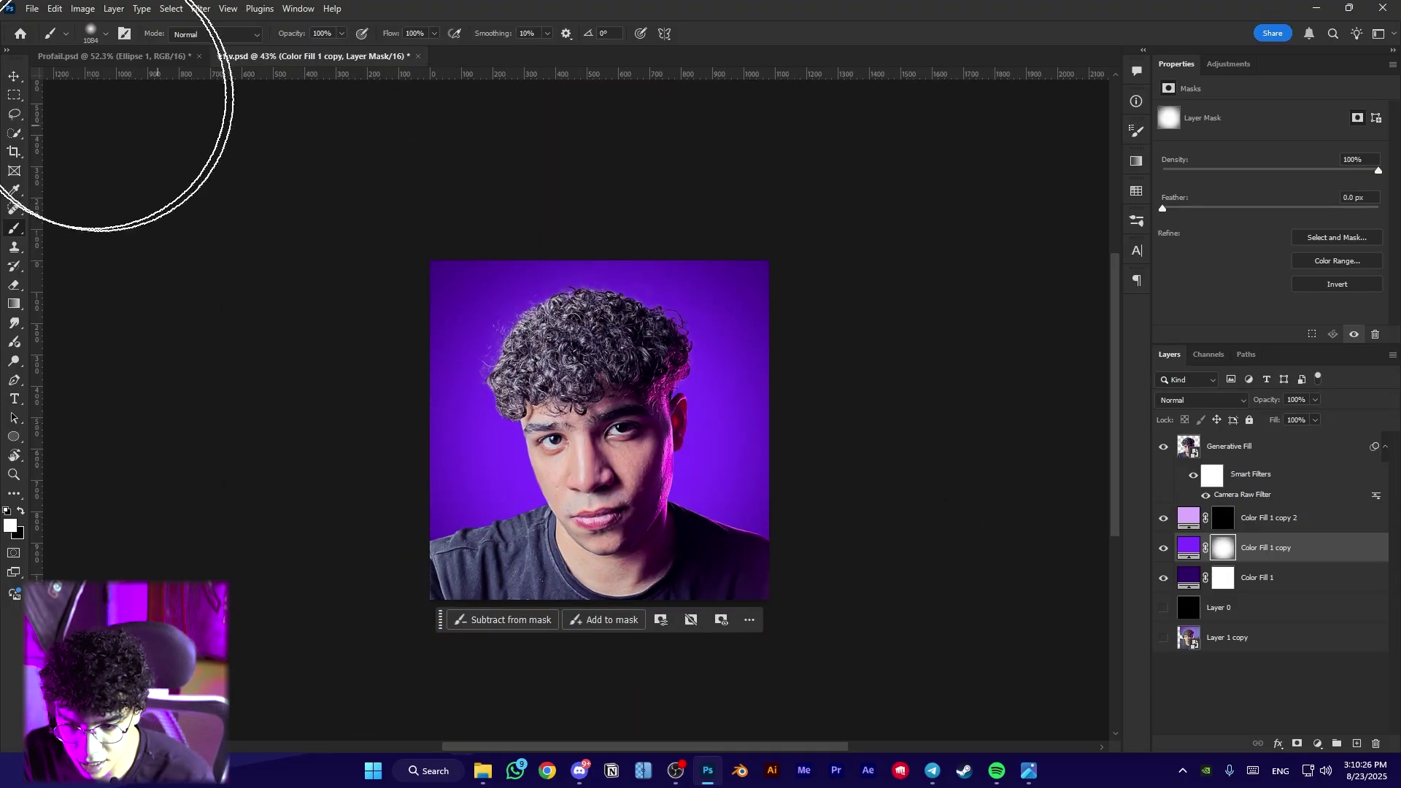
Check the Profail.psd reference document, return to v1 v.psd and enlarge the portrait with the Color Fill 1 copy 2 mask targeted
{"action": "left_click", "coordinate": [137, 58]}
{"action": "left_click", "coordinate": [286, 58]}
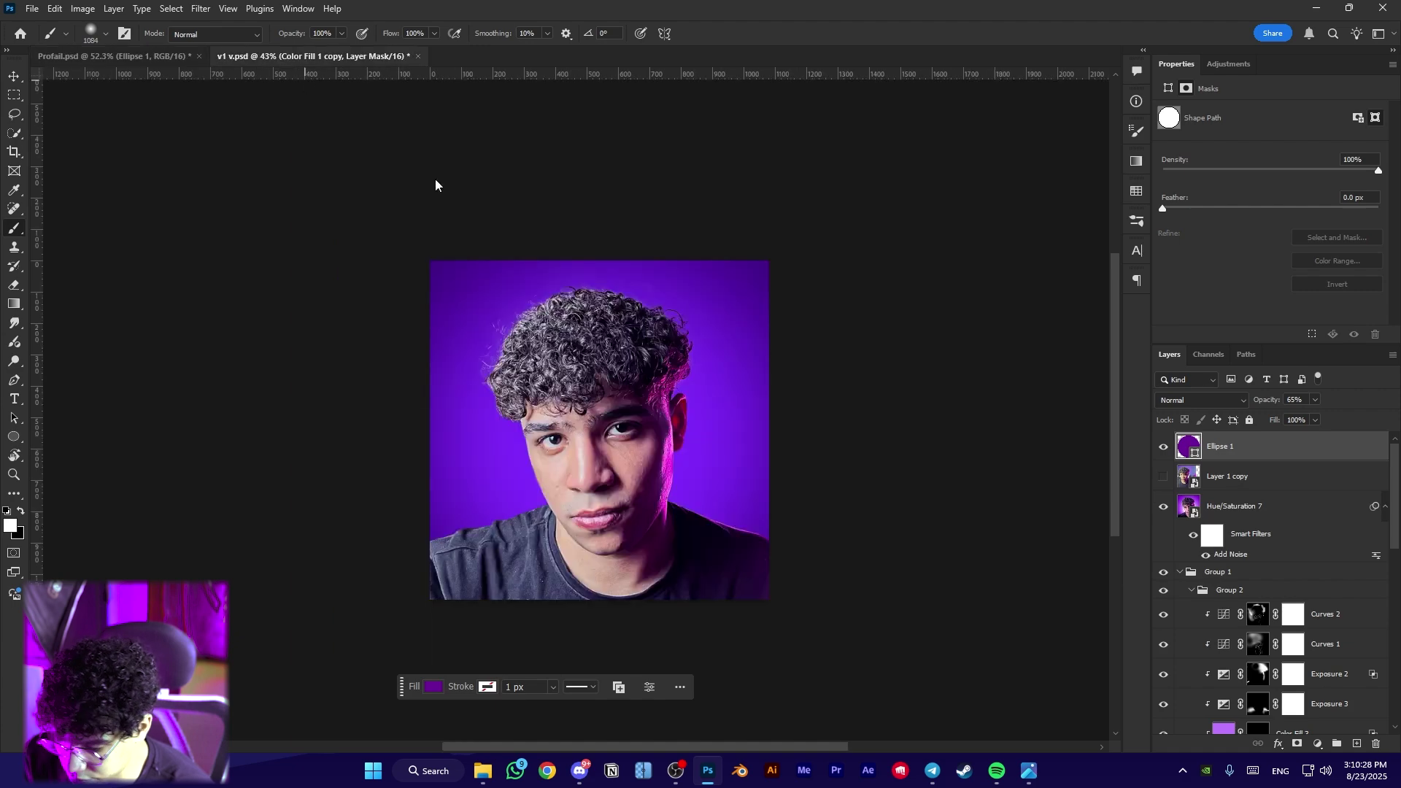
{"action": "scroll", "coordinate": [693, 461], "scroll_direction": "up", "scroll_amount": 5}
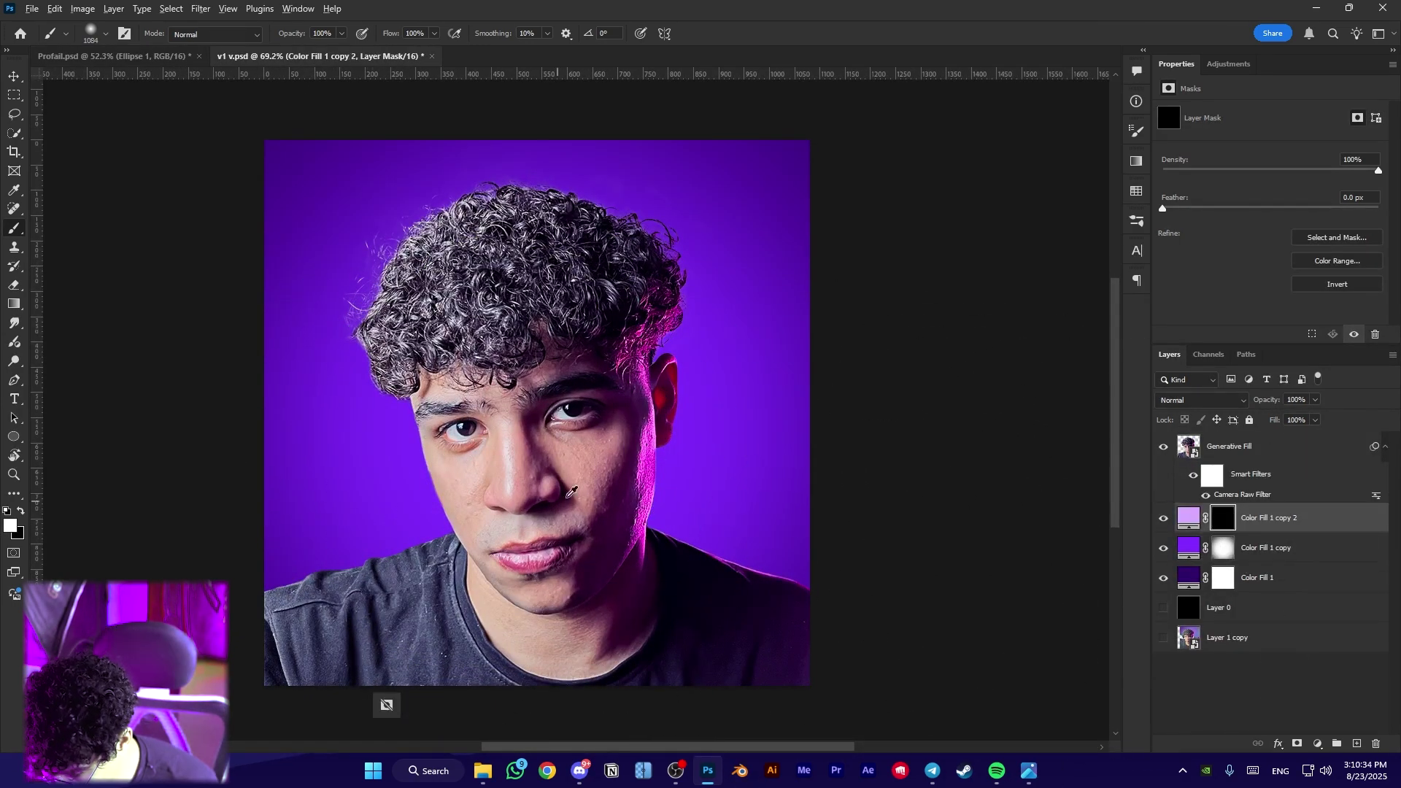
Paint white on the Color Fill 1 copy 2 mask with a soft brush of about 1006 px to add a lavender glow behind the face
{"action": "mouse_move", "coordinate": [581, 491]}
{"action": "left_mouse_down"}
{"action": "mouse_move", "coordinate": [516, 488]}
{"action": "mouse_move", "coordinate": [565, 483]}
{"action": "left_mouse_up"}
{"action": "left_click", "coordinate": [551, 484]}
{"action": "scroll", "coordinate": [543, 476], "scroll_direction": "down", "scroll_amount": 3}
{"action": "scroll", "coordinate": [543, 476], "scroll_direction": "down", "scroll_amount": 3}
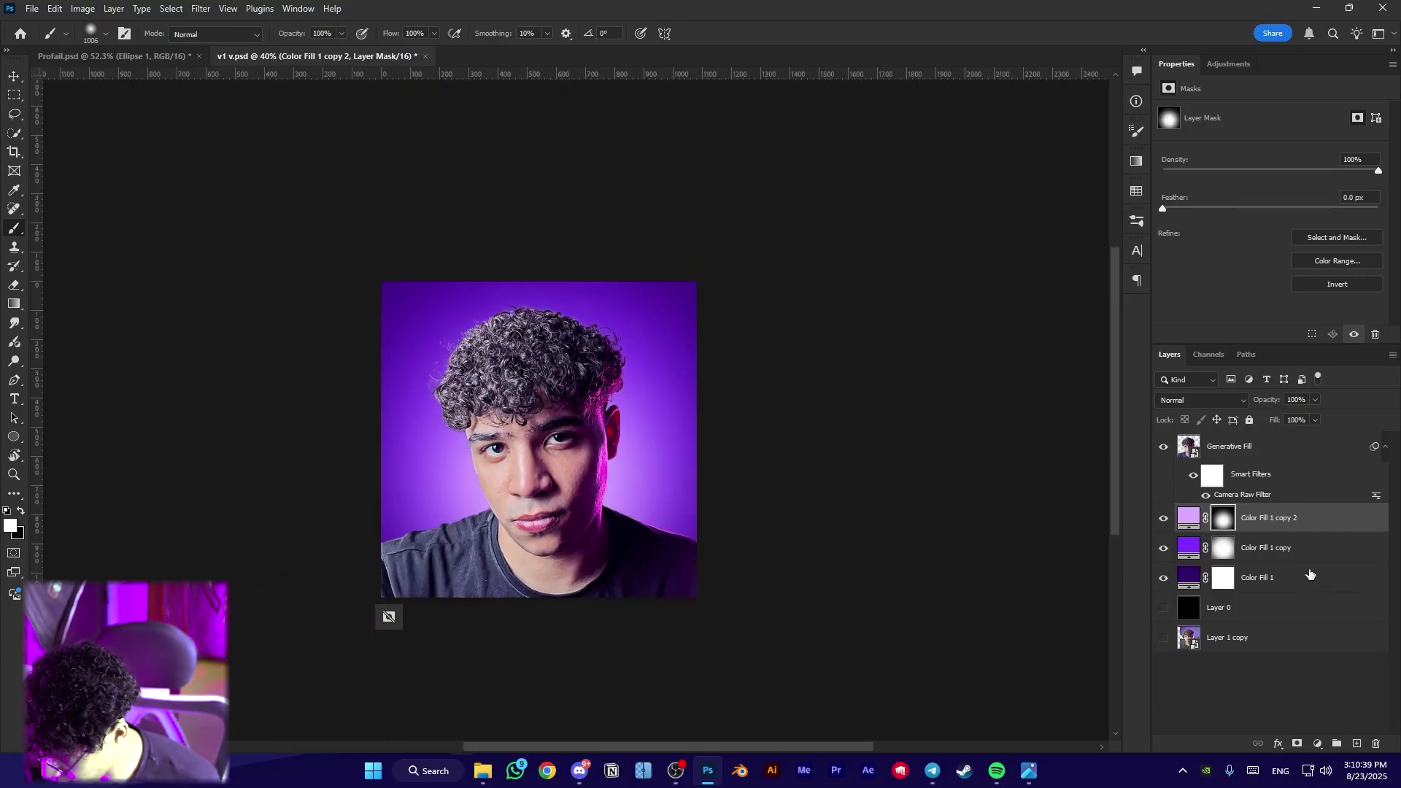
Add a Hue/Saturation adjustment layer directly above Color Fill 1 copy and set its hue to +15
{"action": "left_click", "coordinate": [1303, 551]}
{"action": "left_click", "coordinate": [1300, 584], "text": "shift"}
{"action": "left_click", "coordinate": [1319, 558]}
{"action": "left_click", "coordinate": [1317, 743]}
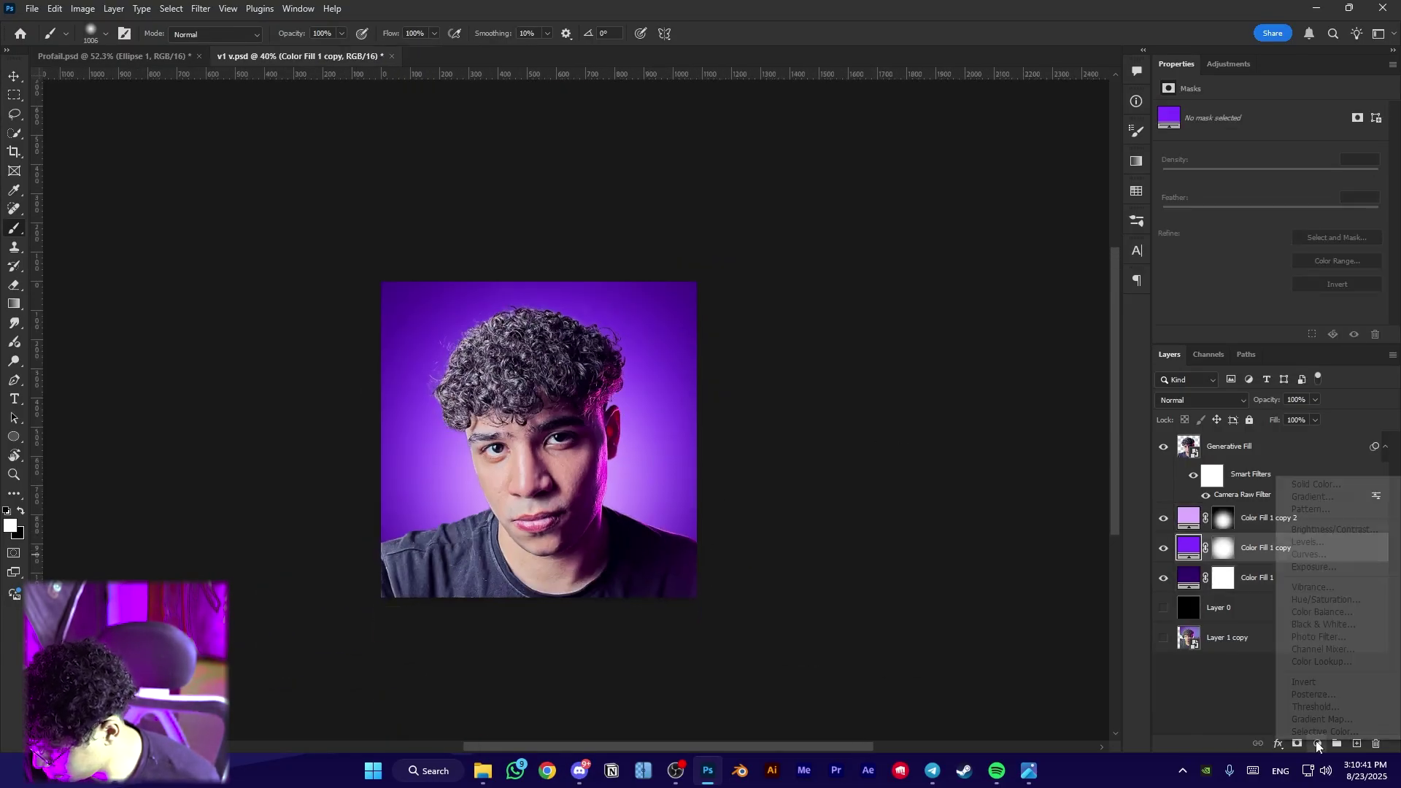
{"action": "left_click", "coordinate": [1313, 607]}
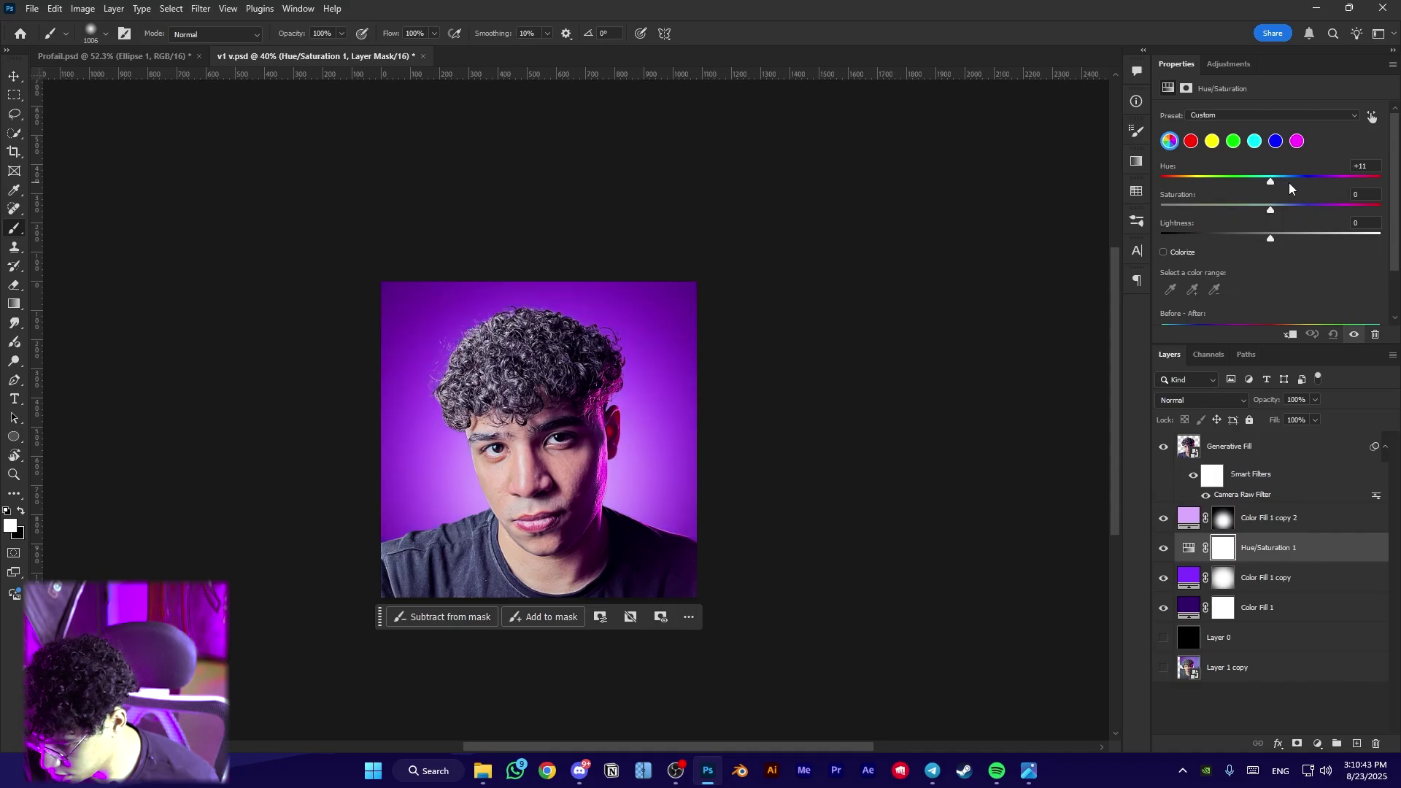
{"action": "left_click_drag", "start_coordinate": [1288, 183], "coordinate": [1290, 186]}
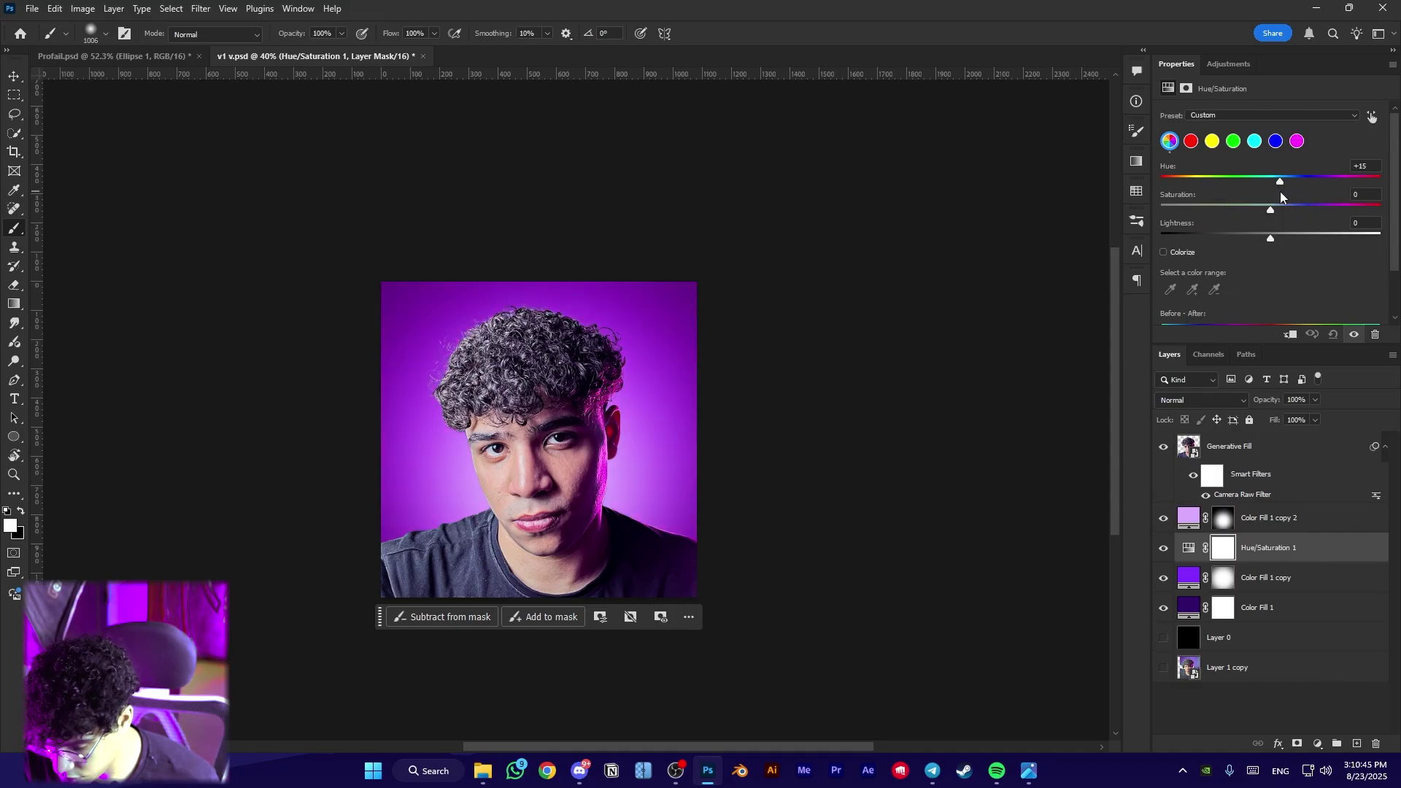
Set the lightness of the Hue/Saturation 1 adjustment to -12
{"action": "left_click", "coordinate": [16, 78]}
{"action": "scroll", "coordinate": [502, 461], "scroll_direction": "up", "scroll_amount": 4}
{"action": "left_click_drag", "start_coordinate": [500, 463], "coordinate": [479, 466]}
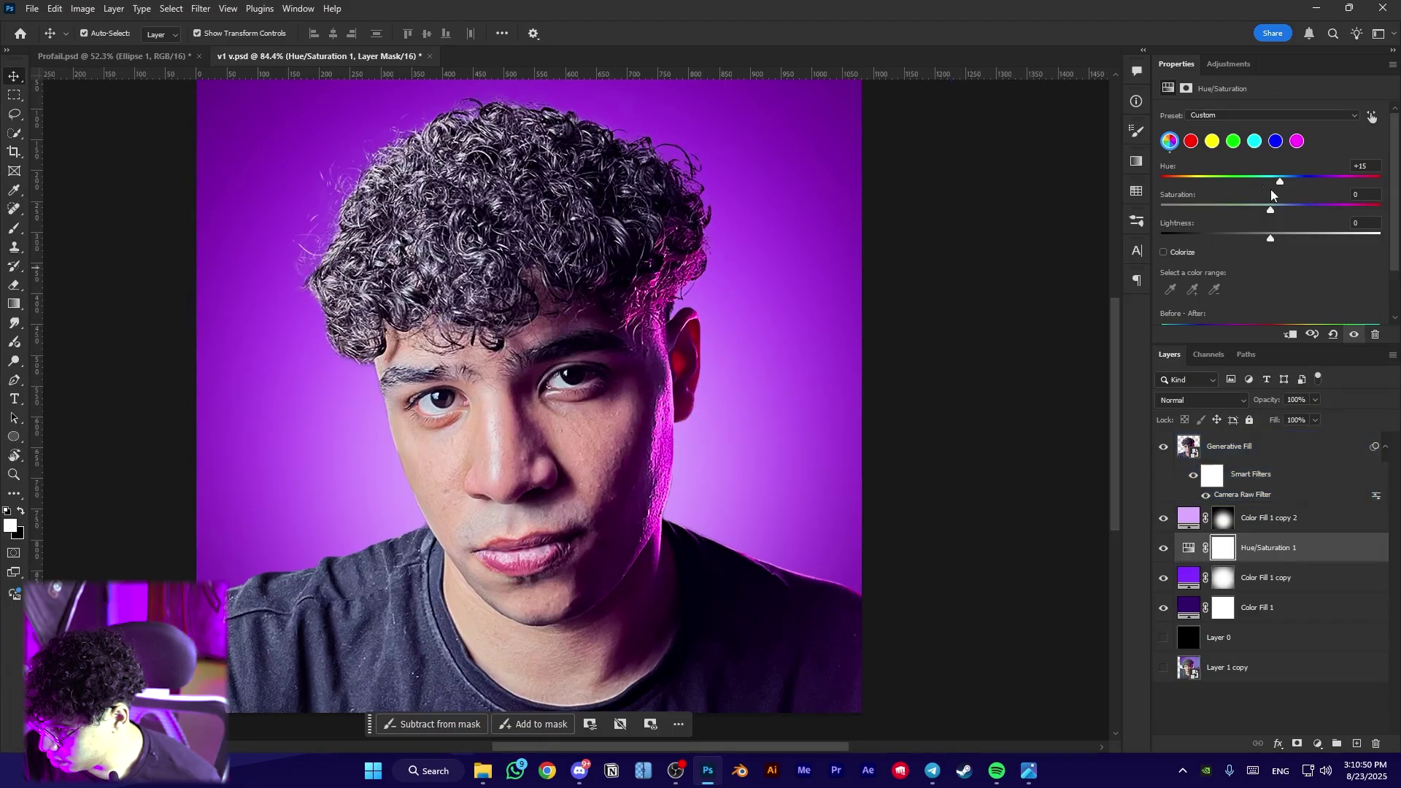
{"action": "left_click_drag", "start_coordinate": [1270, 239], "coordinate": [1254, 241]}
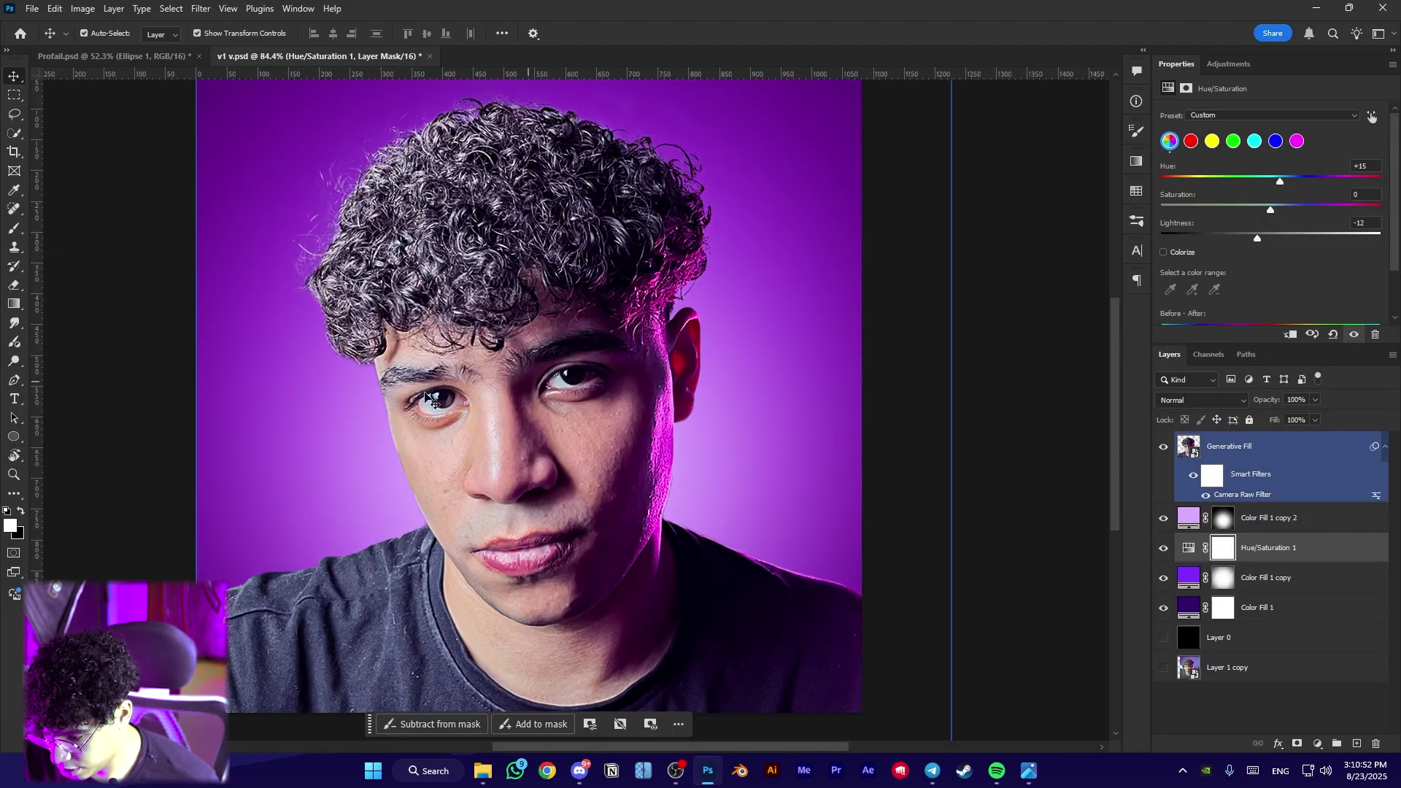
Duplicate the Color Fill 1 copy 2 layer and recolour the duplicate a very pale lavender
{"action": "scroll", "coordinate": [600, 463], "scroll_direction": "down", "scroll_amount": 3}
{"action": "left_click", "coordinate": [1216, 518]}
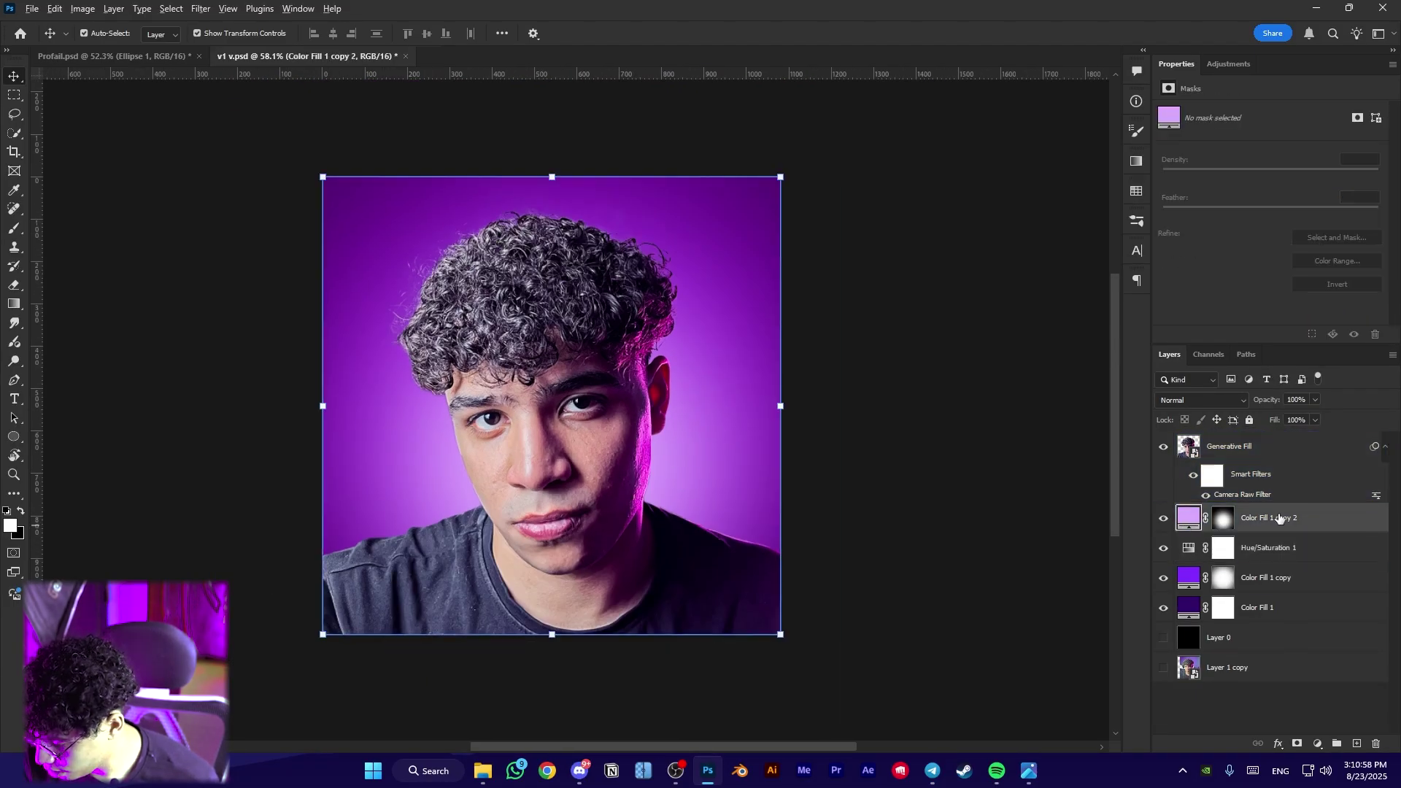
{"action": "key", "text": "ctrl+j"}
{"action": "double_click", "coordinate": [1187, 519]}
{"action": "left_click_drag", "start_coordinate": [766, 321], "coordinate": [689, 285]}
{"action": "left_click", "coordinate": [996, 280]}
Replace the mask of Color Fill 1 copy 3 with a new mask inverted to solid black
{"action": "left_click", "coordinate": [1298, 743]}
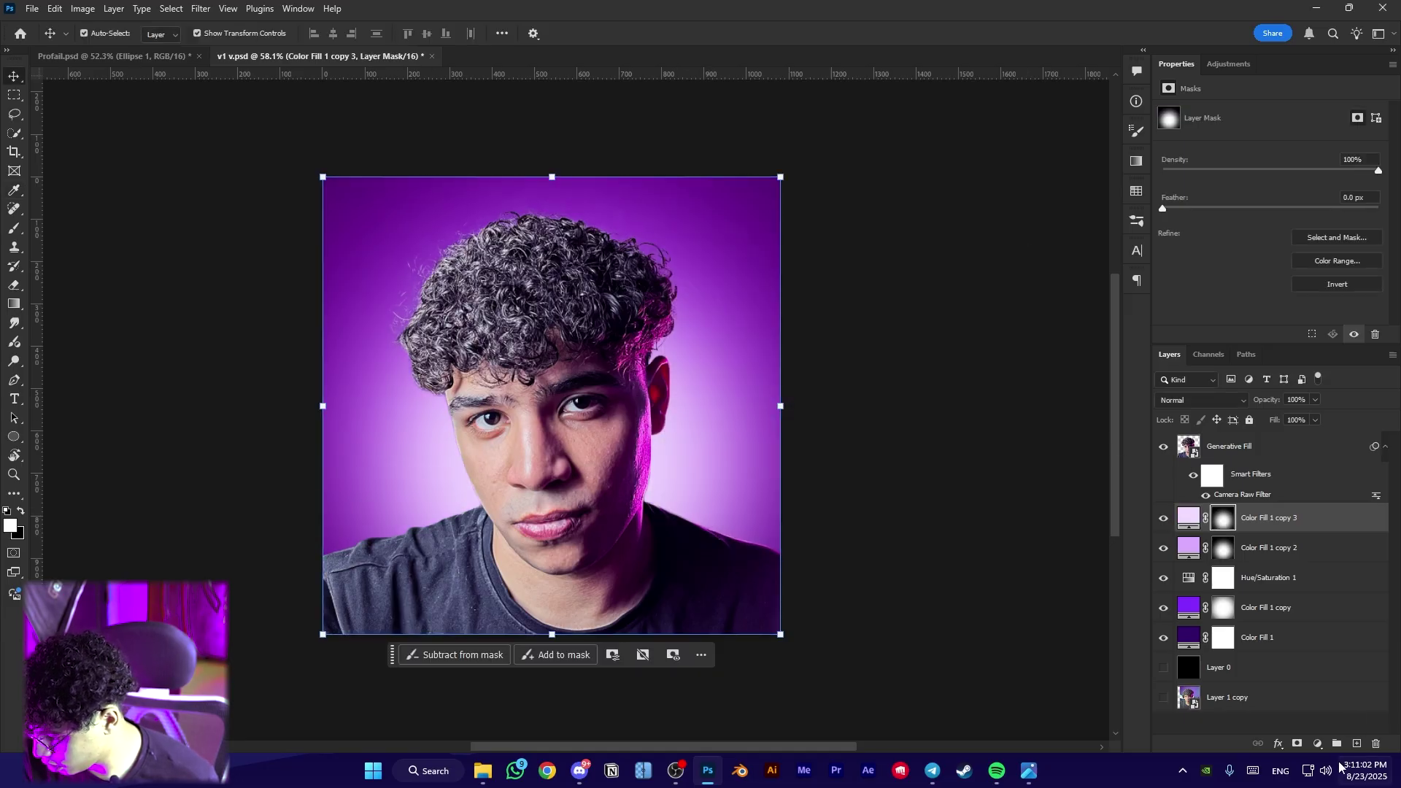
{"action": "key", "text": "ctrl+i"}
{"action": "key", "text": "ctrl+z"}
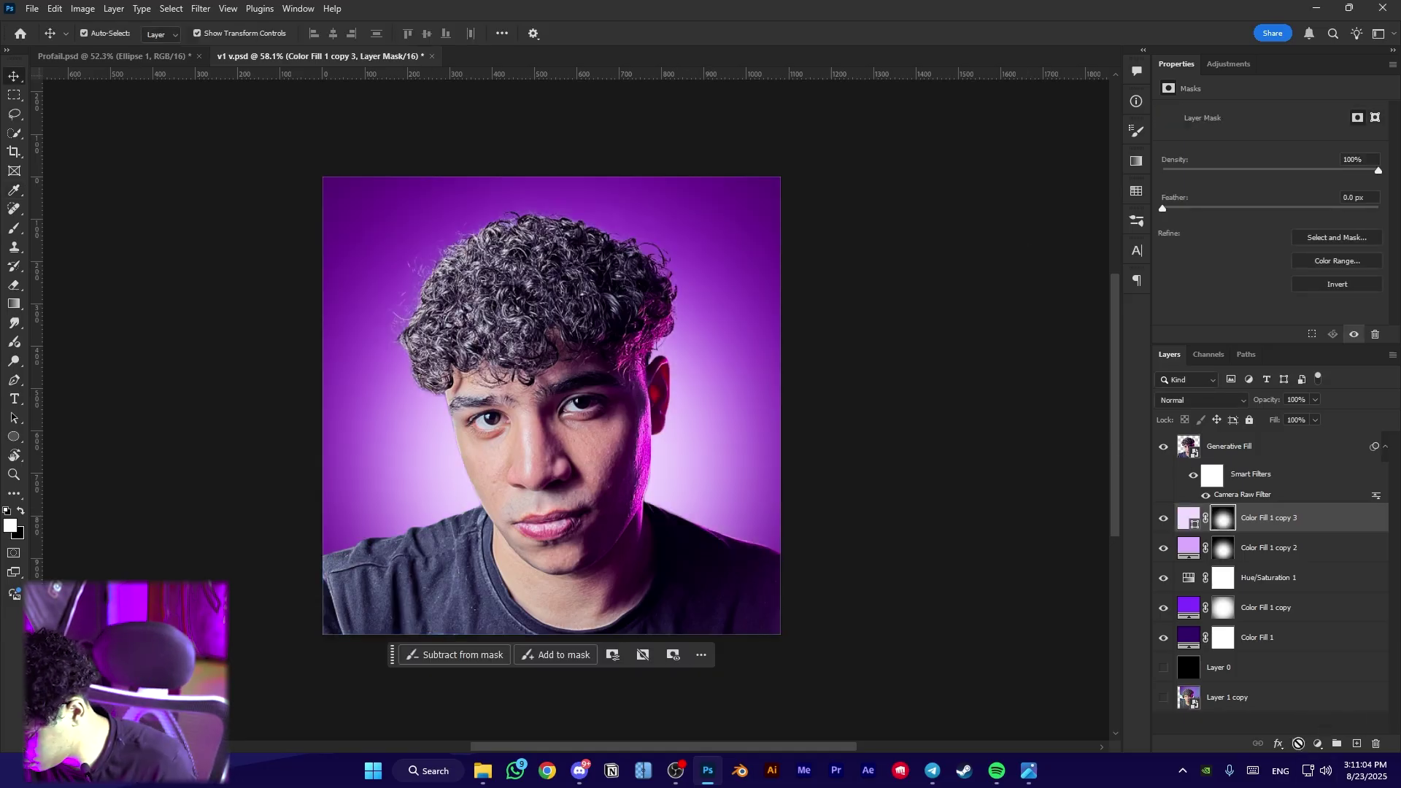
{"action": "key", "text": "Delete"}
{"action": "left_click", "coordinate": [1295, 745]}
{"action": "key", "text": "ctrl+i"}
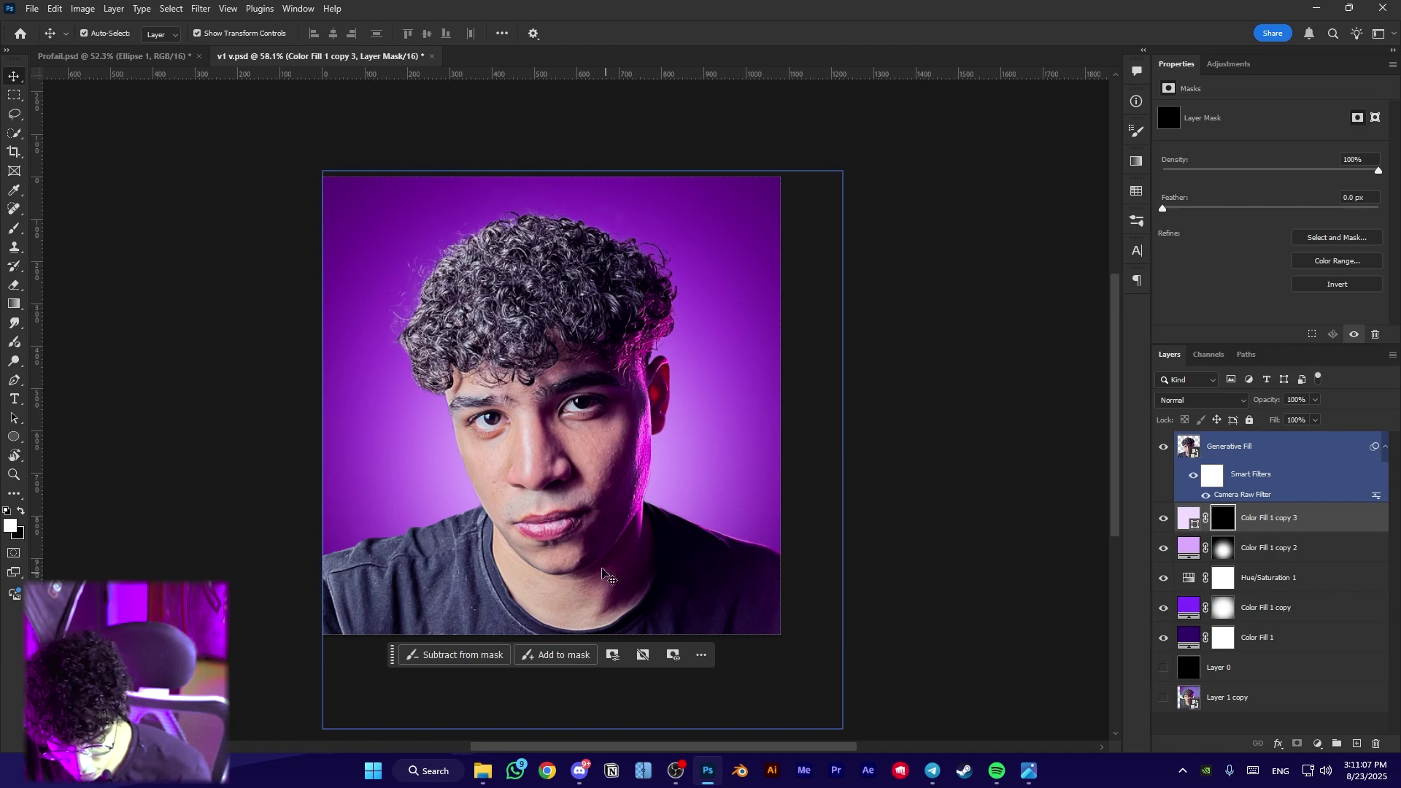
Paint white on the Color Fill 1 copy 3 mask with a soft brush of about 1115 px to brighten the glow behind the face
{"action": "key", "text": "b"}
{"action": "scroll", "coordinate": [516, 500], "scroll_direction": "up", "scroll_amount": 5}
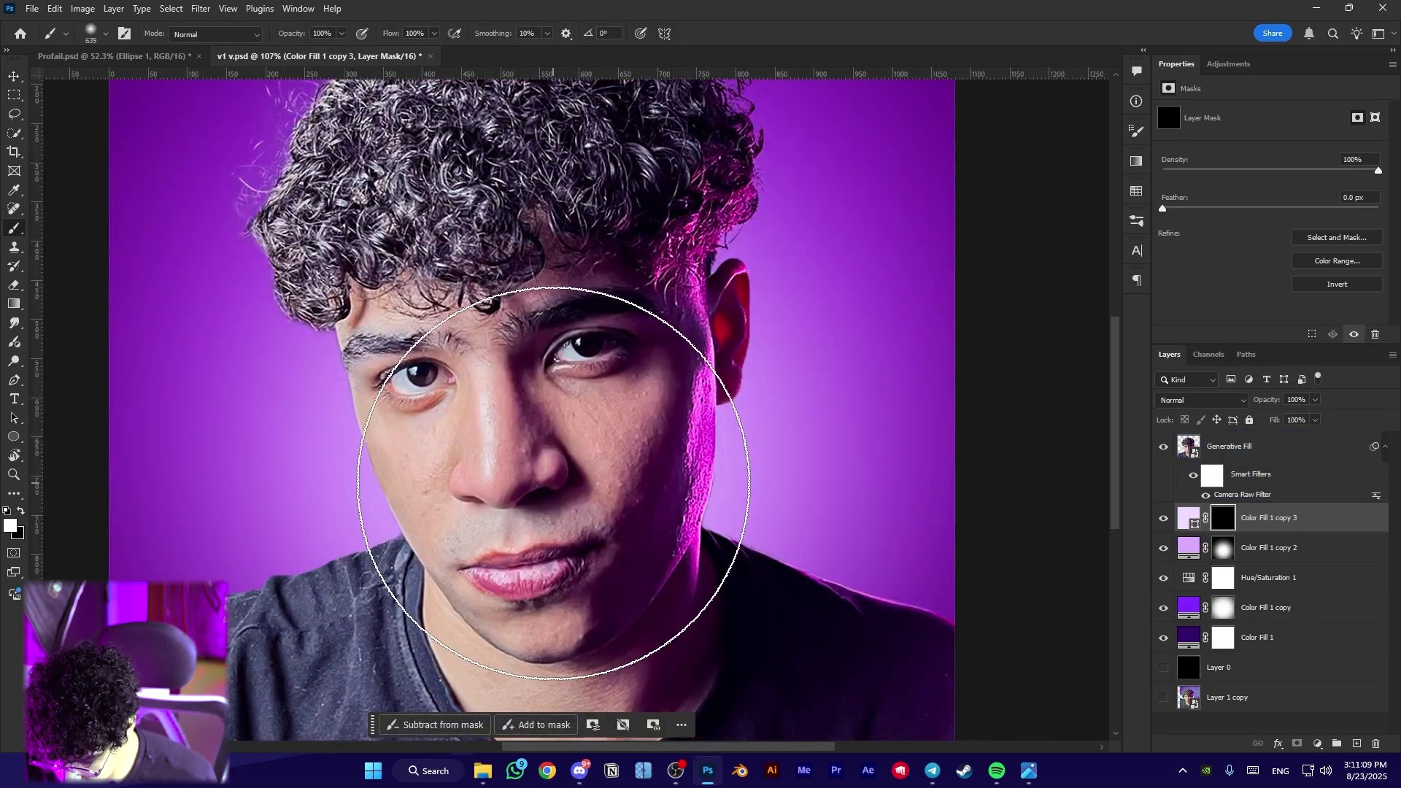
{"action": "left_click", "coordinate": [553, 482]}
{"action": "scroll", "coordinate": [554, 467], "scroll_direction": "down", "scroll_amount": 5}
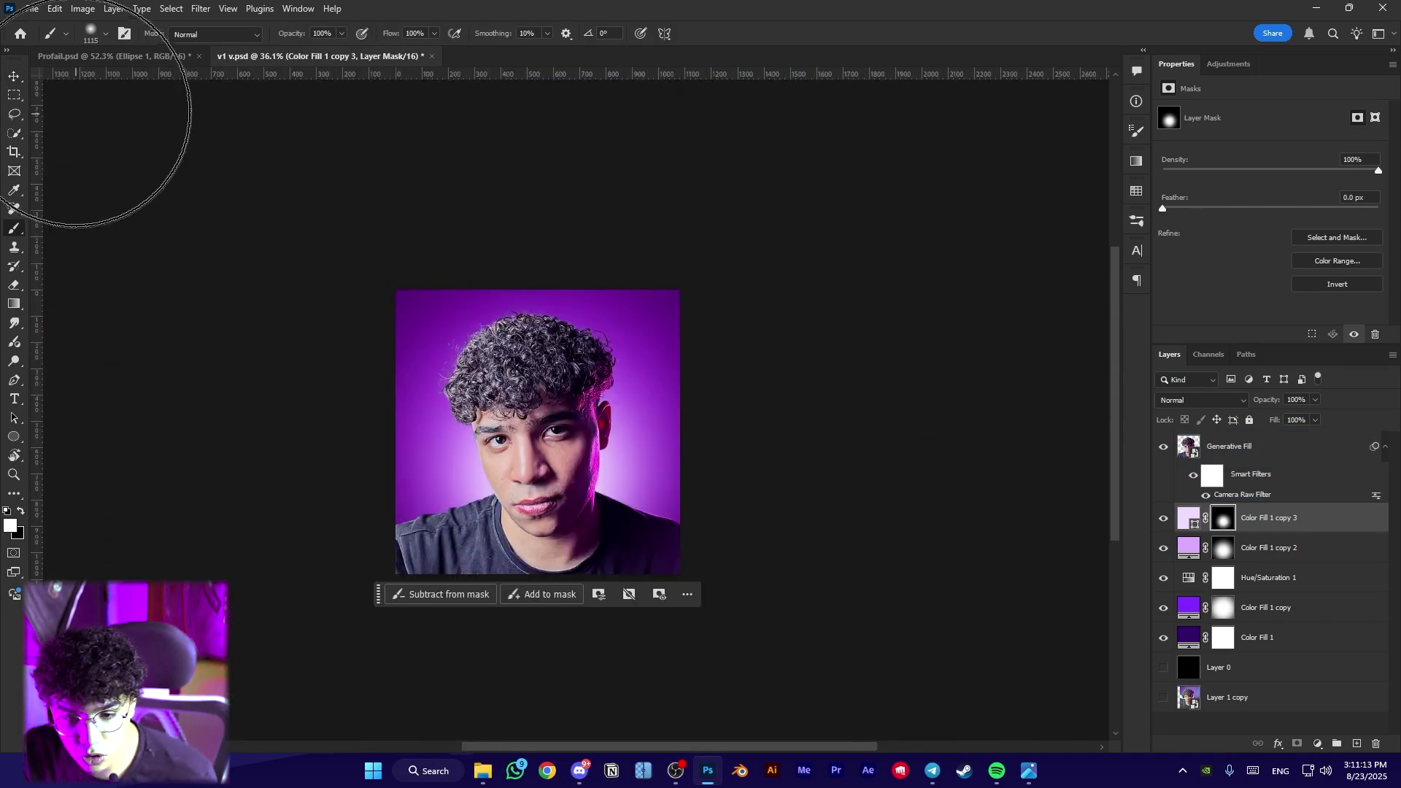
Select the Generative Fill portrait layer, inspect the composition and save the document
{"action": "left_click", "coordinate": [16, 77]}
{"action": "scroll", "coordinate": [628, 430], "scroll_direction": "up", "scroll_amount": 5}
{"action": "left_click_drag", "start_coordinate": [374, 387], "coordinate": [393, 390]}
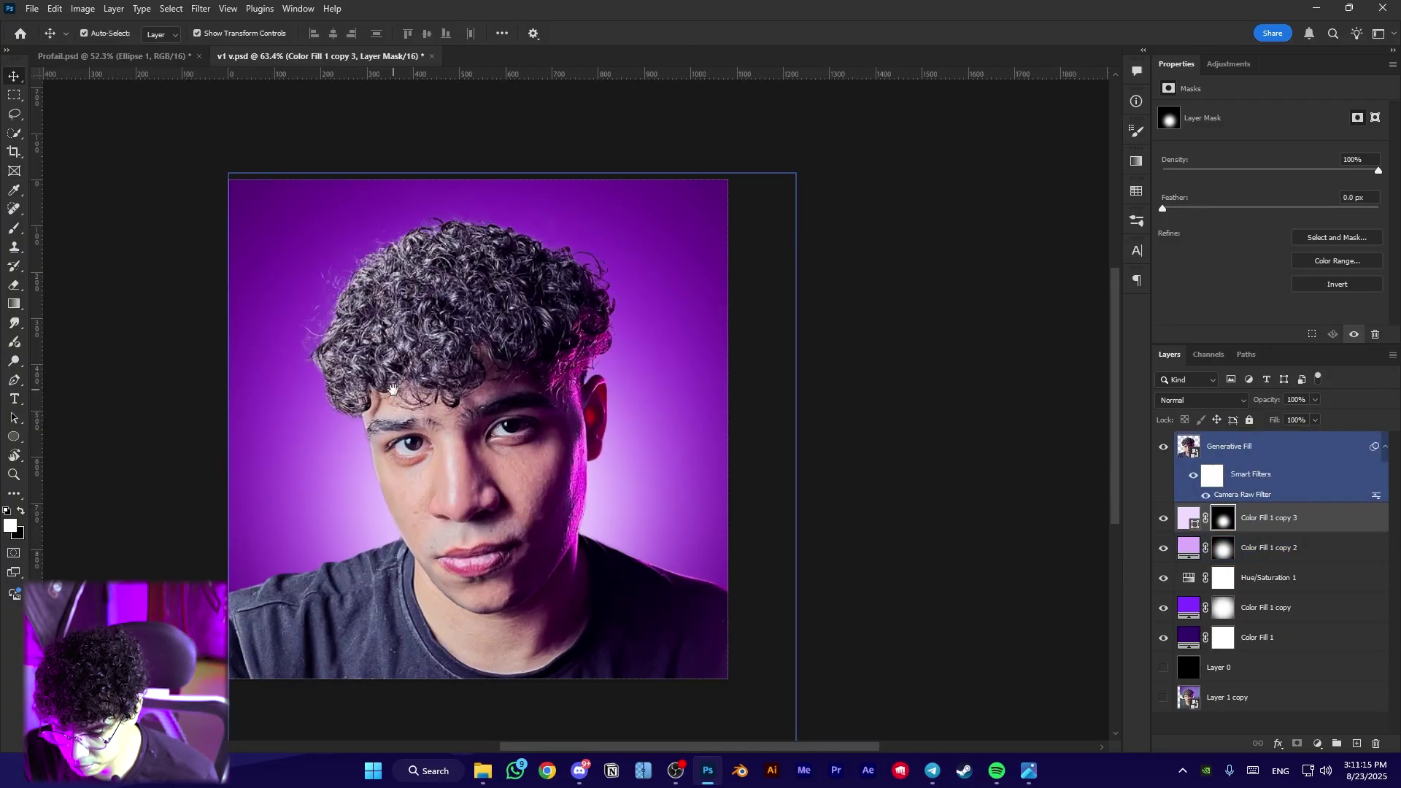
{"action": "left_click", "coordinate": [536, 451]}
{"action": "scroll", "coordinate": [454, 460], "scroll_direction": "up", "scroll_amount": 3}
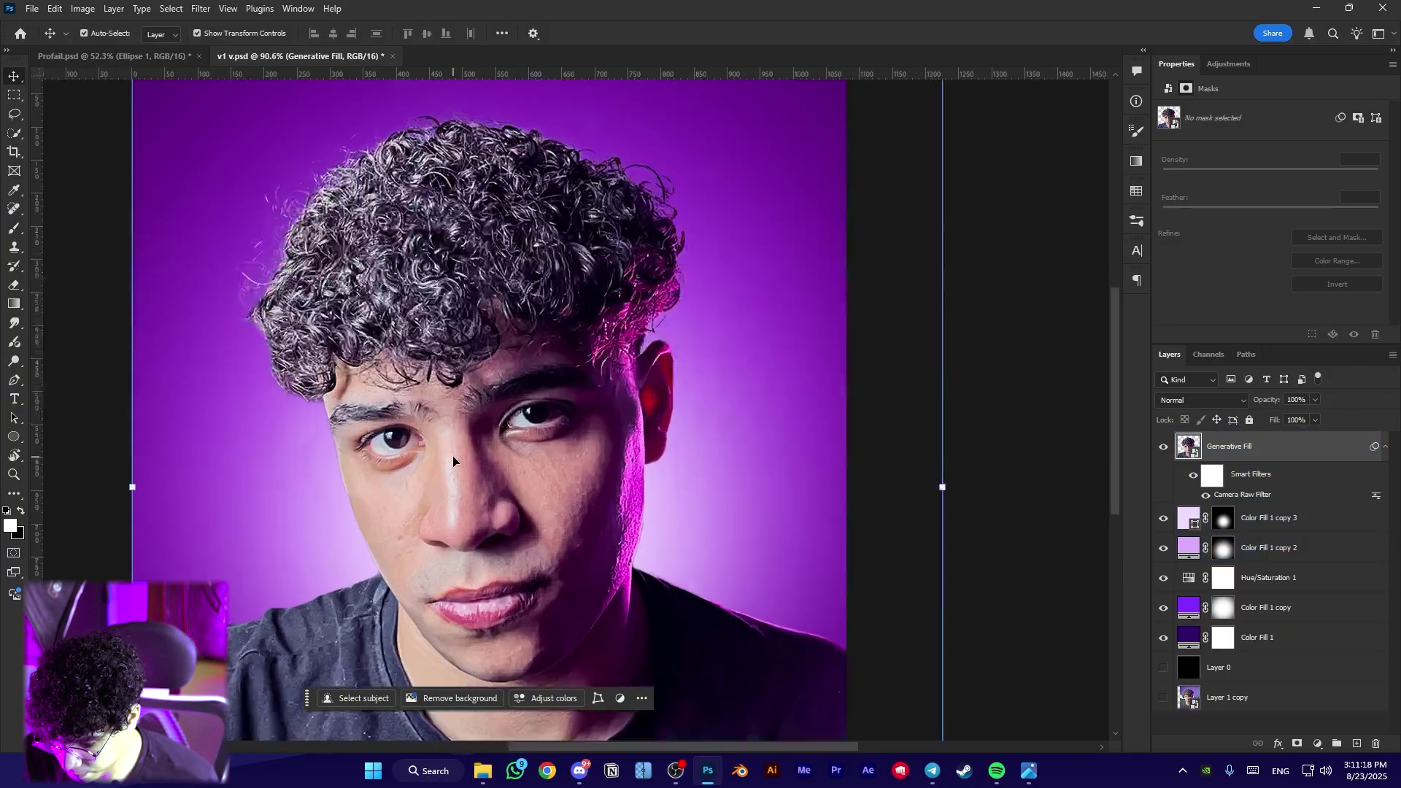
{"action": "left_click_drag", "start_coordinate": [405, 496], "coordinate": [490, 333]}
{"action": "scroll", "coordinate": [416, 535], "scroll_direction": "down", "scroll_amount": 3}
{"action": "key", "text": "ctrl+s"}
{"action": "scroll", "coordinate": [594, 423], "scroll_direction": "up", "scroll_amount": 3}
{"action": "left_click_drag", "start_coordinate": [609, 426], "coordinate": [638, 469]}
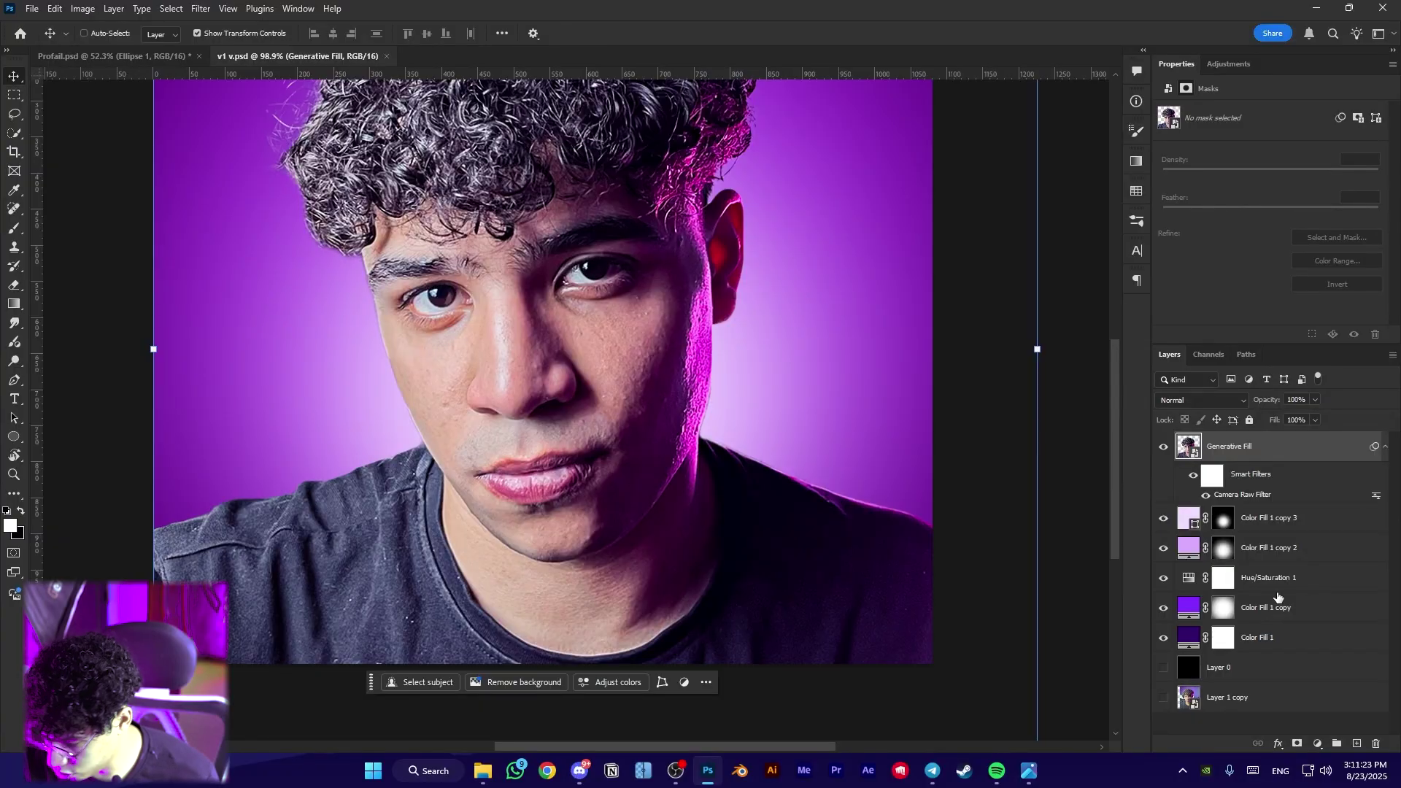
Group the layers and add a Hue/Saturation adjustment clipped to the portrait with saturation at -100
{"action": "key", "text": "ctrl+g"}
{"action": "left_click", "coordinate": [1317, 743]}
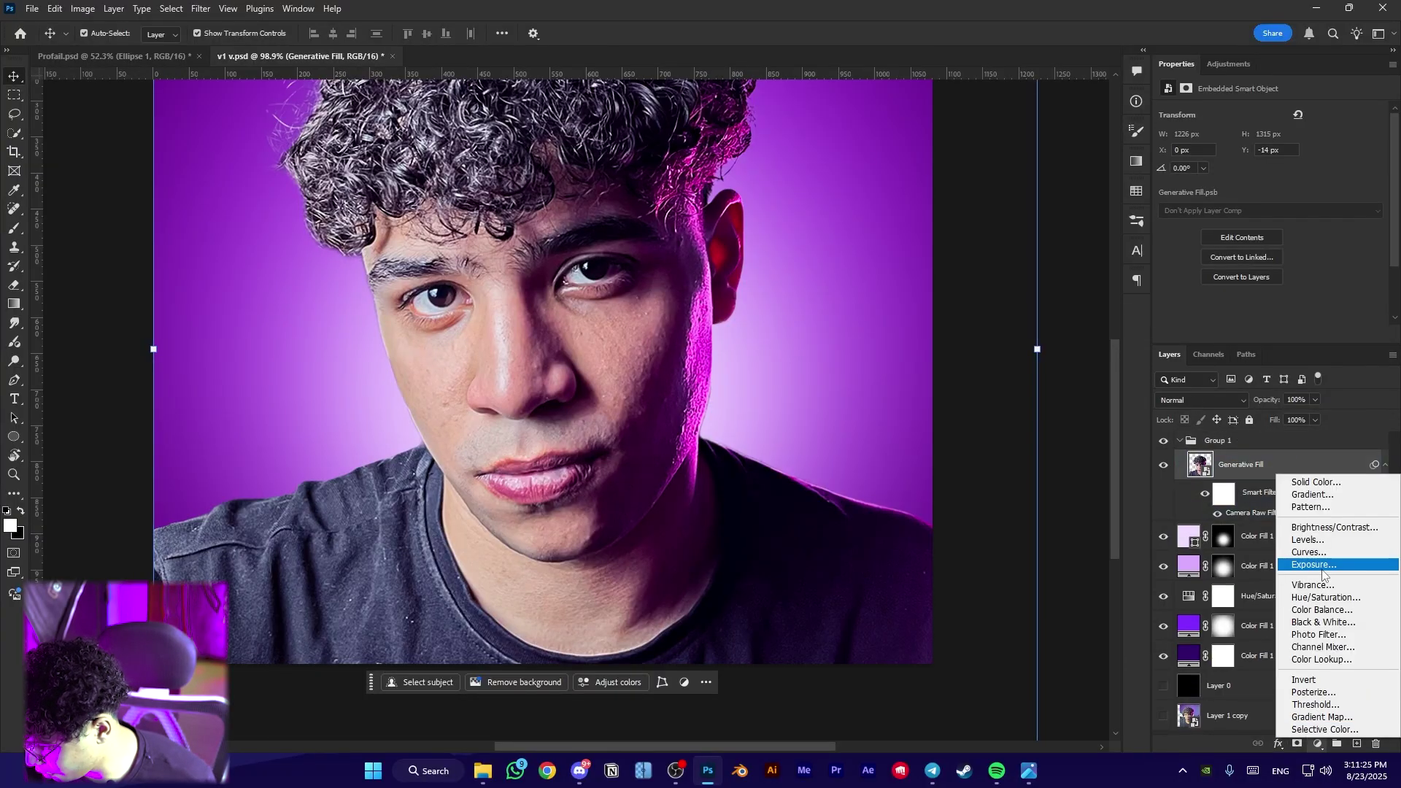
{"action": "left_click", "coordinate": [1324, 597]}
{"action": "key", "text": "ctrl+alt+g"}
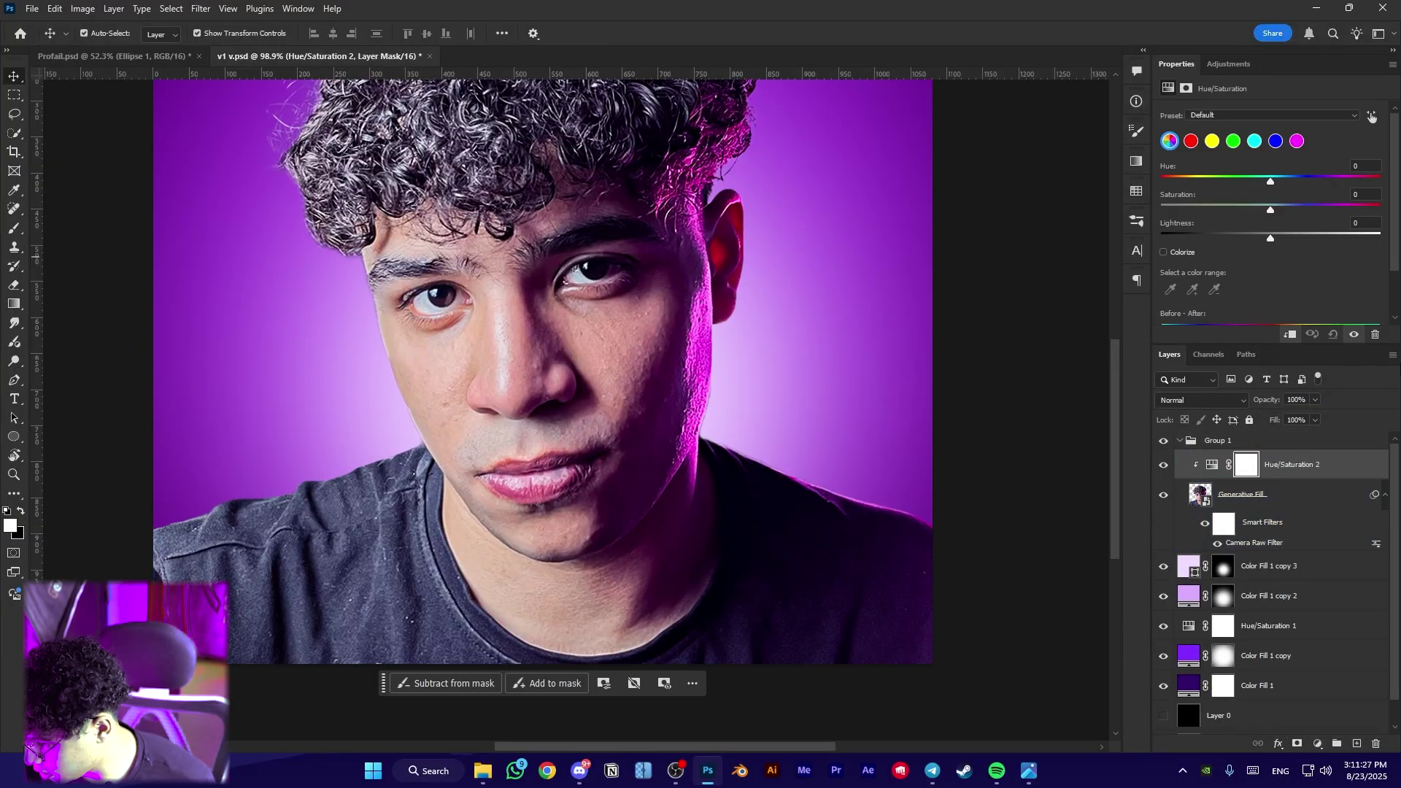
{"action": "left_click_drag", "start_coordinate": [1236, 209], "coordinate": [1158, 210]}
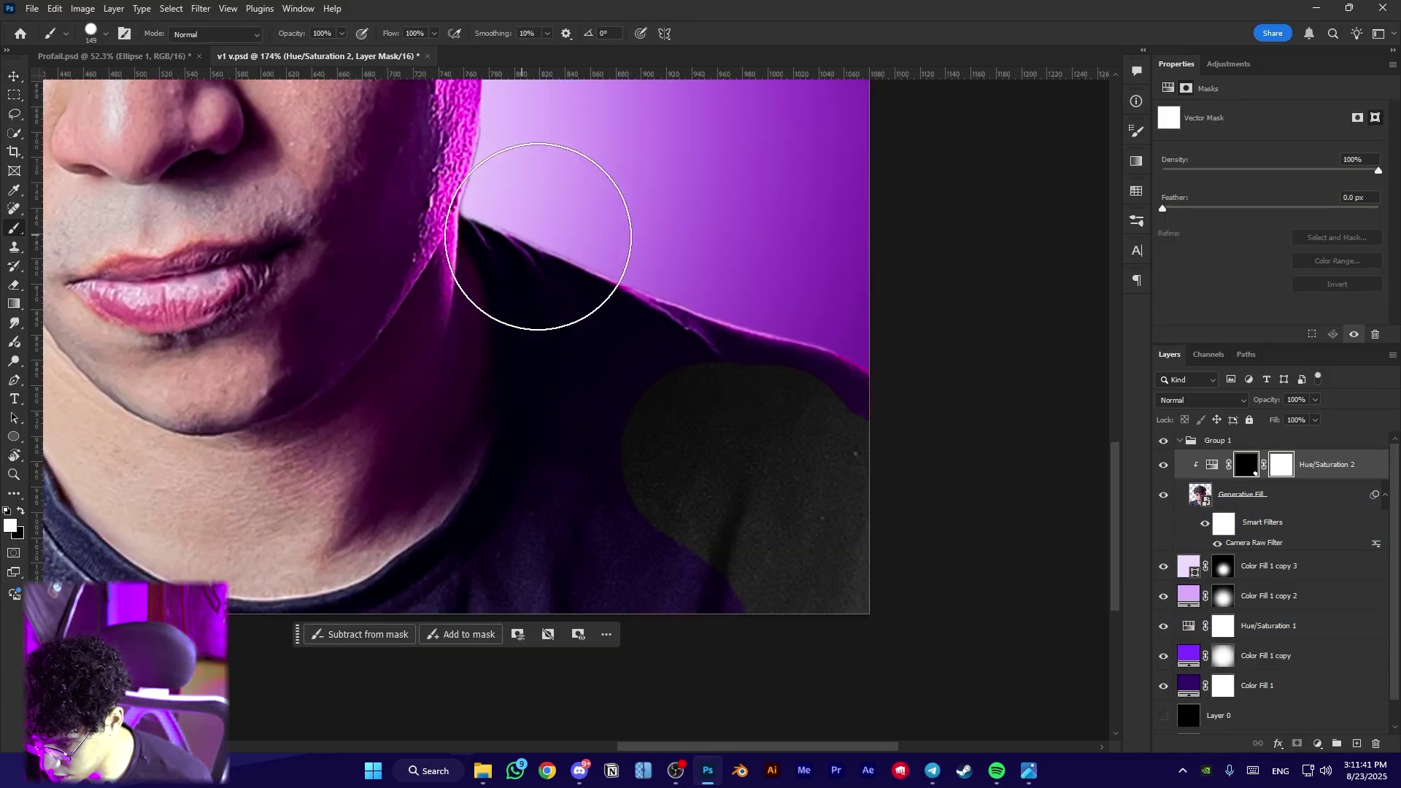
Paint white over the whole T-shirt on the black Hue/Saturation 2 mask with a hard brush, enlarging it to about 76 px
{"action": "left_click_drag", "start_coordinate": [707, 275], "coordinate": [625, 271]}
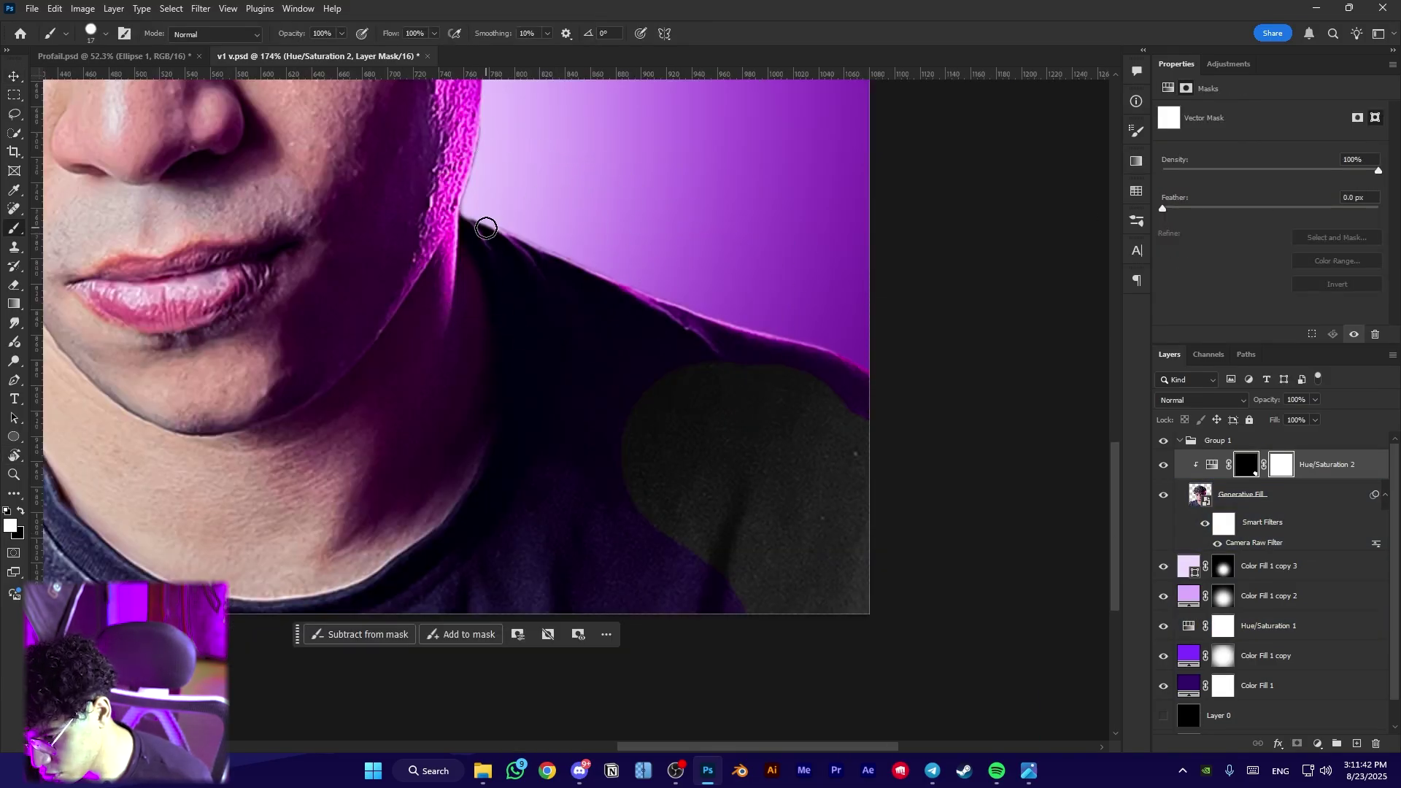
{"action": "key", "text": "]"}
{"action": "scroll", "coordinate": [463, 212], "scroll_direction": "up", "scroll_amount": 3}
{"action": "mouse_move", "coordinate": [463, 212]}
{"action": "left_mouse_down"}
{"action": "mouse_move", "coordinate": [603, 322]}
{"action": "mouse_move", "coordinate": [685, 350]}
{"action": "mouse_move", "coordinate": [525, 270]}
{"action": "mouse_move", "coordinate": [825, 365]}
{"action": "mouse_move", "coordinate": [1062, 541]}
{"action": "left_mouse_up"}
{"action": "scroll", "coordinate": [672, 343], "scroll_direction": "down", "scroll_amount": 3}
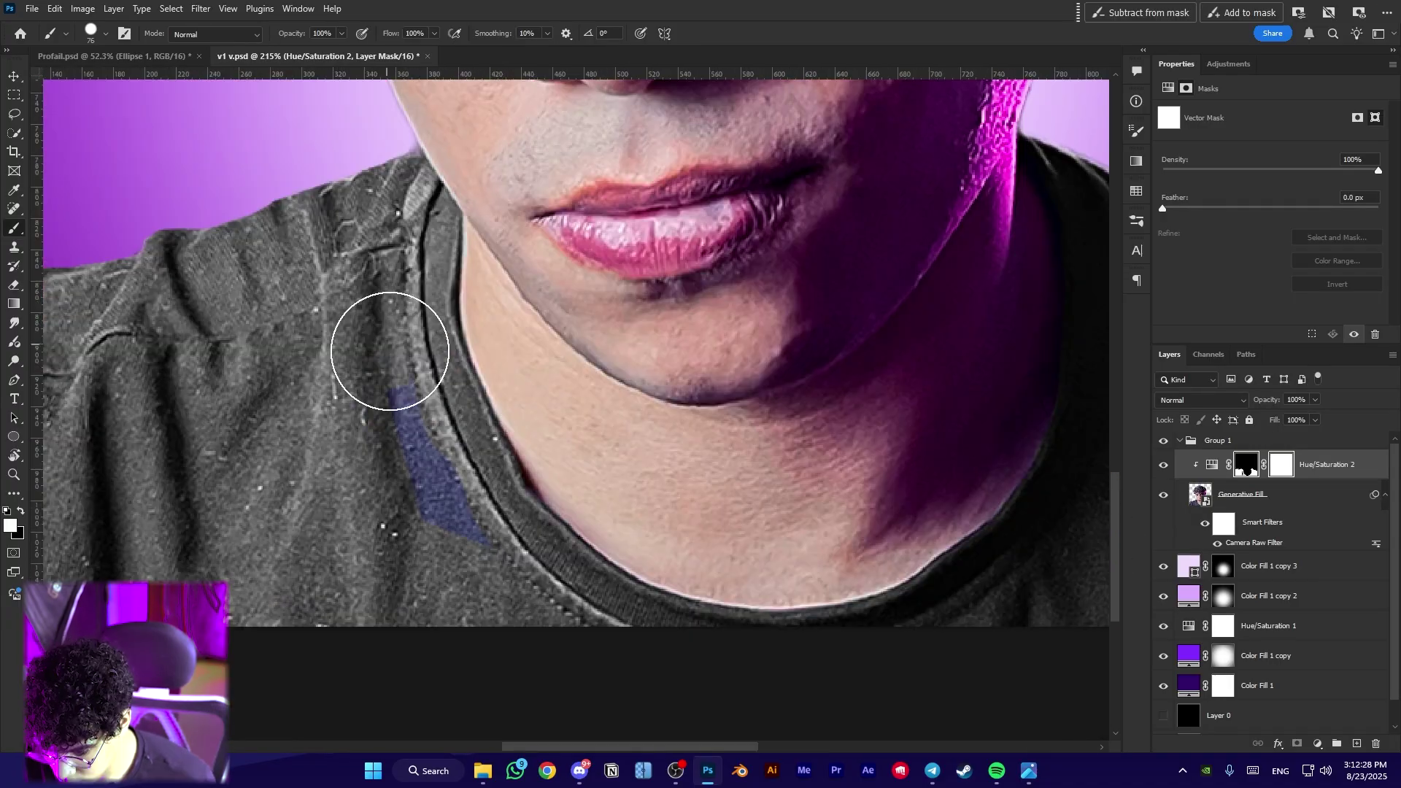
{"action": "left_click_drag", "start_coordinate": [391, 344], "coordinate": [462, 515]}
{"action": "scroll", "coordinate": [490, 566], "scroll_direction": "down", "scroll_amount": 5}
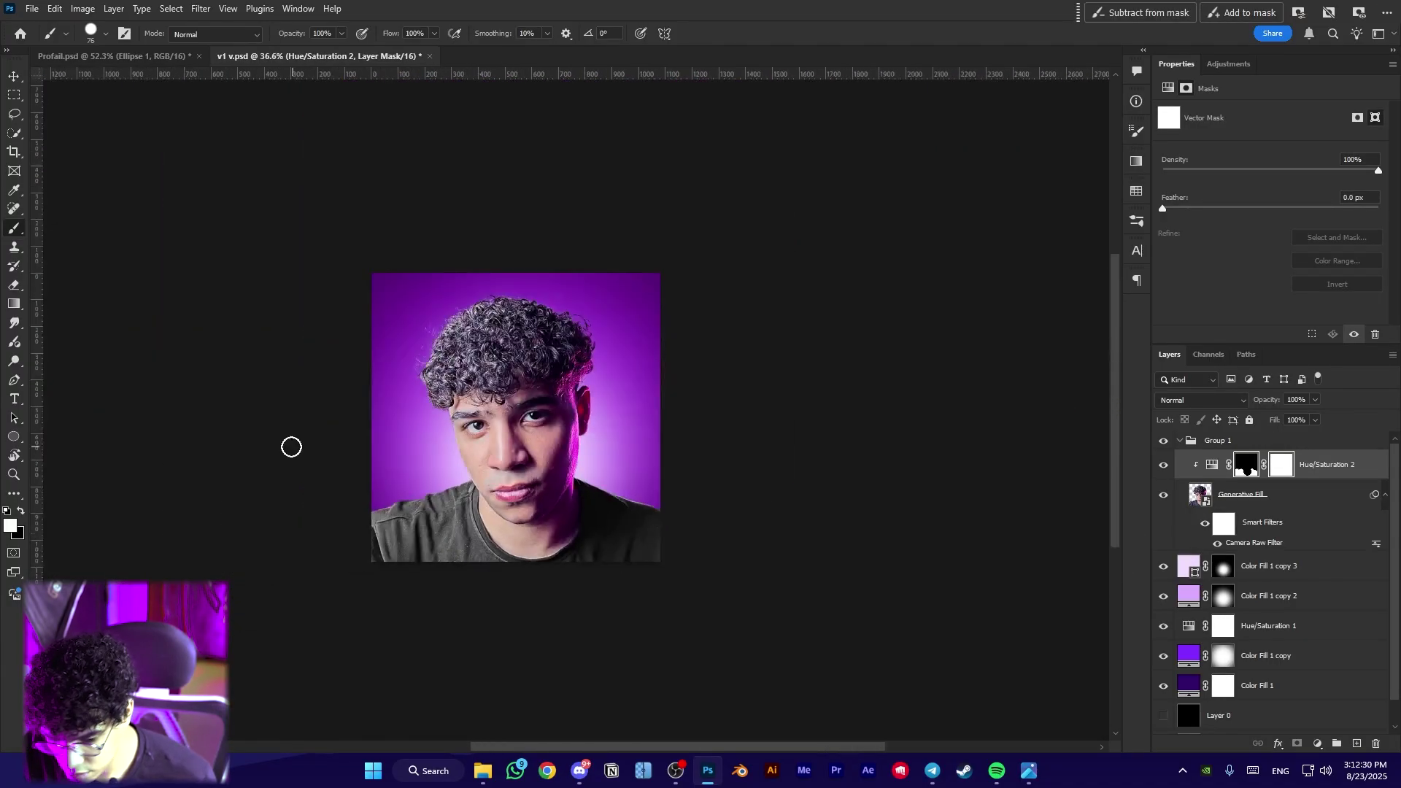
{"action": "scroll", "coordinate": [503, 449], "scroll_direction": "up", "scroll_amount": 2}
{"action": "scroll", "coordinate": [624, 537], "scroll_direction": "up", "scroll_amount": 5}
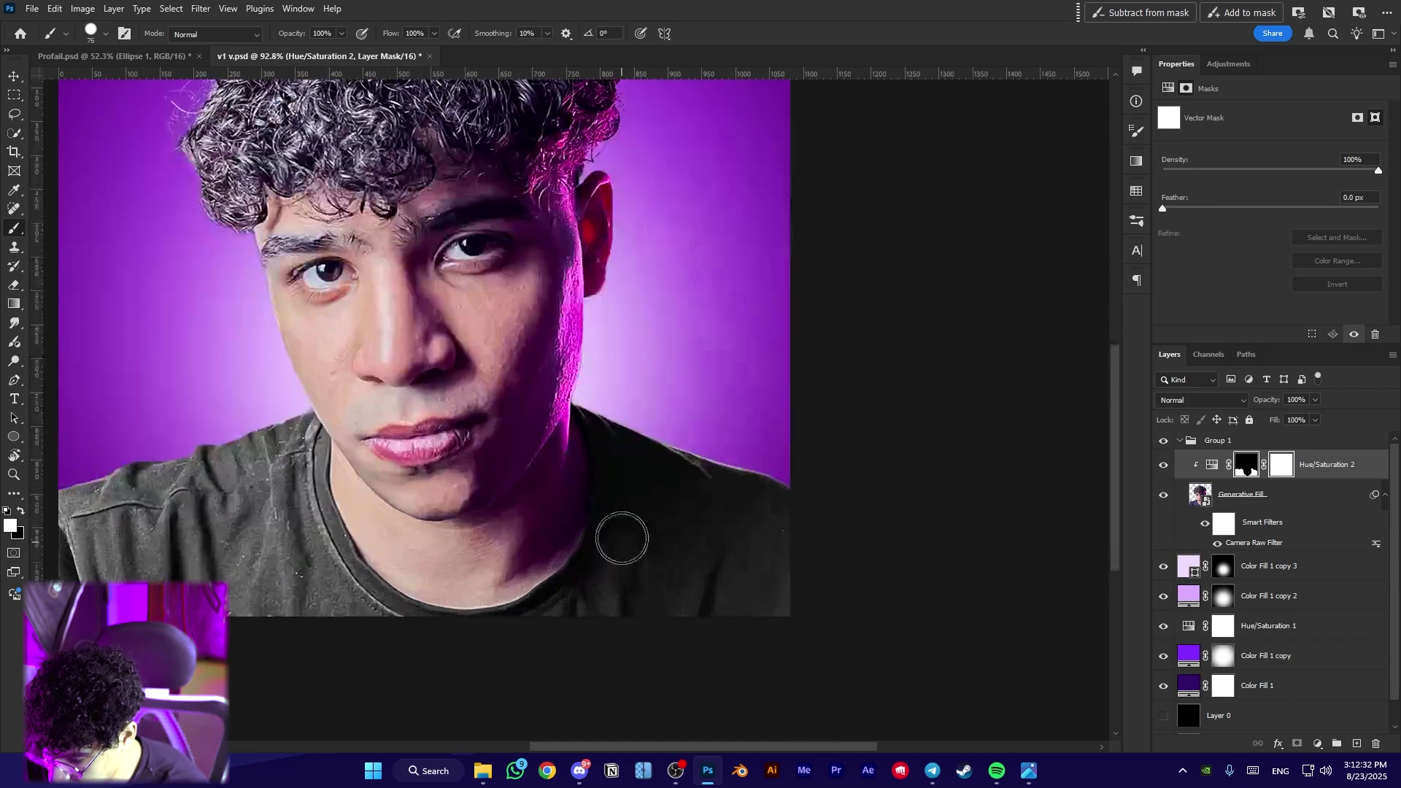
{"action": "scroll", "coordinate": [587, 369], "scroll_direction": "down", "scroll_amount": 2}
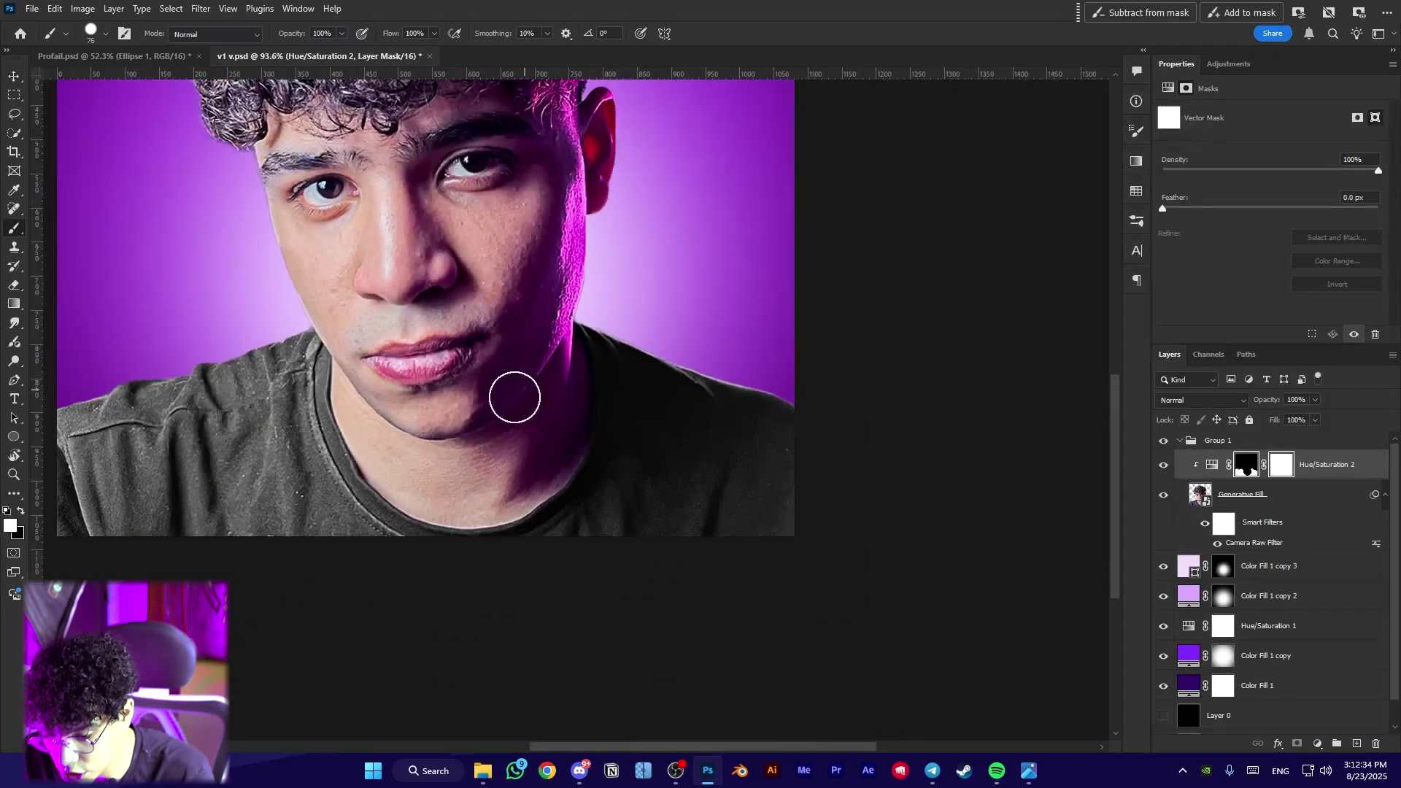
Darken the T-shirt by setting the lightness of Hue/Saturation 2 to -49
{"action": "left_click", "coordinate": [1216, 465]}
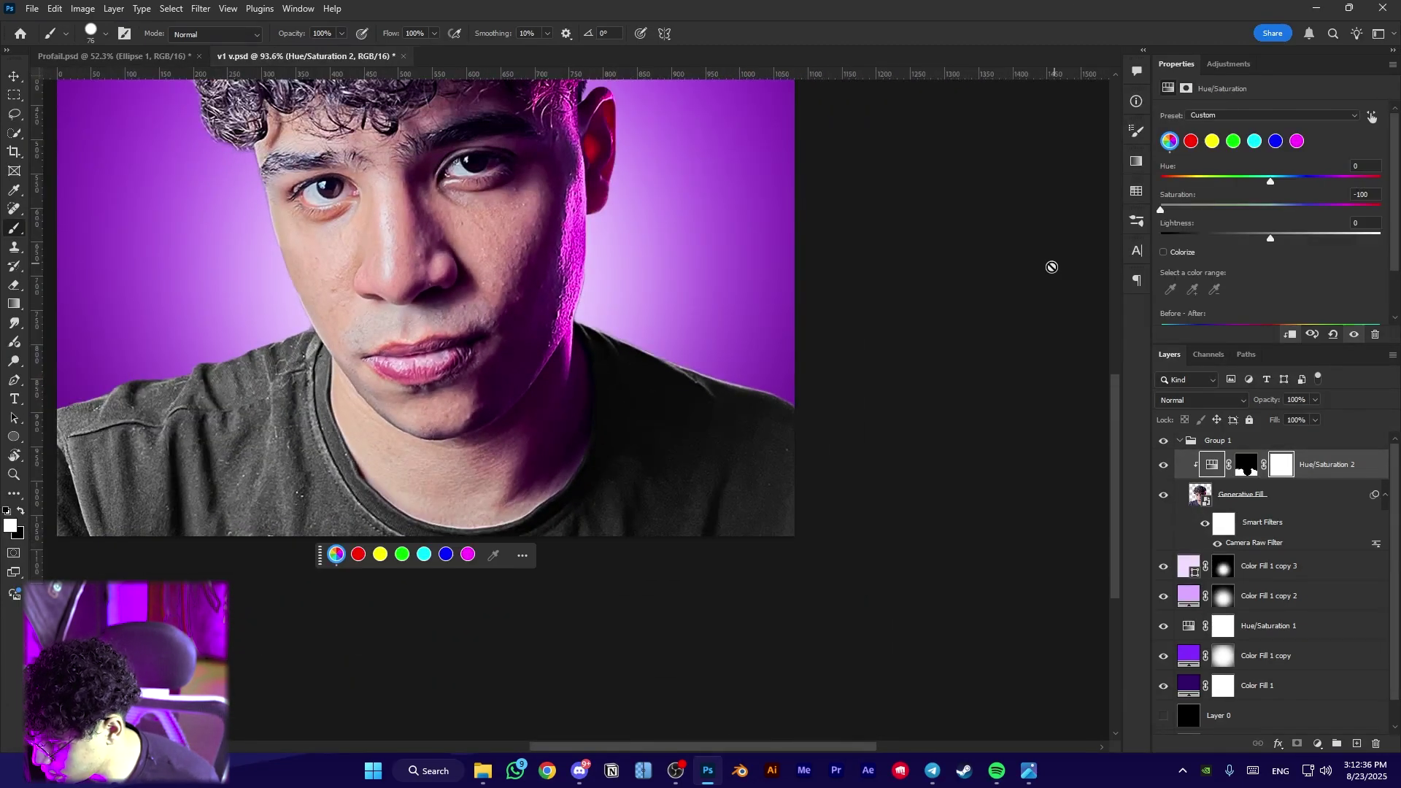
{"action": "left_click_drag", "start_coordinate": [1266, 239], "coordinate": [1216, 239]}
{"action": "left_click", "coordinate": [232, 387]}
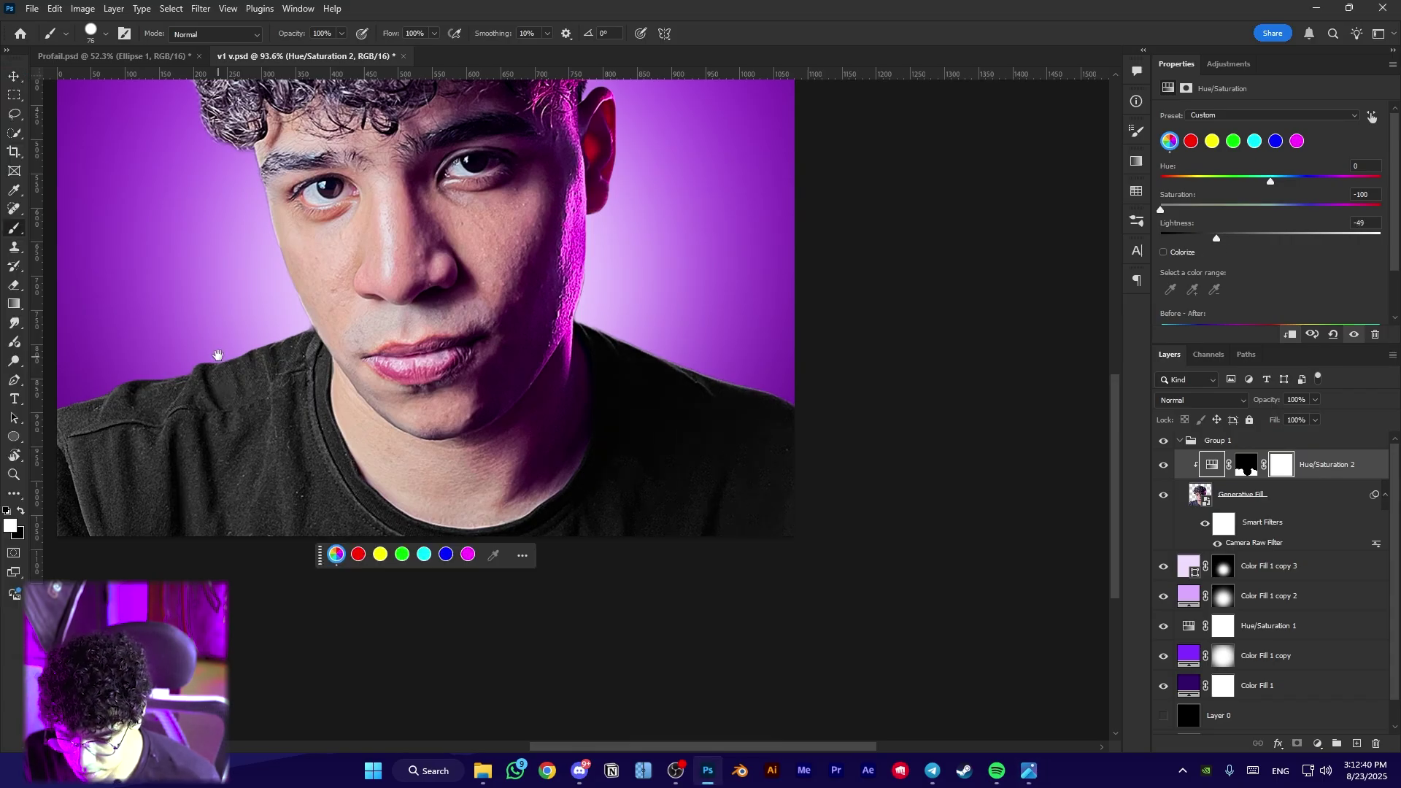
{"action": "left_click_drag", "start_coordinate": [238, 374], "coordinate": [375, 559]}
{"action": "left_click", "coordinate": [15, 76]}
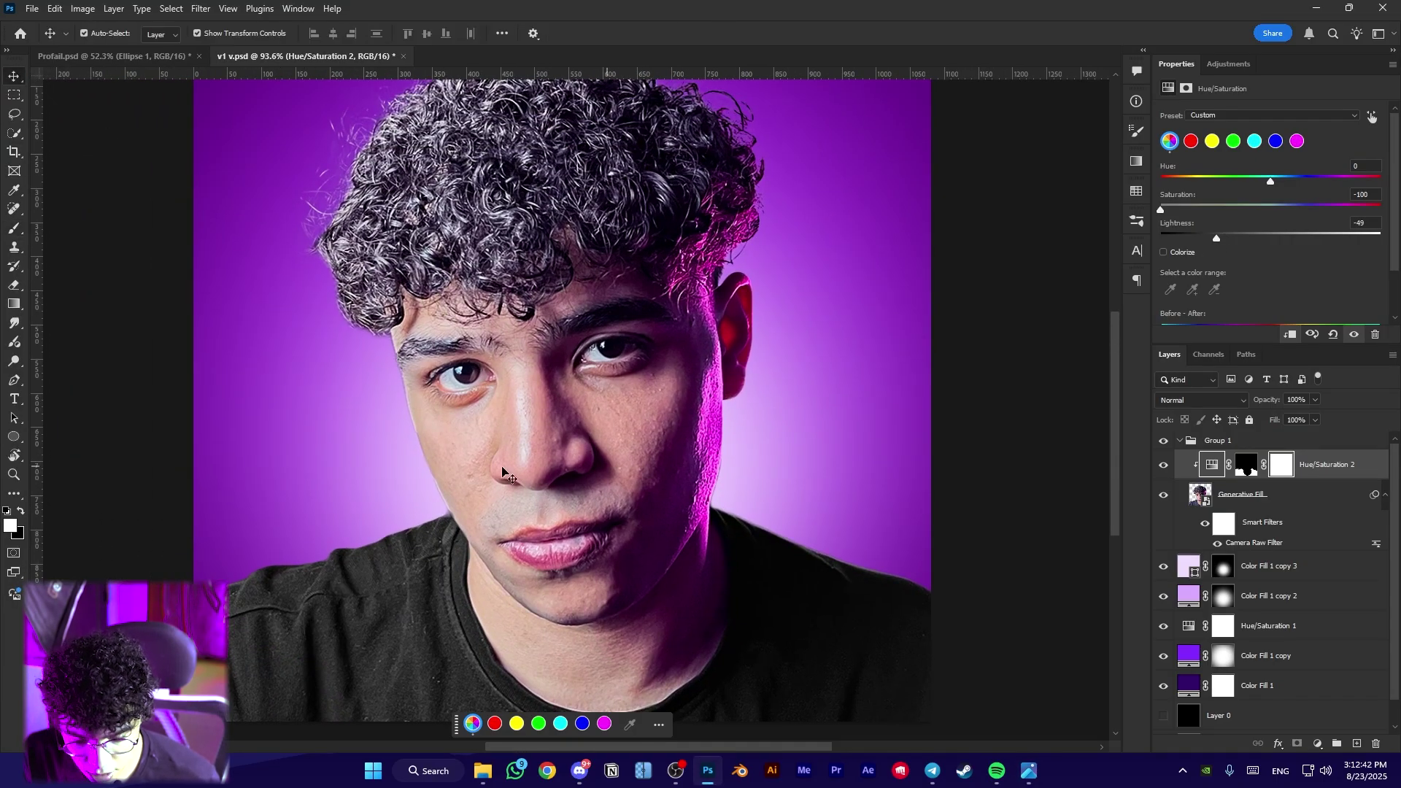
Add an Exposure adjustment clipped to the portrait with exposure -2.93 and gamma correction 0.62, and invert its mask to black
{"action": "left_click", "coordinate": [1317, 743]}
{"action": "left_click", "coordinate": [1335, 576]}
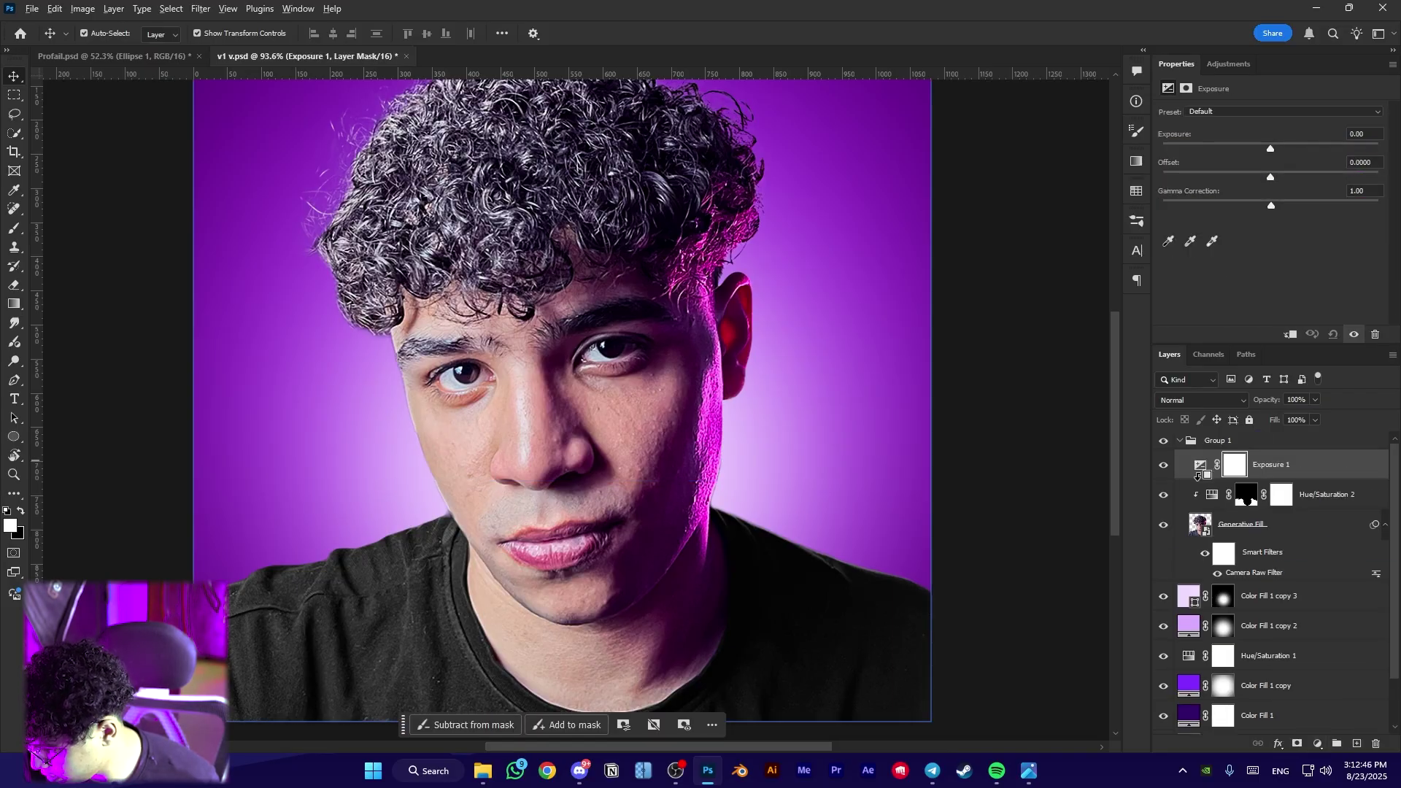
{"action": "left_click_drag", "start_coordinate": [1269, 148], "coordinate": [1224, 151]}
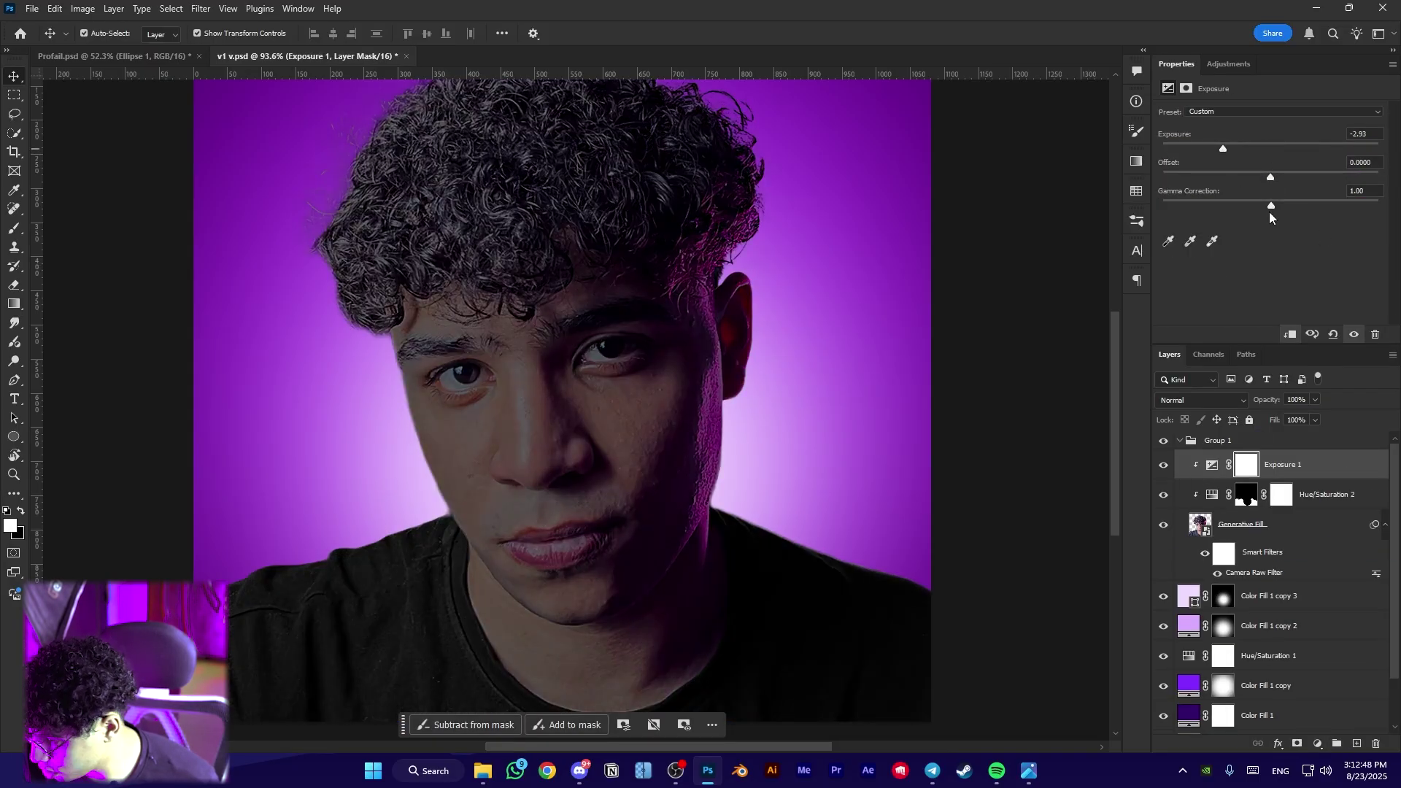
{"action": "left_click_drag", "start_coordinate": [1274, 206], "coordinate": [1306, 208]}
{"action": "left_click", "coordinate": [1296, 743]}
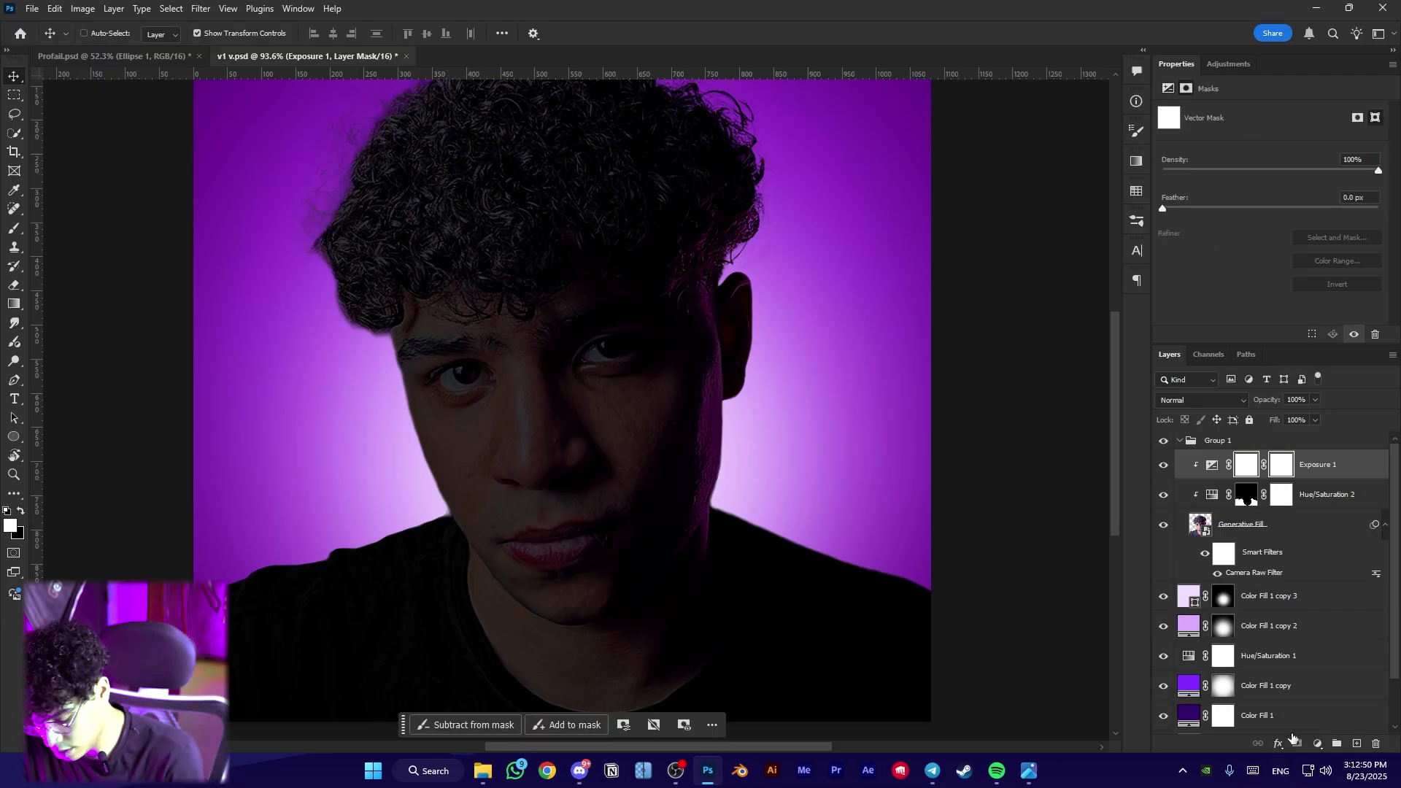
{"action": "key", "text": "ctrl+i"}
Duplicate Exposure 1, clip the copy to the portrait and set exposure +3.29, offset +0.1926 and gamma correction 1.94
{"action": "key", "text": "ctrl+j"}
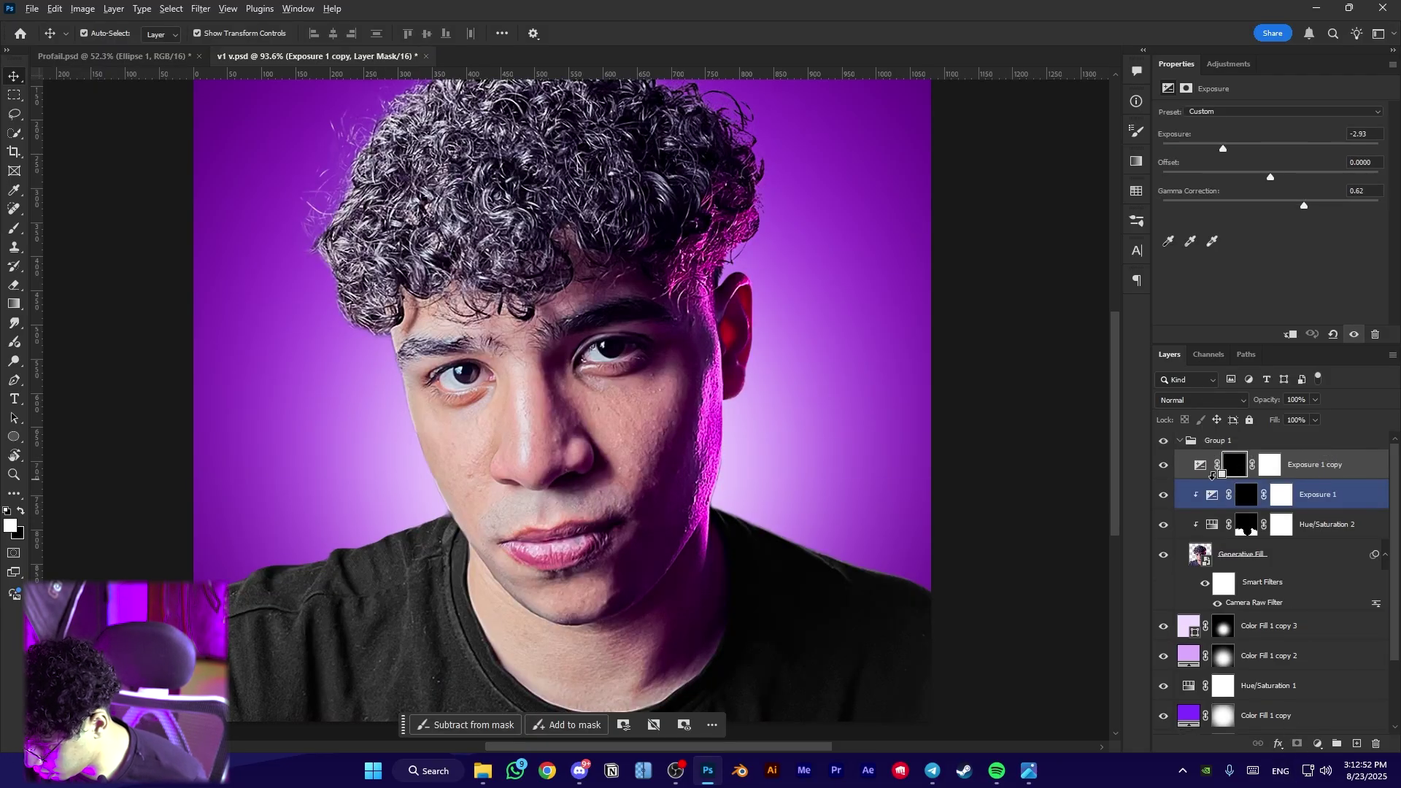
{"action": "left_click", "coordinate": [1200, 475], "text": "alt"}
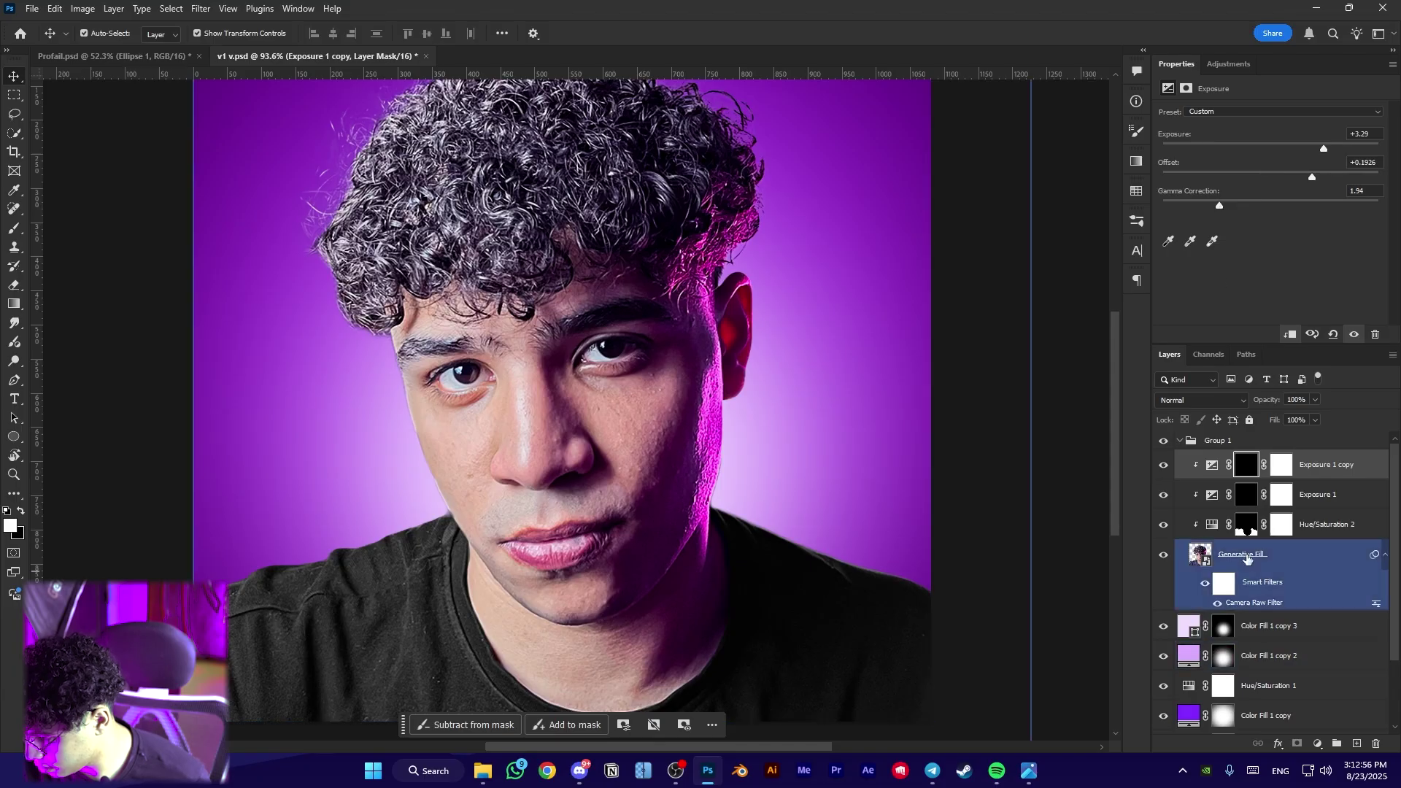
Target the Exposure 1 mask and set up a soft white brush with 25% opacity and 17% flow for shading the T-shirt folds
{"action": "left_click", "coordinate": [1246, 495]}
{"action": "left_click_drag", "start_coordinate": [447, 549], "coordinate": [441, 405]}
{"action": "key", "text": "b"}
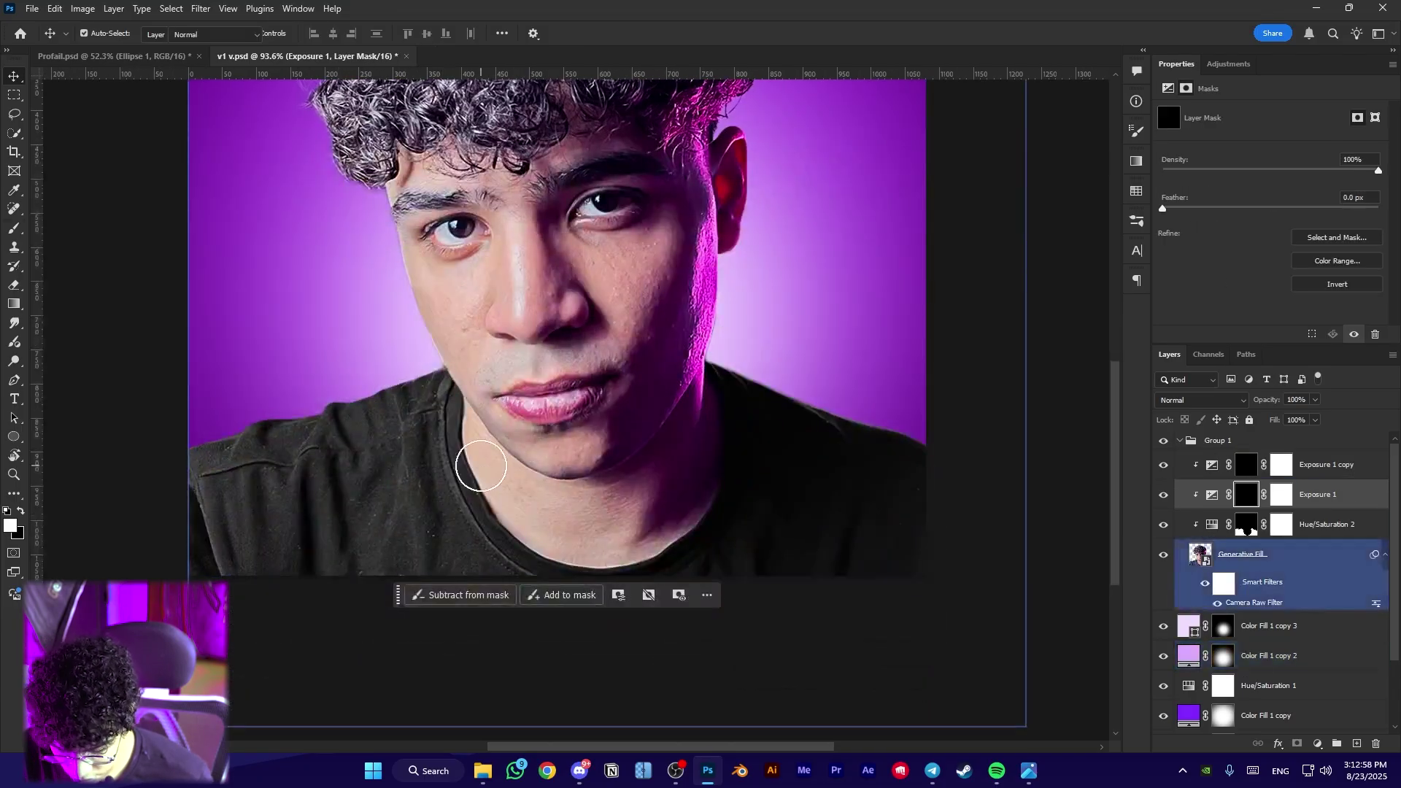
{"action": "right_click", "coordinate": [456, 403]}
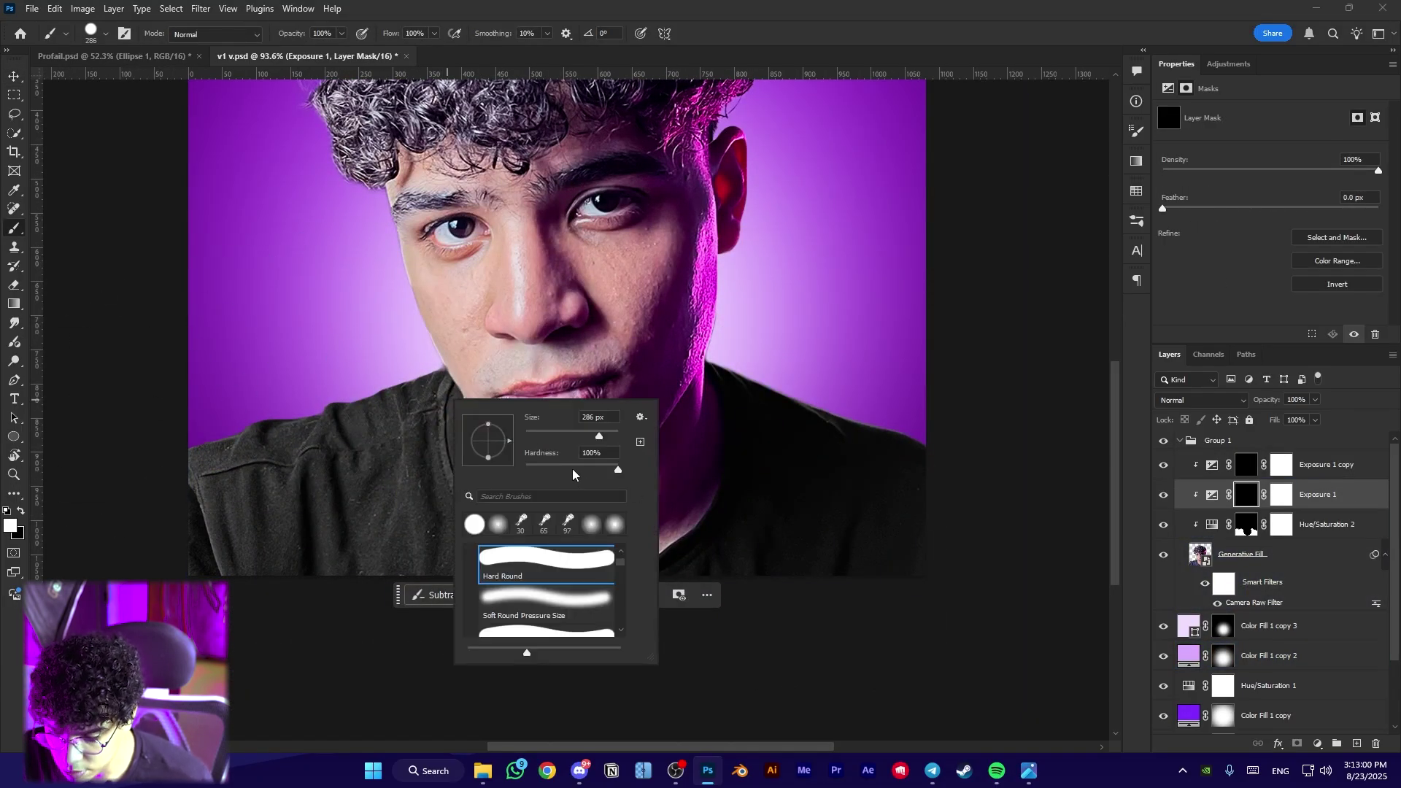
{"action": "left_click_drag", "start_coordinate": [295, 36], "coordinate": [263, 48]}
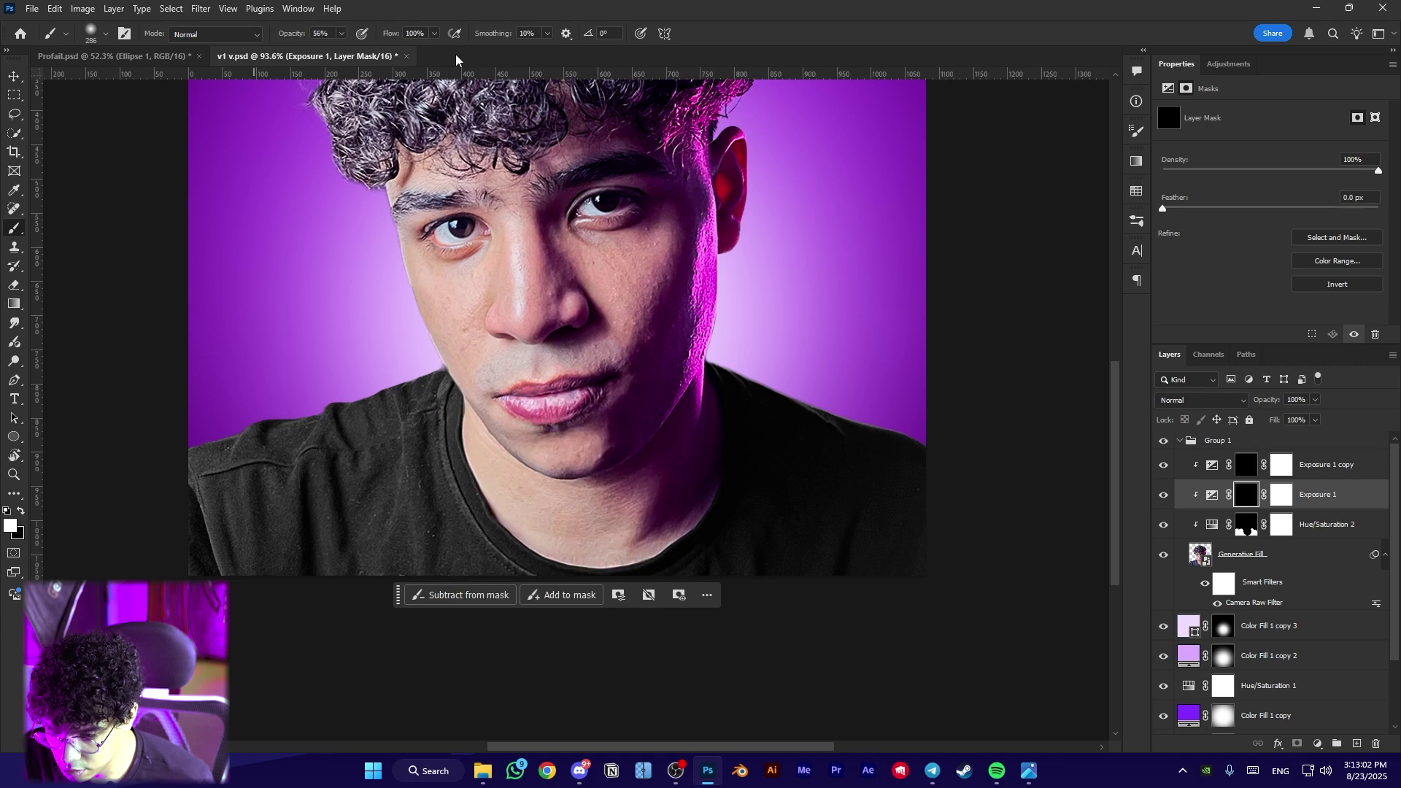
{"action": "left_click_drag", "start_coordinate": [395, 36], "coordinate": [380, 55]}
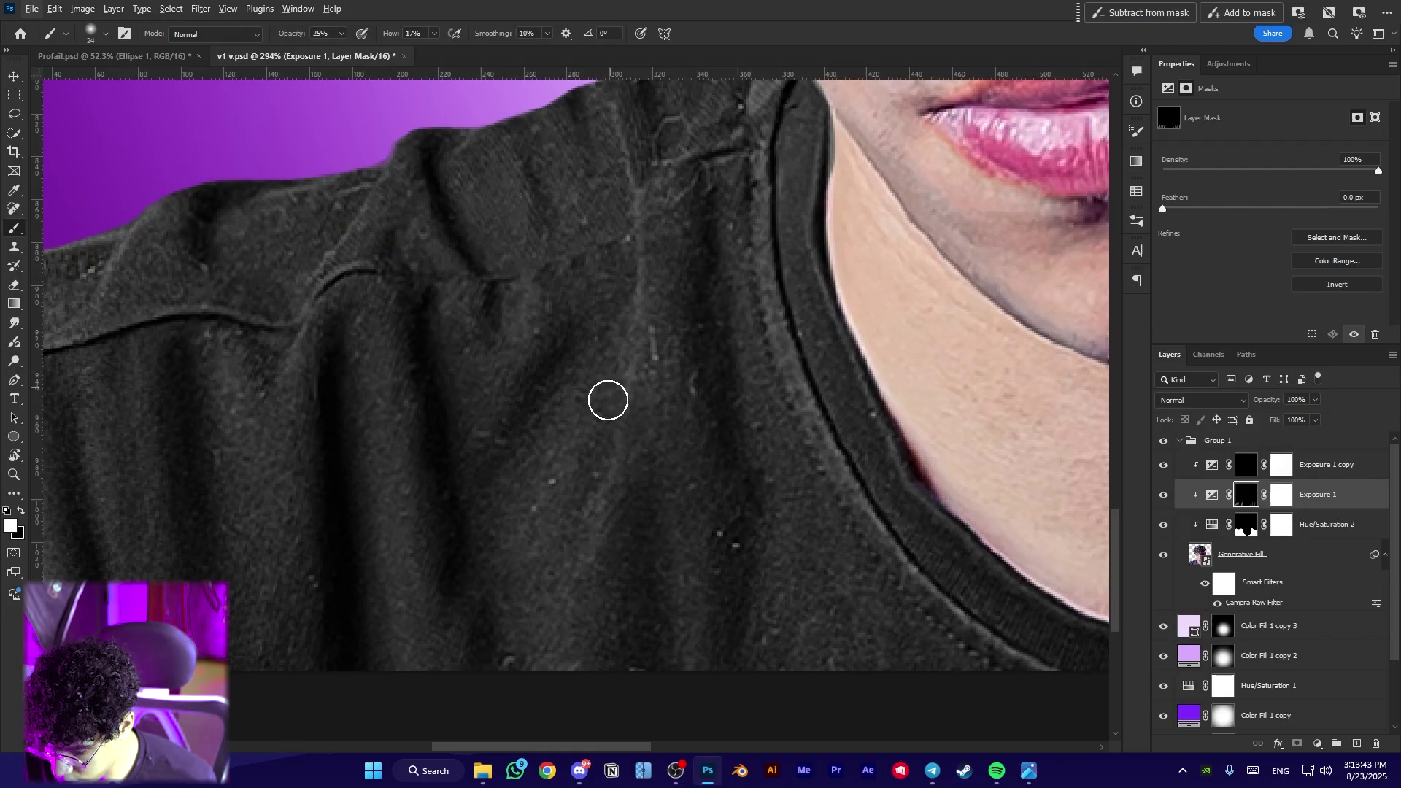
Paint white on the Exposure 1 mask to darken the T-shirt folds between the shoulder seam and the collar
{"action": "left_click_drag", "start_coordinate": [608, 400], "coordinate": [542, 668]}
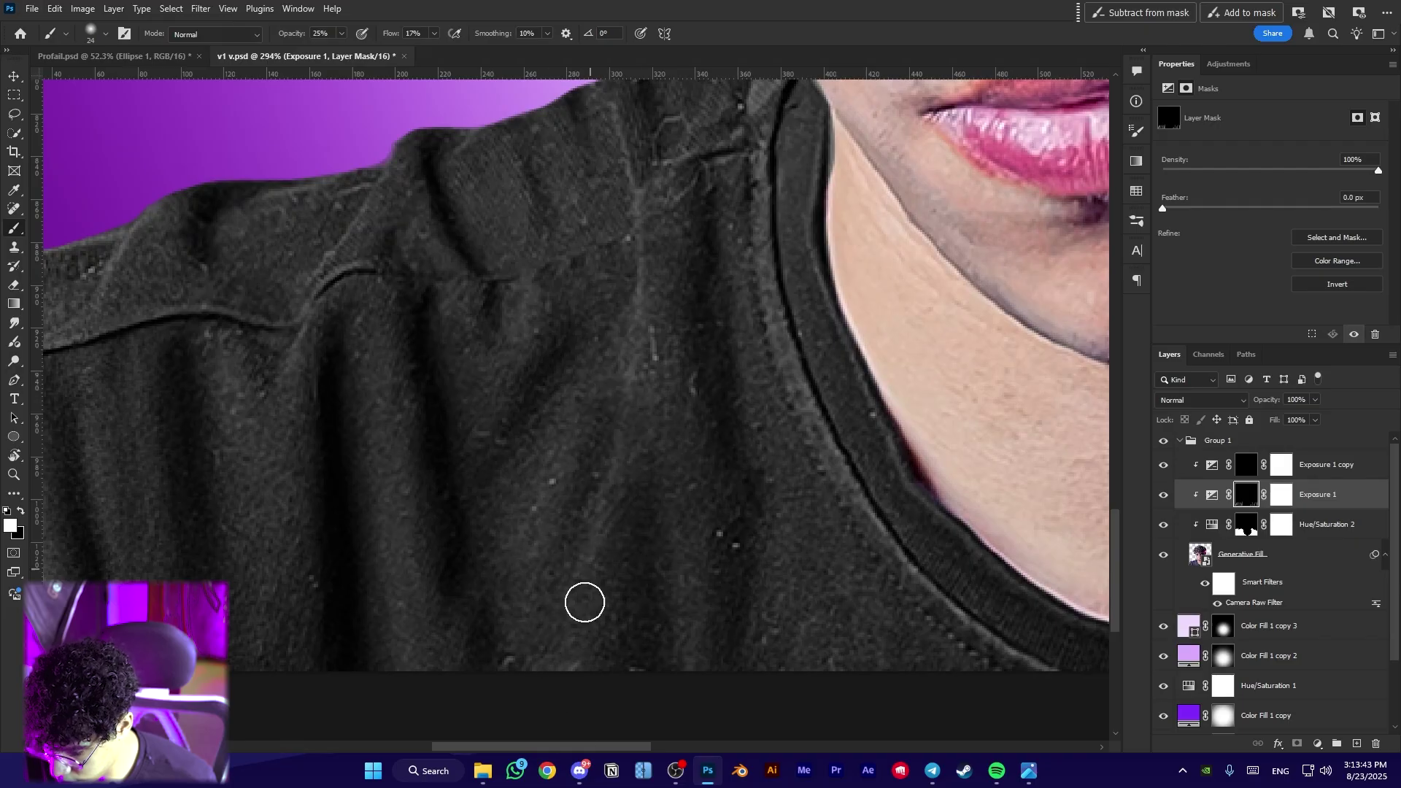
{"action": "left_click_drag", "start_coordinate": [584, 600], "coordinate": [584, 651]}
{"action": "left_click_drag", "start_coordinate": [770, 429], "coordinate": [488, 385]}
{"action": "scroll", "coordinate": [616, 543], "scroll_direction": "down", "scroll_amount": 5}
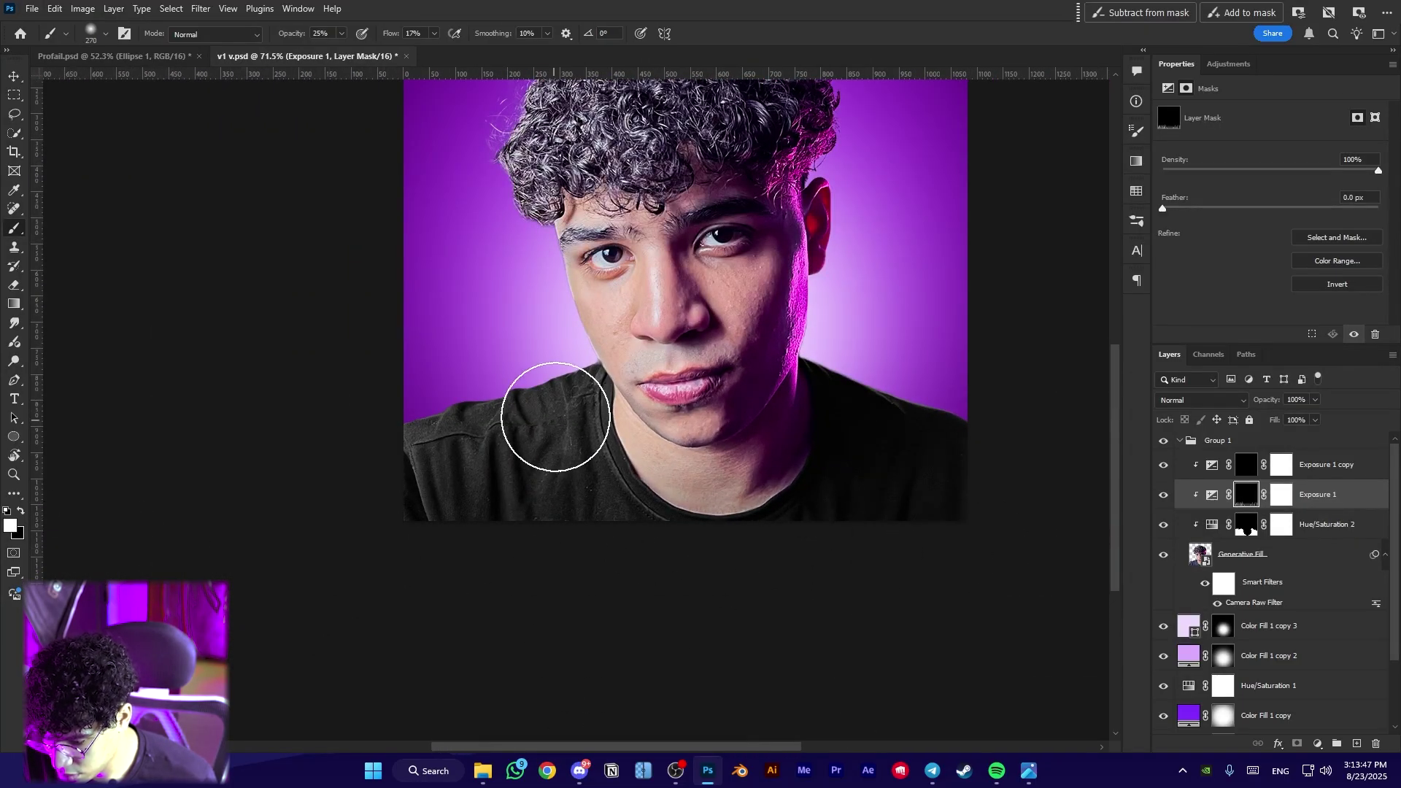
{"action": "scroll", "coordinate": [1017, 501], "scroll_direction": "down", "scroll_amount": 3}
{"action": "scroll", "coordinate": [819, 428], "scroll_direction": "up", "scroll_amount": 6}
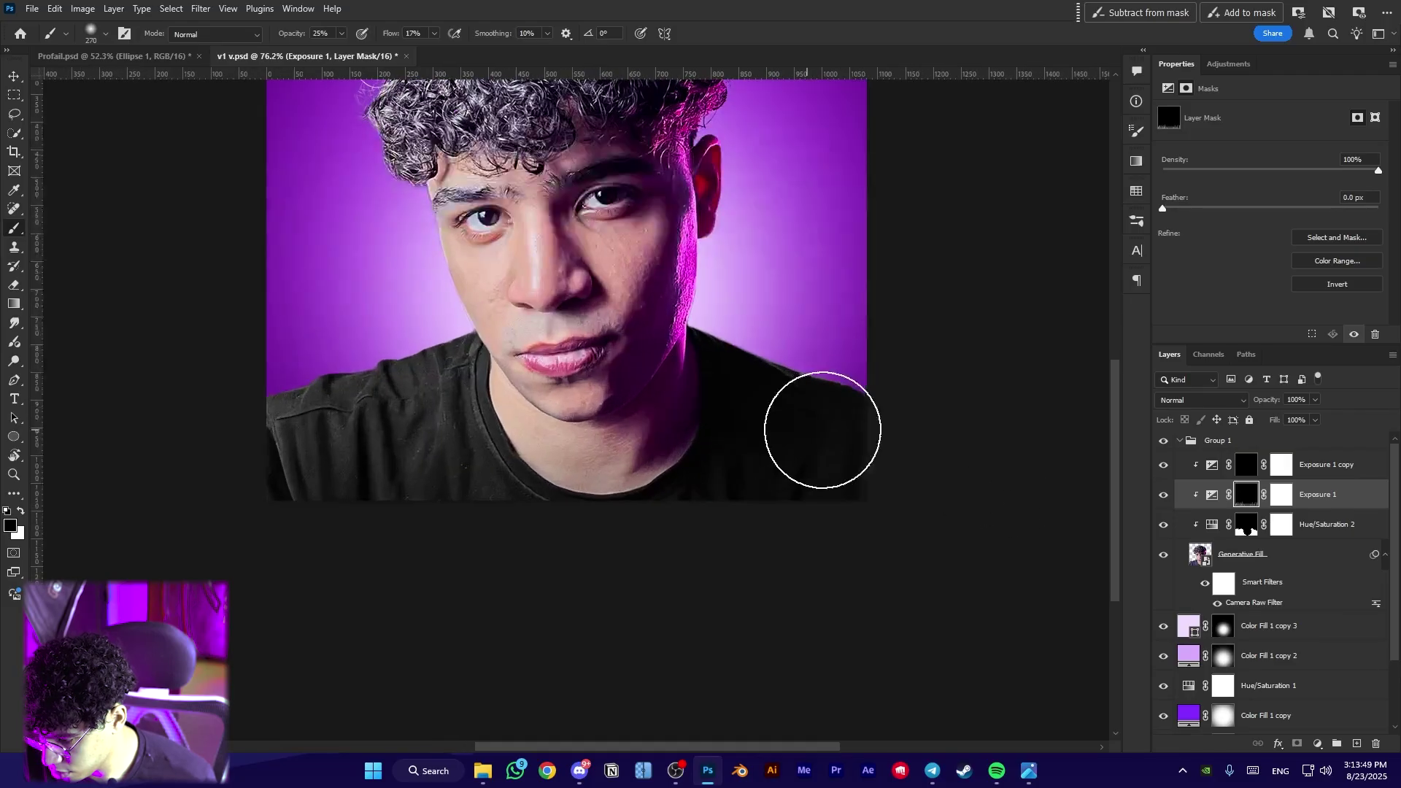
Try broad 270 px brush strokes on the Exposure 1 mask over the T-shirt, and compare the shirt with and without Exposure 1
{"action": "key", "text": "x"}
{"action": "key", "text": "ctrl+z"}
{"action": "key", "text": "x"}
{"action": "key", "text": "x"}
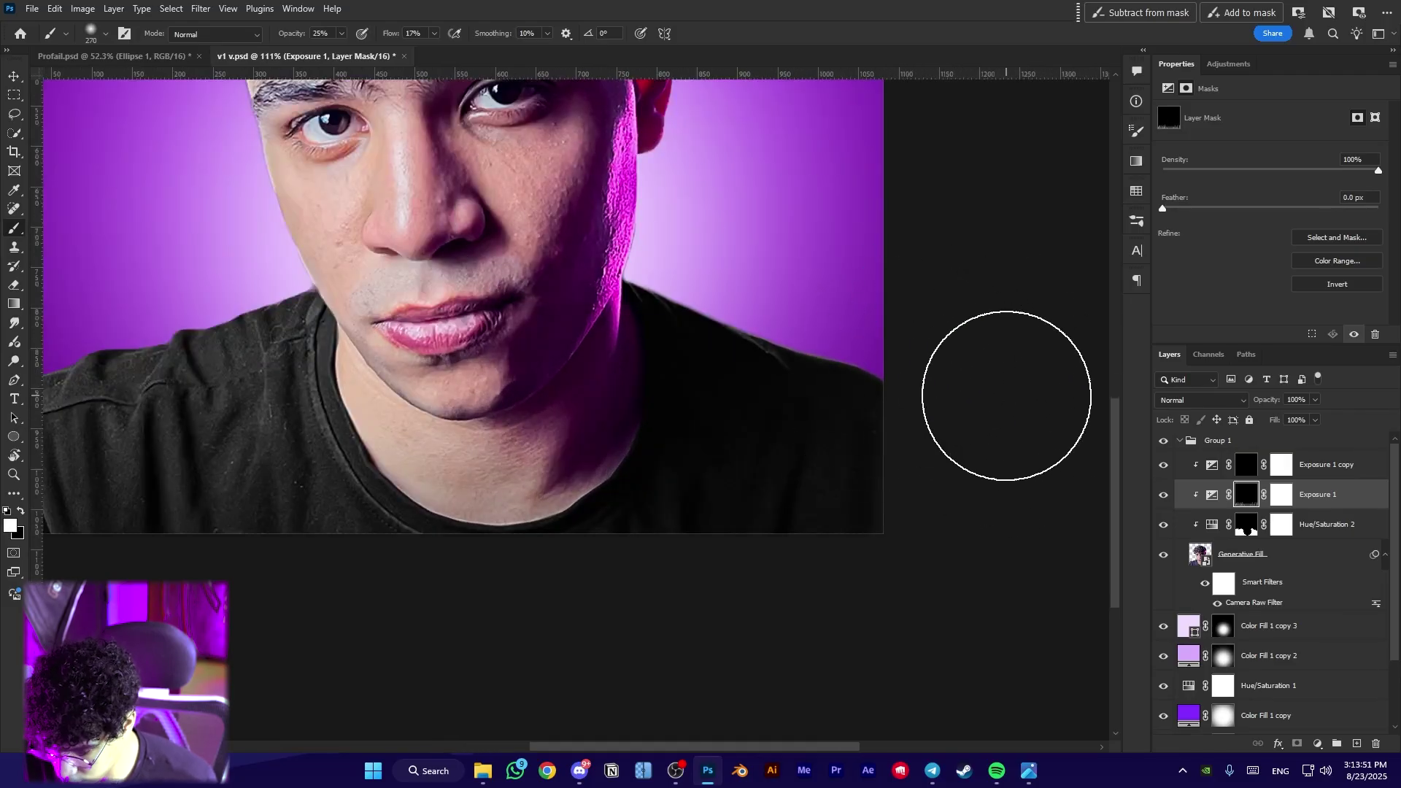
{"action": "key", "text": "x"}
{"action": "scroll", "coordinate": [885, 353], "scroll_direction": "down", "scroll_amount": 3}
{"action": "scroll", "coordinate": [891, 344], "scroll_direction": "up", "scroll_amount": 8}
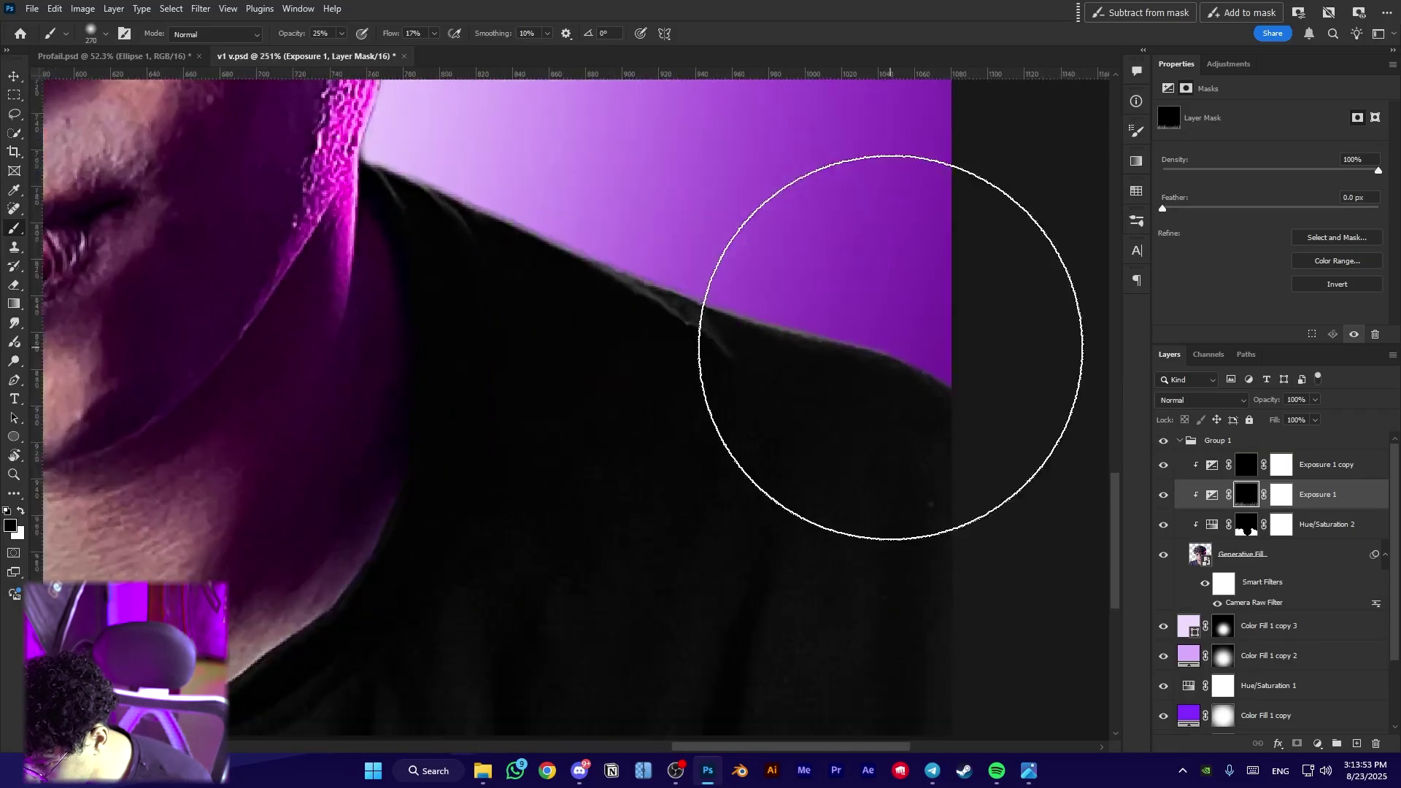
{"action": "scroll", "coordinate": [718, 322], "scroll_direction": "down", "scroll_amount": 4}
{"action": "scroll", "coordinate": [718, 323], "scroll_direction": "down", "scroll_amount": 5}
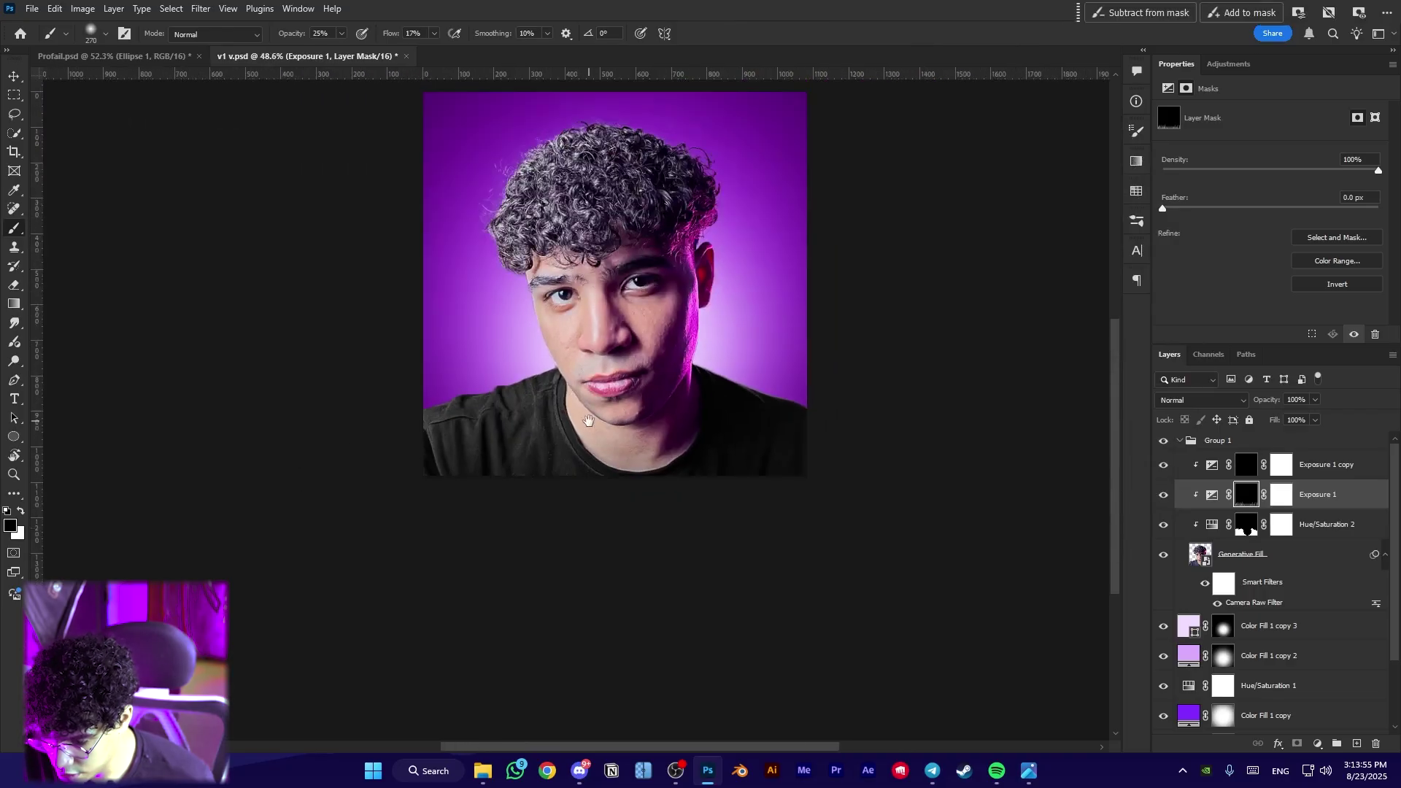
{"action": "scroll", "coordinate": [410, 414], "scroll_direction": "up", "scroll_amount": 2}
{"action": "scroll", "coordinate": [410, 413], "scroll_direction": "up", "scroll_amount": 3}
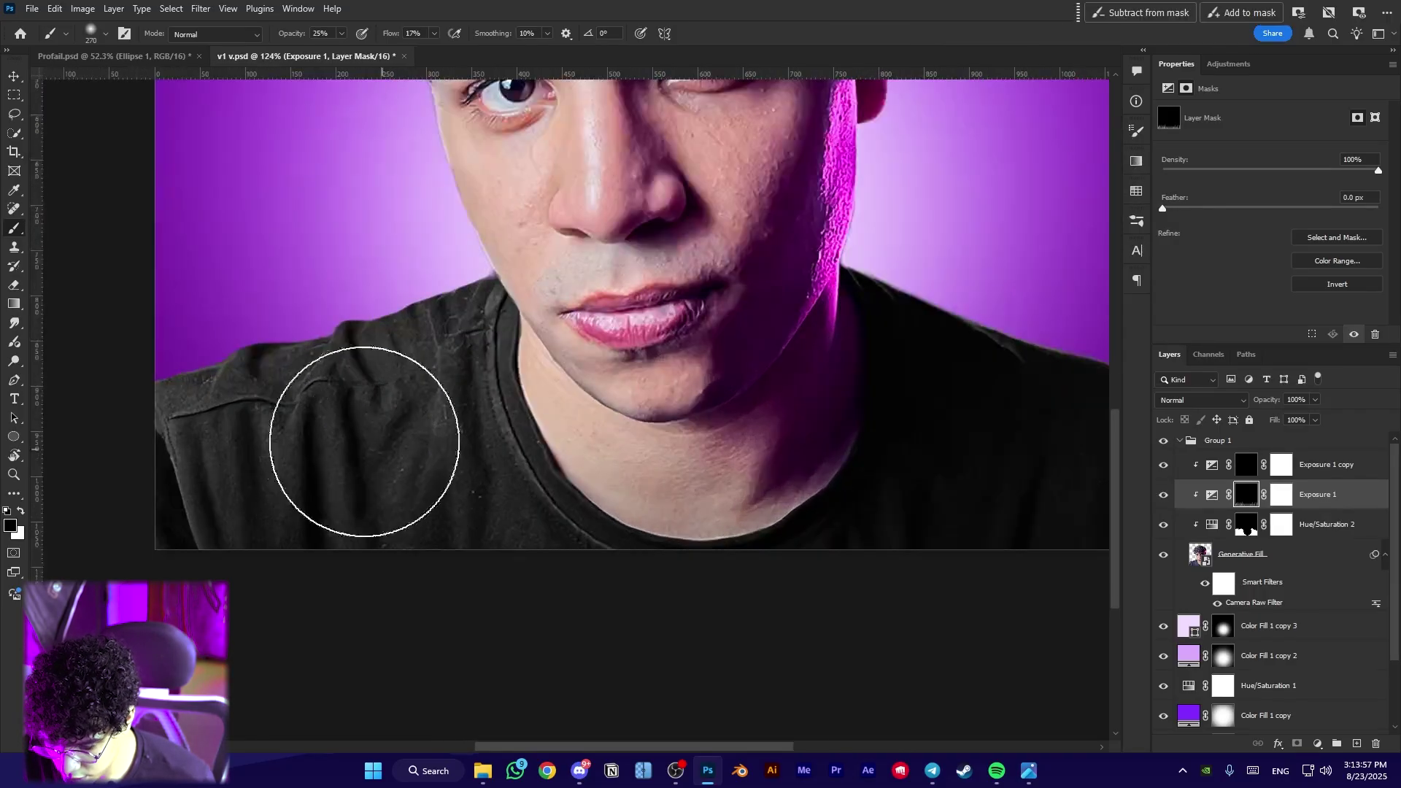
{"action": "left_click", "coordinate": [1162, 495]}
{"action": "left_click", "coordinate": [1162, 496]}
Soften the fold shading on the T-shirt's shoulder using a much smaller black brush on the Exposure 1 mask
{"action": "key", "text": "["}
{"action": "key", "text": "["}
{"action": "key", "text": "["}
{"action": "key", "text": "["}
{"action": "key", "text": "["}
{"action": "key", "text": "["}
{"action": "key", "text": "["}
{"action": "key", "text": "["}
{"action": "scroll", "coordinate": [364, 400], "scroll_direction": "down", "scroll_amount": 2}
{"action": "scroll", "coordinate": [501, 475], "scroll_direction": "up", "scroll_amount": 3}
{"action": "scroll", "coordinate": [292, 431], "scroll_direction": "up", "scroll_amount": 3}
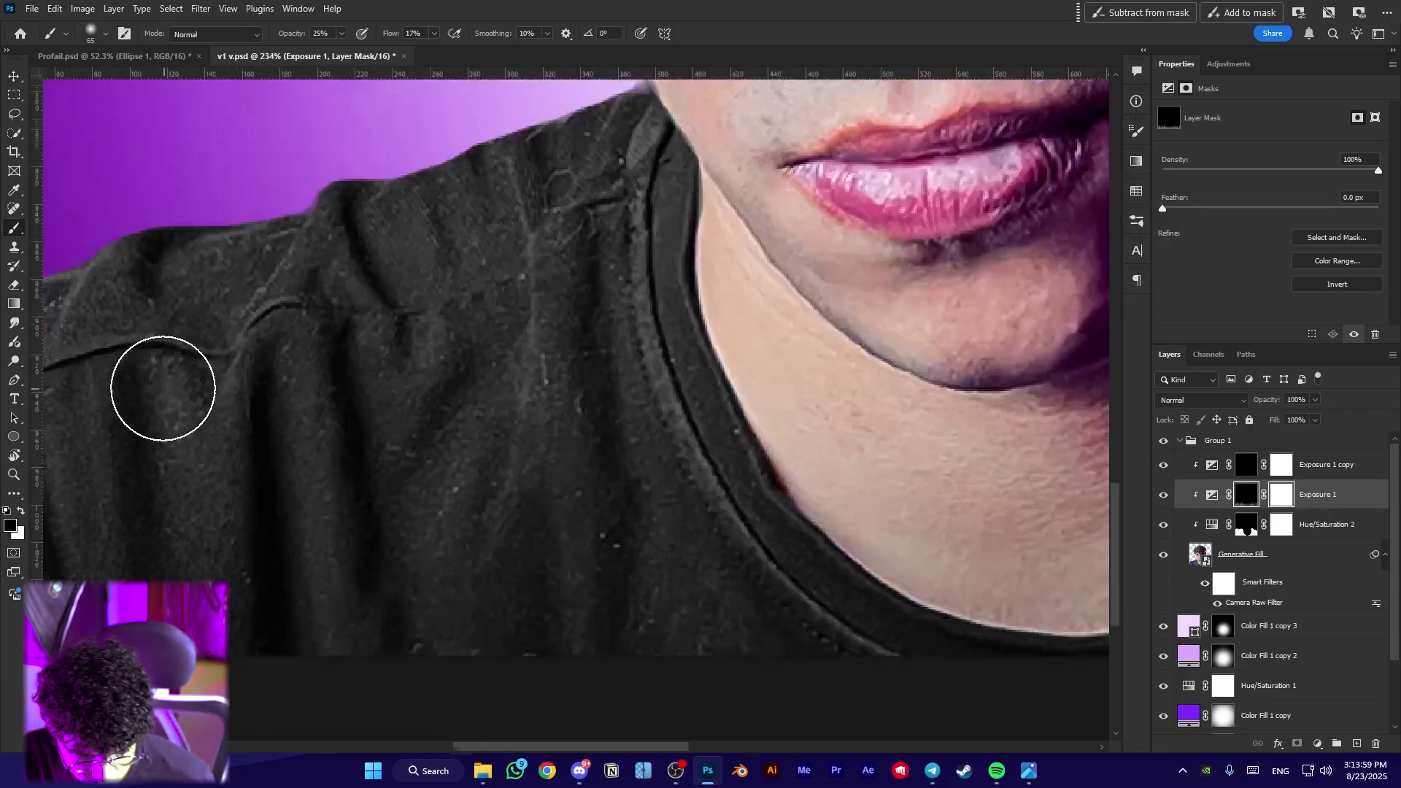
{"action": "scroll", "coordinate": [163, 388], "scroll_direction": "up", "scroll_amount": 1}
{"action": "mouse_move", "coordinate": [421, 451]}
{"action": "left_mouse_down"}
{"action": "mouse_move", "coordinate": [448, 453]}
{"action": "mouse_move", "coordinate": [392, 423]}
{"action": "left_mouse_up"}
{"action": "scroll", "coordinate": [392, 458], "scroll_direction": "down", "scroll_amount": 1}
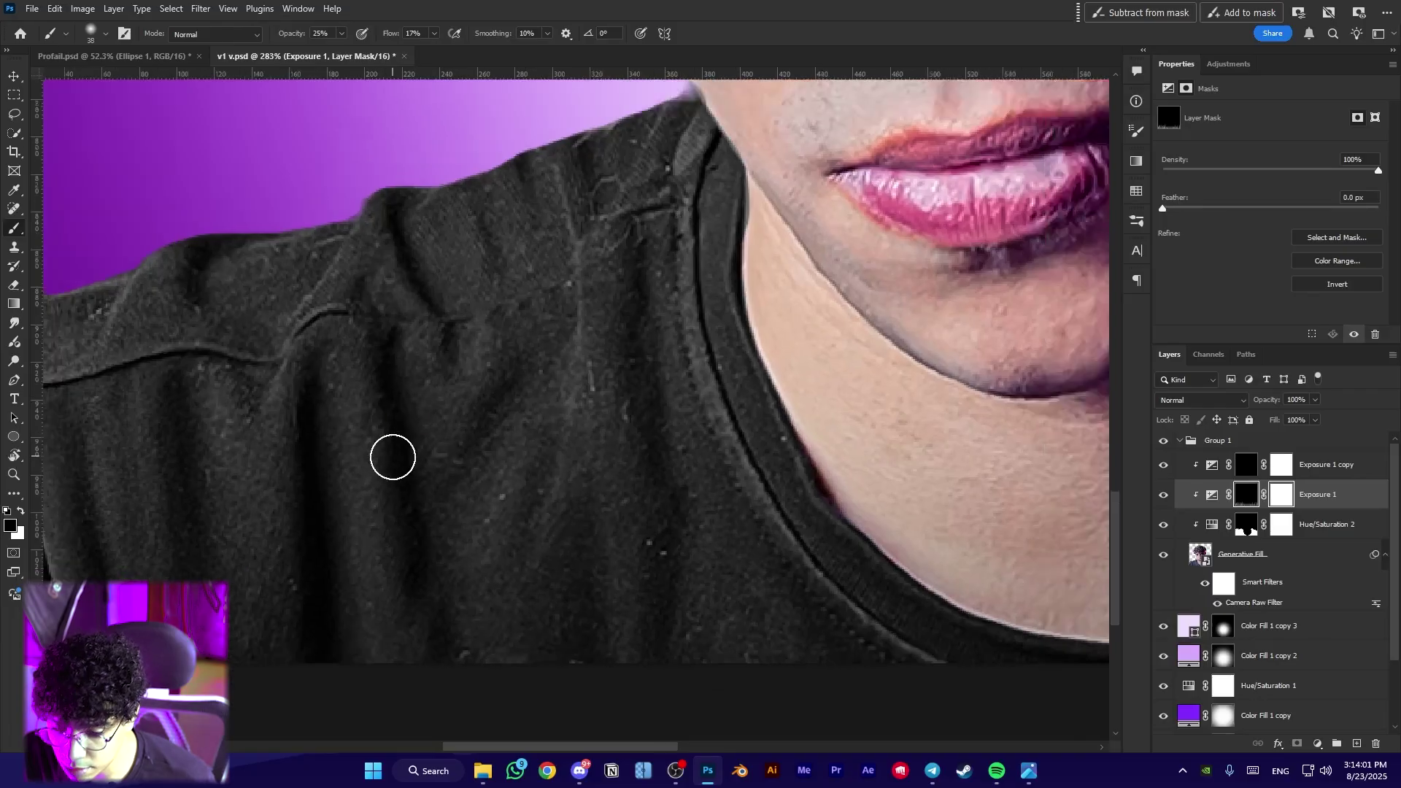
Darken the vertical folds near the sleeve seam with a small white brush at 23% opacity on the Exposure 1 mask
{"action": "scroll", "coordinate": [393, 457], "scroll_direction": "left", "scroll_amount": 5}
{"action": "scroll", "coordinate": [206, 498], "scroll_direction": "up", "scroll_amount": 1}
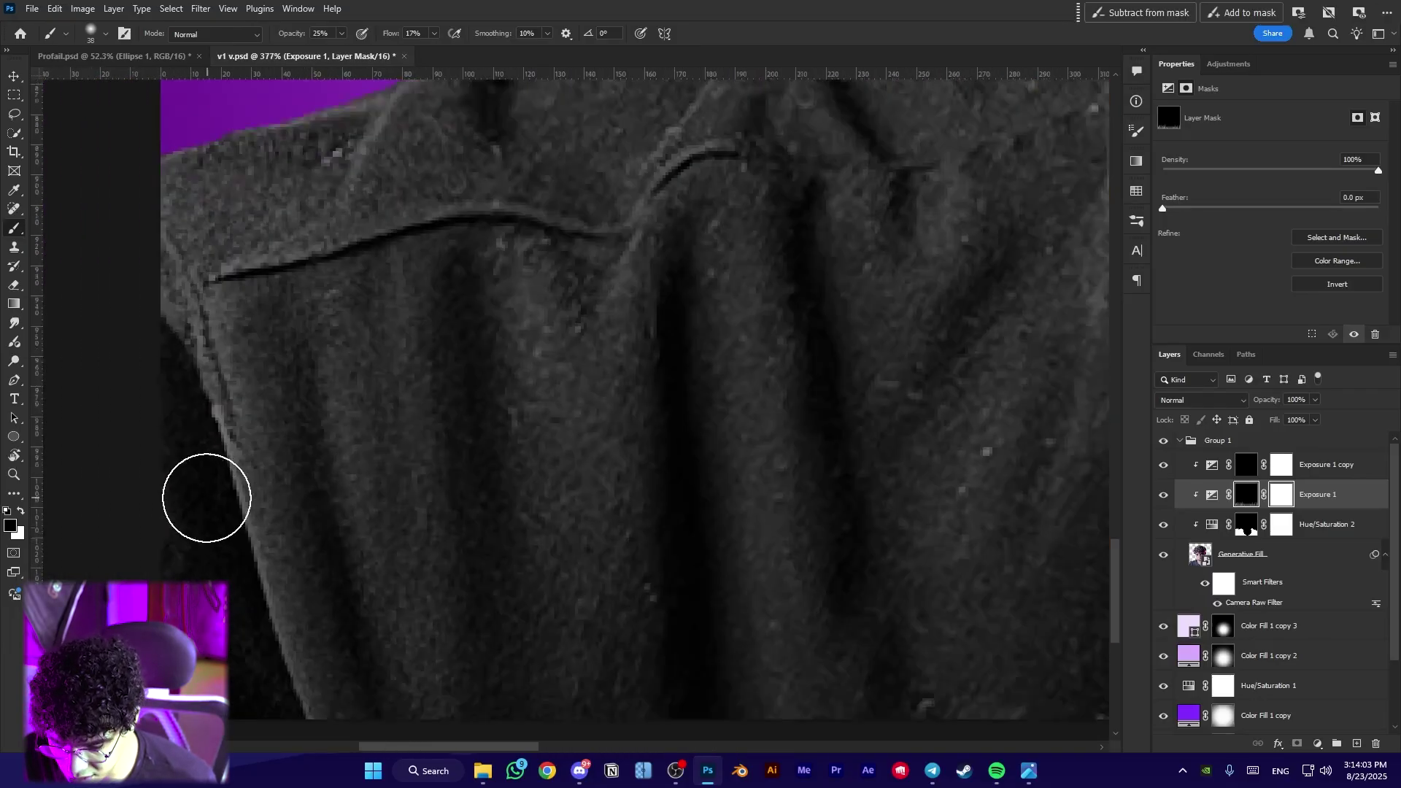
{"action": "scroll", "coordinate": [206, 499], "scroll_direction": "up", "scroll_amount": 1}
{"action": "key", "text": "bracketleft"}
{"action": "key", "text": "x"}
{"action": "scroll", "coordinate": [187, 511], "scroll_direction": "down", "scroll_amount": 2}
{"action": "left_click_drag", "start_coordinate": [194, 566], "coordinate": [174, 538]}
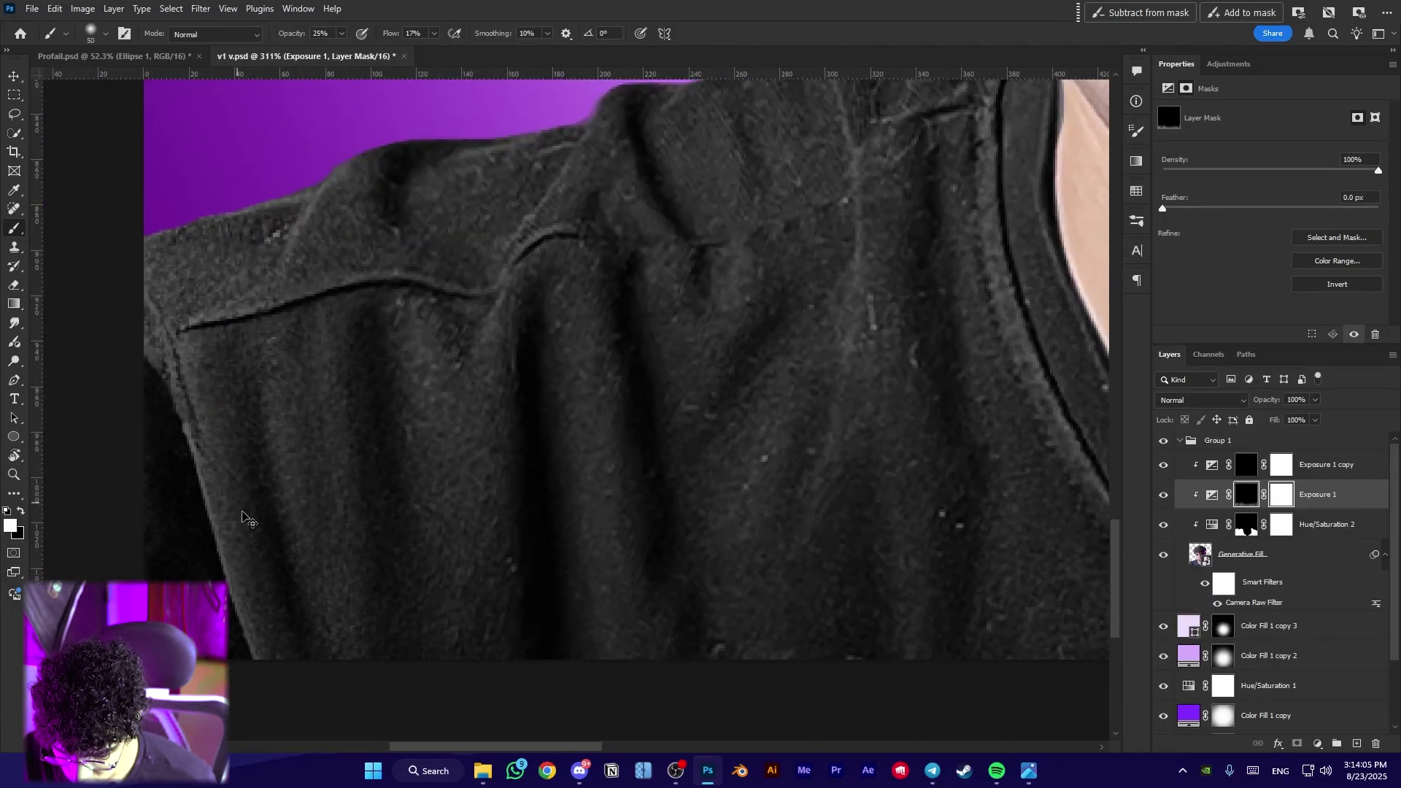
{"action": "left_click_drag", "start_coordinate": [252, 515], "coordinate": [228, 496]}
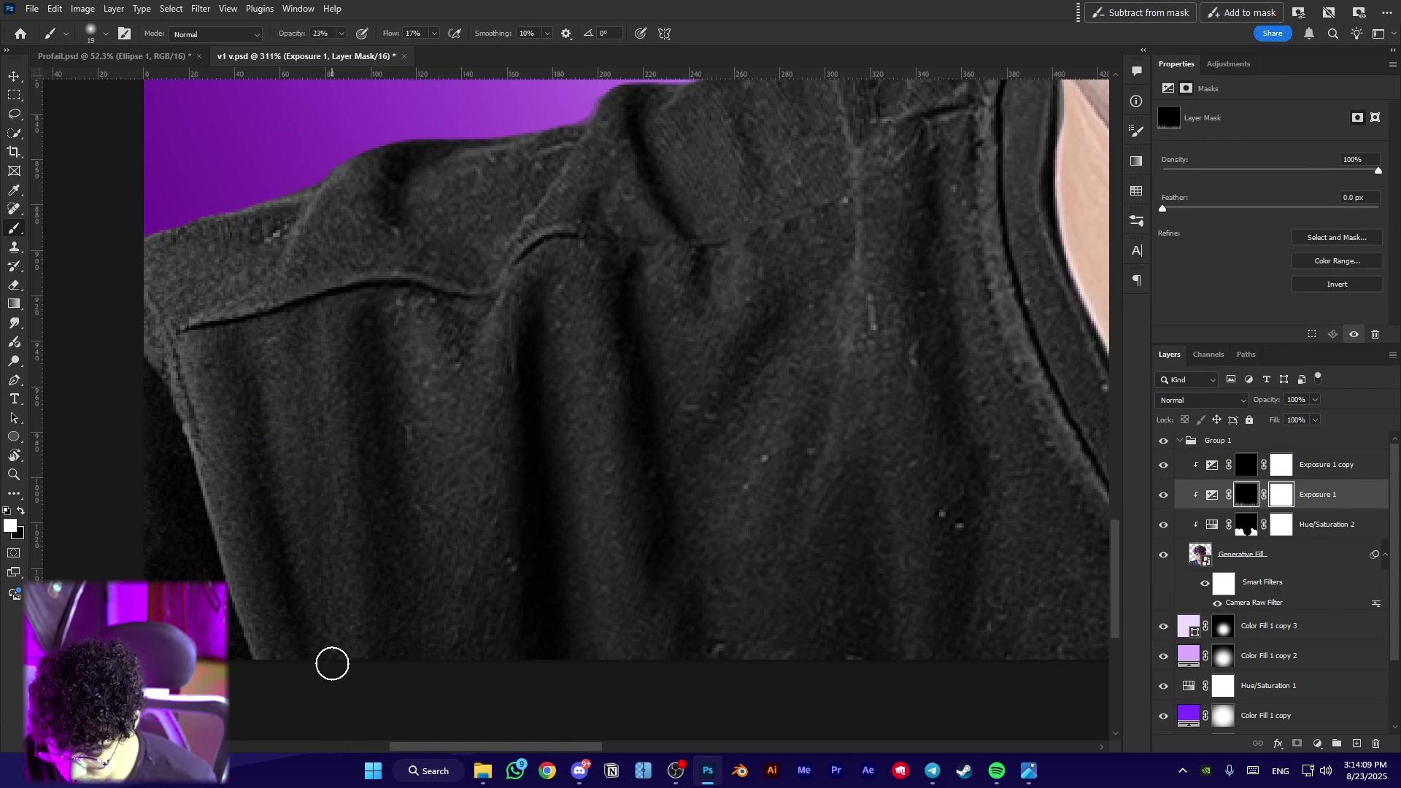
{"action": "right_click", "coordinate": [248, 391], "text": "alt"}
{"action": "left_click_drag", "start_coordinate": [243, 356], "coordinate": [307, 603]}
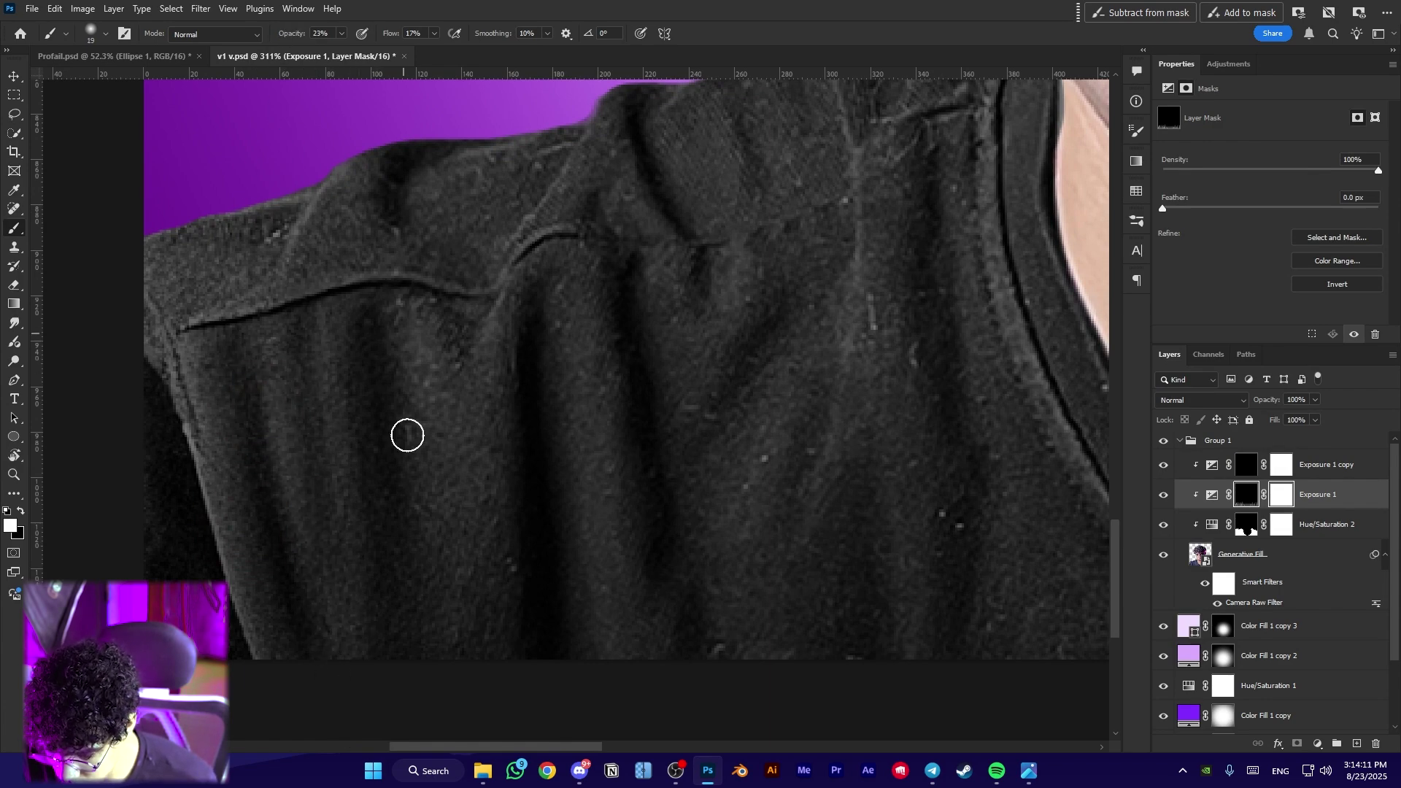
{"action": "left_click_drag", "start_coordinate": [609, 441], "coordinate": [397, 443]}
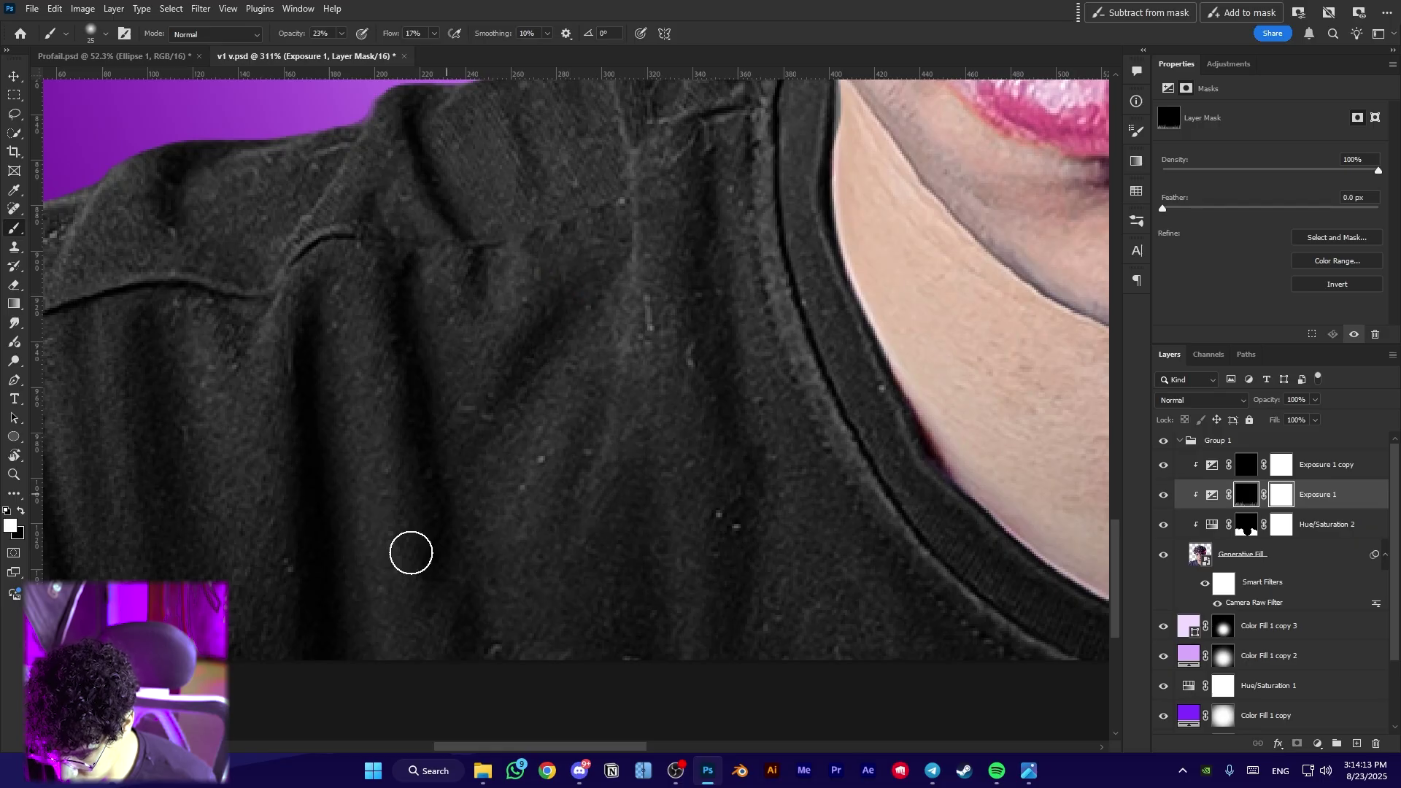
Examine the T-shirt shading and the face across the whole portrait
{"action": "scroll", "coordinate": [590, 359], "scroll_direction": "down", "scroll_amount": 4}
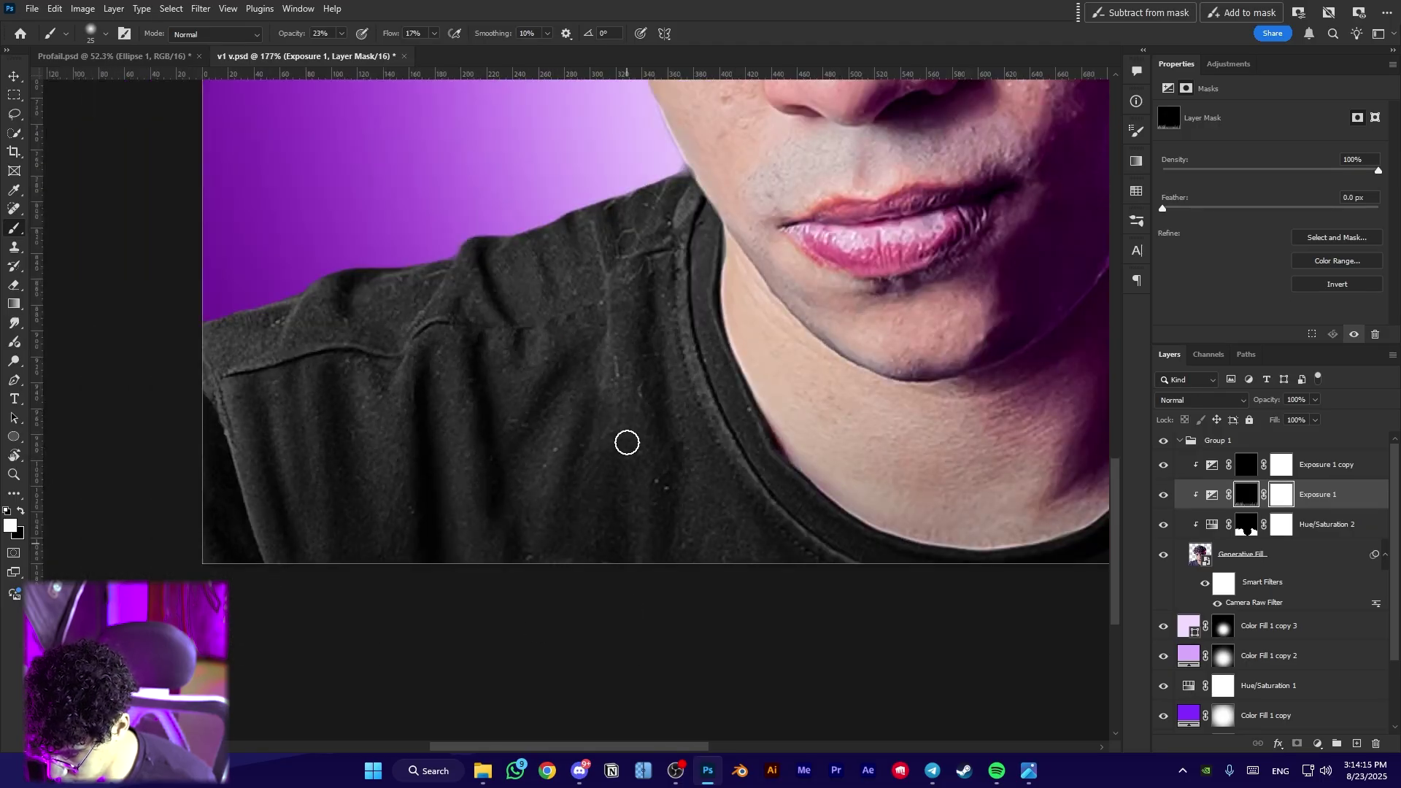
{"action": "scroll", "coordinate": [793, 566], "scroll_direction": "down", "scroll_amount": 7}
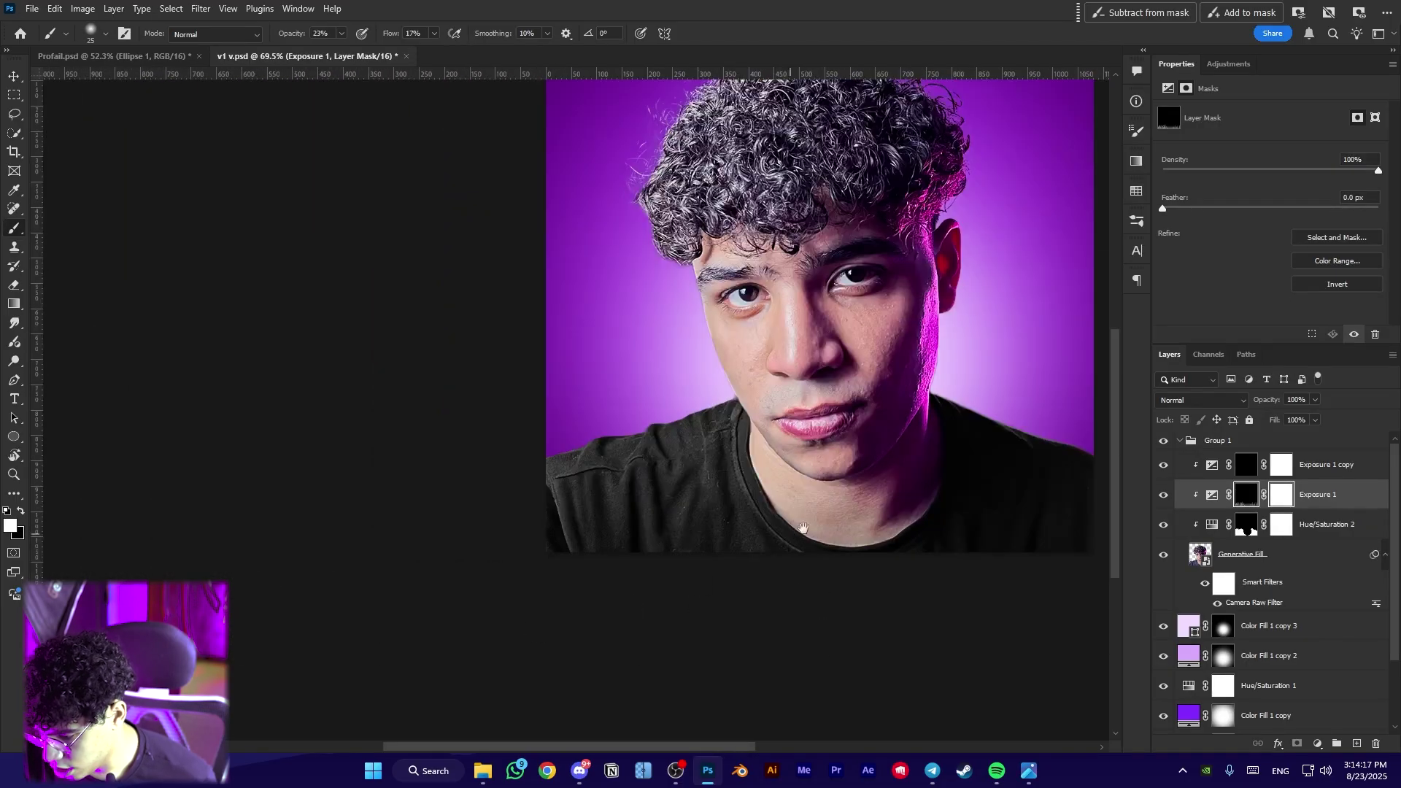
{"action": "left_click_drag", "start_coordinate": [804, 532], "coordinate": [450, 551]}
{"action": "left_click_drag", "start_coordinate": [319, 535], "coordinate": [447, 533]}
{"action": "scroll", "coordinate": [446, 532], "scroll_direction": "up", "scroll_amount": 4}
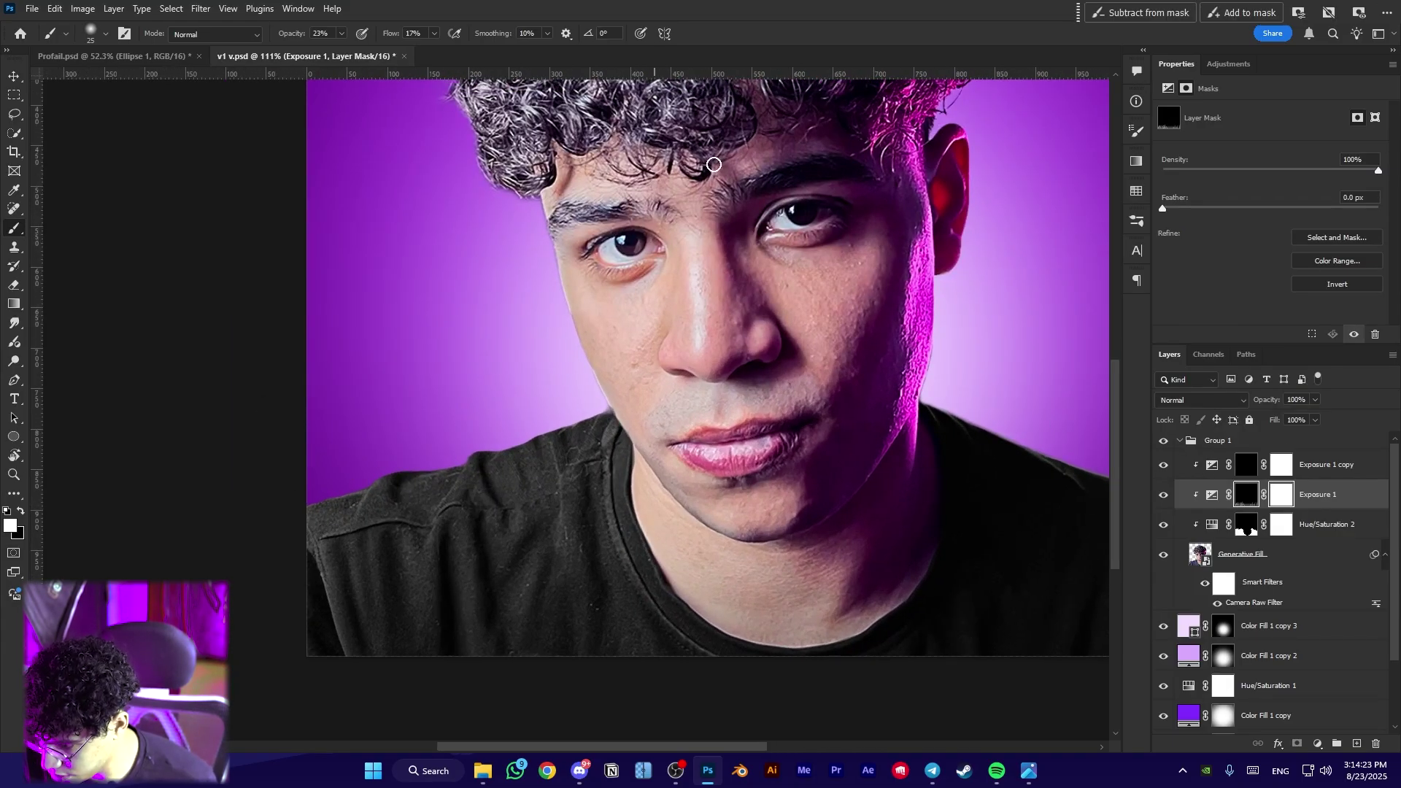
{"action": "left_click_drag", "start_coordinate": [571, 290], "coordinate": [446, 391]}
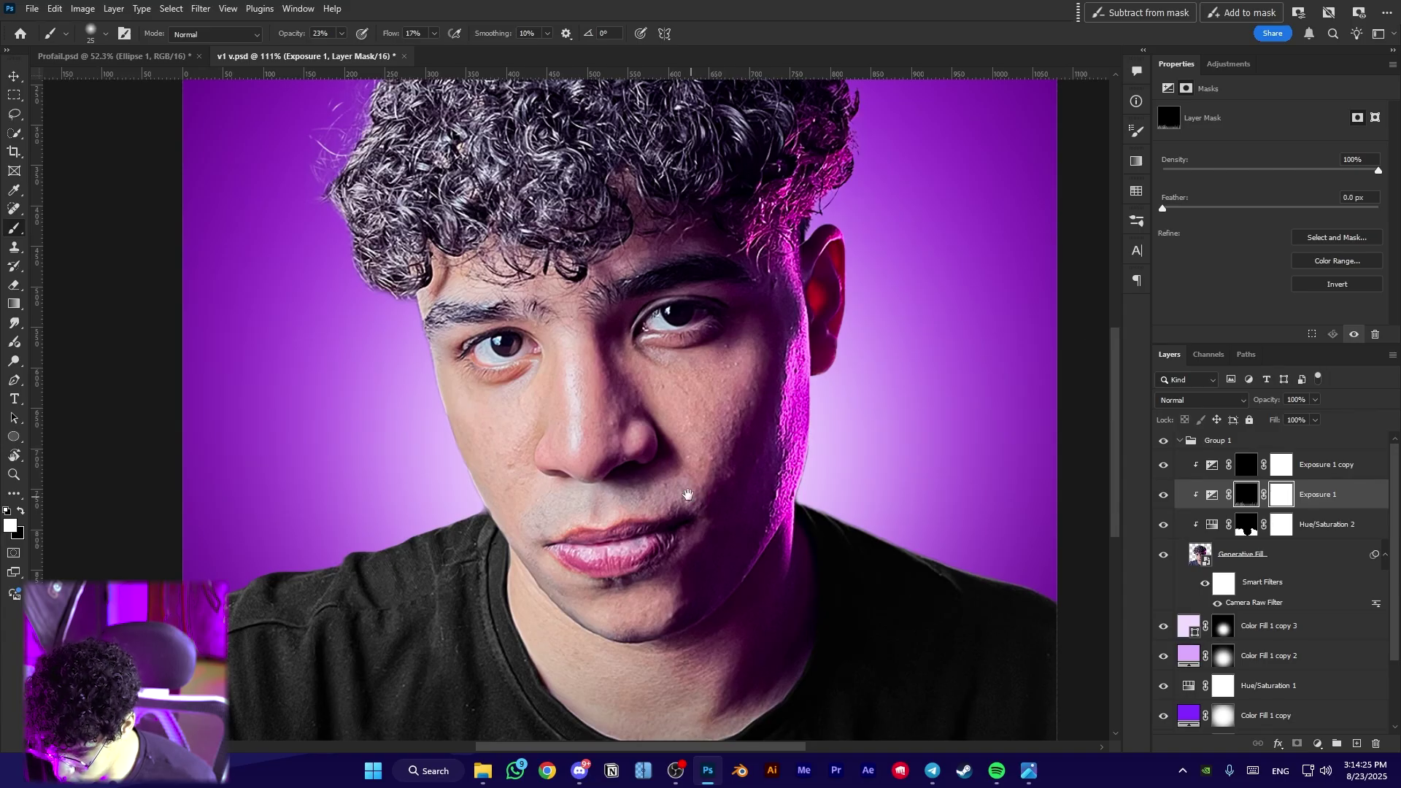
{"action": "left_click_drag", "start_coordinate": [687, 495], "coordinate": [637, 431]}
Select the Generative Fill portrait layer and rasterize it
{"action": "left_click", "coordinate": [15, 78]}
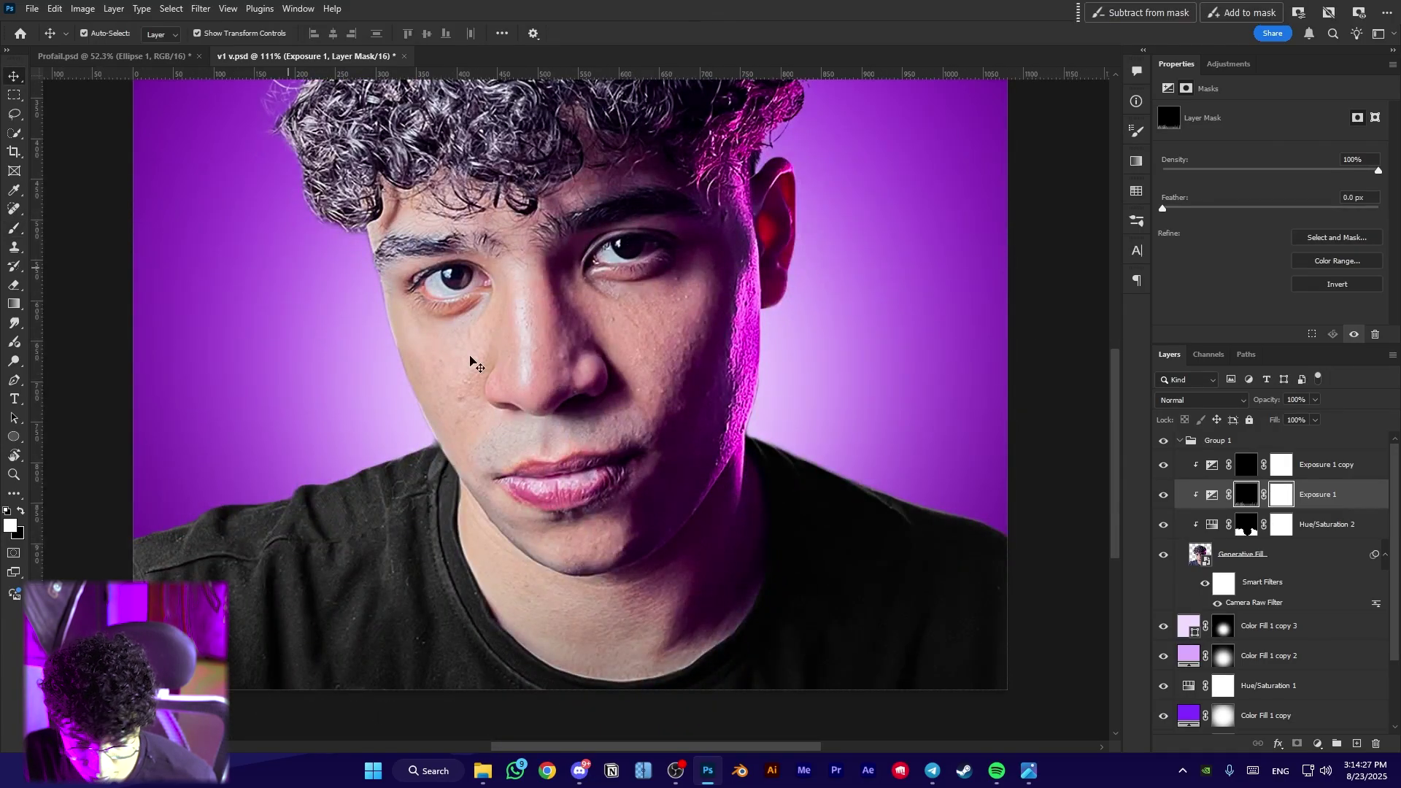
{"action": "left_click", "coordinate": [473, 360]}
{"action": "scroll", "coordinate": [566, 328], "scroll_direction": "up", "scroll_amount": 5}
{"action": "left_click_drag", "start_coordinate": [500, 340], "coordinate": [473, 378]}
{"action": "scroll", "coordinate": [645, 412], "scroll_direction": "down", "scroll_amount": 3}
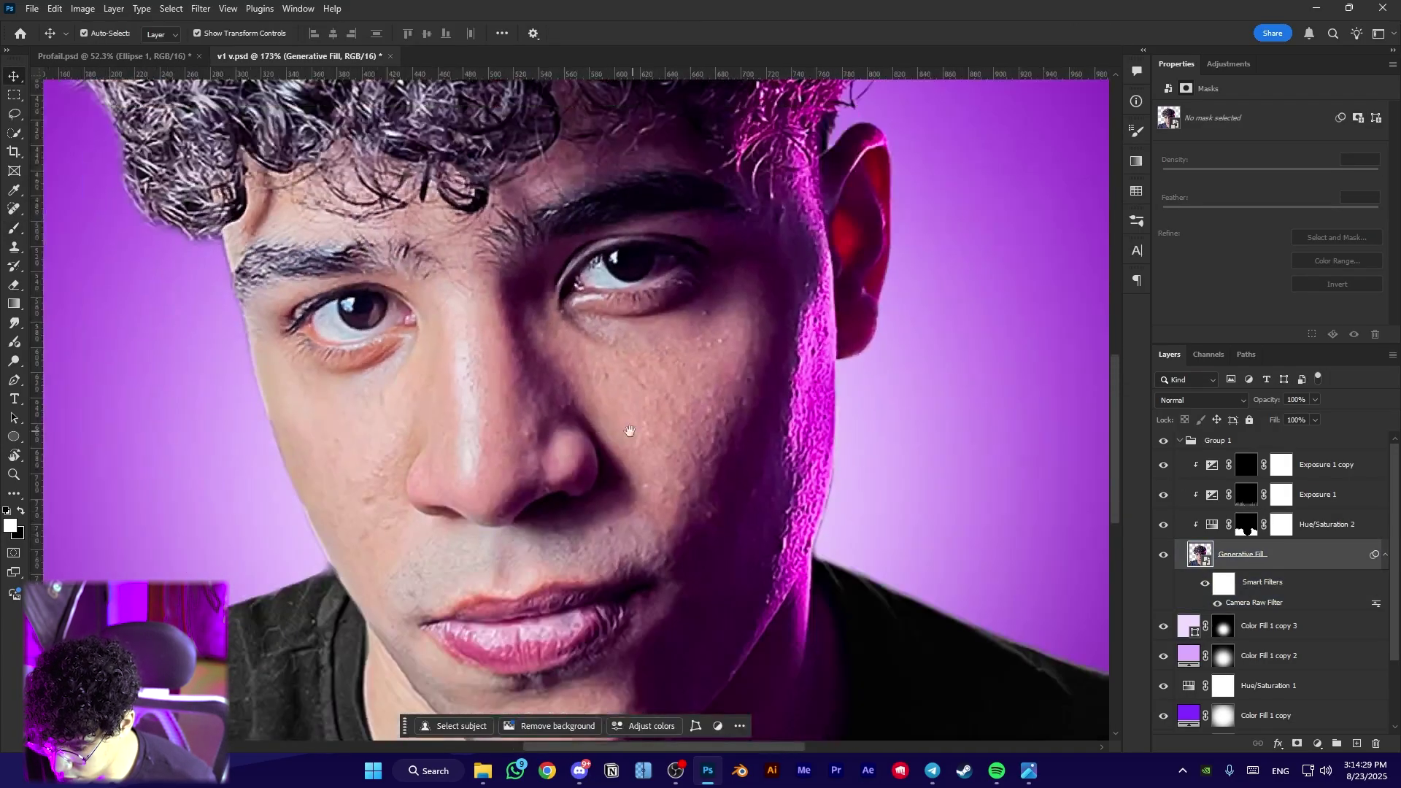
{"action": "right_click", "coordinate": [1275, 552]}
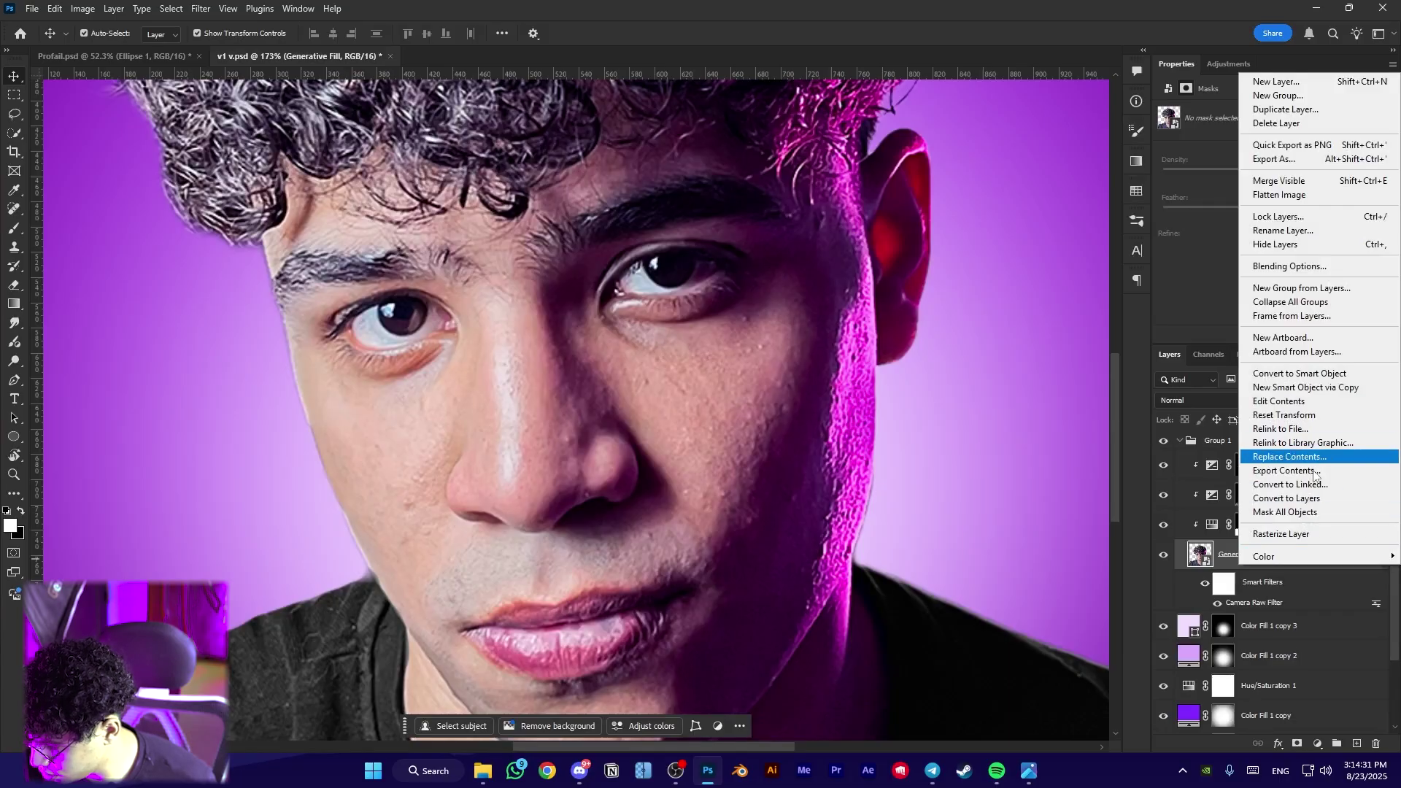
{"action": "left_click", "coordinate": [1284, 534]}
Pick the Spot Healing Brush and inspect the cheek skin and the face outline for flaws
{"action": "scroll", "coordinate": [397, 384], "scroll_direction": "up", "scroll_amount": 3}
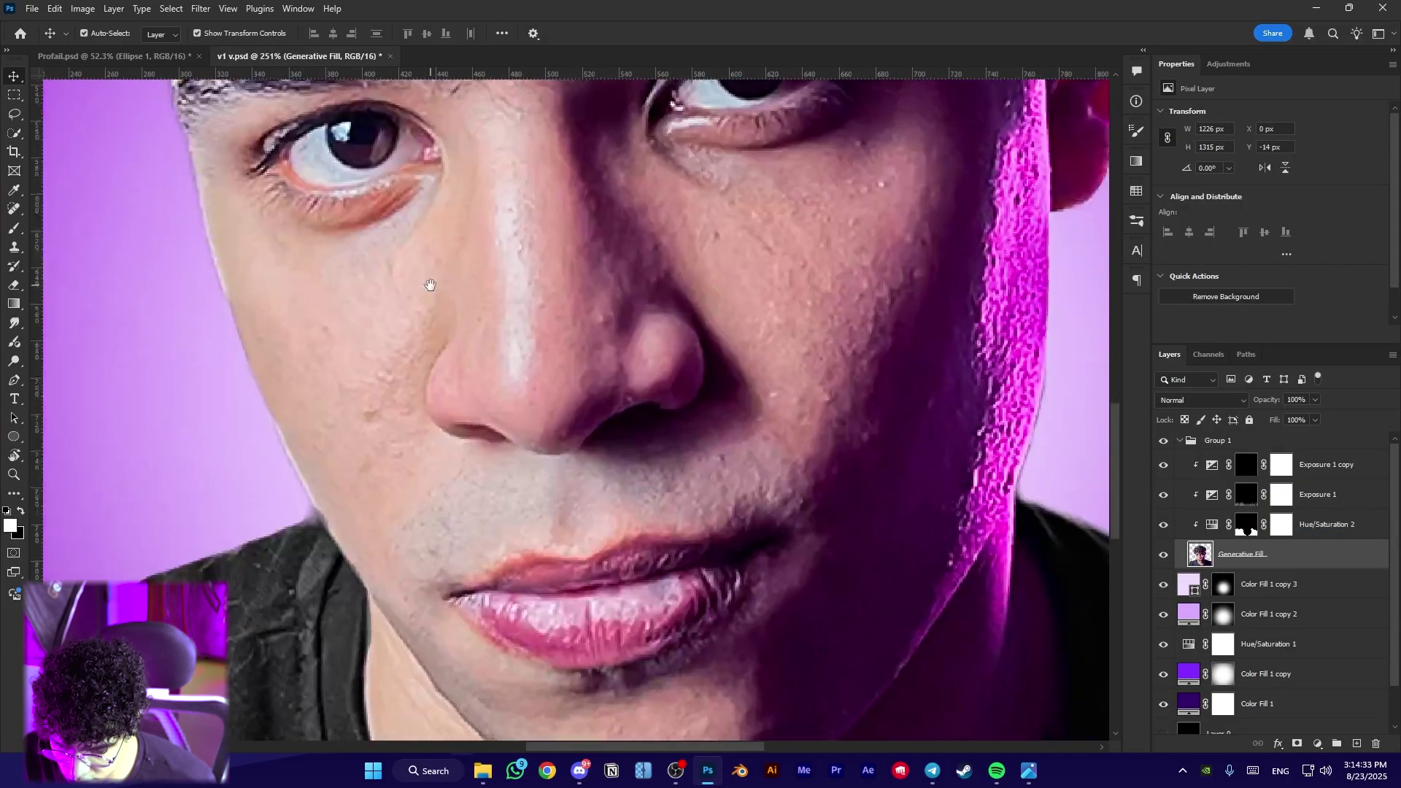
{"action": "left_click", "coordinate": [14, 208]}
{"action": "scroll", "coordinate": [329, 363], "scroll_direction": "up", "scroll_amount": 2}
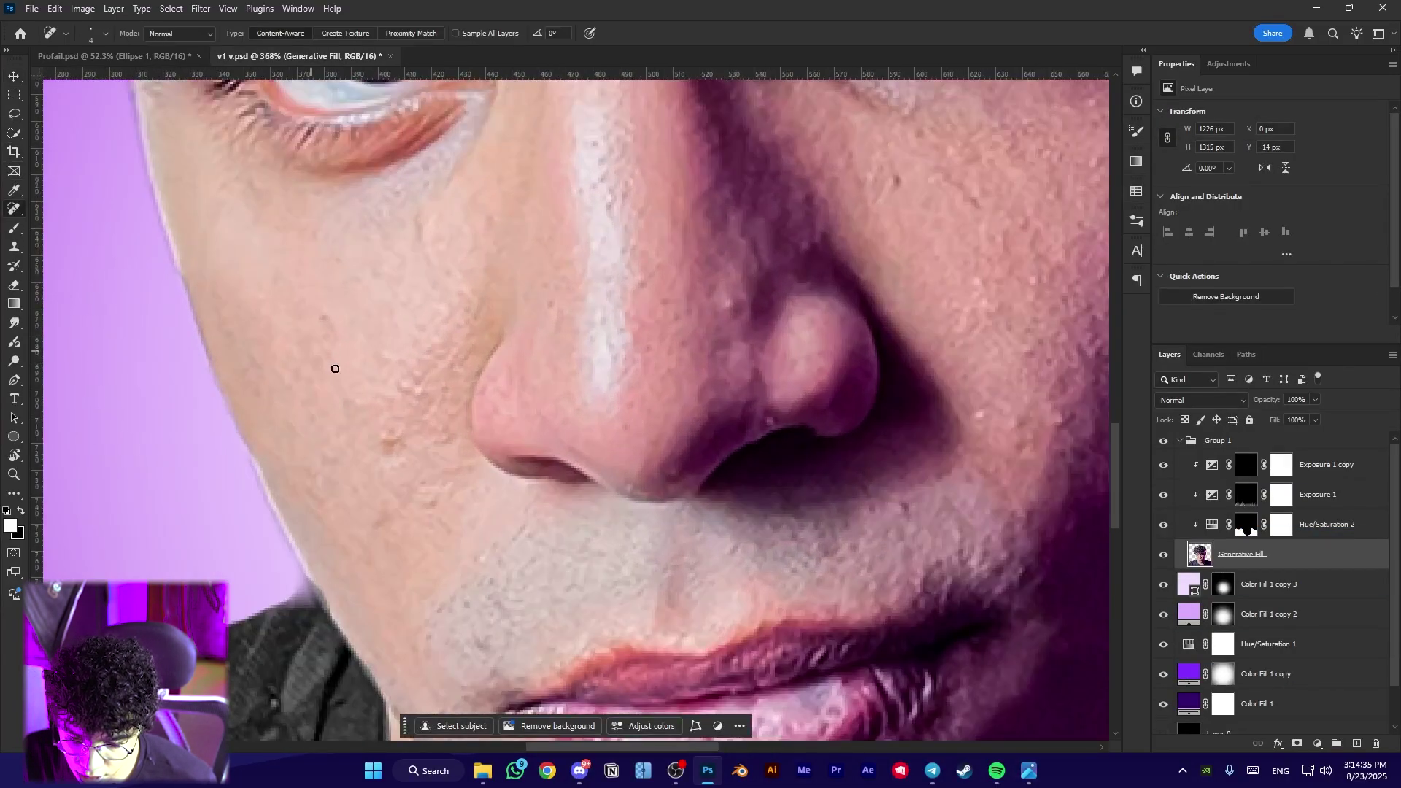
{"action": "scroll", "coordinate": [394, 431], "scroll_direction": "up", "scroll_amount": 4}
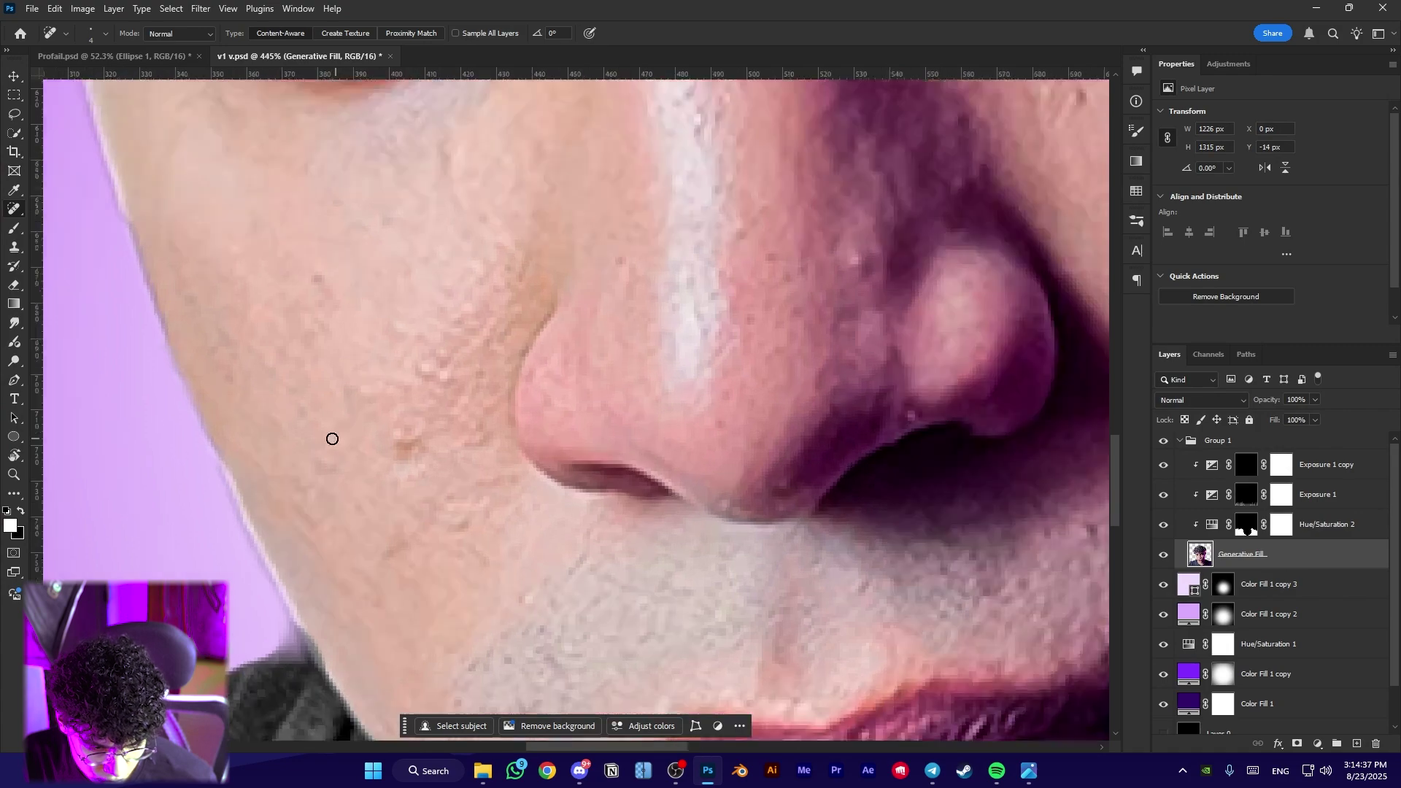
{"action": "scroll", "coordinate": [261, 333], "scroll_direction": "down", "scroll_amount": 5}
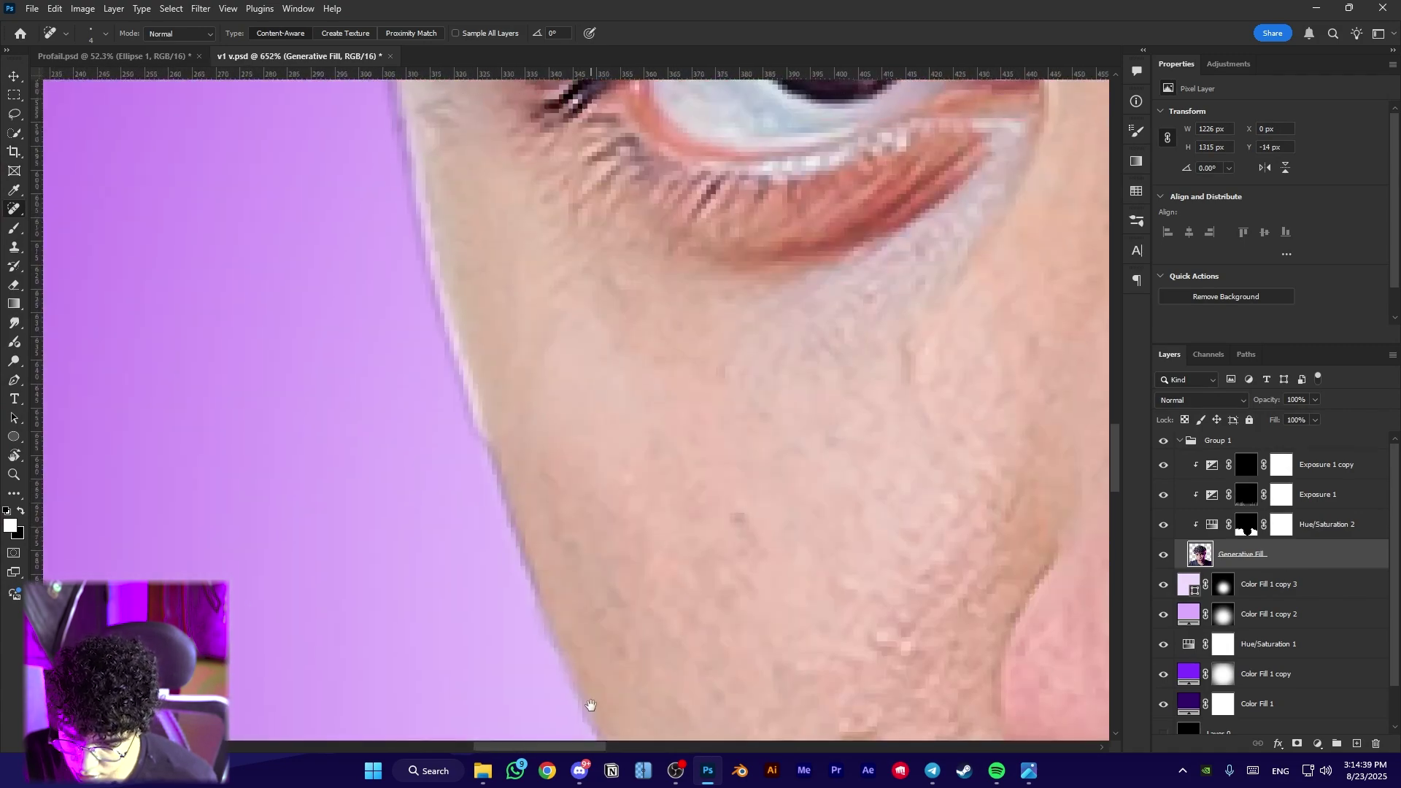
{"action": "scroll", "coordinate": [478, 511], "scroll_direction": "down", "scroll_amount": 2}
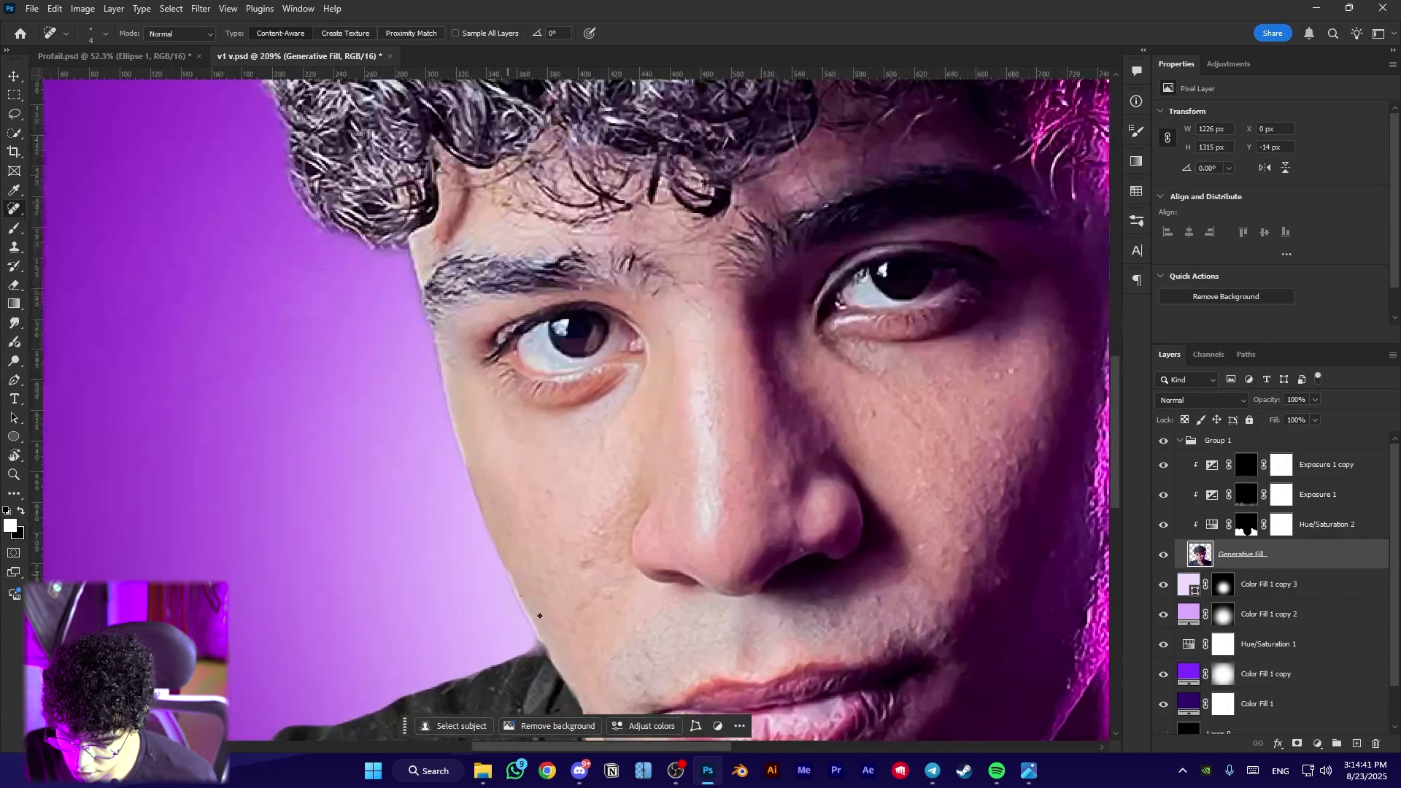
{"action": "scroll", "coordinate": [591, 656], "scroll_direction": "up", "scroll_amount": 3}
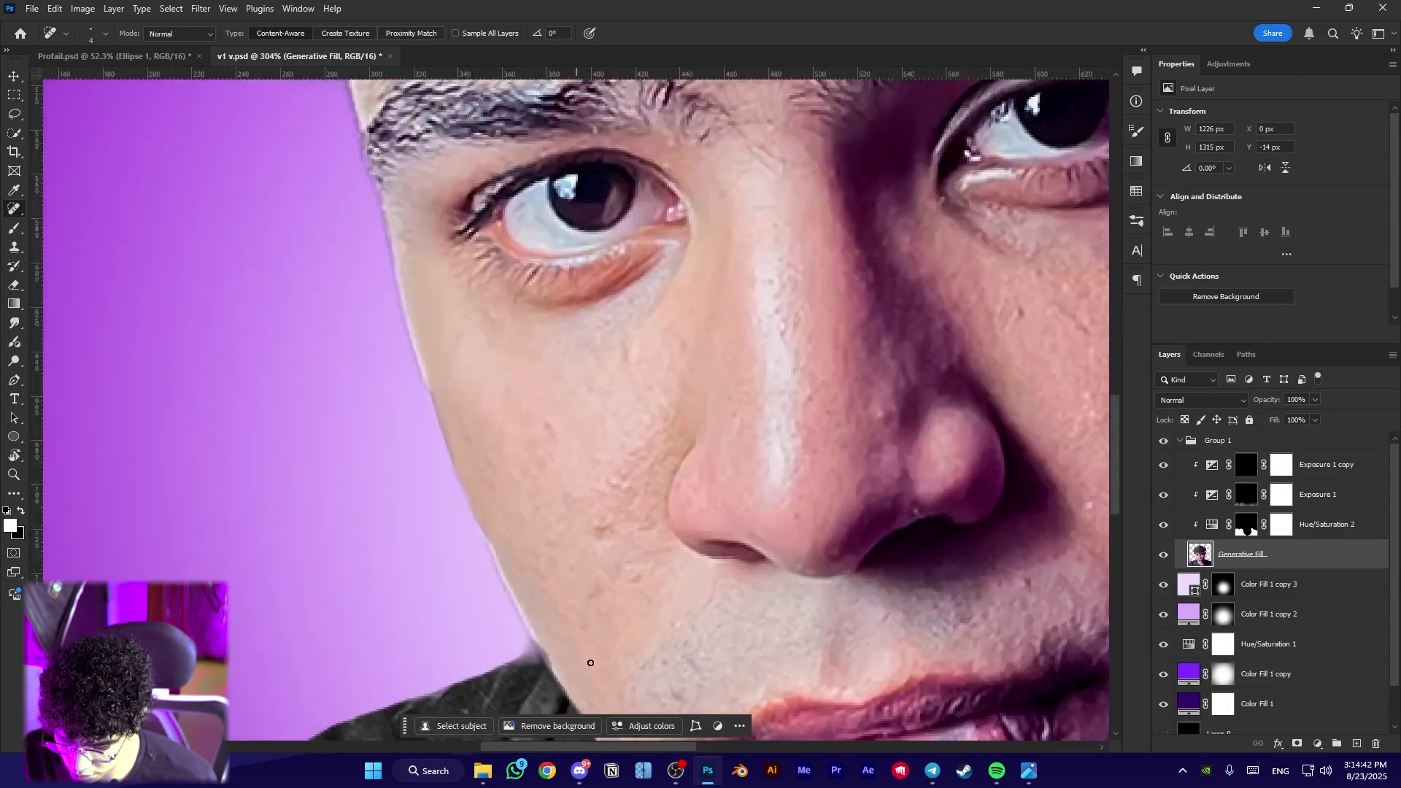
Add a layer mask to the portrait layer and set up a Hard Round brush with 100% hardness, opacity and flow
{"action": "left_click", "coordinate": [1298, 743]}
{"action": "right_click", "coordinate": [550, 402]}
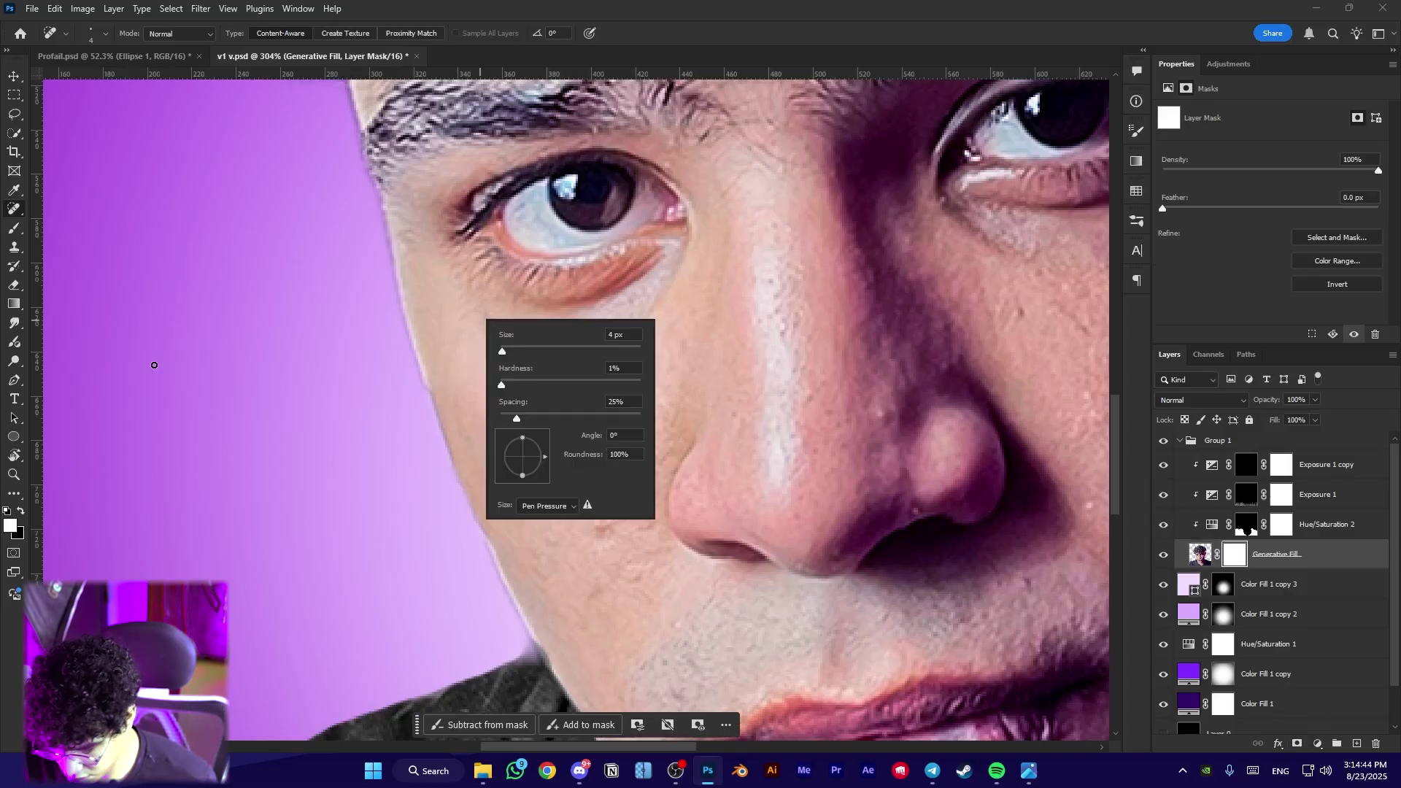
{"action": "left_click", "coordinate": [13, 230]}
{"action": "right_click", "coordinate": [315, 344]}
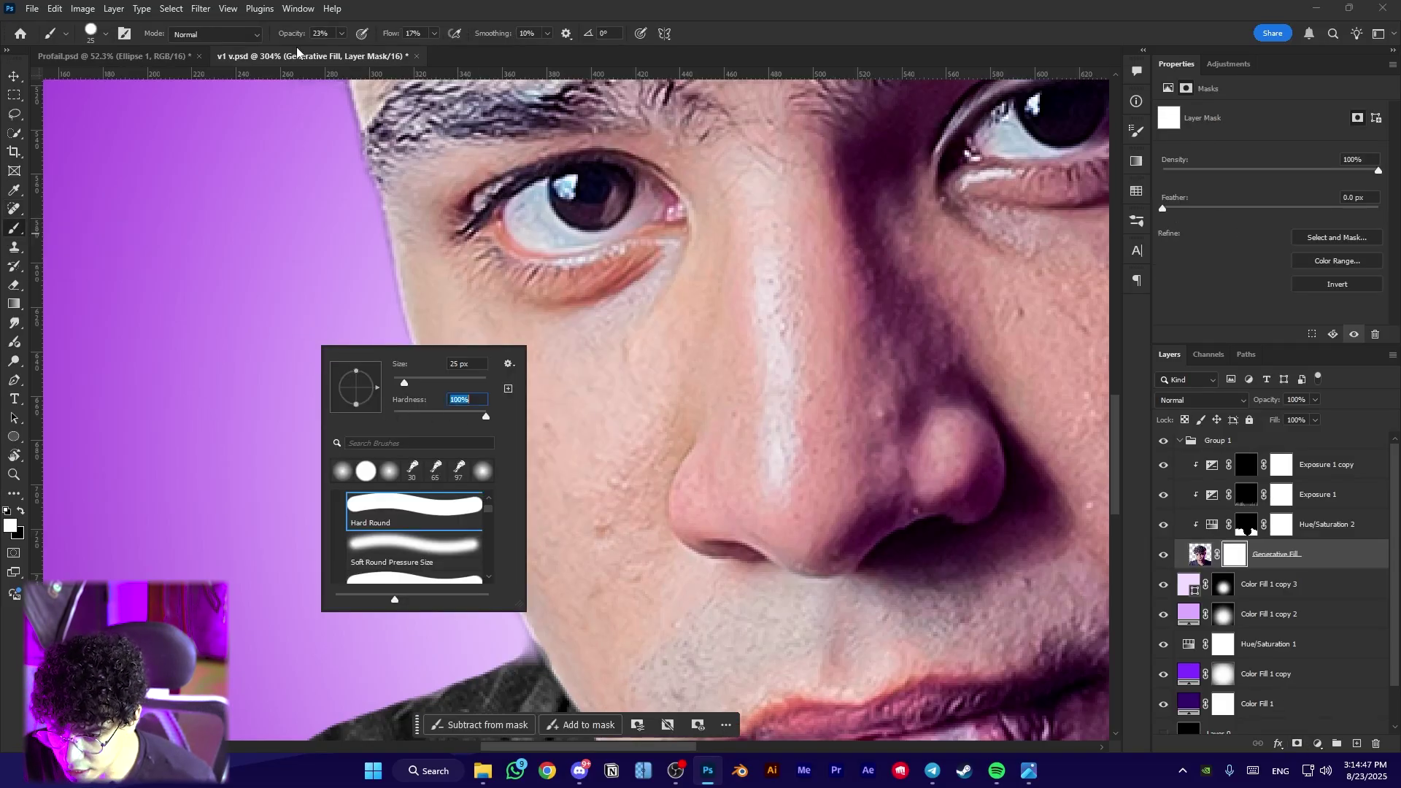
{"action": "left_click_drag", "start_coordinate": [290, 34], "coordinate": [378, 33]}
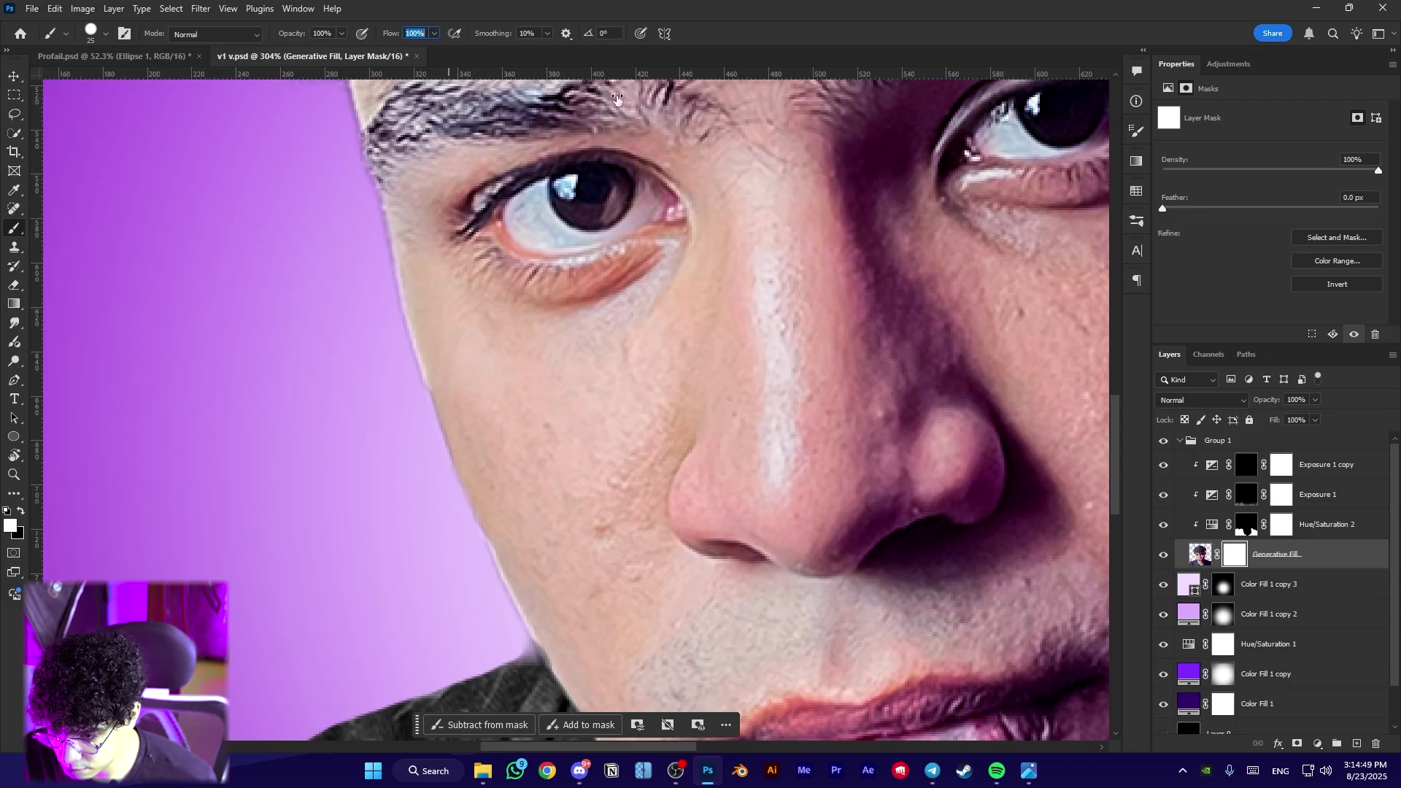
{"action": "right_click", "coordinate": [247, 361]}
Try brushing away the pale fringe along the cheek edge with a small brush, and undo back to before the layer mask
{"action": "left_click", "coordinate": [131, 262]}
{"action": "scroll", "coordinate": [132, 263], "scroll_direction": "down", "scroll_amount": 2}
{"action": "scroll", "coordinate": [556, 547], "scroll_direction": "up", "scroll_amount": 5}
{"action": "mouse_move", "coordinate": [557, 544]}
{"action": "left_mouse_down"}
{"action": "mouse_move", "coordinate": [501, 526]}
{"action": "mouse_move", "coordinate": [525, 531]}
{"action": "left_mouse_up"}
{"action": "scroll", "coordinate": [499, 549], "scroll_direction": "up", "scroll_amount": 4}
{"action": "scroll", "coordinate": [498, 551], "scroll_direction": "up", "scroll_amount": 2}
{"action": "key", "text": "x"}
{"action": "key", "text": "ctrl+z"}
{"action": "key", "text": "x"}
{"action": "key", "text": "ctrl+z"}
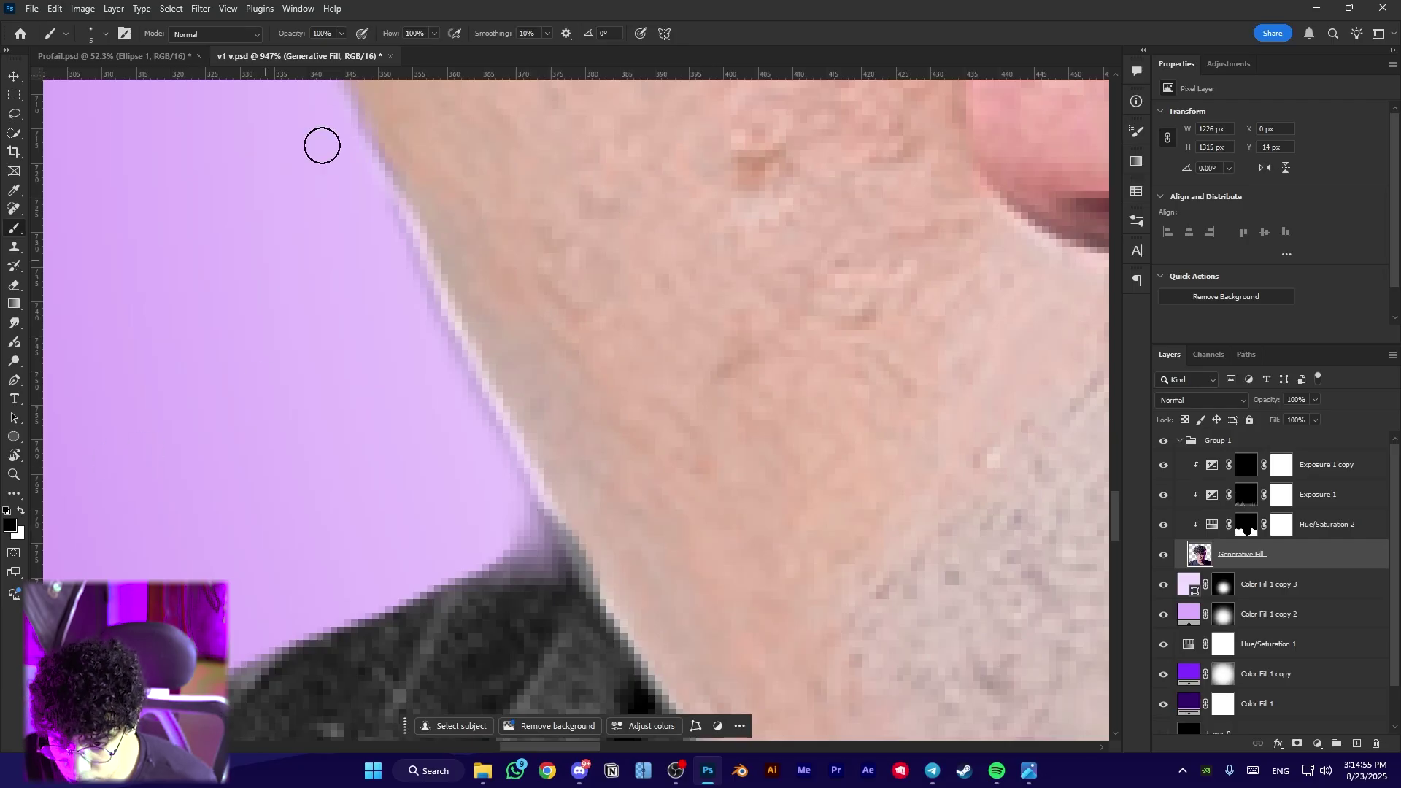
Add a layer mask to the portrait layer and brush away the pale fringe along the cheek edge
{"action": "left_click", "coordinate": [1300, 743]}
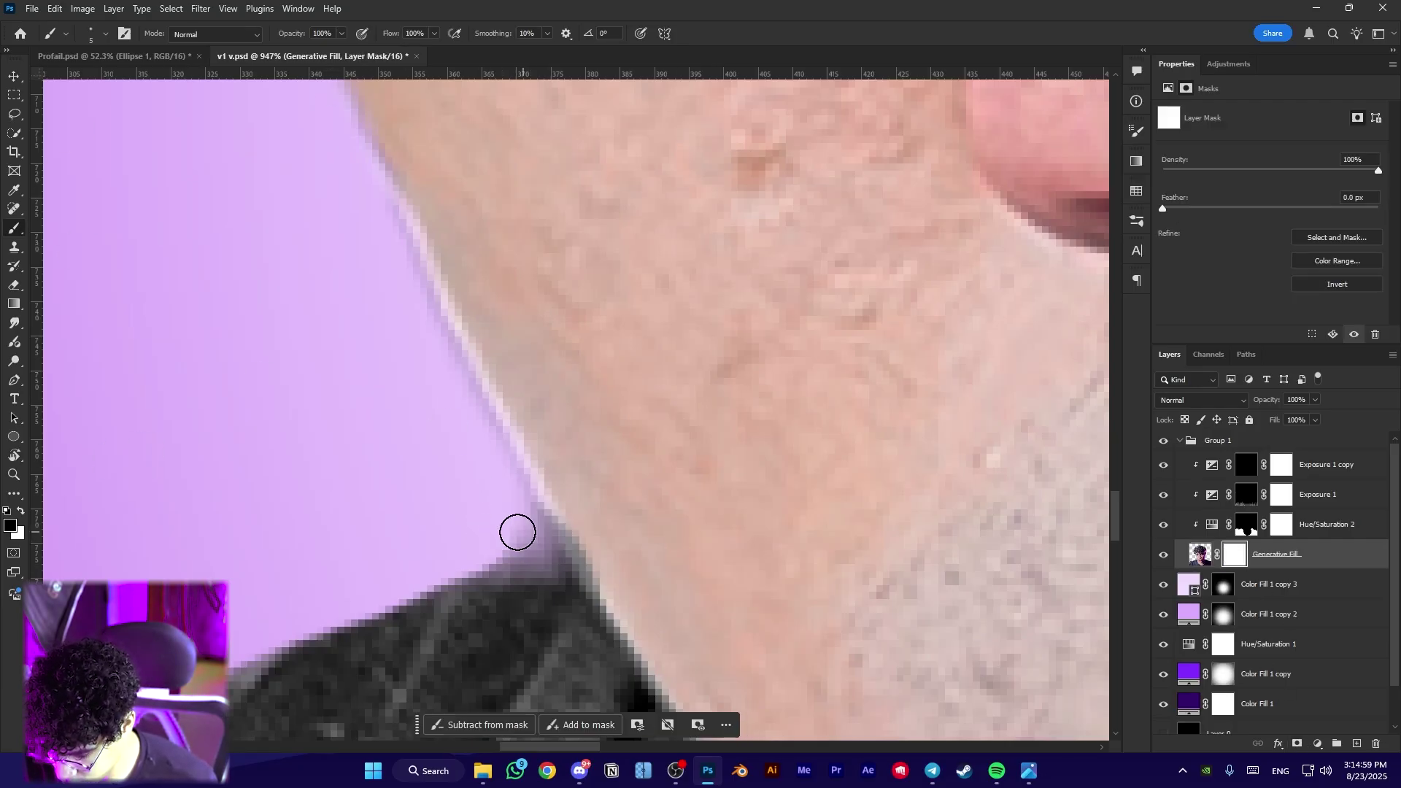
{"action": "mouse_move", "coordinate": [465, 396]}
{"action": "left_mouse_down"}
{"action": "mouse_move", "coordinate": [456, 469]}
{"action": "mouse_move", "coordinate": [525, 648]}
{"action": "left_mouse_up"}
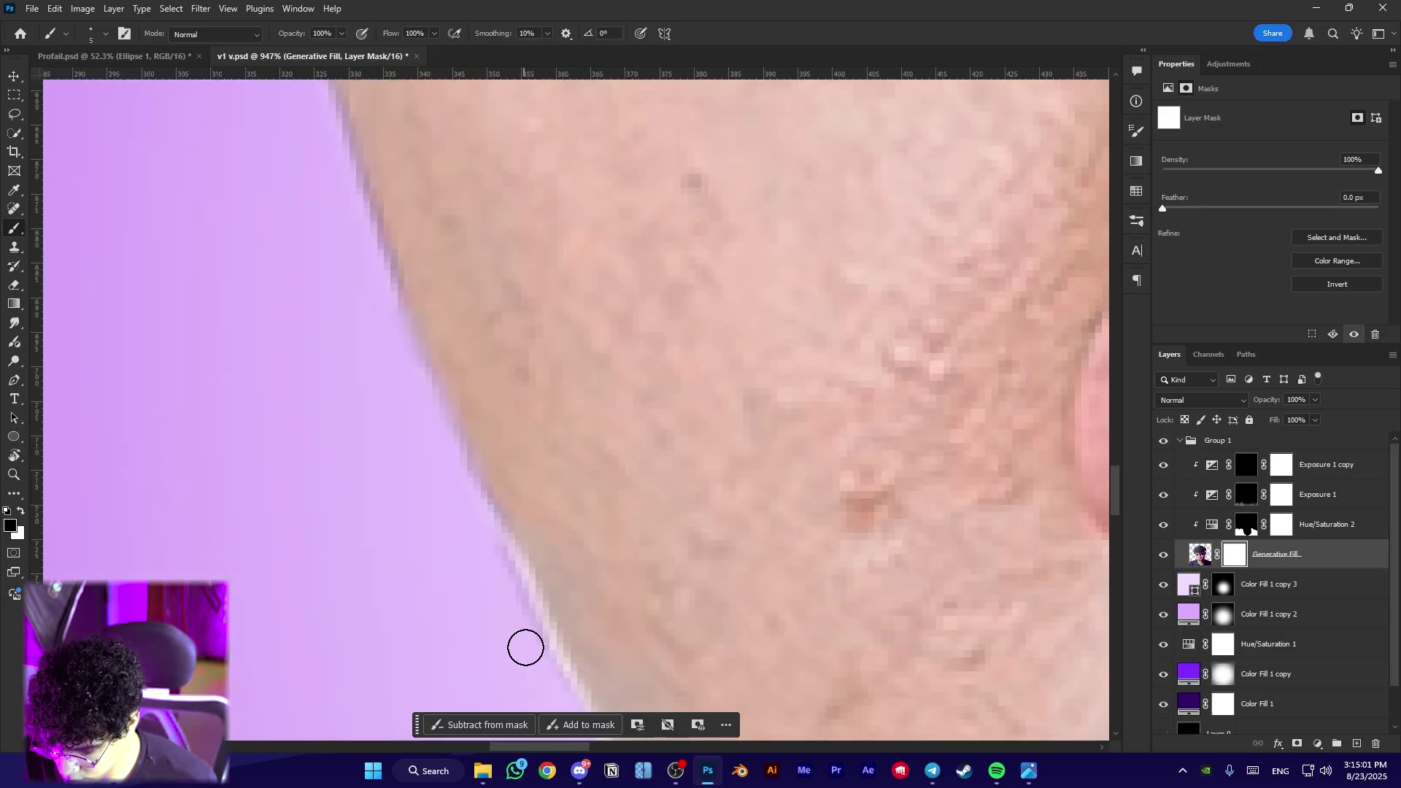
{"action": "scroll", "coordinate": [365, 290], "scroll_direction": "down", "scroll_amount": 5}
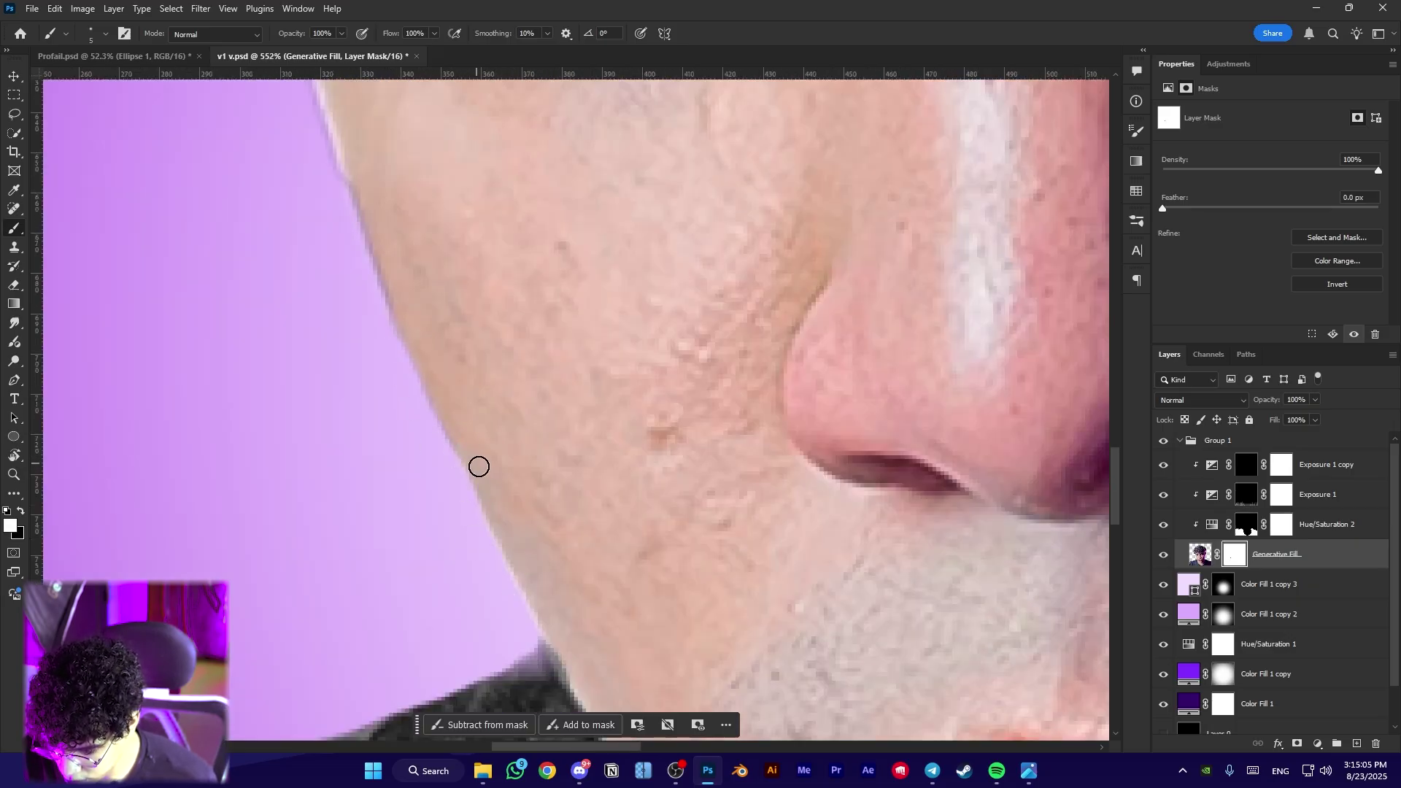
{"action": "scroll", "coordinate": [453, 429], "scroll_direction": "up", "scroll_amount": 3}
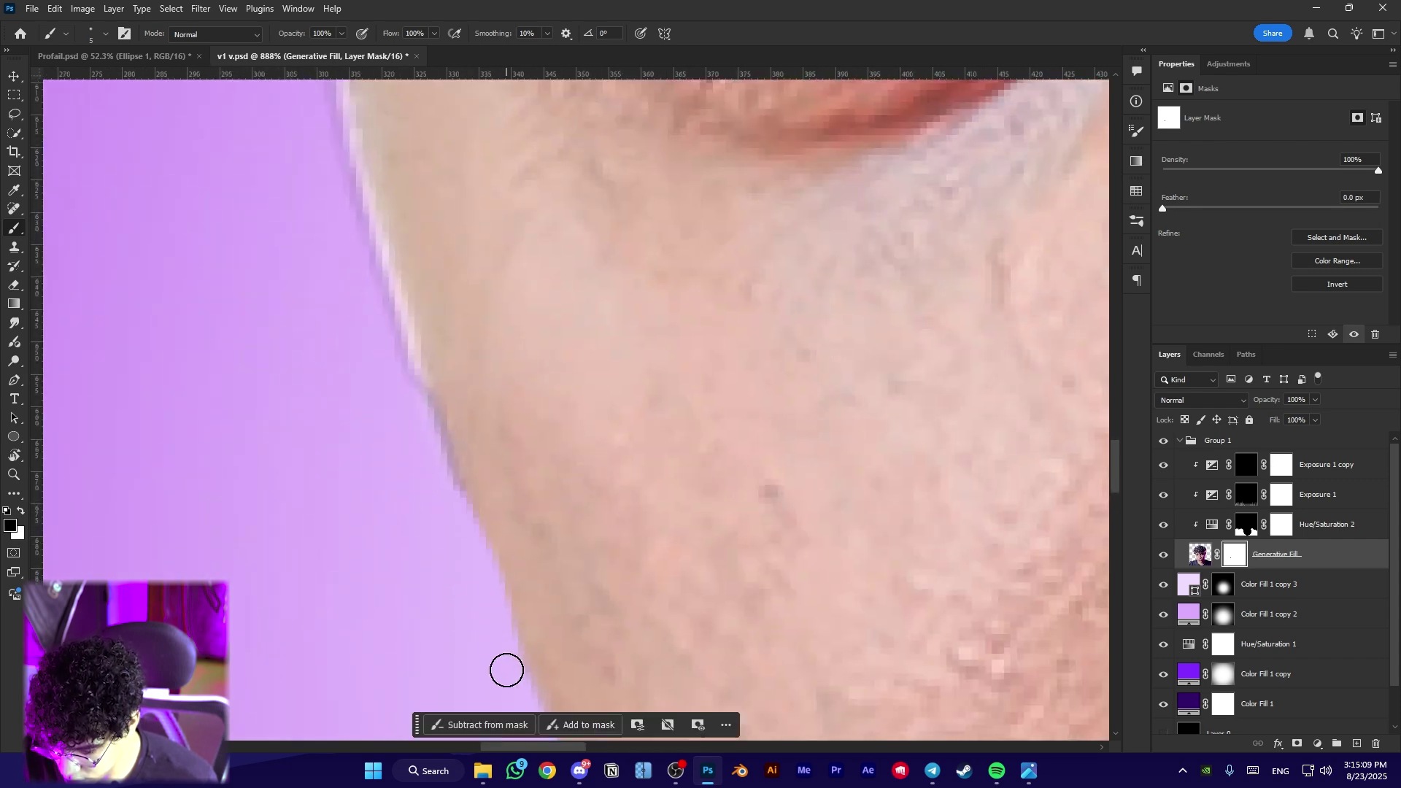
{"action": "scroll", "coordinate": [424, 456], "scroll_direction": "down", "scroll_amount": 4}
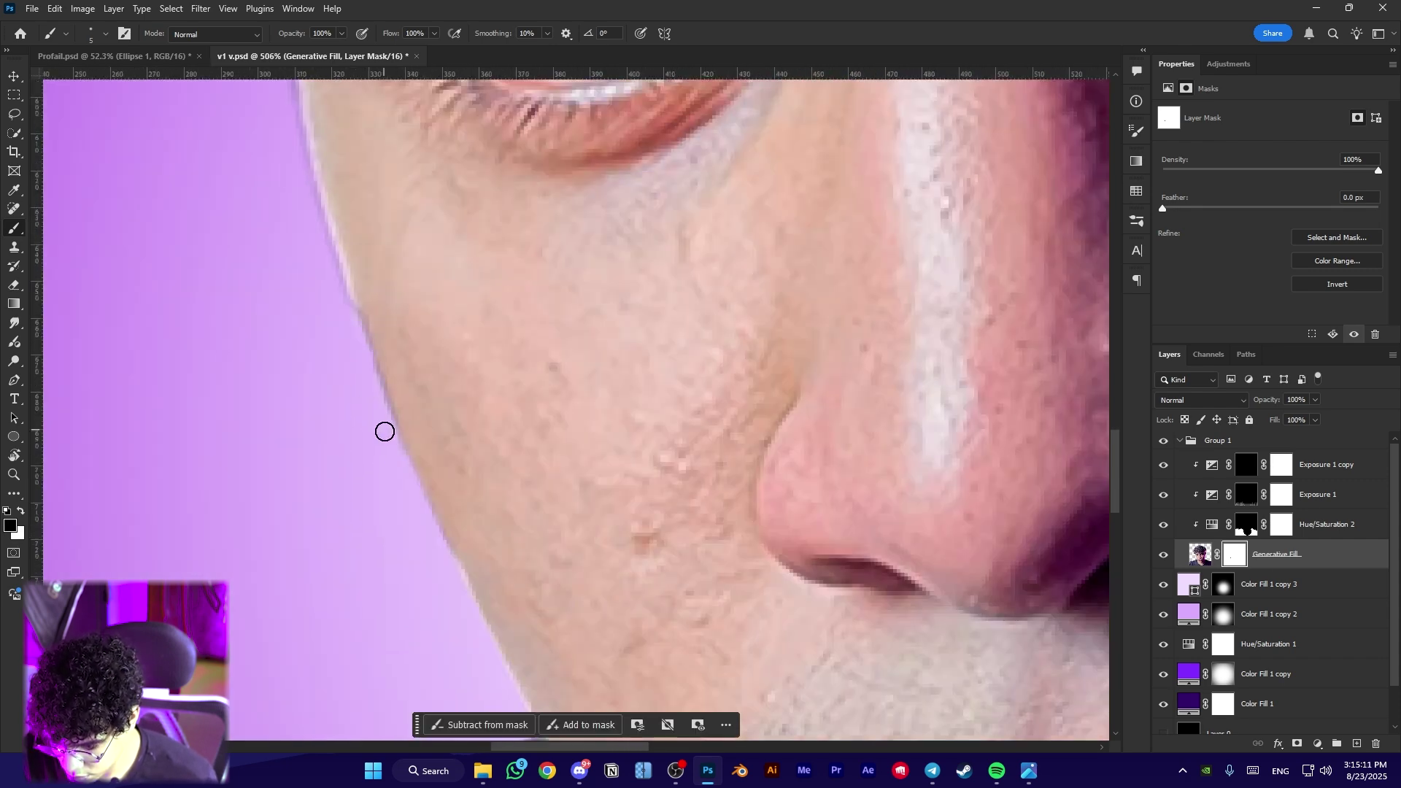
{"action": "left_click_drag", "start_coordinate": [339, 307], "coordinate": [382, 584]}
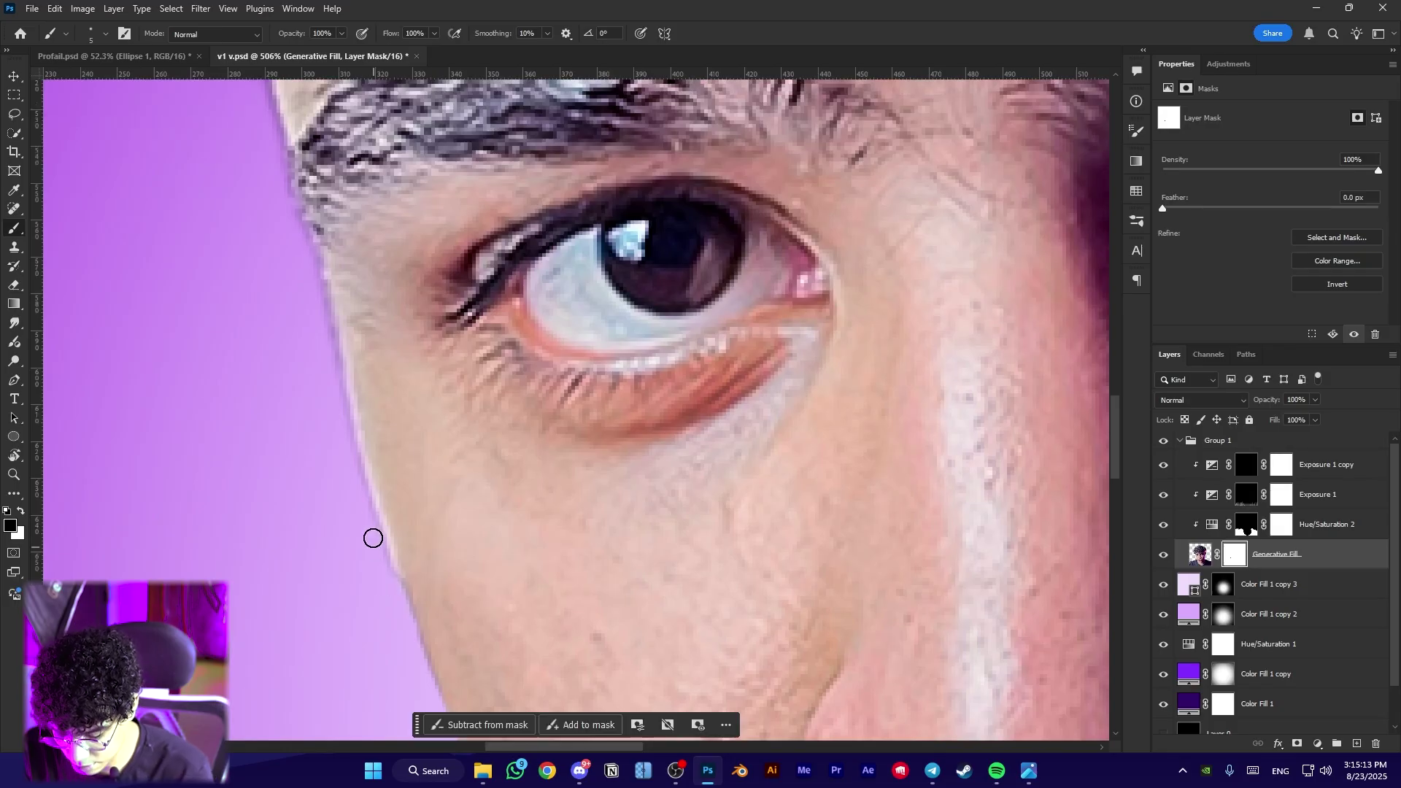
Outline the pale fringe beside the eye with a Pen path, convert it to a selection and mask it out with black
{"action": "scroll", "coordinate": [345, 342], "scroll_direction": "down", "scroll_amount": 3}
{"action": "key", "text": "p"}
{"action": "scroll", "coordinate": [339, 332], "scroll_direction": "up", "scroll_amount": 3}
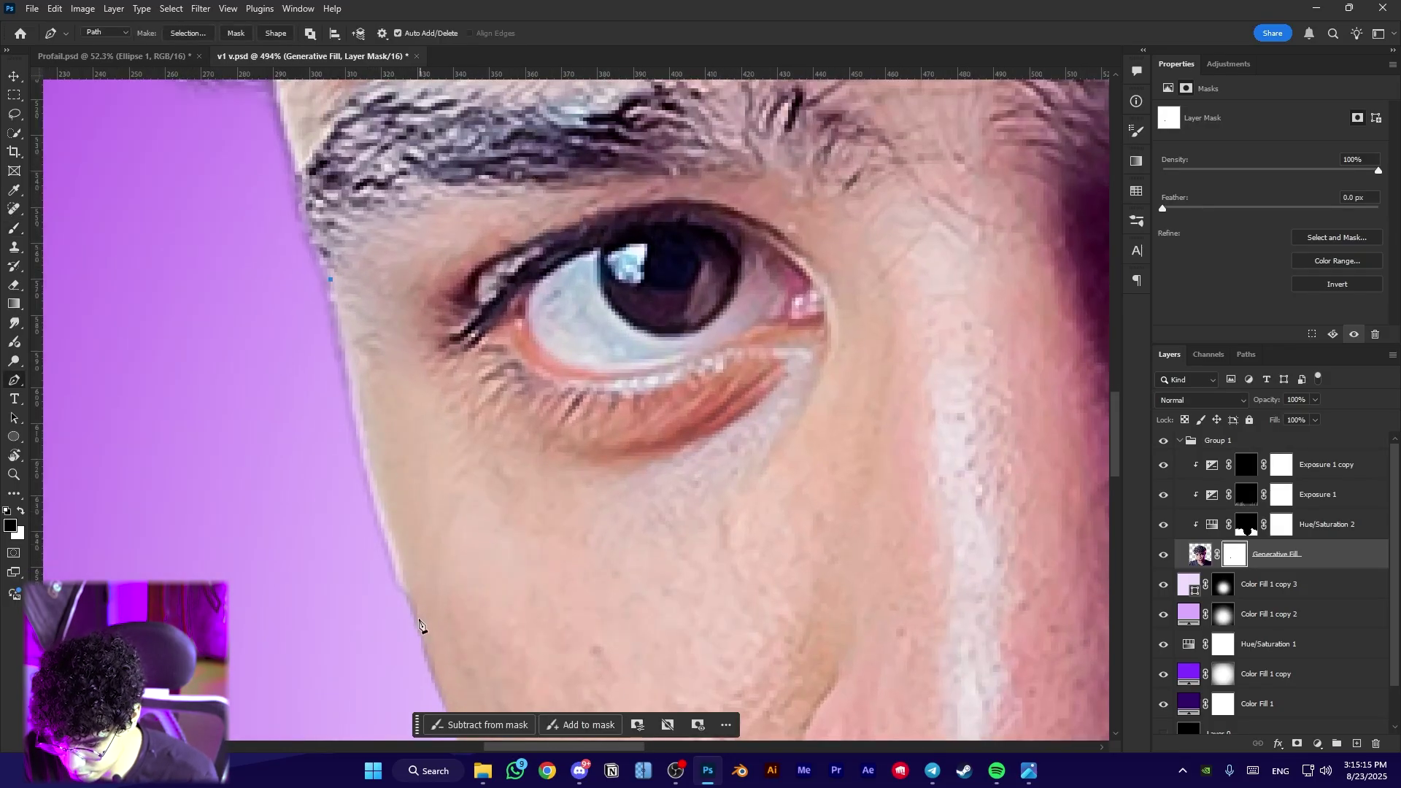
{"action": "left_click_drag", "start_coordinate": [431, 647], "coordinate": [430, 652]}
{"action": "left_click", "coordinate": [424, 651]}
{"action": "left_click_drag", "start_coordinate": [248, 443], "coordinate": [249, 320]}
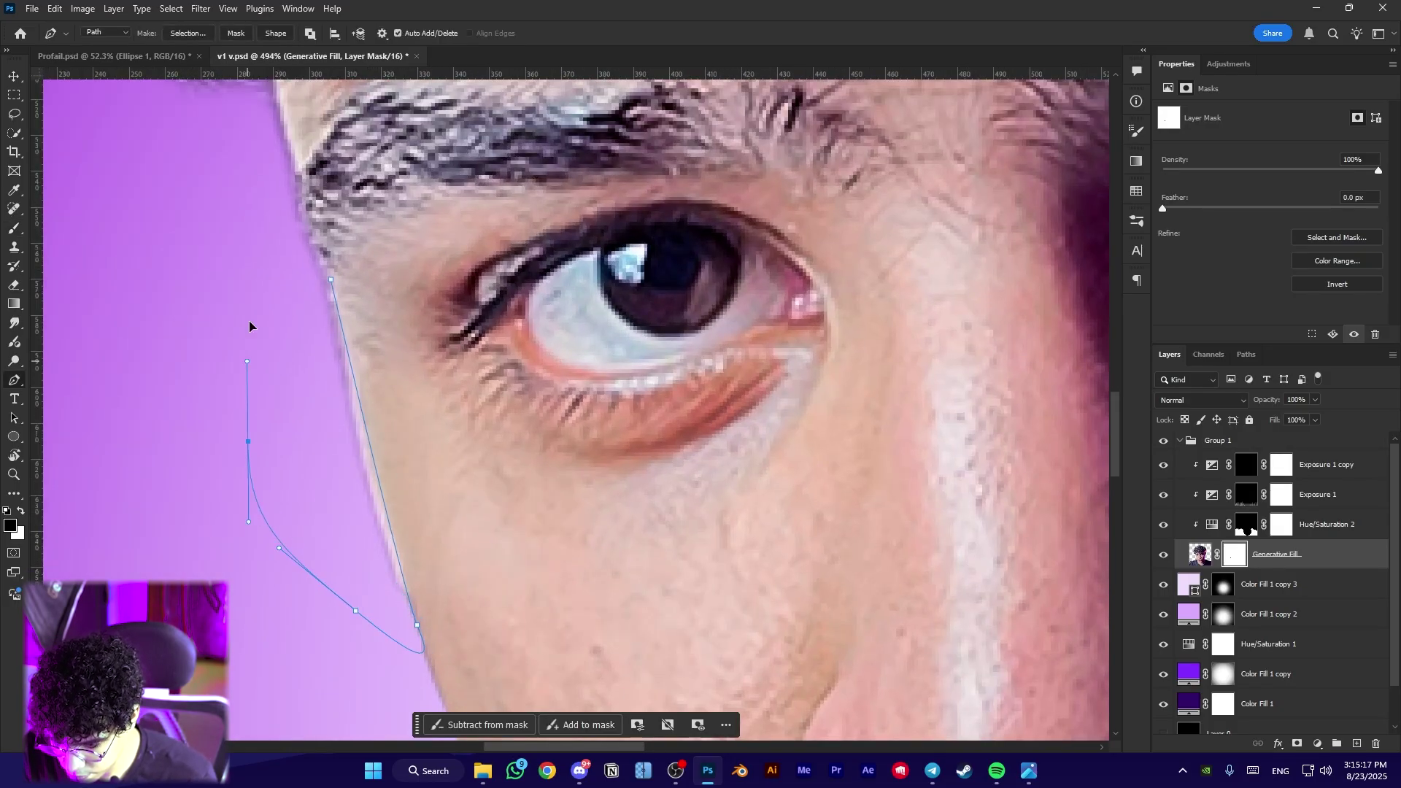
{"action": "left_click", "coordinate": [262, 273]}
{"action": "key", "text": "ctrl+Return"}
{"action": "key", "text": "b"}
{"action": "left_click_drag", "start_coordinate": [335, 306], "coordinate": [467, 351]}
{"action": "left_click_drag", "start_coordinate": [467, 351], "coordinate": [407, 693]}
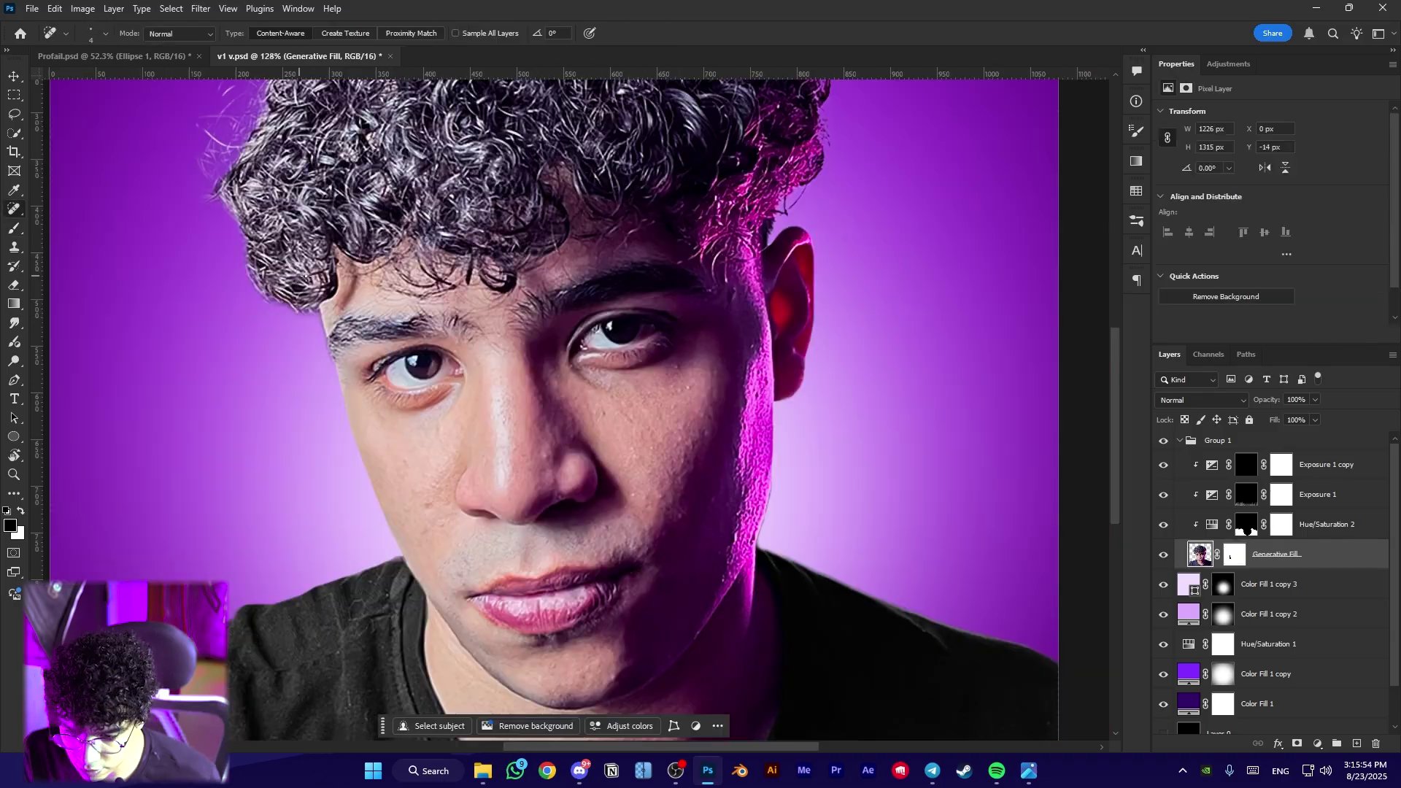
Heal the brownish blemish on the brightly lit cheek beside the nose with the Content-Aware Spot Healing Brush
{"action": "scroll", "coordinate": [343, 421], "scroll_direction": "up", "scroll_amount": 3}
{"action": "scroll", "coordinate": [343, 421], "scroll_direction": "up", "scroll_amount": 4}
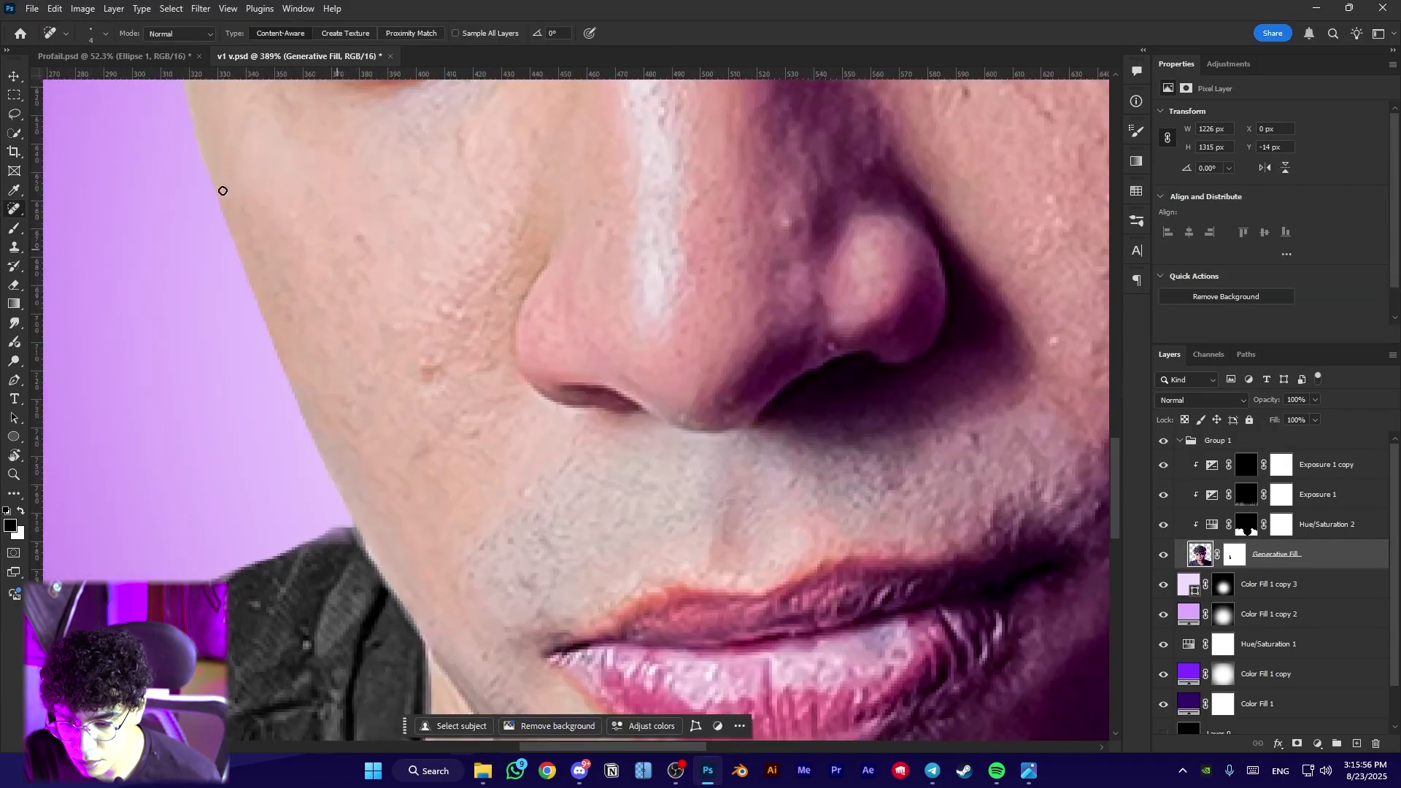
{"action": "right_click", "coordinate": [20, 209]}
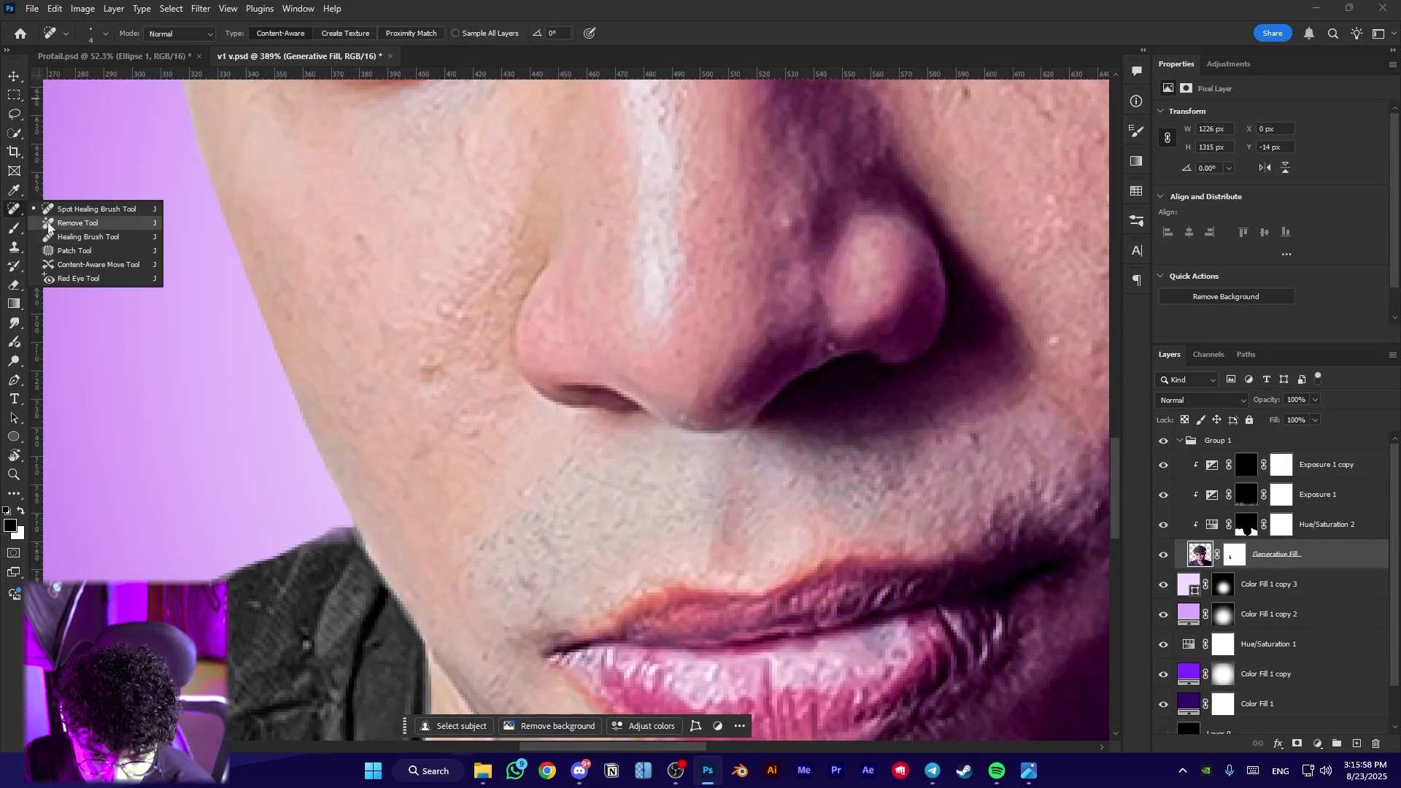
{"action": "left_click", "coordinate": [17, 209]}
{"action": "scroll", "coordinate": [413, 409], "scroll_direction": "up", "scroll_amount": 3}
{"action": "right_click", "coordinate": [327, 219], "text": "alt"}
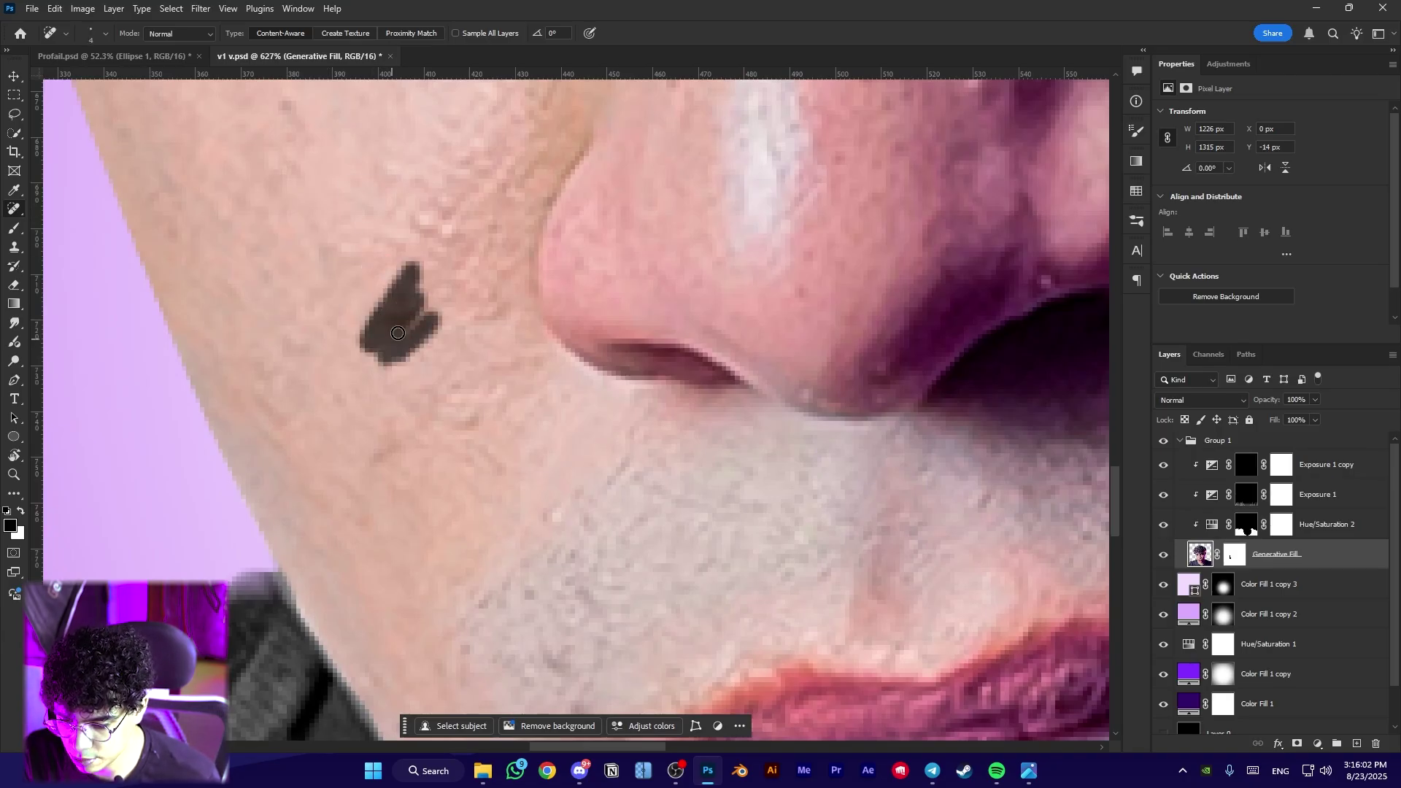
{"action": "left_click_drag", "start_coordinate": [398, 332], "coordinate": [409, 329]}
Heal the small dark spots on the nose and across the brightly lit cheek
{"action": "scroll", "coordinate": [413, 436], "scroll_direction": "up", "scroll_amount": 2}
{"action": "scroll", "coordinate": [412, 435], "scroll_direction": "right", "scroll_amount": 1}
{"action": "scroll", "coordinate": [437, 405], "scroll_direction": "up", "scroll_amount": 3}
{"action": "scroll", "coordinate": [459, 391], "scroll_direction": "right", "scroll_amount": 2}
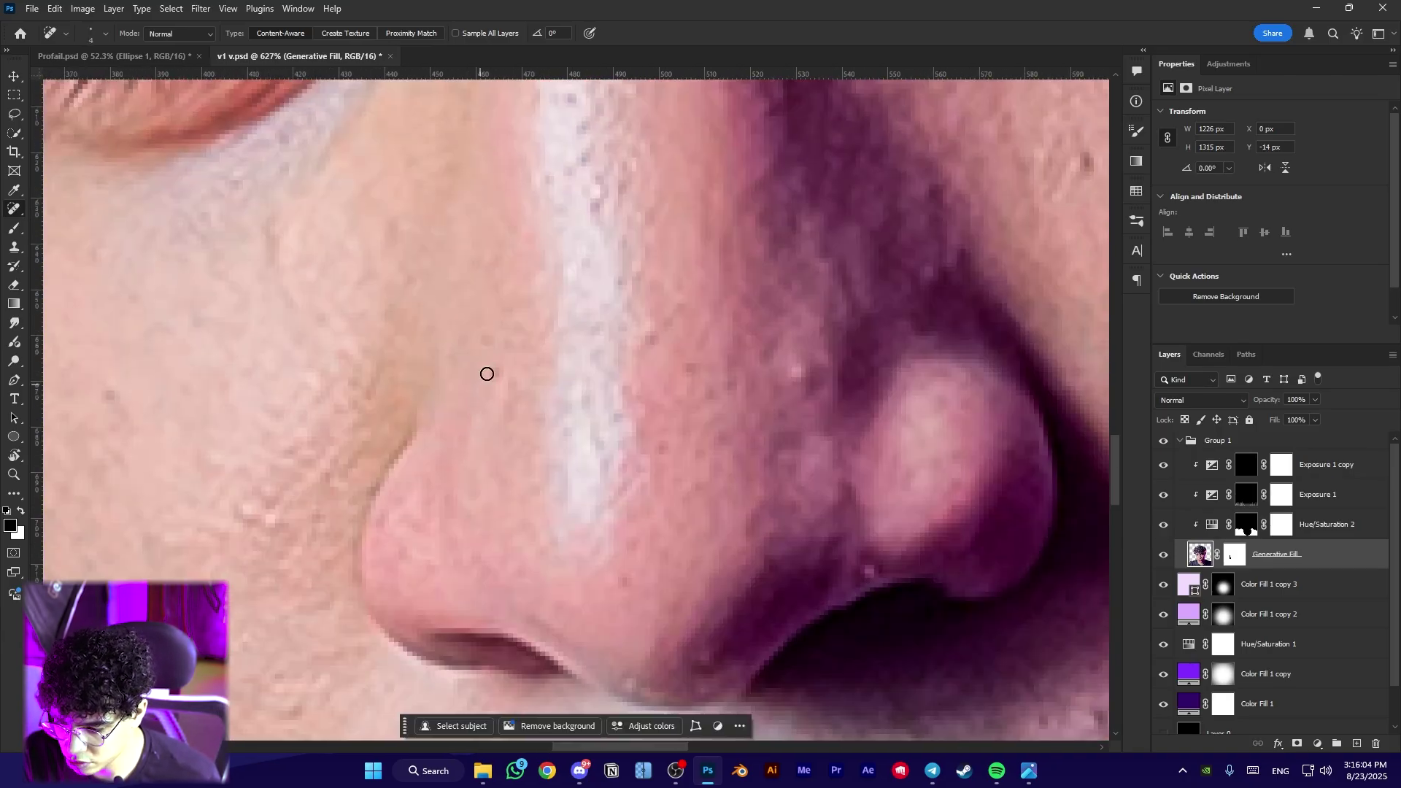
{"action": "left_click_drag", "start_coordinate": [270, 478], "coordinate": [675, 301]}
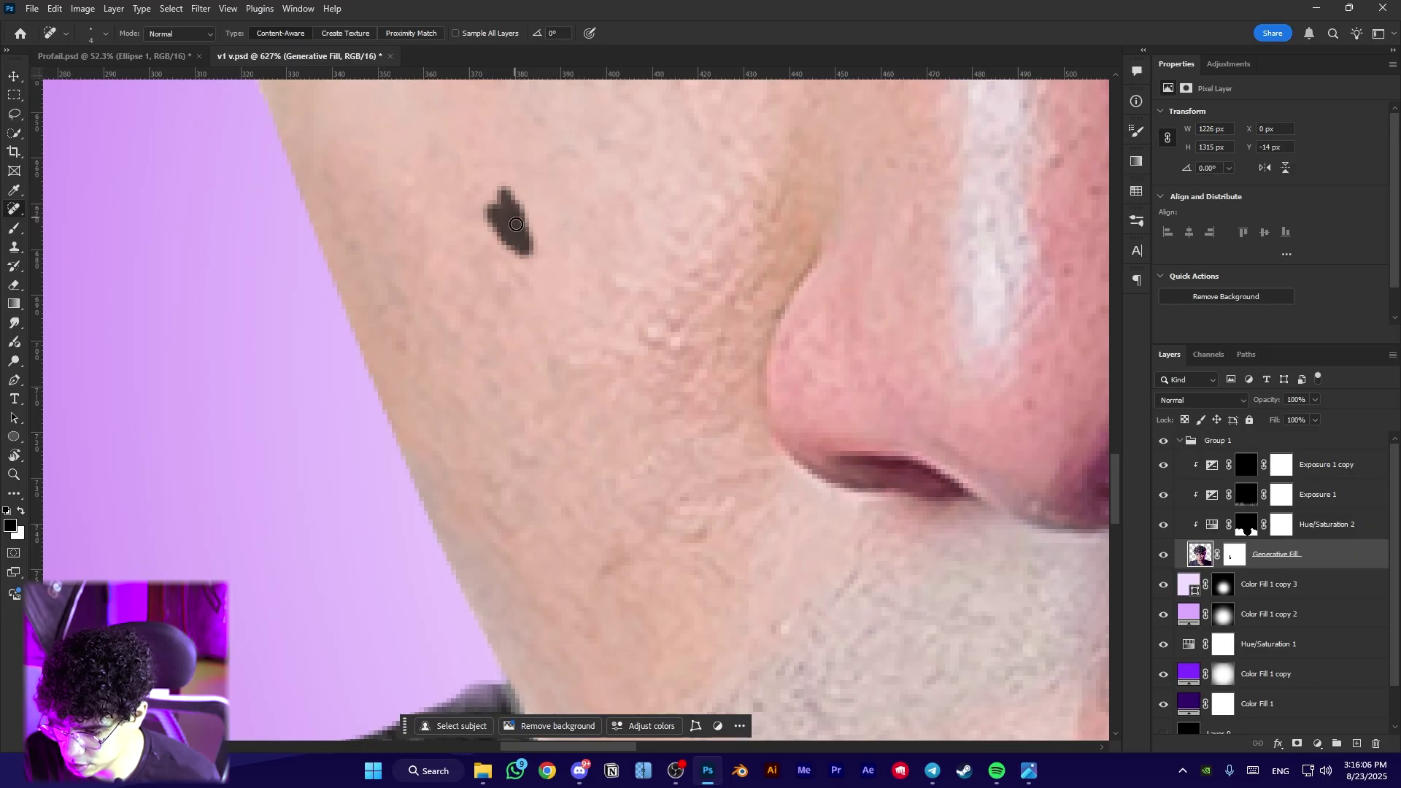
{"action": "left_click_drag", "start_coordinate": [516, 224], "coordinate": [518, 233]}
{"action": "scroll", "coordinate": [540, 329], "scroll_direction": "down", "scroll_amount": 3}
{"action": "scroll", "coordinate": [511, 415], "scroll_direction": "right", "scroll_amount": 2}
{"action": "left_click_drag", "start_coordinate": [519, 424], "coordinate": [503, 435]}
{"action": "mouse_move", "coordinate": [606, 392]}
{"action": "left_mouse_down"}
{"action": "mouse_move", "coordinate": [531, 419]}
{"action": "mouse_move", "coordinate": [472, 405]}
{"action": "mouse_move", "coordinate": [483, 394]}
{"action": "left_mouse_up"}
{"action": "left_click_drag", "start_coordinate": [325, 516], "coordinate": [241, 546]}
Heal the small marks on the cheek below the eye on the shadowed side of the face
{"action": "scroll", "coordinate": [245, 525], "scroll_direction": "right", "scroll_amount": 5}
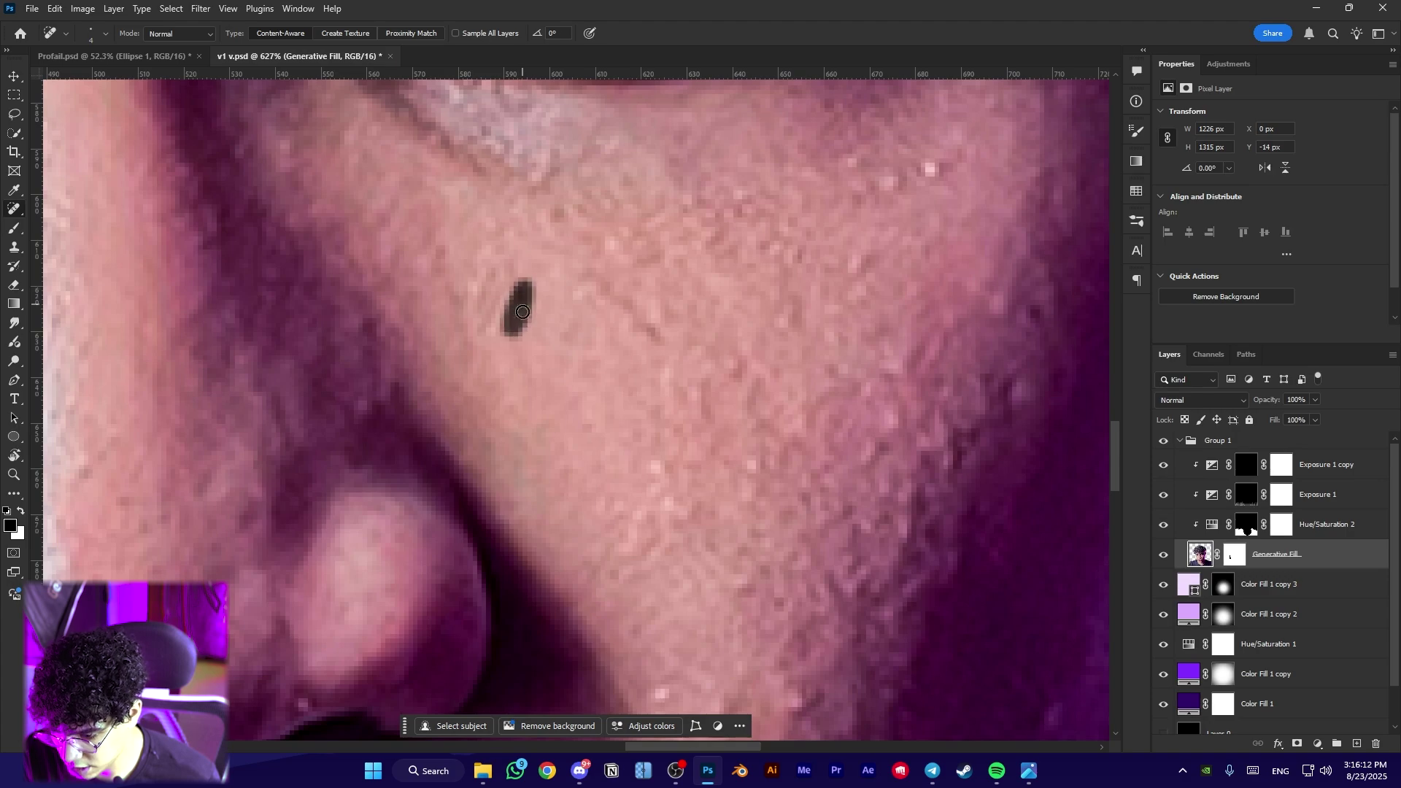
{"action": "left_click_drag", "start_coordinate": [648, 344], "coordinate": [600, 281]}
{"action": "scroll", "coordinate": [675, 423], "scroll_direction": "down", "scroll_amount": 6}
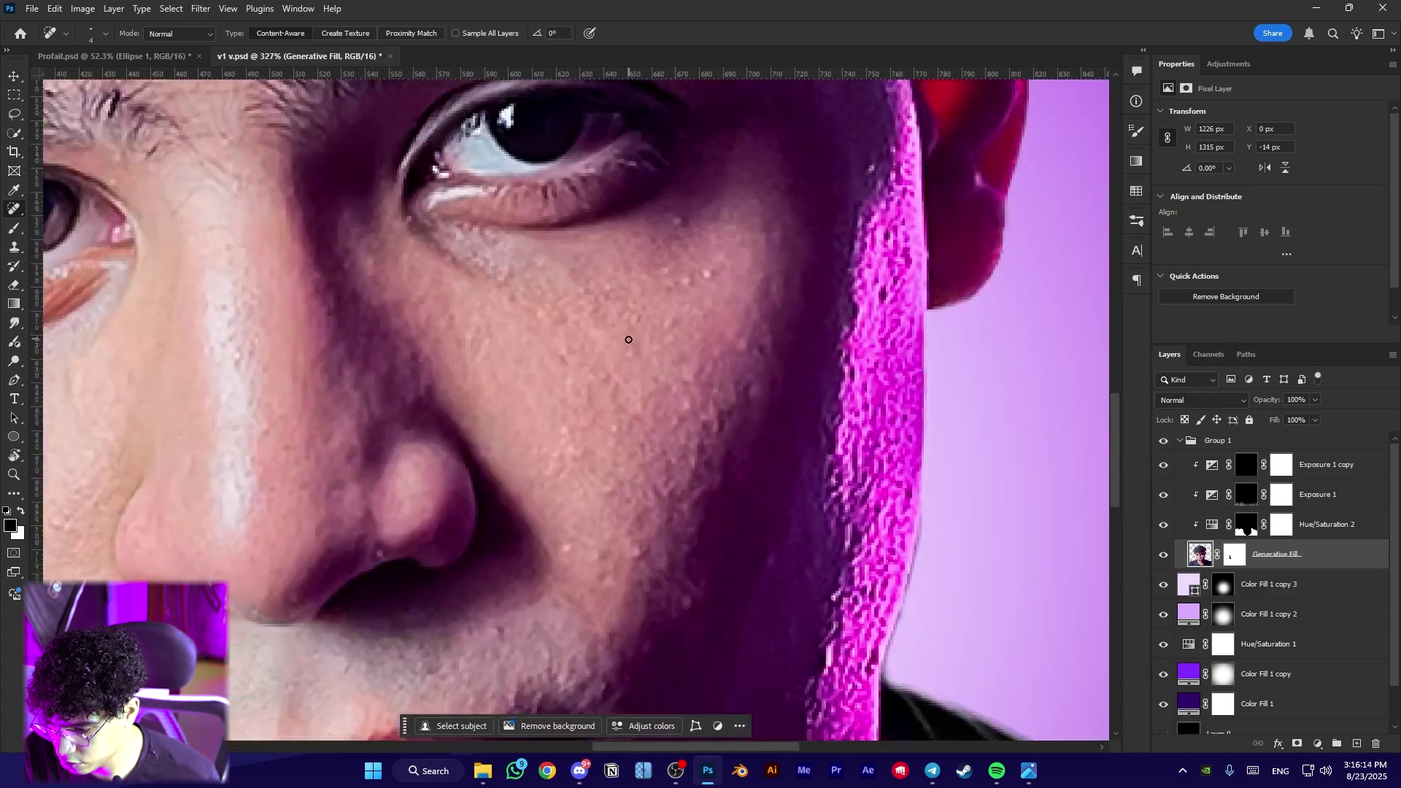
{"action": "scroll", "coordinate": [597, 349], "scroll_direction": "up", "scroll_amount": 4}
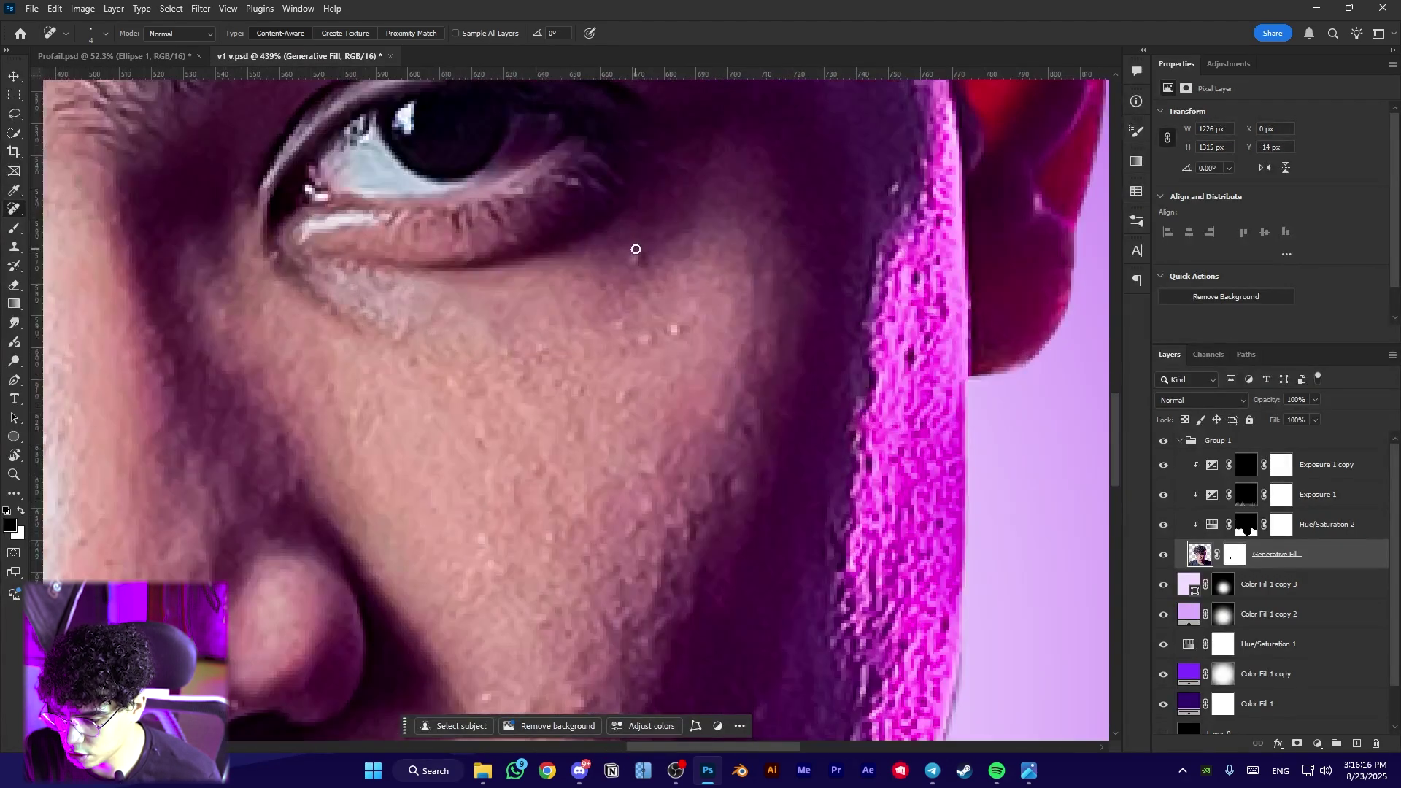
{"action": "scroll", "coordinate": [634, 312], "scroll_direction": "down", "scroll_amount": 5}
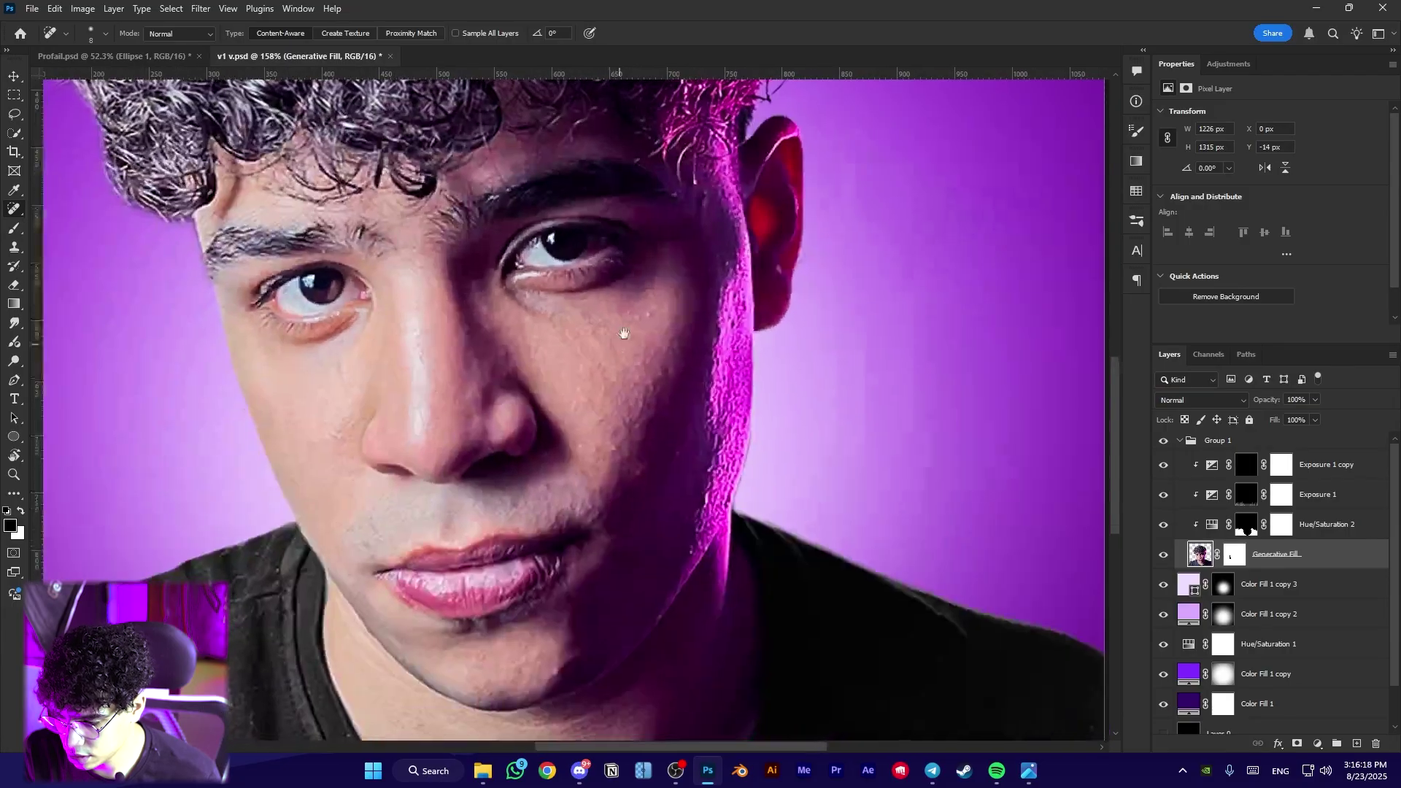
Heal the temple beside the outer eyebrow and the dark pit in the magenta-lit skin near the earlobe
{"action": "scroll", "coordinate": [681, 303], "scroll_direction": "up", "scroll_amount": 4}
{"action": "scroll", "coordinate": [631, 426], "scroll_direction": "up", "scroll_amount": 2}
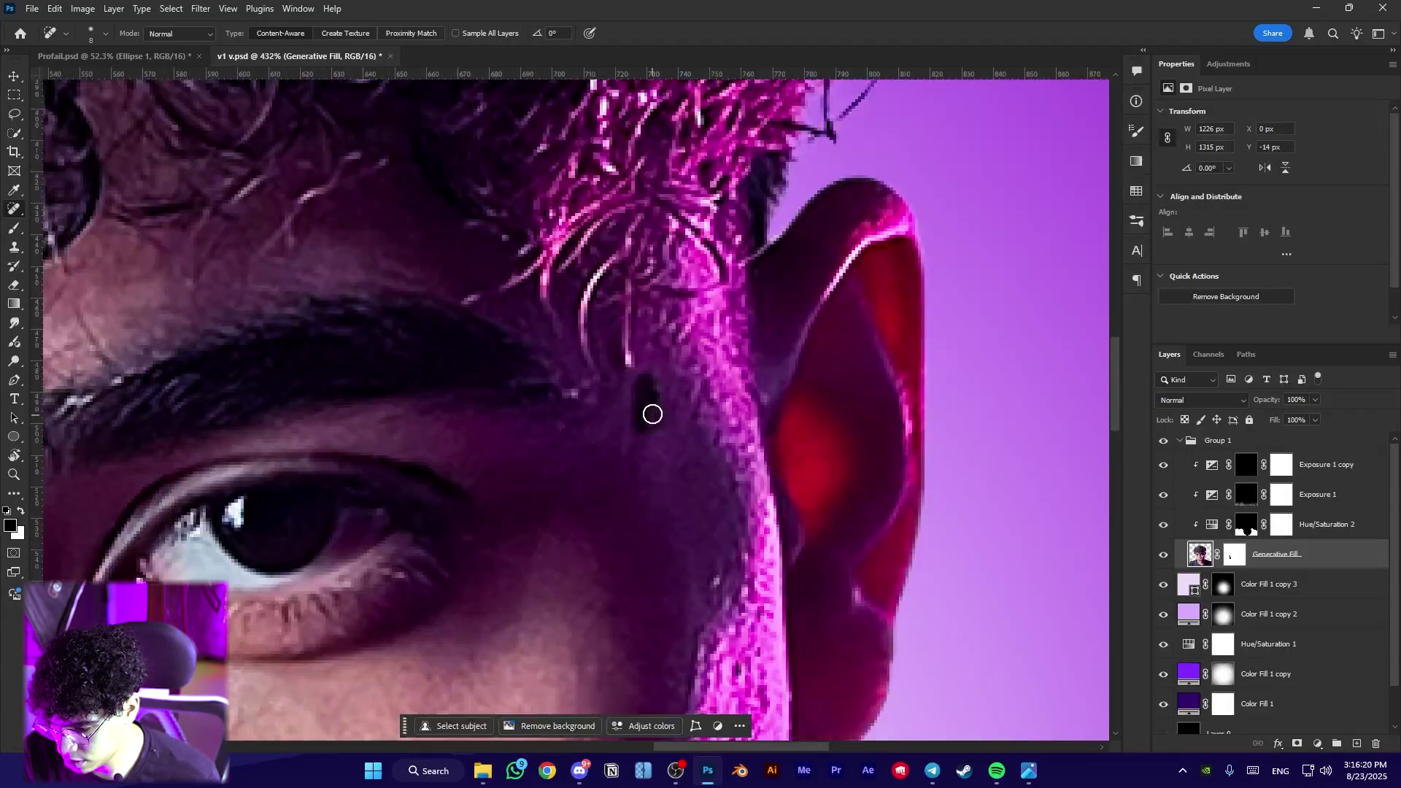
{"action": "left_click_drag", "start_coordinate": [679, 505], "coordinate": [657, 146]}
{"action": "scroll", "coordinate": [647, 272], "scroll_direction": "down", "scroll_amount": 1}
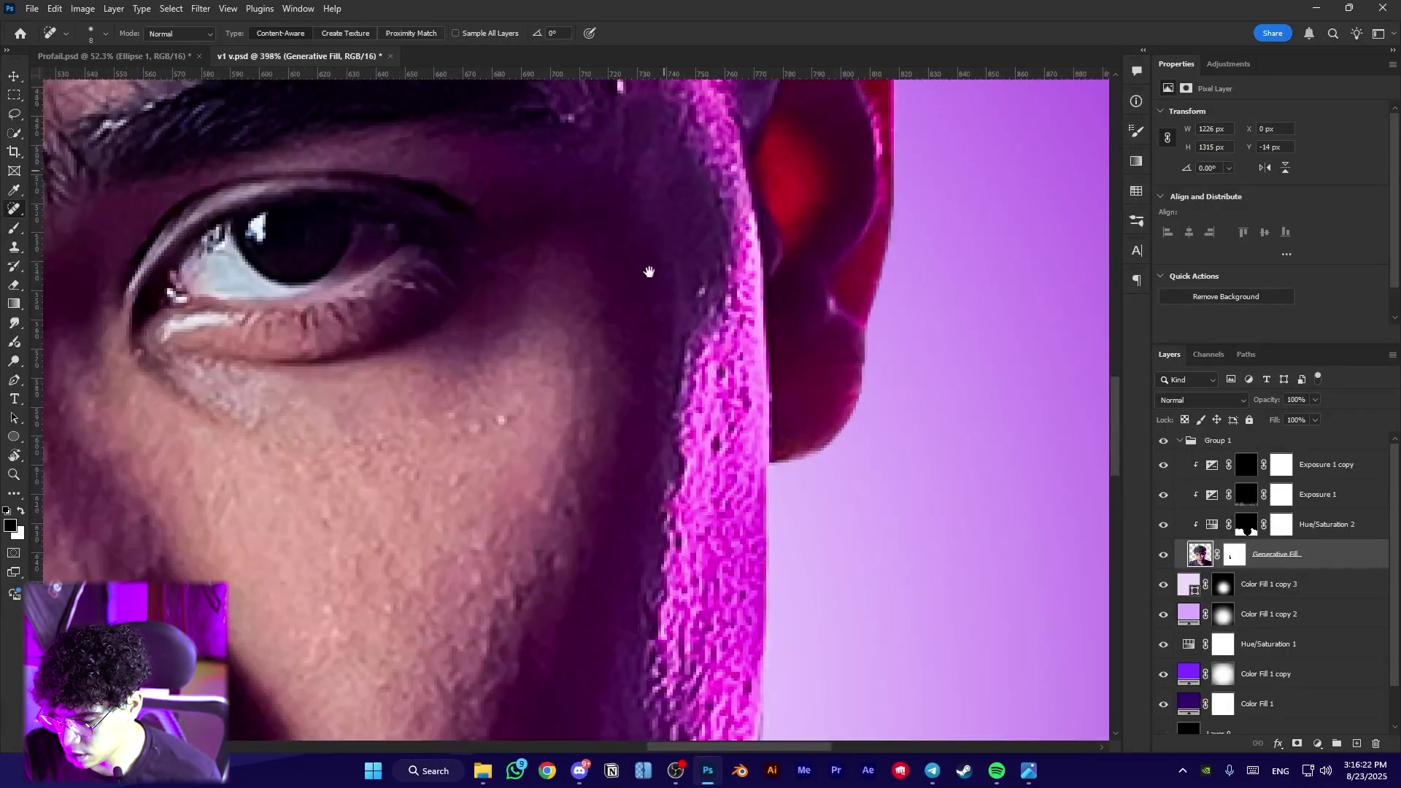
{"action": "scroll", "coordinate": [669, 269], "scroll_direction": "up", "scroll_amount": 2}
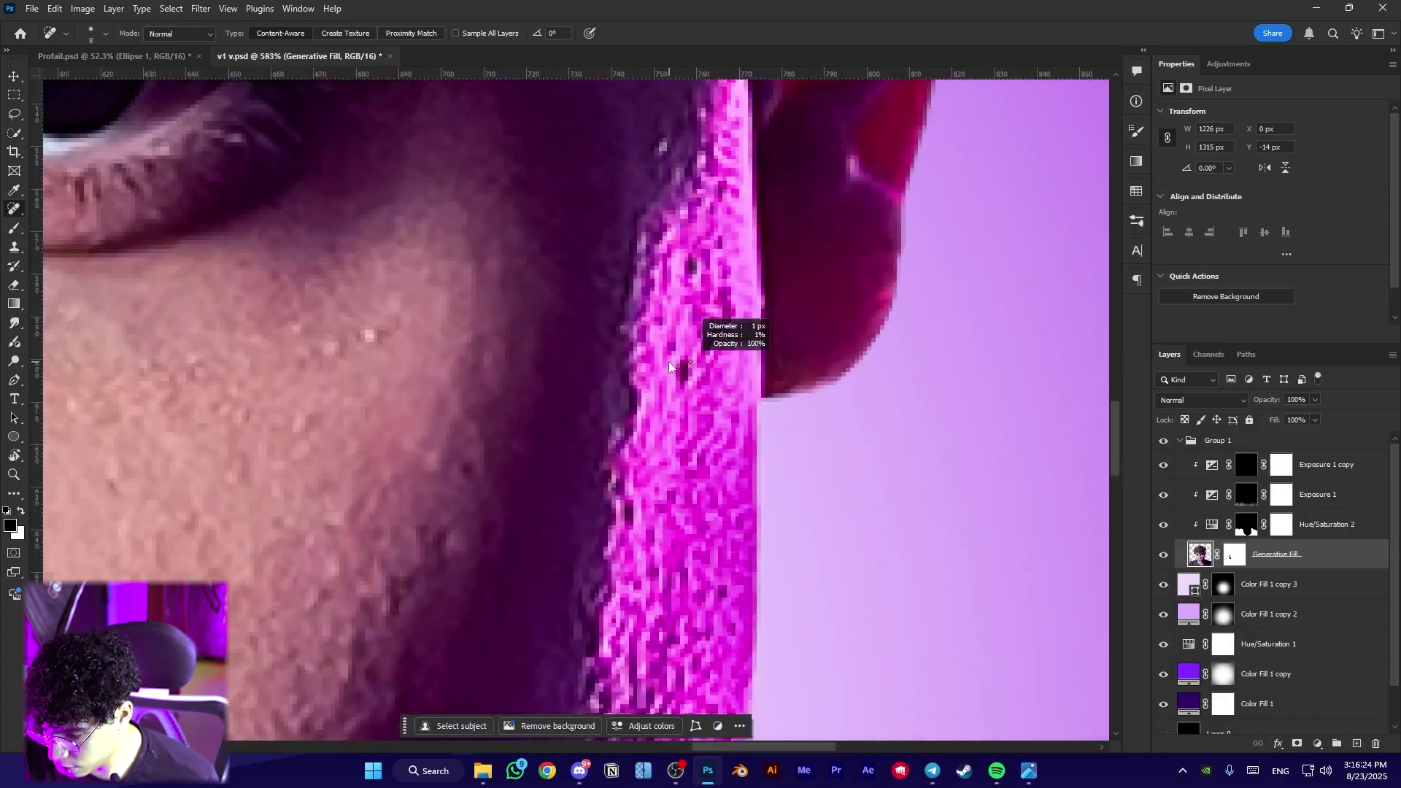
{"action": "scroll", "coordinate": [689, 269], "scroll_direction": "down", "scroll_amount": 12}
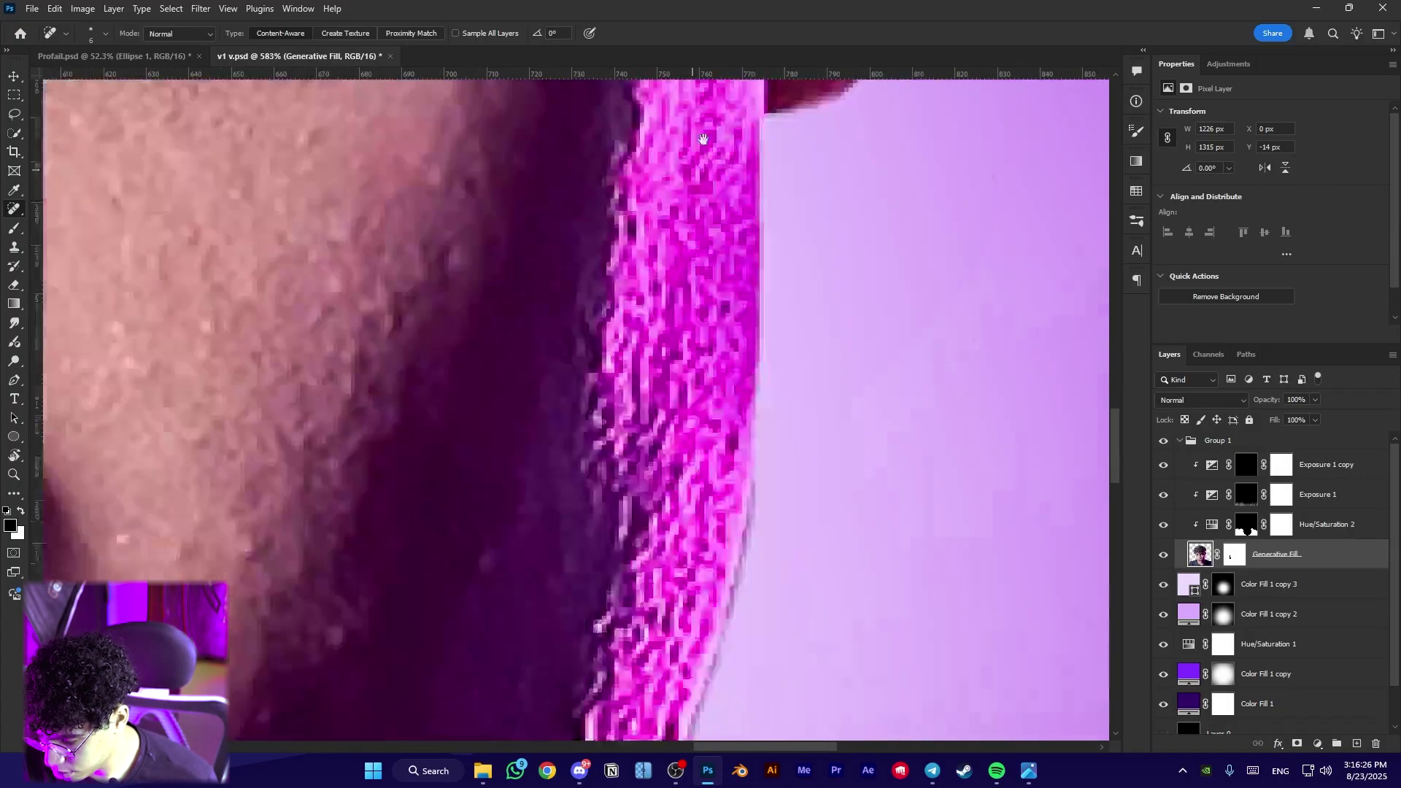
Smooth the rough spots along the magenta-lit jaw edge with the Spot Healing Brush
{"action": "scroll", "coordinate": [732, 264], "scroll_direction": "up", "scroll_amount": 6}
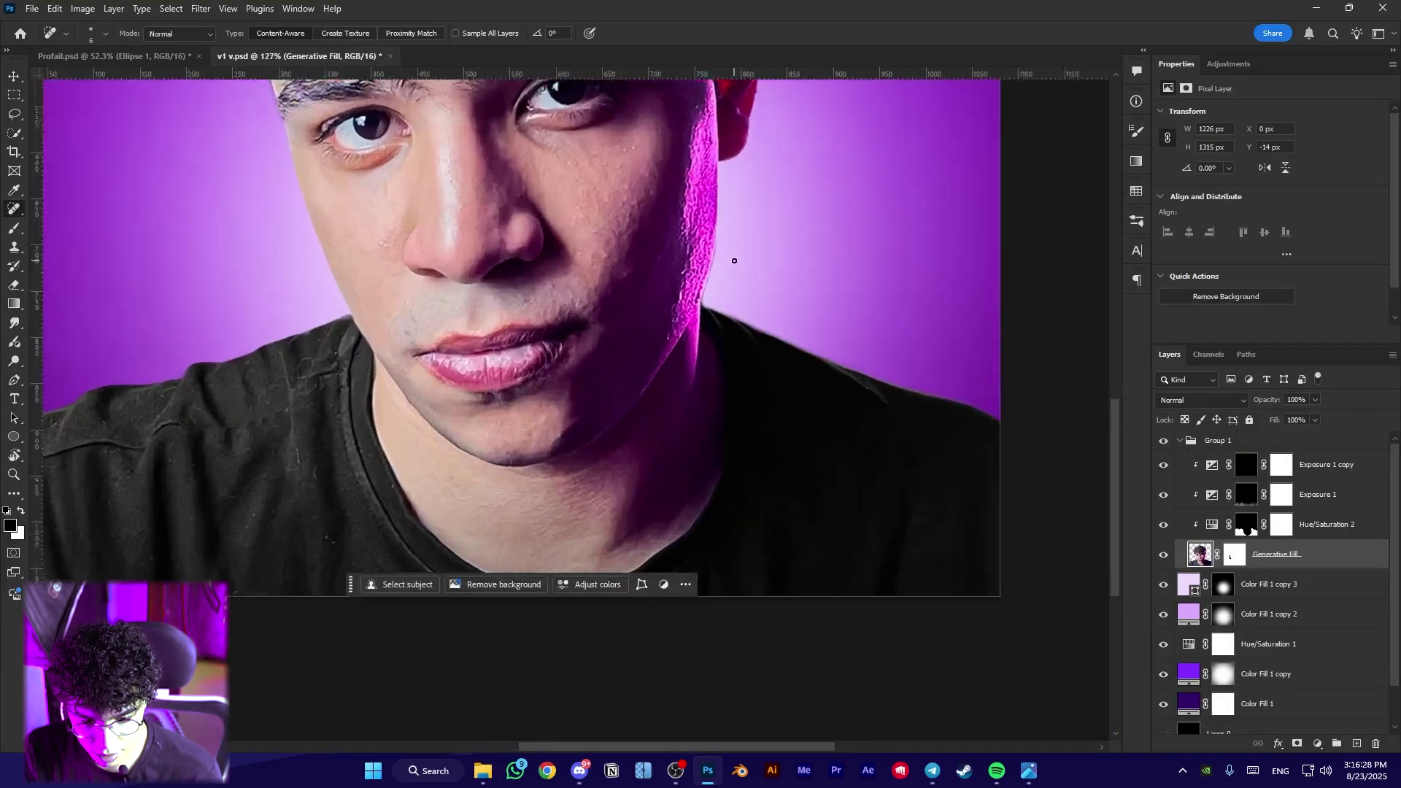
{"action": "left_click_drag", "start_coordinate": [637, 378], "coordinate": [650, 350]}
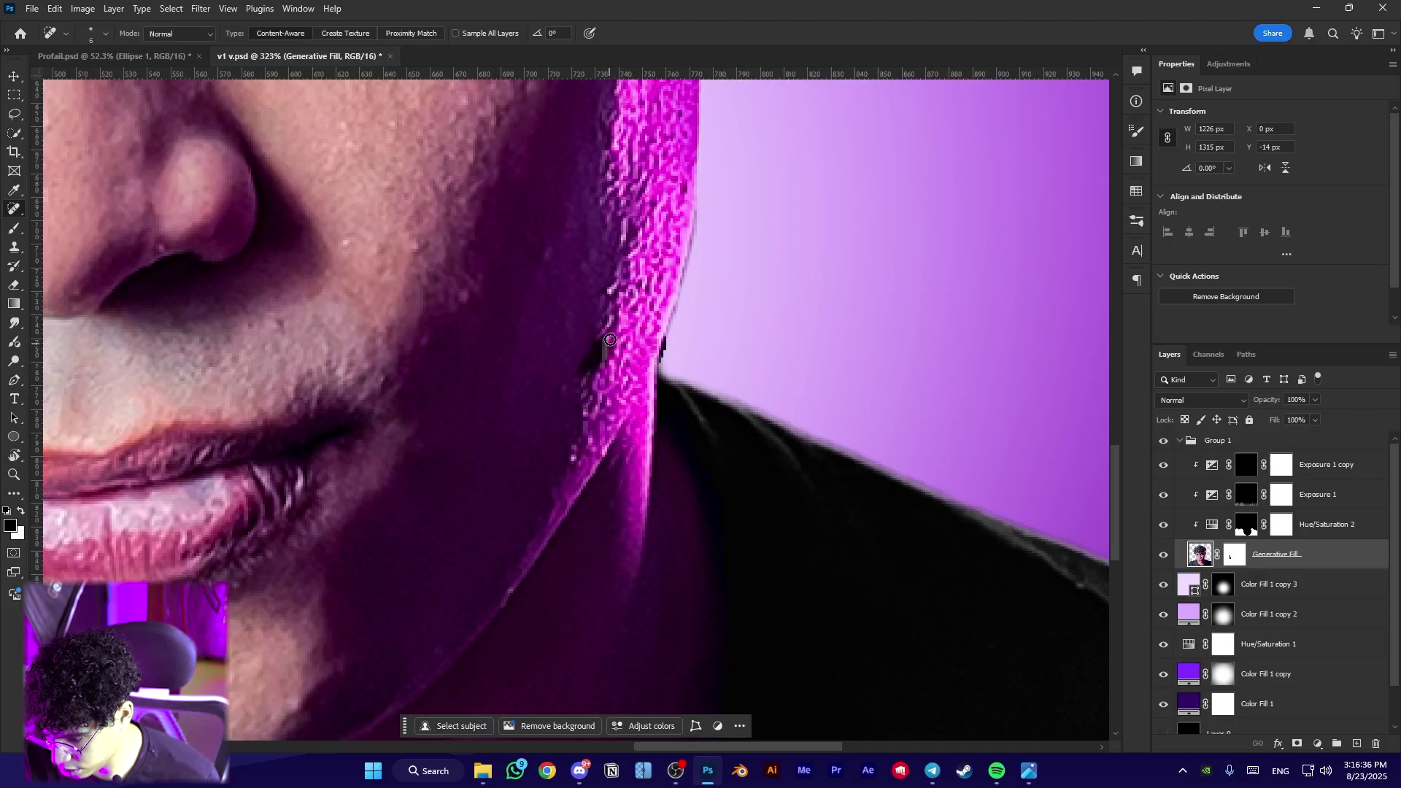
{"action": "left_click_drag", "start_coordinate": [622, 283], "coordinate": [597, 407]}
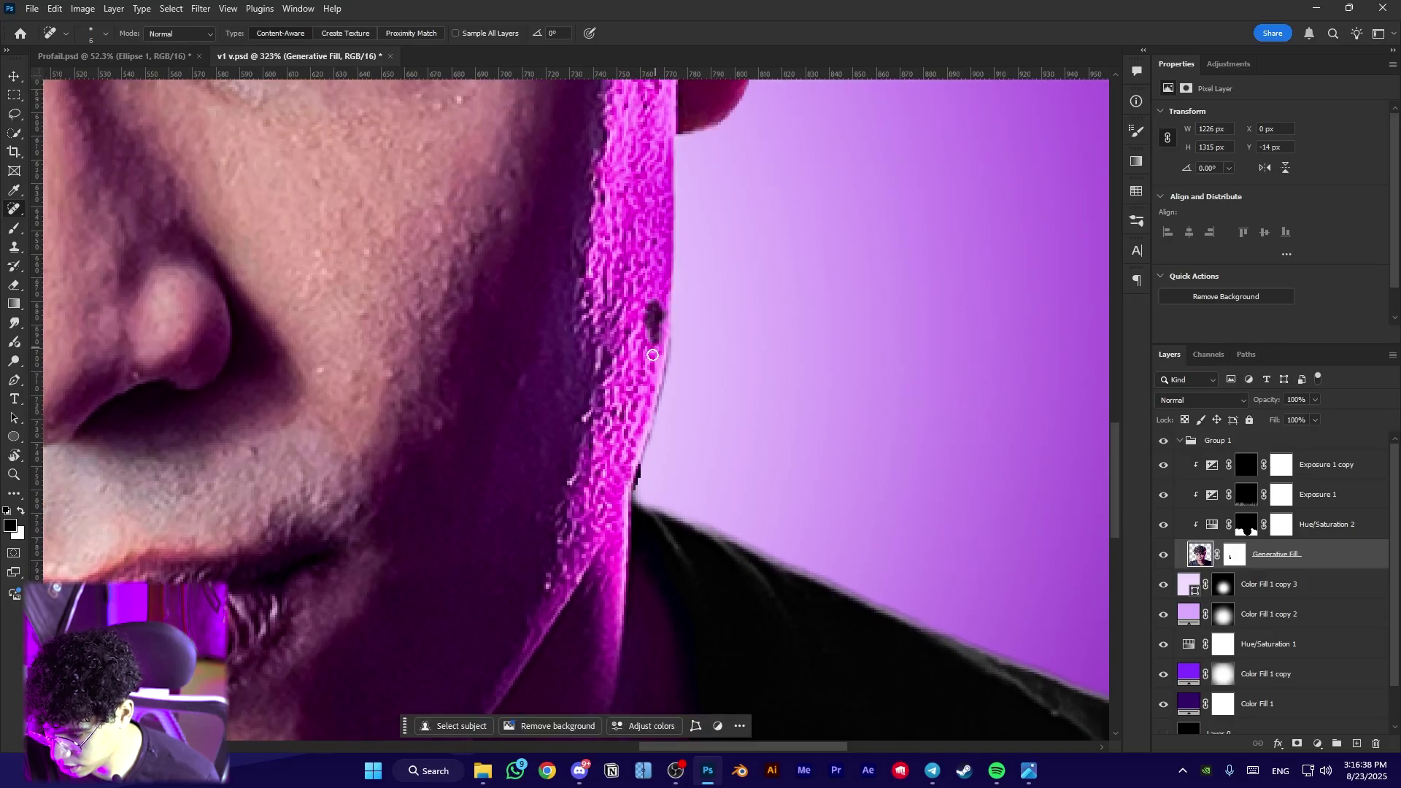
{"action": "scroll", "coordinate": [622, 400], "scroll_direction": "down", "scroll_amount": 3}
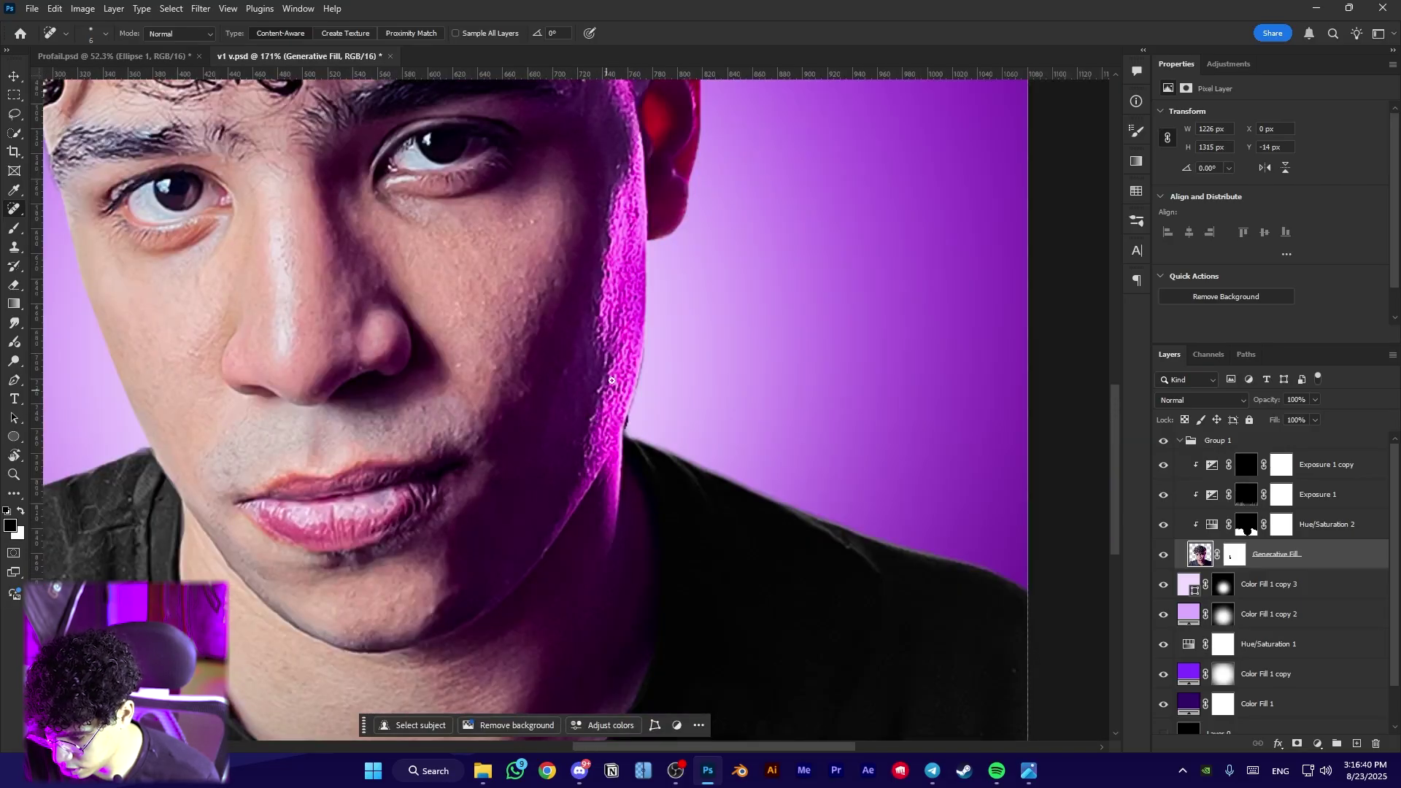
{"action": "scroll", "coordinate": [574, 270], "scroll_direction": "up", "scroll_amount": 3}
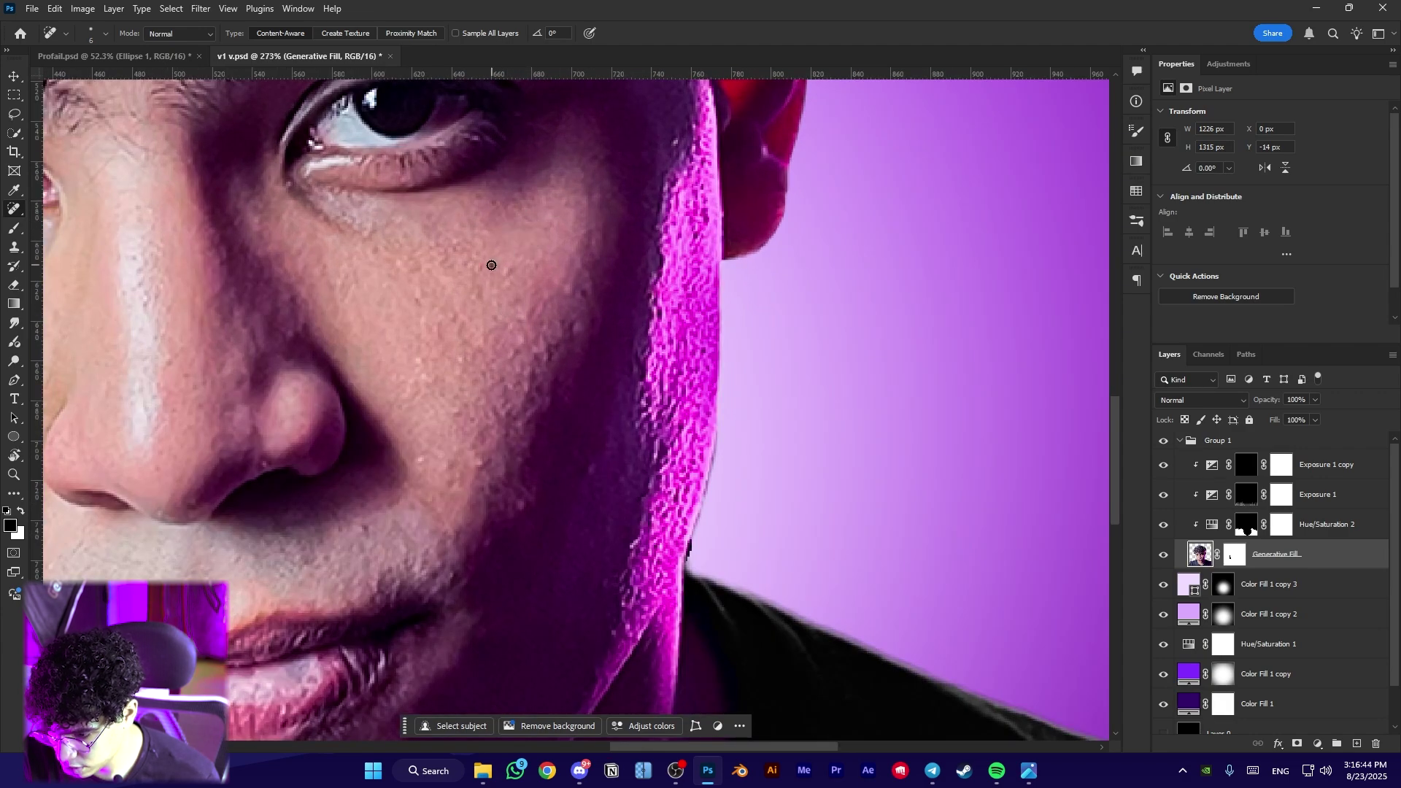
{"action": "scroll", "coordinate": [497, 274], "scroll_direction": "down", "scroll_amount": 5}
{"action": "scroll", "coordinate": [457, 397], "scroll_direction": "up", "scroll_amount": 4}
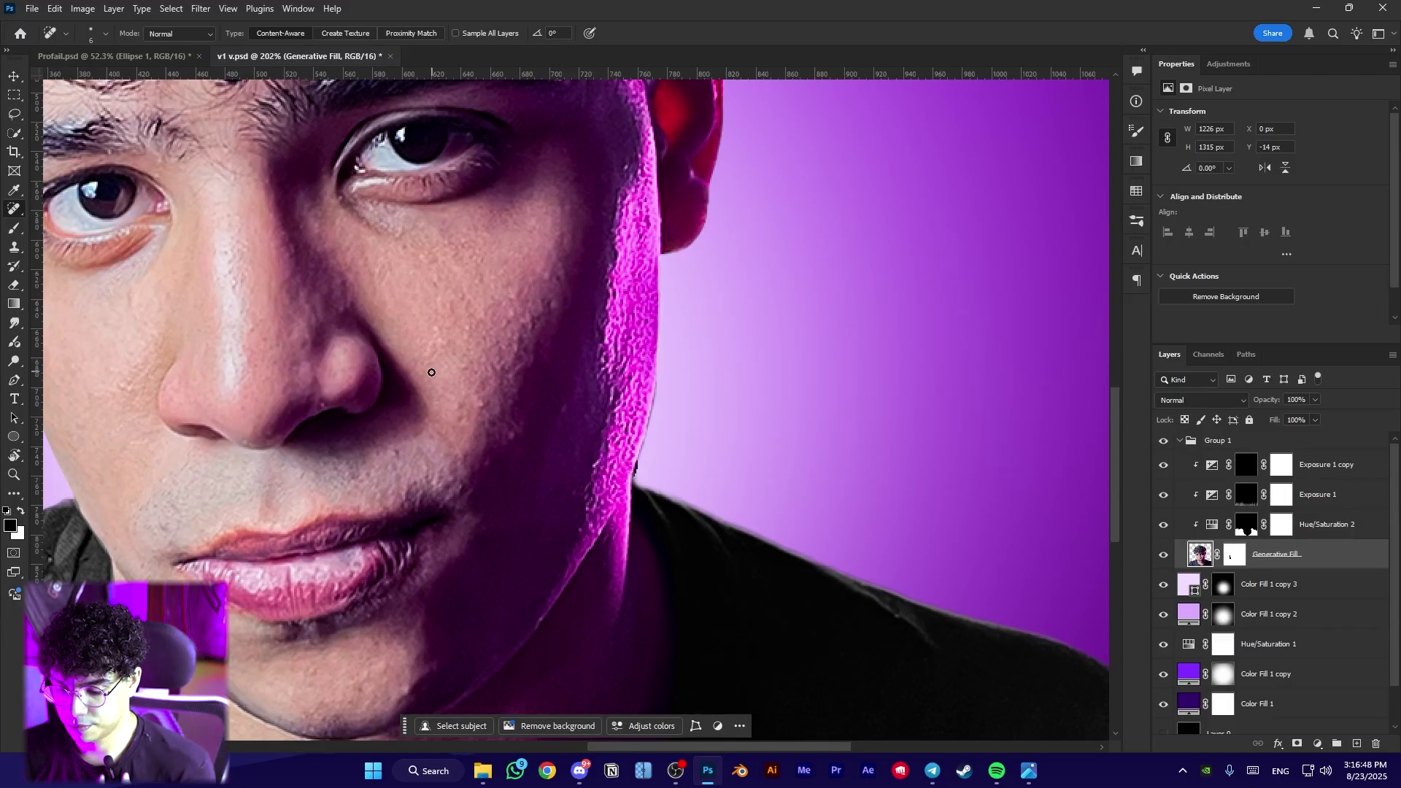
Heal the small dark spots around the tip of the nose
{"action": "scroll", "coordinate": [264, 388], "scroll_direction": "up", "scroll_amount": 7}
{"action": "left_click_drag", "start_coordinate": [390, 409], "coordinate": [360, 423]}
{"action": "left_click_drag", "start_coordinate": [177, 512], "coordinate": [389, 380]}
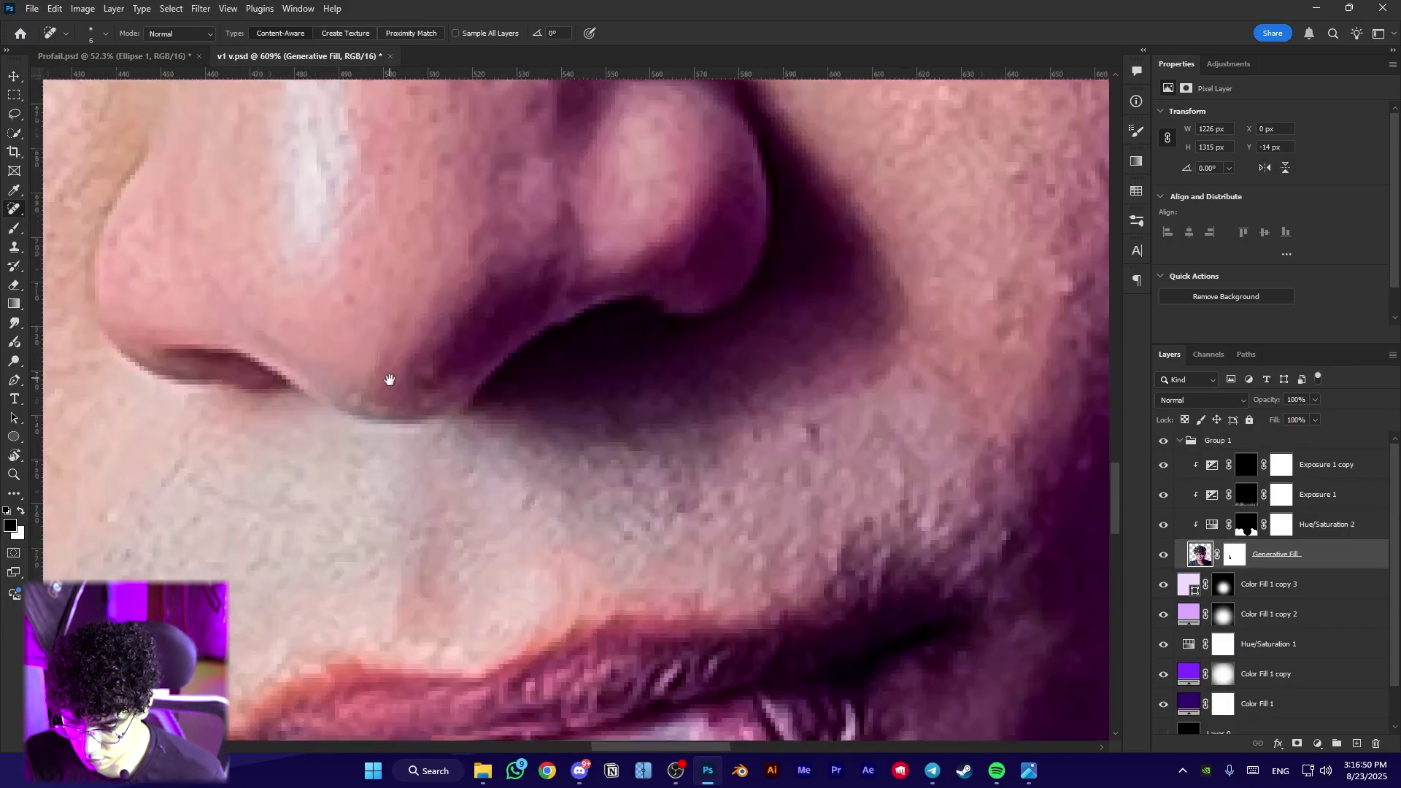
{"action": "scroll", "coordinate": [390, 380], "scroll_direction": "down", "scroll_amount": 2}
{"action": "left_click", "coordinate": [353, 397]}
{"action": "scroll", "coordinate": [406, 383], "scroll_direction": "down", "scroll_amount": 10}
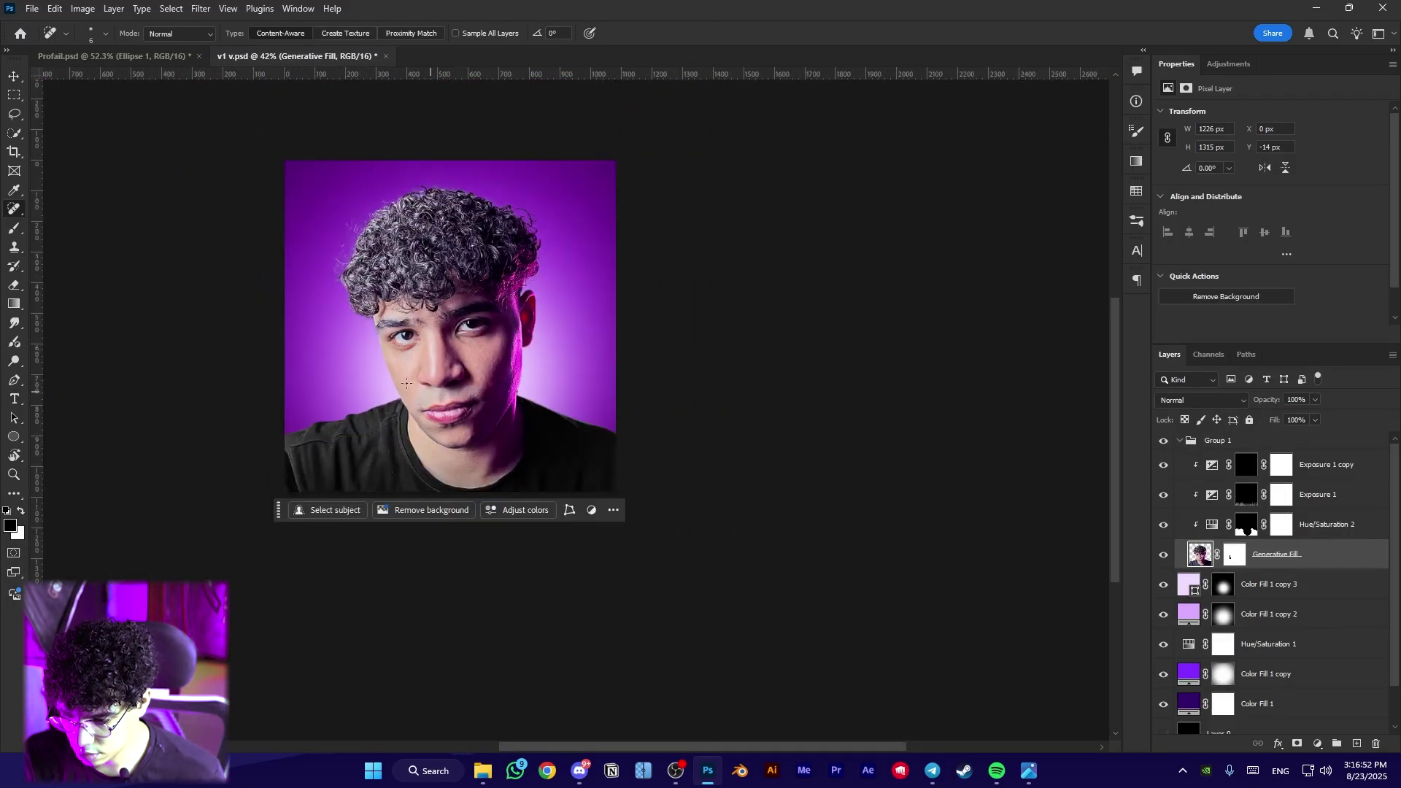
Heal the dark mark above the upper lip on the shadowed side and touch up the skin near the nose
{"action": "scroll", "coordinate": [406, 383], "scroll_direction": "up", "scroll_amount": 5}
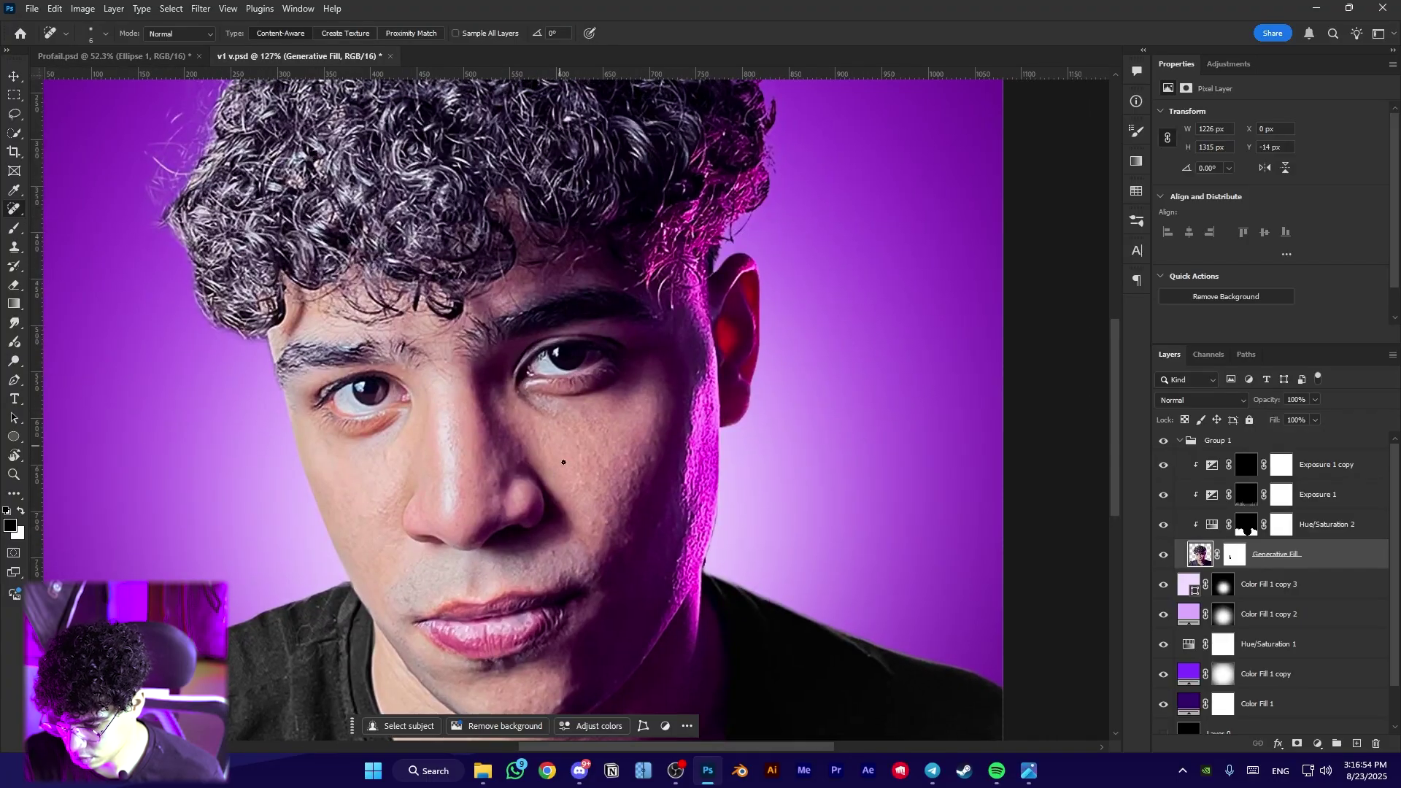
{"action": "scroll", "coordinate": [563, 462], "scroll_direction": "up", "scroll_amount": 4}
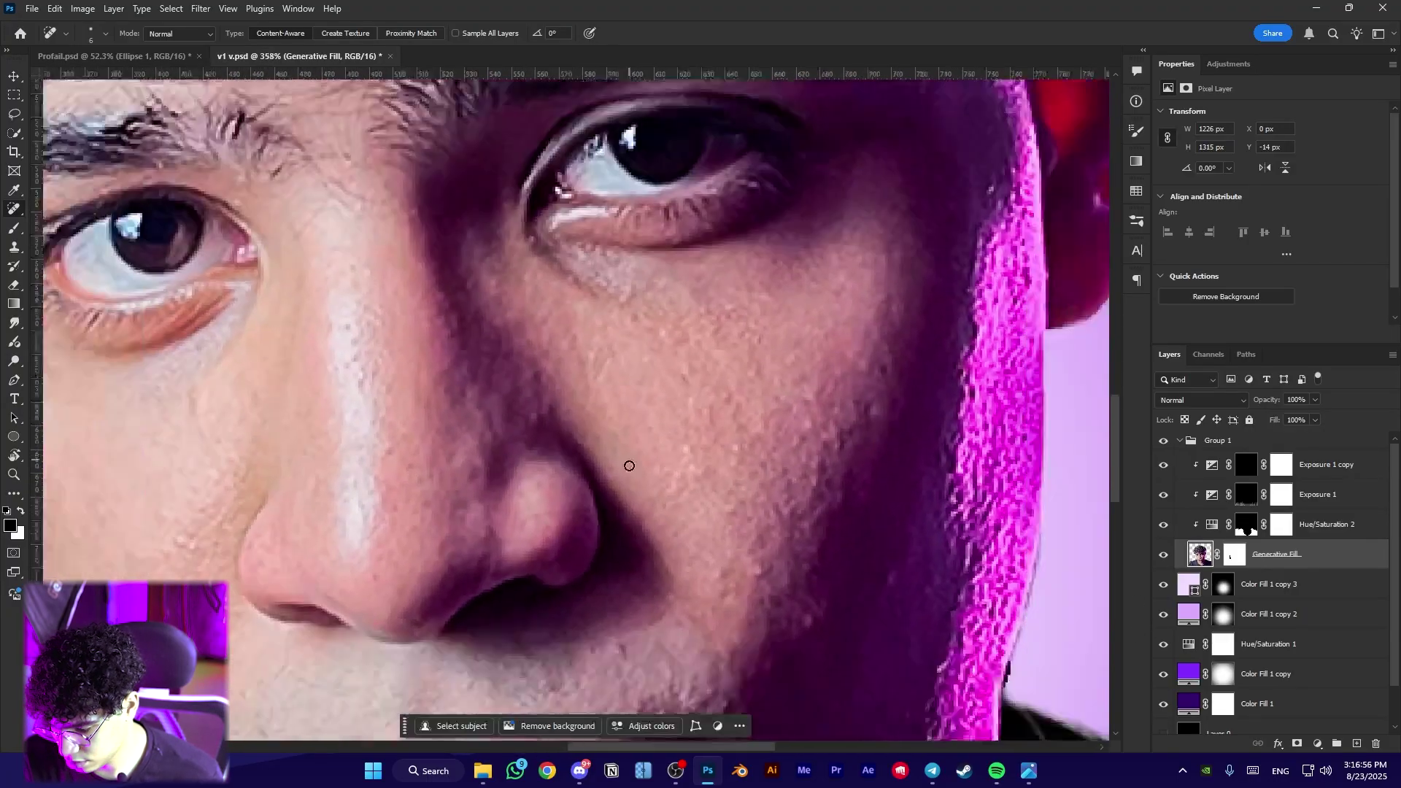
{"action": "scroll", "coordinate": [628, 466], "scroll_direction": "down", "scroll_amount": 2}
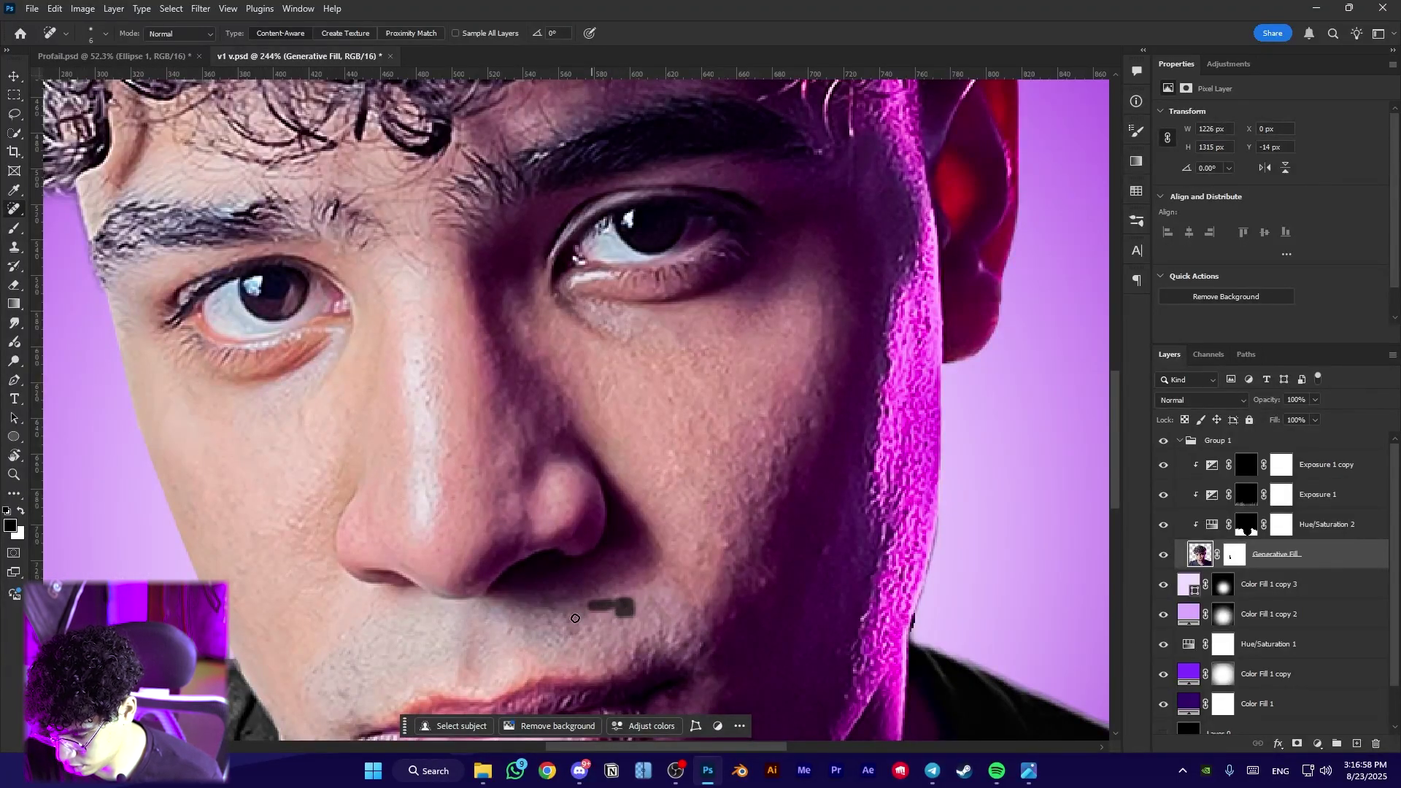
{"action": "scroll", "coordinate": [468, 587], "scroll_direction": "down", "scroll_amount": 3}
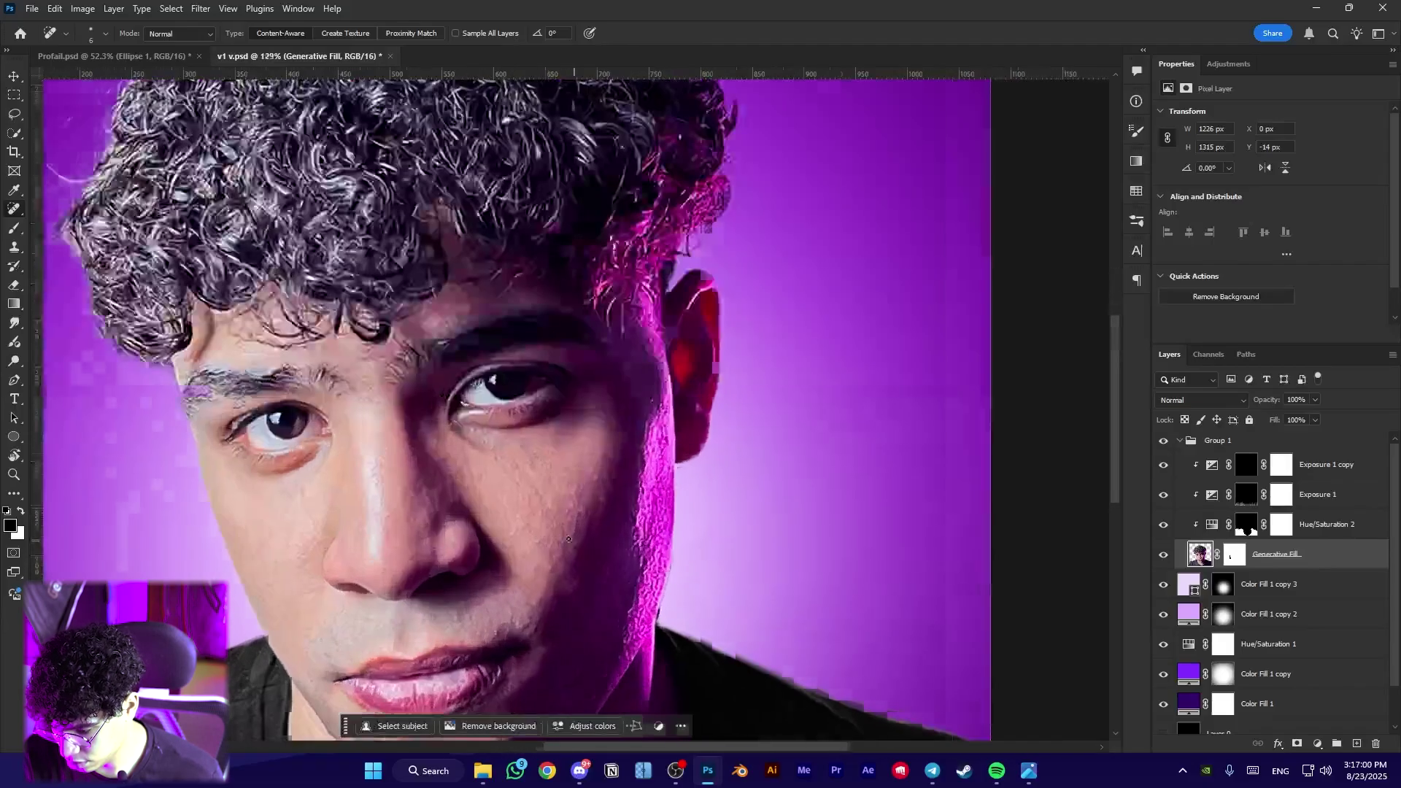
{"action": "scroll", "coordinate": [251, 625], "scroll_direction": "up", "scroll_amount": 6}
{"action": "left_click", "coordinate": [255, 622]}
{"action": "scroll", "coordinate": [256, 621], "scroll_direction": "down", "scroll_amount": 4}
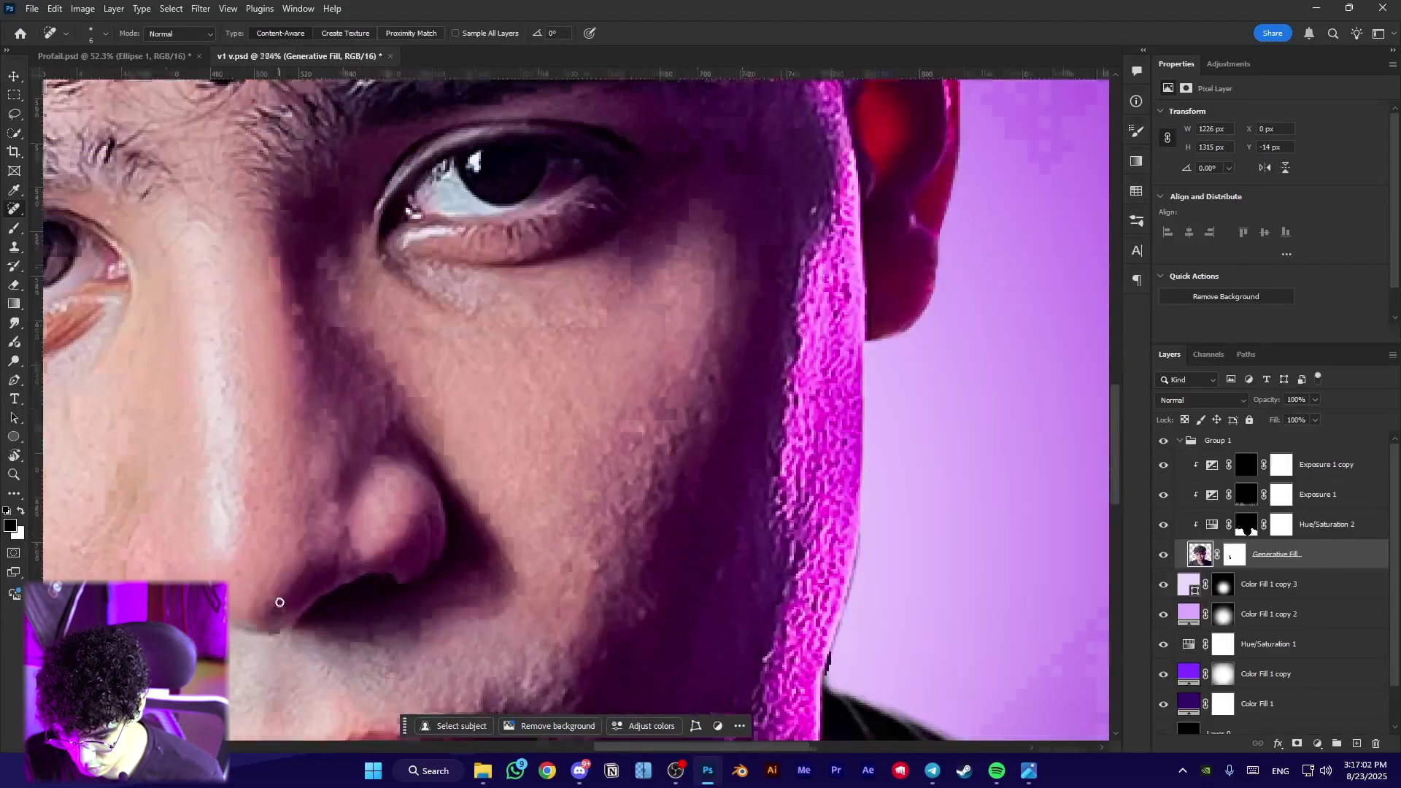
Heal the spot on the underside of the nose tip with the Spot Healing Brush
{"action": "scroll", "coordinate": [256, 621], "scroll_direction": "up", "scroll_amount": 3}
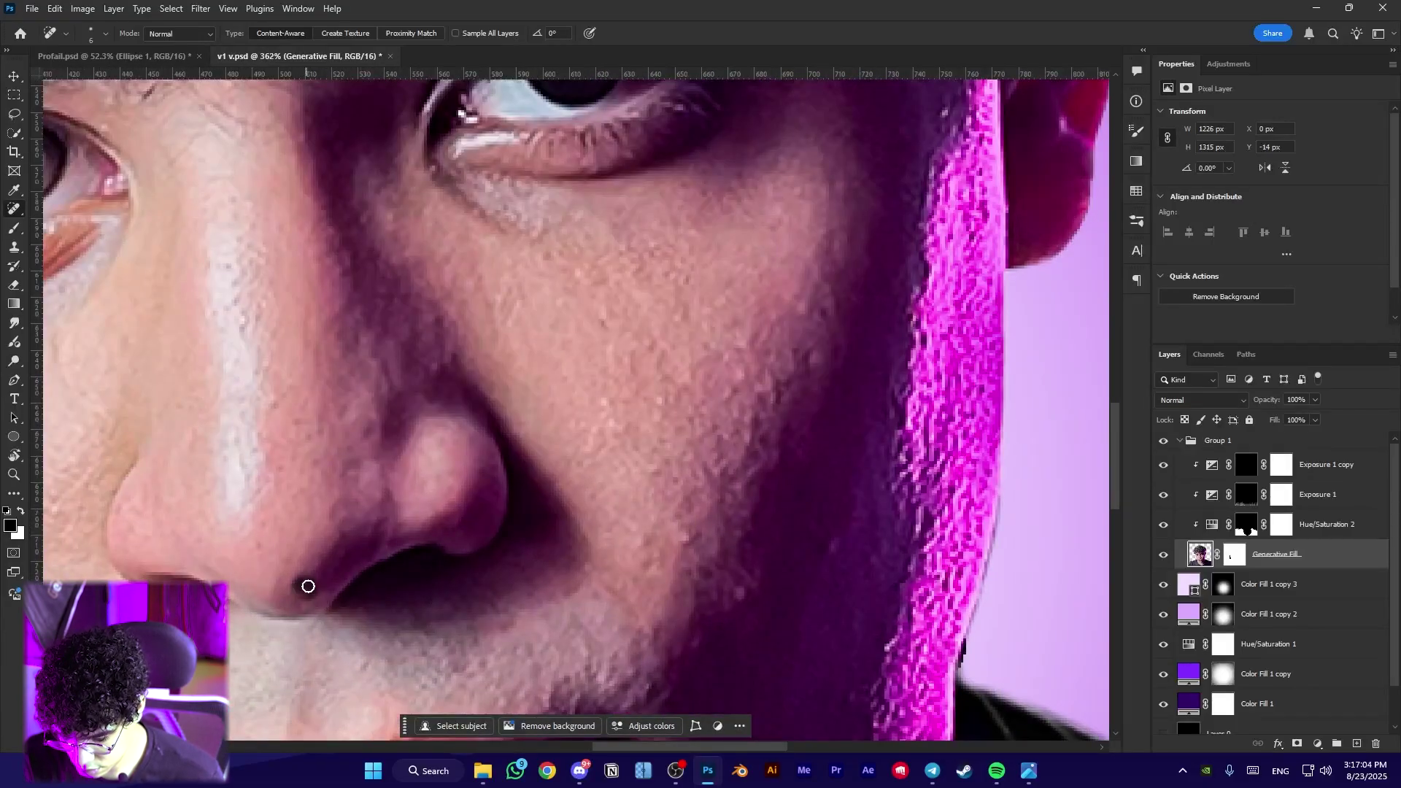
{"action": "left_click", "coordinate": [296, 608]}
{"action": "scroll", "coordinate": [299, 602], "scroll_direction": "down", "scroll_amount": 3}
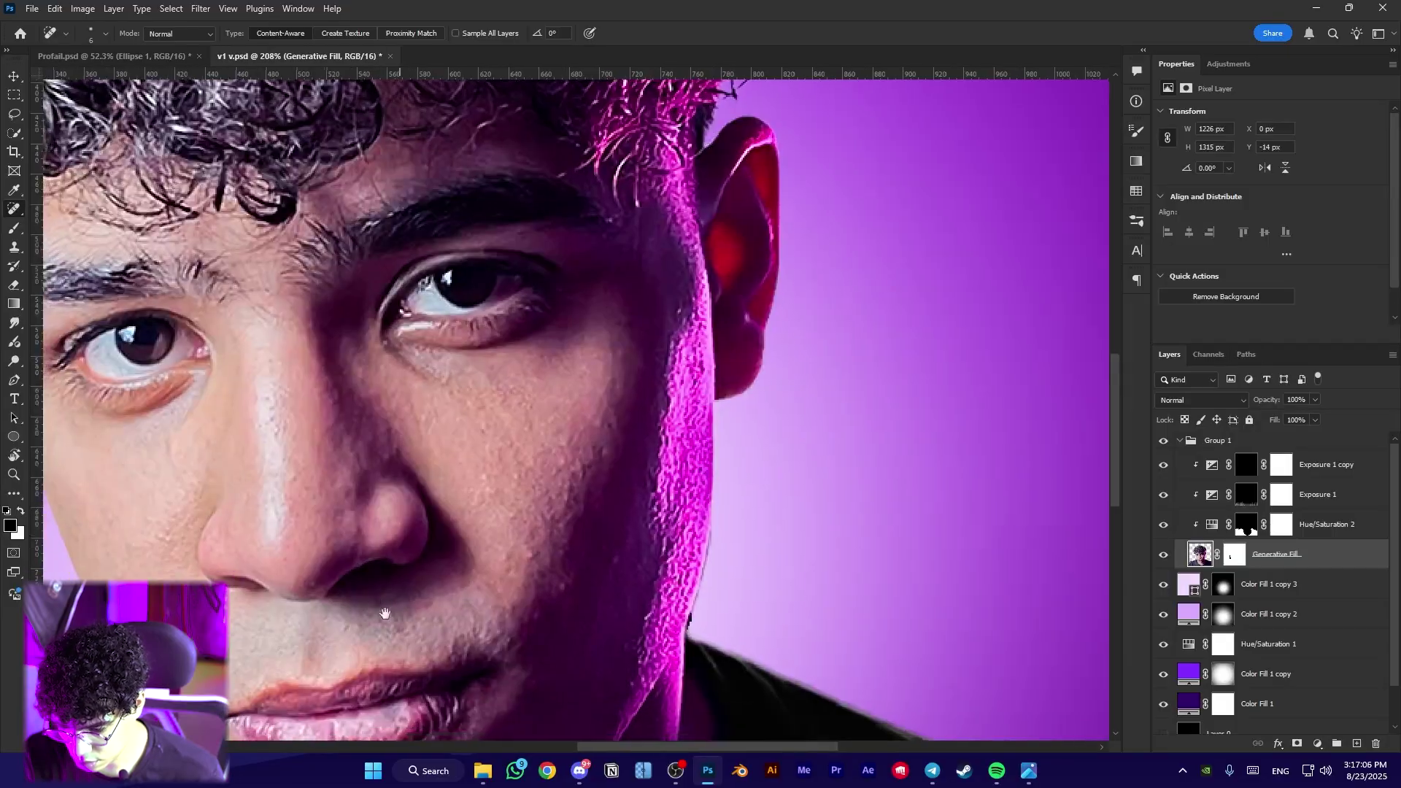
{"action": "scroll", "coordinate": [449, 502], "scroll_direction": "down", "scroll_amount": 5}
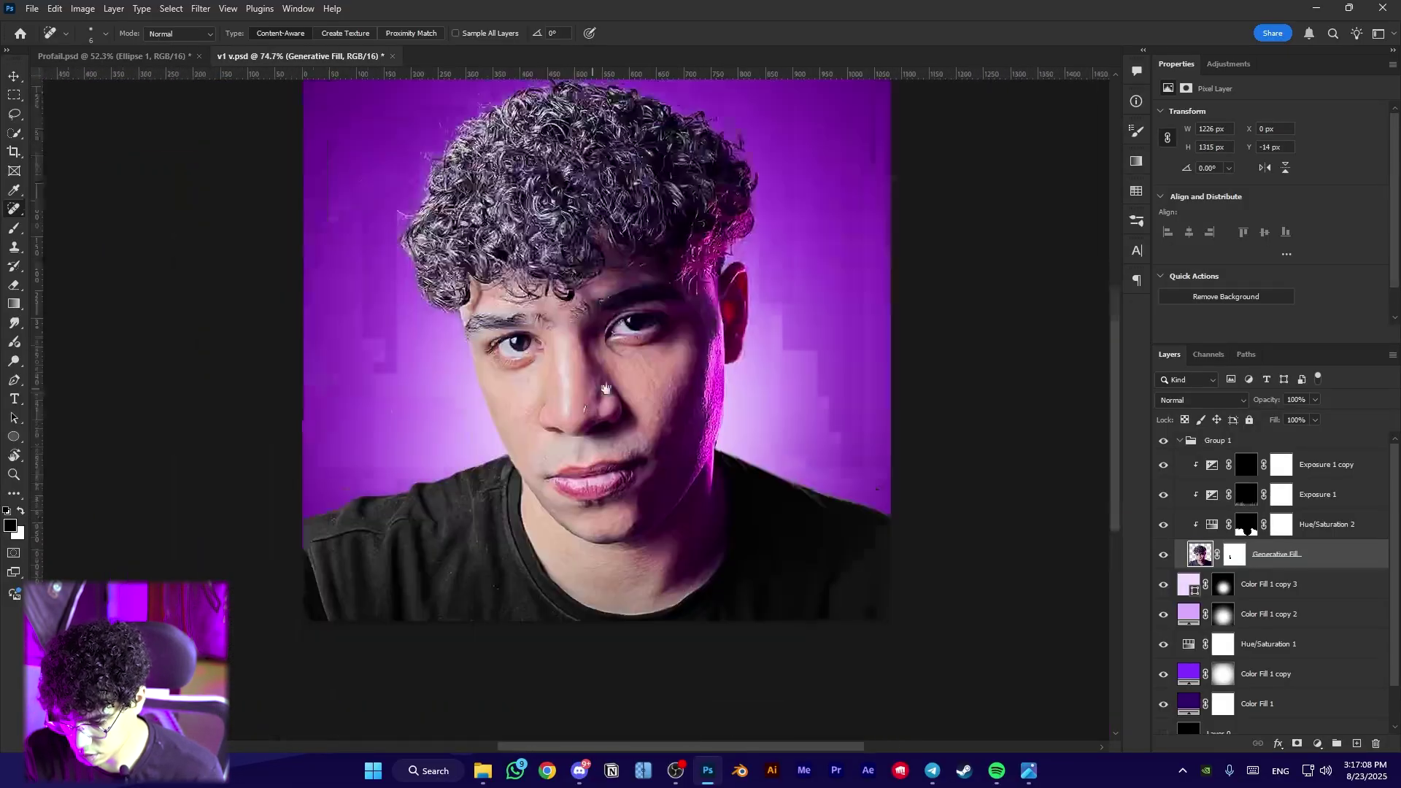
Convert the Generative Fill portrait layer to a smart object and duplicate it
{"action": "scroll", "coordinate": [639, 414], "scroll_direction": "up", "scroll_amount": 5}
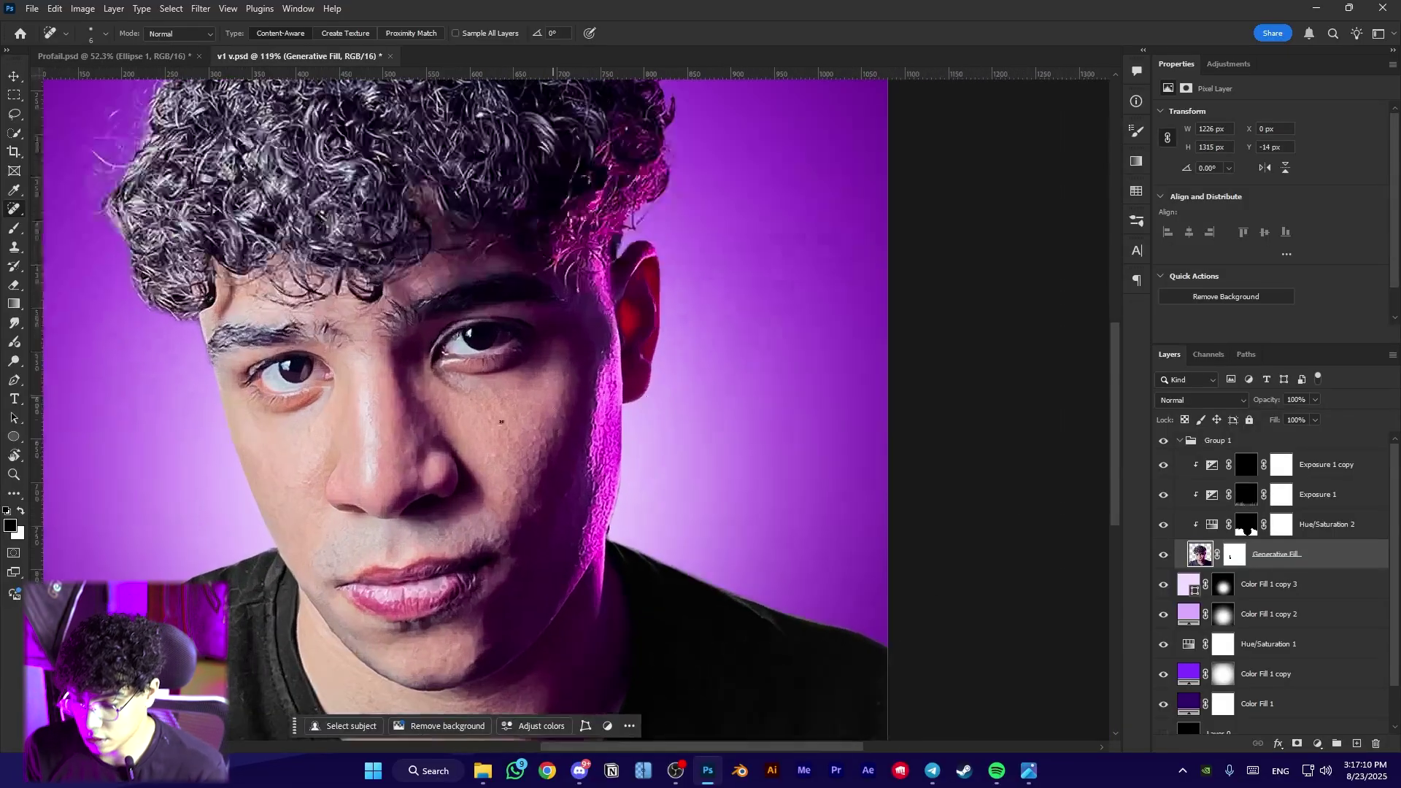
{"action": "scroll", "coordinate": [1025, 479], "scroll_direction": "up", "scroll_amount": 2}
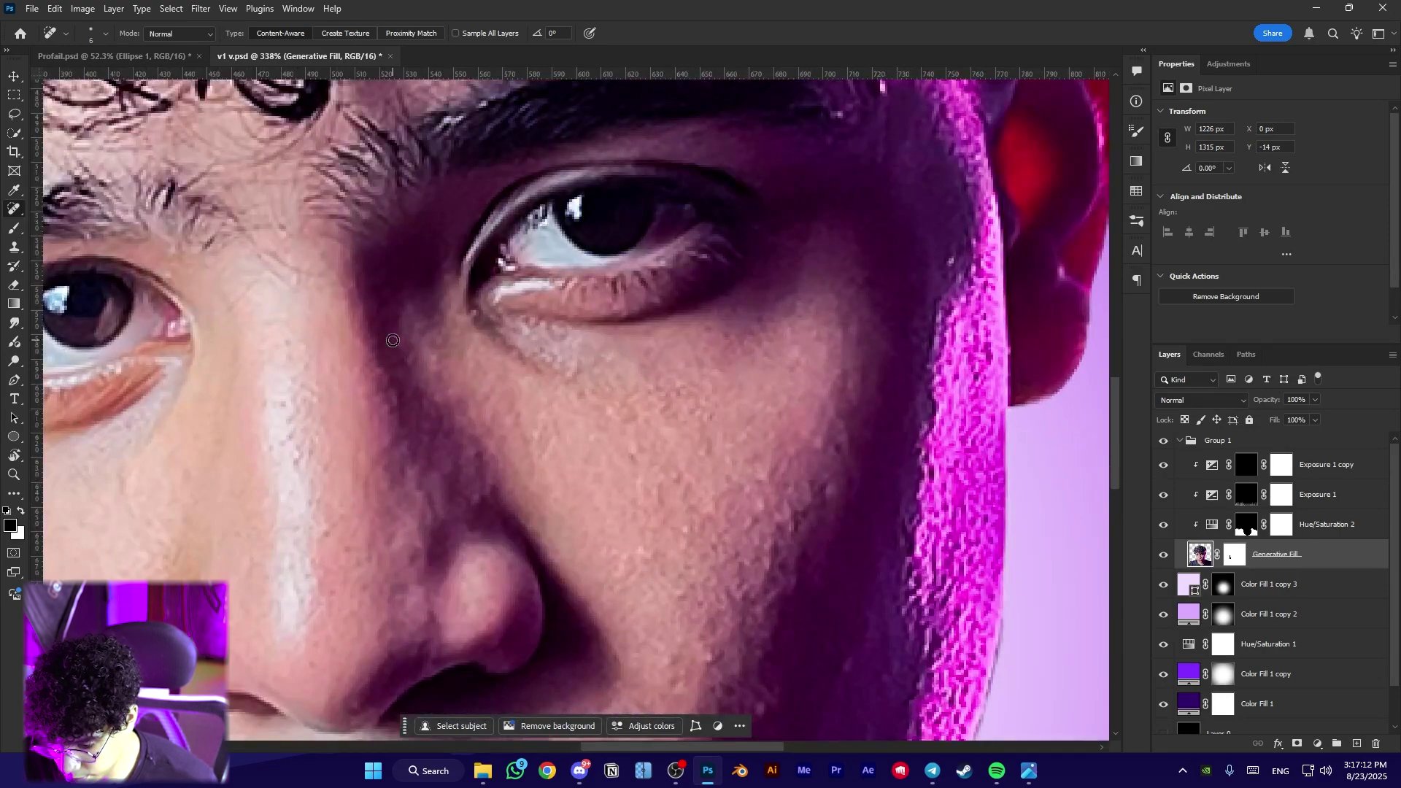
{"action": "scroll", "coordinate": [408, 305], "scroll_direction": "down", "scroll_amount": 2}
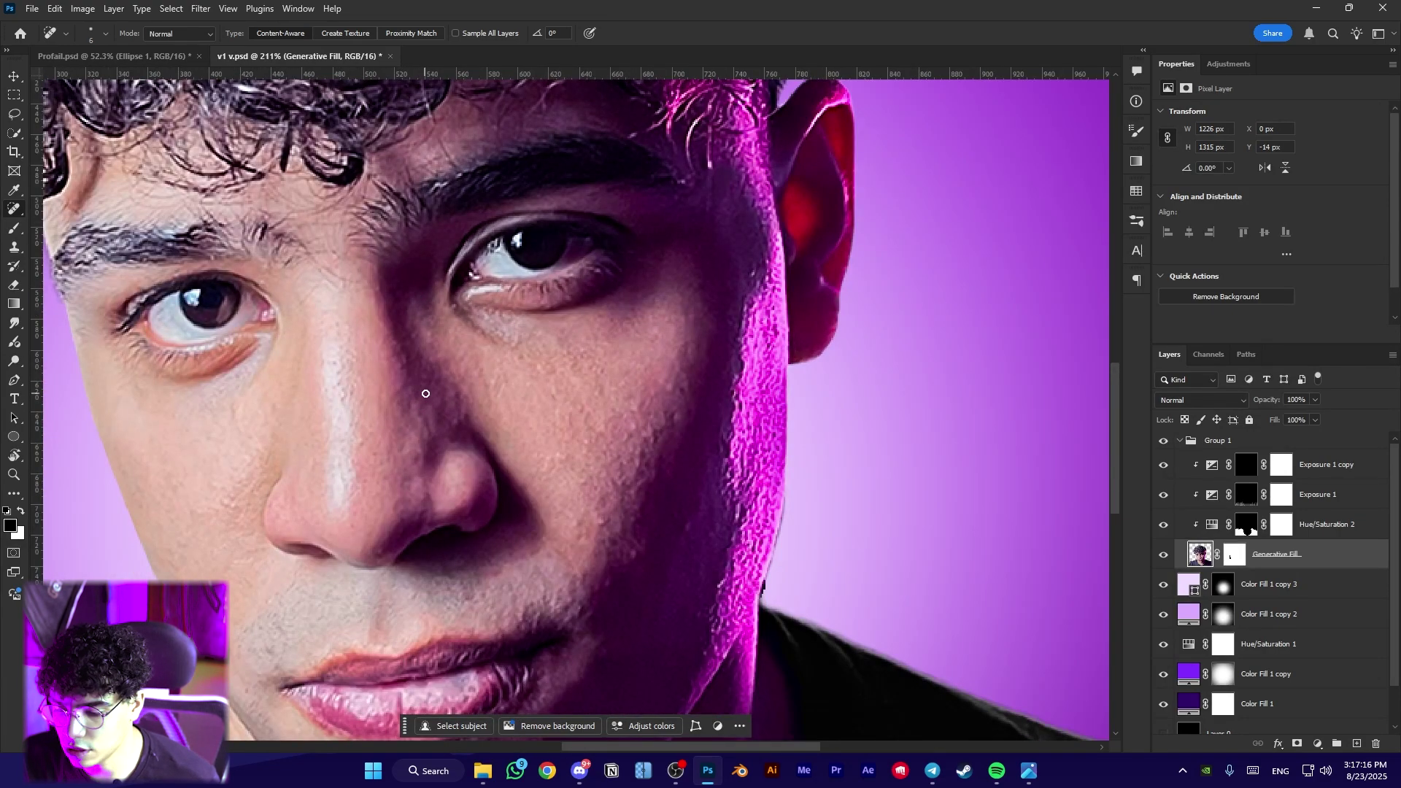
{"action": "scroll", "coordinate": [425, 393], "scroll_direction": "down", "scroll_amount": 3}
{"action": "scroll", "coordinate": [844, 411], "scroll_direction": "up", "scroll_amount": 3}
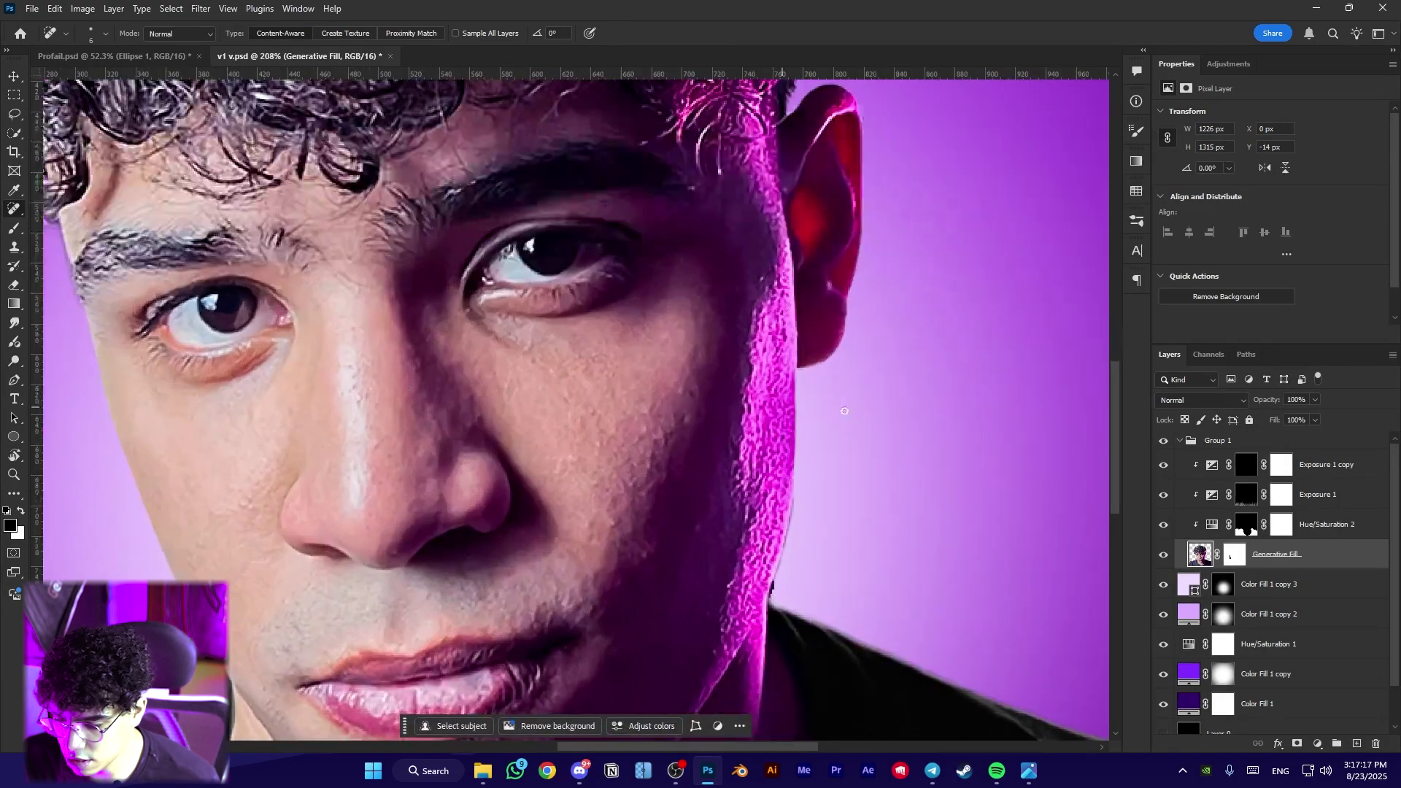
{"action": "right_click", "coordinate": [1276, 561]}
{"action": "left_click", "coordinate": [1322, 454]}
{"action": "key", "text": "ctrl+j"}
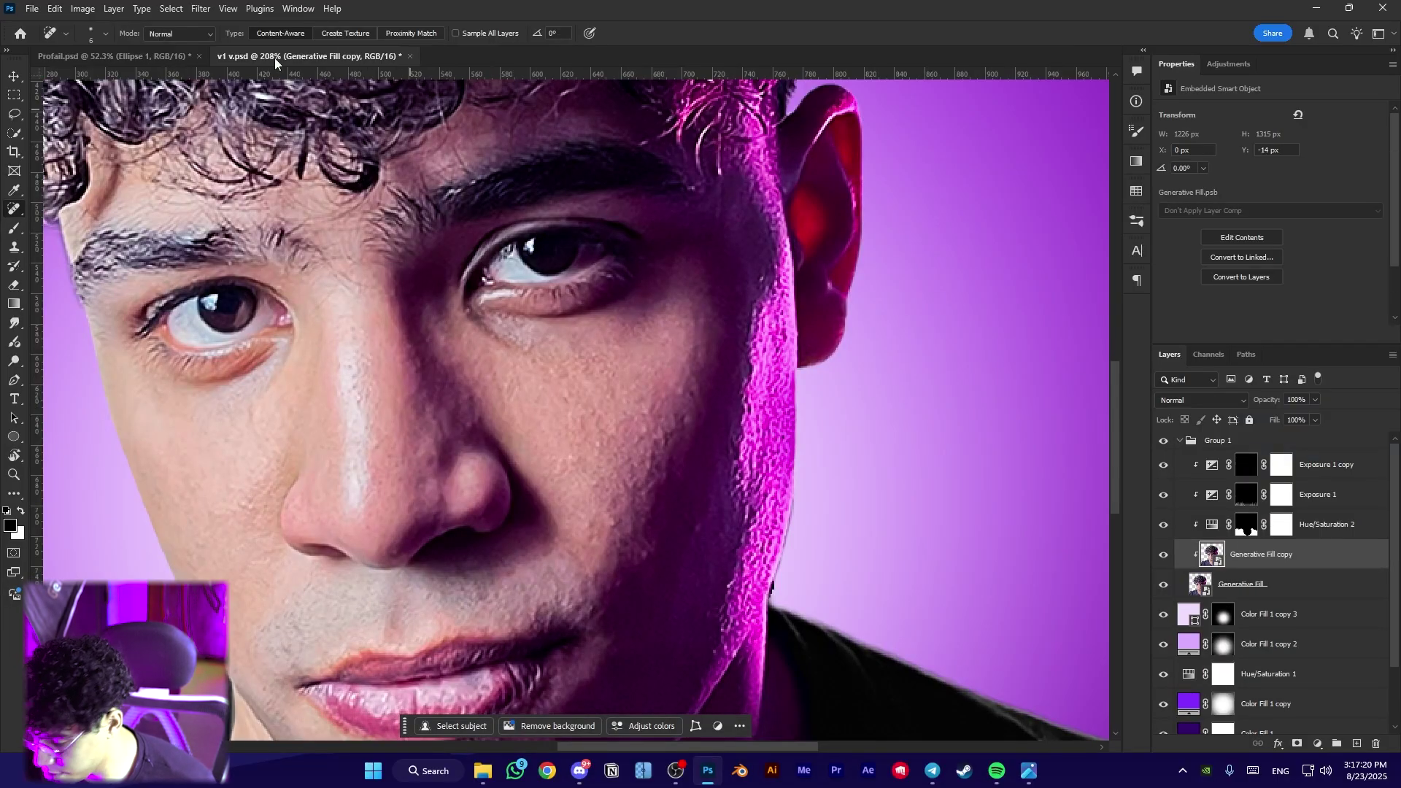
Apply the Skin Smoothing neural filter to the duplicate portrait with Blur 66 and Smoothness +33, output as a smart filter
{"action": "left_click", "coordinate": [215, 8]}
{"action": "left_click", "coordinate": [233, 70]}
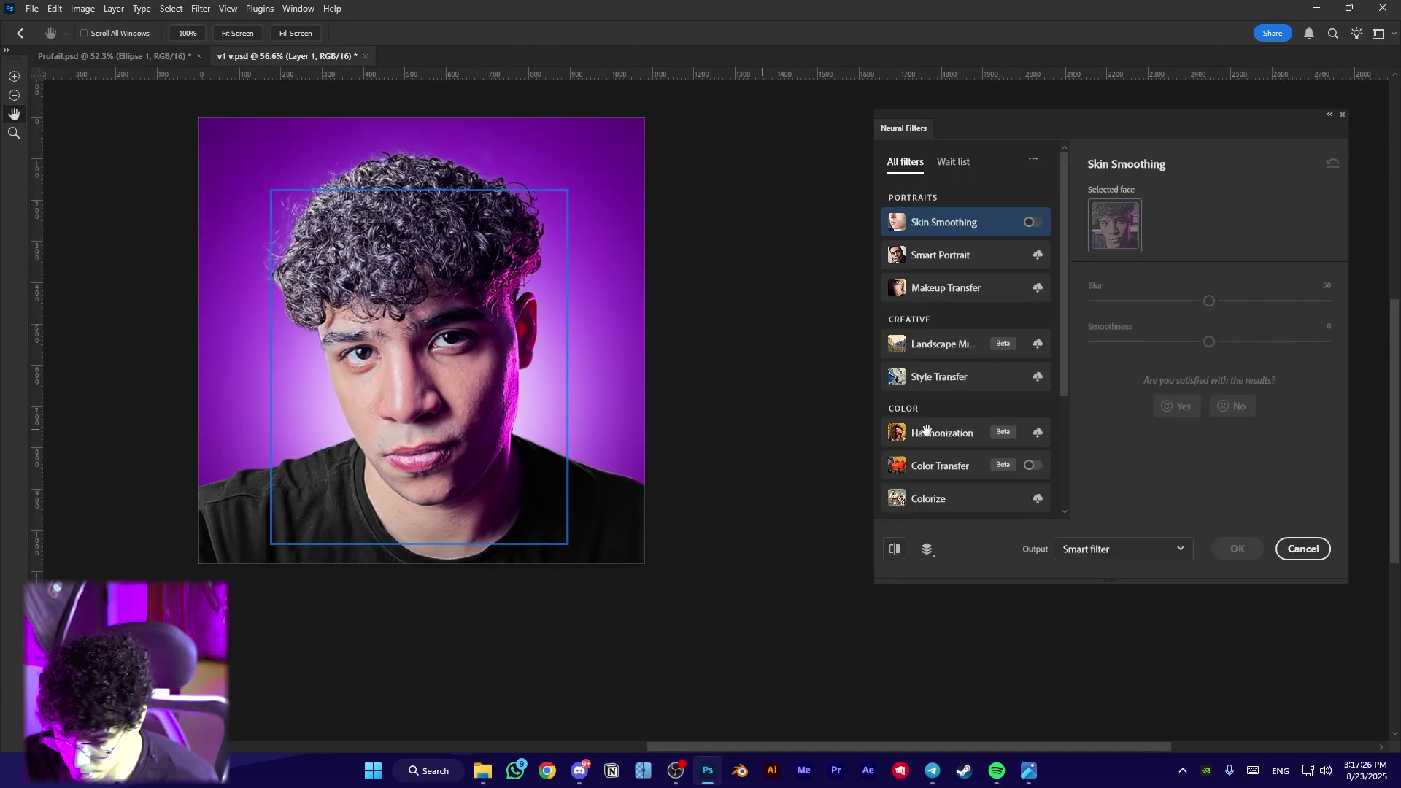
{"action": "left_click", "coordinate": [1030, 221]}
{"action": "left_click_drag", "start_coordinate": [1042, 121], "coordinate": [859, 120]}
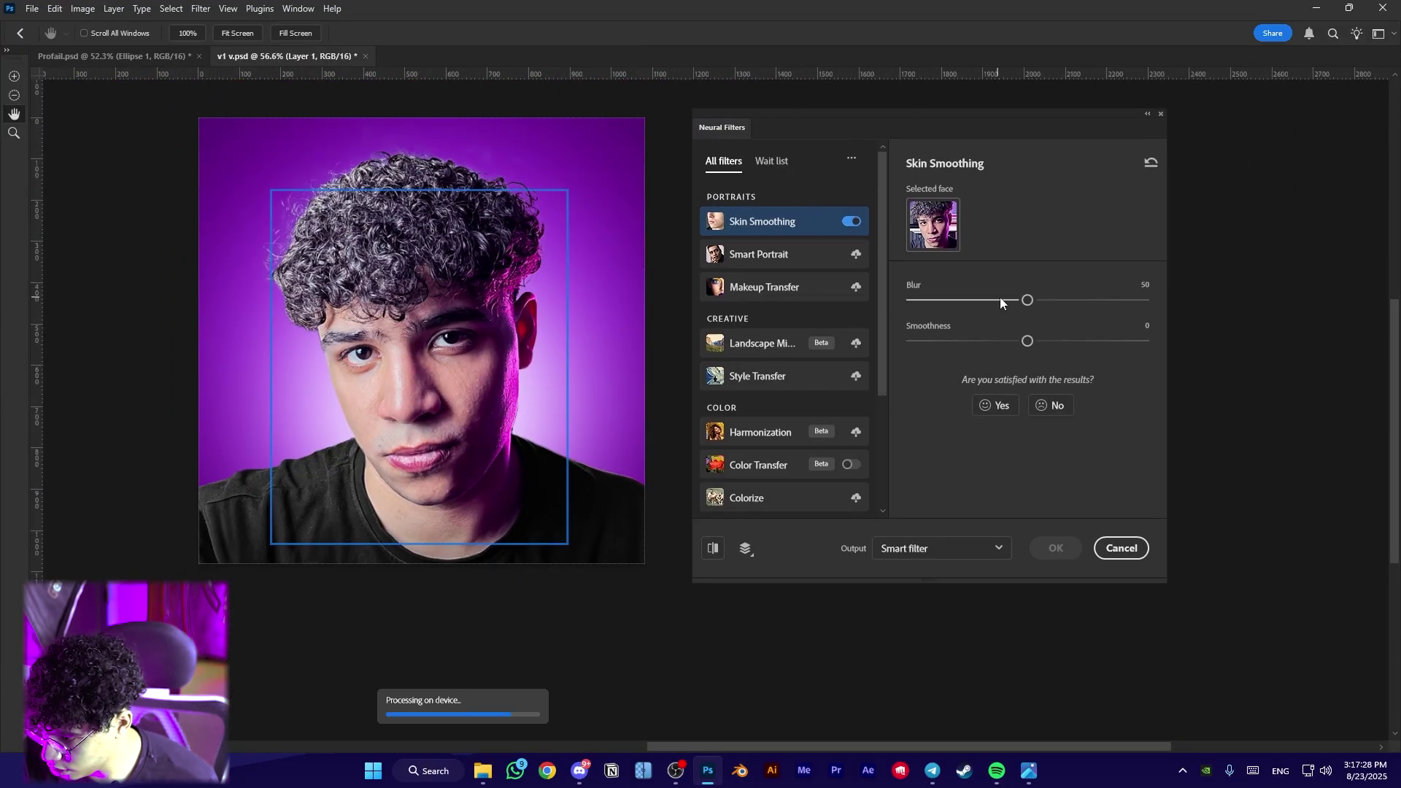
{"action": "left_click_drag", "start_coordinate": [1028, 300], "coordinate": [1099, 304]}
{"action": "left_click_drag", "start_coordinate": [1027, 341], "coordinate": [1076, 341]}
{"action": "scroll", "coordinate": [438, 322], "scroll_direction": "up", "scroll_amount": 5}
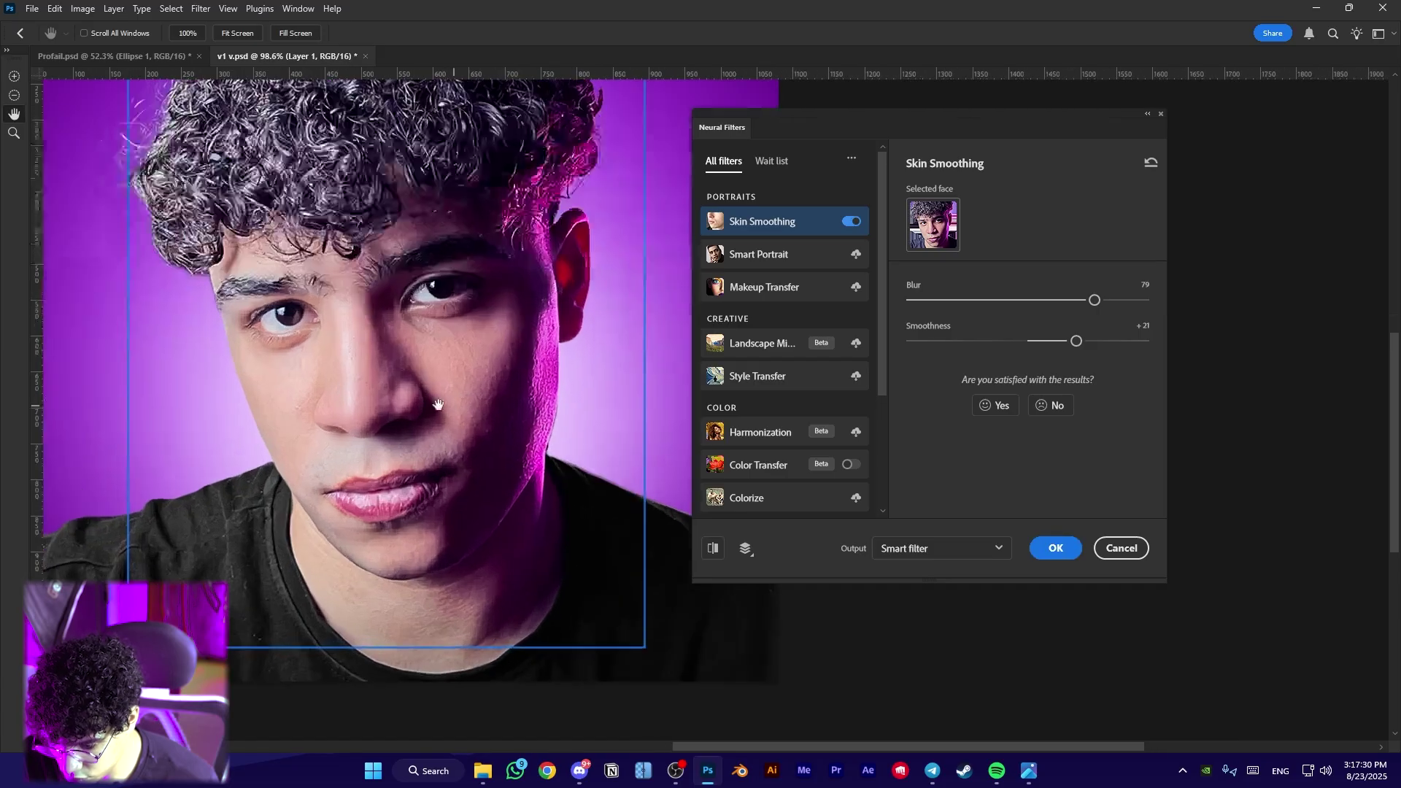
{"action": "scroll", "coordinate": [405, 376], "scroll_direction": "up", "scroll_amount": 4}
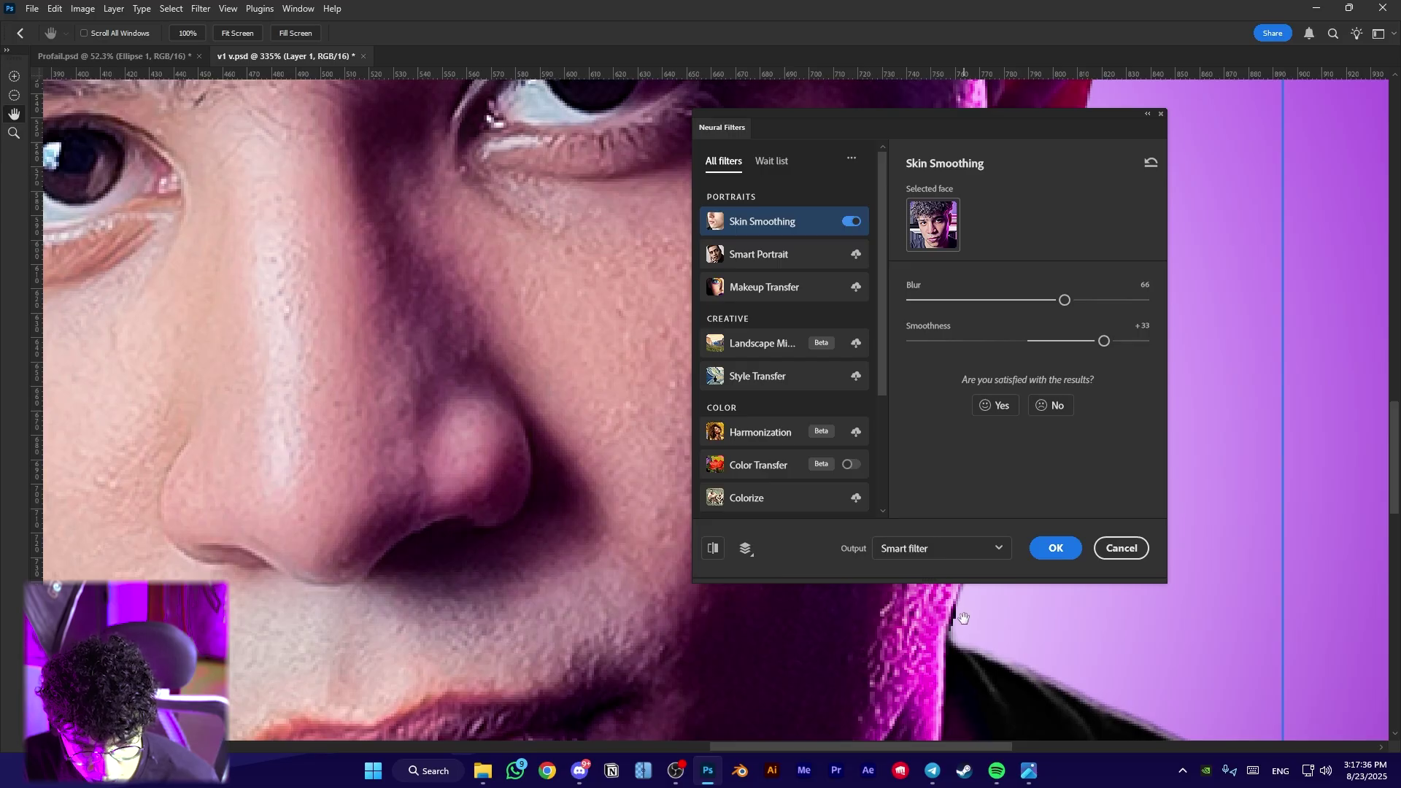
{"action": "left_click", "coordinate": [1063, 549]}
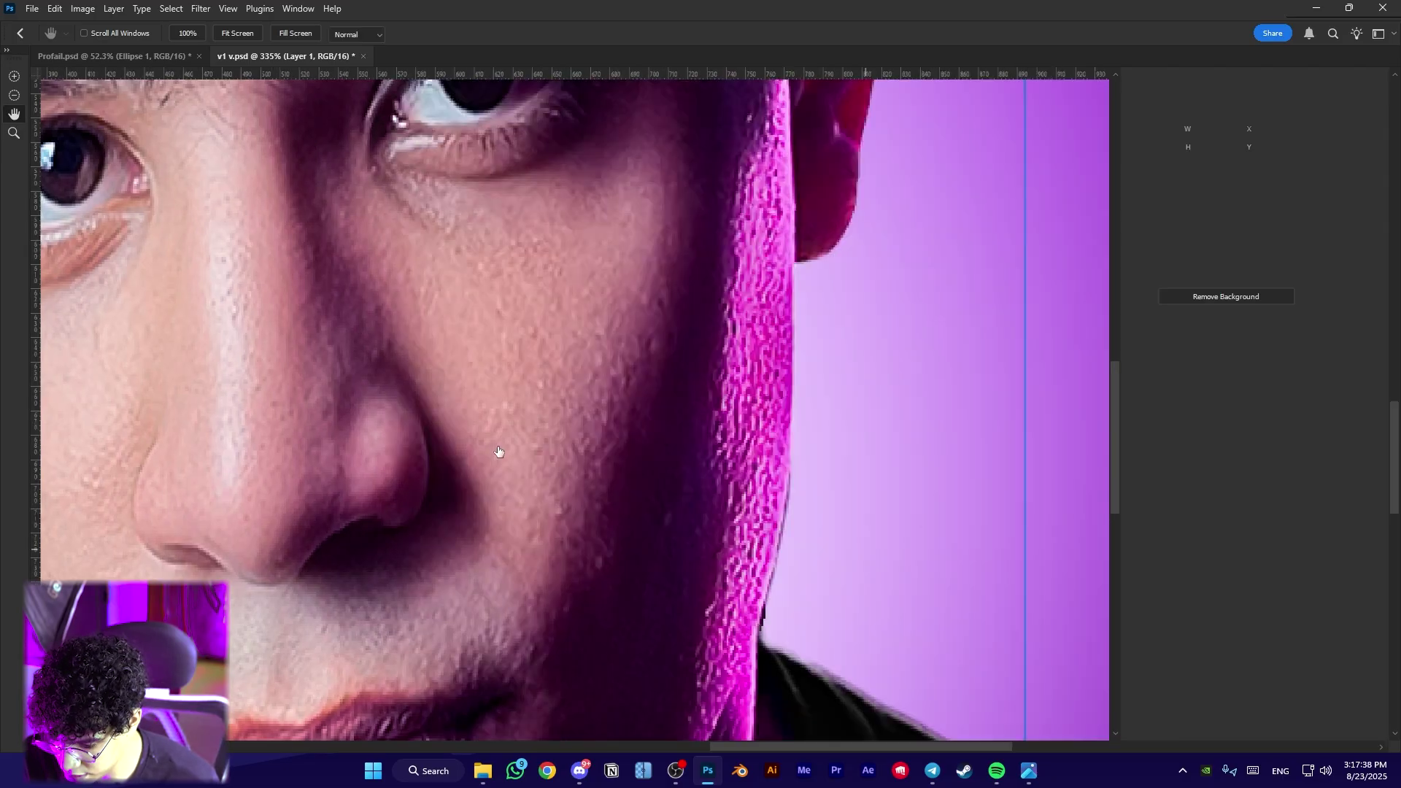
Duplicate the skin-smoothed portrait layer and select the lower of the two smoothed copies
{"action": "scroll", "coordinate": [259, 256], "scroll_direction": "down", "scroll_amount": 5}
{"action": "left_click_drag", "start_coordinate": [258, 256], "coordinate": [443, 570]}
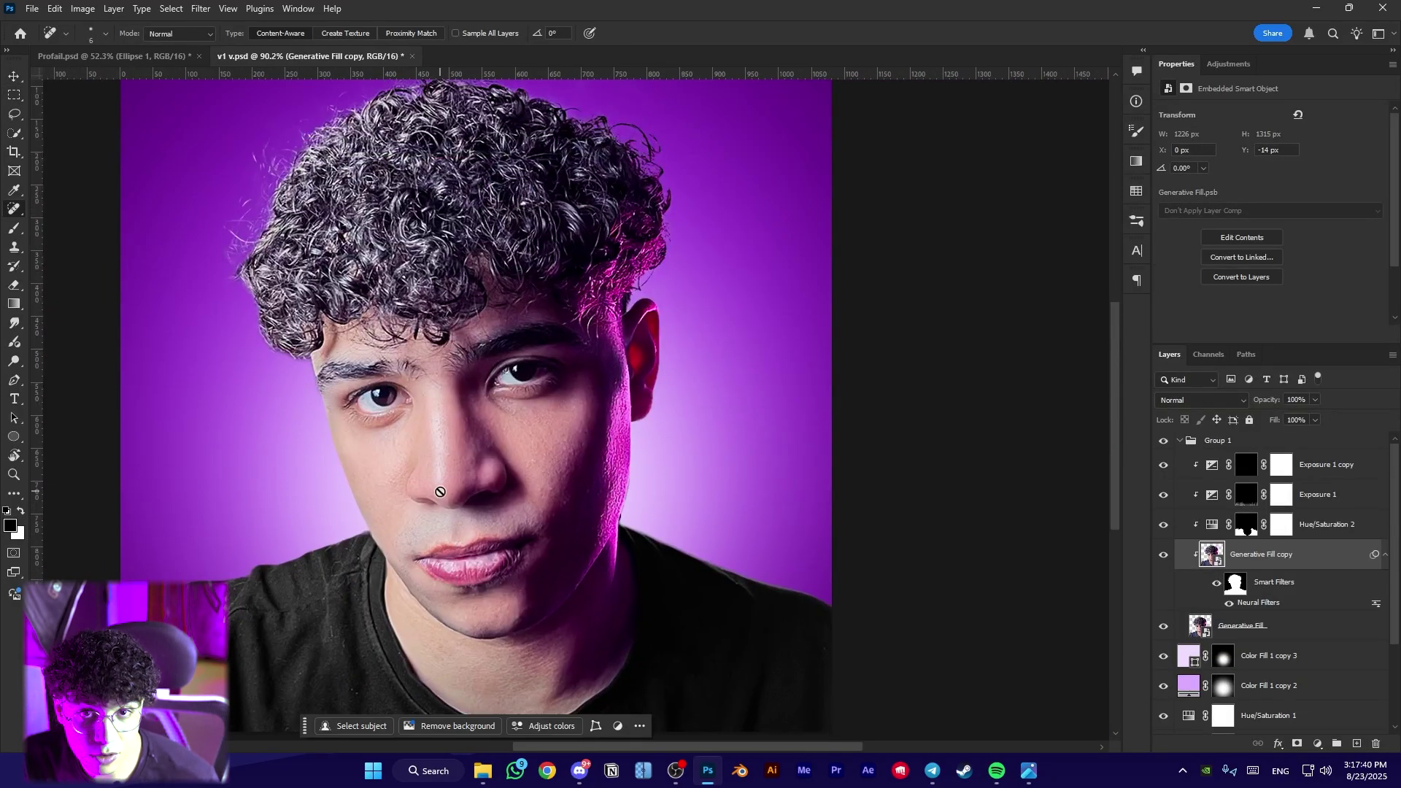
{"action": "scroll", "coordinate": [517, 479], "scroll_direction": "up", "scroll_amount": 4}
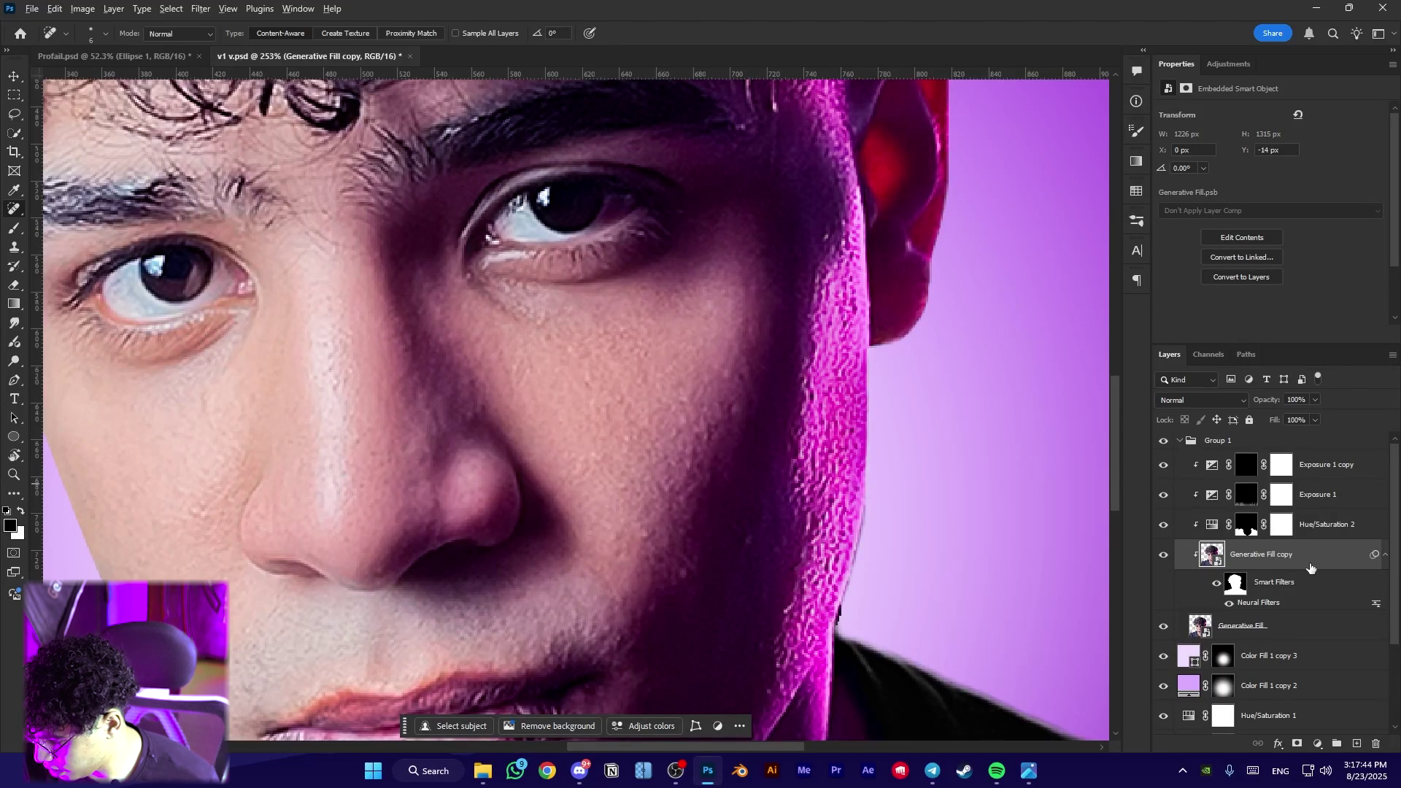
{"action": "key", "text": "ctrl+j"}
{"action": "left_click", "coordinate": [1303, 635]}
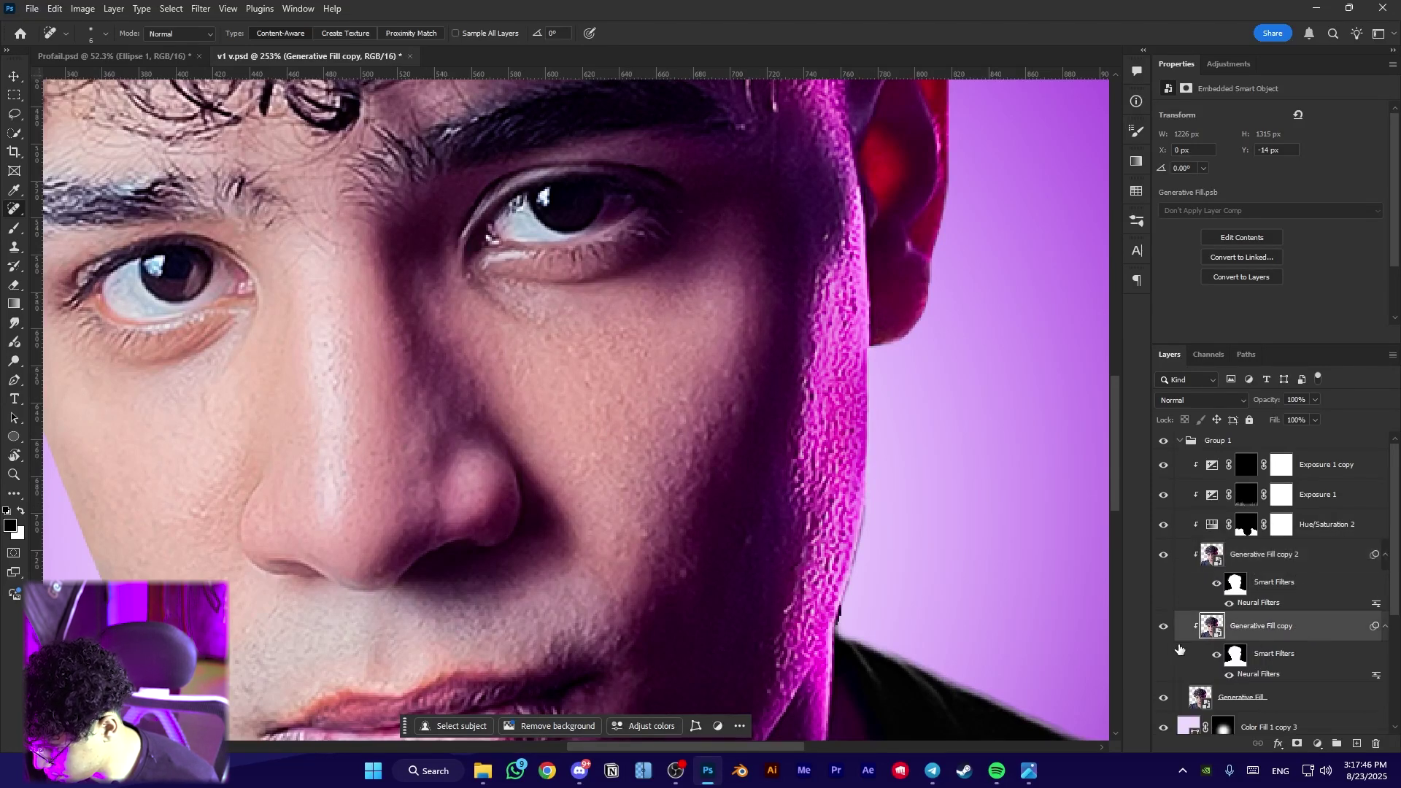
Toggle the visibility of the smoothed copies to compare the skin with and without them
{"action": "left_click", "coordinate": [1164, 627]}
{"action": "left_click", "coordinate": [1164, 627]}
{"action": "left_click", "coordinate": [1164, 627]}
{"action": "left_click", "coordinate": [1165, 627]}
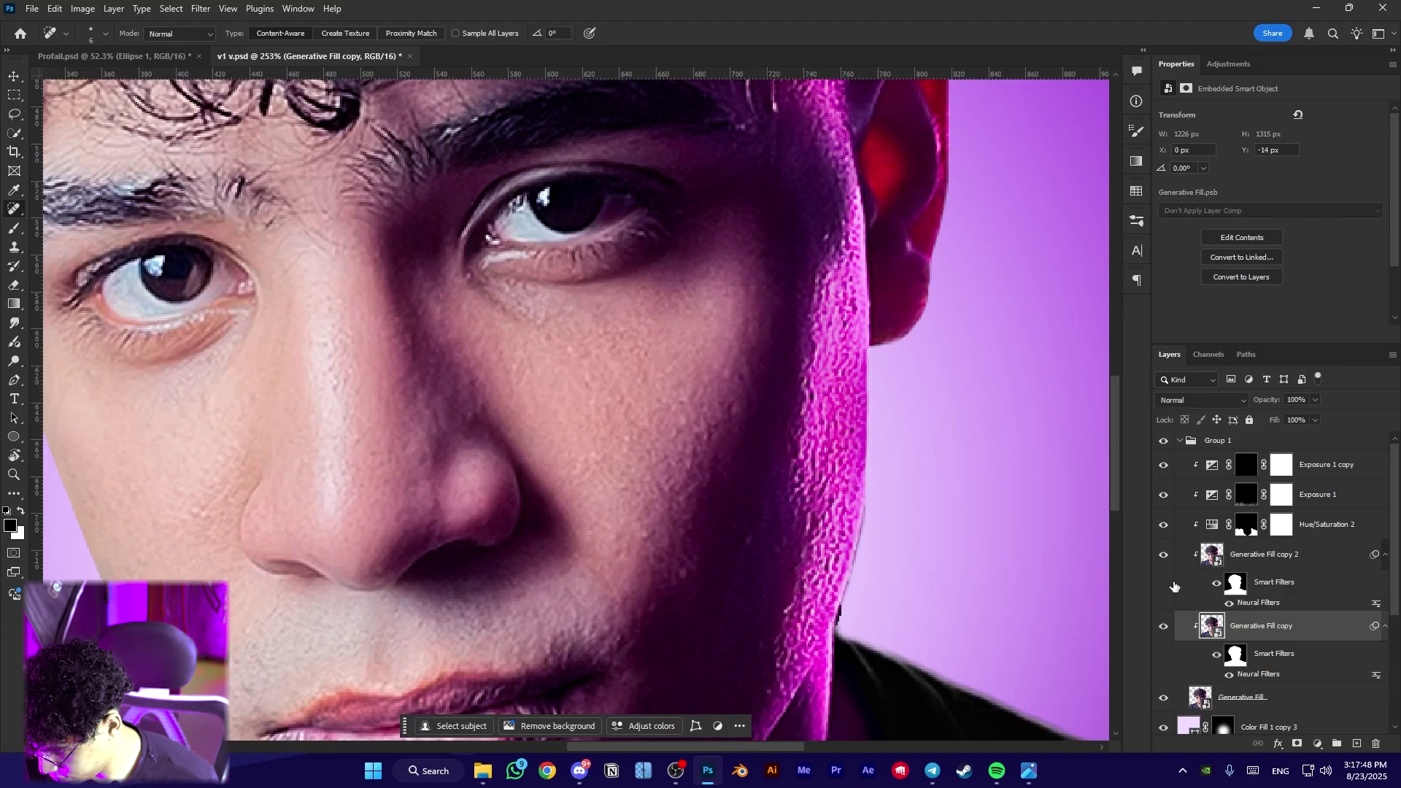
{"action": "left_click", "coordinate": [1165, 627]}
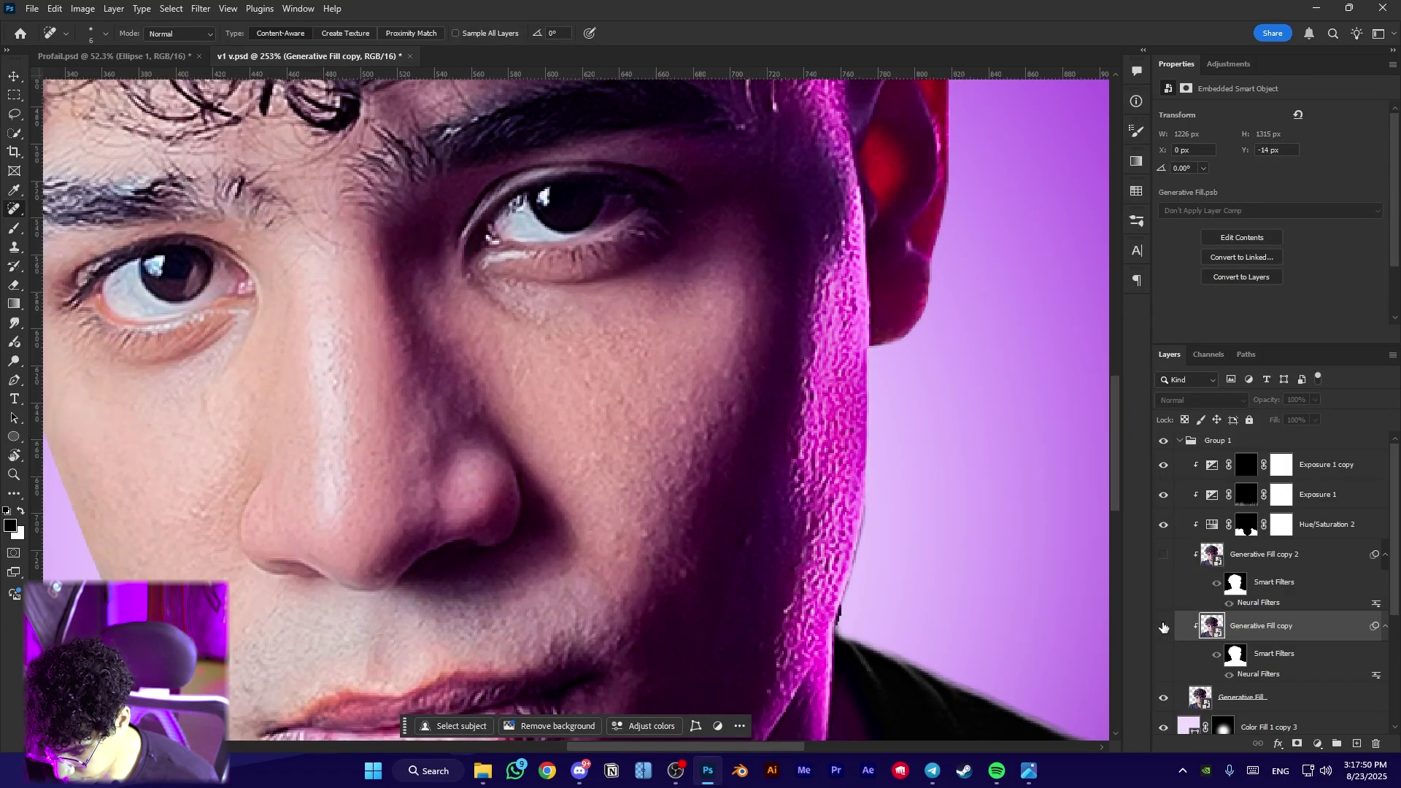
{"action": "left_click", "coordinate": [1163, 627]}
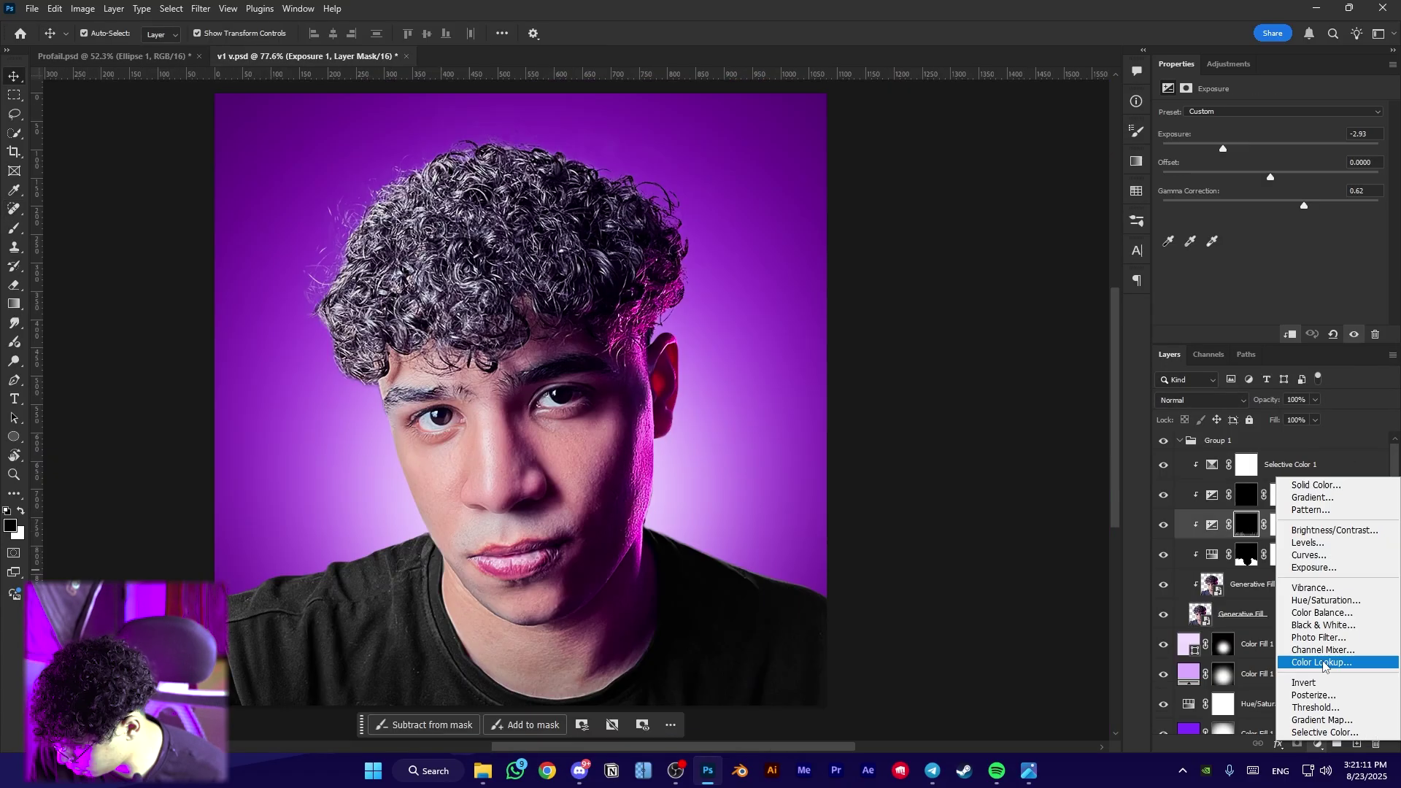
Add a Color Lookup adjustment above Exposure 1 with the FoggyNight.3DL LUT, Luminosity blending and 26% fill
{"action": "left_click", "coordinate": [1310, 662]}
{"action": "left_click", "coordinate": [1264, 113]}
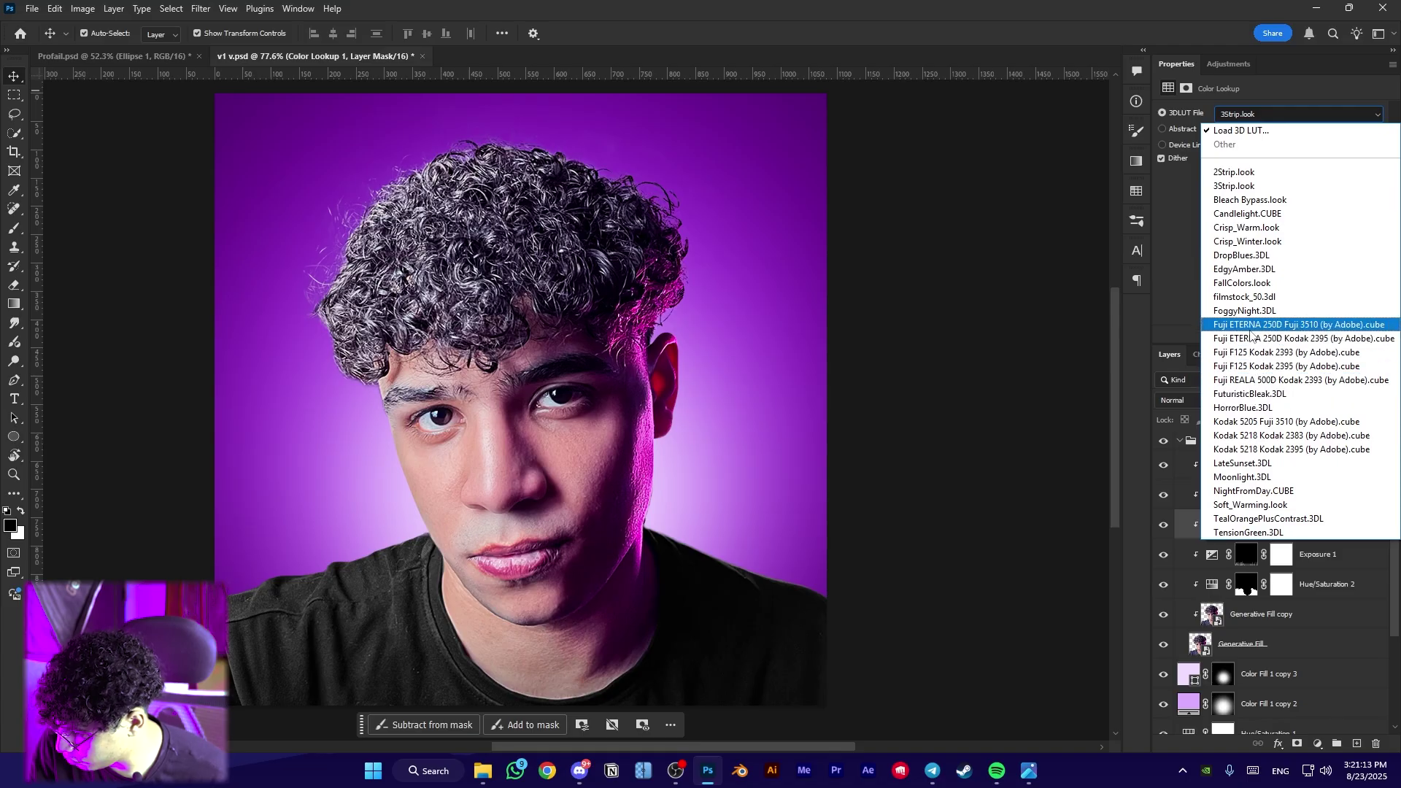
{"action": "left_click", "coordinate": [1249, 242]}
{"action": "left_click", "coordinate": [1223, 405]}
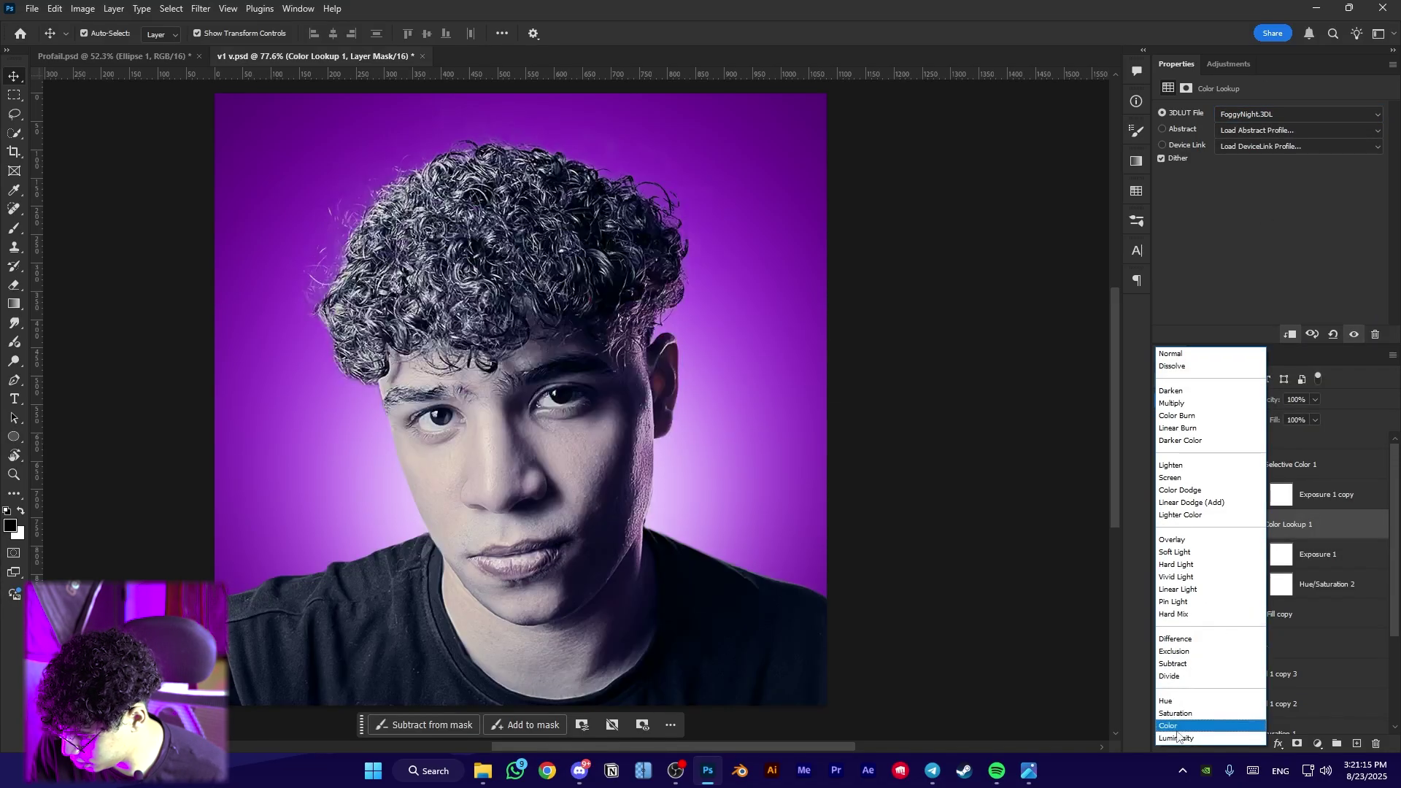
{"action": "left_click", "coordinate": [1196, 733]}
{"action": "mouse_move", "coordinate": [1270, 426]}
{"action": "left_mouse_down"}
{"action": "mouse_move", "coordinate": [1282, 422]}
{"action": "mouse_move", "coordinate": [1259, 423]}
{"action": "left_mouse_up"}
Set Cyan to +10 for the Reds in the Selective Color 1 adjustment
{"action": "left_click", "coordinate": [488, 512]}
{"action": "left_click_drag", "start_coordinate": [491, 497], "coordinate": [503, 488]}
{"action": "scroll", "coordinate": [520, 507], "scroll_direction": "up", "scroll_amount": 6}
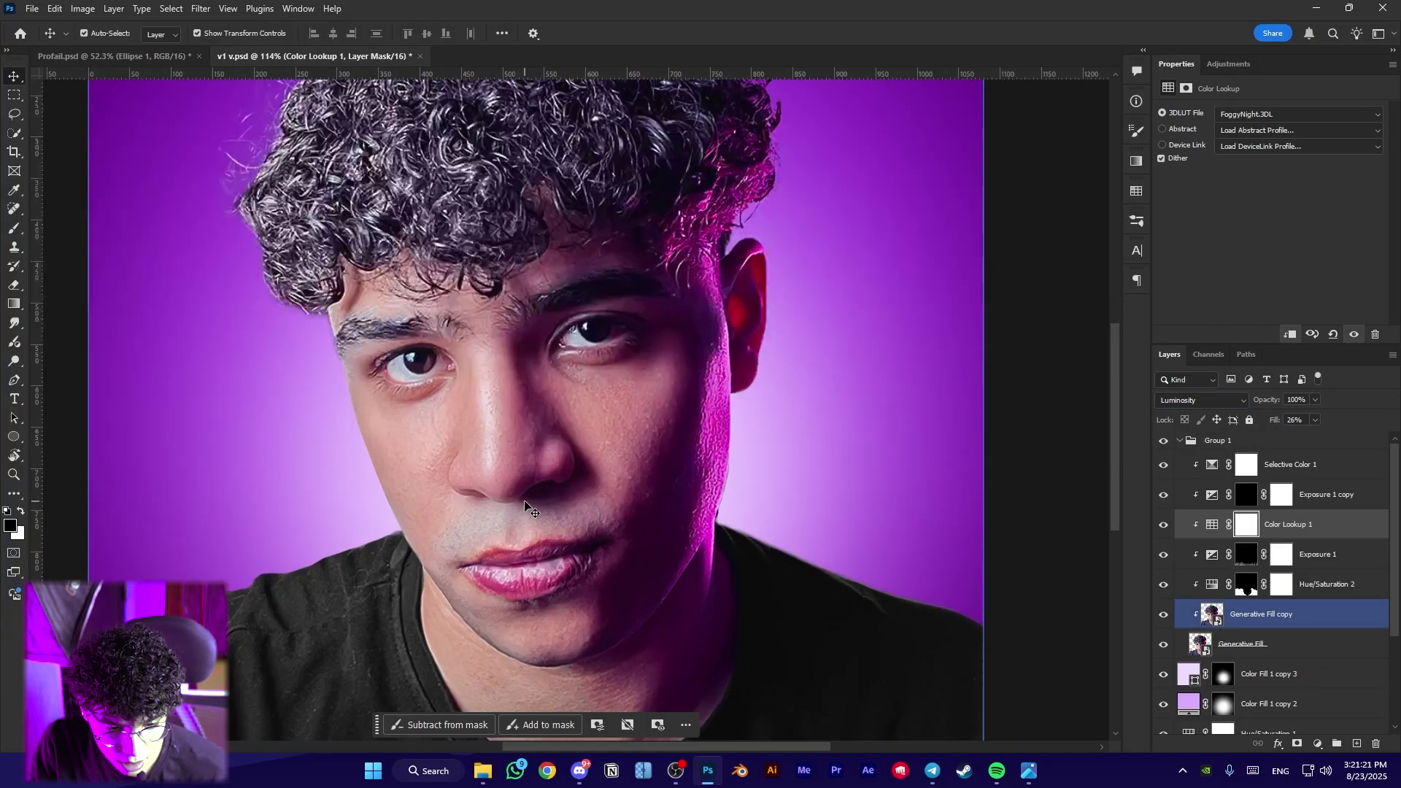
{"action": "scroll", "coordinate": [533, 488], "scroll_direction": "down", "scroll_amount": 1}
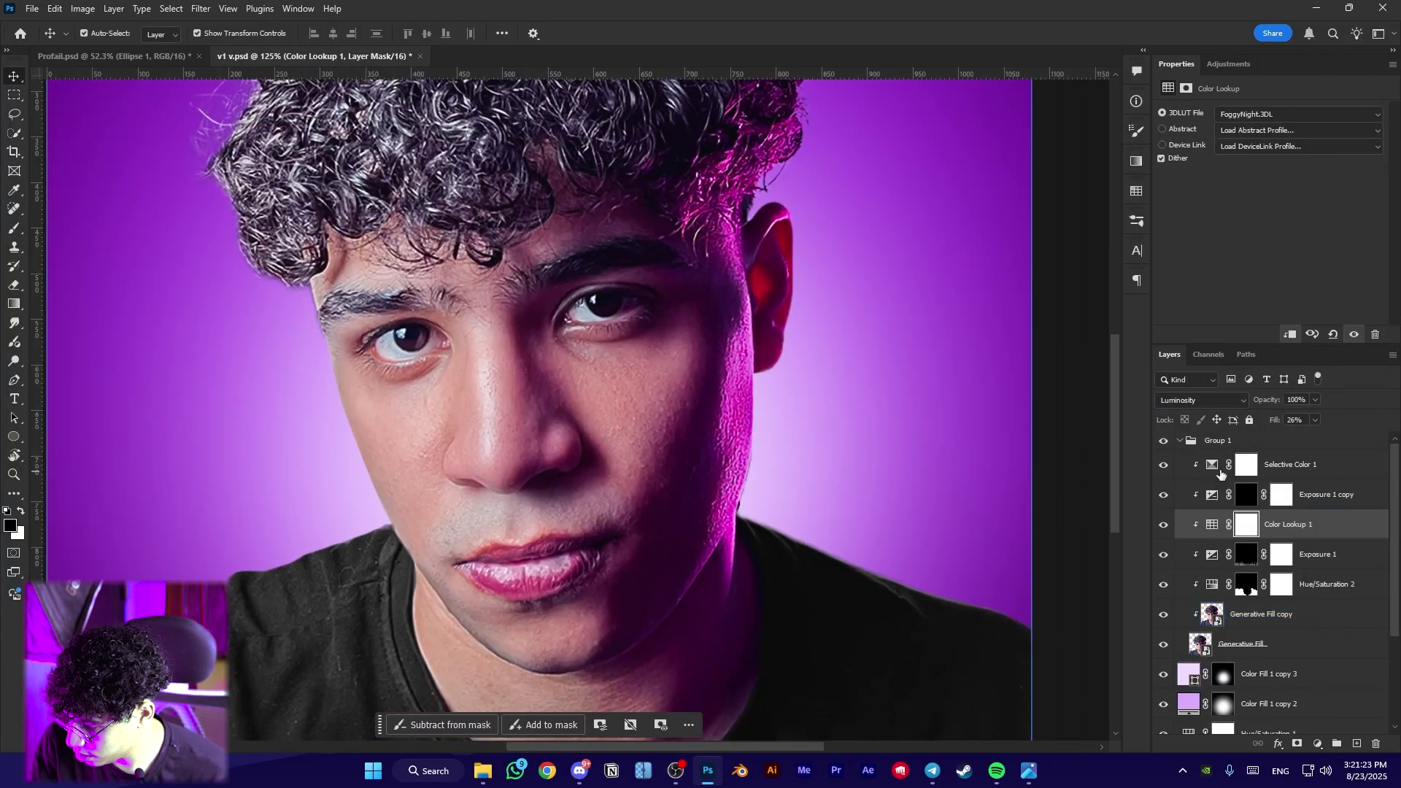
{"action": "left_click", "coordinate": [1240, 465]}
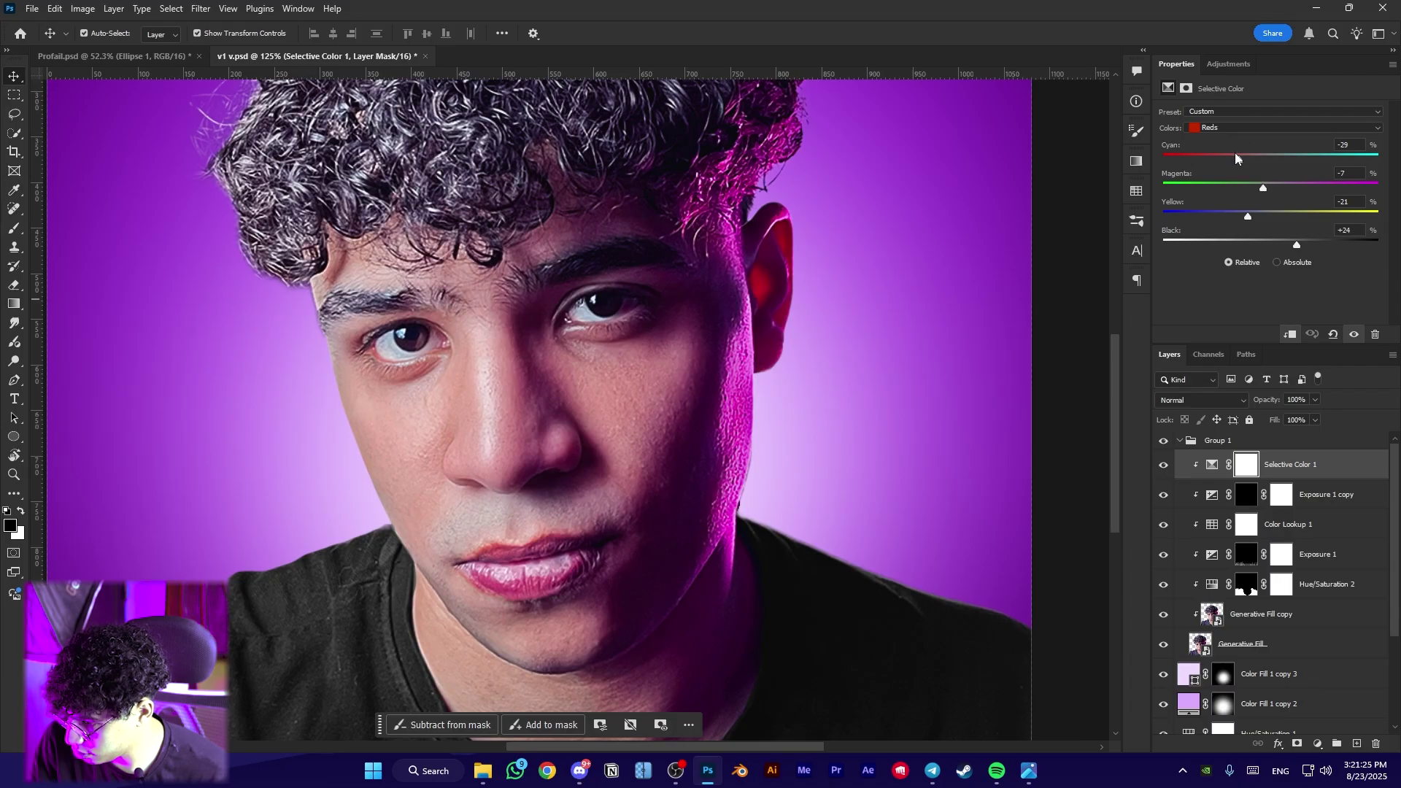
{"action": "left_click_drag", "start_coordinate": [1275, 168], "coordinate": [1281, 168]}
Examine the graded portrait's skin, lips and hair both as a whole and close up
{"action": "scroll", "coordinate": [540, 365], "scroll_direction": "down", "scroll_amount": 5}
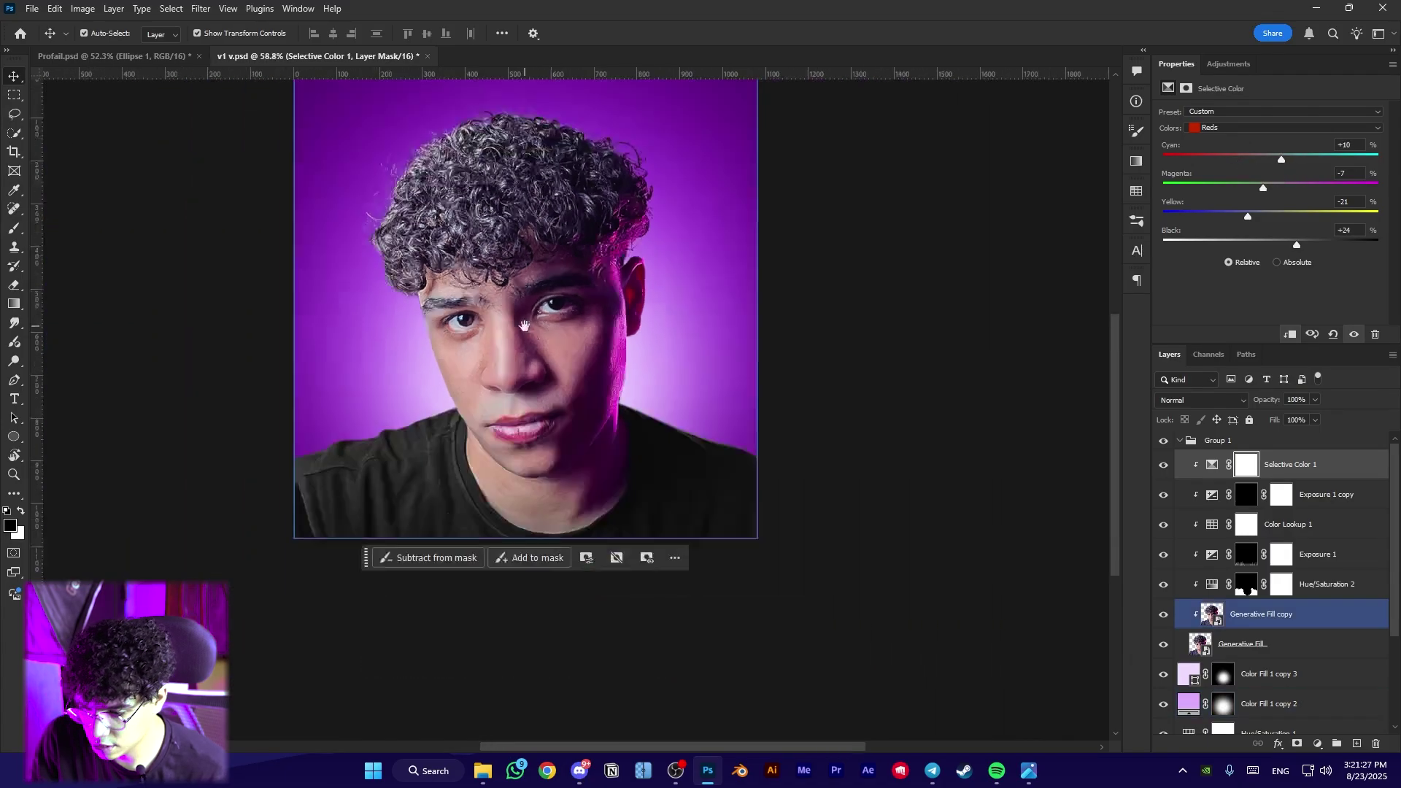
{"action": "scroll", "coordinate": [536, 362], "scroll_direction": "up", "scroll_amount": 3}
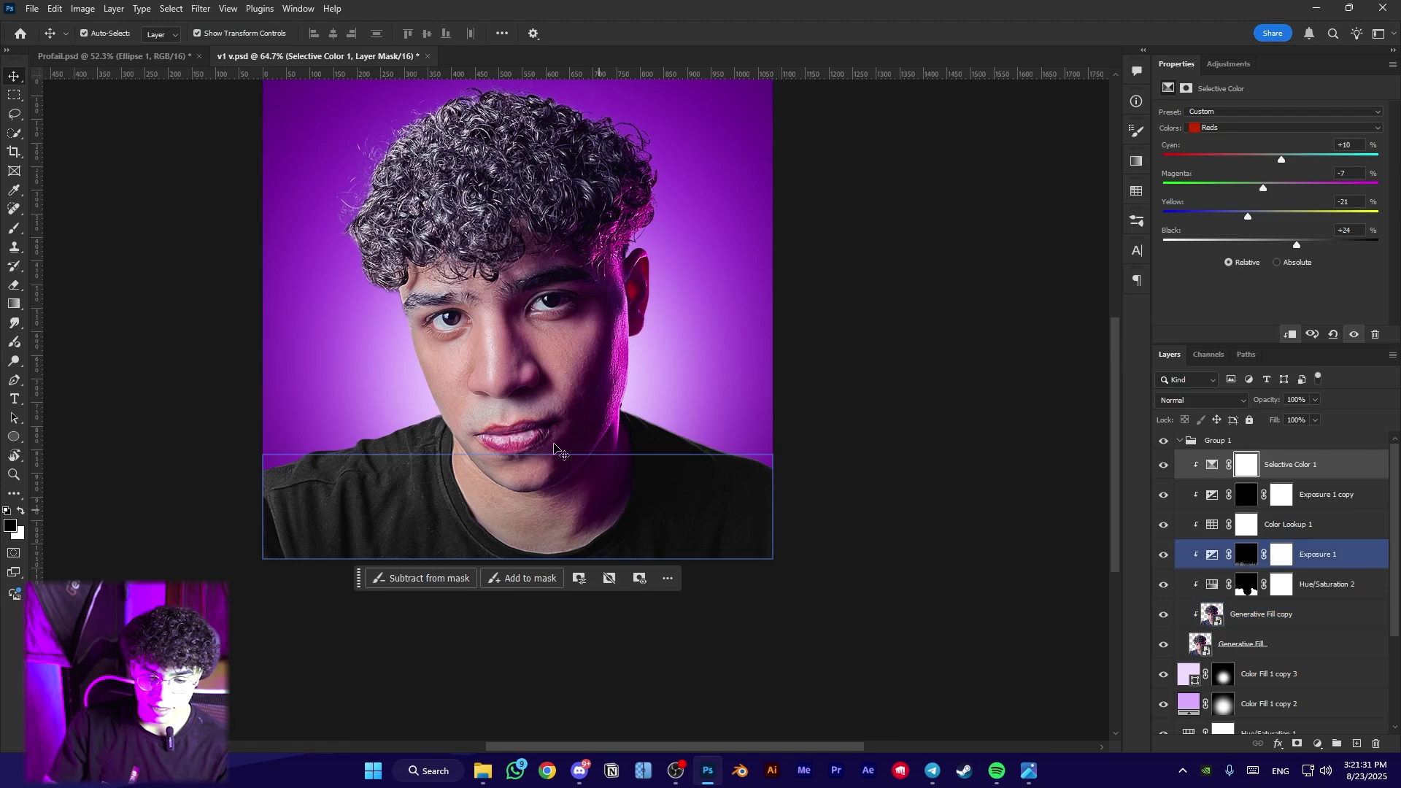
{"action": "scroll", "coordinate": [551, 339], "scroll_direction": "up", "scroll_amount": 3}
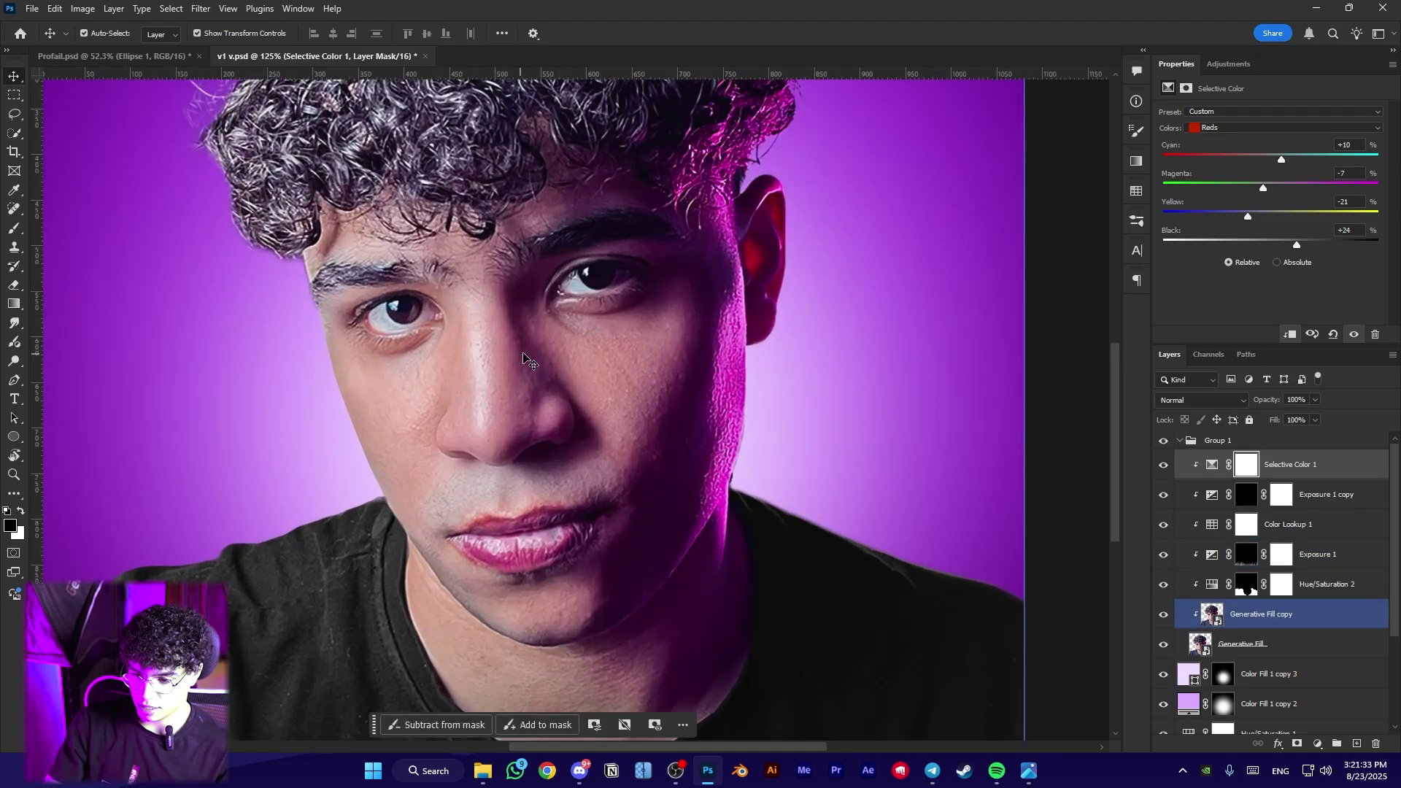
{"action": "left_click_drag", "start_coordinate": [505, 336], "coordinate": [466, 381]}
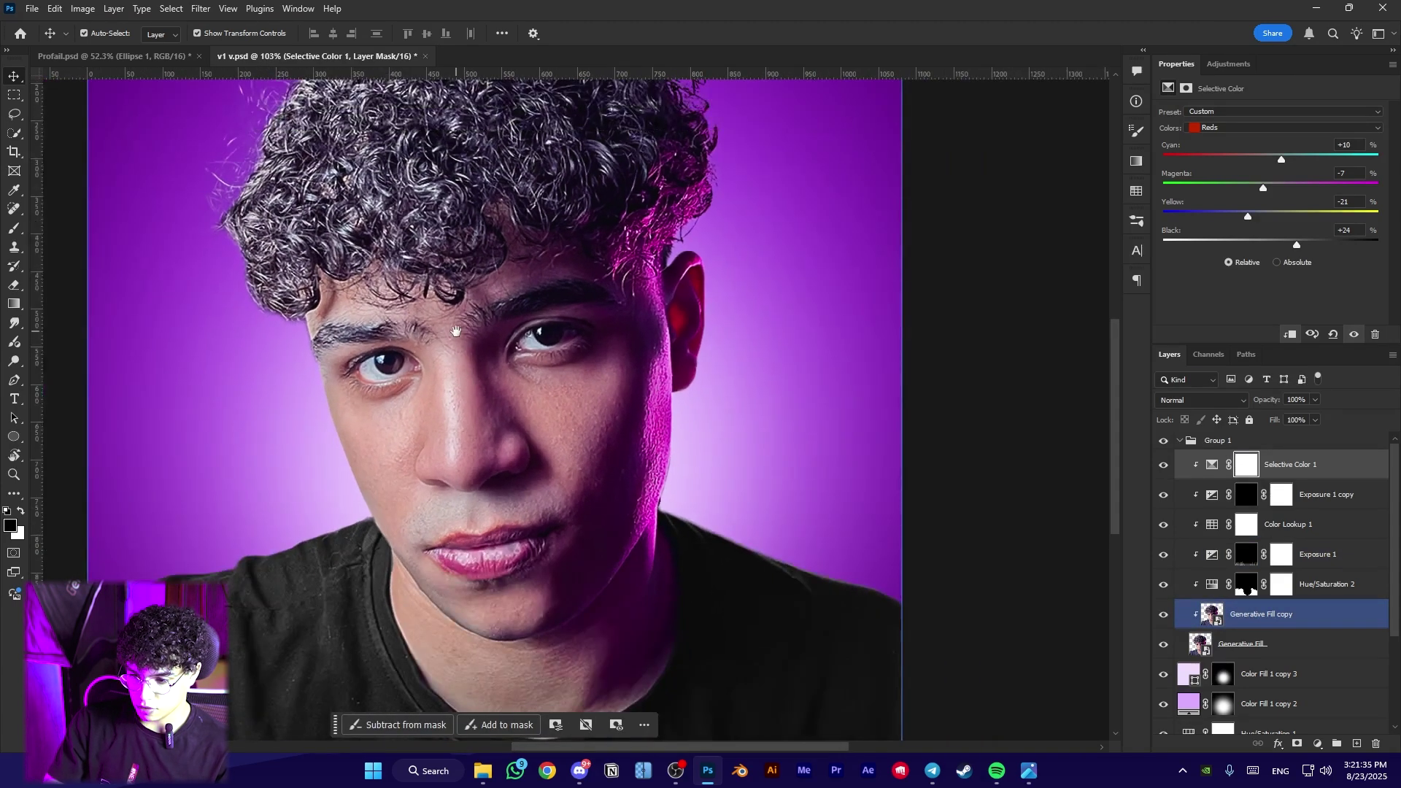
{"action": "left_click_drag", "start_coordinate": [456, 332], "coordinate": [464, 369]}
{"action": "scroll", "coordinate": [467, 386], "scroll_direction": "down", "scroll_amount": 3}
{"action": "scroll", "coordinate": [475, 395], "scroll_direction": "up", "scroll_amount": 4}
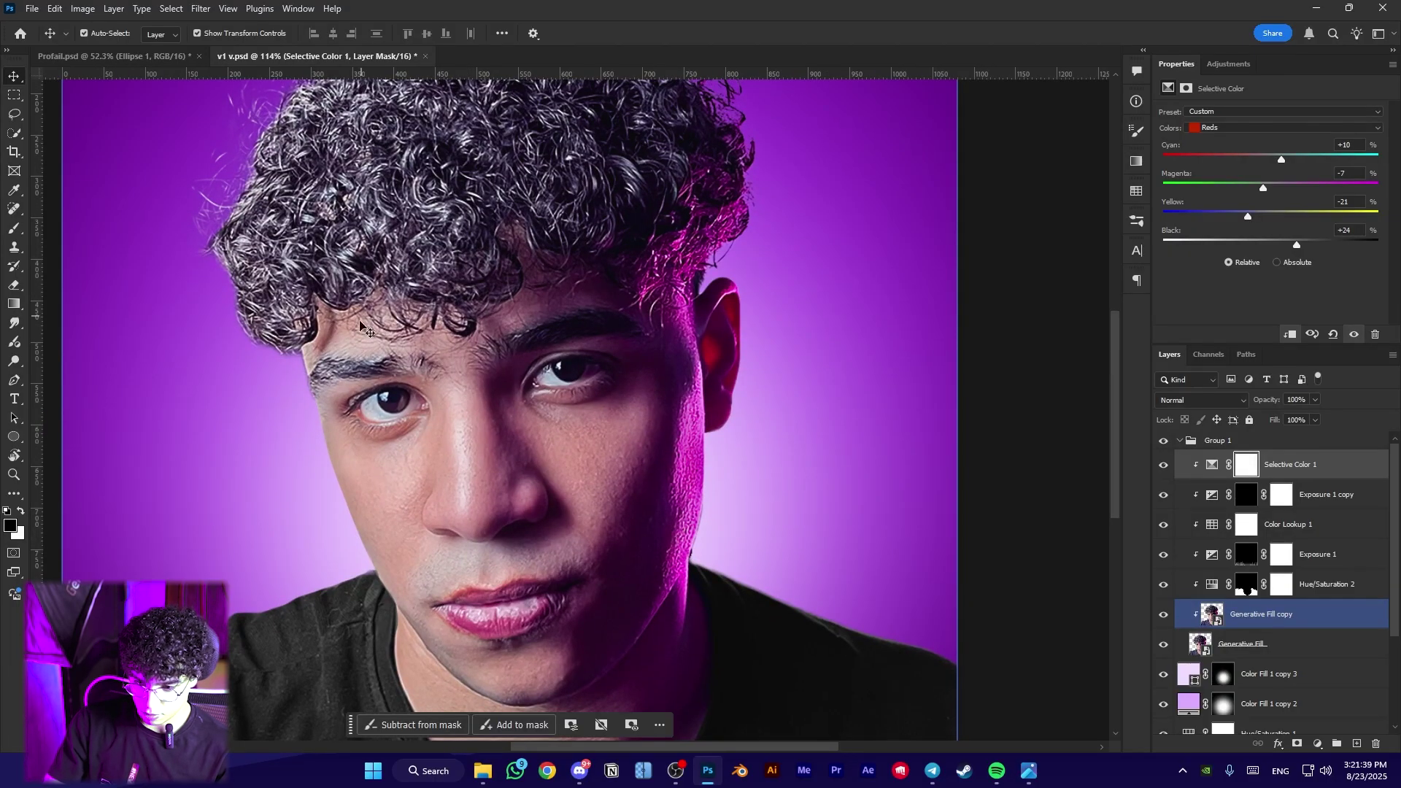
{"action": "scroll", "coordinate": [360, 325], "scroll_direction": "up", "scroll_amount": 2}
{"action": "left_click_drag", "start_coordinate": [404, 601], "coordinate": [394, 509]}
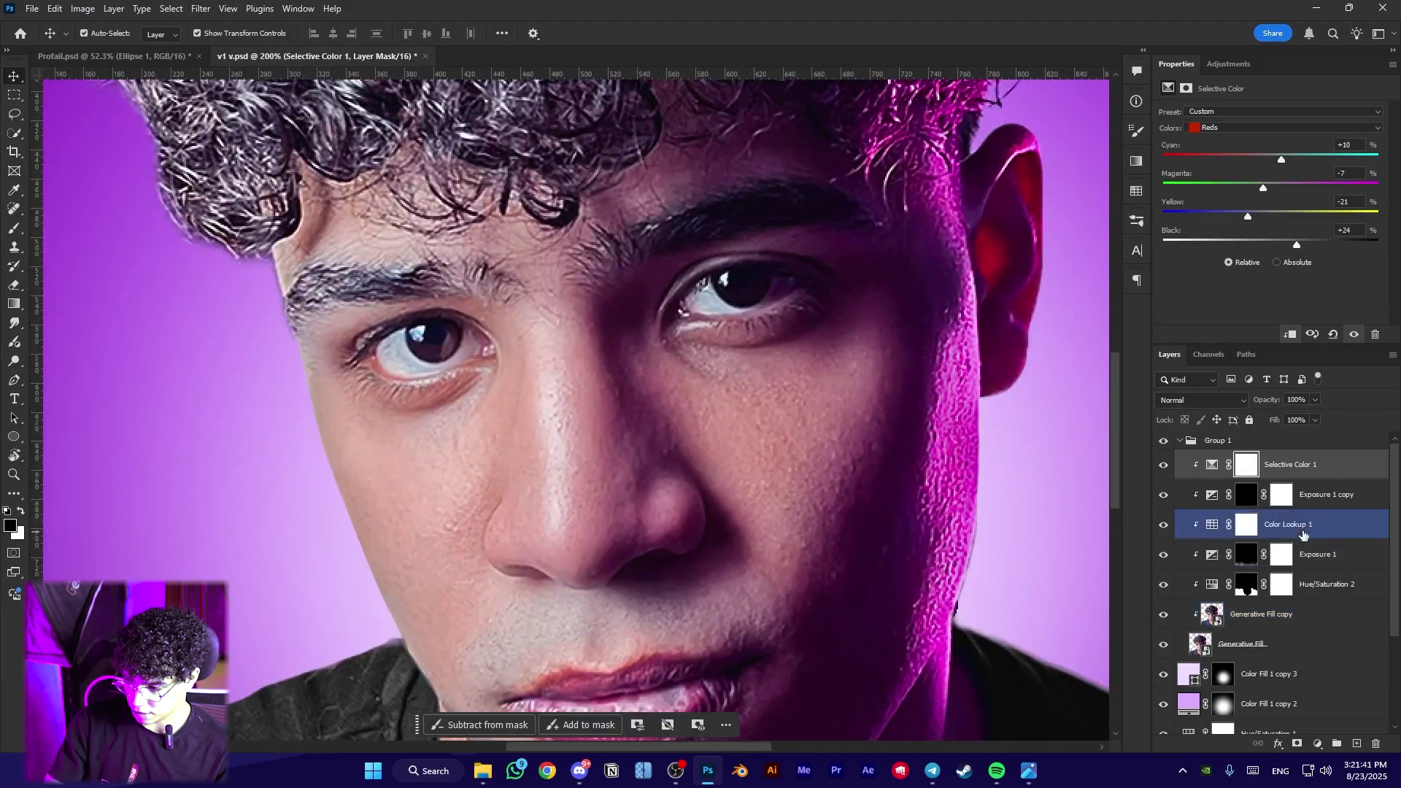
Add a second Selective Color adjustment above Selective Color 1 and clip it to the portrait
{"action": "left_click", "coordinate": [1326, 494]}
{"action": "key", "text": "ctrl+z"}
{"action": "left_click", "coordinate": [1317, 743]}
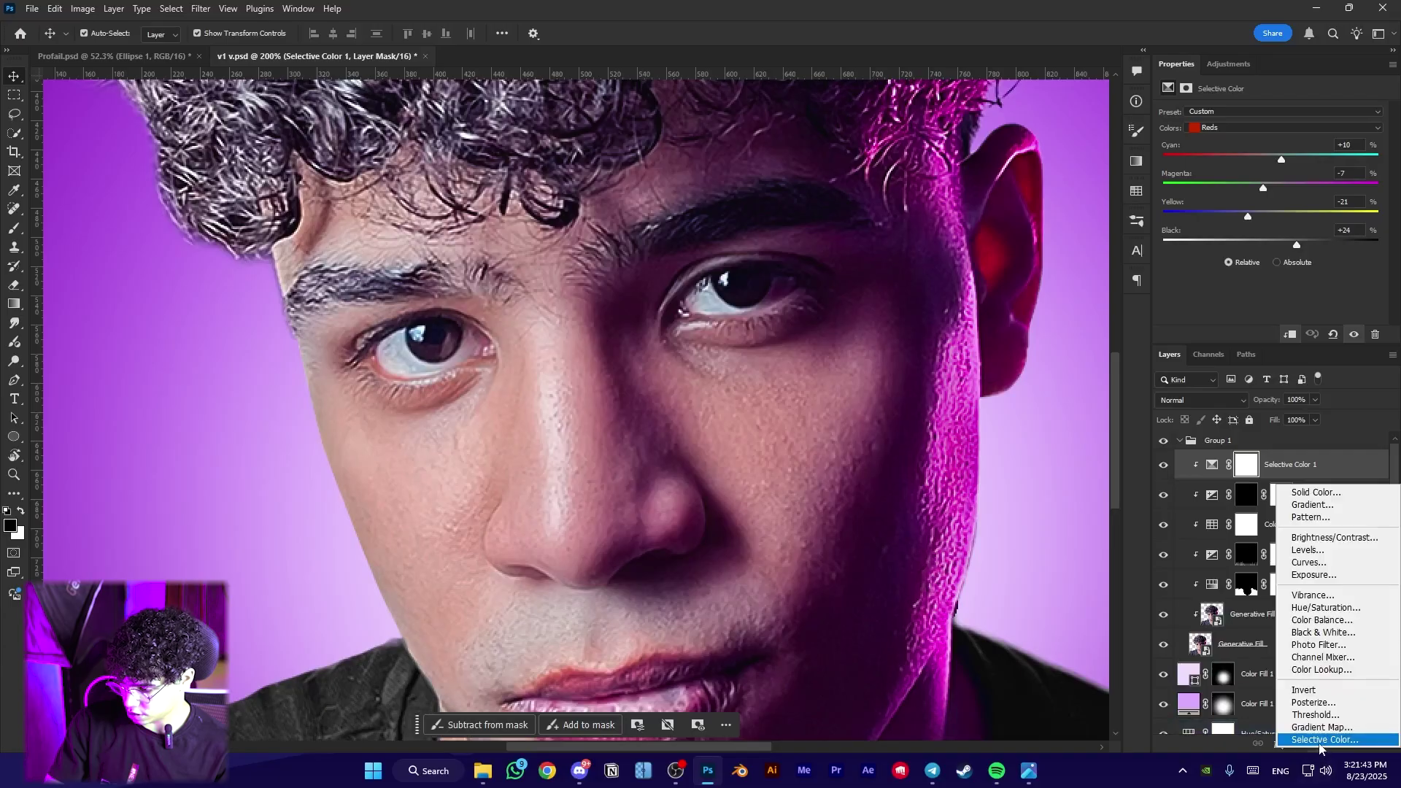
{"action": "left_click", "coordinate": [1320, 738]}
{"action": "left_click", "coordinate": [1195, 490]}
{"action": "left_click", "coordinate": [1196, 479], "text": "alt"}
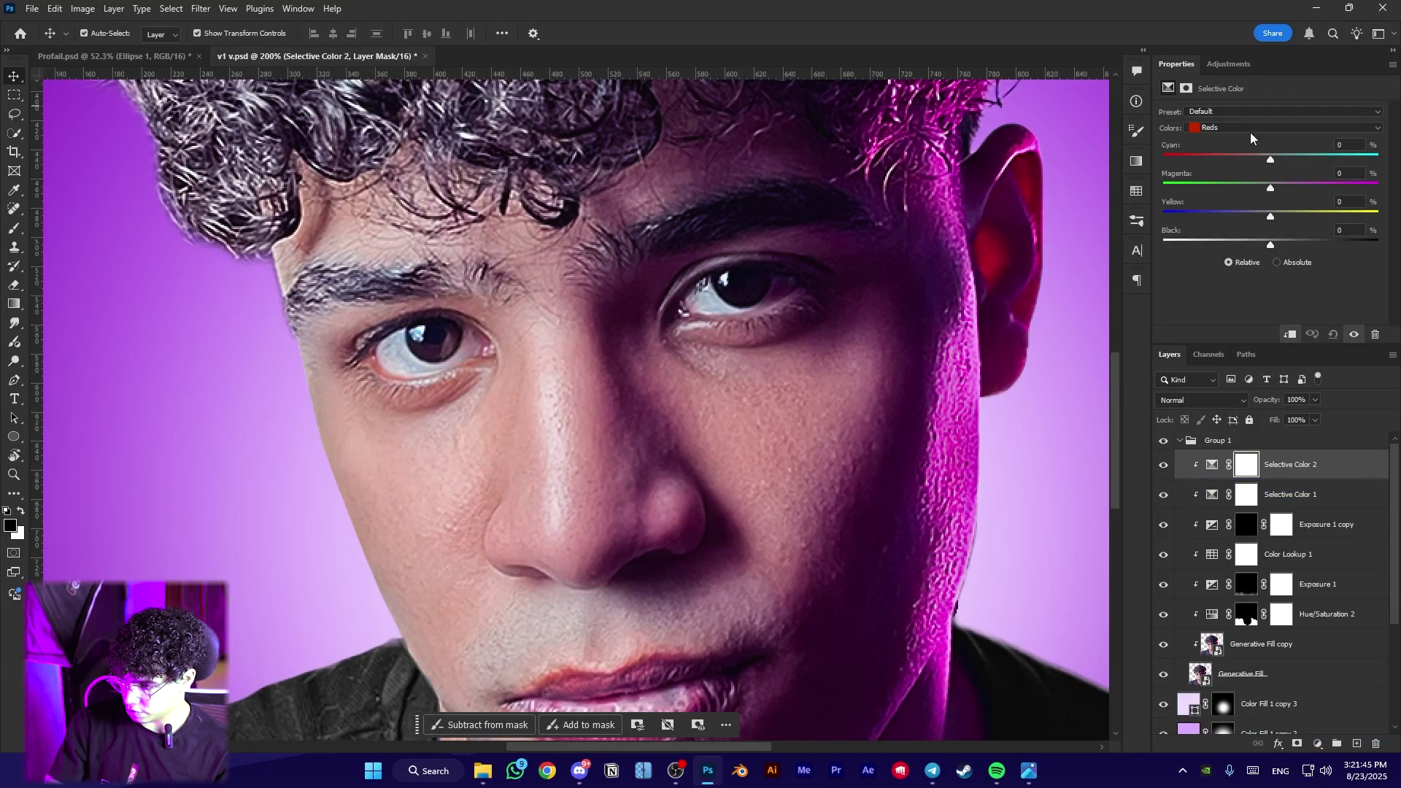
Set the Yellows in the second Selective Color adjustment to Yellow -24 and Black +52
{"action": "left_click", "coordinate": [1249, 129]}
{"action": "left_click", "coordinate": [1240, 143]}
{"action": "left_click_drag", "start_coordinate": [1284, 213], "coordinate": [1218, 211]}
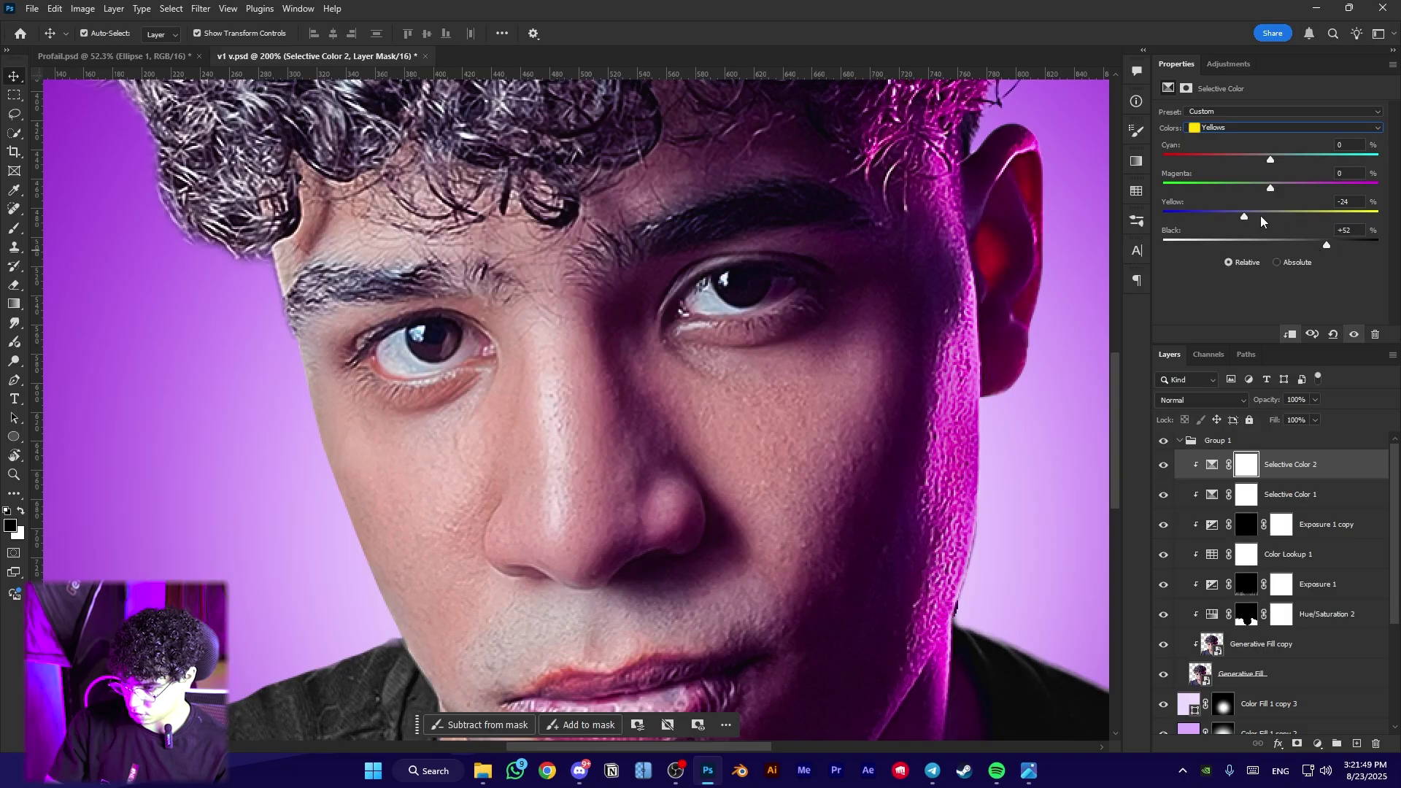
Set the Yellows in the second Selective Color adjustment to Cyan -100, Magenta +31 and Yellow +16
{"action": "left_click_drag", "start_coordinate": [610, 428], "coordinate": [577, 414]}
{"action": "key", "text": "ctrl+z"}
{"action": "key", "text": "z"}
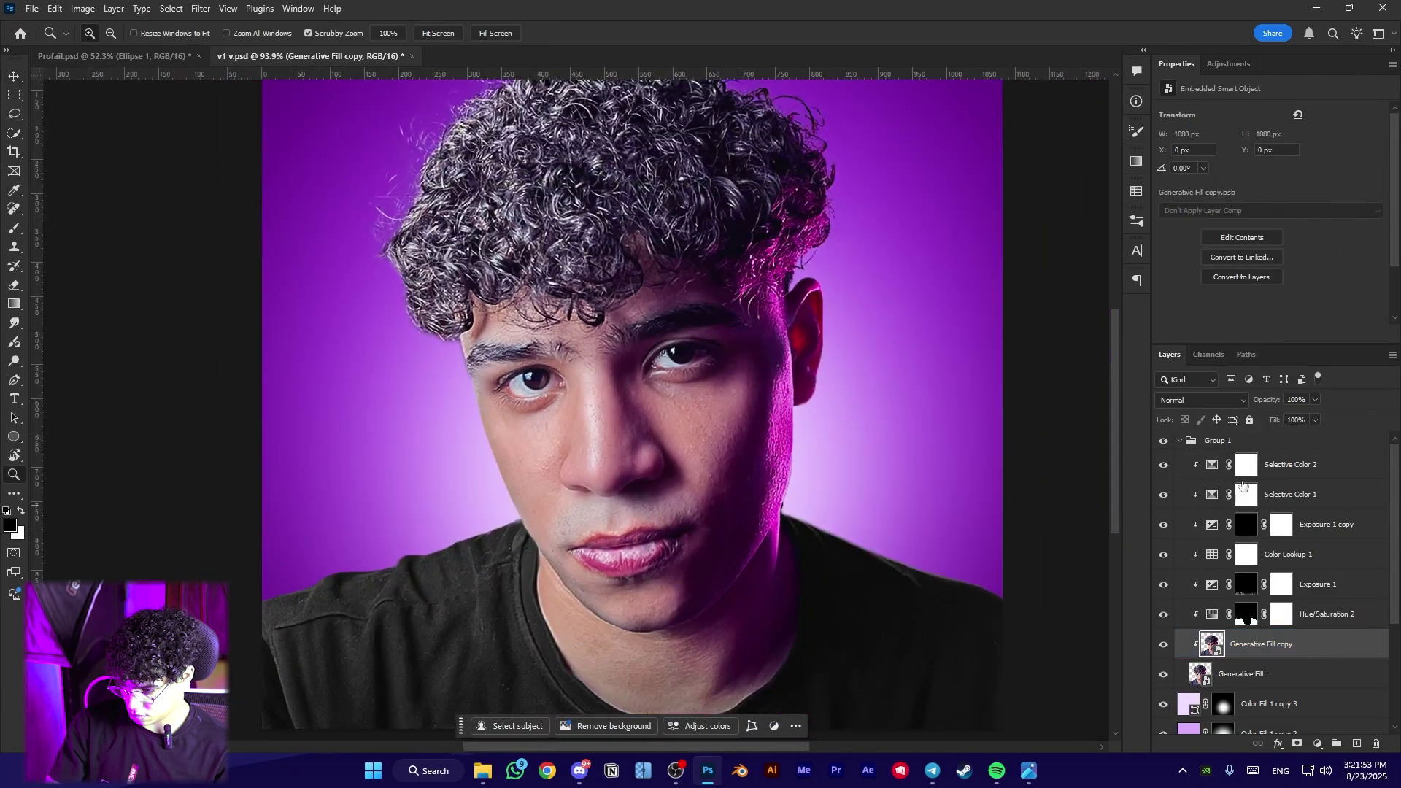
{"action": "left_click", "coordinate": [1210, 466]}
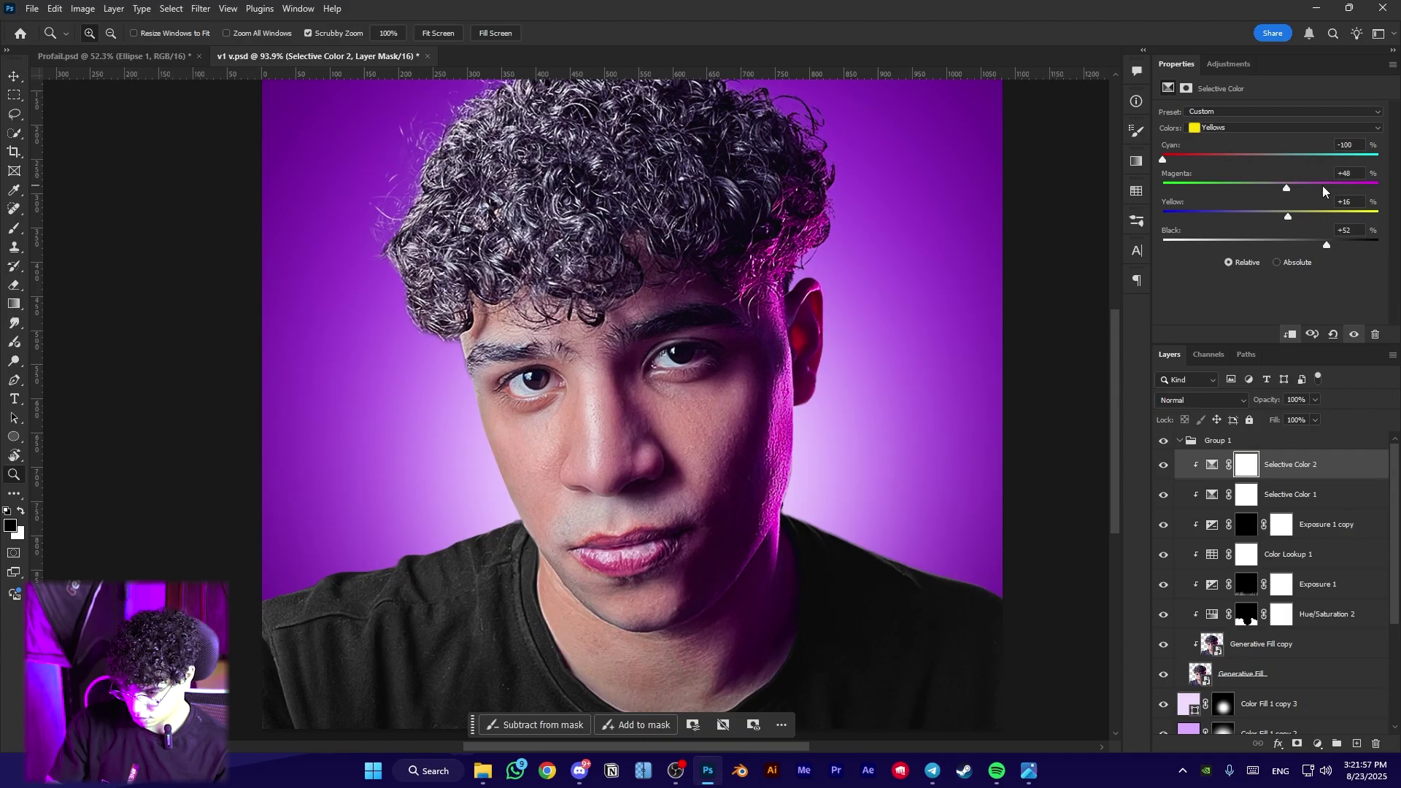
{"action": "left_click_drag", "start_coordinate": [1310, 189], "coordinate": [1305, 190]}
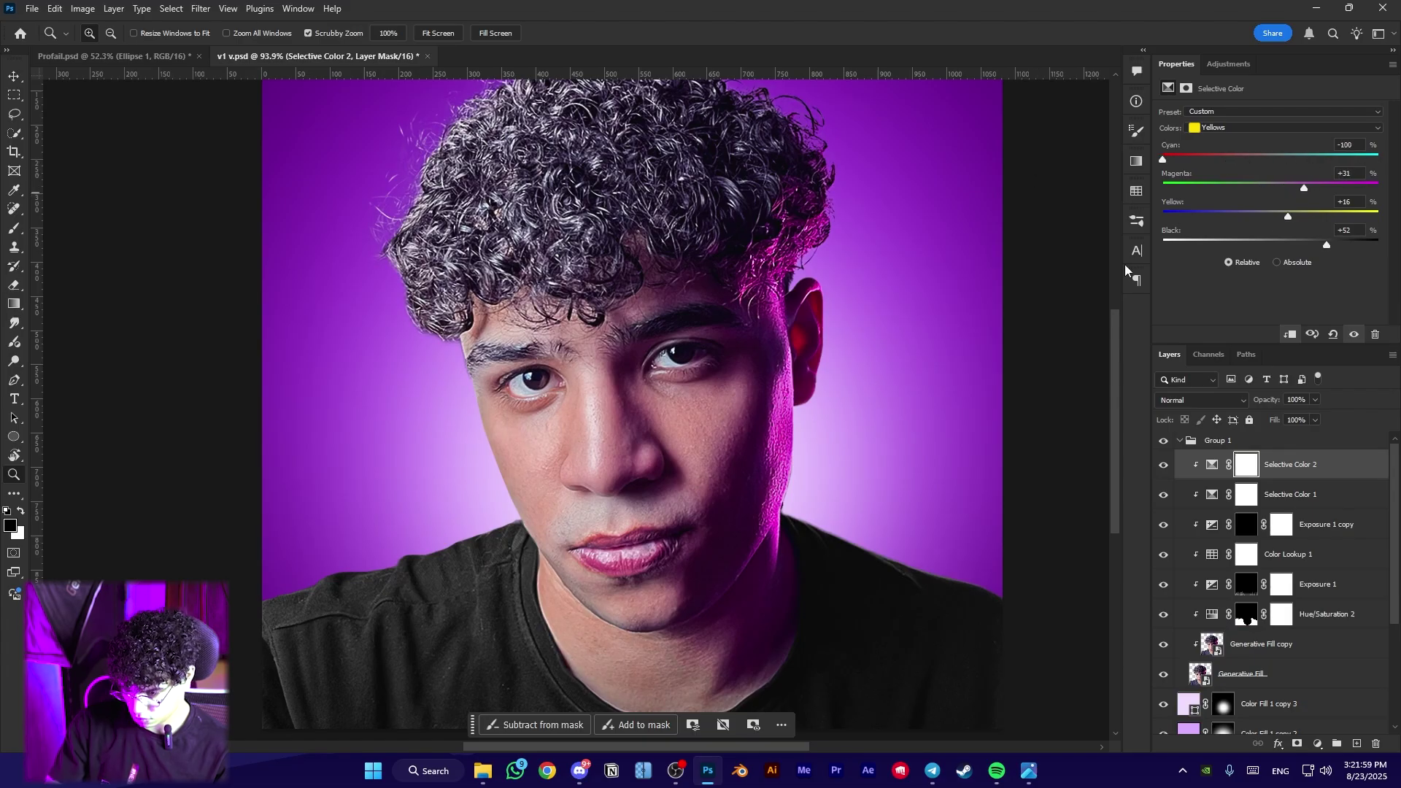
{"action": "left_click_drag", "start_coordinate": [621, 448], "coordinate": [619, 448]}
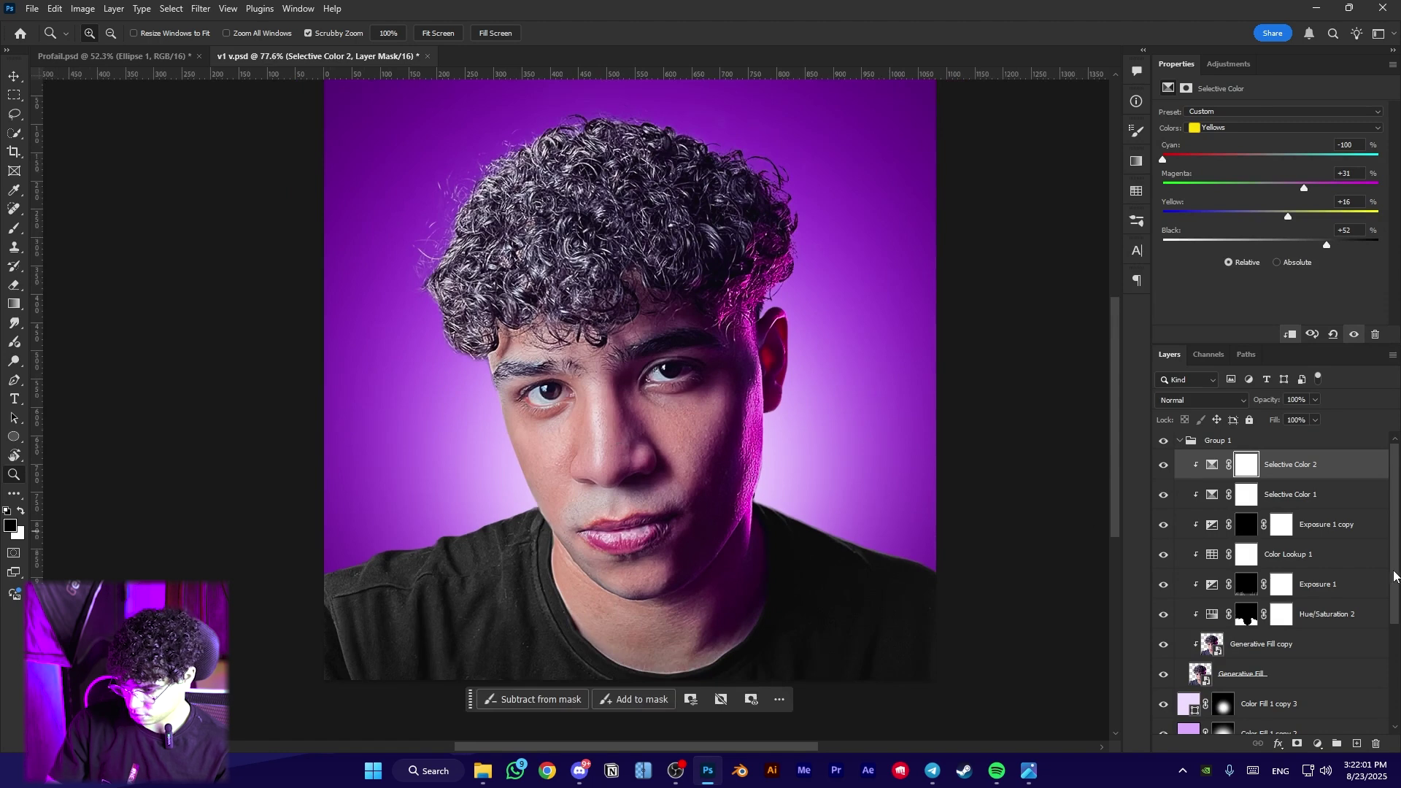
Add a clipped Curves adjustment above Selective Color 2, darken its midtones to Input 137, Output 73, and hide the effect with a black mask
{"action": "left_click", "coordinate": [1317, 743]}
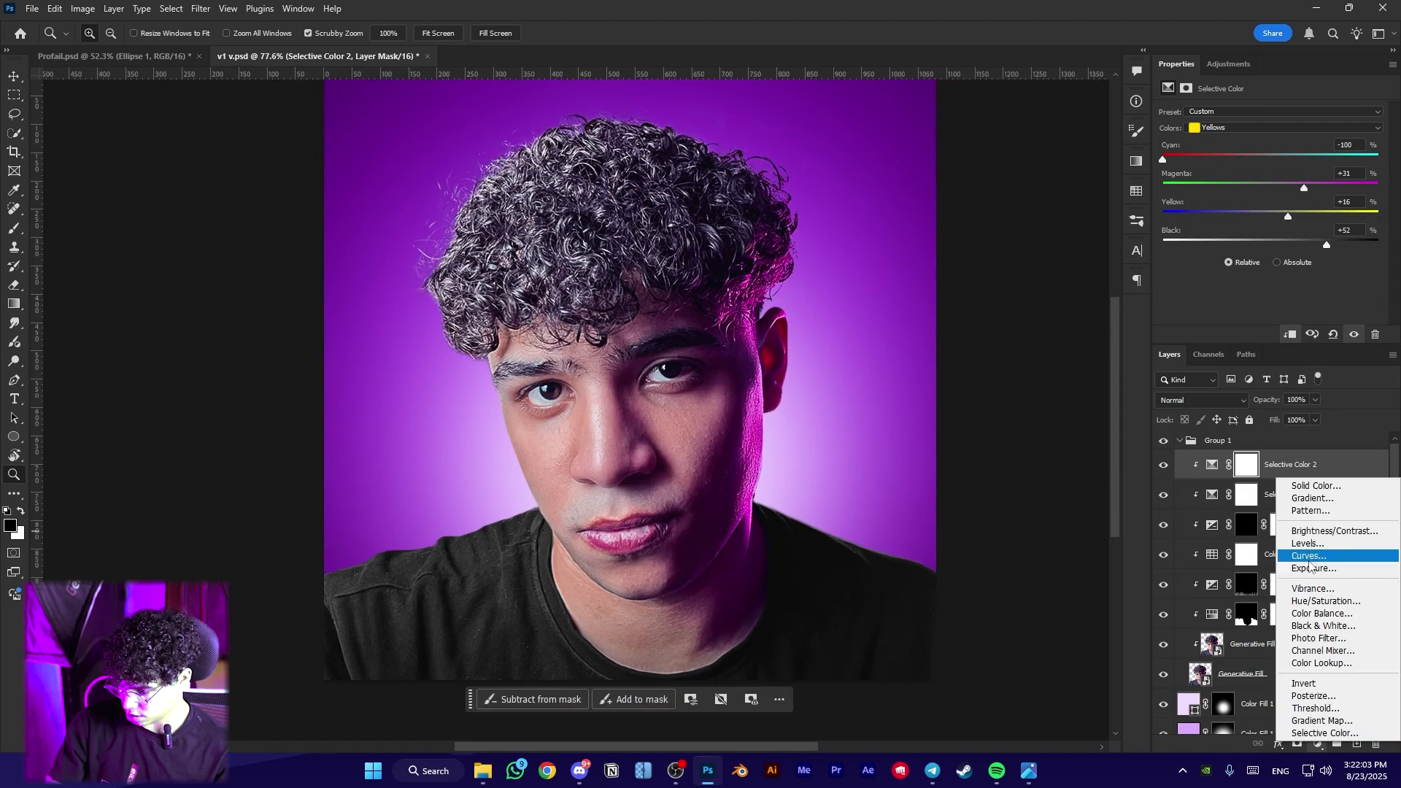
{"action": "left_click", "coordinate": [1309, 557]}
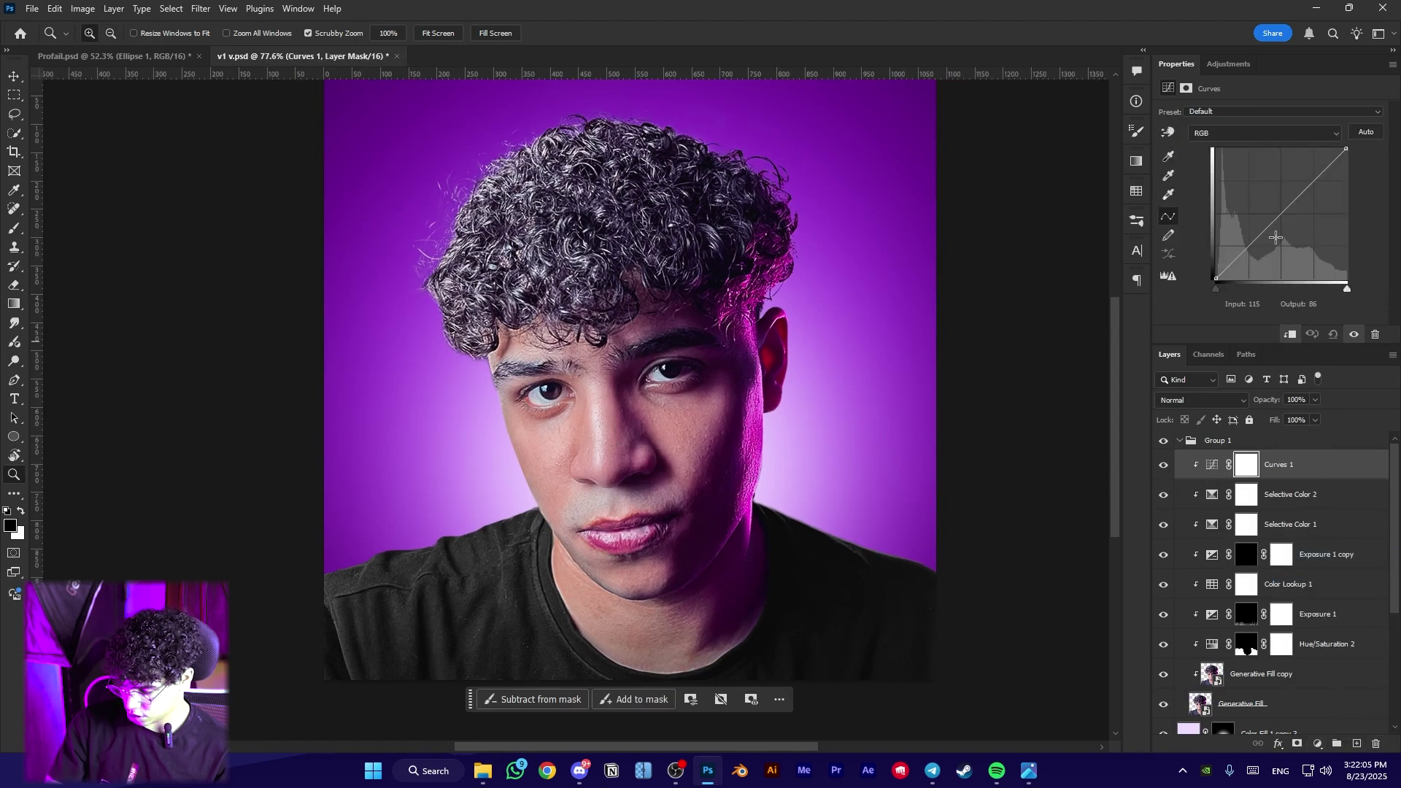
{"action": "left_click_drag", "start_coordinate": [1275, 237], "coordinate": [1285, 243]}
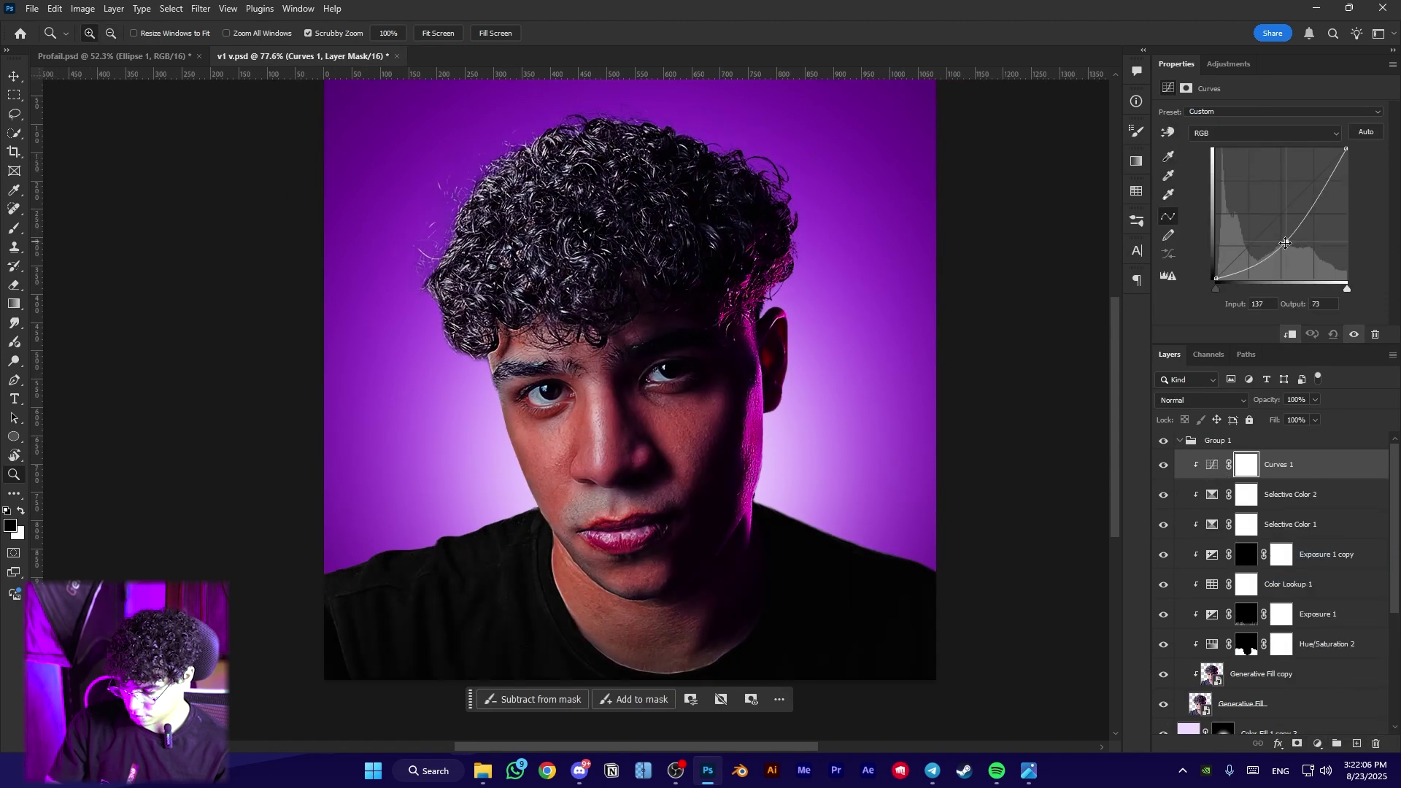
{"action": "left_click", "coordinate": [1297, 742]}
Prepare a soft white brush of 29 px with 0% hardness, 47% opacity and 60% flow for shading the neck
{"action": "left_click_drag", "start_coordinate": [661, 584], "coordinate": [661, 584]}
{"action": "key", "text": "b"}
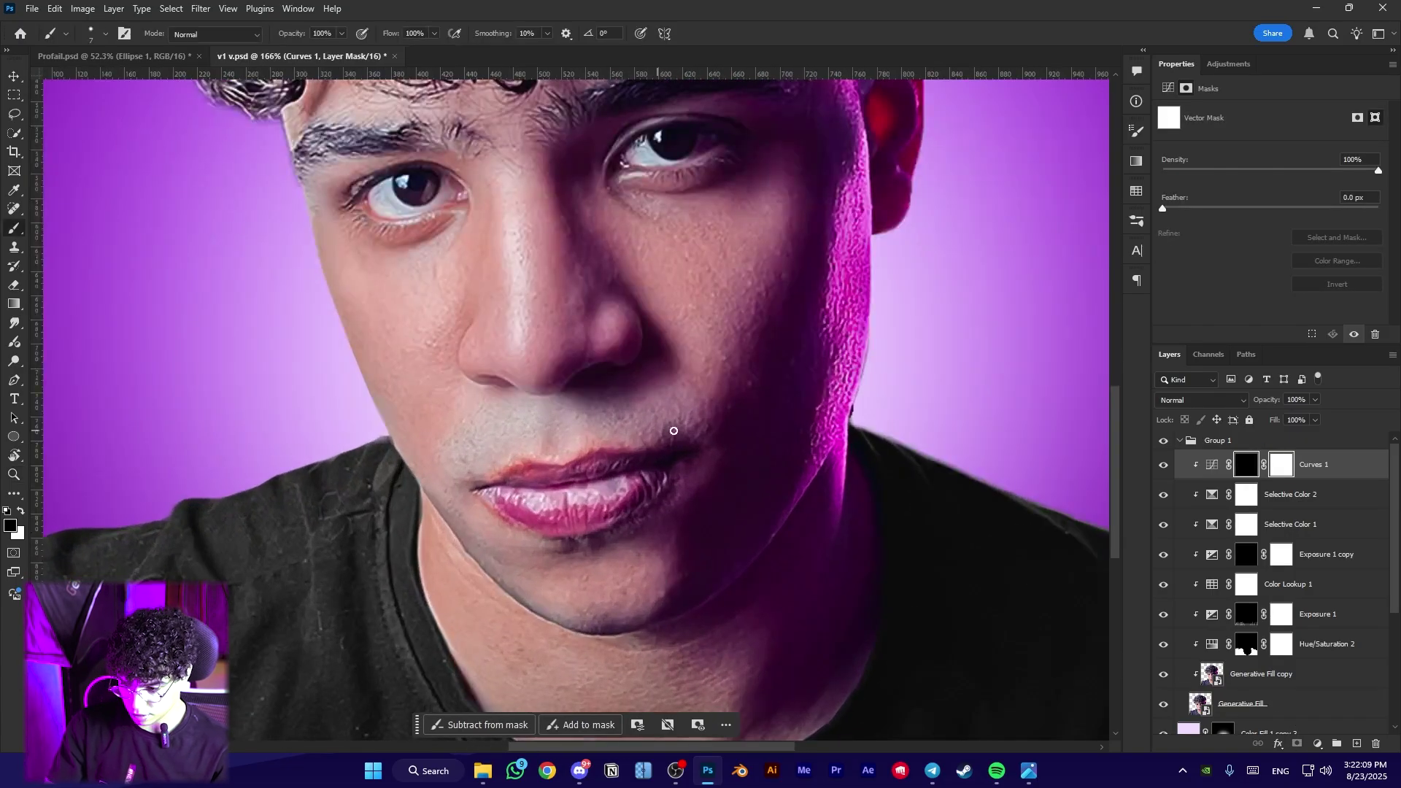
{"action": "scroll", "coordinate": [762, 645], "scroll_direction": "up", "scroll_amount": 5}
{"action": "left_click_drag", "start_coordinate": [666, 429], "coordinate": [544, 230]}
{"action": "right_click", "coordinate": [603, 330]}
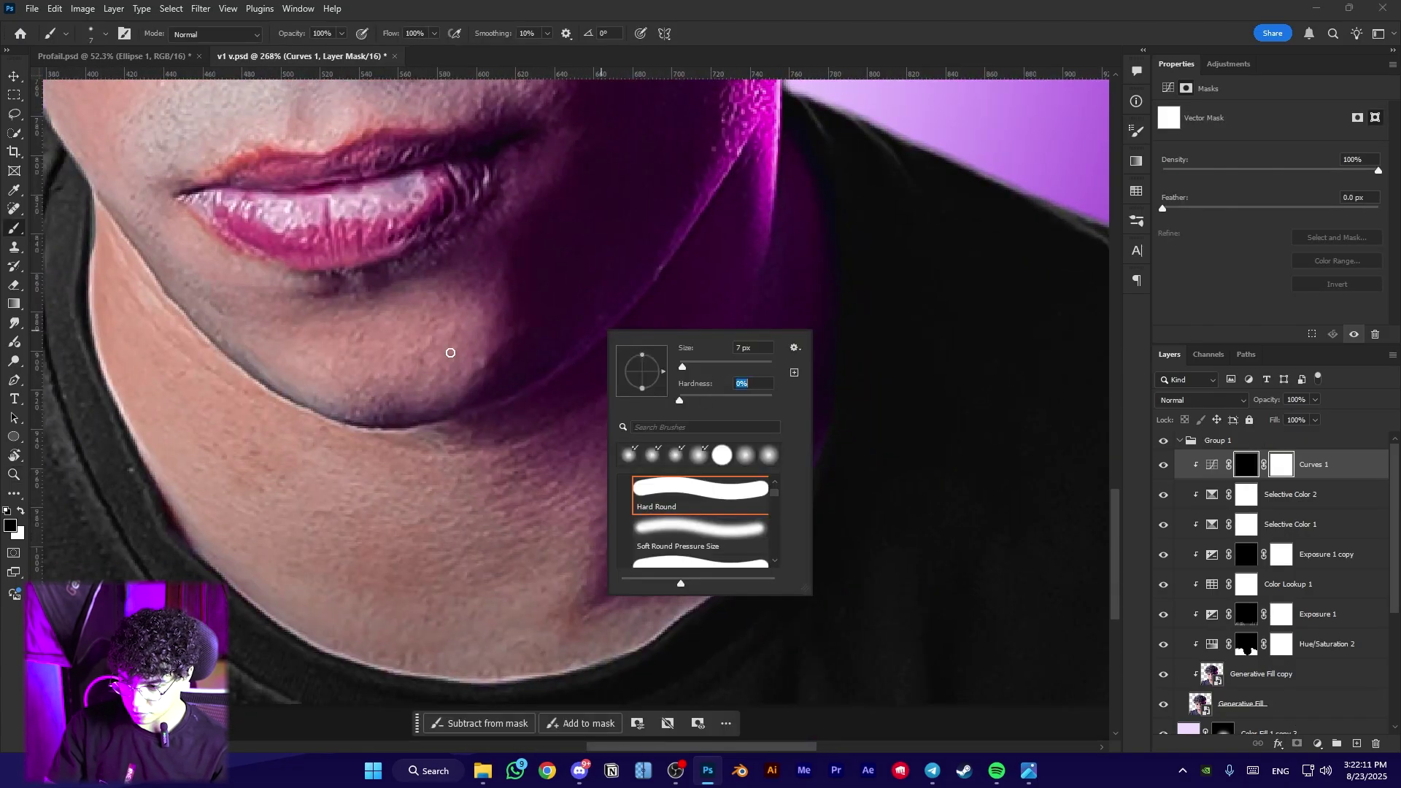
{"action": "left_click_drag", "start_coordinate": [305, 38], "coordinate": [268, 45]}
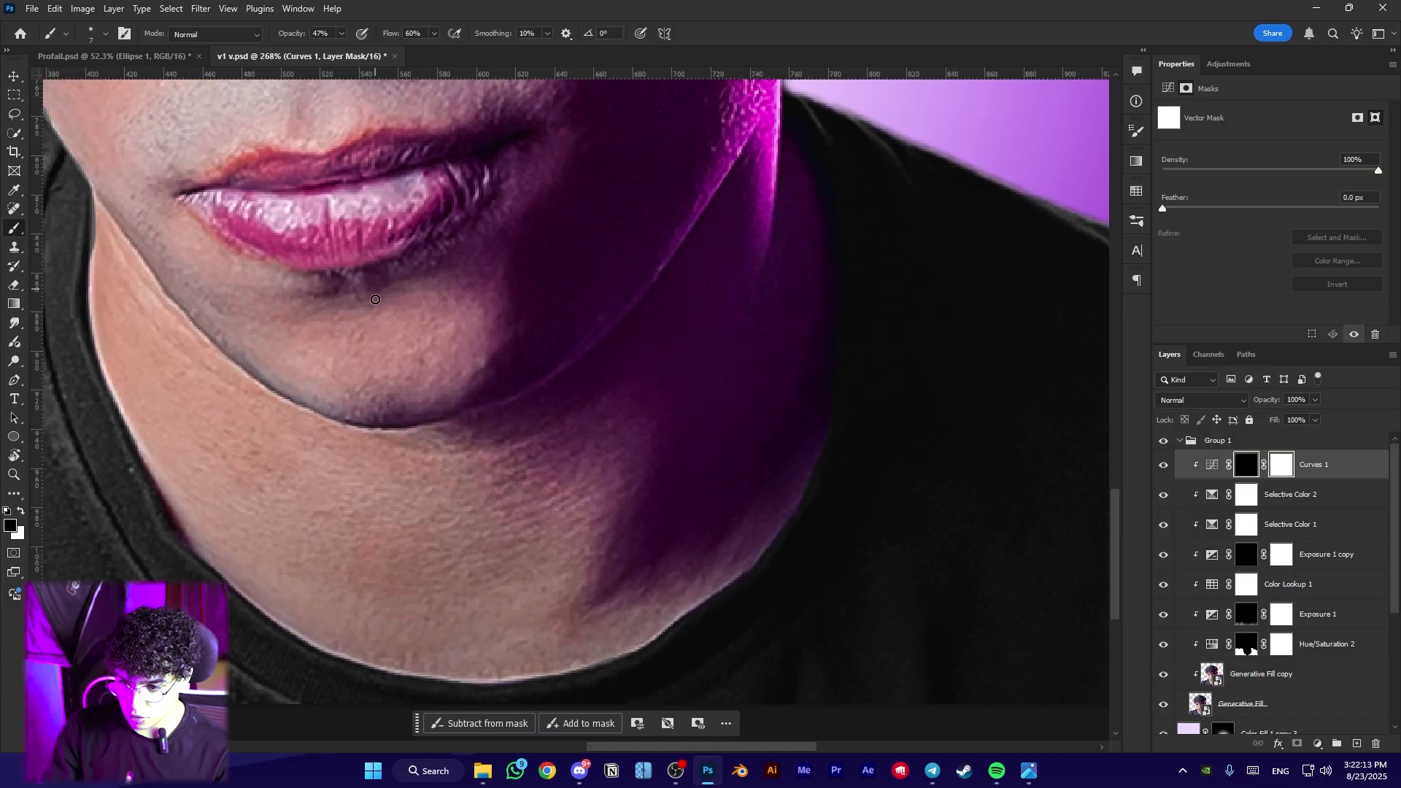
{"action": "scroll", "coordinate": [659, 407], "scroll_direction": "up", "scroll_amount": 2}
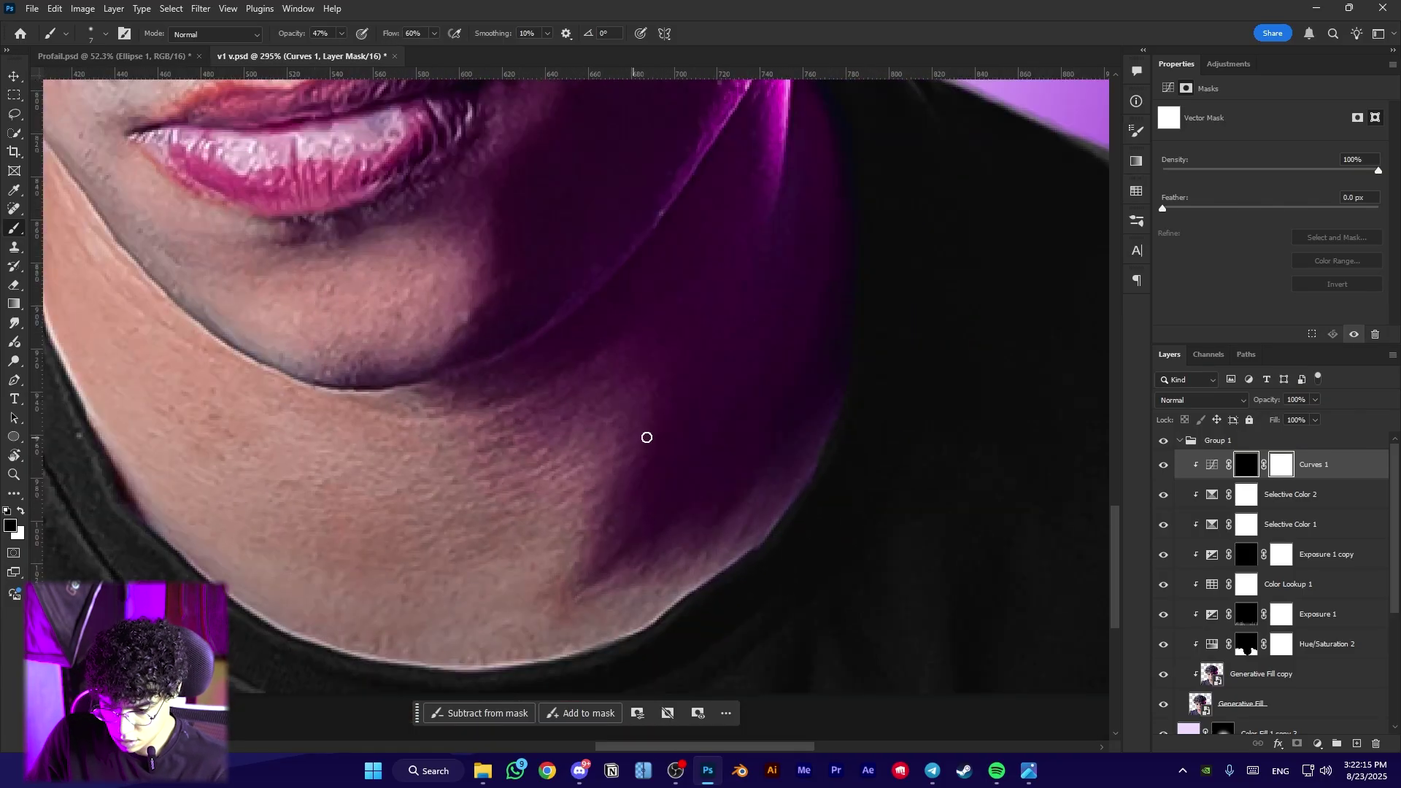
{"action": "mouse_move", "coordinate": [675, 402]}
{"action": "left_mouse_down"}
{"action": "mouse_move", "coordinate": [421, 414]}
{"action": "mouse_move", "coordinate": [478, 414]}
{"action": "left_mouse_up"}
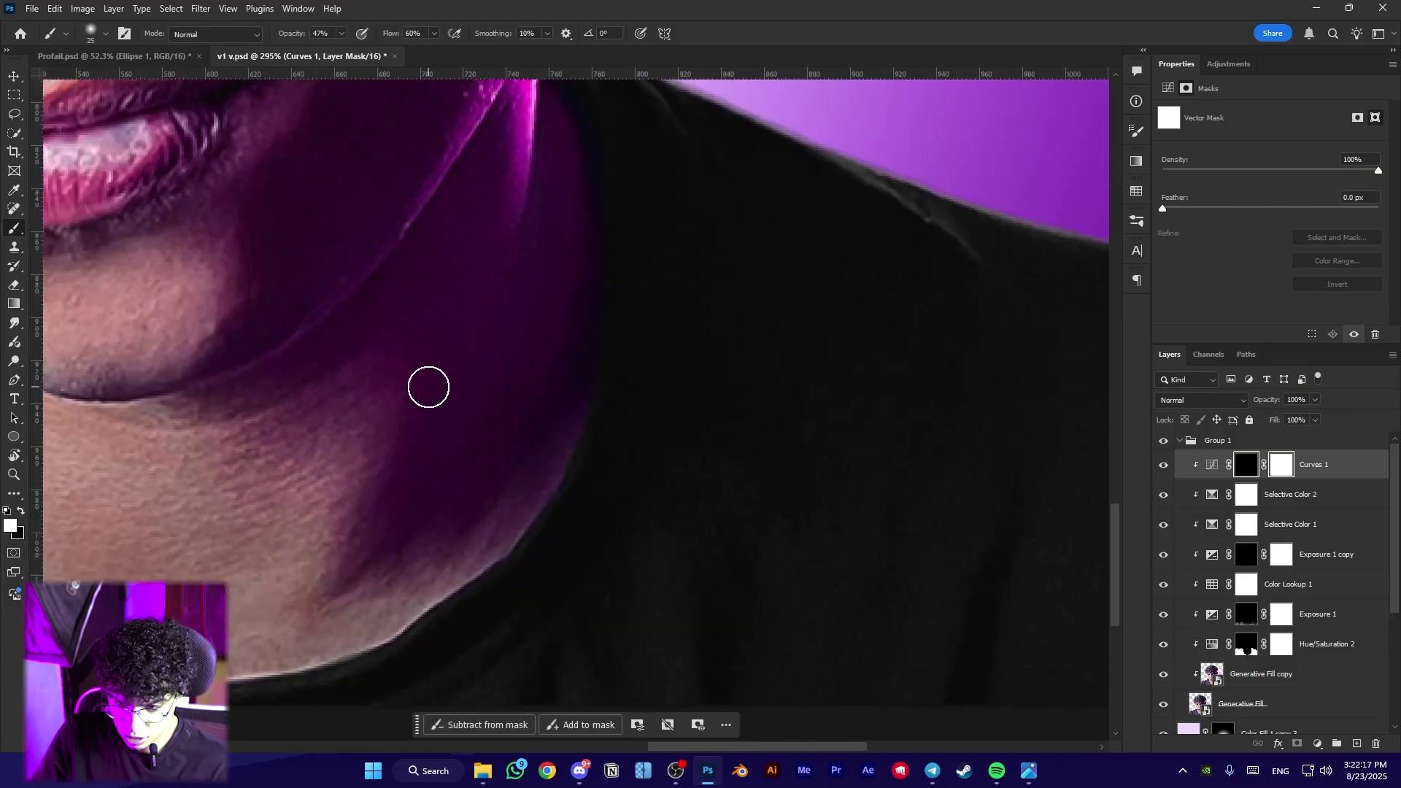
{"action": "key", "text": "x"}
{"action": "key", "text": "bracketleft"}
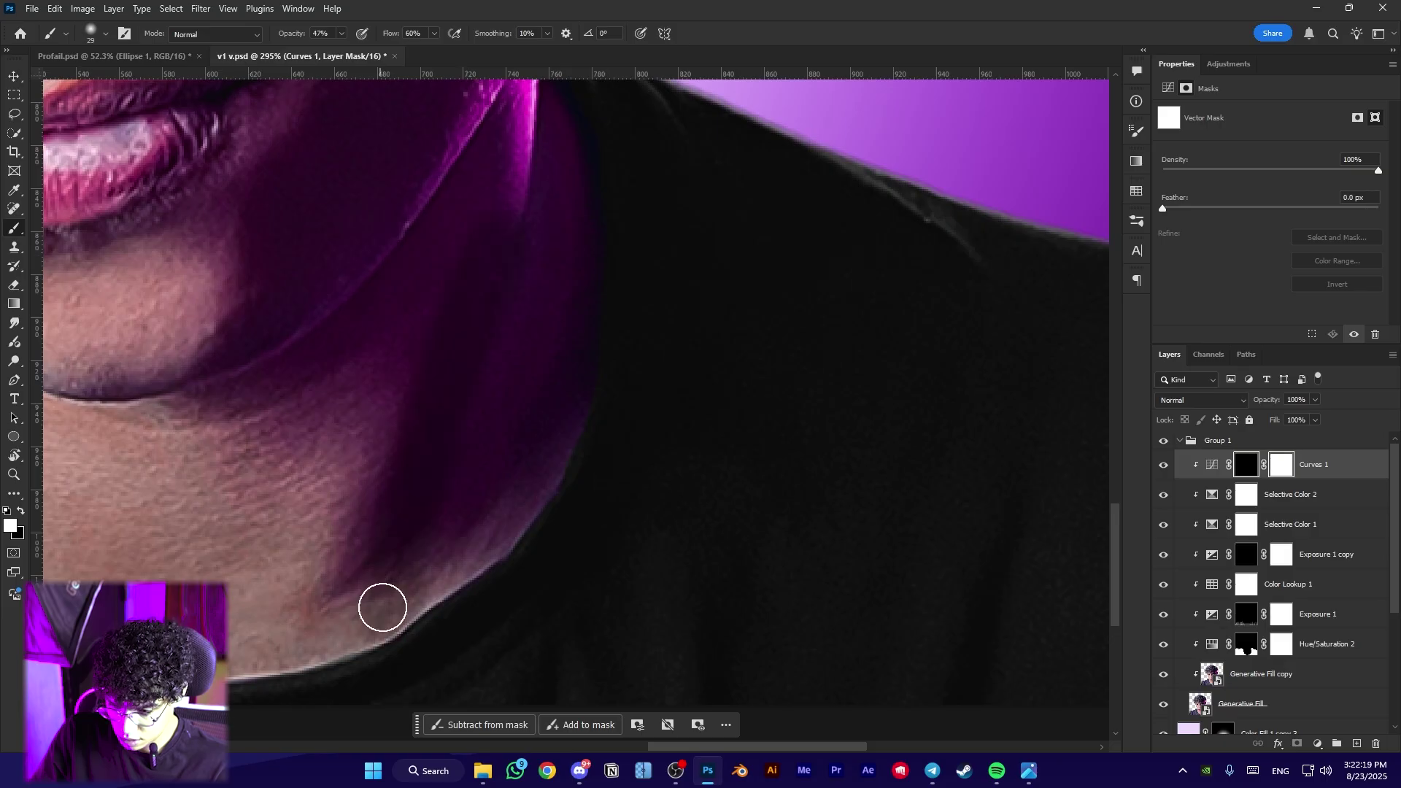
Target the Curves 1 layer mask and lower the brush flow to 15%
{"action": "left_click_drag", "start_coordinate": [488, 161], "coordinate": [507, 306]}
{"action": "right_click", "coordinate": [591, 272]}
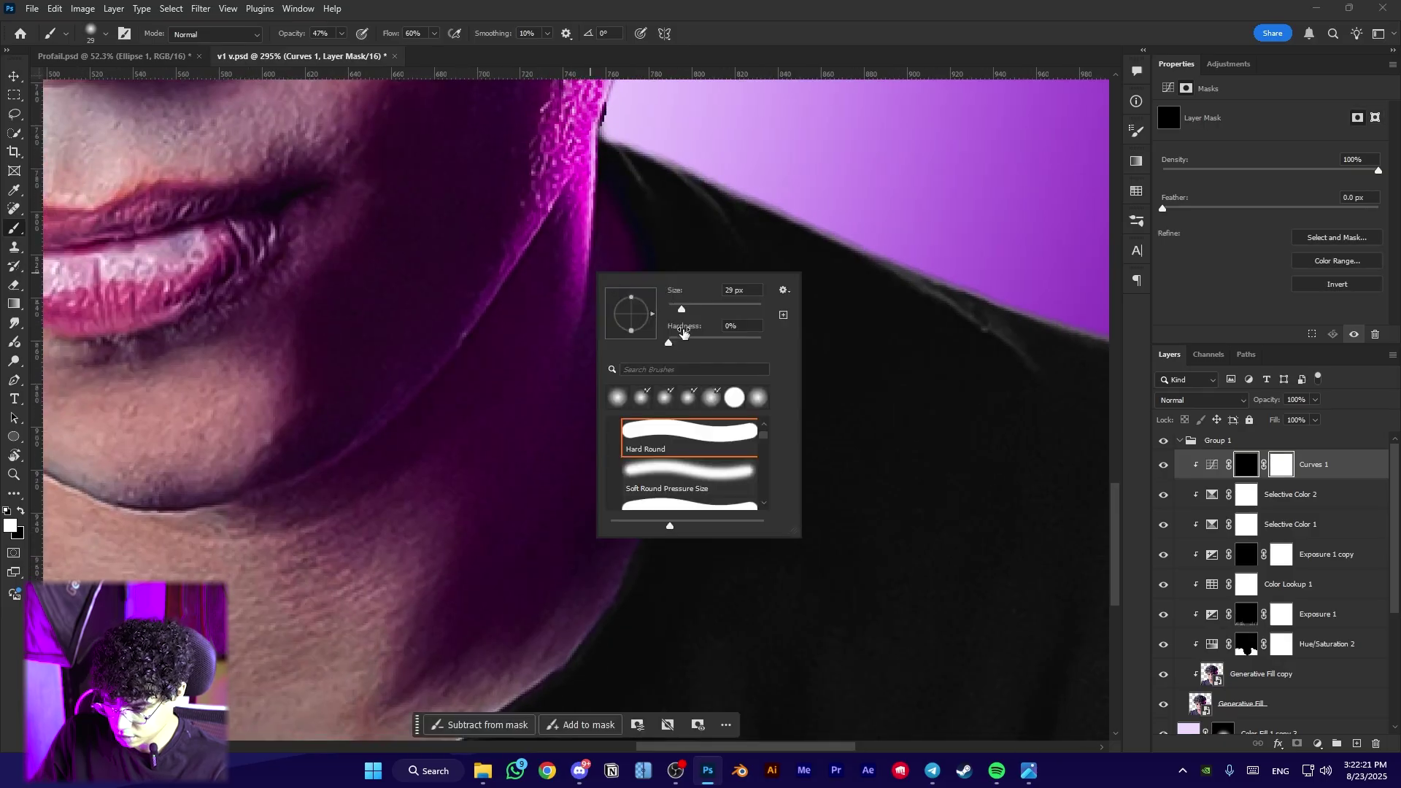
{"action": "left_click_drag", "start_coordinate": [391, 39], "coordinate": [387, 34]}
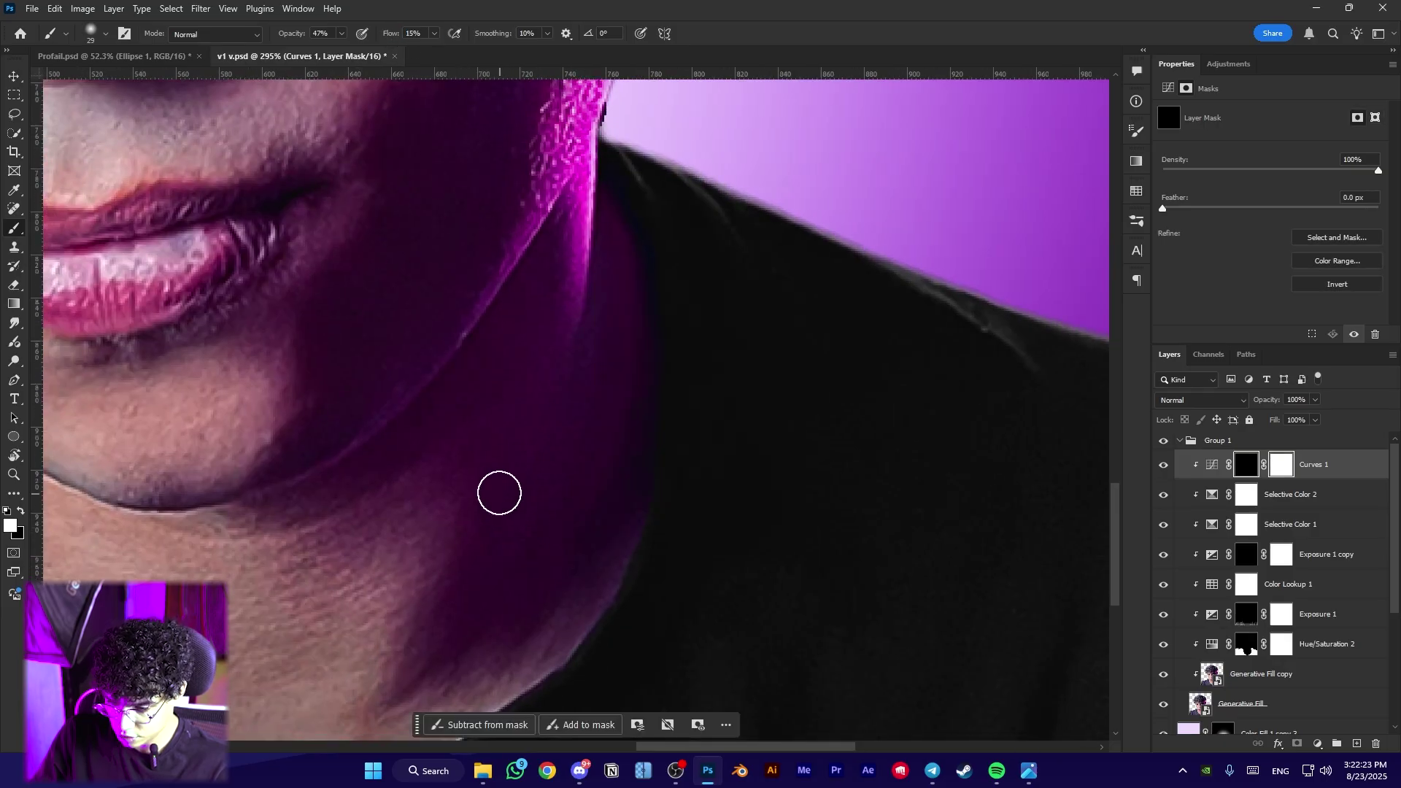
Try painting a dark shadow down the shaded side of the neck with a 36 px brush at 47% opacity
{"action": "scroll", "coordinate": [499, 493], "scroll_direction": "down", "scroll_amount": 4}
{"action": "left_click_drag", "start_coordinate": [473, 482], "coordinate": [514, 387]}
{"action": "scroll", "coordinate": [564, 405], "scroll_direction": "up", "scroll_amount": 5}
{"action": "left_click_drag", "start_coordinate": [521, 532], "coordinate": [529, 532]}
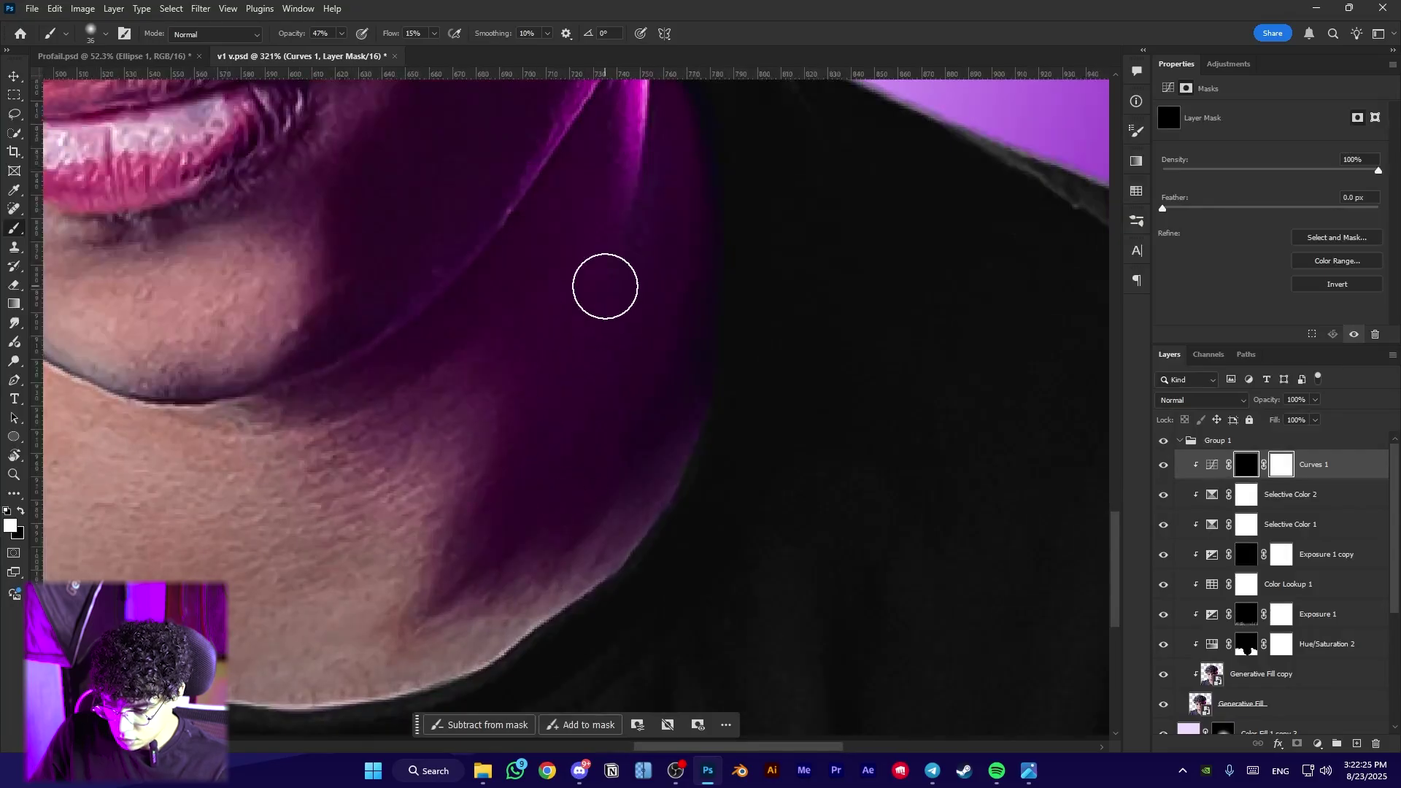
{"action": "left_click_drag", "start_coordinate": [469, 477], "coordinate": [385, 627]}
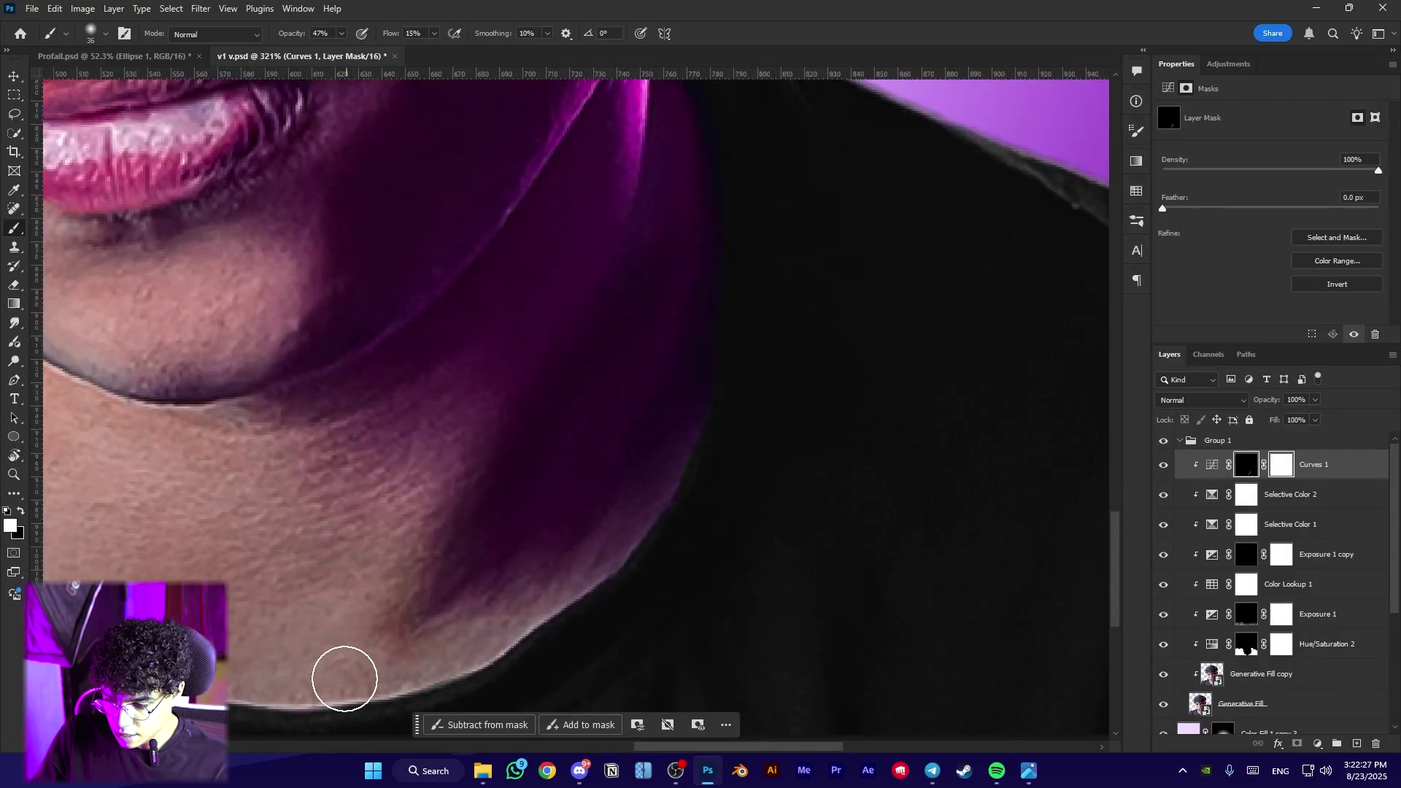
{"action": "key", "text": "ctrl+z"}
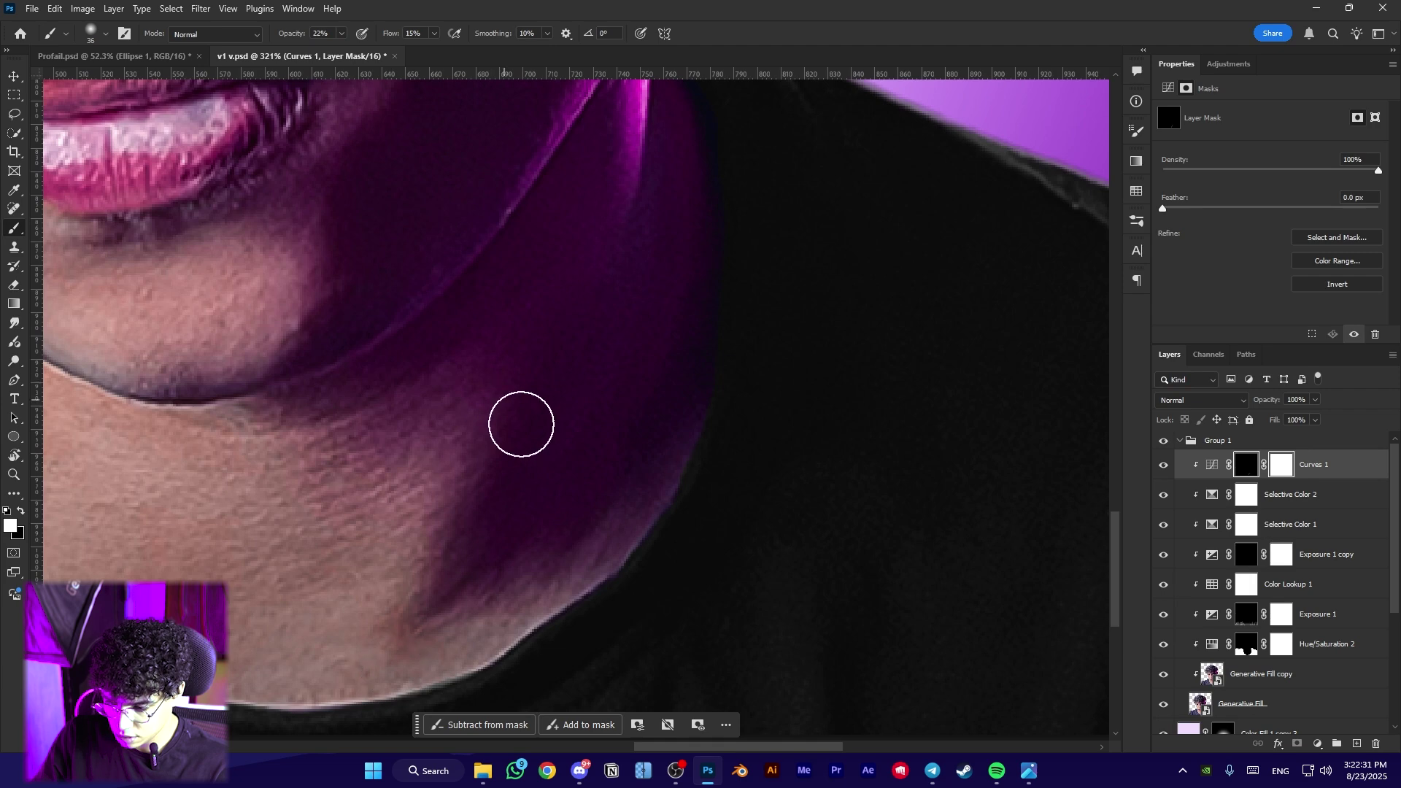
Paint soft shadows on the Curves 1 mask from below the jawline to the collar, using 22% brush opacity and flow lowered to 13%
{"action": "left_click_drag", "start_coordinate": [577, 383], "coordinate": [556, 408]}
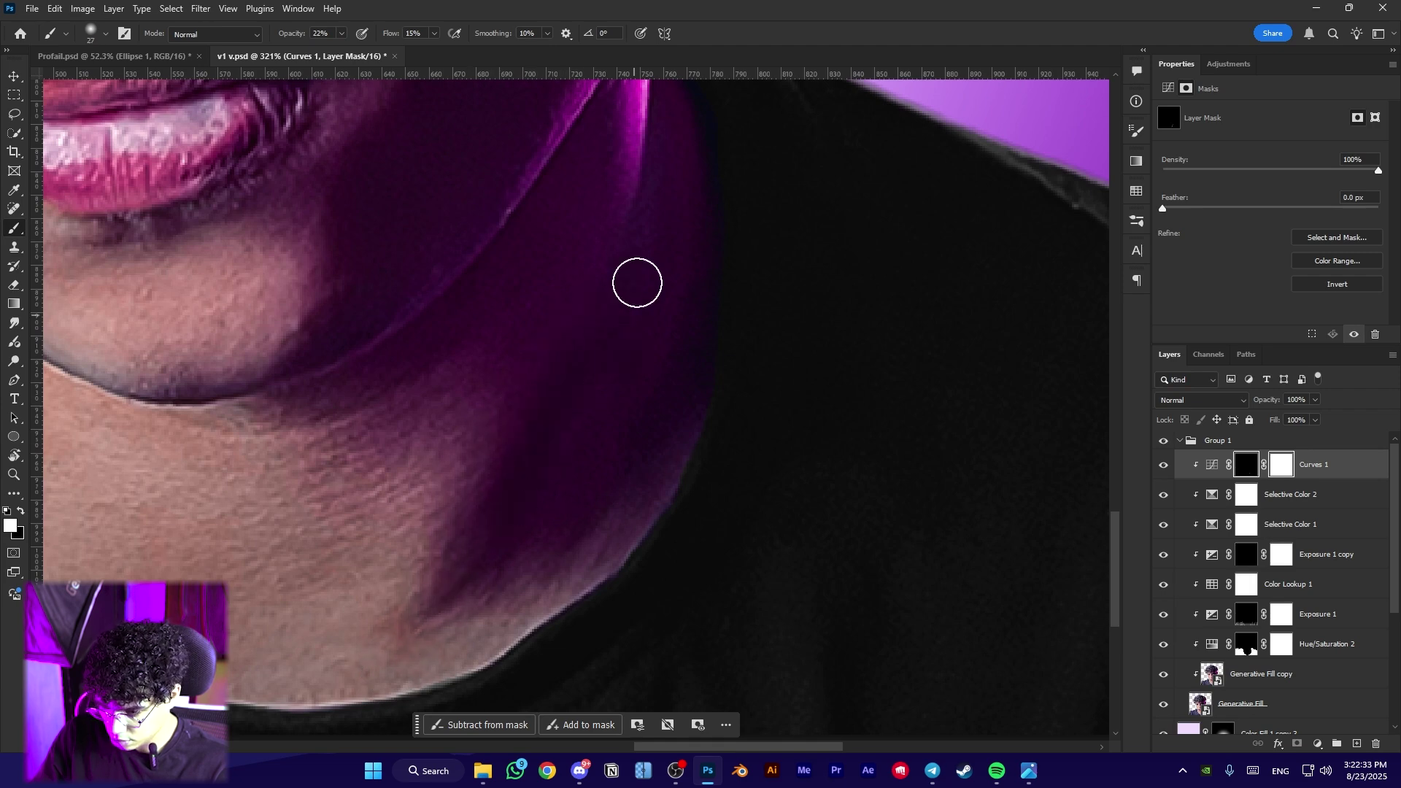
{"action": "left_click_drag", "start_coordinate": [637, 282], "coordinate": [569, 501]}
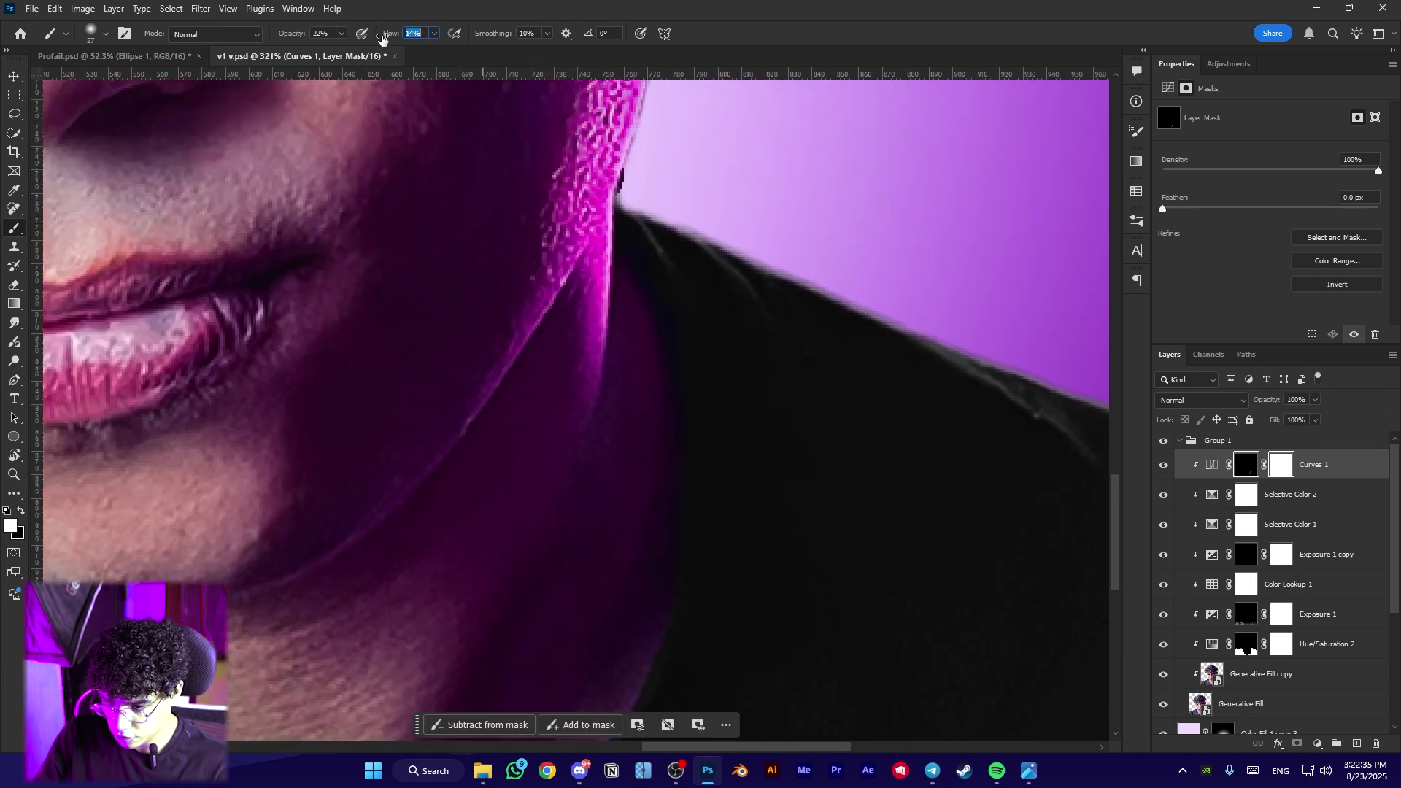
{"action": "scroll", "coordinate": [620, 515], "scroll_direction": "up", "scroll_amount": 3}
{"action": "left_click_drag", "start_coordinate": [588, 303], "coordinate": [536, 303]}
{"action": "left_click_drag", "start_coordinate": [467, 238], "coordinate": [497, 241]}
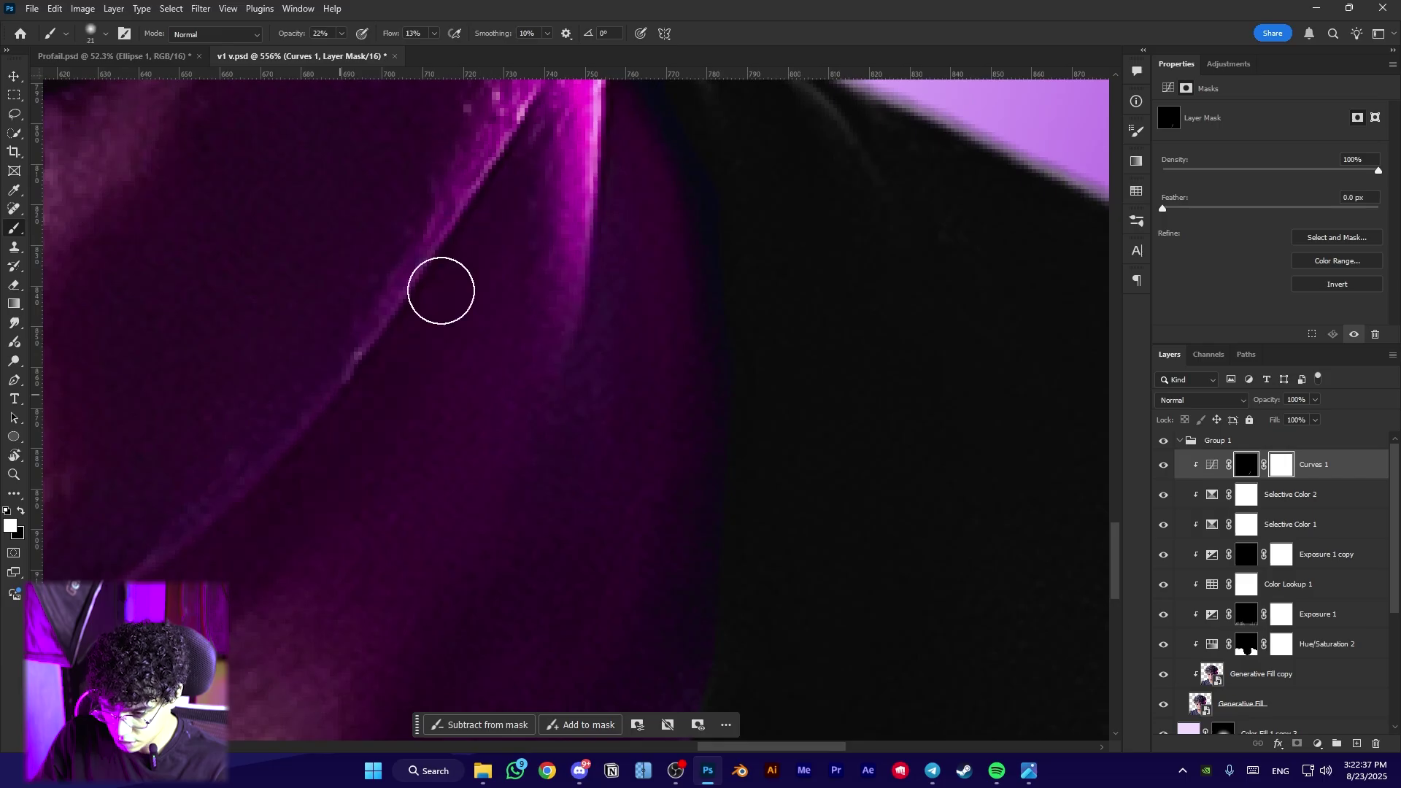
{"action": "left_click_drag", "start_coordinate": [359, 481], "coordinate": [287, 253]}
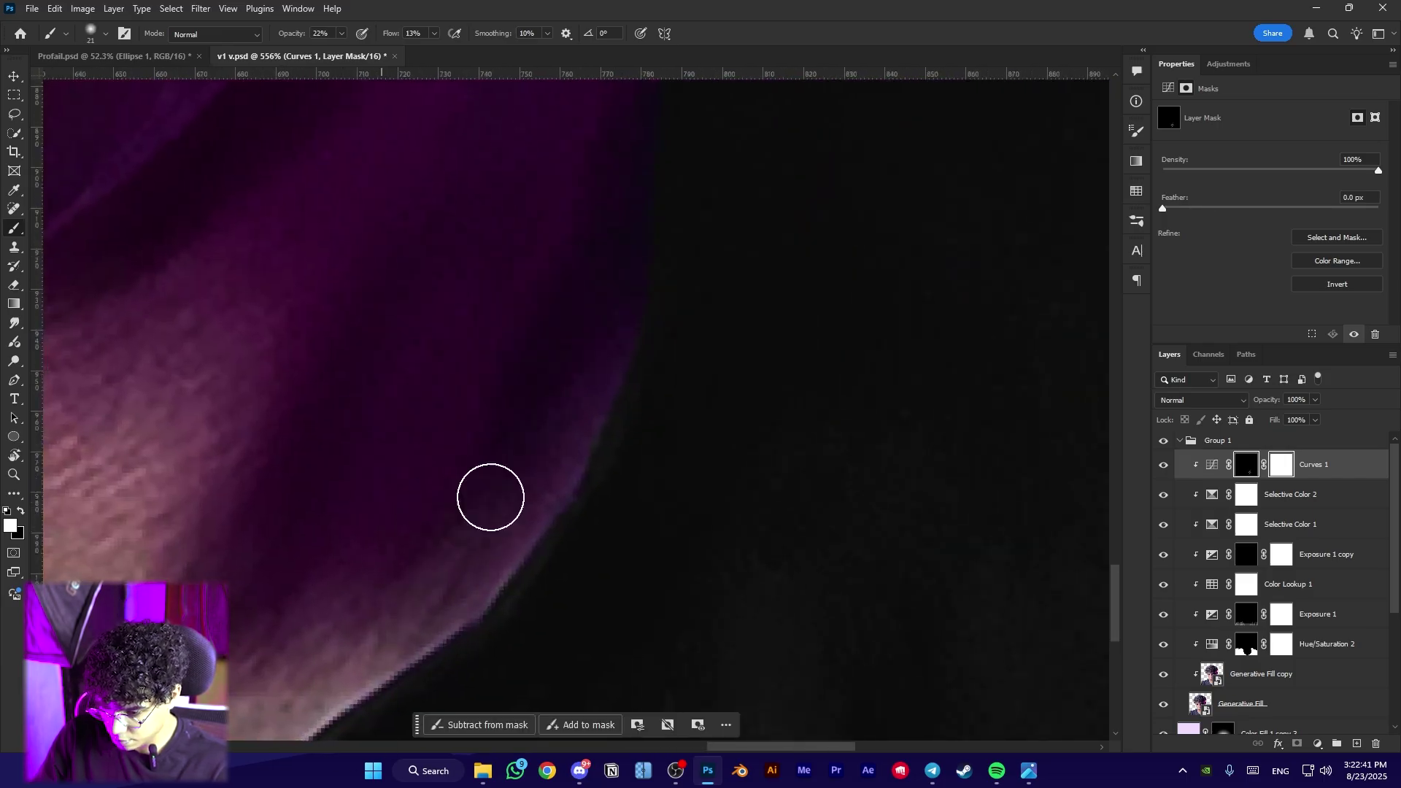
{"action": "left_click_drag", "start_coordinate": [570, 379], "coordinate": [429, 700]}
Switch to a black brush enlarged to 121 px for softening the neck shading on the Curves 1 mask
{"action": "scroll", "coordinate": [465, 429], "scroll_direction": "down", "scroll_amount": 3}
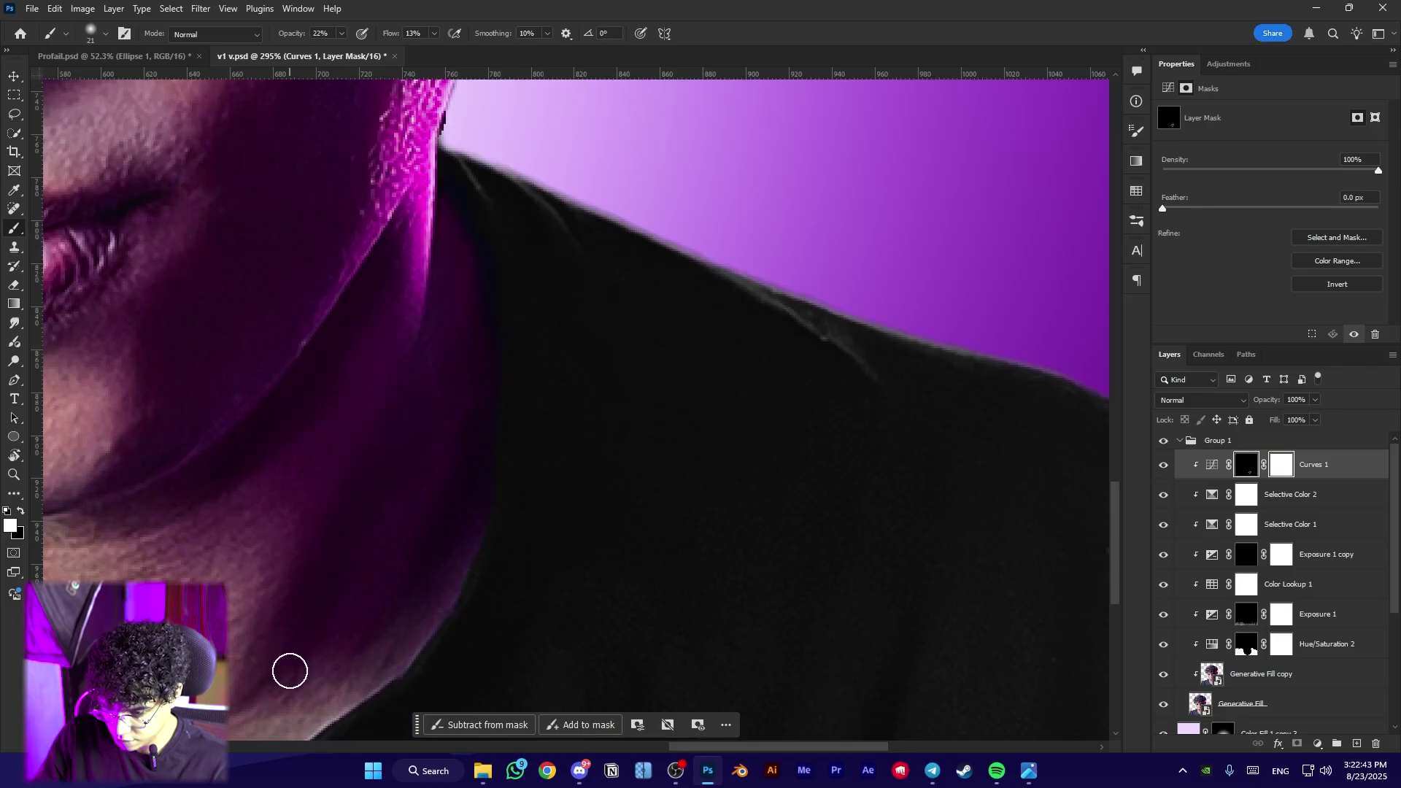
{"action": "scroll", "coordinate": [308, 642], "scroll_direction": "down", "scroll_amount": 2}
{"action": "mouse_move", "coordinate": [296, 639]}
{"action": "left_mouse_down"}
{"action": "mouse_move", "coordinate": [428, 551]}
{"action": "mouse_move", "coordinate": [602, 556]}
{"action": "left_mouse_up"}
{"action": "key", "text": "x"}
{"action": "scroll", "coordinate": [652, 467], "scroll_direction": "down", "scroll_amount": 5}
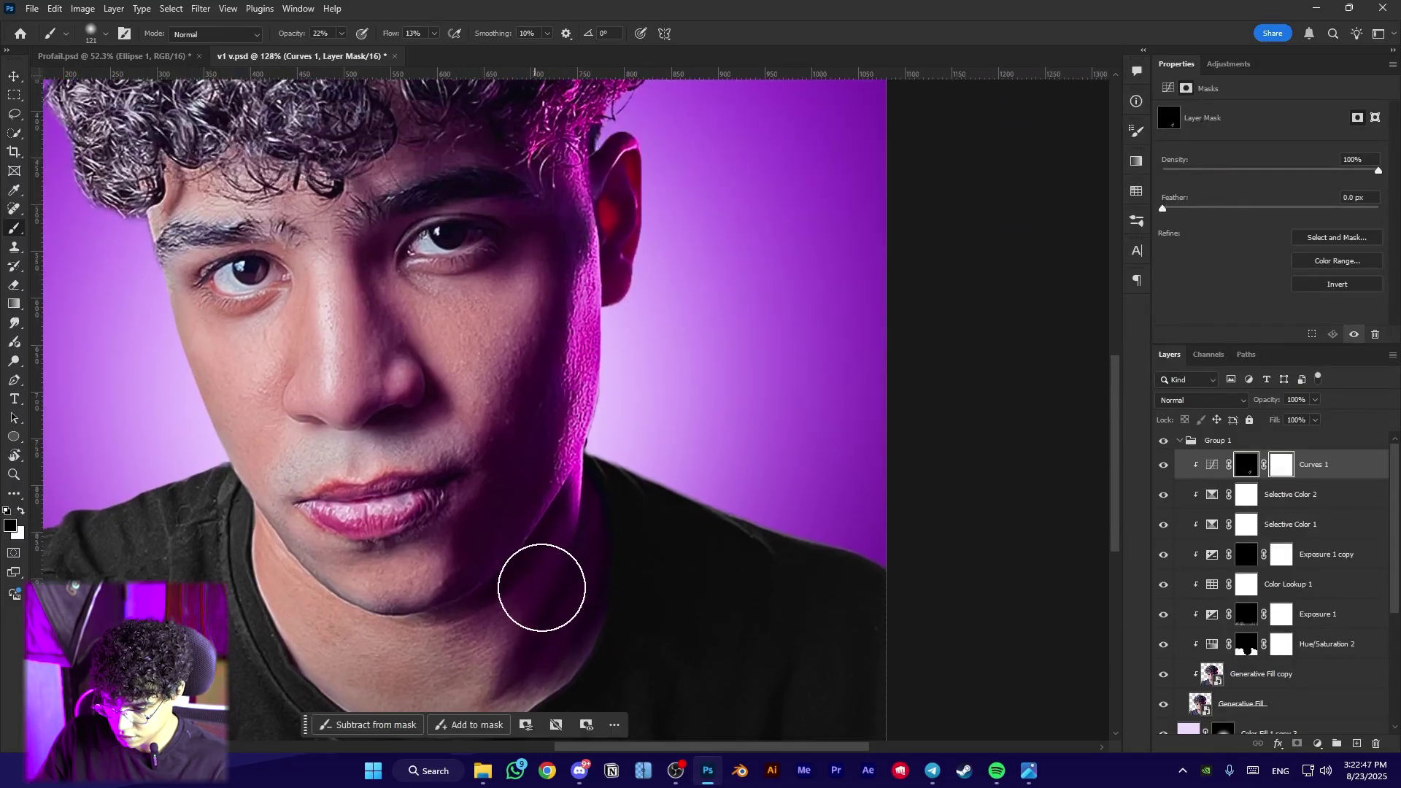
{"action": "scroll", "coordinate": [499, 552], "scroll_direction": "up", "scroll_amount": 6}
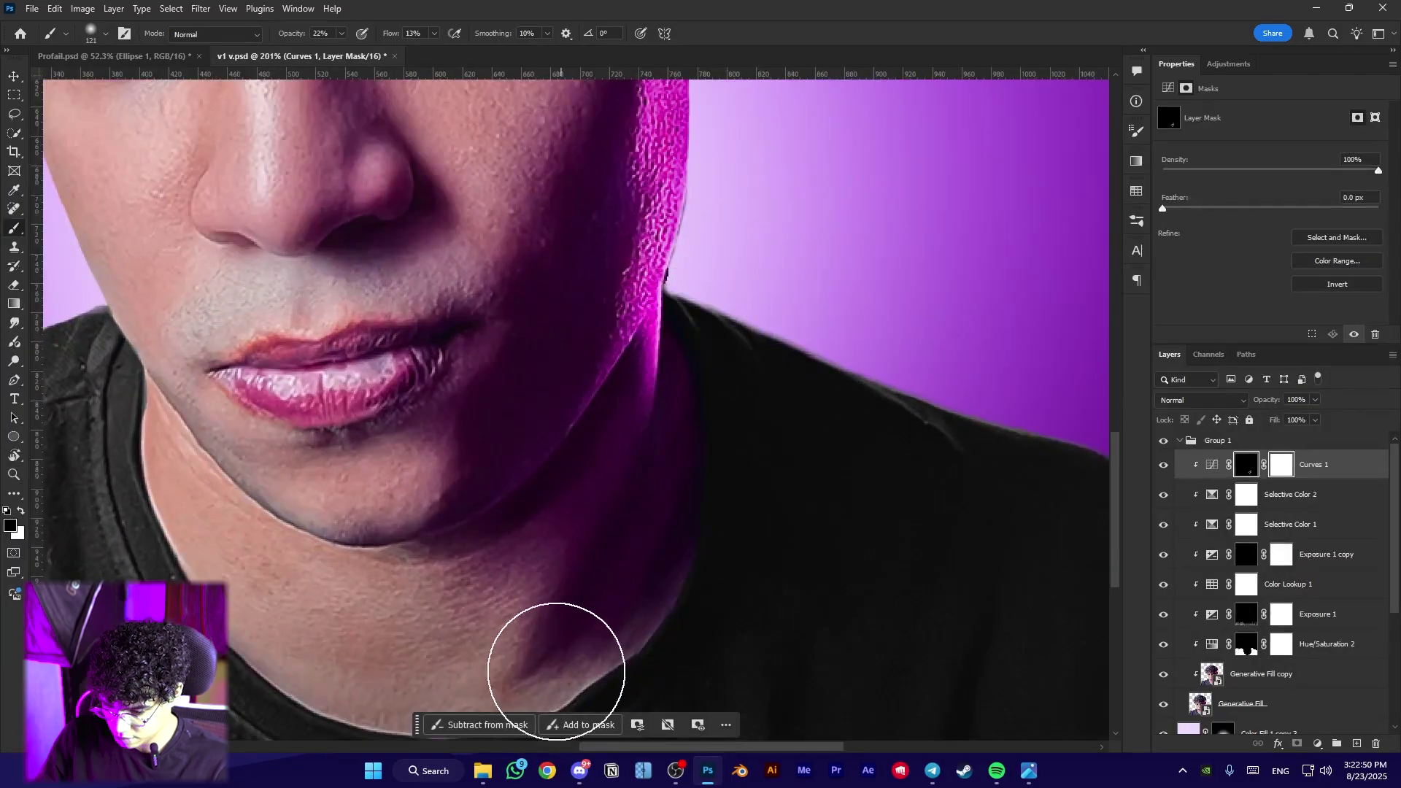
Paint white on the Curves 1 layer mask across the lower neck to deepen its shadow
{"action": "left_click_drag", "start_coordinate": [699, 569], "coordinate": [838, 479]}
{"action": "scroll", "coordinate": [527, 582], "scroll_direction": "up", "scroll_amount": 3}
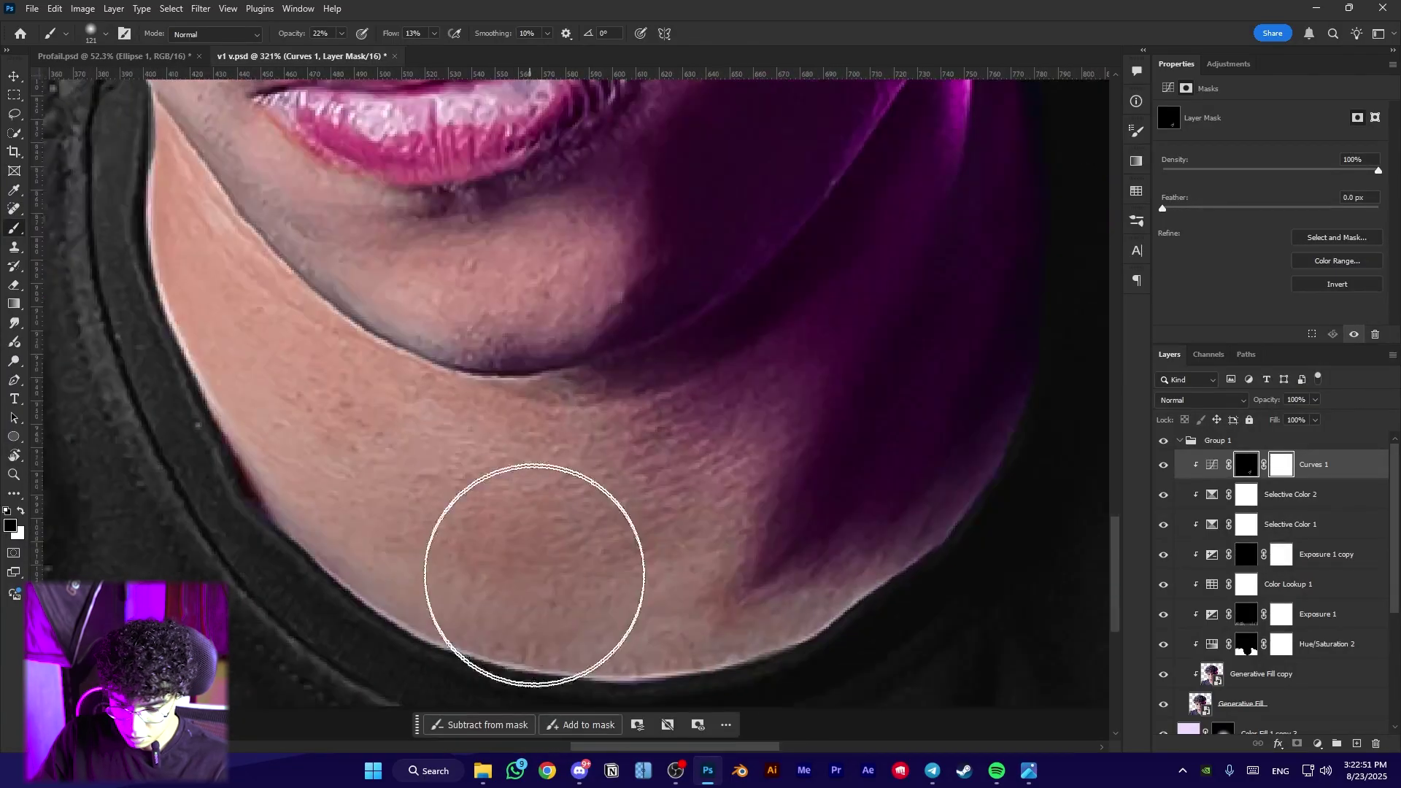
{"action": "key", "text": "x"}
{"action": "left_click_drag", "start_coordinate": [559, 531], "coordinate": [533, 529]}
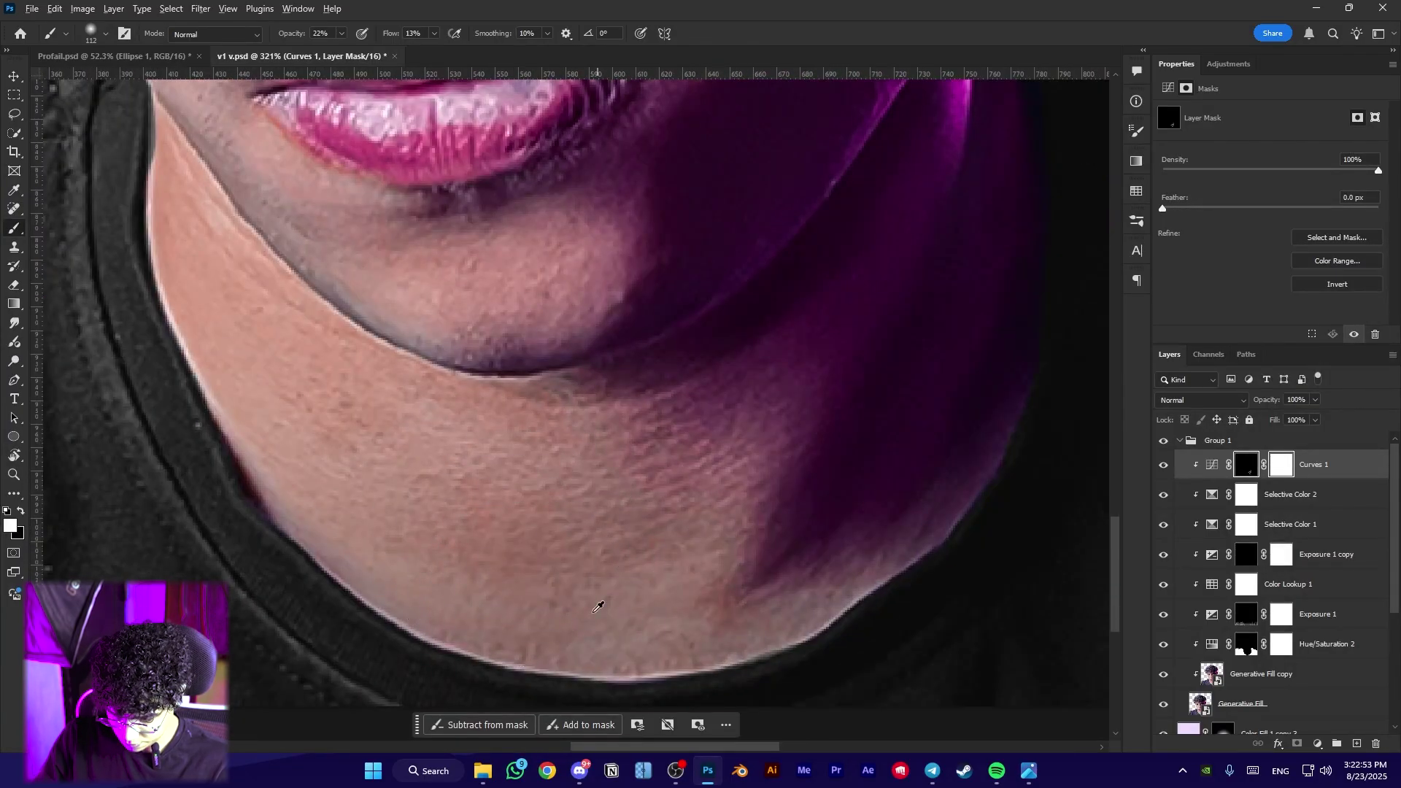
{"action": "mouse_move", "coordinate": [673, 635]}
{"action": "left_mouse_down"}
{"action": "mouse_move", "coordinate": [185, 318]}
{"action": "mouse_move", "coordinate": [606, 628]}
{"action": "mouse_move", "coordinate": [213, 425]}
{"action": "mouse_move", "coordinate": [748, 671]}
{"action": "left_mouse_up"}
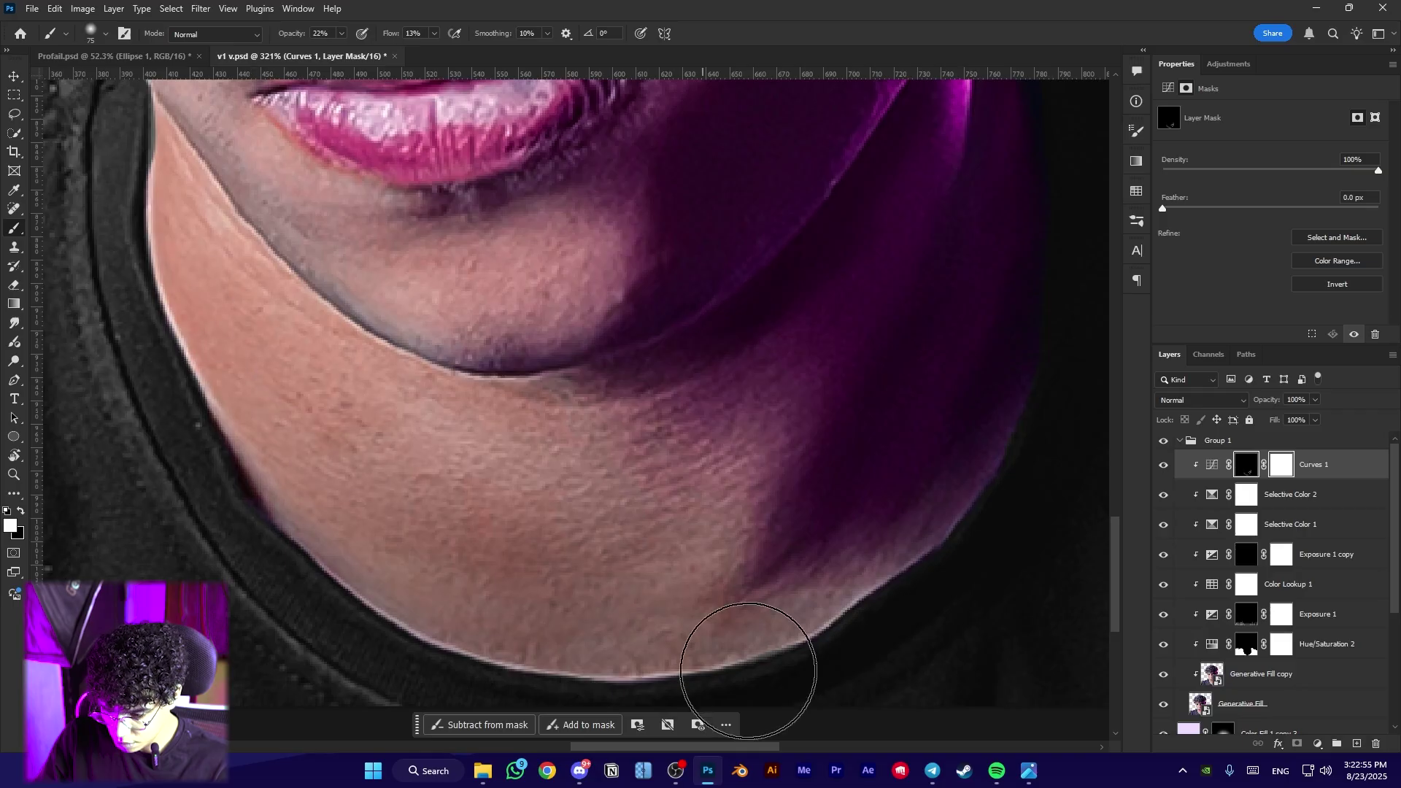
Refine the Curves 1 mask in black along the chin and lit jawline with a 75 px brush
{"action": "key", "text": "x"}
{"action": "left_click_drag", "start_coordinate": [367, 394], "coordinate": [360, 581]}
{"action": "scroll", "coordinate": [550, 532], "scroll_direction": "up", "scroll_amount": 3}
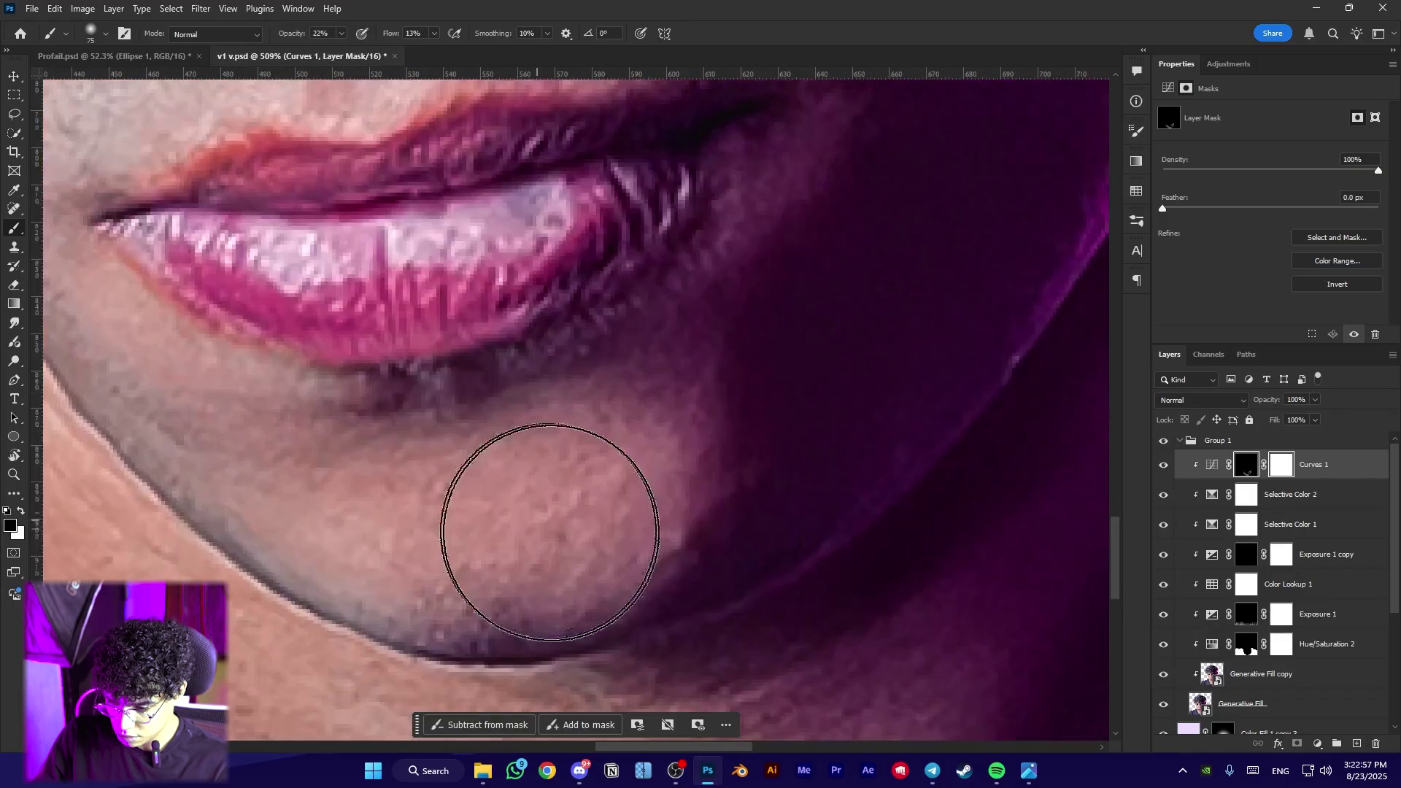
{"action": "scroll", "coordinate": [550, 532], "scroll_direction": "down", "scroll_amount": 4}
{"action": "left_click_drag", "start_coordinate": [445, 503], "coordinate": [507, 195]}
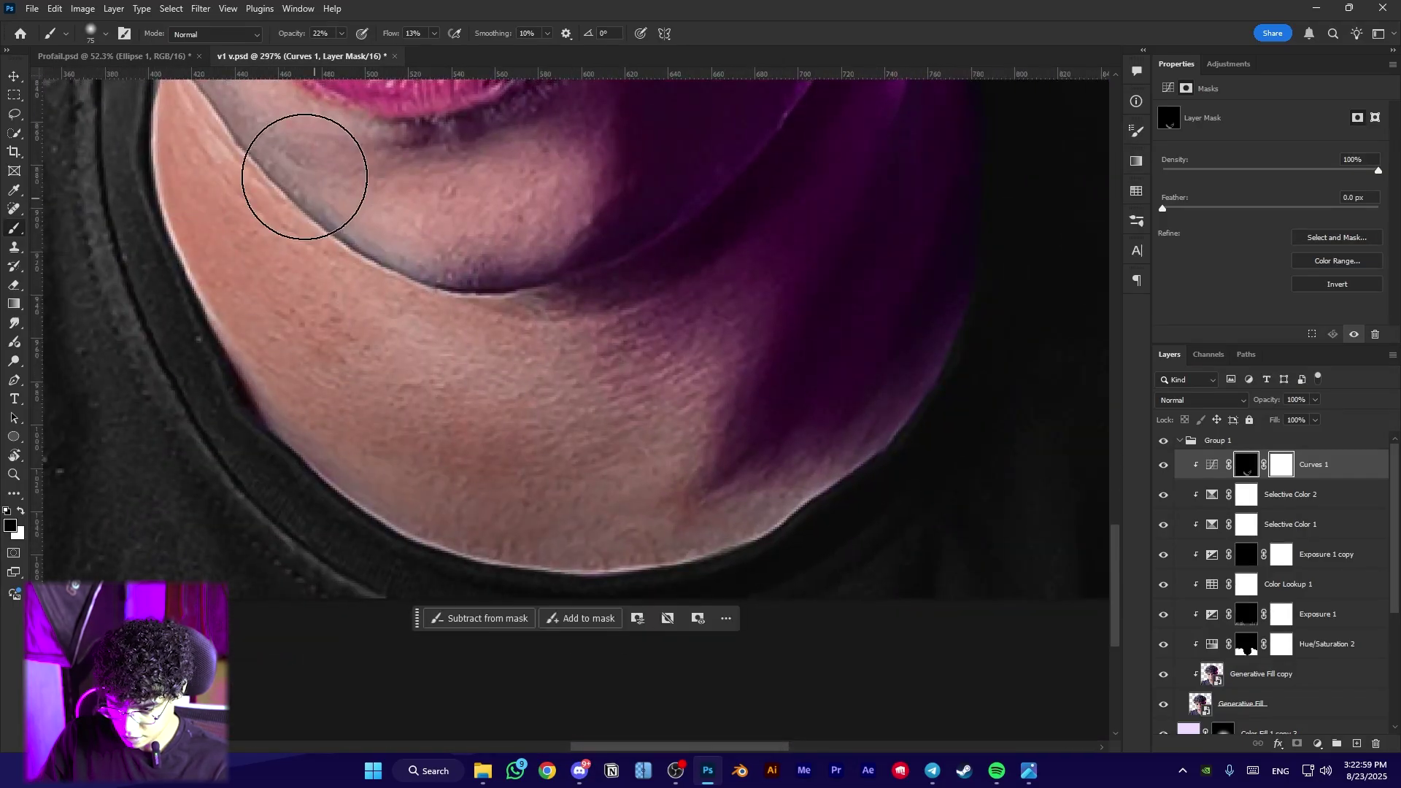
{"action": "mouse_move", "coordinate": [304, 172]}
{"action": "left_mouse_down"}
{"action": "mouse_move", "coordinate": [418, 340]}
{"action": "mouse_move", "coordinate": [275, 537]}
{"action": "left_mouse_up"}
{"action": "scroll", "coordinate": [425, 520], "scroll_direction": "up", "scroll_amount": 3}
{"action": "mouse_move", "coordinate": [426, 522]}
{"action": "left_mouse_down"}
{"action": "mouse_move", "coordinate": [328, 520]}
{"action": "mouse_move", "coordinate": [348, 523]}
{"action": "left_mouse_up"}
Blend the shadow beneath the lower lip on the Curves 1 mask with a soft 33 px brush at 0% hardness
{"action": "key", "text": "x"}
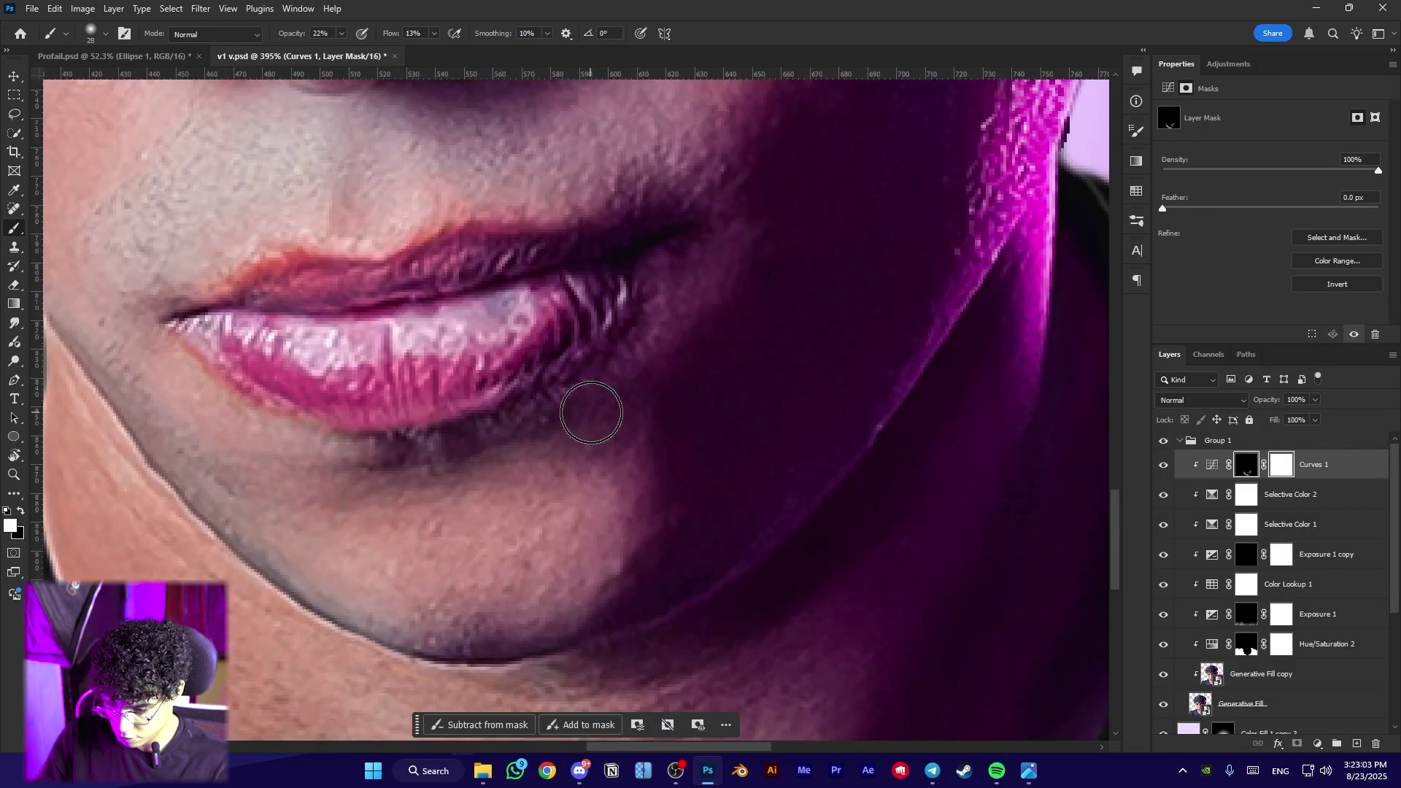
{"action": "key", "text": "bracketright"}
{"action": "key", "text": "x"}
{"action": "right_click", "coordinate": [469, 419]}
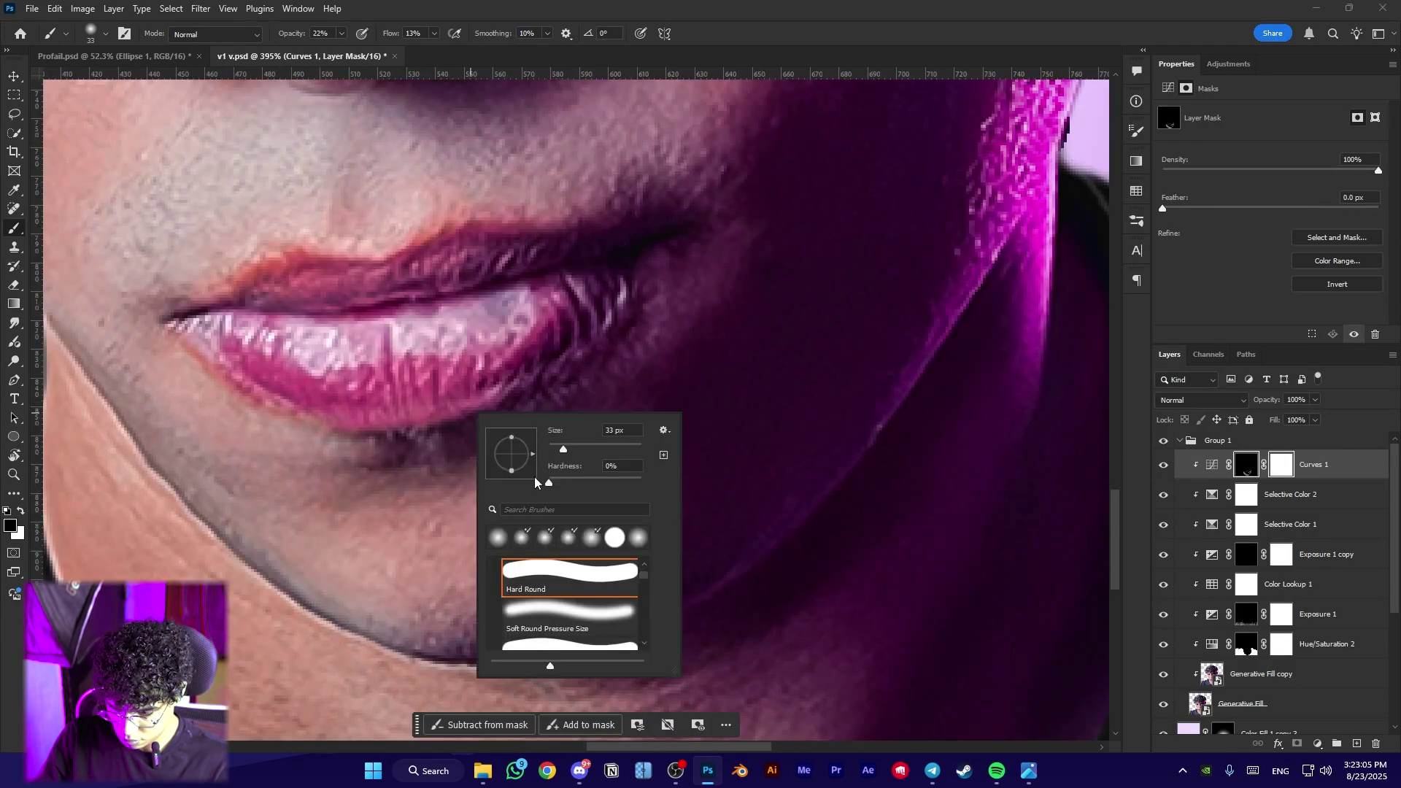
{"action": "left_click_drag", "start_coordinate": [319, 463], "coordinate": [289, 462]}
{"action": "key", "text": "x"}
{"action": "left_click_drag", "start_coordinate": [648, 433], "coordinate": [410, 450]}
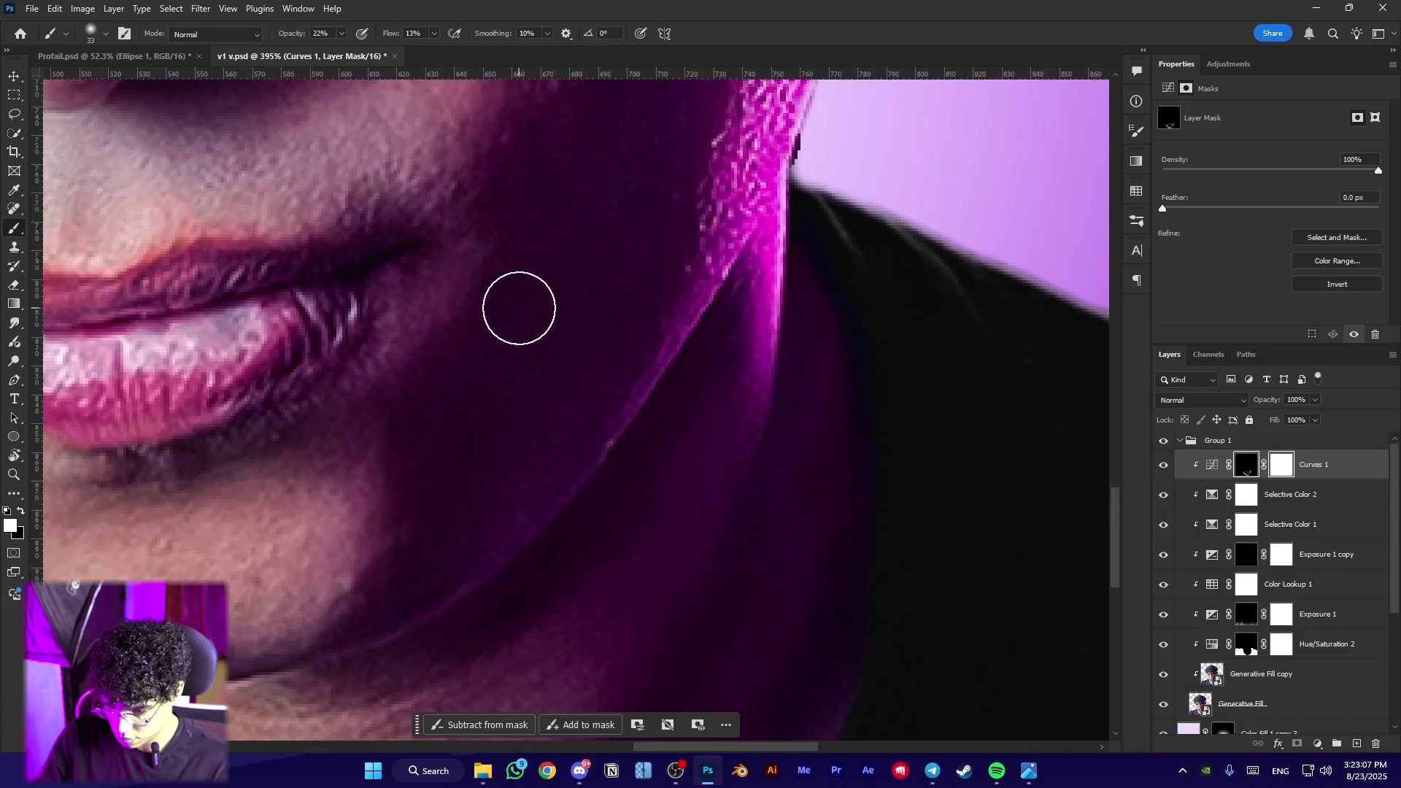
Darken the shadowed jaw and lower cheek on the Curves 1 mask, using white and a 50 px brush
{"action": "scroll", "coordinate": [444, 354], "scroll_direction": "down", "scroll_amount": 4}
{"action": "left_click_drag", "start_coordinate": [445, 354], "coordinate": [418, 545]}
{"action": "key", "text": "bracketright"}
{"action": "key", "text": "bracketright"}
{"action": "key", "text": "bracketright"}
{"action": "key", "text": "bracketright"}
{"action": "key", "text": "bracketright"}
{"action": "key", "text": "bracketright"}
{"action": "key", "text": "bracketright"}
{"action": "key", "text": "x"}
{"action": "key", "text": "x"}
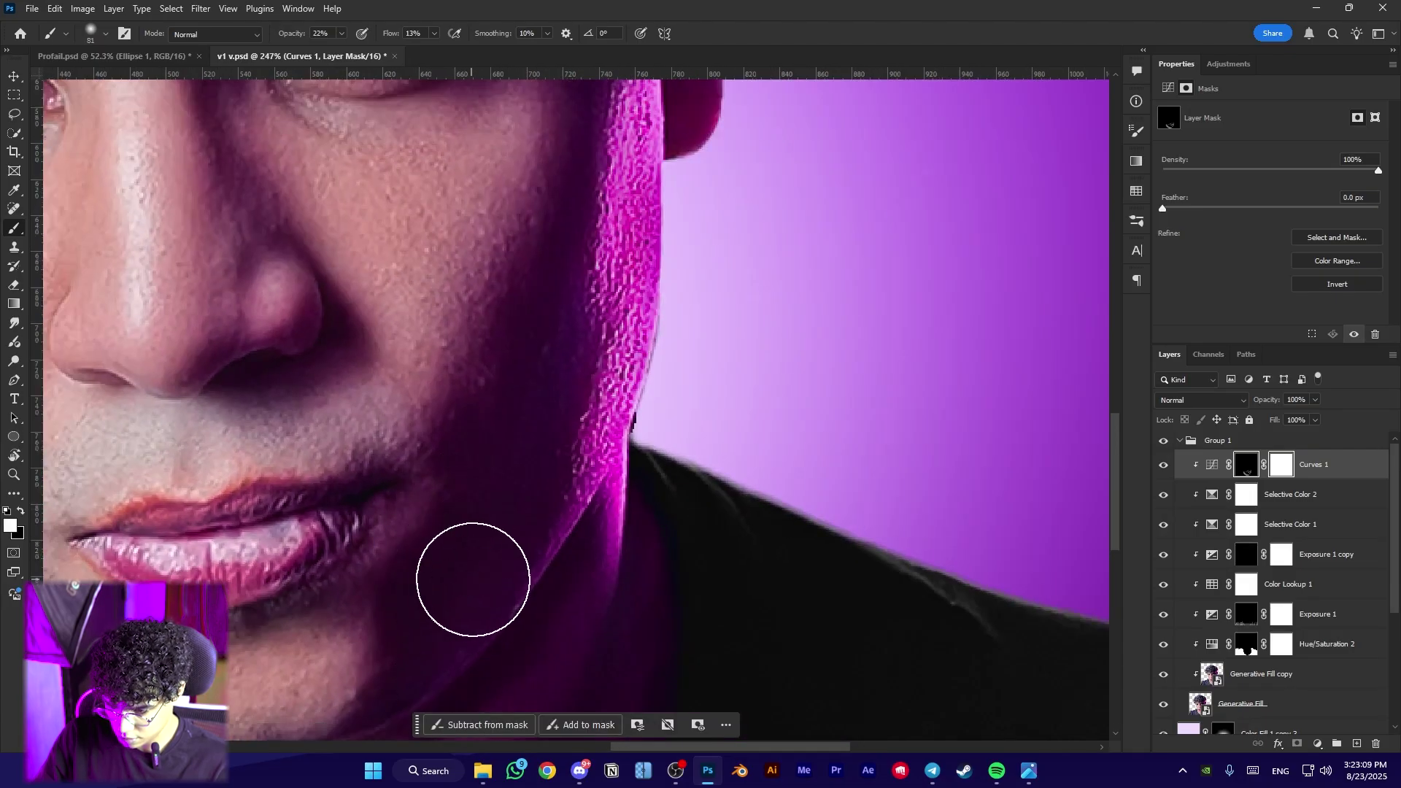
{"action": "key", "text": "bracketleft"}
{"action": "key", "text": "bracketleft"}
{"action": "key", "text": "bracketleft"}
{"action": "left_click_drag", "start_coordinate": [558, 289], "coordinate": [503, 453]}
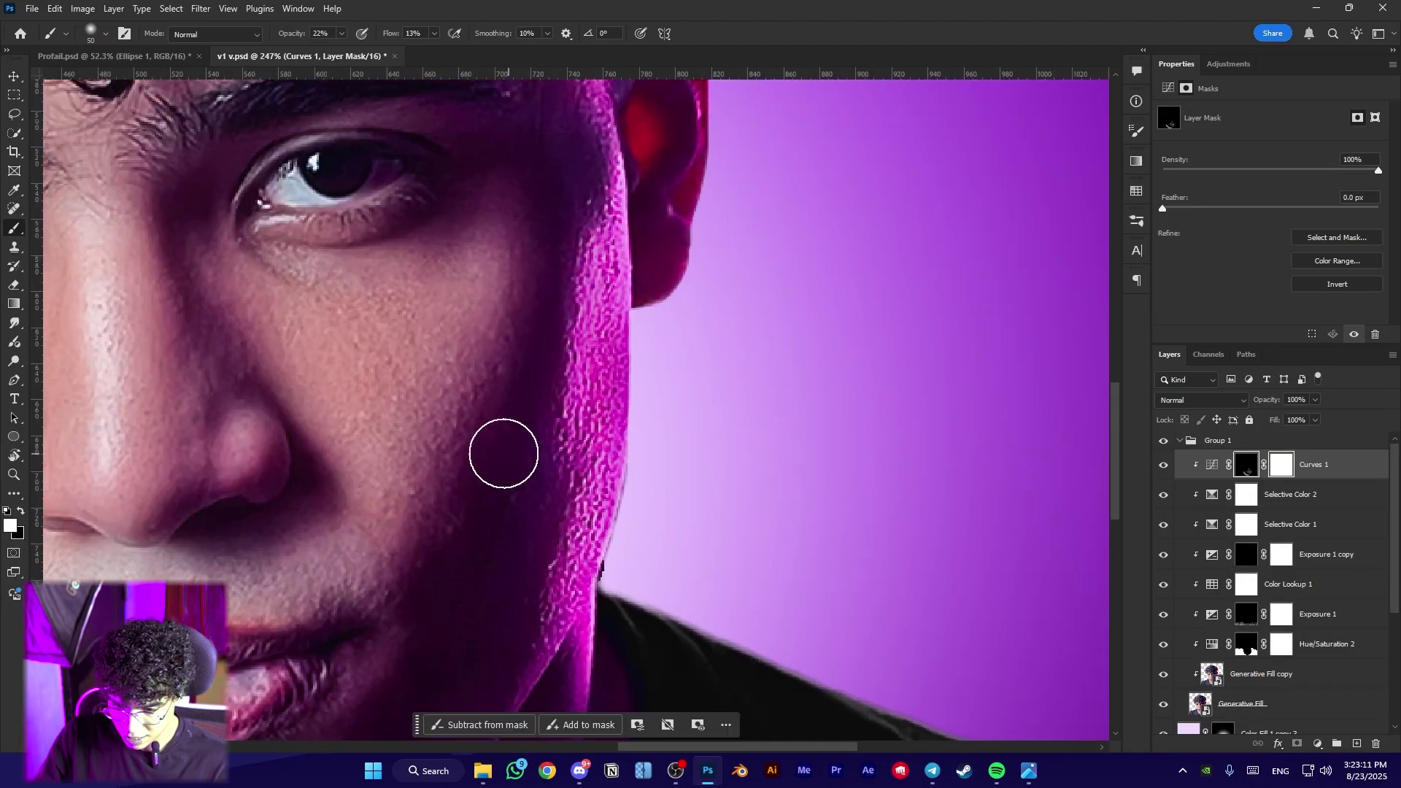
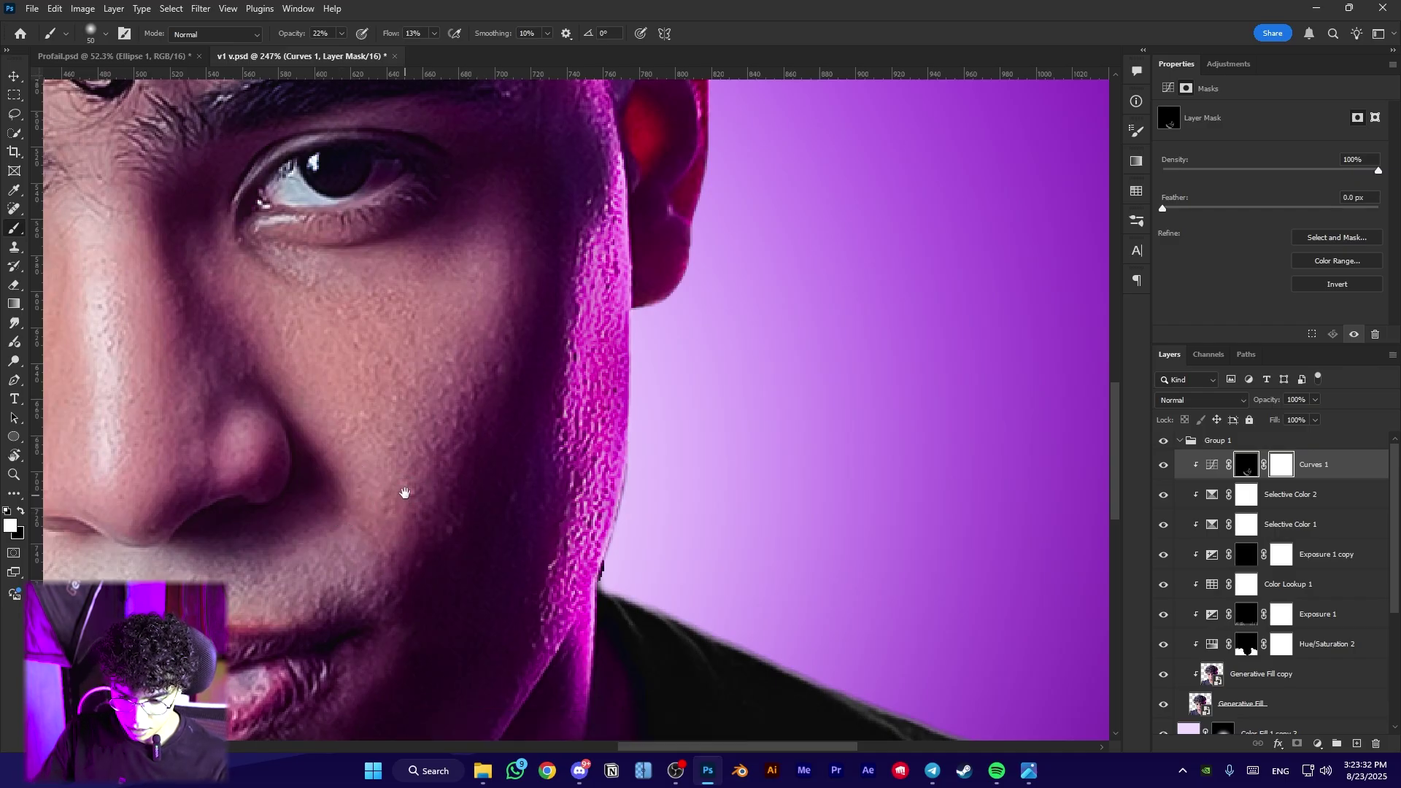
Smooth the transition between the lit and shadowed cheek on the Curves 1 mask with a 42 px white brush
{"action": "scroll", "coordinate": [407, 491], "scroll_direction": "down", "scroll_amount": 3}
{"action": "scroll", "coordinate": [576, 301], "scroll_direction": "up", "scroll_amount": 2}
{"action": "left_click_drag", "start_coordinate": [561, 256], "coordinate": [558, 257]}
{"action": "scroll", "coordinate": [513, 405], "scroll_direction": "down", "scroll_amount": 3}
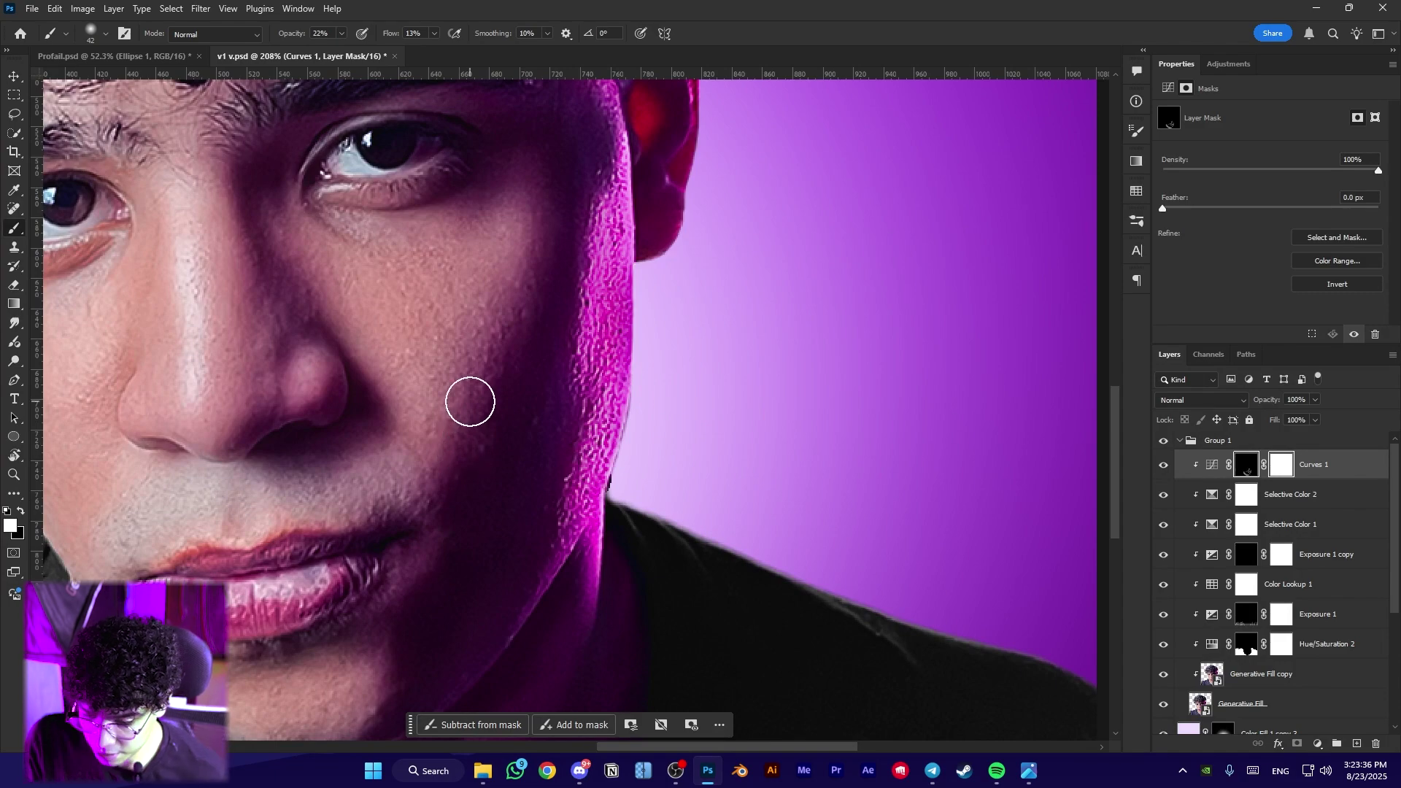
{"action": "left_click_drag", "start_coordinate": [518, 356], "coordinate": [485, 423]}
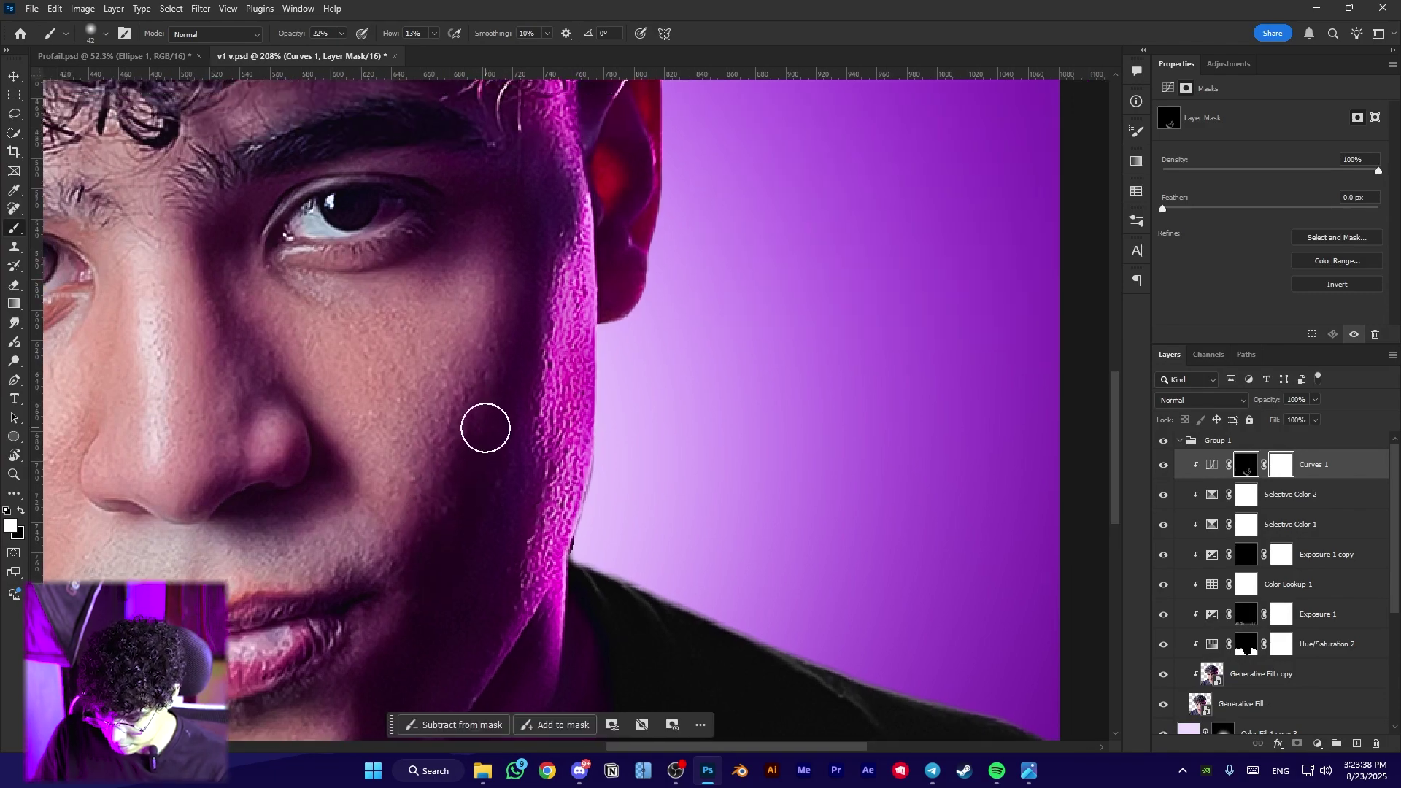
Deepen the shadow between the nose bridge and the inner corner of the shadowed eye with a 25 px brush
{"action": "scroll", "coordinate": [500, 375], "scroll_direction": "up", "scroll_amount": 4}
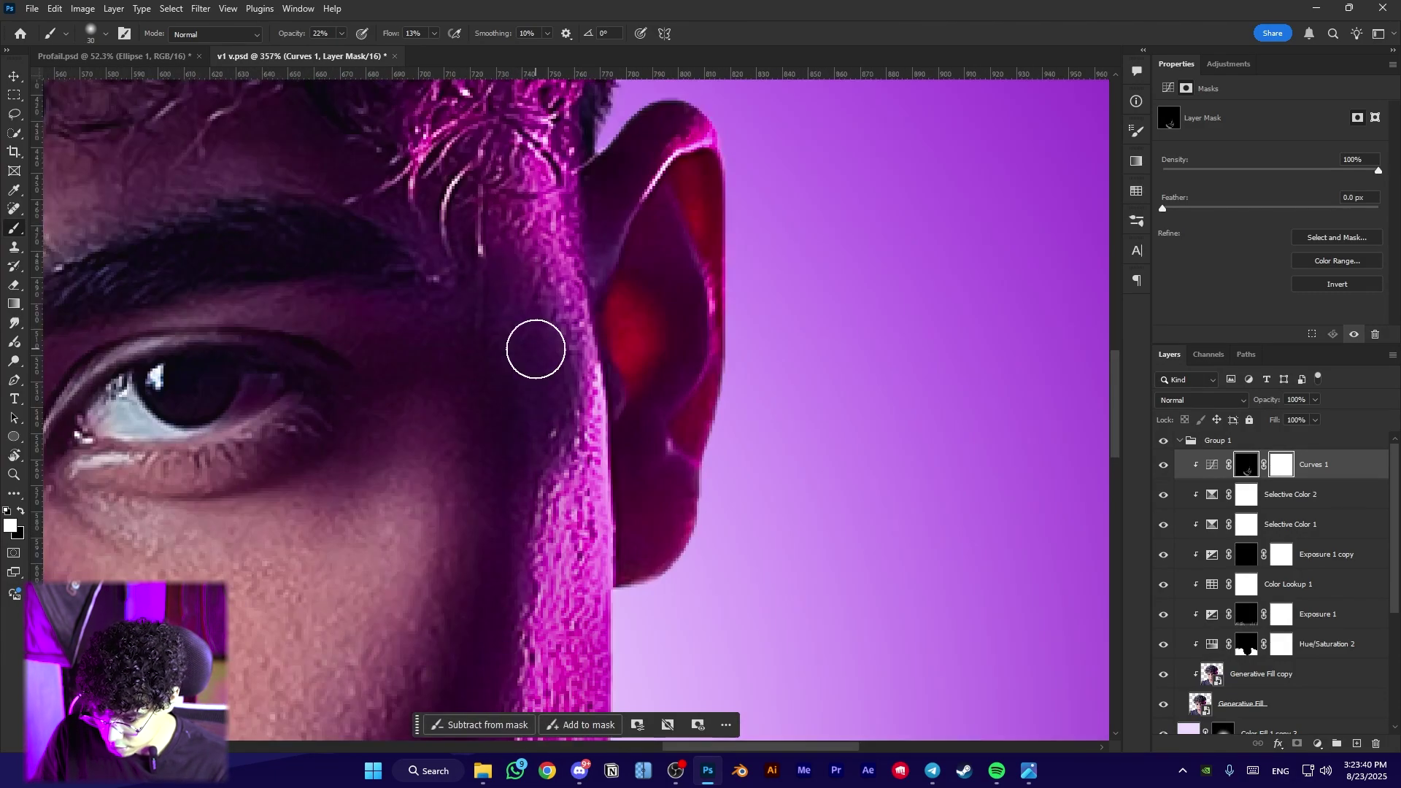
{"action": "left_click_drag", "start_coordinate": [461, 217], "coordinate": [744, 416]}
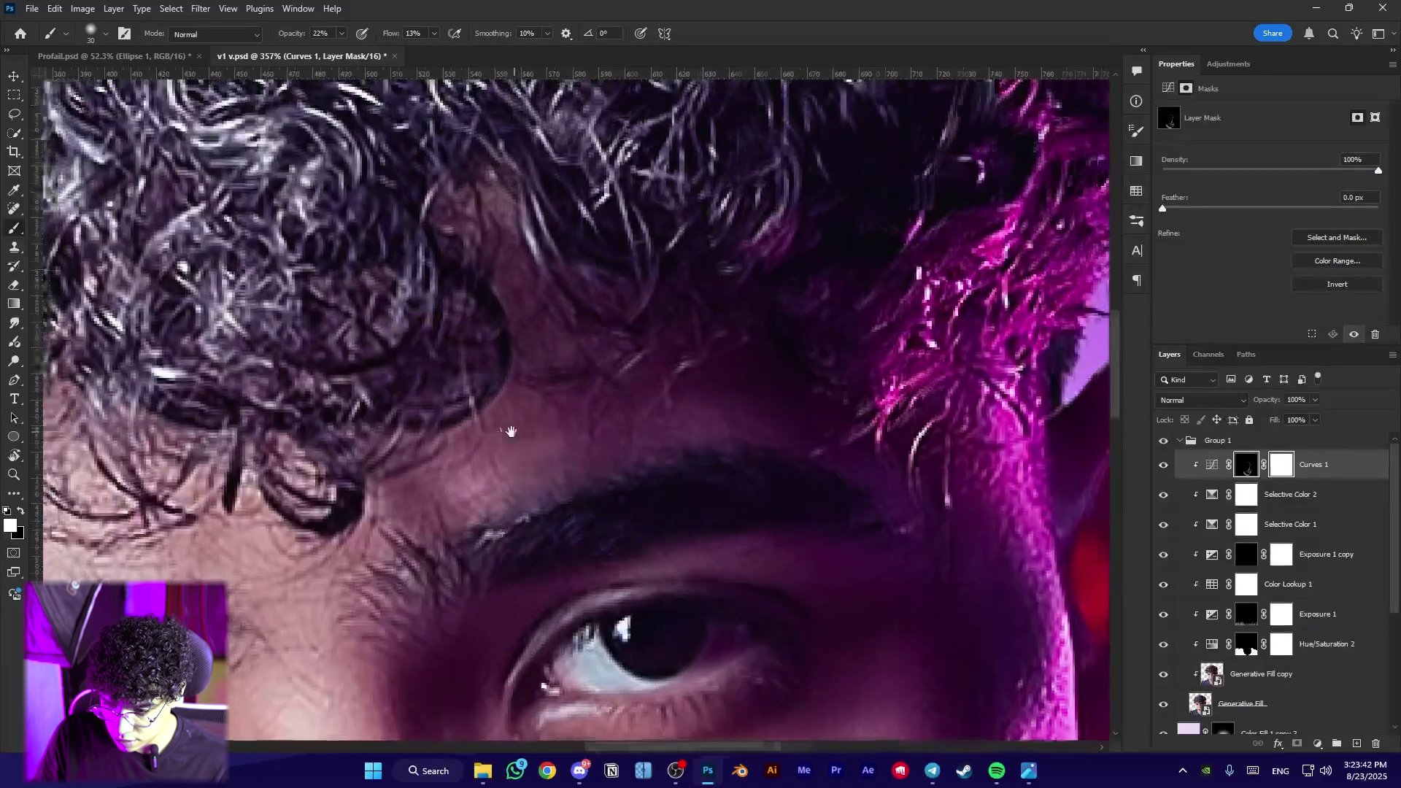
{"action": "left_click_drag", "start_coordinate": [367, 578], "coordinate": [433, 222]}
{"action": "key", "text": "bracketleft"}
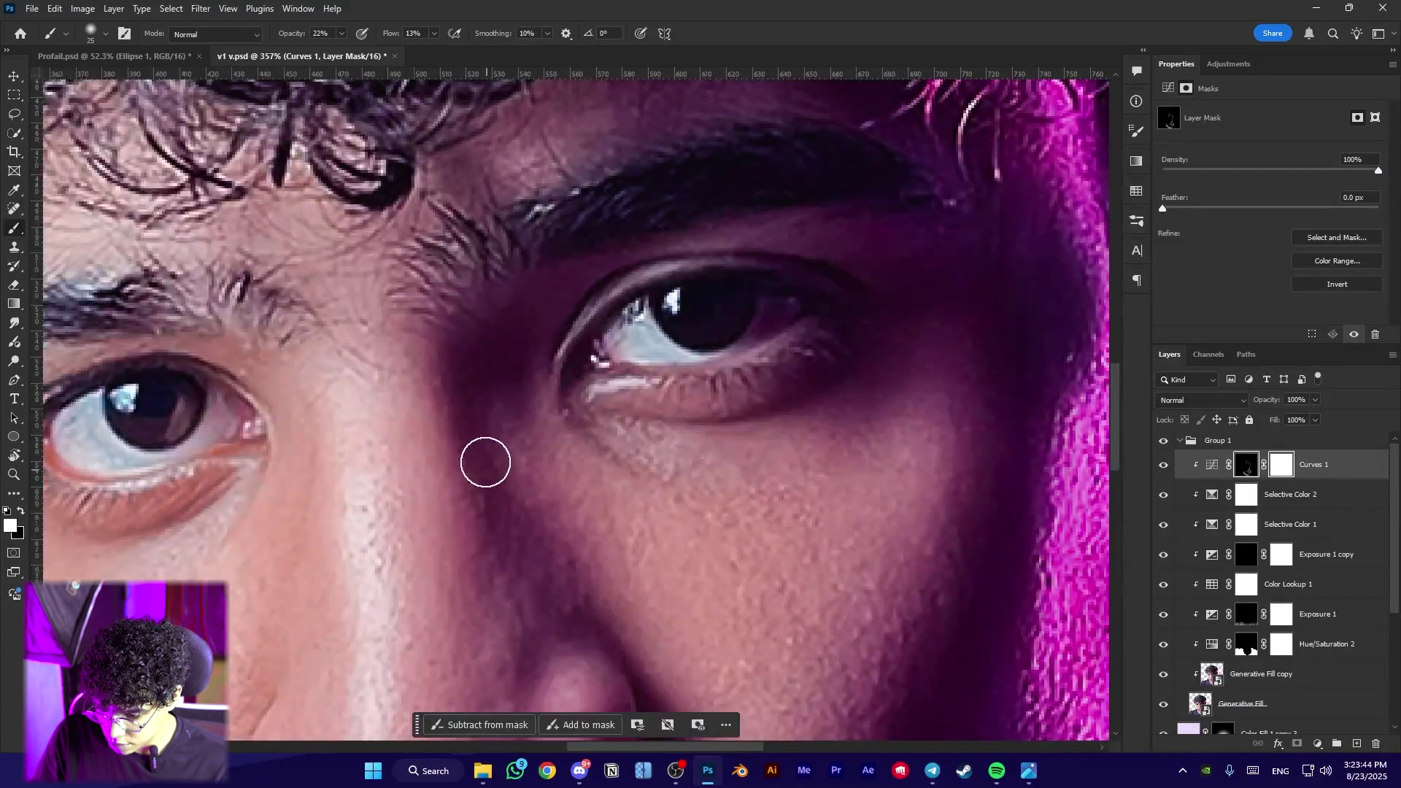
{"action": "left_click_drag", "start_coordinate": [484, 389], "coordinate": [463, 228]}
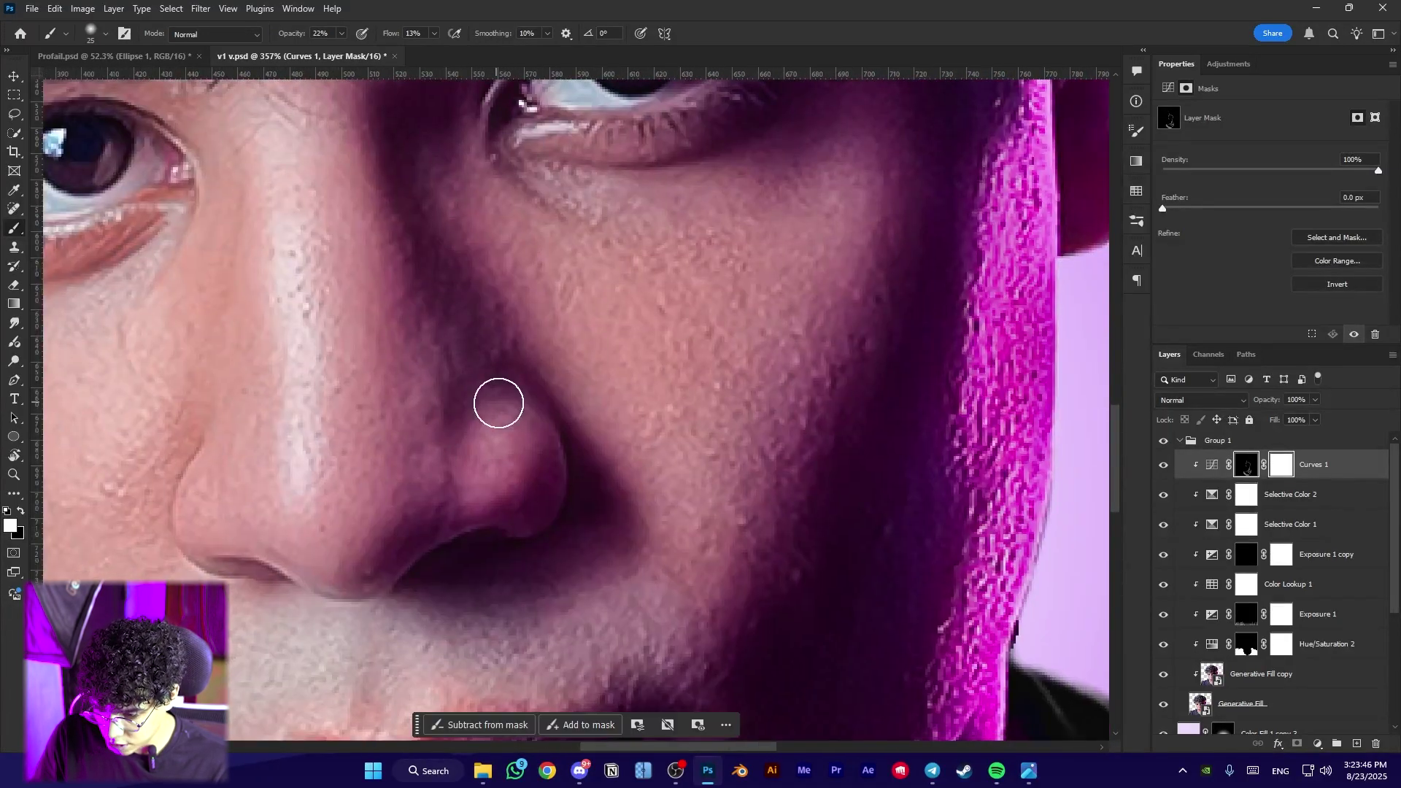
{"action": "left_click_drag", "start_coordinate": [489, 325], "coordinate": [532, 501]}
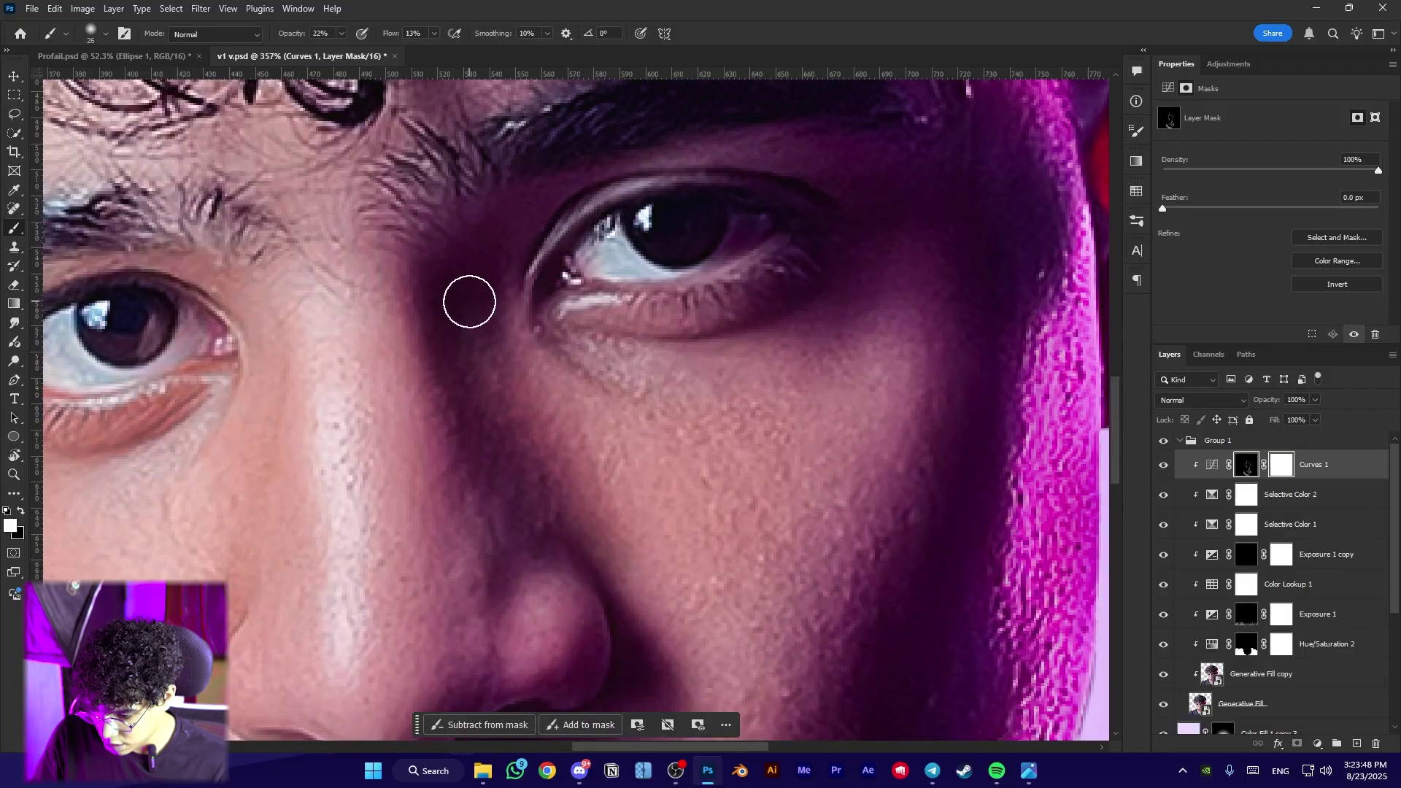
Darken the cheek crease beside the shadowed nostril on the Curves 1 mask with a 45 px brush
{"action": "left_click_drag", "start_coordinate": [663, 595], "coordinate": [591, 369]}
{"action": "key", "text": "bracketright"}
{"action": "key", "text": "bracketright"}
{"action": "key", "text": "bracketright"}
{"action": "key", "text": "bracketright"}
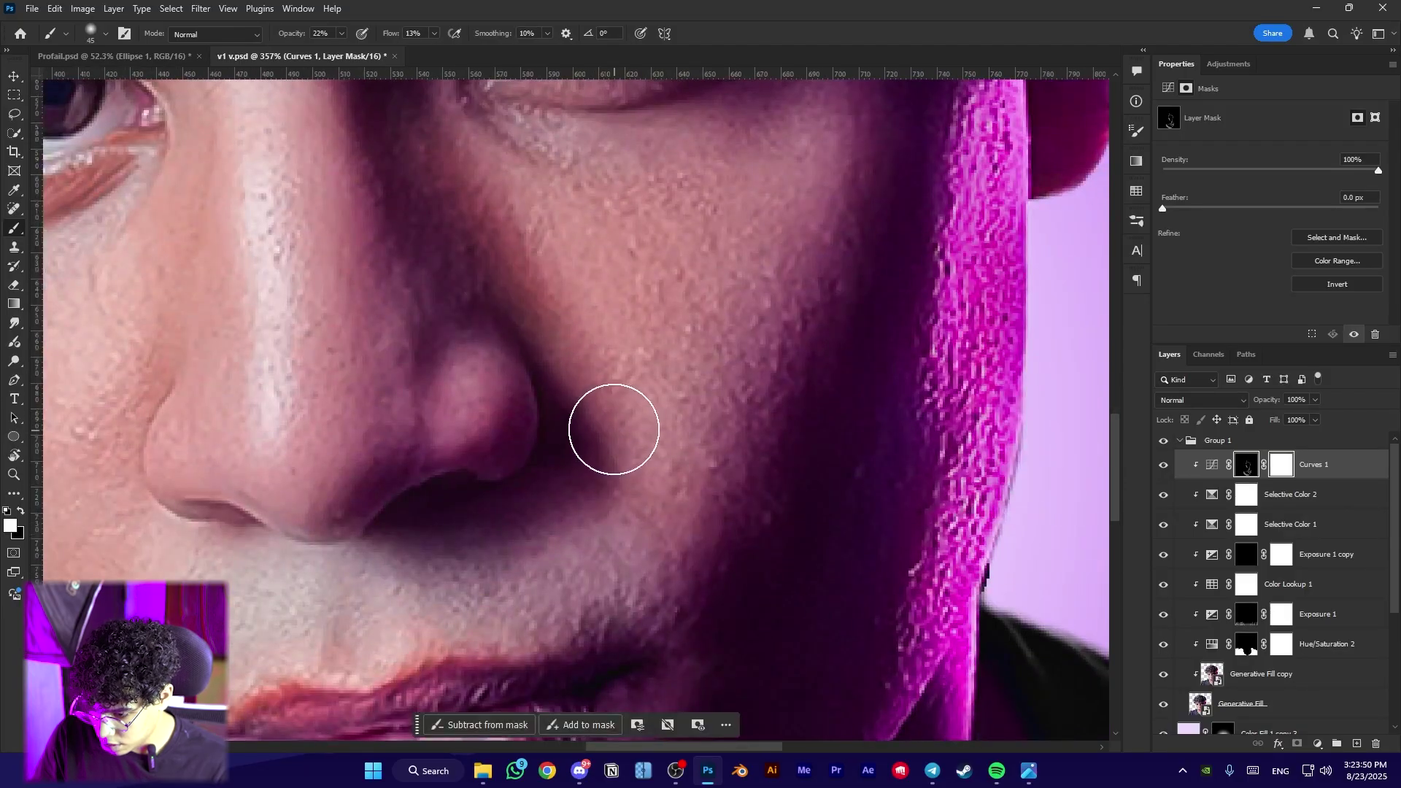
Build up the shadow down the side of the nose and under the nostril with a 23–28 px brush
{"action": "left_click_drag", "start_coordinate": [513, 273], "coordinate": [575, 382]}
{"action": "key", "text": "bracketleft"}
{"action": "key", "text": "bracketleft"}
{"action": "key", "text": "bracketleft"}
{"action": "key", "text": "bracketleft"}
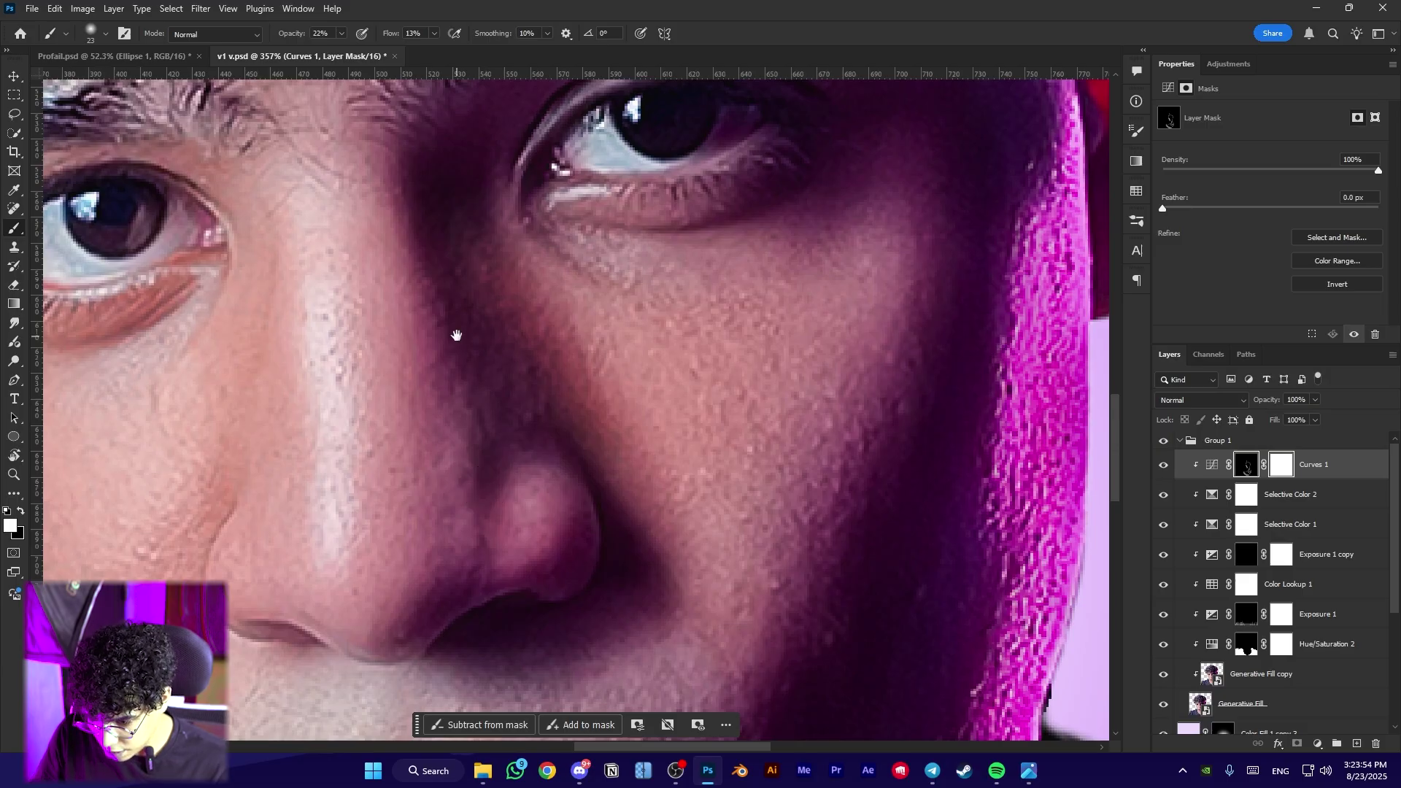
{"action": "left_click_drag", "start_coordinate": [456, 336], "coordinate": [448, 336]}
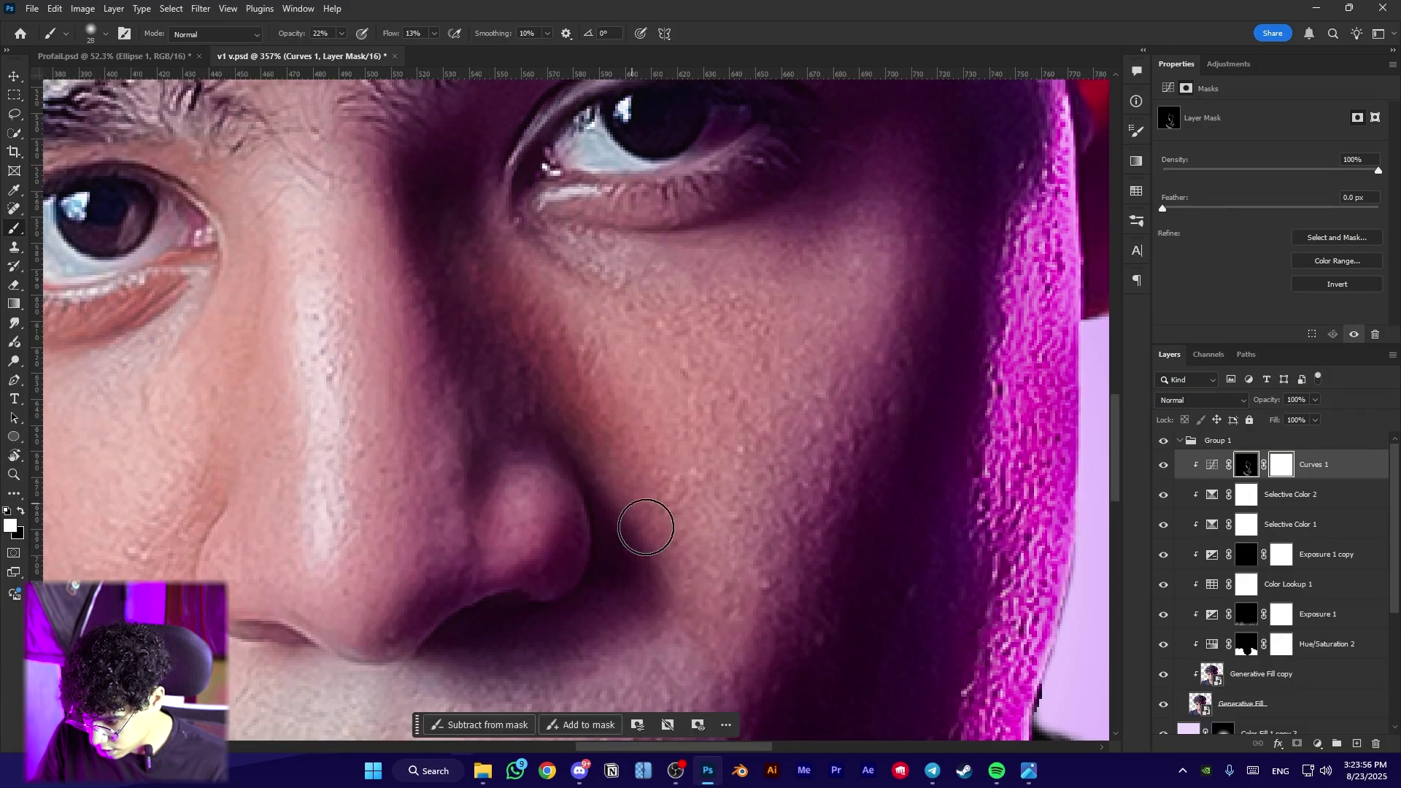
{"action": "left_click_drag", "start_coordinate": [646, 527], "coordinate": [653, 406]}
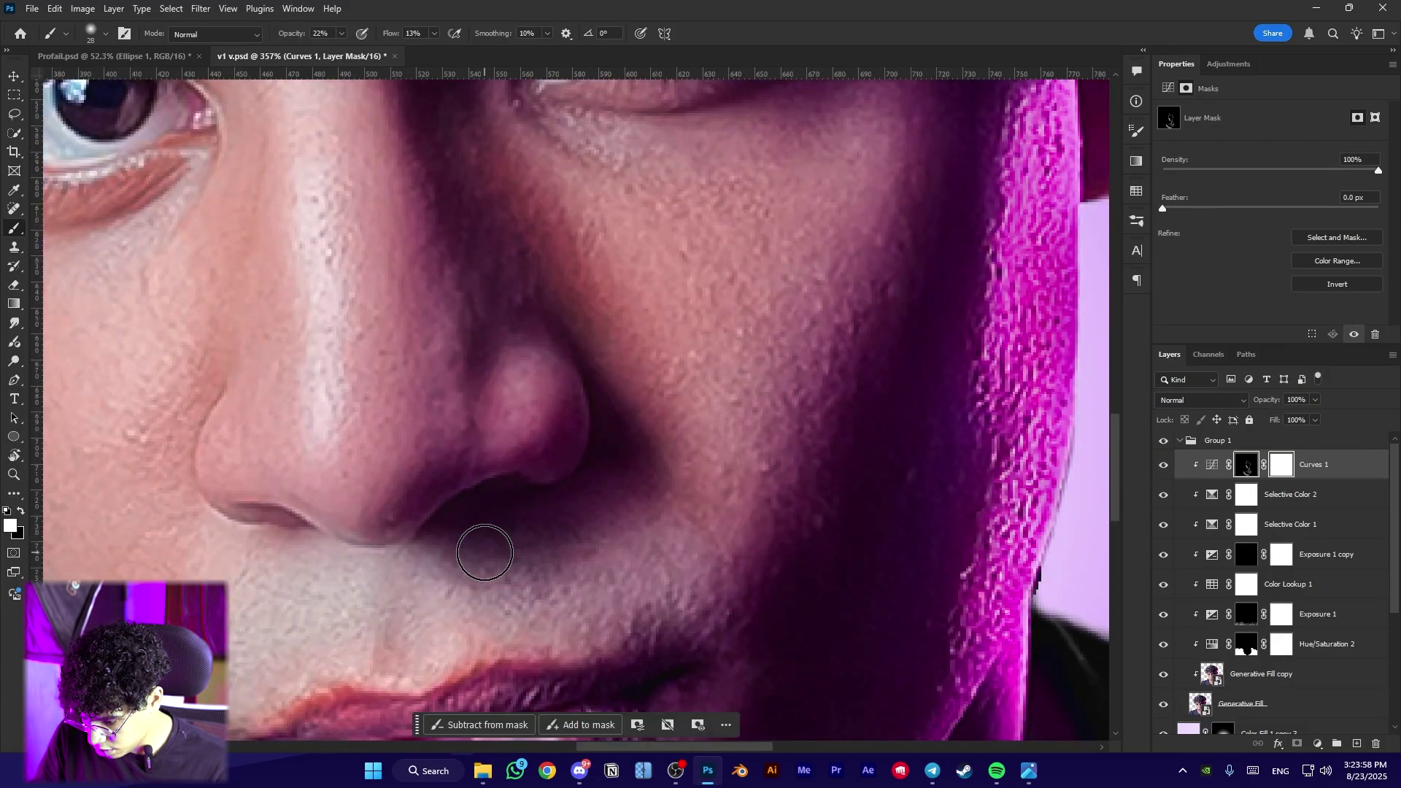
Shade the outer corner of the shadowed eye on the Curves 1 mask with an 18 px brush
{"action": "left_click_drag", "start_coordinate": [657, 255], "coordinate": [749, 548]}
{"action": "scroll", "coordinate": [819, 278], "scroll_direction": "up", "scroll_amount": 4}
{"action": "left_click_drag", "start_coordinate": [820, 278], "coordinate": [679, 255]}
{"action": "scroll", "coordinate": [596, 511], "scroll_direction": "up", "scroll_amount": 4}
{"action": "left_click_drag", "start_coordinate": [653, 387], "coordinate": [302, 501]}
{"action": "left_click_drag", "start_coordinate": [394, 498], "coordinate": [416, 497]}
{"action": "scroll", "coordinate": [662, 410], "scroll_direction": "down", "scroll_amount": 1}
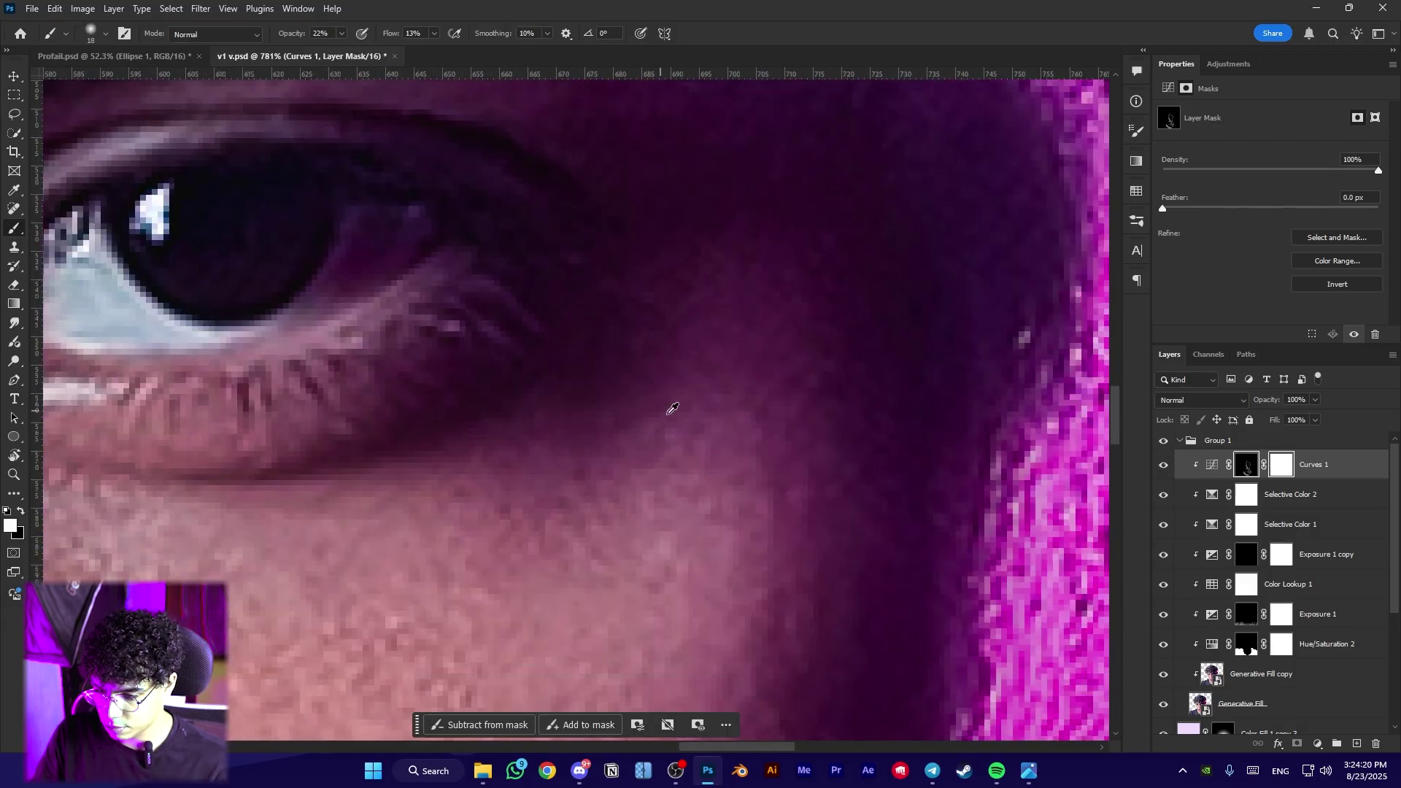
Darken the area between the shadowed eye and the temple on the Curves 1 mask with a 41 px brush
{"action": "left_click_drag", "start_coordinate": [668, 414], "coordinate": [730, 413]}
{"action": "scroll", "coordinate": [574, 390], "scroll_direction": "down", "scroll_amount": 1}
{"action": "left_click_drag", "start_coordinate": [517, 367], "coordinate": [547, 367]}
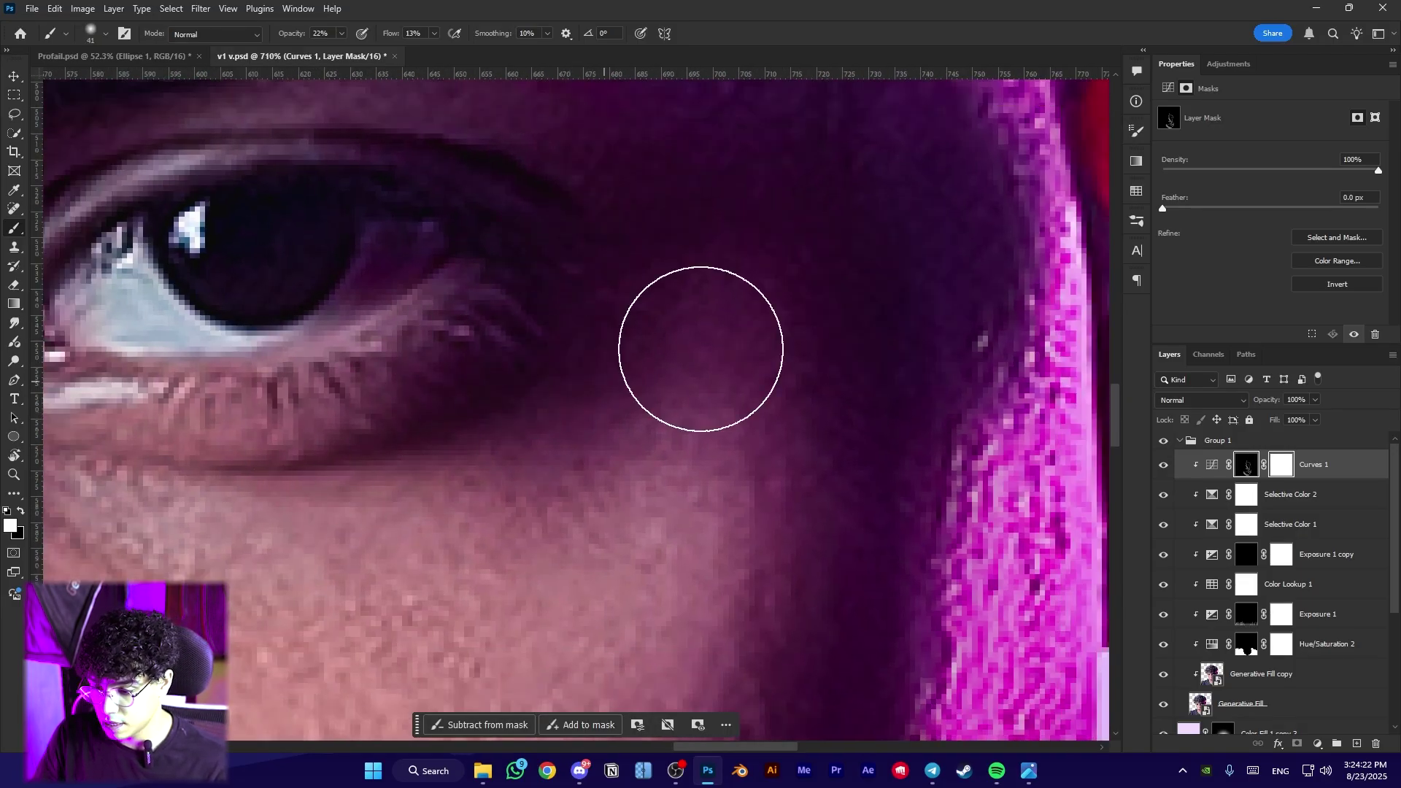
{"action": "scroll", "coordinate": [686, 337], "scroll_direction": "down", "scroll_amount": 7}
{"action": "left_click_drag", "start_coordinate": [654, 326], "coordinate": [622, 359]}
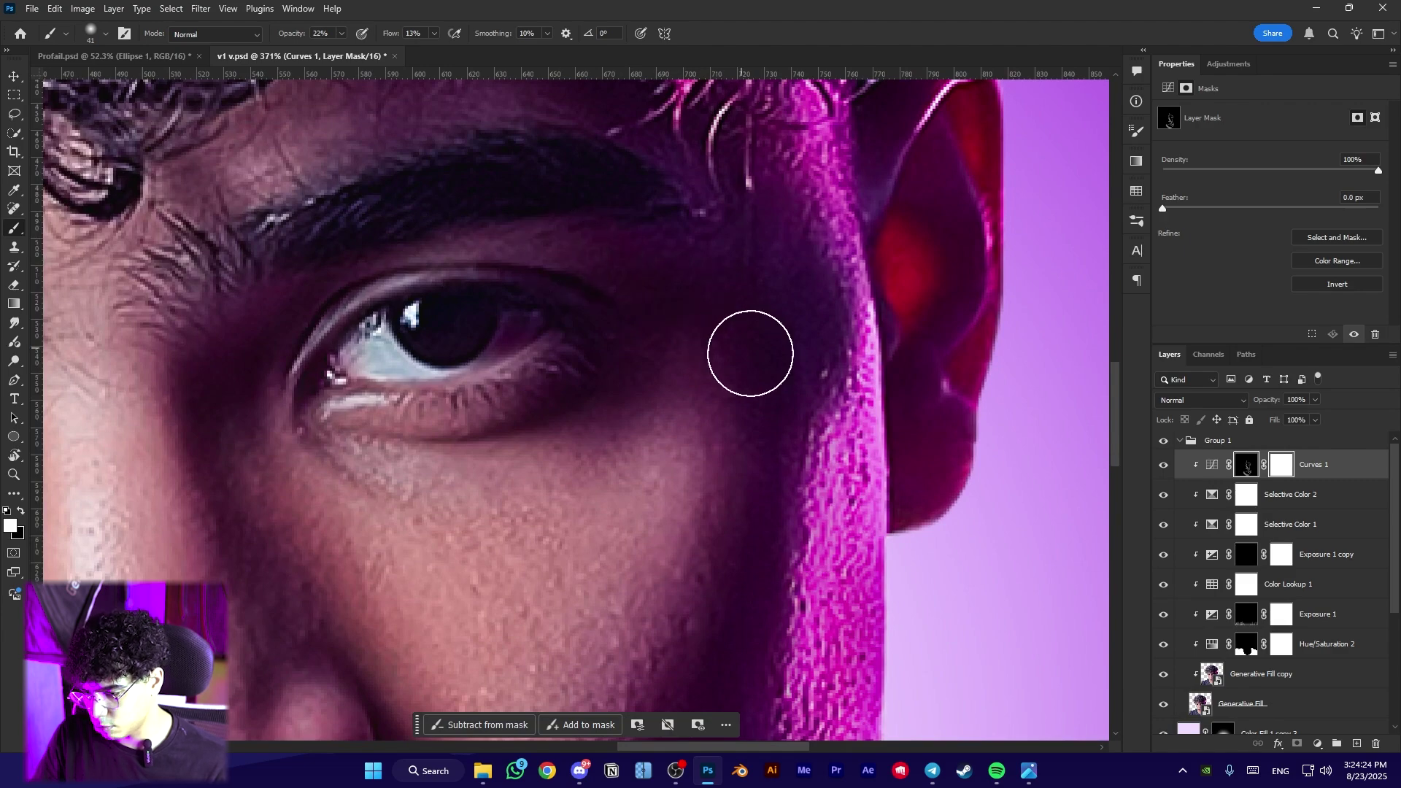
Shade the forehead above the shadowed eyebrow, and reduce the brush to 21 px for the lit side of the face
{"action": "scroll", "coordinate": [747, 428], "scroll_direction": "down", "scroll_amount": 6}
{"action": "scroll", "coordinate": [777, 365], "scroll_direction": "up", "scroll_amount": 6}
{"action": "left_click_drag", "start_coordinate": [736, 314], "coordinate": [711, 446]}
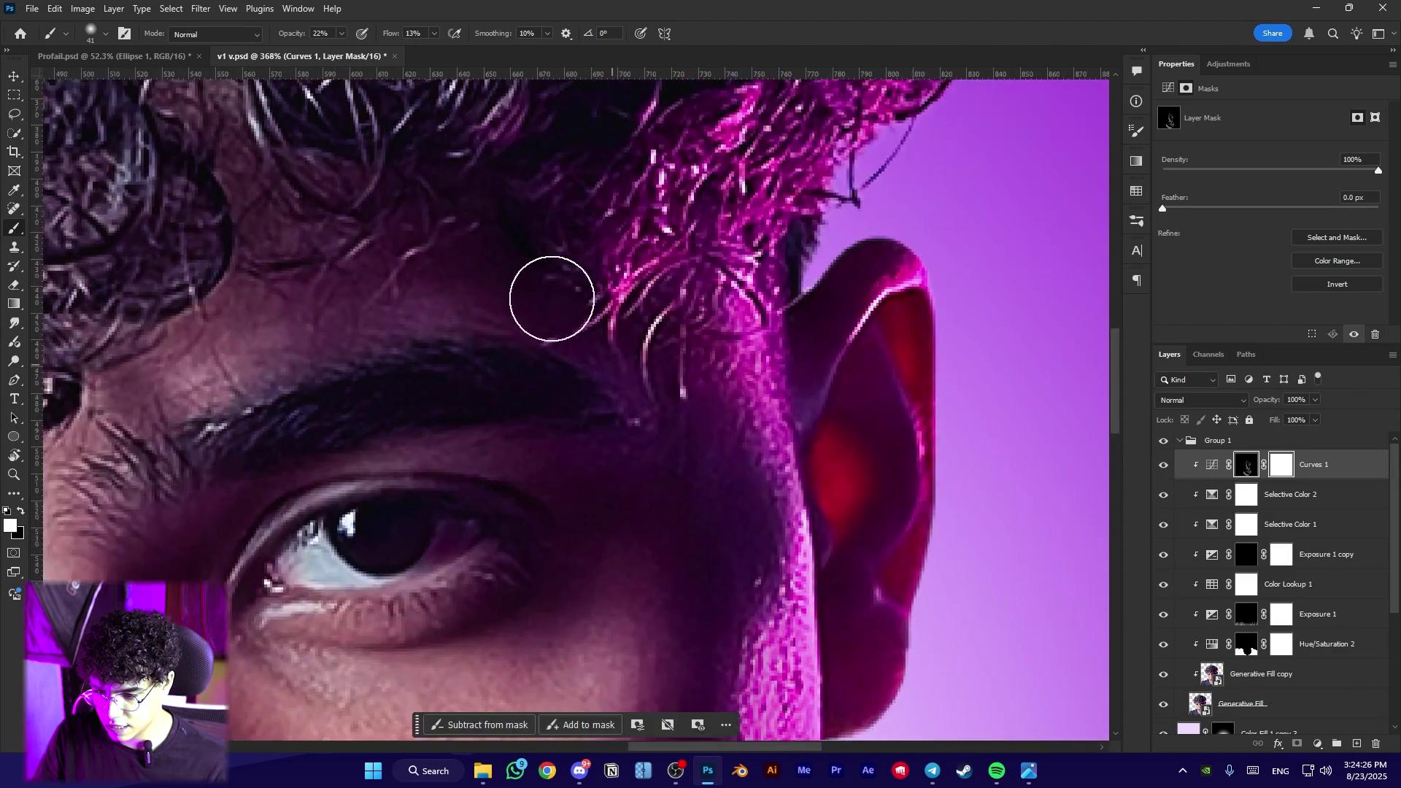
{"action": "mouse_move", "coordinate": [290, 325]}
{"action": "left_mouse_down"}
{"action": "mouse_move", "coordinate": [860, 313]}
{"action": "mouse_move", "coordinate": [834, 131]}
{"action": "left_mouse_up"}
{"action": "left_click_drag", "start_coordinate": [503, 585], "coordinate": [585, 366]}
{"action": "left_click_drag", "start_coordinate": [549, 444], "coordinate": [529, 442]}
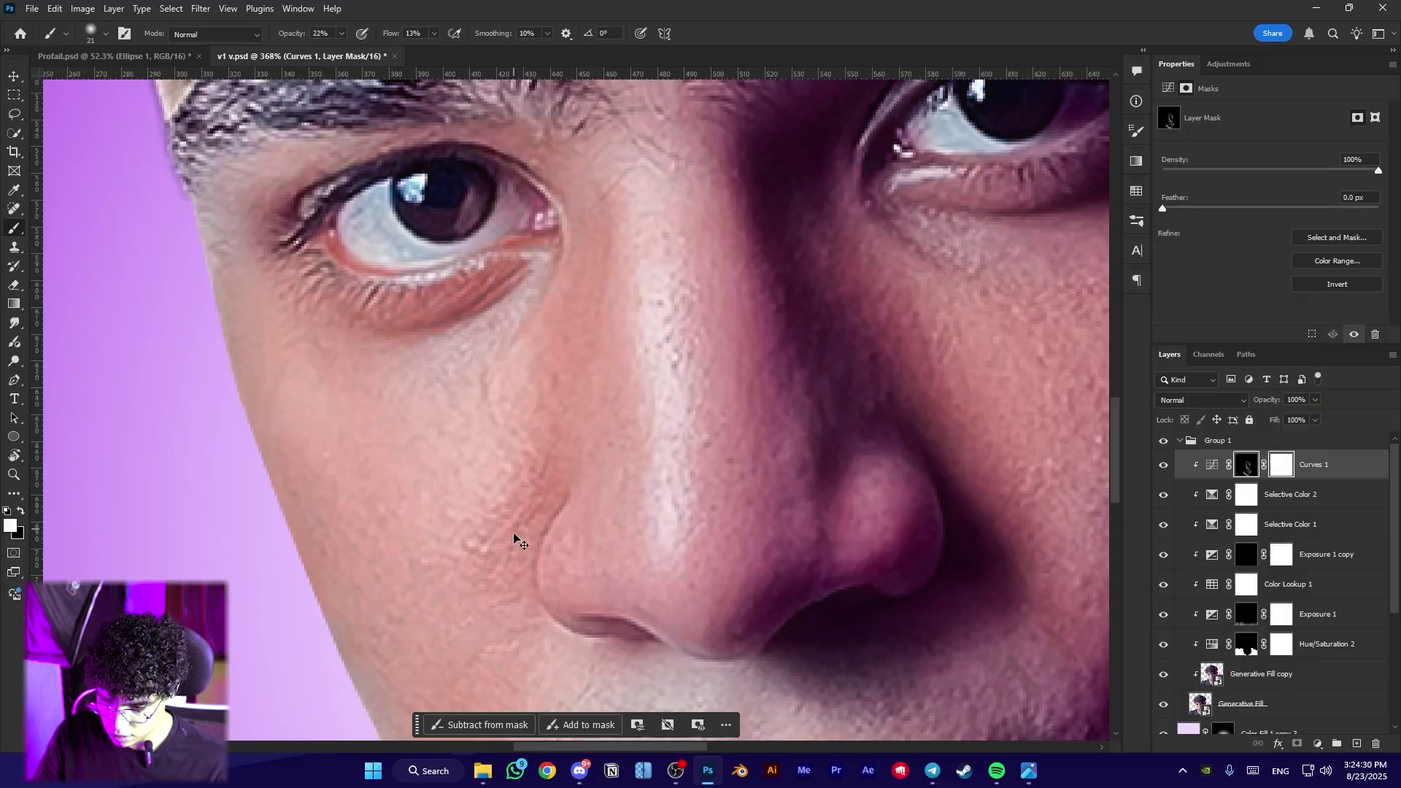
Examine the shading on the whole portrait and compare the face with Selective Color 1 hidden and shown
{"action": "scroll", "coordinate": [515, 540], "scroll_direction": "down", "scroll_amount": 8}
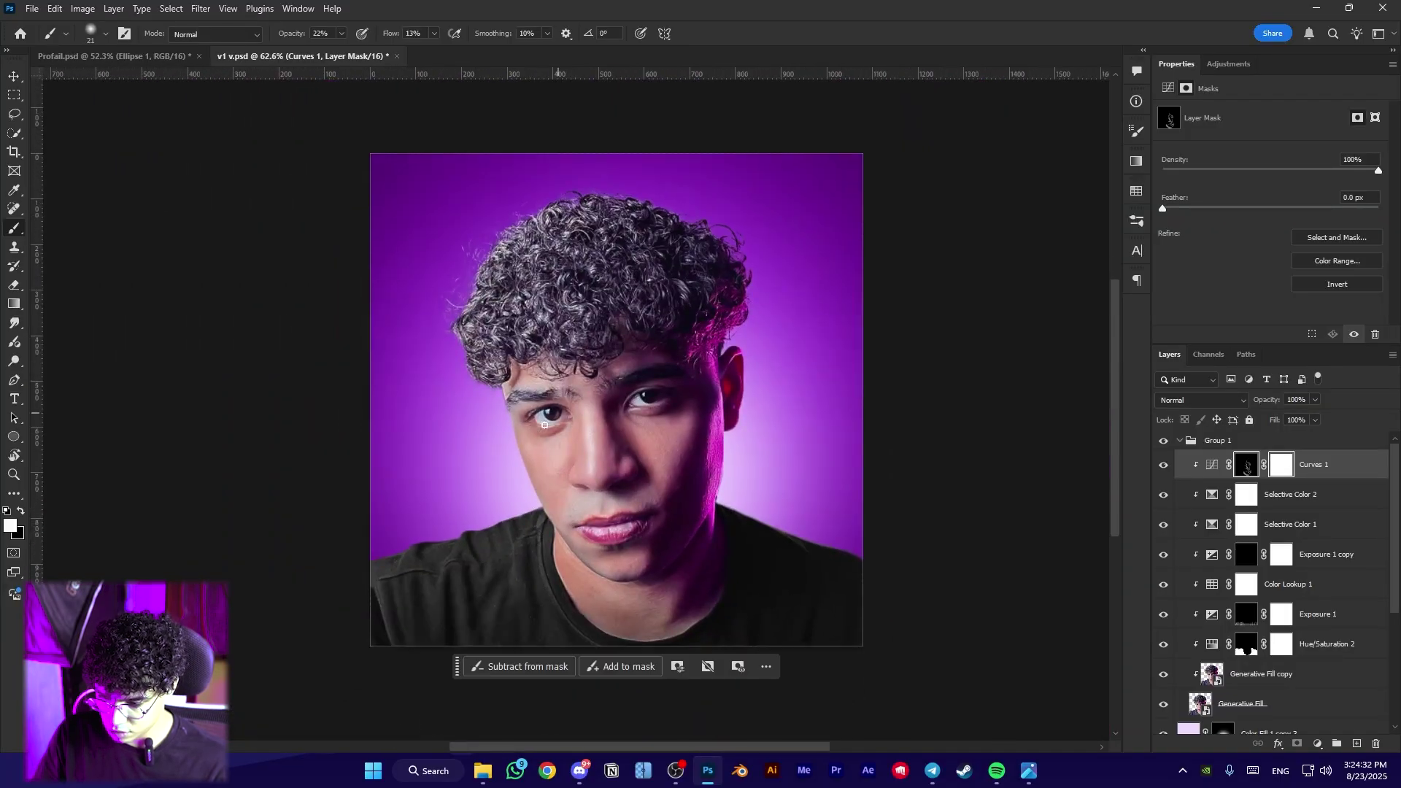
{"action": "scroll", "coordinate": [544, 425], "scroll_direction": "up", "scroll_amount": 4}
{"action": "scroll", "coordinate": [663, 469], "scroll_direction": "down", "scroll_amount": 3}
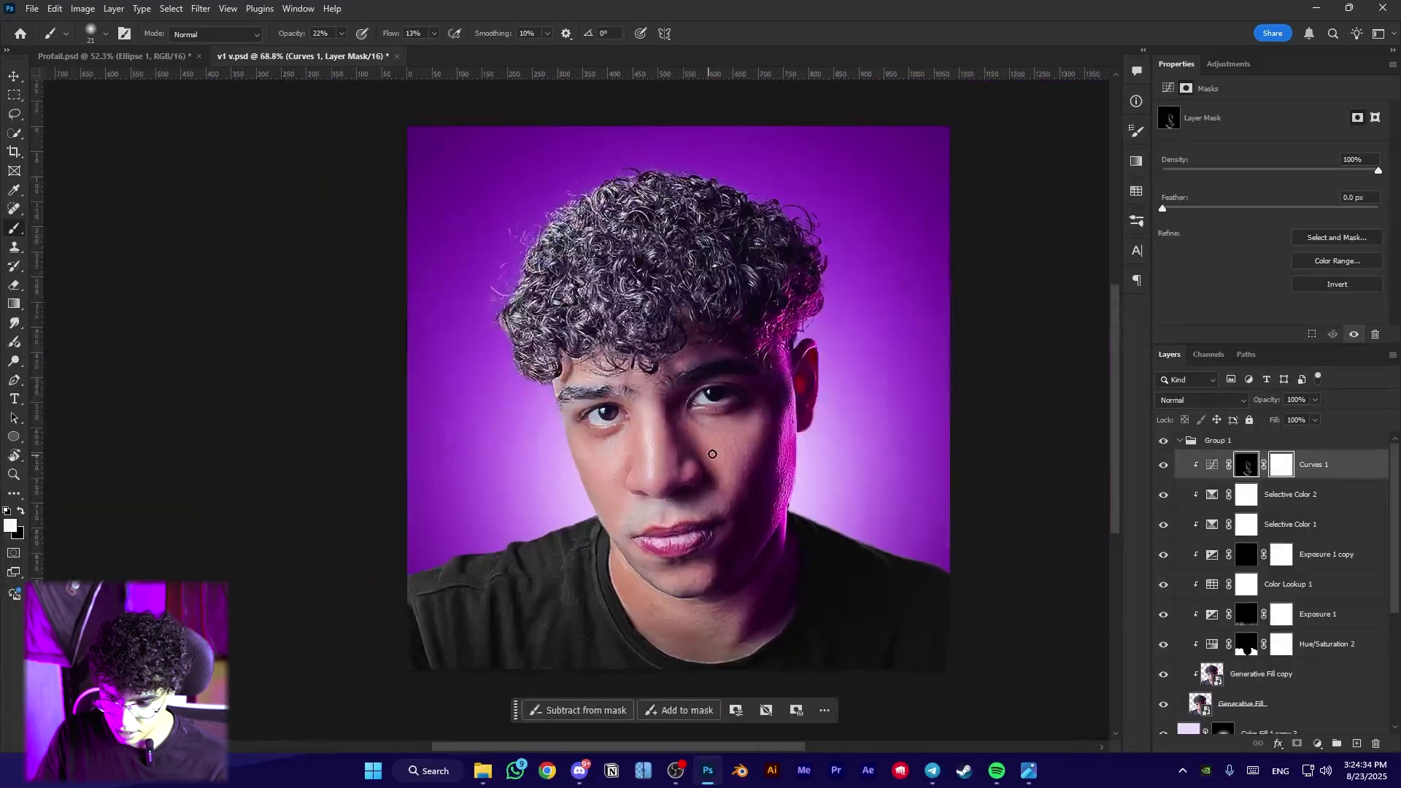
{"action": "scroll", "coordinate": [572, 415], "scroll_direction": "up", "scroll_amount": 6}
{"action": "scroll", "coordinate": [324, 419], "scroll_direction": "up", "scroll_amount": 3}
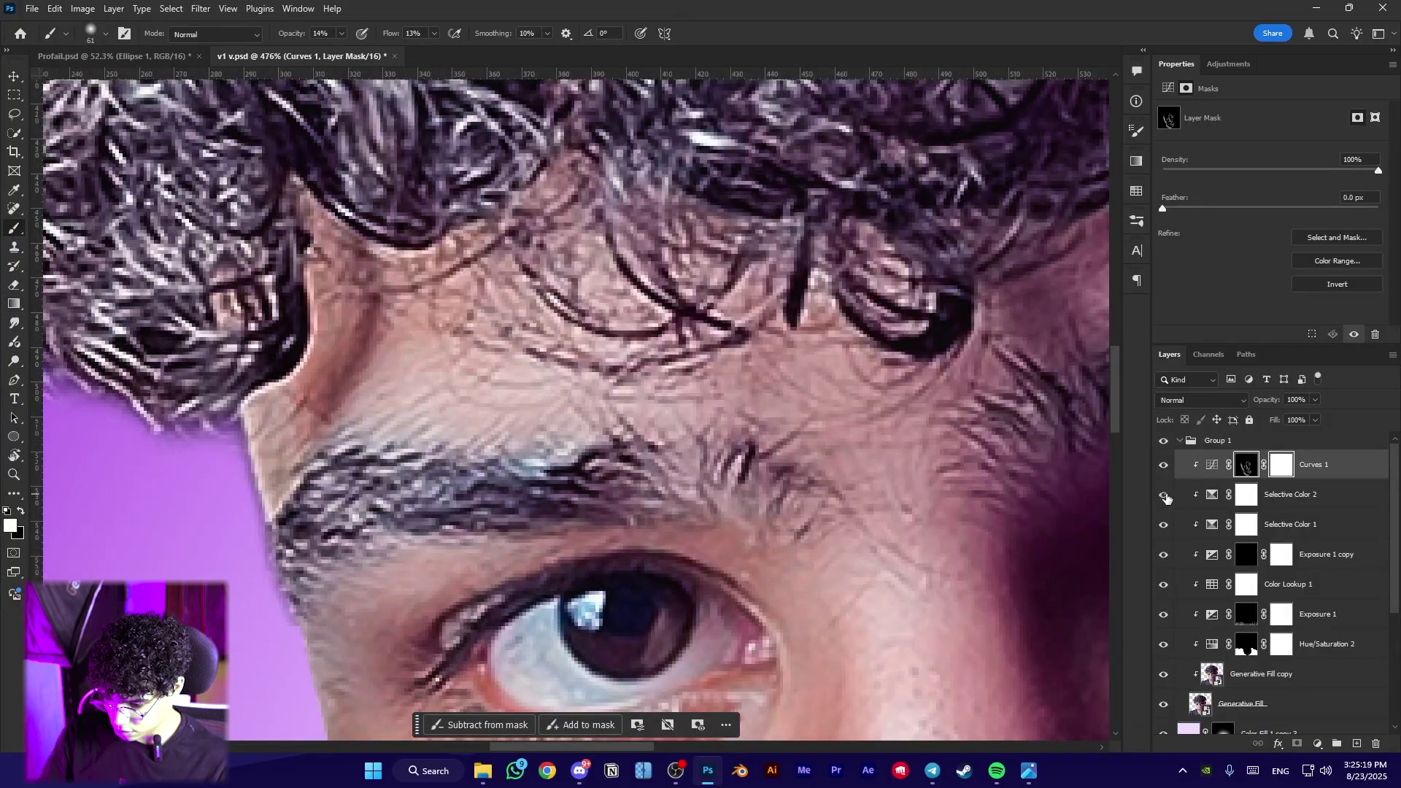
{"action": "left_click", "coordinate": [1163, 526]}
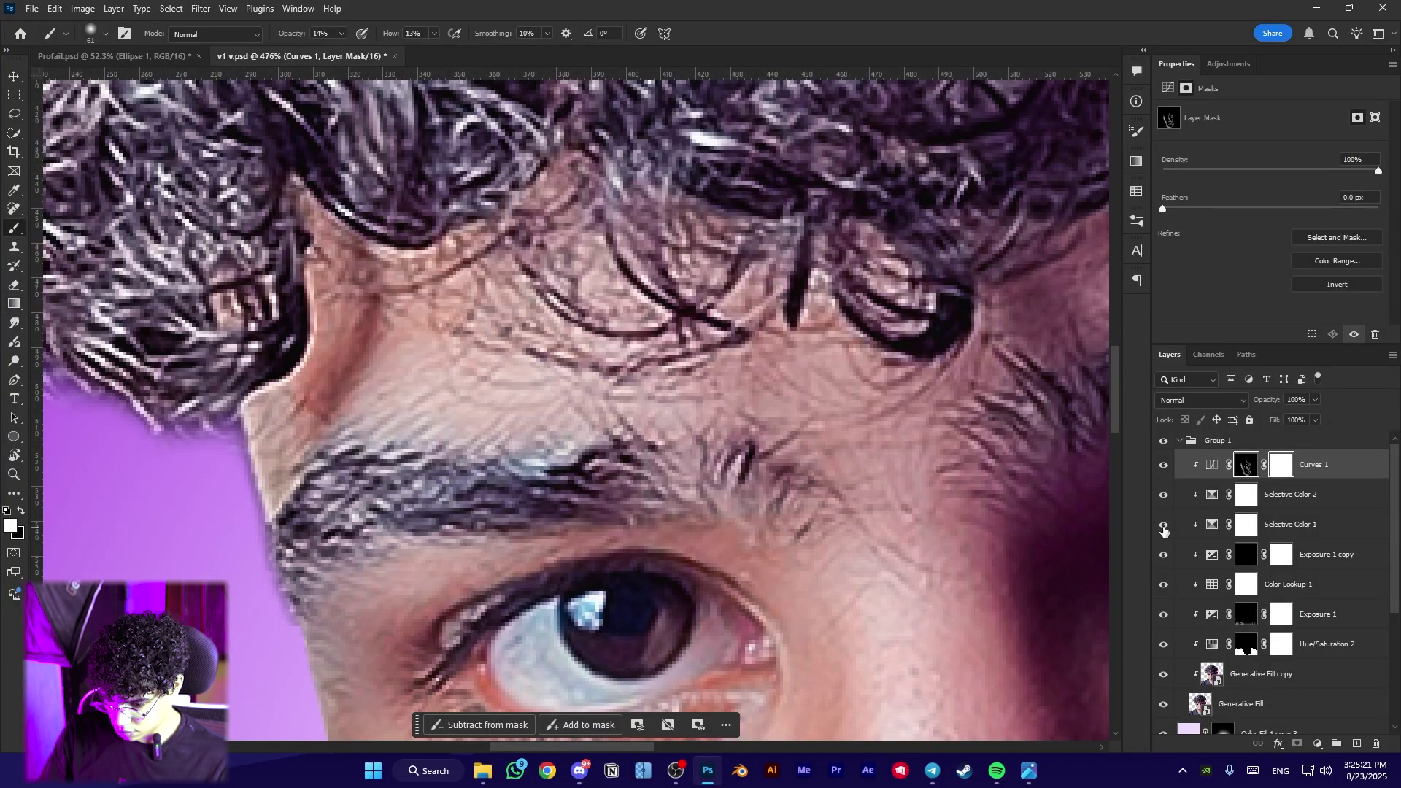
{"action": "left_click", "coordinate": [1165, 520]}
Darken the outer end of the lit-side eyebrow on the Curves 1 mask with a 61 px brush at 14% opacity
{"action": "scroll", "coordinate": [639, 408], "scroll_direction": "down", "scroll_amount": 6}
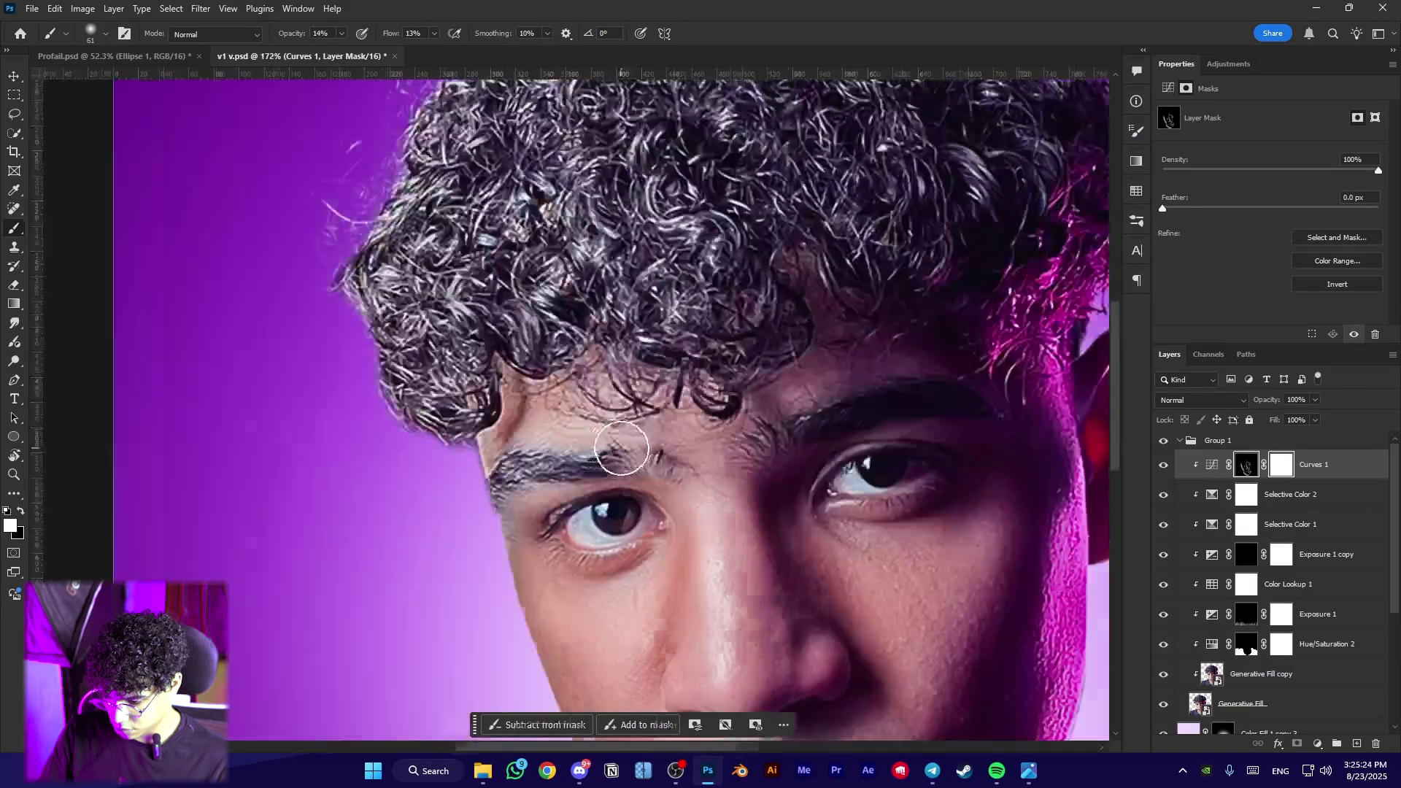
{"action": "scroll", "coordinate": [639, 408], "scroll_direction": "up", "scroll_amount": 4}
{"action": "scroll", "coordinate": [639, 409], "scroll_direction": "down", "scroll_amount": 6}
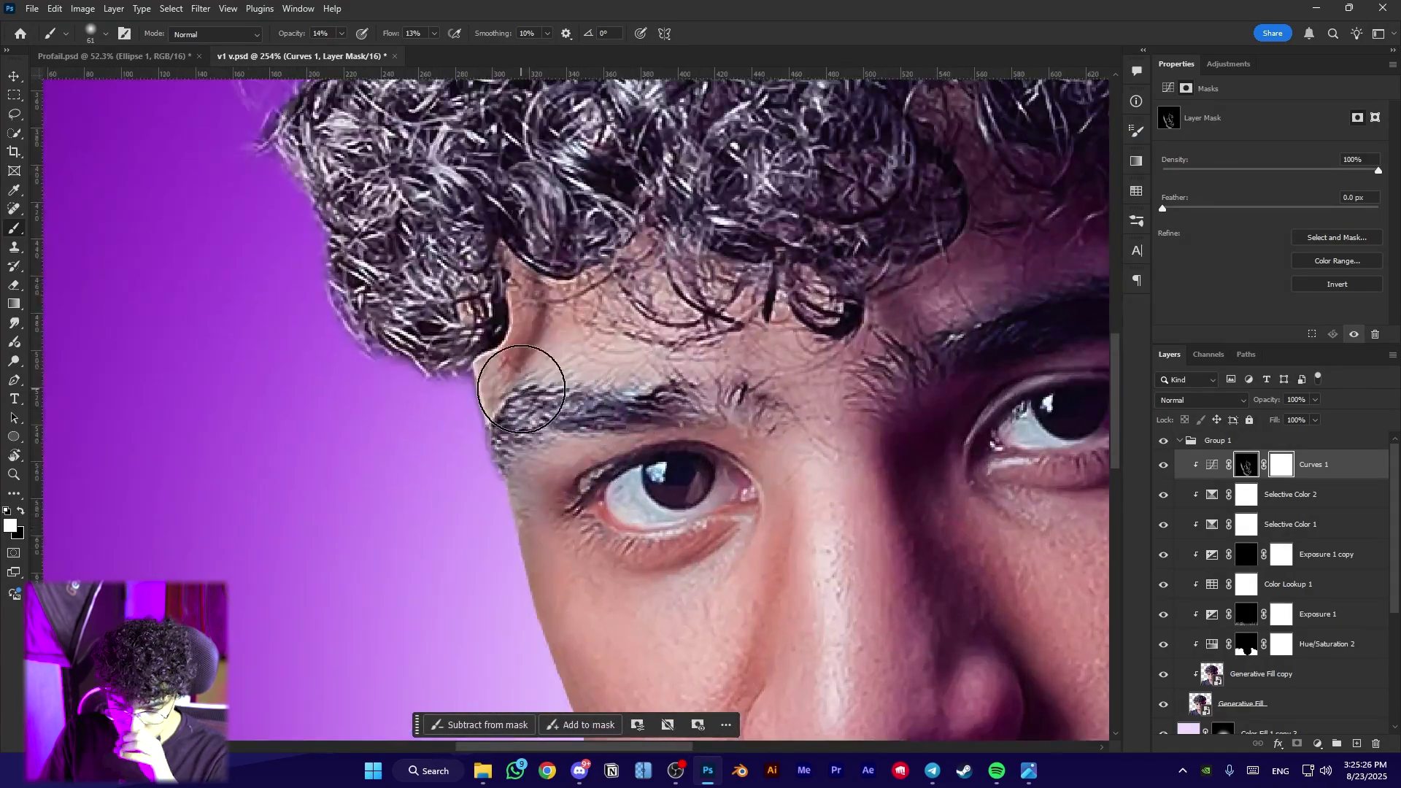
{"action": "scroll", "coordinate": [659, 424], "scroll_direction": "up", "scroll_amount": 3}
{"action": "scroll", "coordinate": [605, 335], "scroll_direction": "up", "scroll_amount": 2}
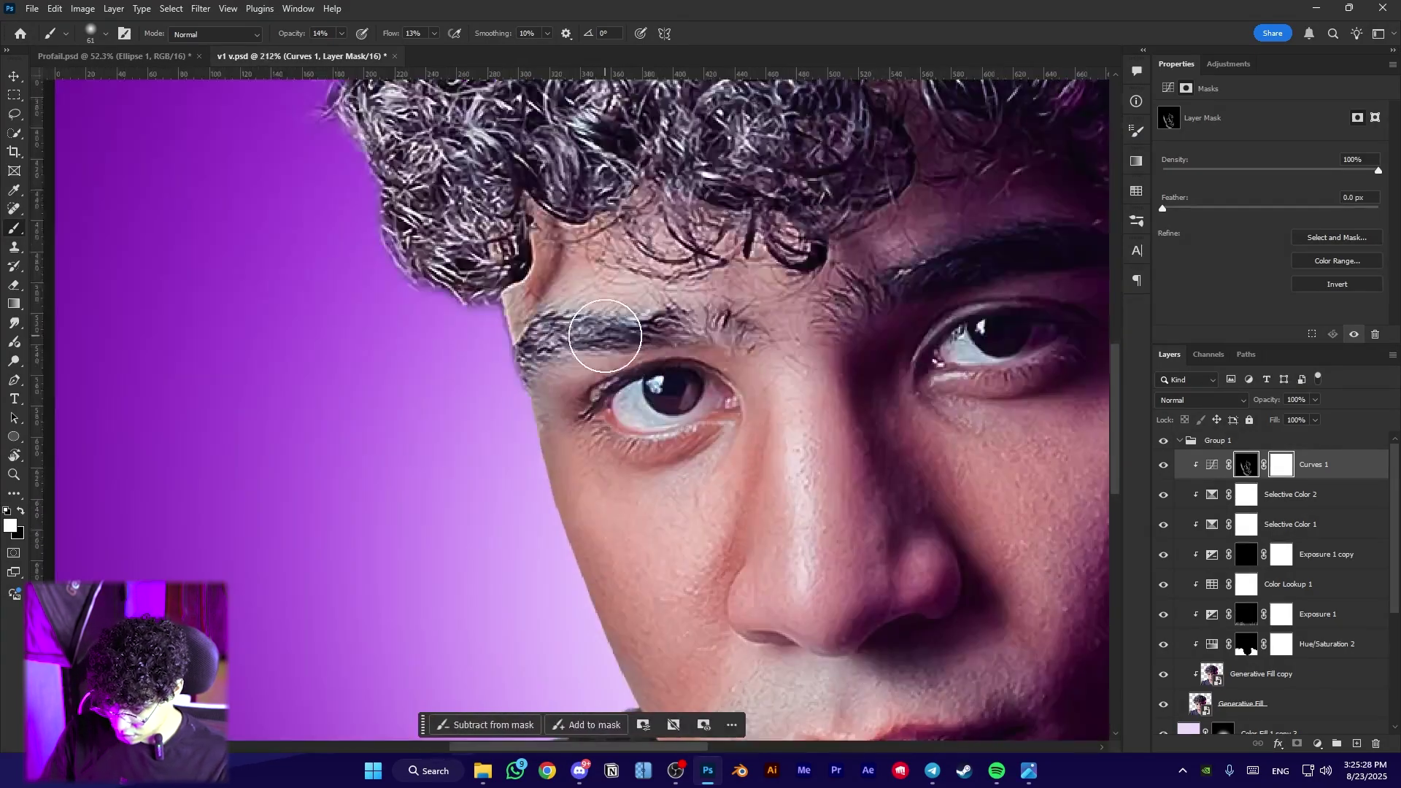
{"action": "mouse_move", "coordinate": [559, 328]}
{"action": "left_mouse_down"}
{"action": "mouse_move", "coordinate": [551, 351]}
{"action": "mouse_move", "coordinate": [534, 349]}
{"action": "left_mouse_up"}
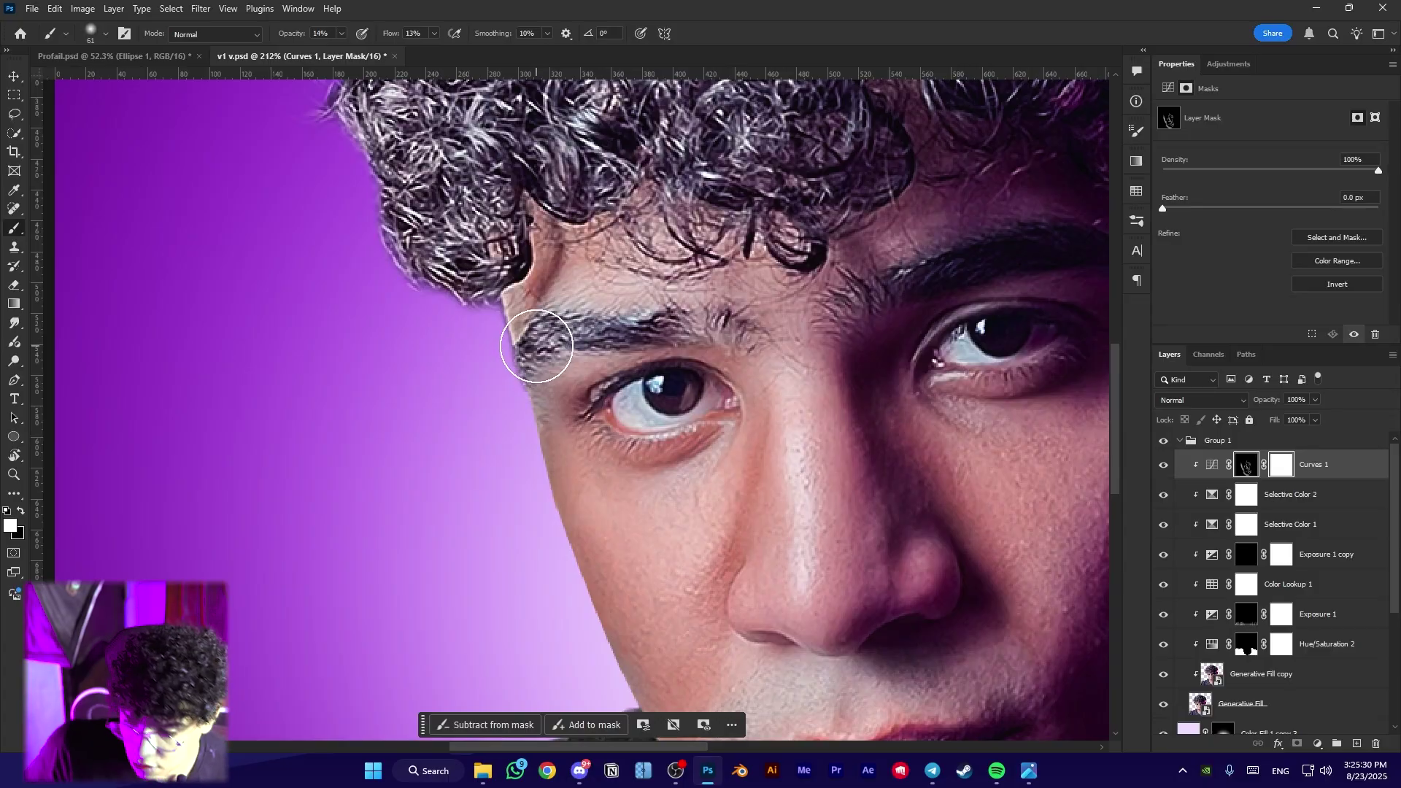
Compare the eye and eyebrow area with Color Lookup 1 hidden and shown
{"action": "left_click", "coordinate": [1245, 588]}
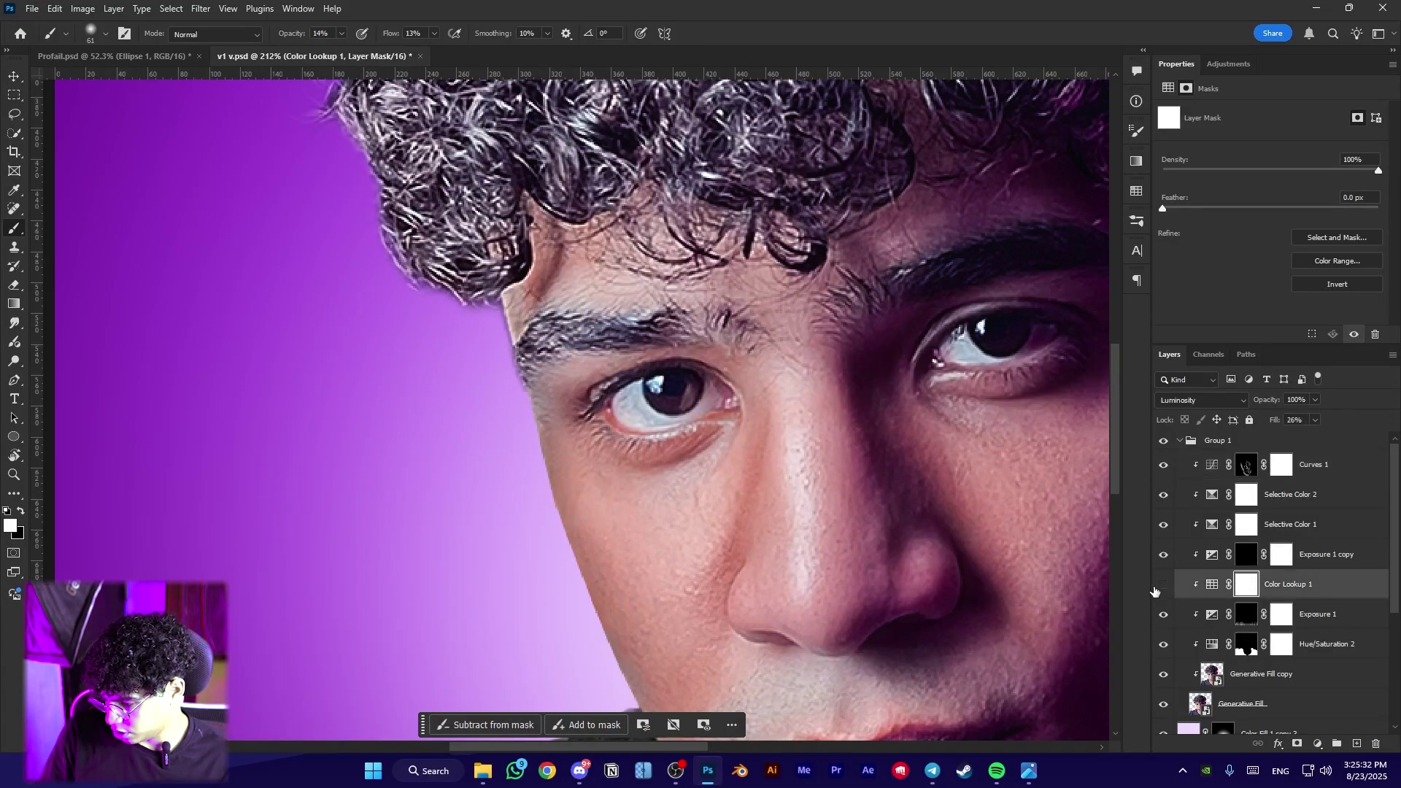
{"action": "left_click", "coordinate": [1163, 584]}
{"action": "left_click", "coordinate": [1163, 584]}
{"action": "scroll", "coordinate": [633, 303], "scroll_direction": "up", "scroll_amount": 2}
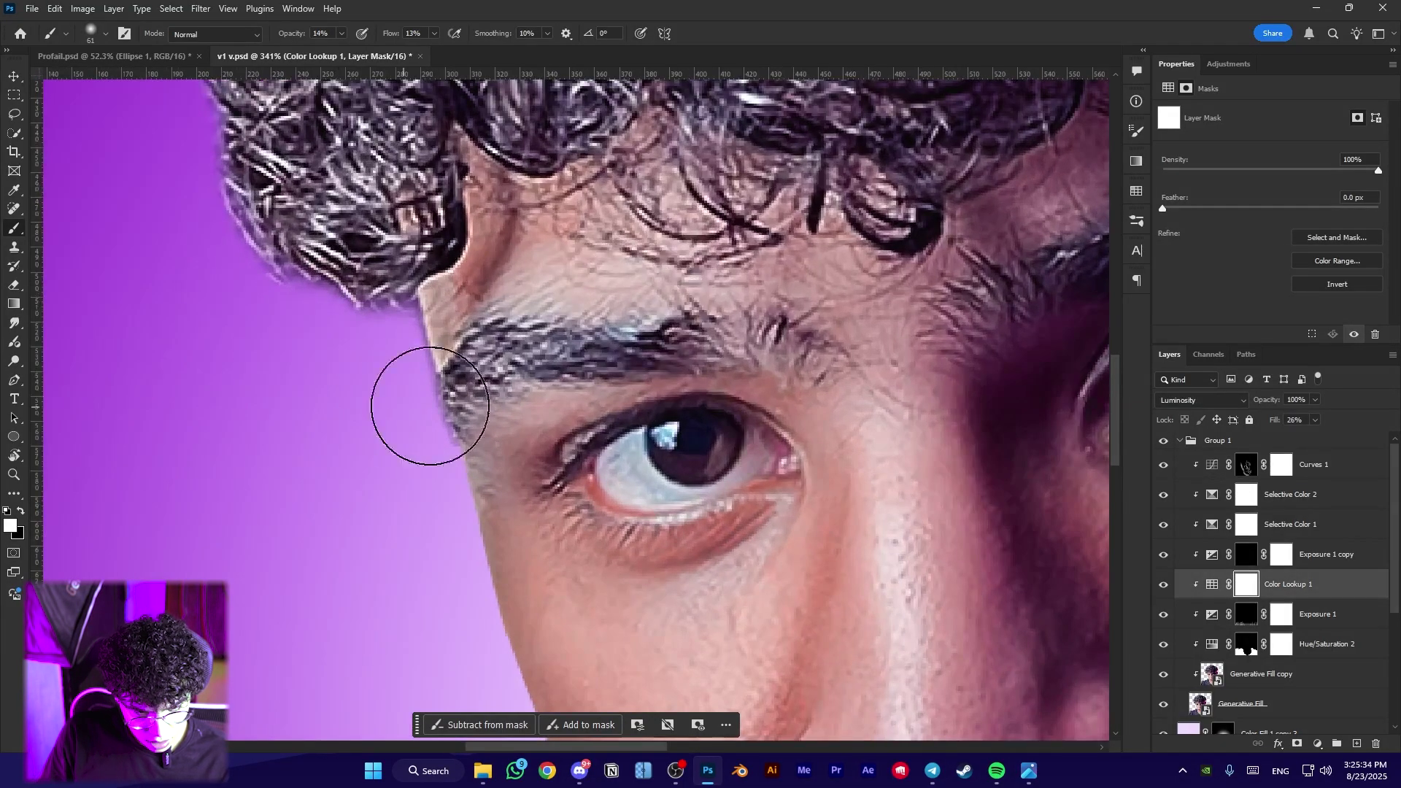
Add a Color Lookup adjustment clipped above Color Lookup 1 and load the FoggyNight.3DL 3D LUT
{"action": "left_click", "coordinate": [1317, 744]}
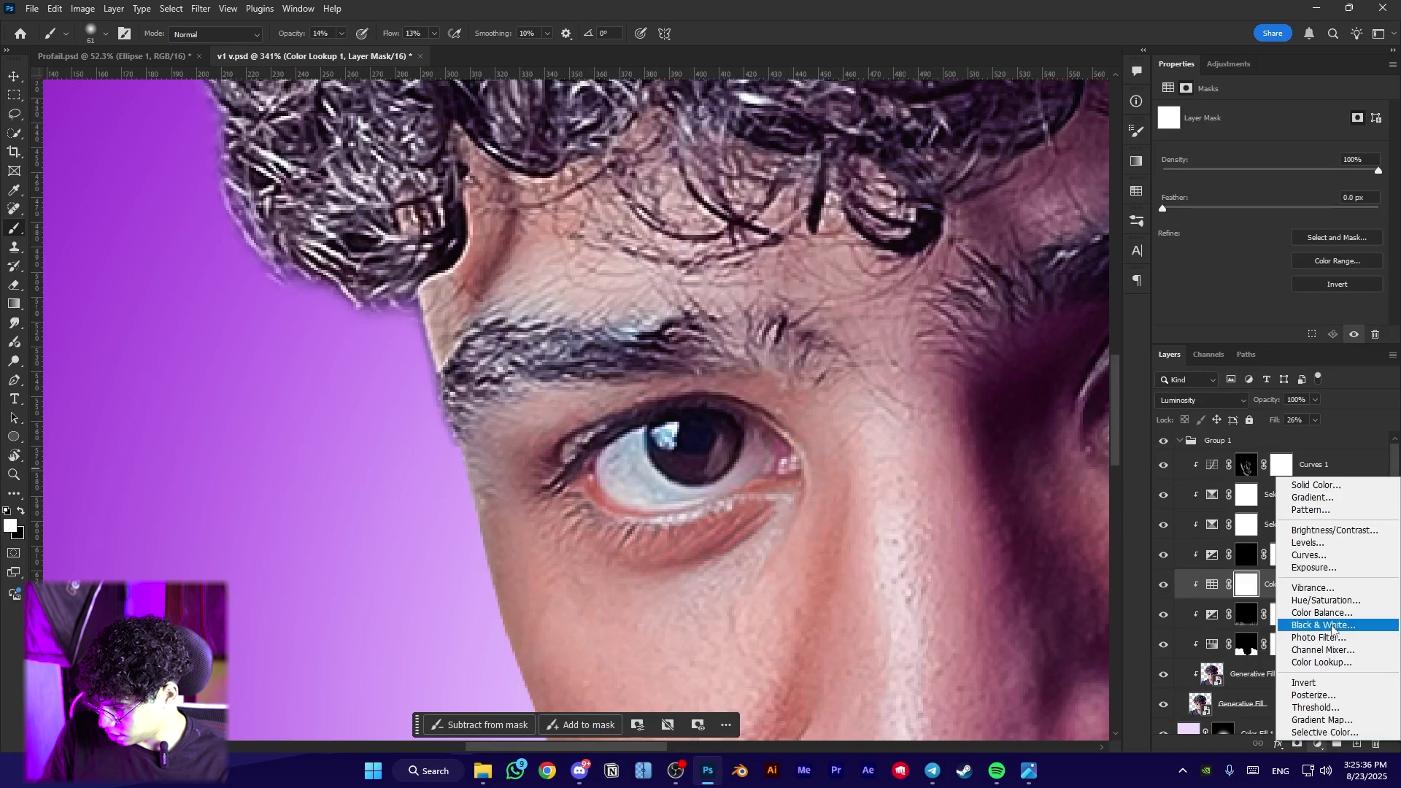
{"action": "left_click", "coordinate": [1321, 662]}
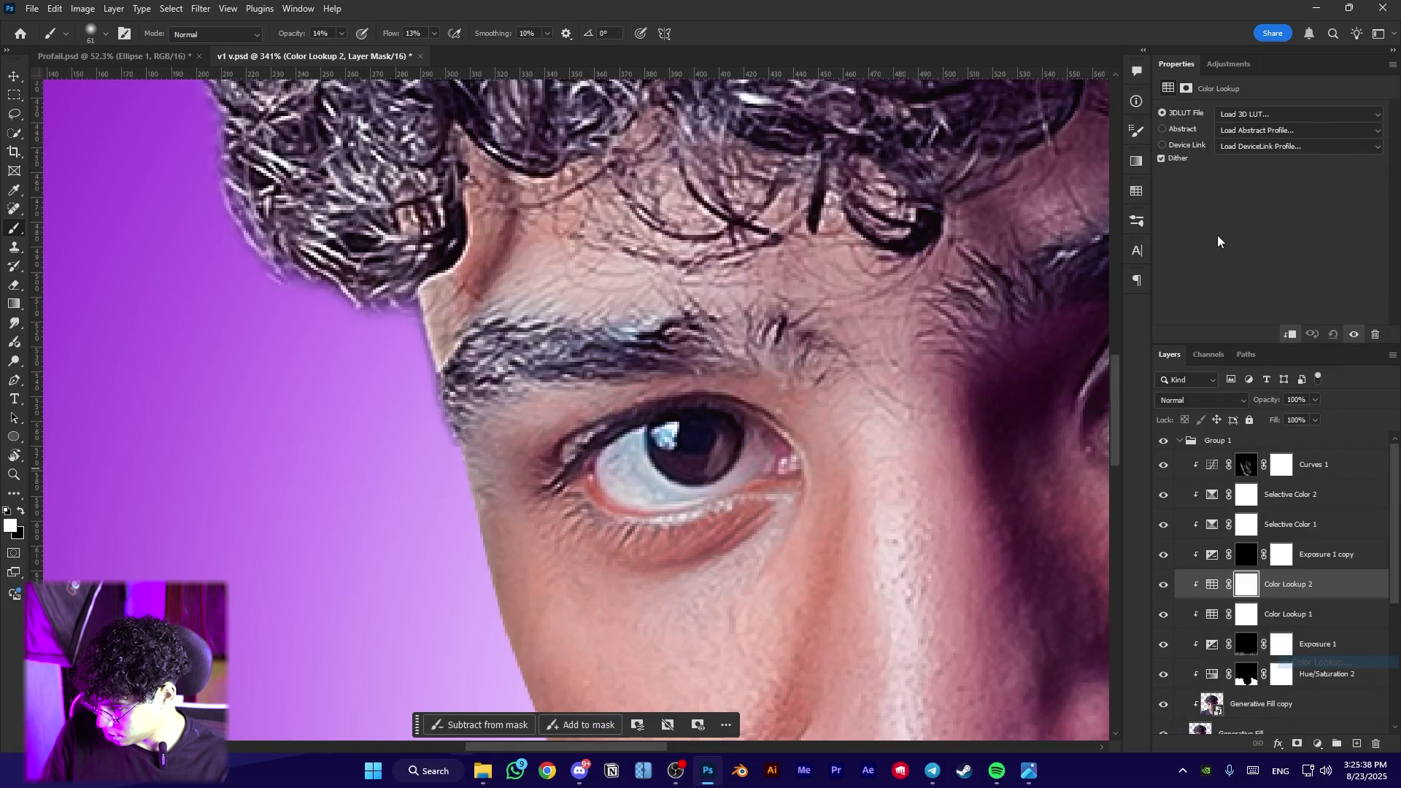
{"action": "left_click", "coordinate": [1257, 119]}
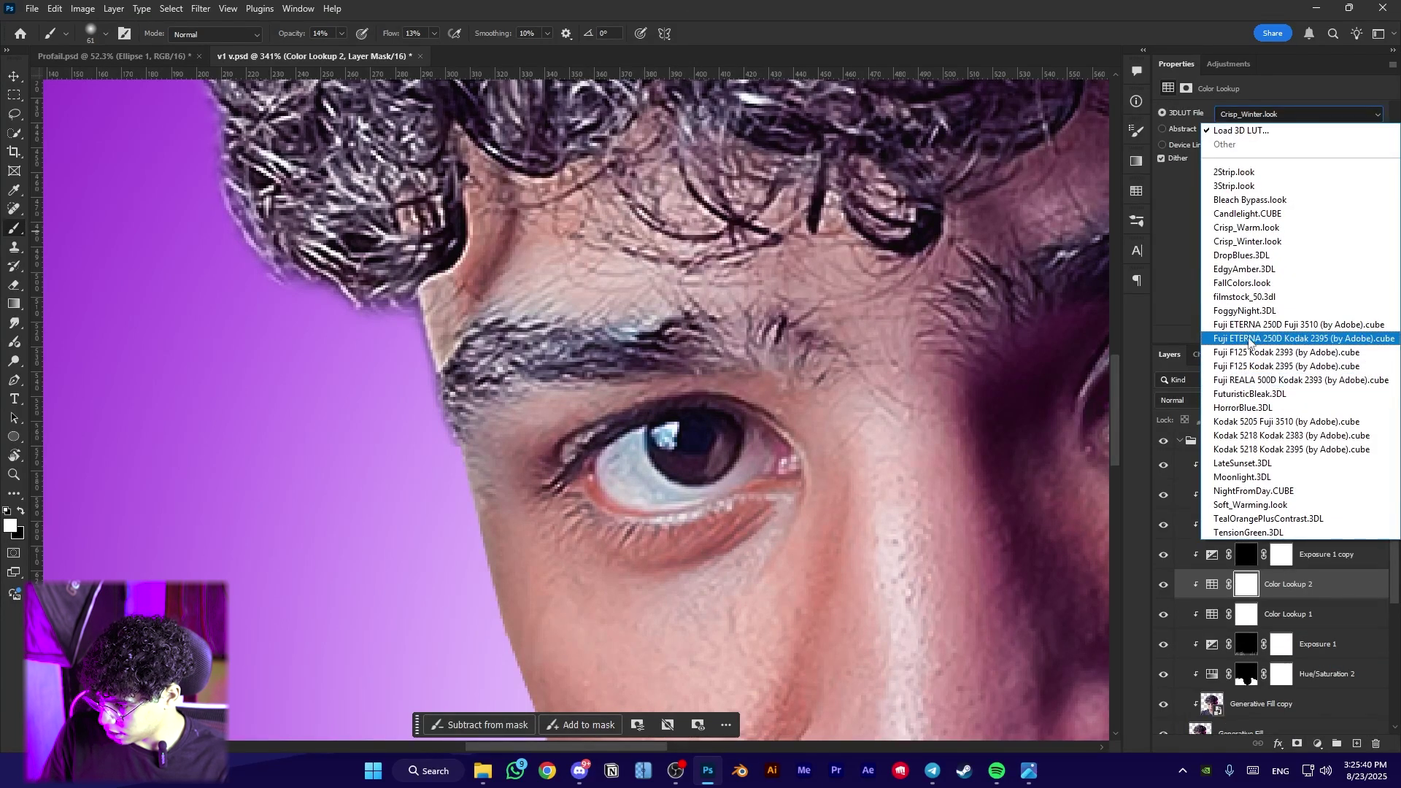
{"action": "left_click", "coordinate": [1251, 259]}
Change the blend mode of the new Color Lookup layer and give it a black layer mask
{"action": "left_click", "coordinate": [1206, 401]}
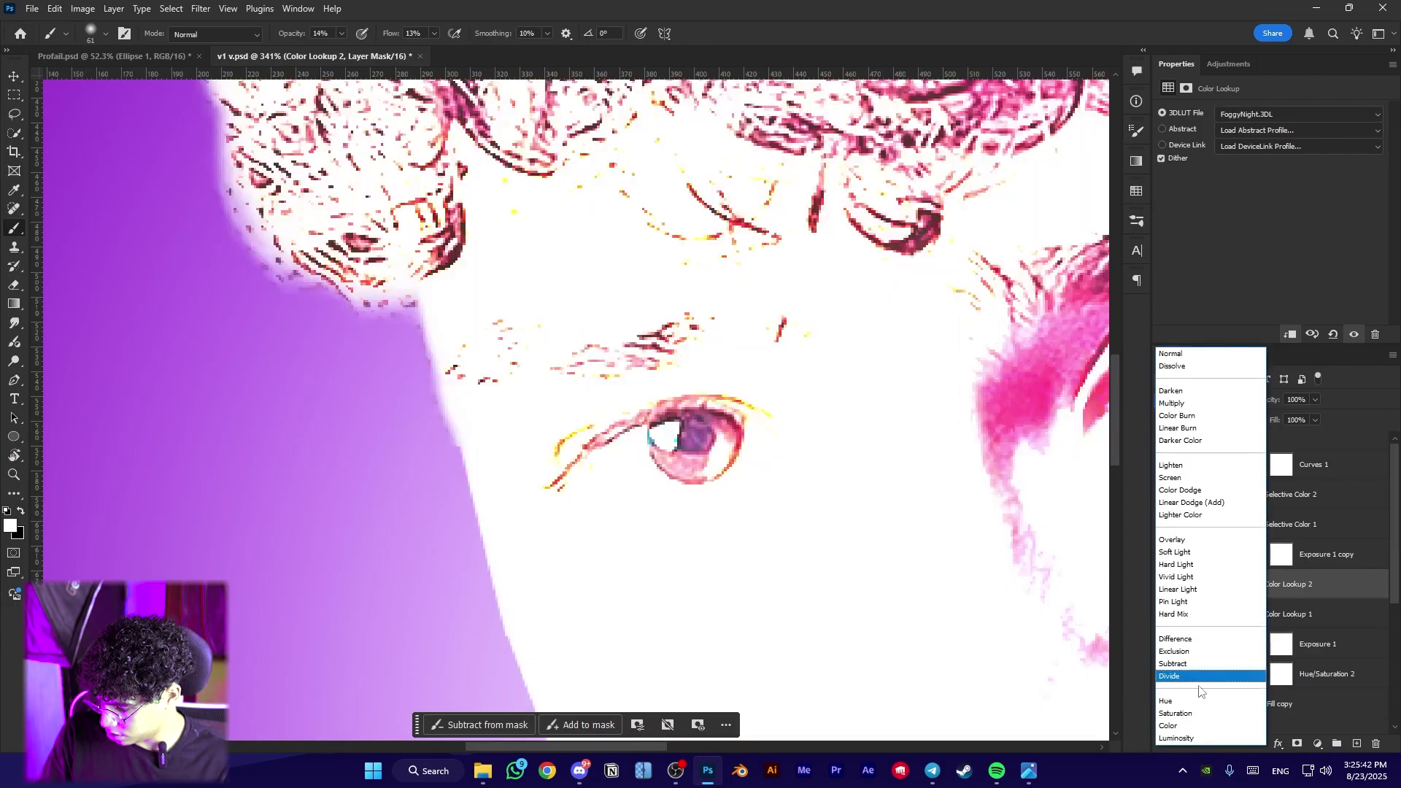
{"action": "left_click", "coordinate": [1197, 686]}
{"action": "left_click", "coordinate": [1295, 744]}
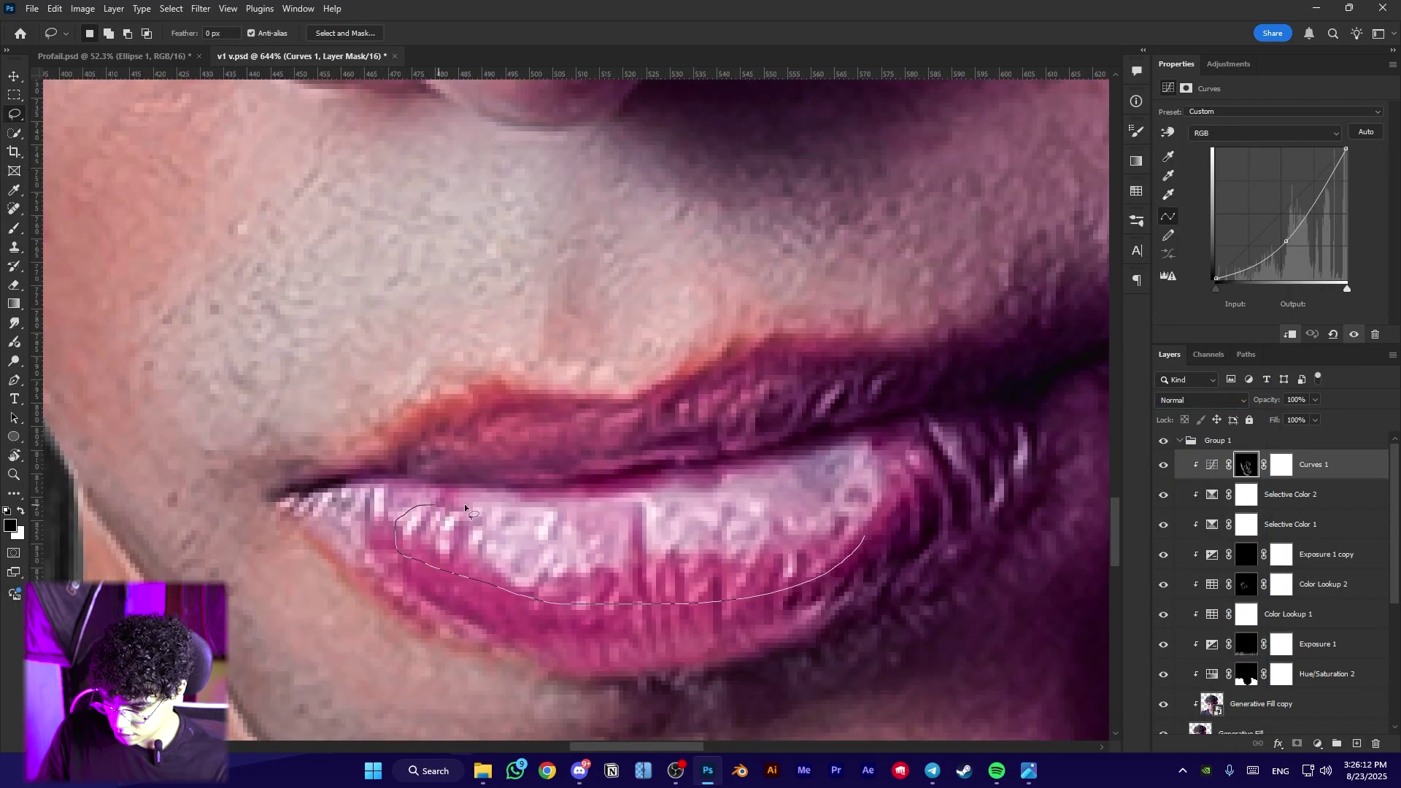
Outline the bright, grainy area of the lower lip with the Lasso, extending the selection up to the line between the lips
{"action": "left_click_drag", "start_coordinate": [829, 577], "coordinate": [832, 573]}
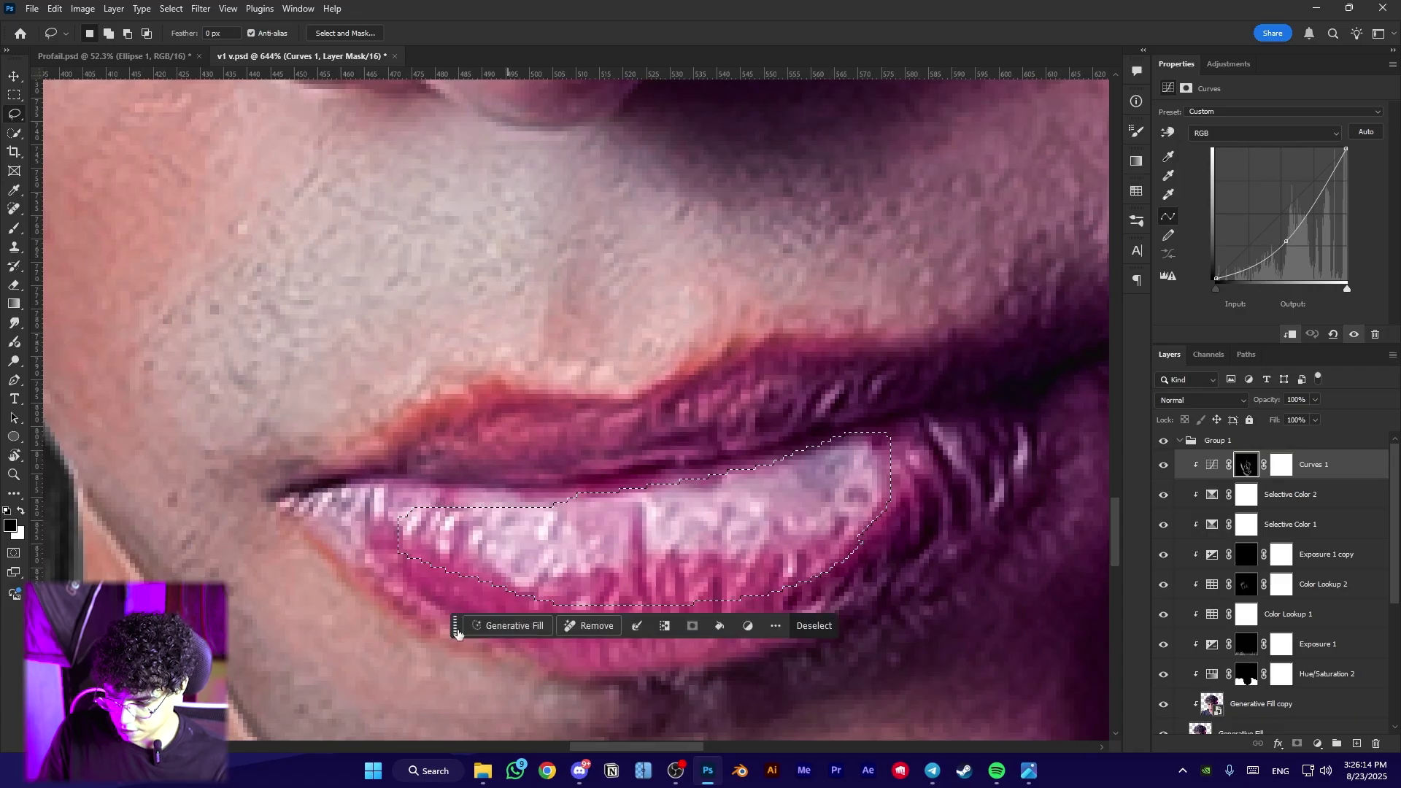
{"action": "mouse_move", "coordinate": [434, 528]}
{"action": "left_mouse_down"}
{"action": "mouse_move", "coordinate": [472, 486]}
{"action": "mouse_move", "coordinate": [473, 526]}
{"action": "left_mouse_up"}
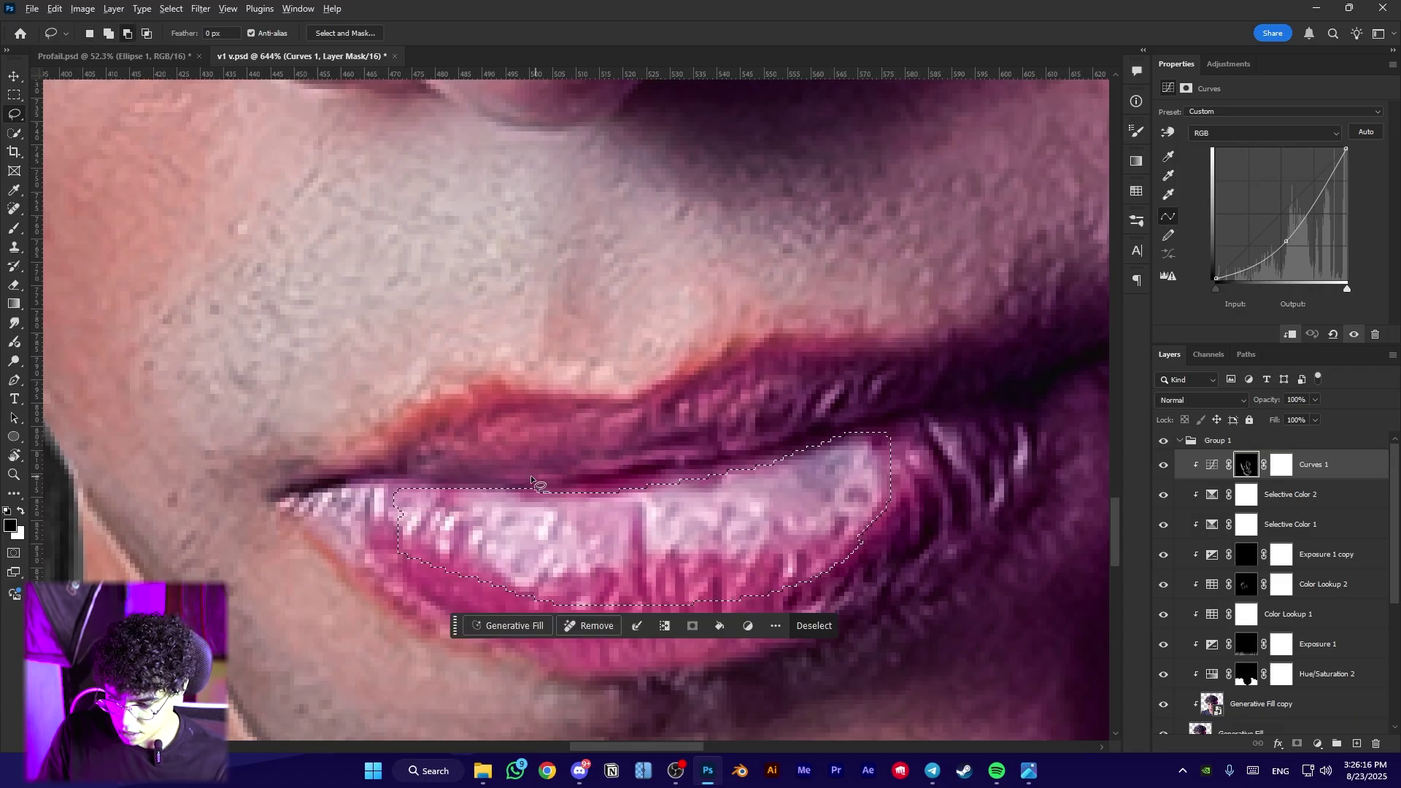
{"action": "left_click_drag", "start_coordinate": [531, 479], "coordinate": [626, 485]}
{"action": "left_click_drag", "start_coordinate": [423, 482], "coordinate": [418, 483]}
{"action": "scroll", "coordinate": [514, 445], "scroll_direction": "down", "scroll_amount": 5}
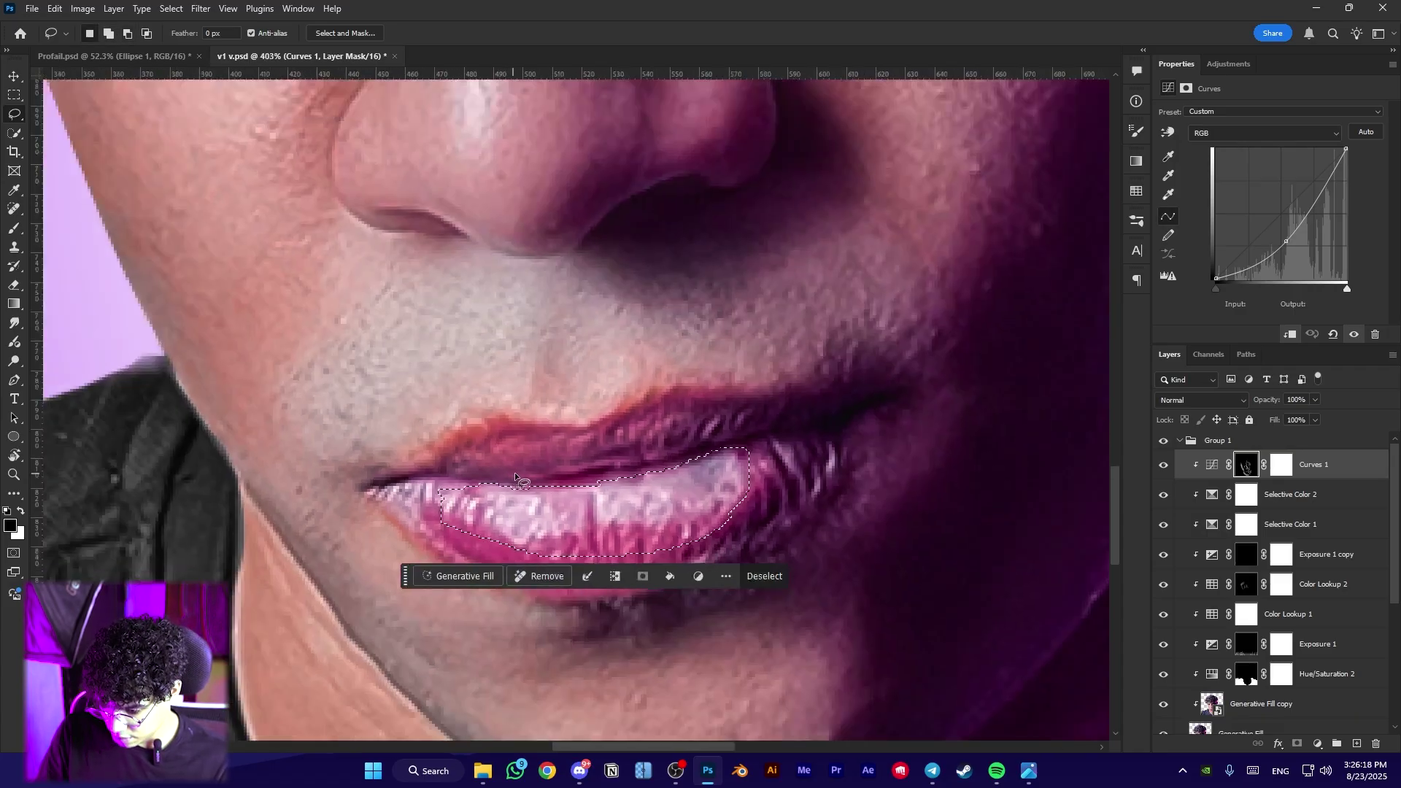
{"action": "scroll", "coordinate": [514, 459], "scroll_direction": "up", "scroll_amount": 6}
{"action": "scroll", "coordinate": [620, 514], "scroll_direction": "down", "scroll_amount": 6}
{"action": "scroll", "coordinate": [825, 497], "scroll_direction": "up", "scroll_amount": 2}
{"action": "scroll", "coordinate": [868, 480], "scroll_direction": "up", "scroll_amount": 2}
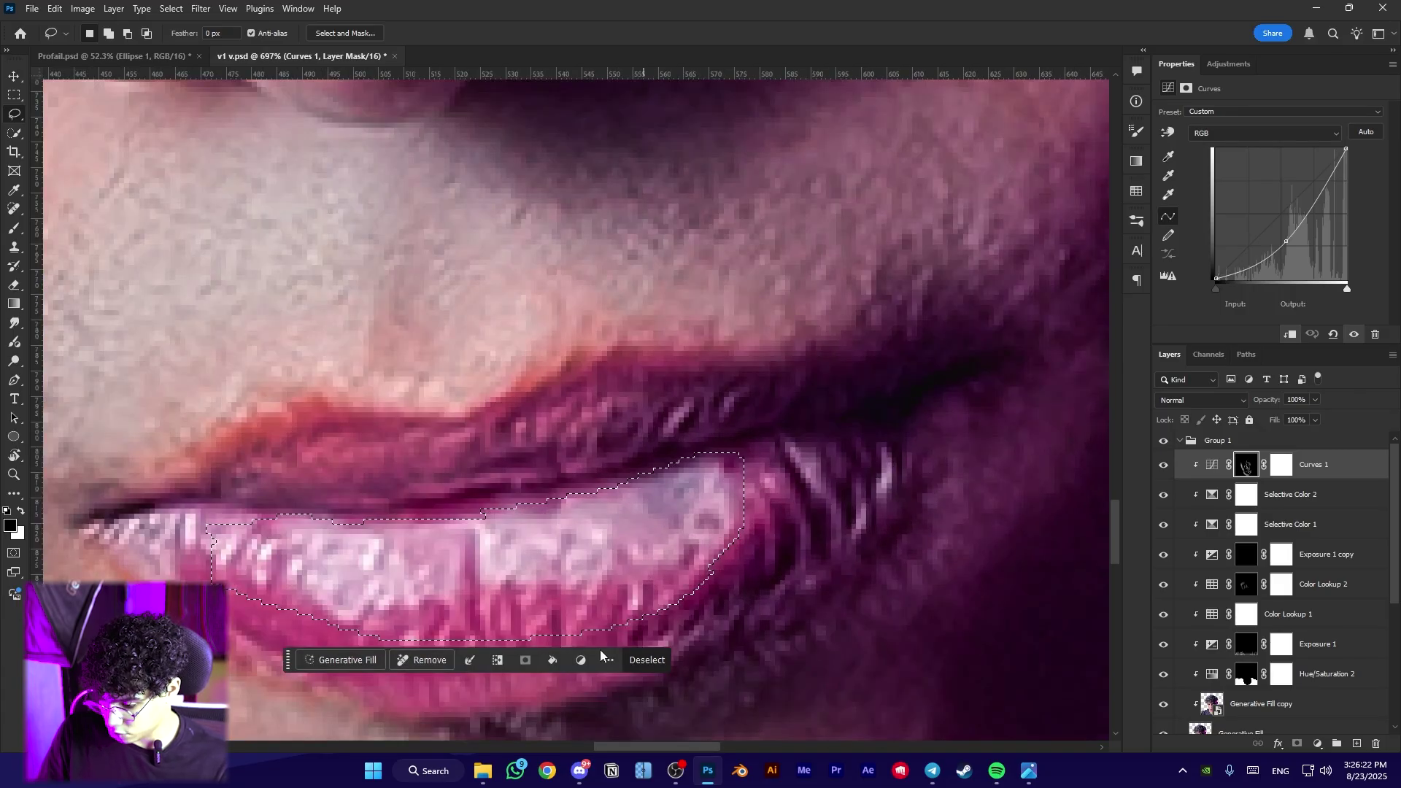
Create a new layer above Curves 1 and run Generative Fill on the lip selection without a prompt
{"action": "left_click", "coordinate": [1356, 744]}
{"action": "left_click", "coordinate": [357, 660]}
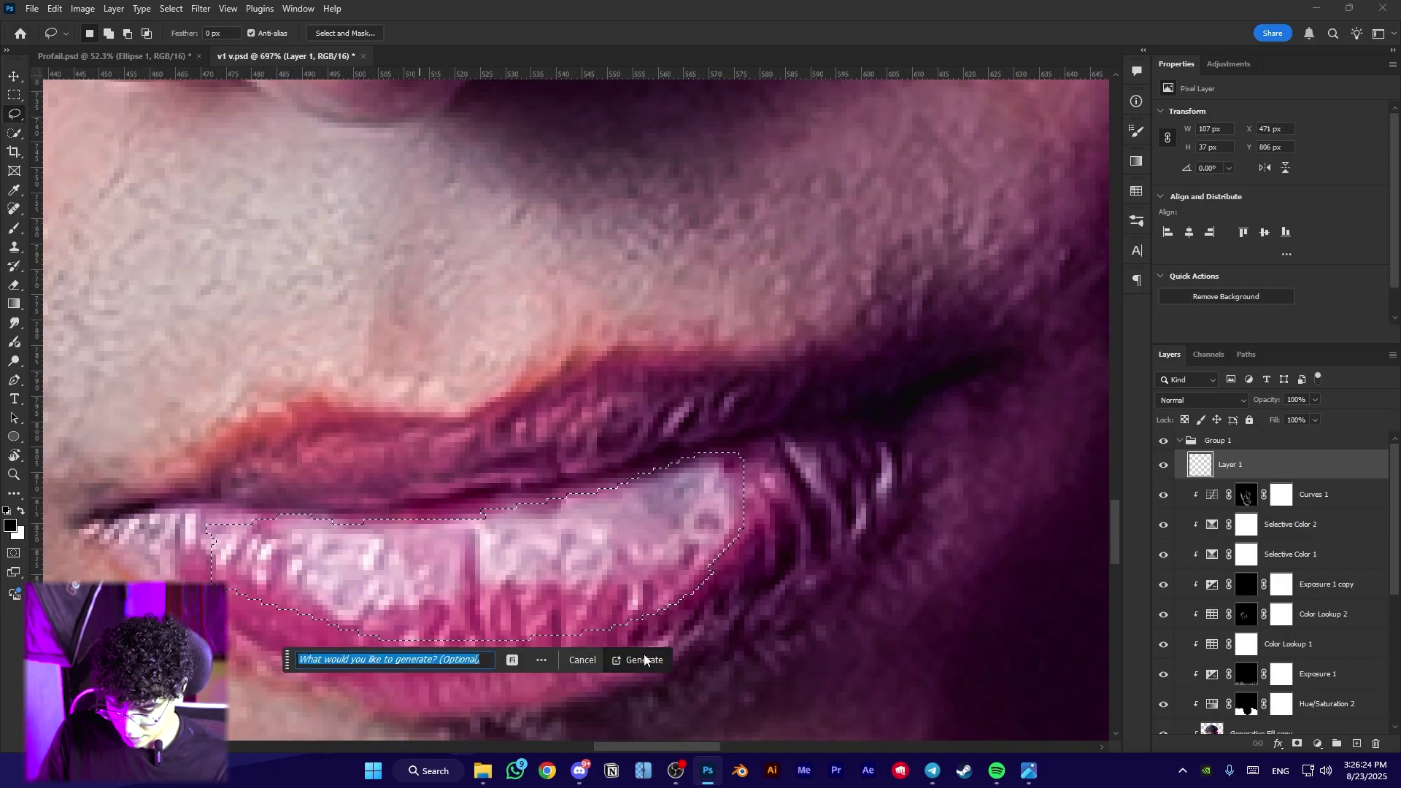
{"action": "left_click", "coordinate": [641, 660]}
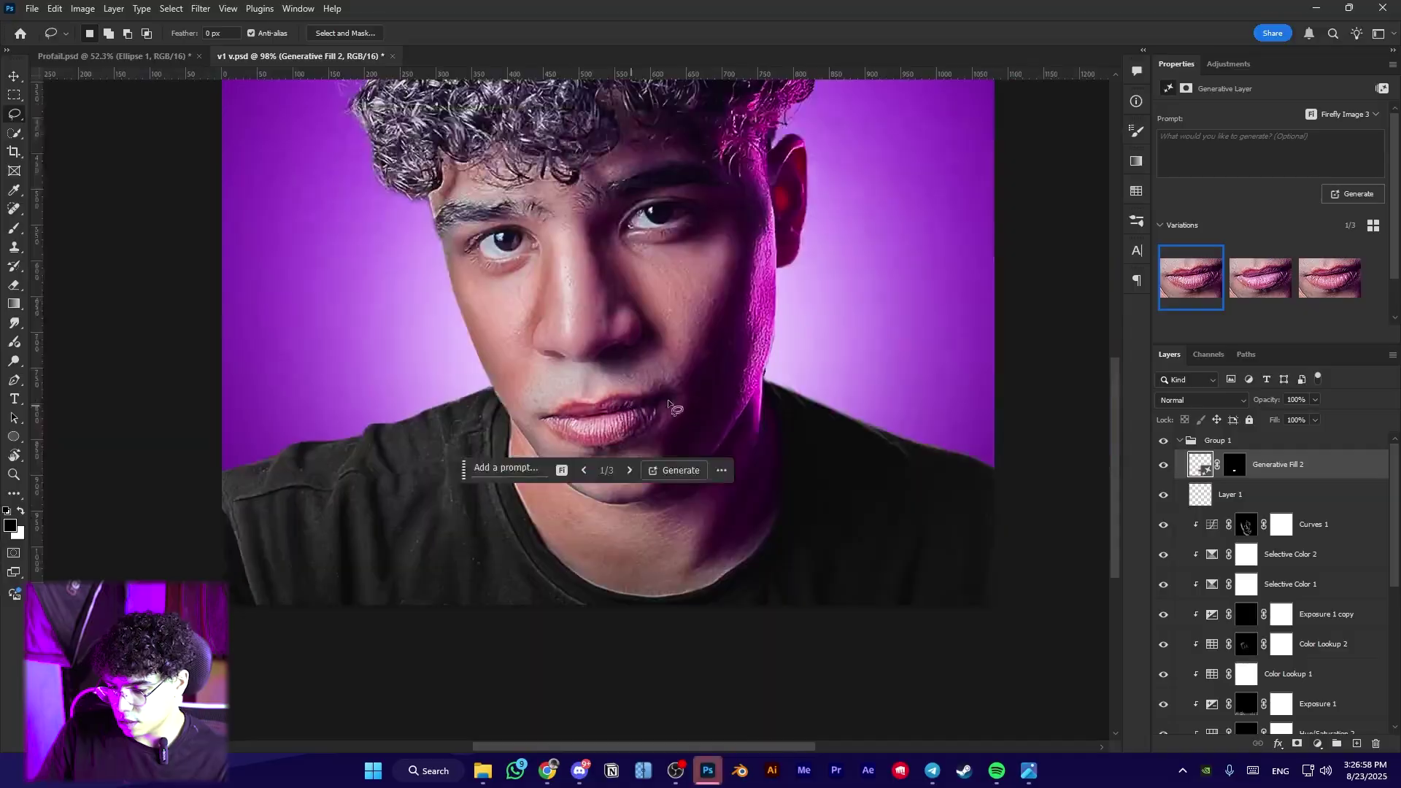
Preview the second and third generated lip variations on the whole portrait and check the result against the reference image
{"action": "scroll", "coordinate": [667, 400], "scroll_direction": "up", "scroll_amount": 6}
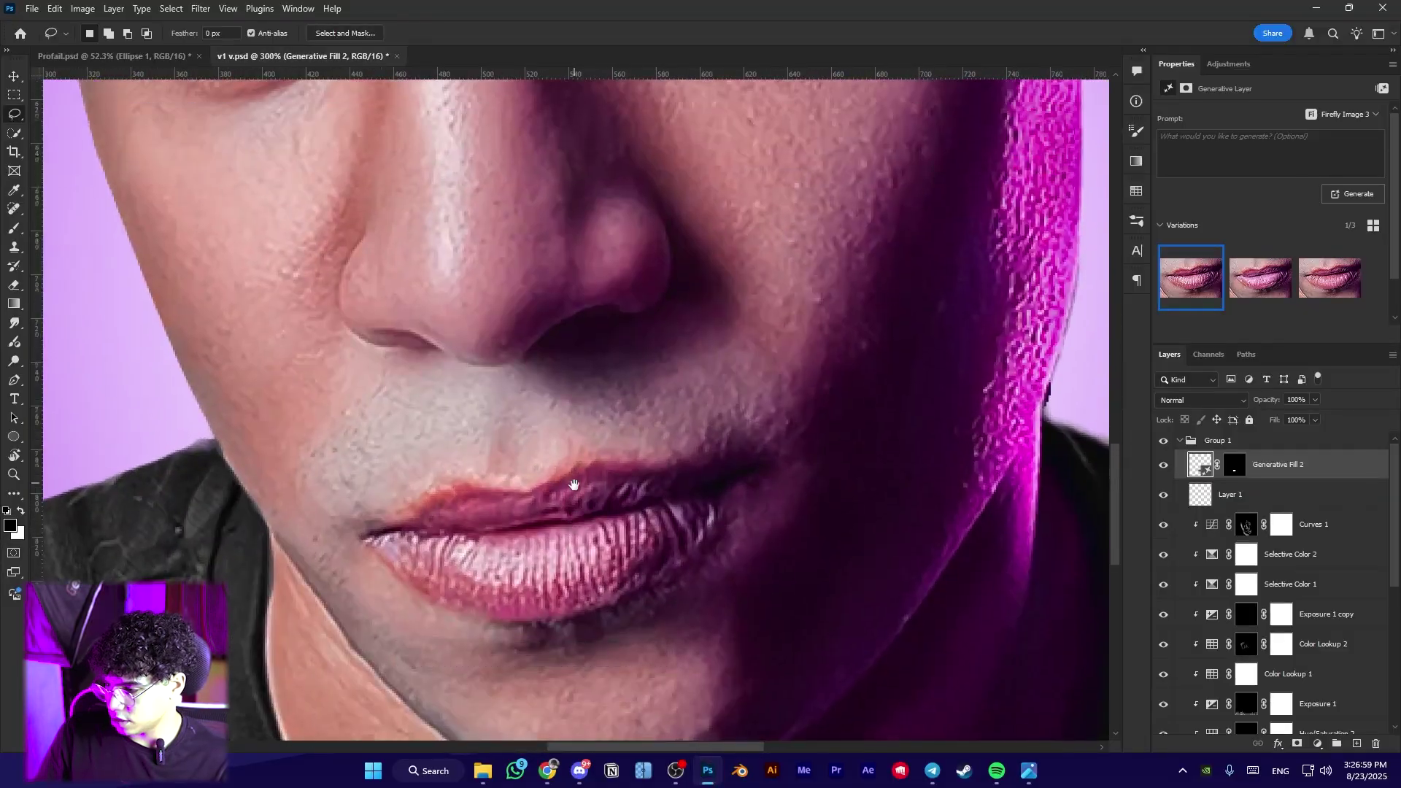
{"action": "scroll", "coordinate": [615, 409], "scroll_direction": "down", "scroll_amount": 5}
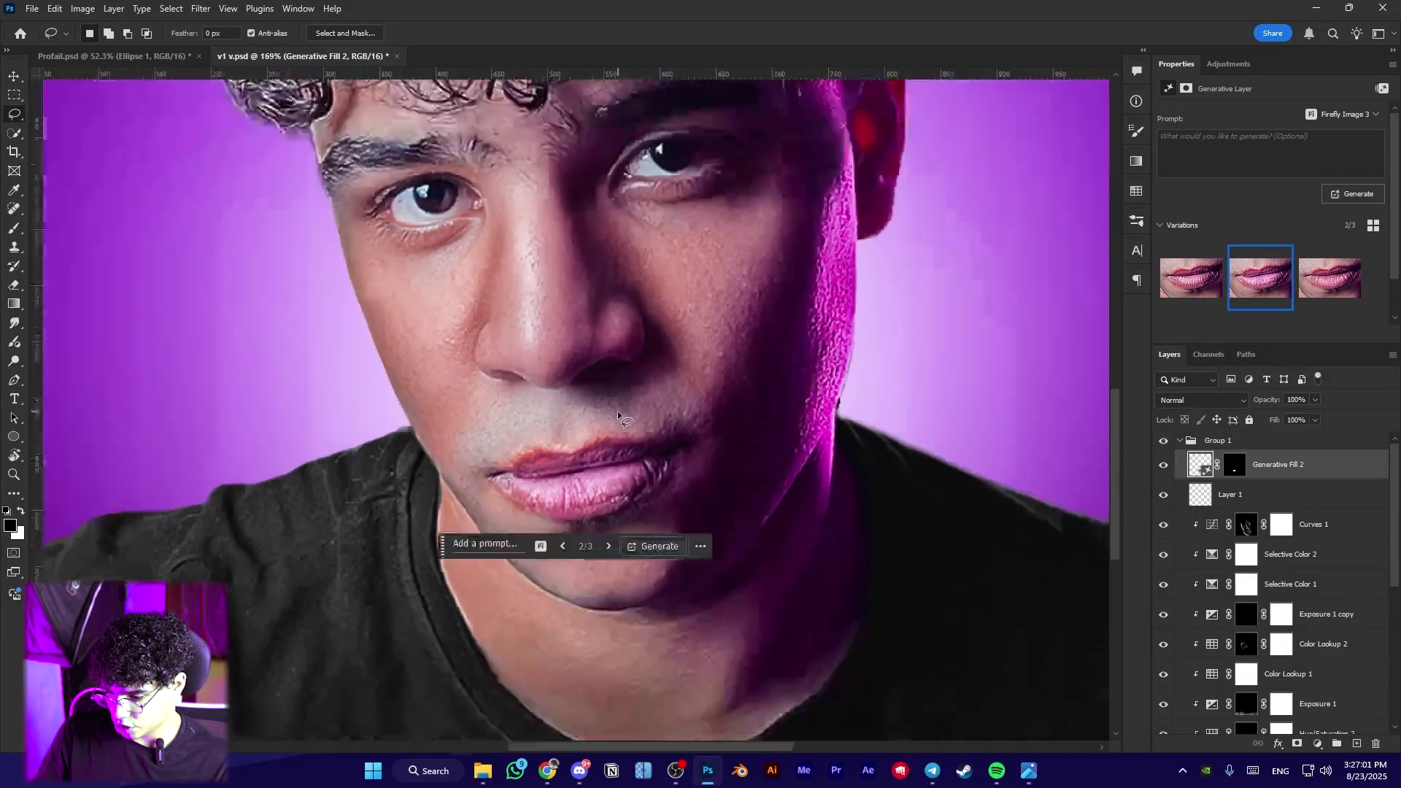
{"action": "left_click", "coordinate": [1321, 284]}
{"action": "scroll", "coordinate": [575, 410], "scroll_direction": "down", "scroll_amount": 5}
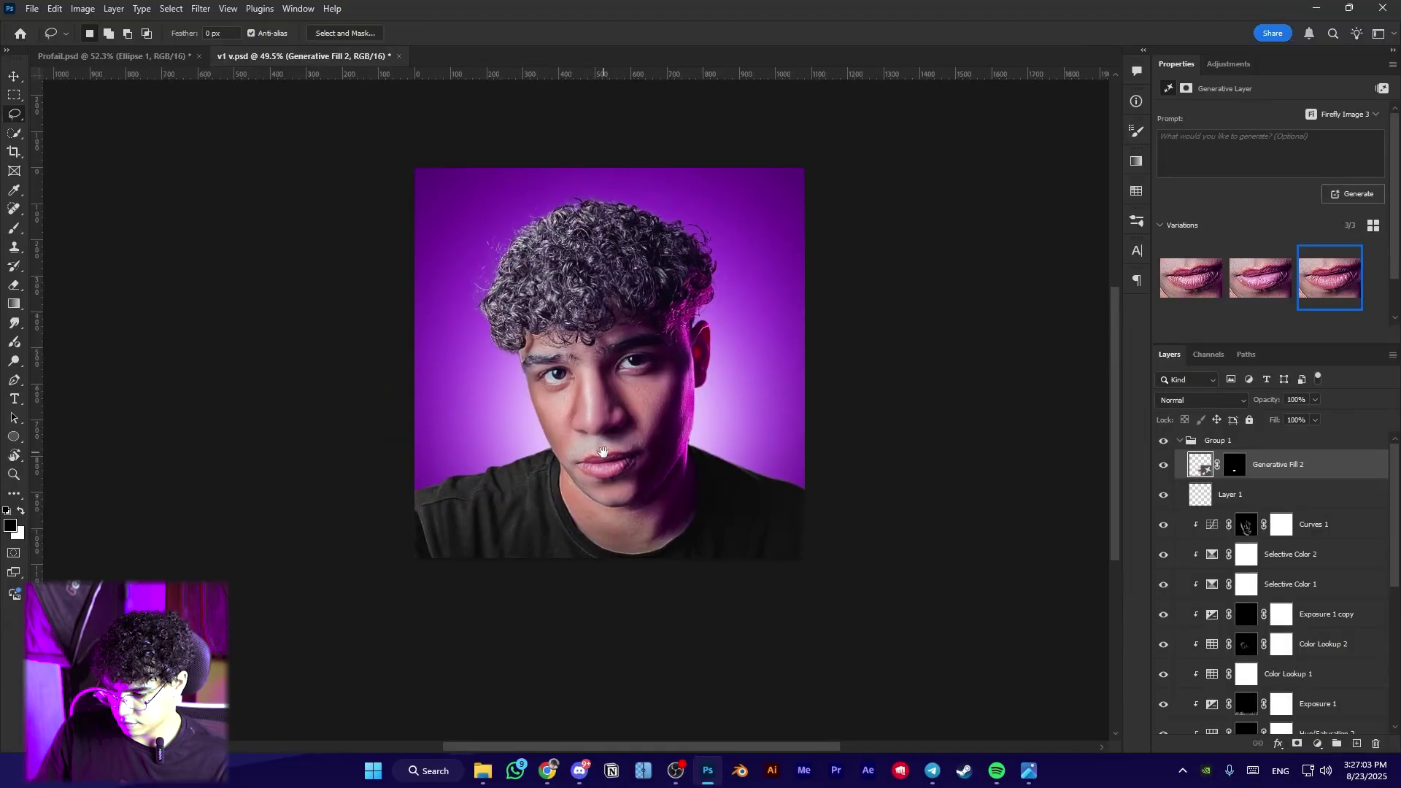
{"action": "left_click", "coordinate": [14, 76]}
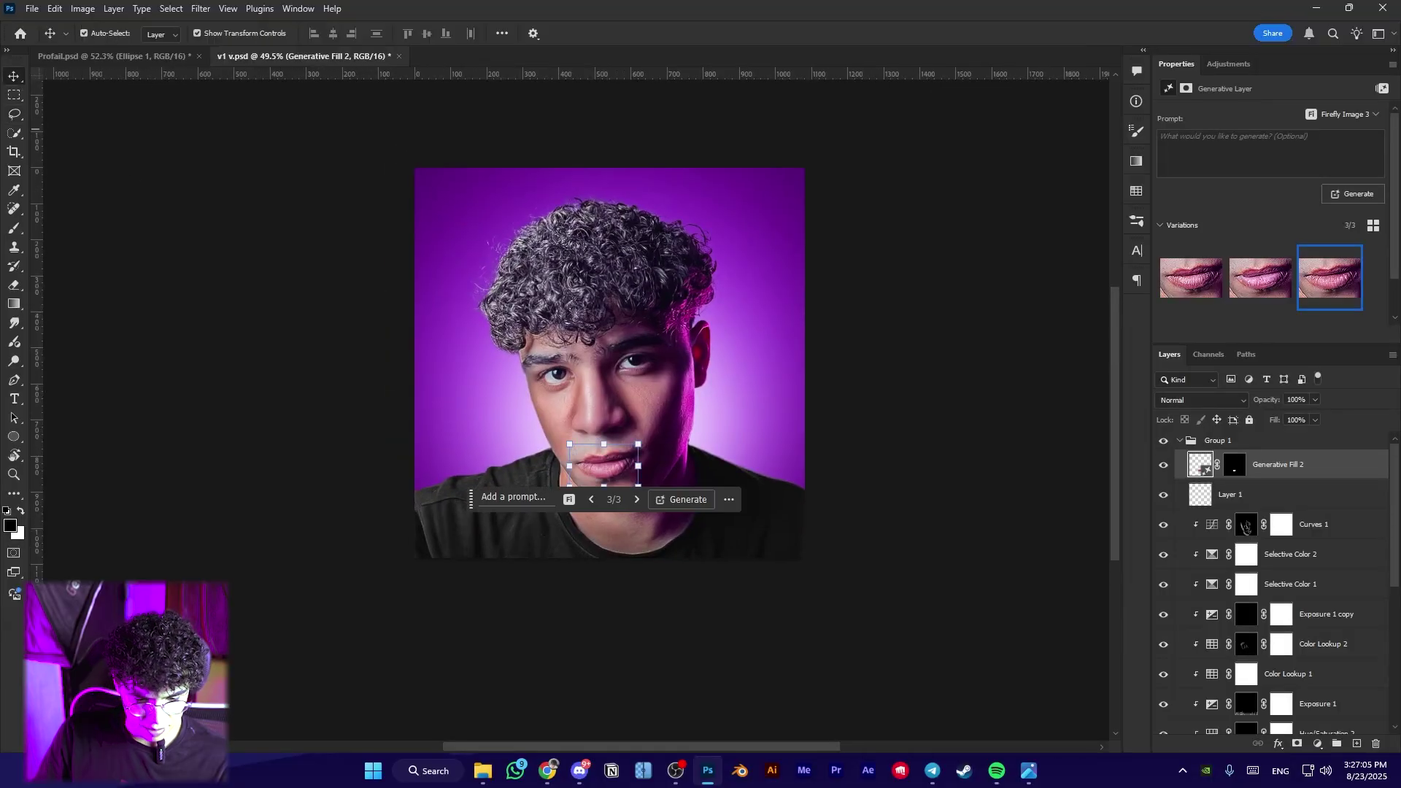
{"action": "key", "text": "alt+Tab"}
{"action": "scroll", "coordinate": [637, 467], "scroll_direction": "up", "scroll_amount": 5}
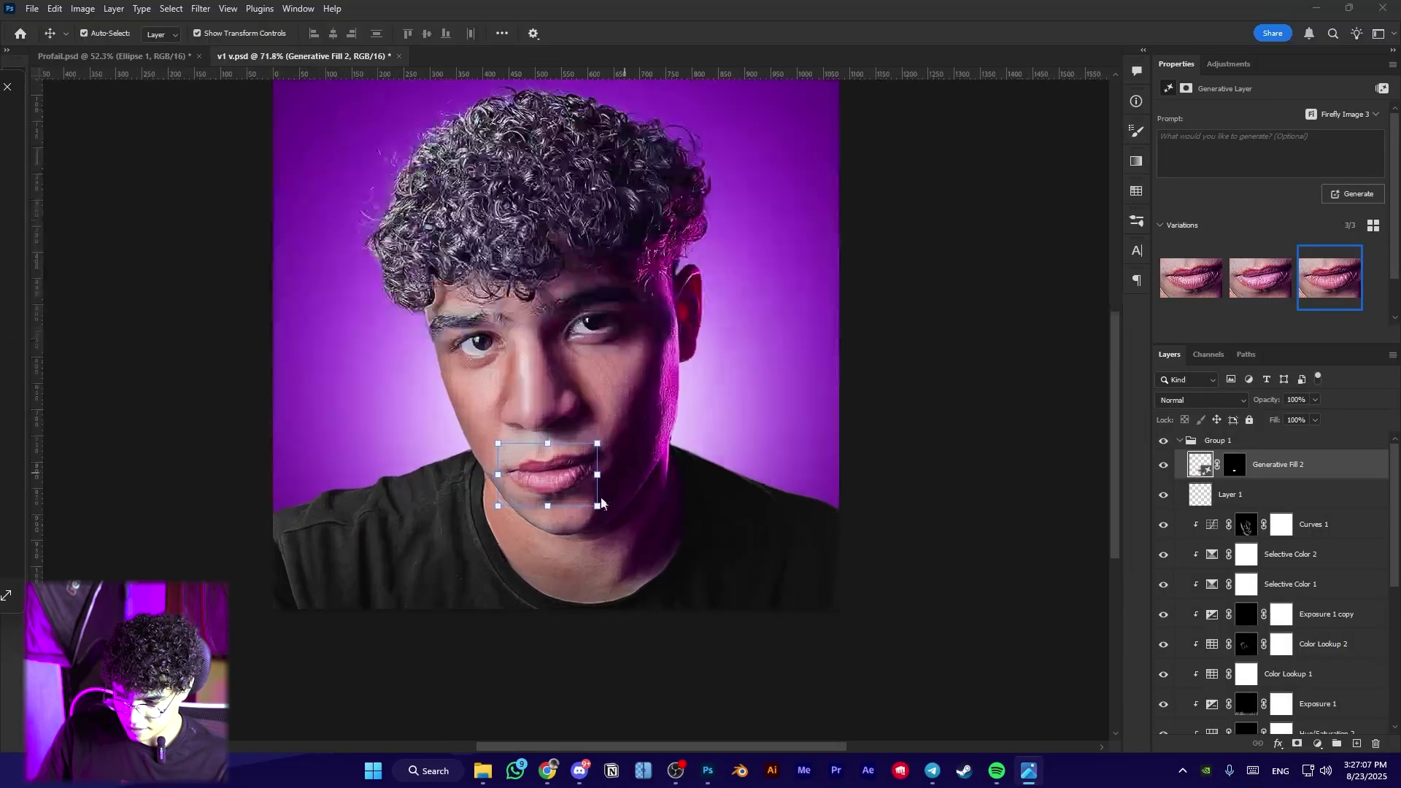
Compare the first generated lip variation with the third and keep the third one
{"action": "left_click", "coordinate": [1266, 280]}
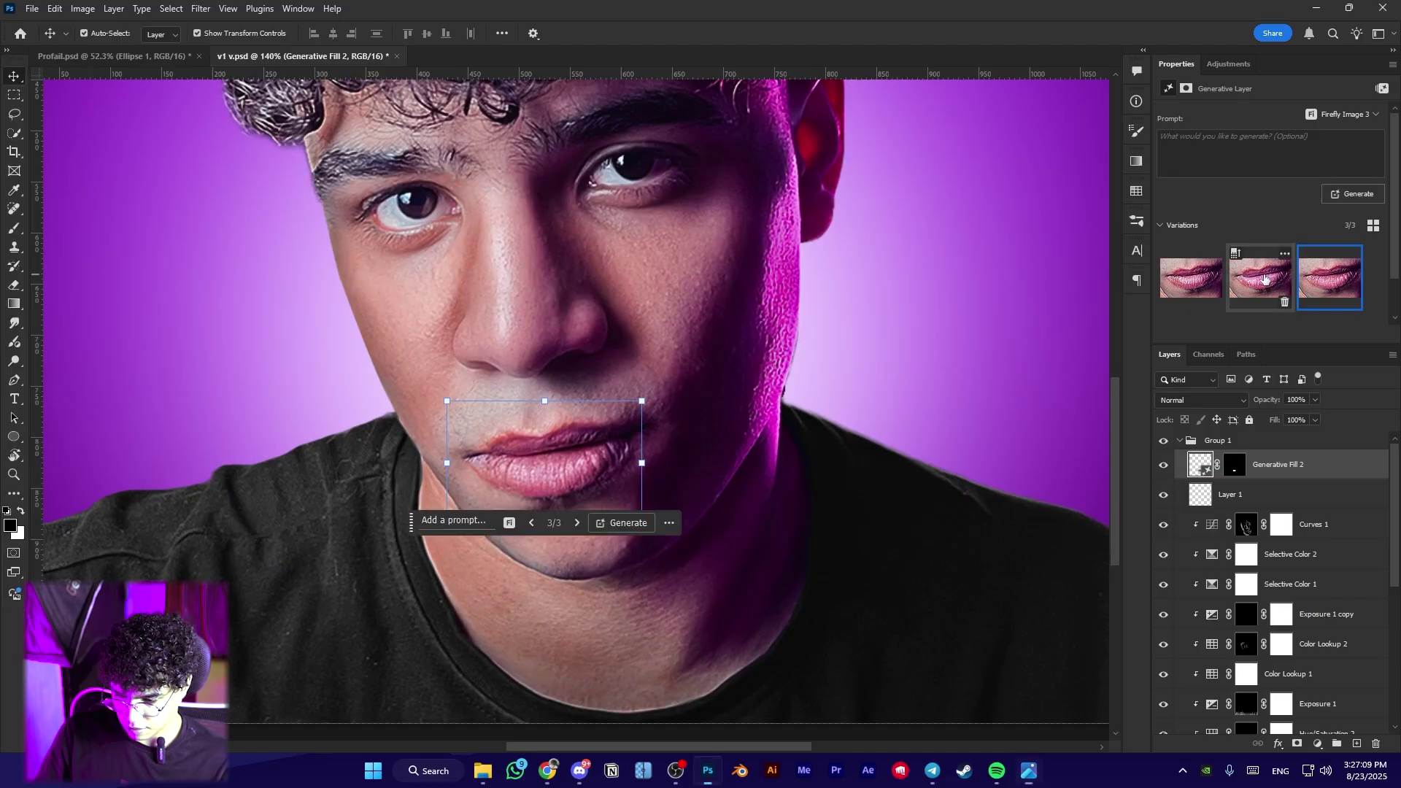
{"action": "left_click", "coordinate": [1183, 278]}
{"action": "scroll", "coordinate": [559, 375], "scroll_direction": "down", "scroll_amount": 6}
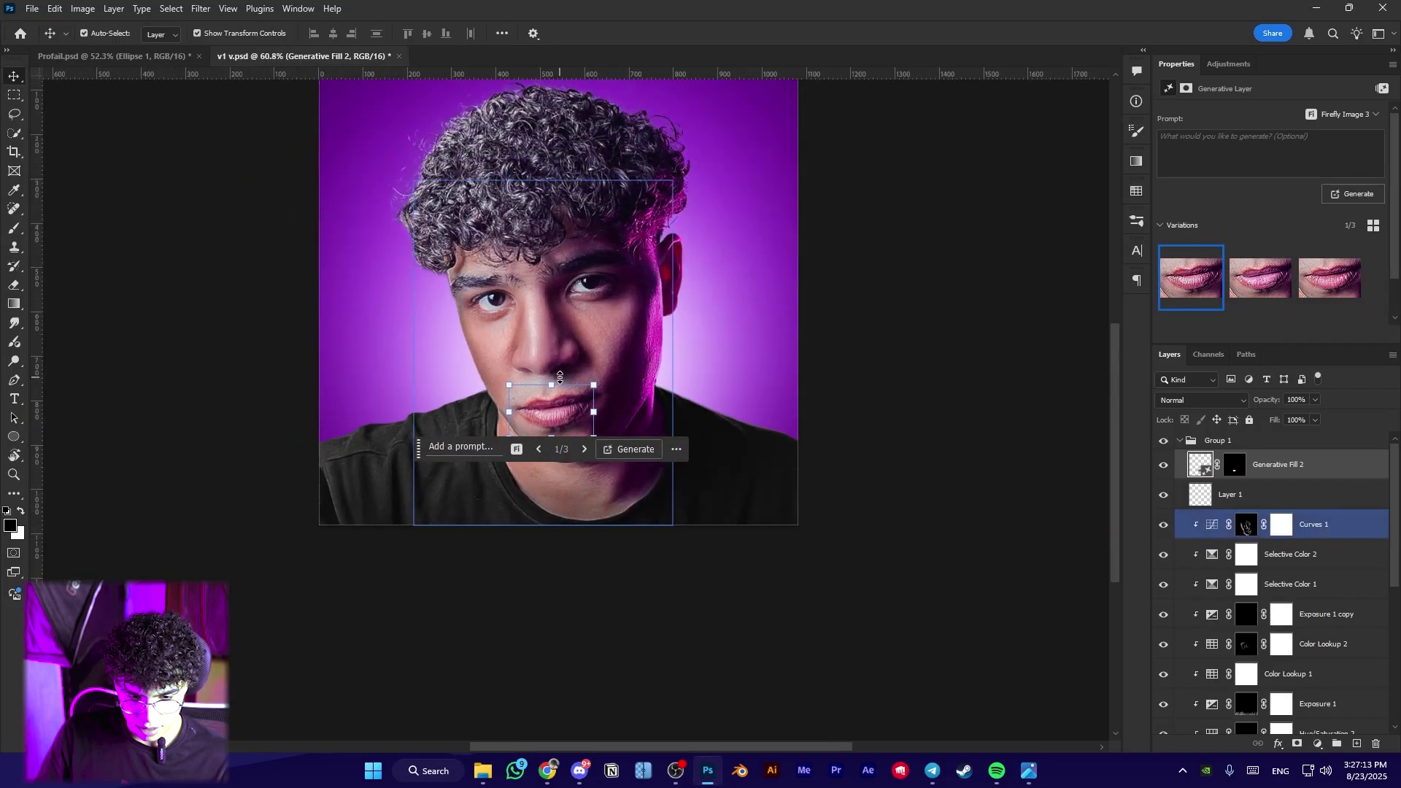
{"action": "scroll", "coordinate": [560, 377], "scroll_direction": "up", "scroll_amount": 4}
{"action": "left_click", "coordinate": [1331, 291]}
{"action": "scroll", "coordinate": [620, 321], "scroll_direction": "down", "scroll_amount": 6}
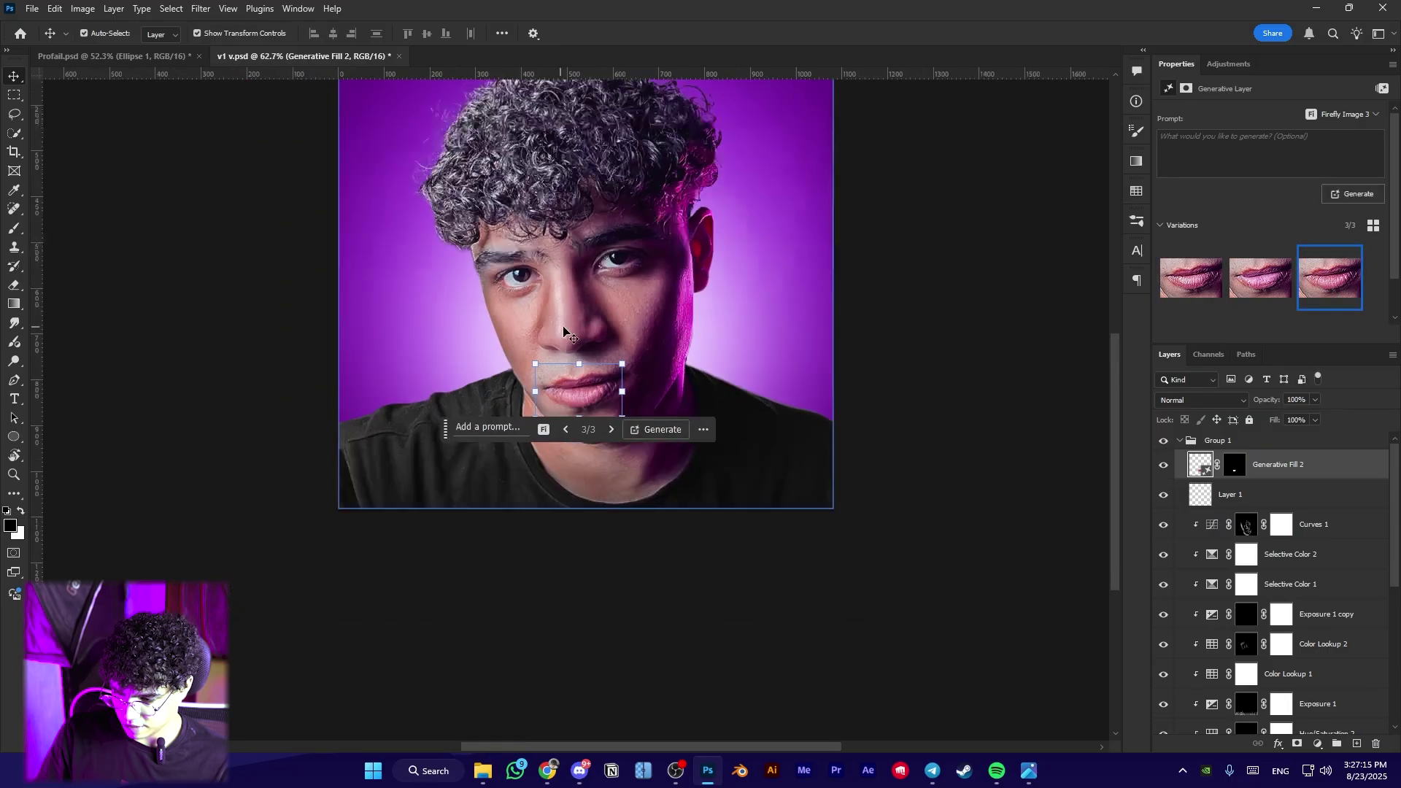
{"action": "left_click", "coordinate": [898, 503]}
{"action": "scroll", "coordinate": [765, 486], "scroll_direction": "up", "scroll_amount": 6}
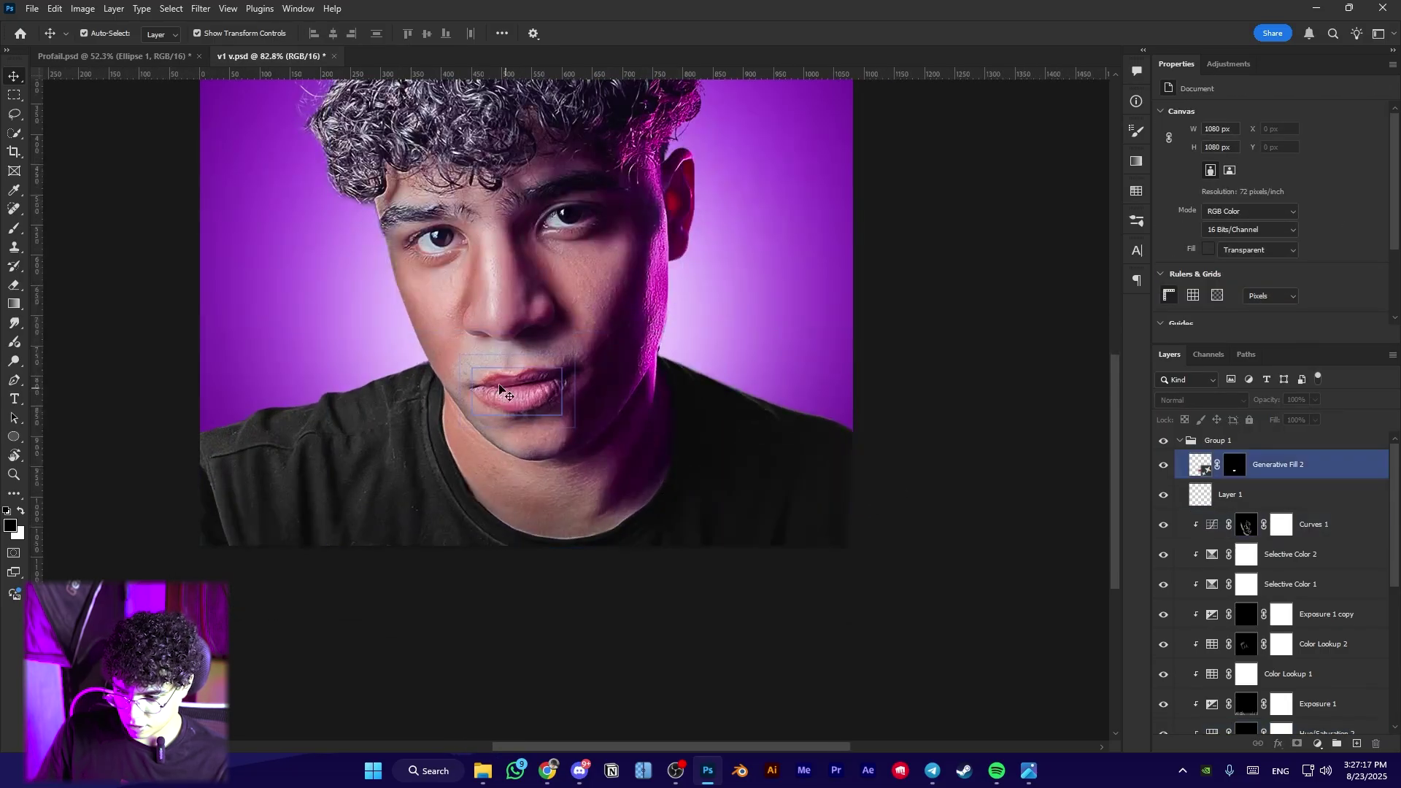
{"action": "scroll", "coordinate": [469, 369], "scroll_direction": "up", "scroll_amount": 4}
Move Generative Fill 2 below Layer 1, directly above Curves 1, and clip it to the layers beneath
{"action": "left_click", "coordinate": [1327, 525]}
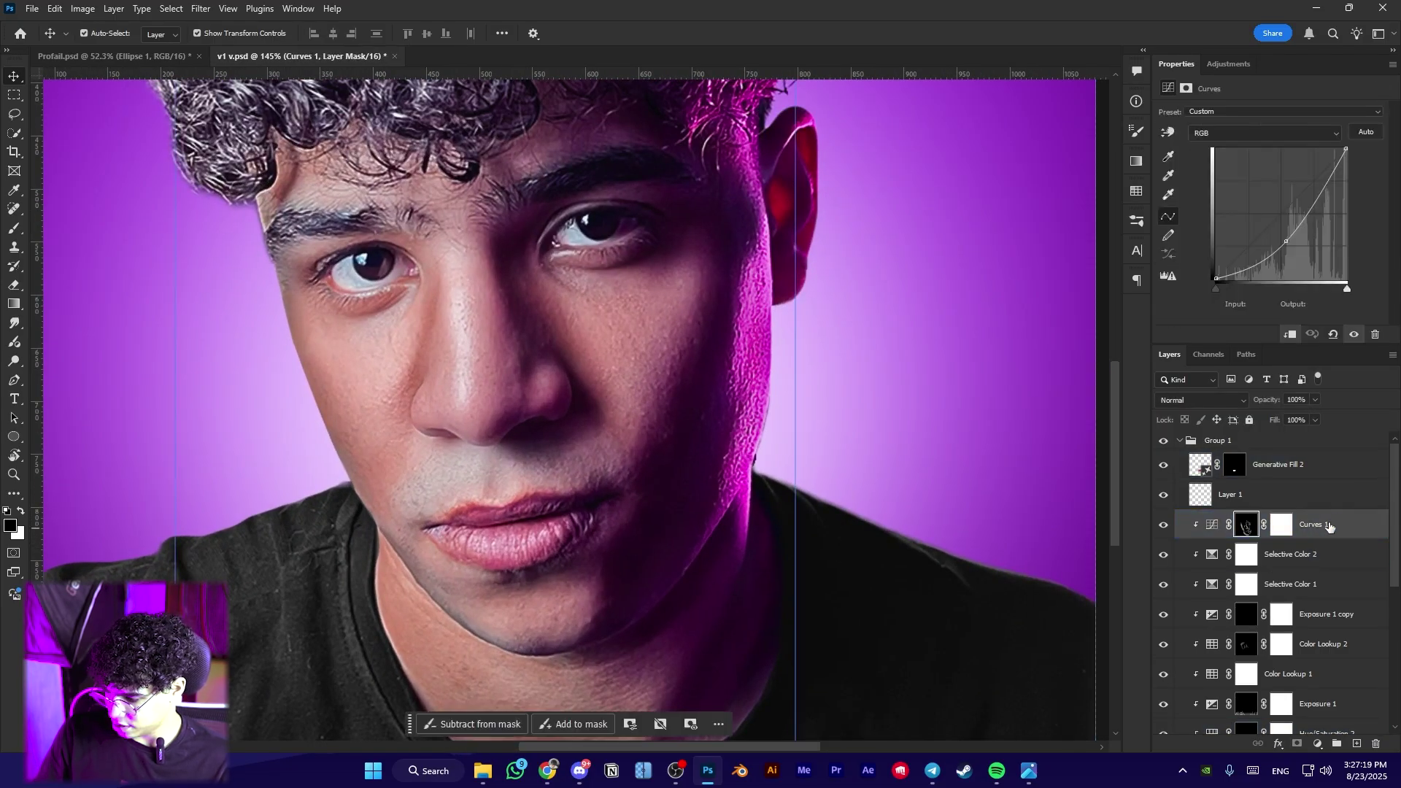
{"action": "left_click_drag", "start_coordinate": [1307, 471], "coordinate": [1304, 508]}
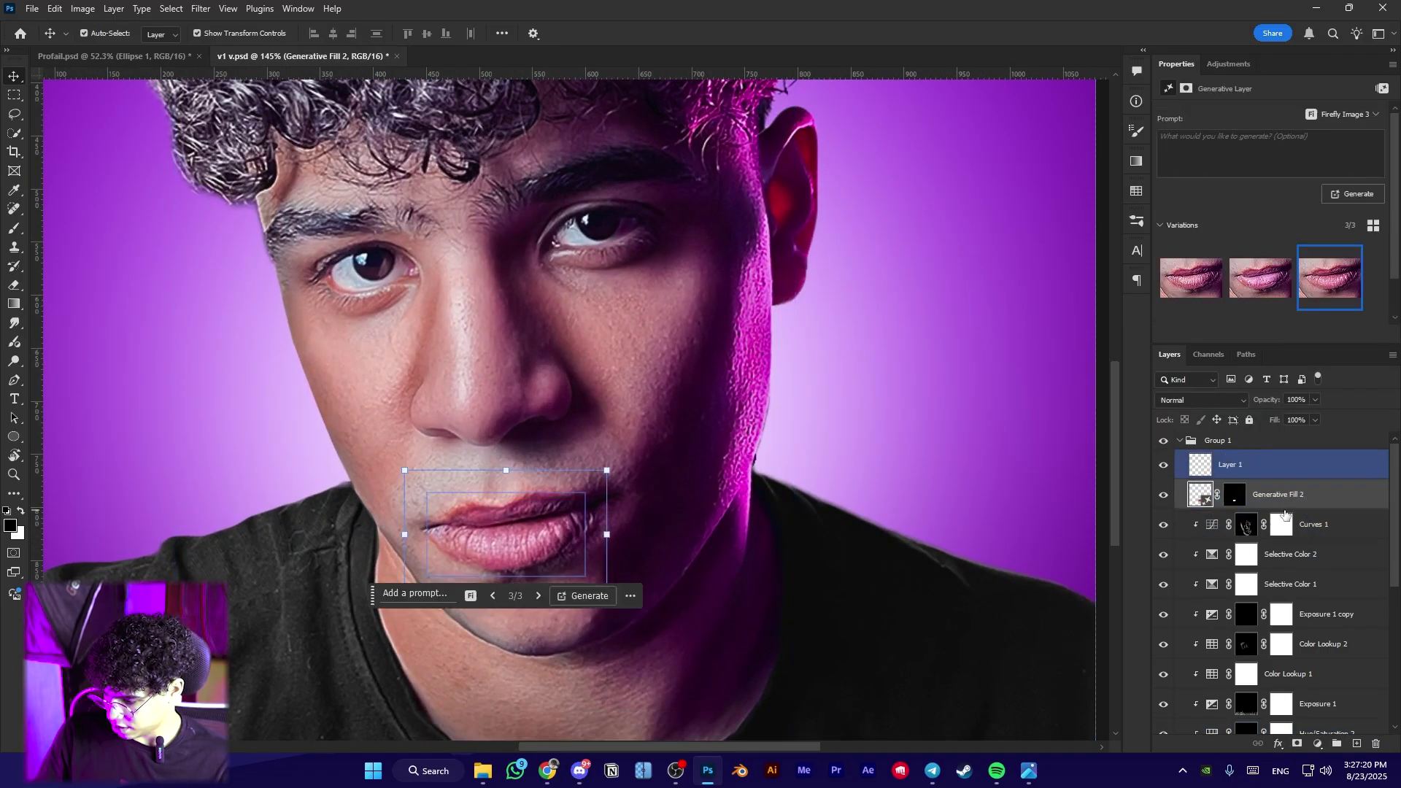
{"action": "left_click", "coordinate": [1200, 508], "text": "alt"}
Add a Selective Color adjustment clipped above Generative Fill 2 and set the Black of the Reds to about -61%
{"action": "left_click", "coordinate": [1316, 743]}
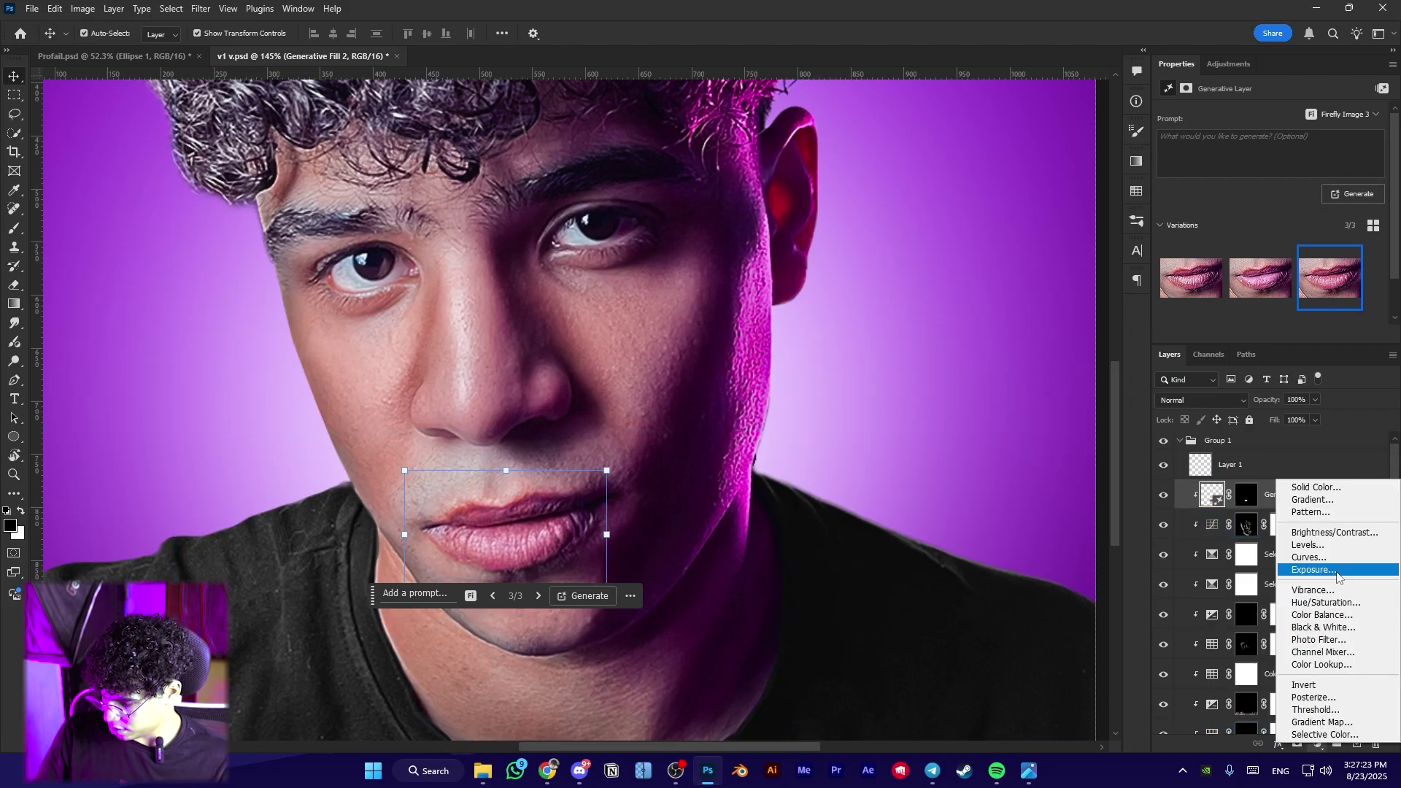
{"action": "left_click", "coordinate": [1324, 734]}
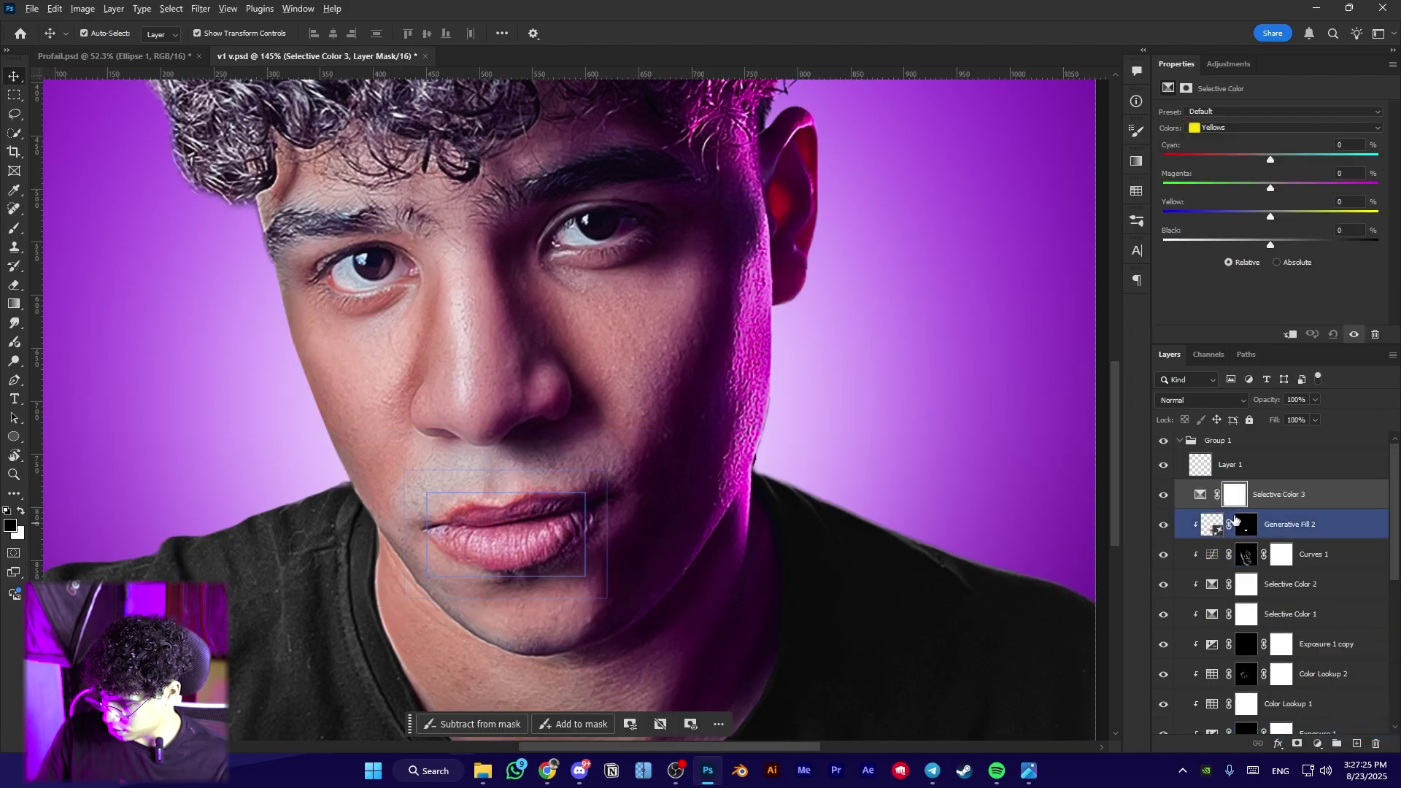
{"action": "left_click", "coordinate": [1199, 509], "text": "alt"}
{"action": "left_click", "coordinate": [1215, 128]}
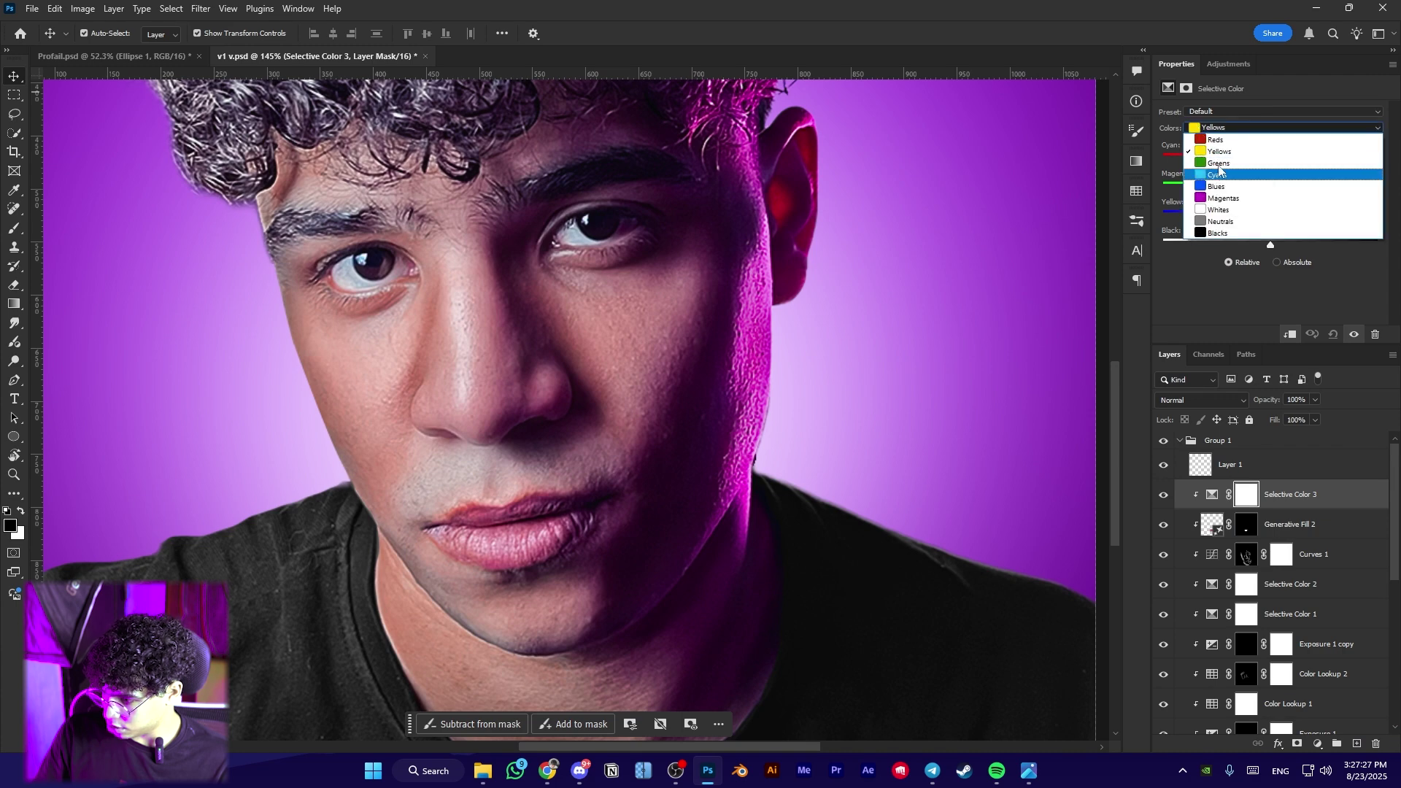
{"action": "left_click", "coordinate": [1215, 140]}
{"action": "left_click_drag", "start_coordinate": [1267, 249], "coordinate": [1215, 248]}
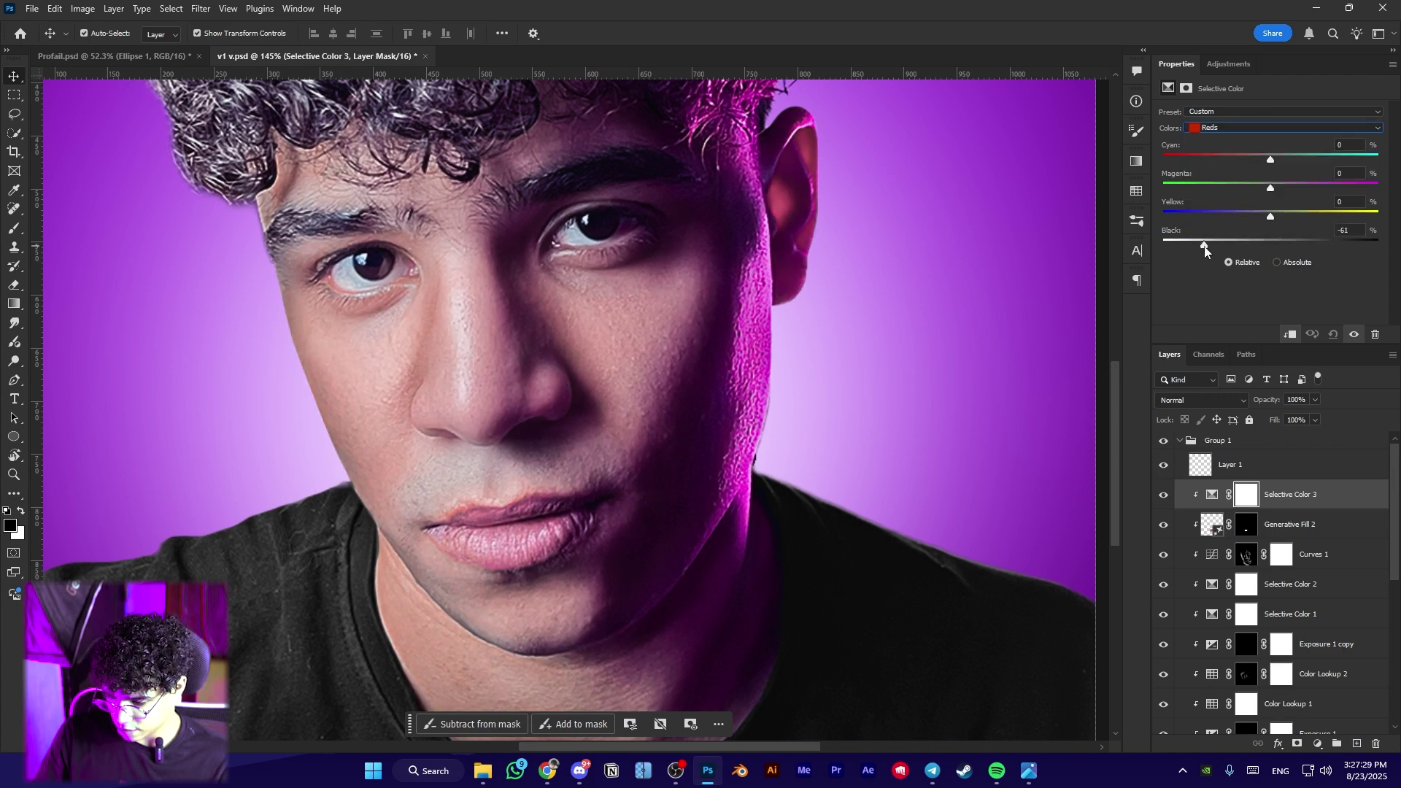
Give Selective Color 3 a black layer mask and reduce the brush to 22 px for work around the lips
{"action": "left_click", "coordinate": [1297, 743], "text": "ctrl"}
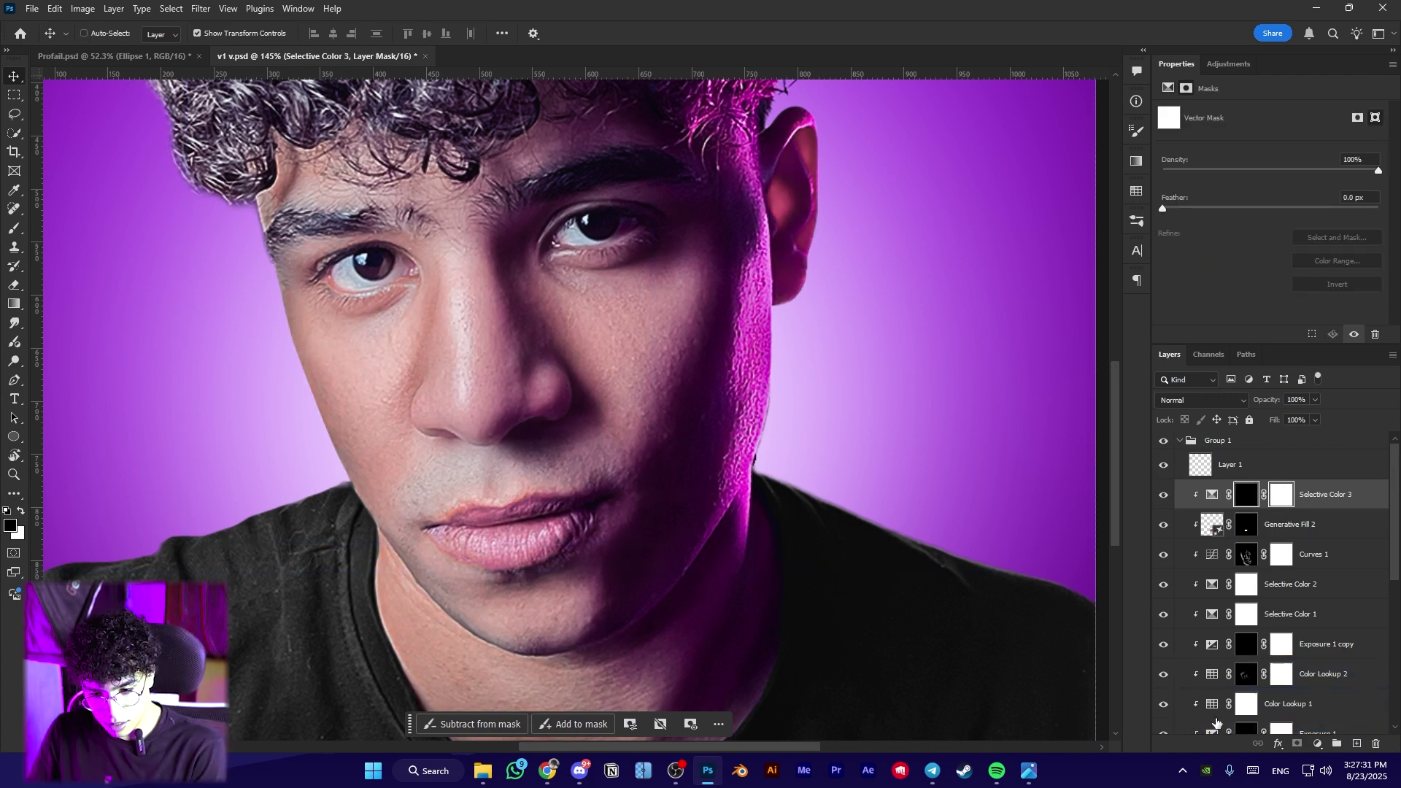
{"action": "key", "text": "b"}
{"action": "scroll", "coordinate": [742, 607], "scroll_direction": "up", "scroll_amount": 5}
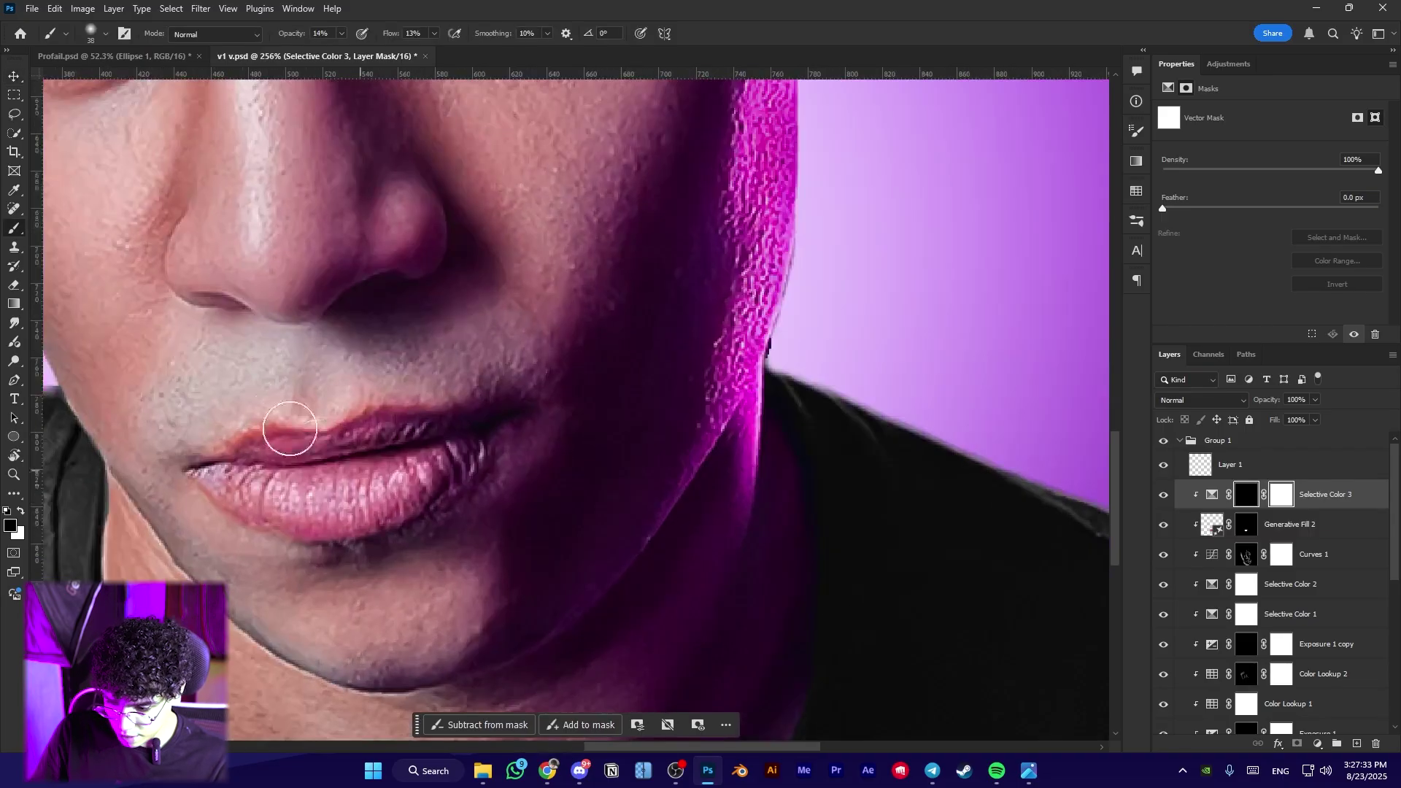
{"action": "left_click_drag", "start_coordinate": [227, 394], "coordinate": [291, 398]}
{"action": "mouse_move", "coordinate": [400, 438]}
{"action": "left_mouse_down"}
{"action": "mouse_move", "coordinate": [569, 506]}
{"action": "mouse_move", "coordinate": [454, 557]}
{"action": "left_mouse_up"}
{"action": "scroll", "coordinate": [503, 518], "scroll_direction": "up", "scroll_amount": 1}
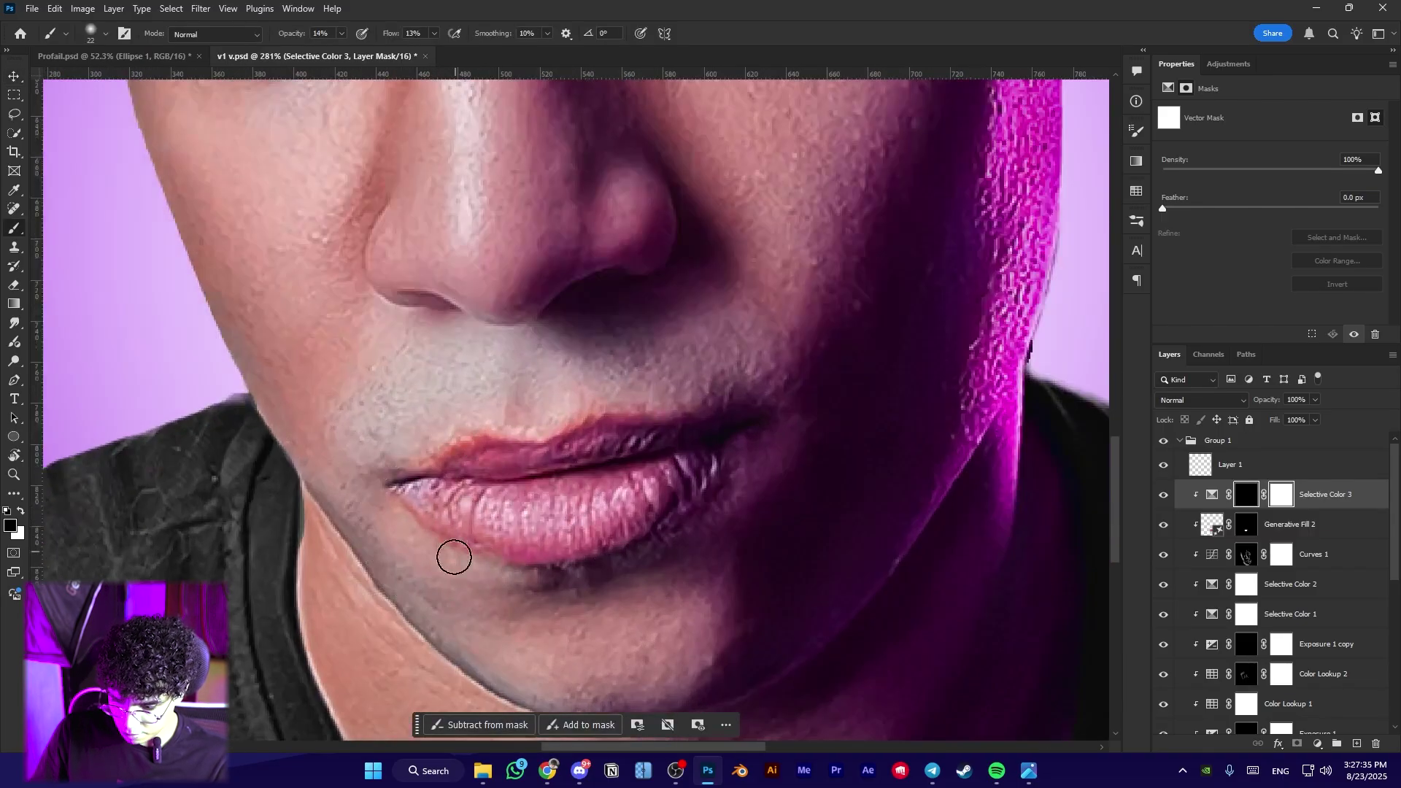
{"action": "scroll", "coordinate": [454, 557], "scroll_direction": "up", "scroll_amount": 2}
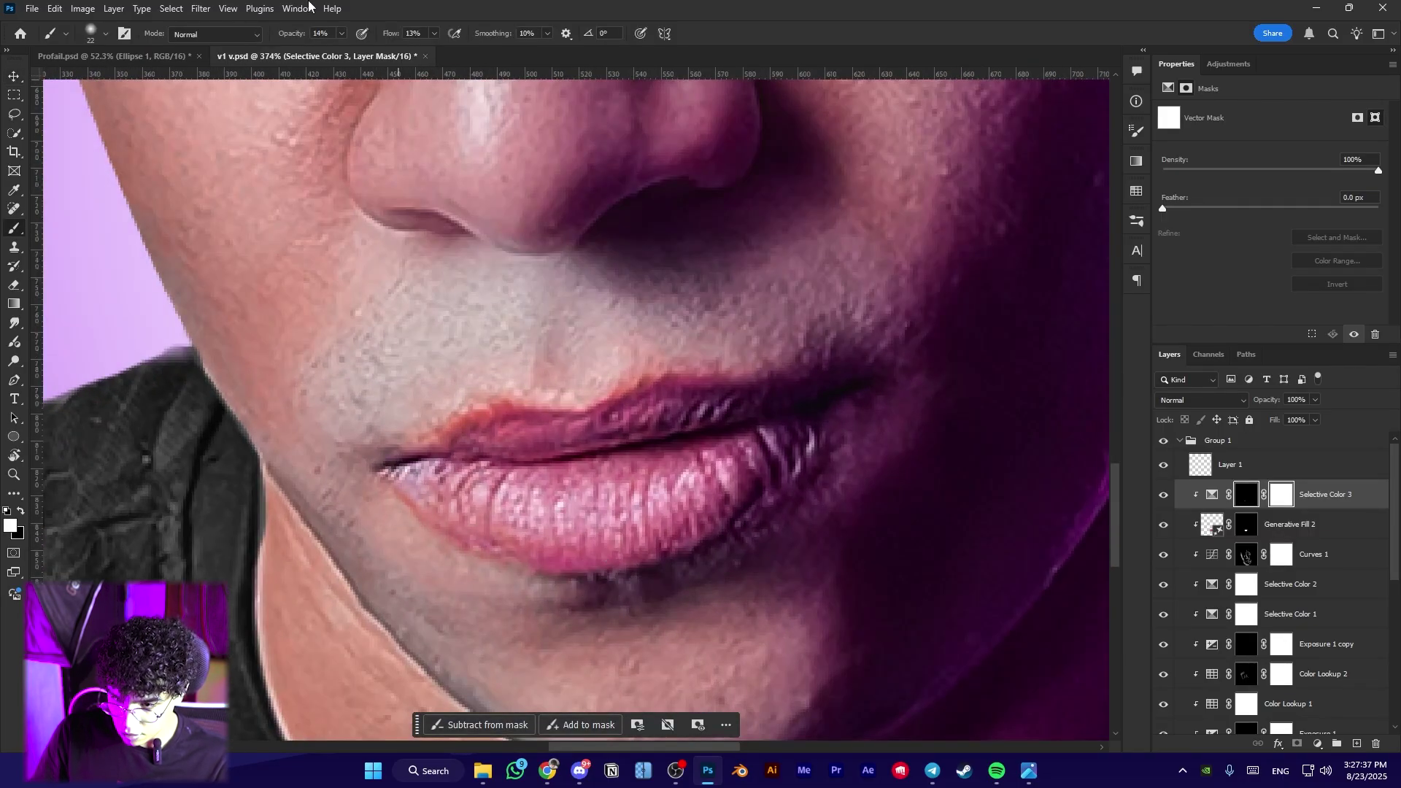
Paint white at 77% brush opacity on the Selective Color 3 mask around the upper lip and the forehead hairline
{"action": "left_click_drag", "start_coordinate": [282, 36], "coordinate": [328, 37]}
{"action": "mouse_move", "coordinate": [384, 443]}
{"action": "left_mouse_down"}
{"action": "mouse_move", "coordinate": [442, 451]}
{"action": "mouse_move", "coordinate": [489, 336]}
{"action": "left_mouse_up"}
{"action": "scroll", "coordinate": [496, 336], "scroll_direction": "down", "scroll_amount": 9}
{"action": "scroll", "coordinate": [339, 274], "scroll_direction": "down", "scroll_amount": 6}
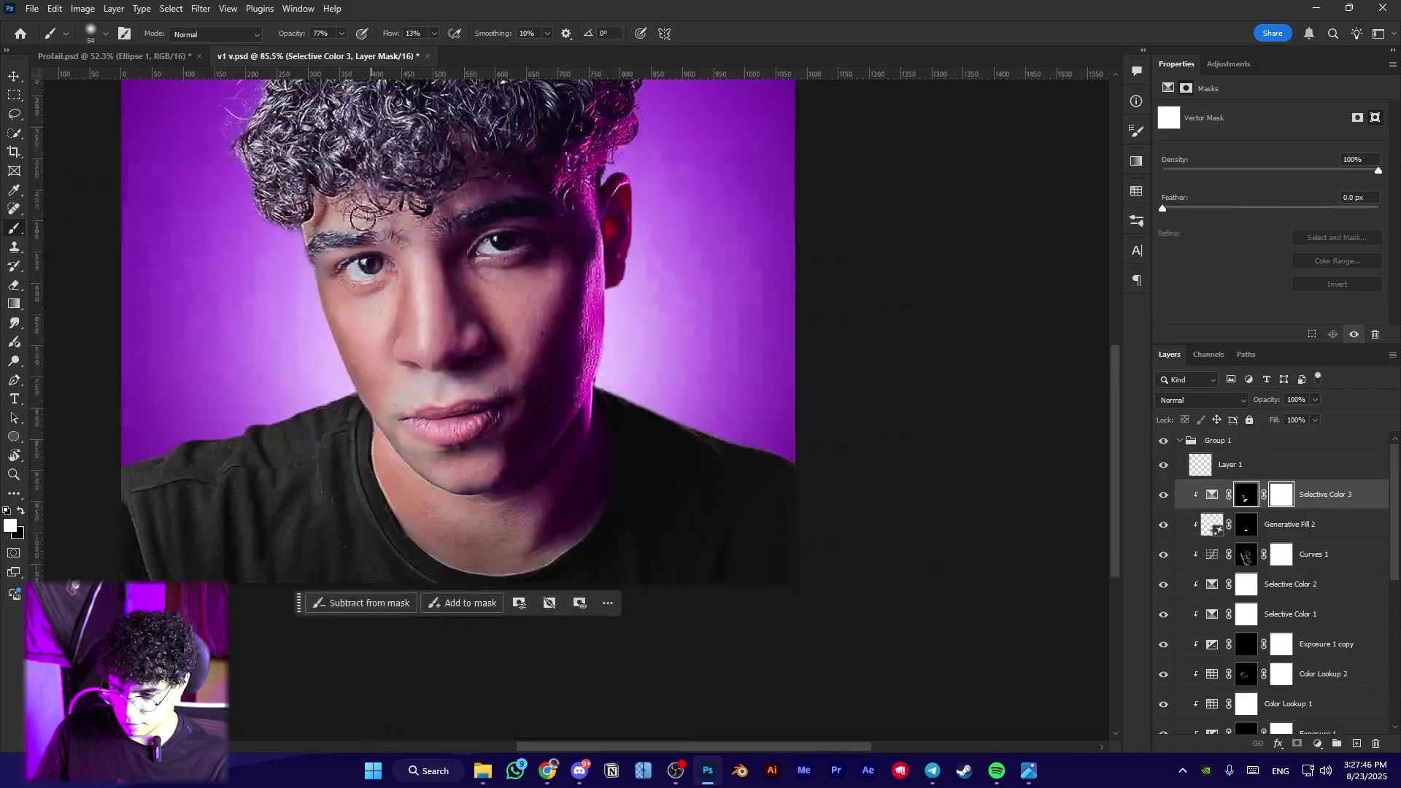
{"action": "left_click_drag", "start_coordinate": [309, 203], "coordinate": [326, 209]}
{"action": "scroll", "coordinate": [332, 223], "scroll_direction": "down", "scroll_amount": 2}
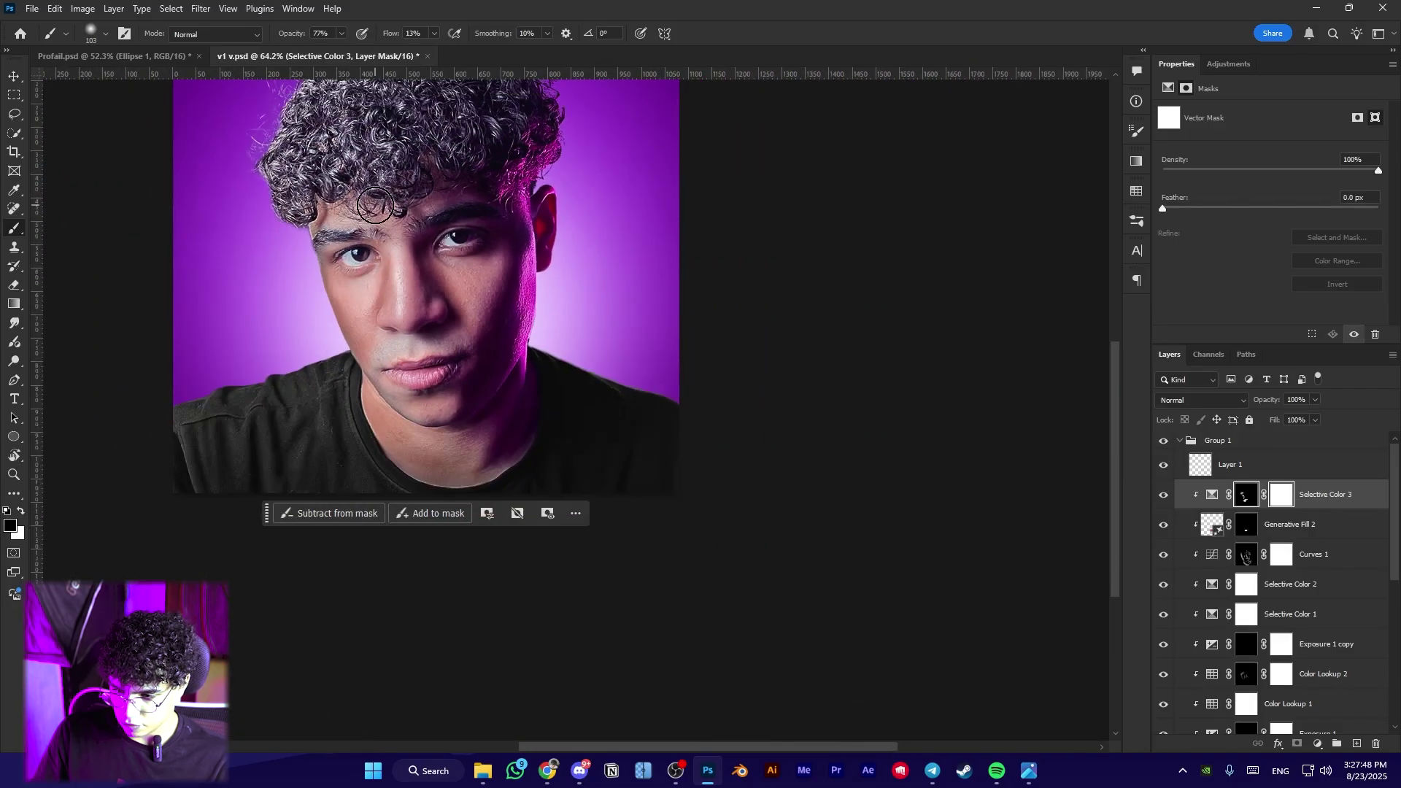
{"action": "scroll", "coordinate": [375, 206], "scroll_direction": "down", "scroll_amount": 3}
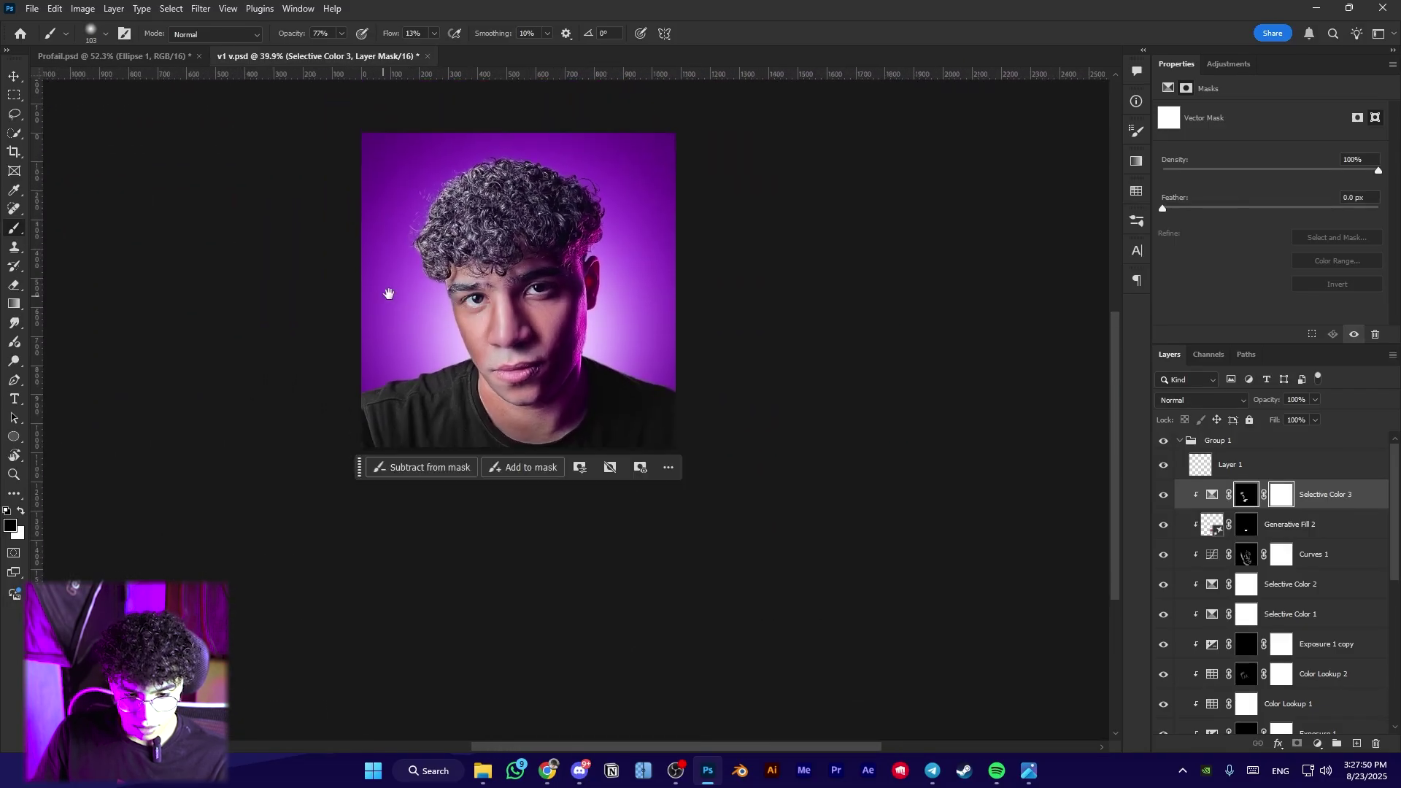
Paint white at 77% opacity on the Selective Color 3 mask over the lit cheek and beside the mouth, enlarging the brush to 153 px
{"action": "scroll", "coordinate": [481, 365], "scroll_direction": "up", "scroll_amount": 6}
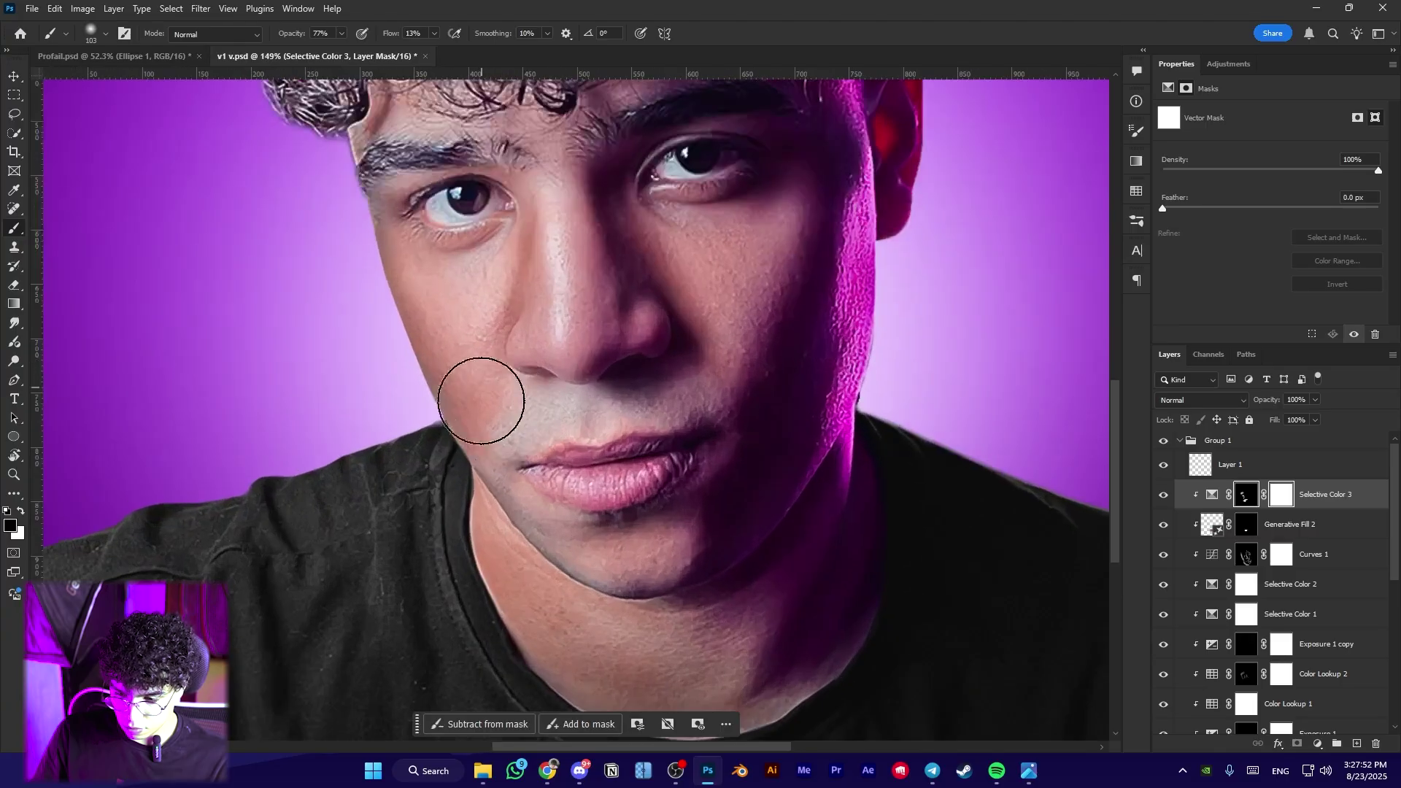
{"action": "key", "text": "x"}
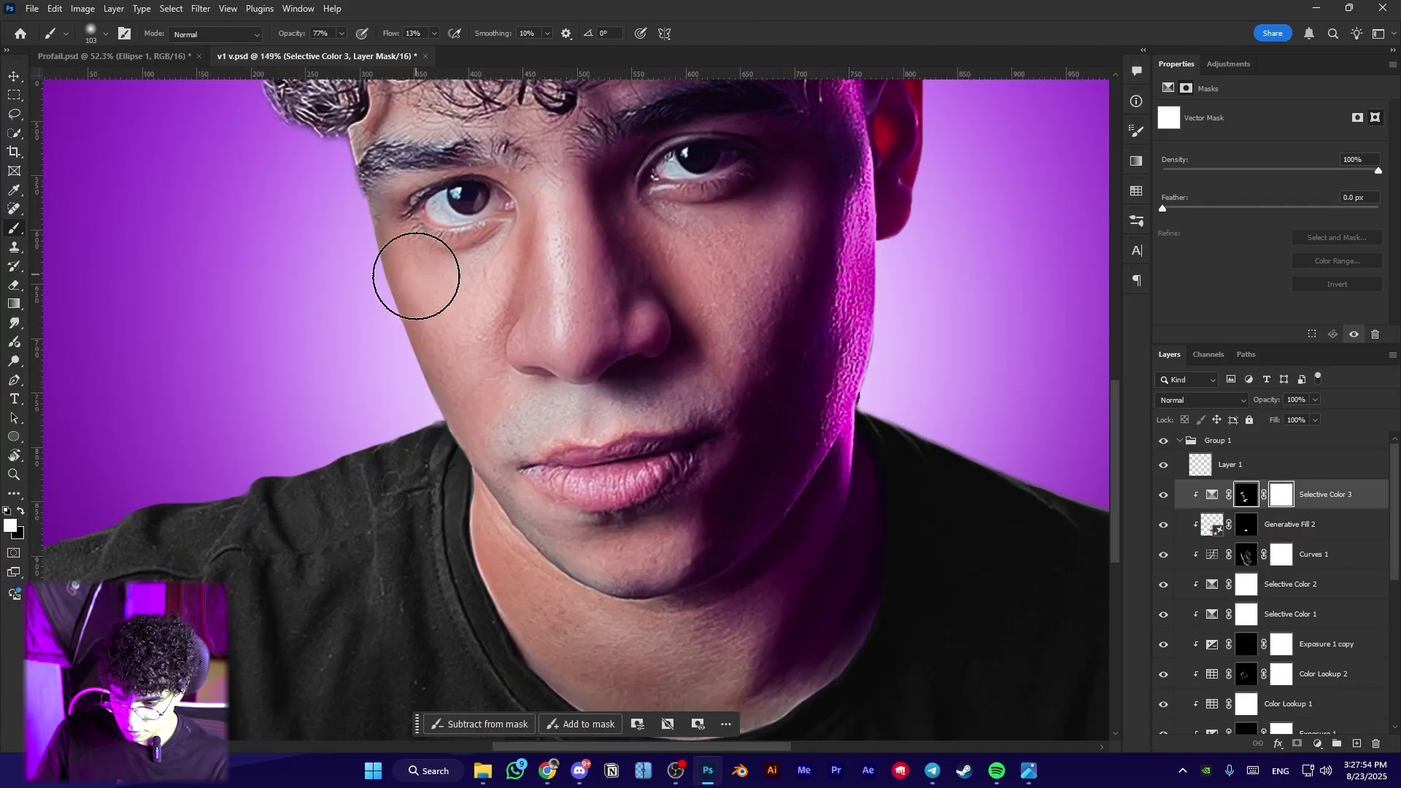
{"action": "mouse_move", "coordinate": [416, 275]}
{"action": "left_mouse_down"}
{"action": "mouse_move", "coordinate": [472, 397]}
{"action": "mouse_move", "coordinate": [463, 428]}
{"action": "mouse_move", "coordinate": [470, 416]}
{"action": "left_mouse_up"}
{"action": "key", "text": "bracketright"}
{"action": "key", "text": "bracketright"}
{"action": "scroll", "coordinate": [552, 410], "scroll_direction": "down", "scroll_amount": 3}
{"action": "scroll", "coordinate": [462, 426], "scroll_direction": "down", "scroll_amount": 5}
{"action": "scroll", "coordinate": [511, 452], "scroll_direction": "up", "scroll_amount": 3}
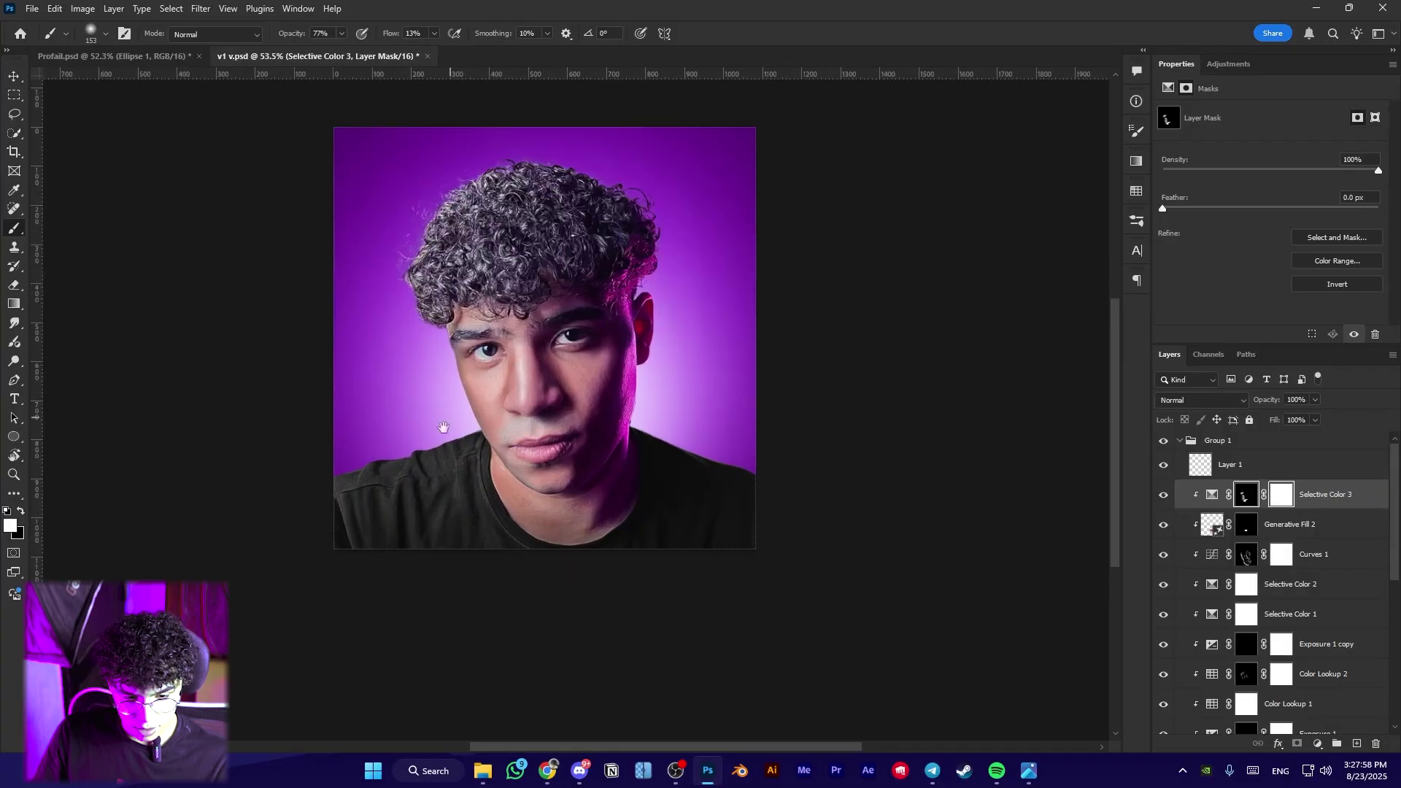
{"action": "scroll", "coordinate": [443, 427], "scroll_direction": "up", "scroll_amount": 4}
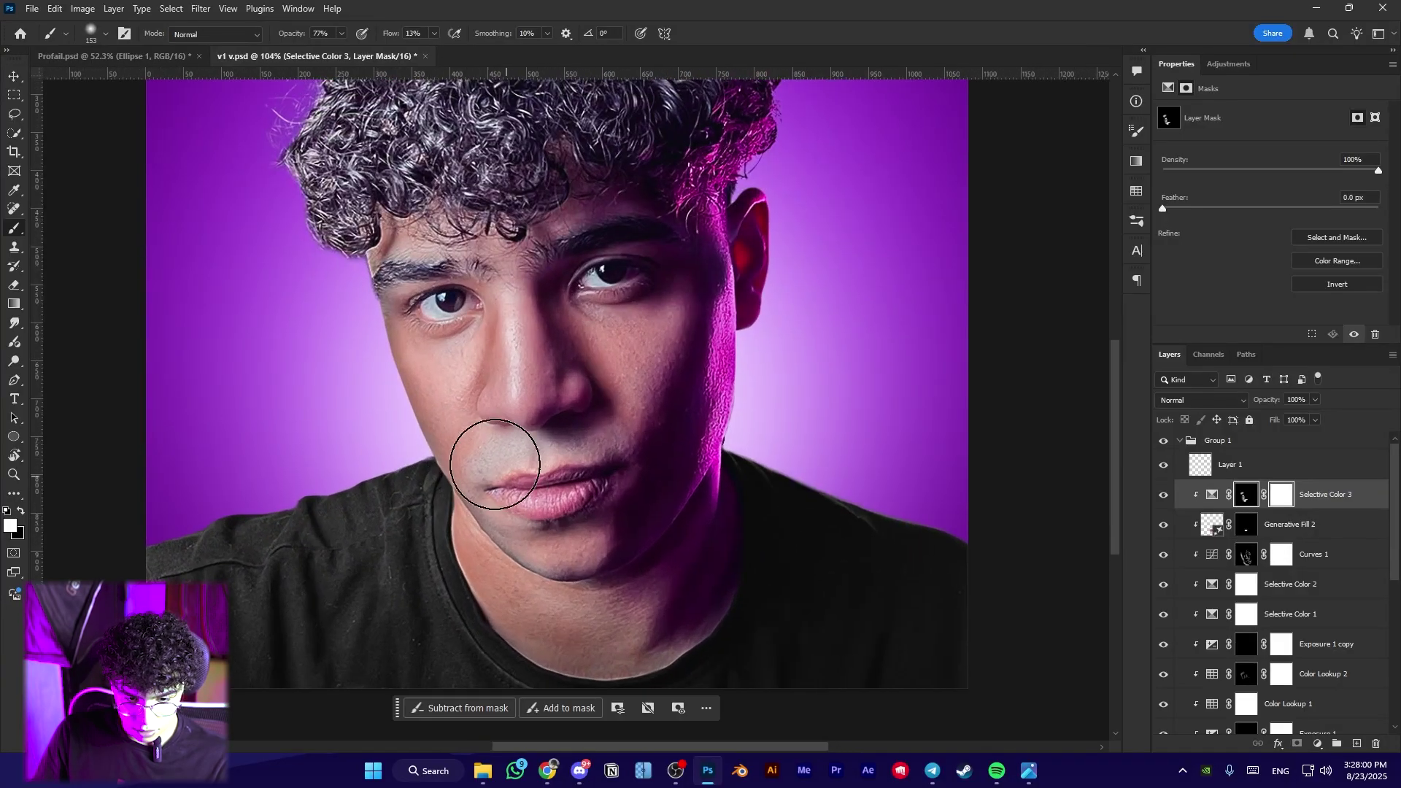
{"action": "left_click_drag", "start_coordinate": [495, 464], "coordinate": [482, 468]}
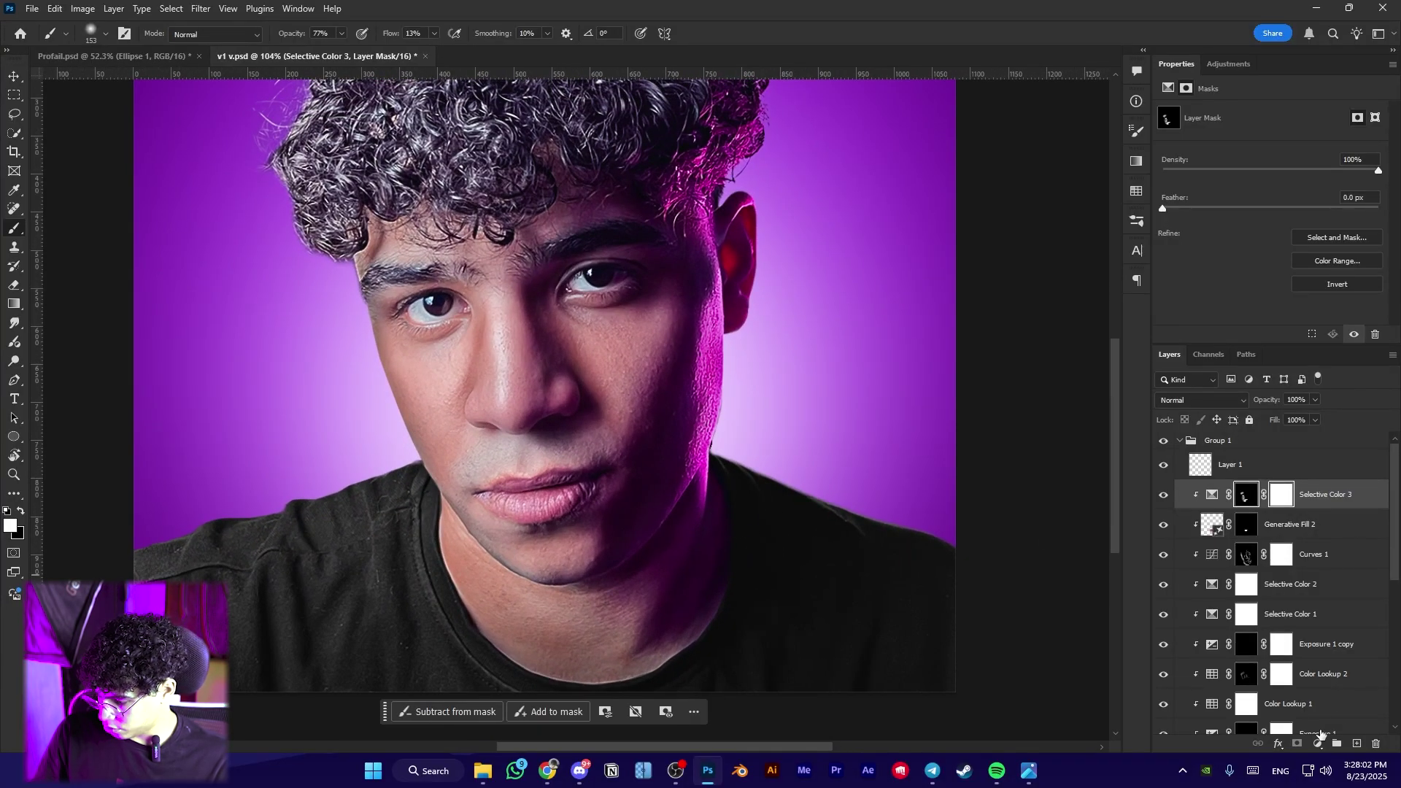
Add a Color Balance adjustment clipped above Selective Color 3 and shift its midtones' Magenta–Green and Yellow–Blue balance
{"action": "left_click", "coordinate": [1318, 742]}
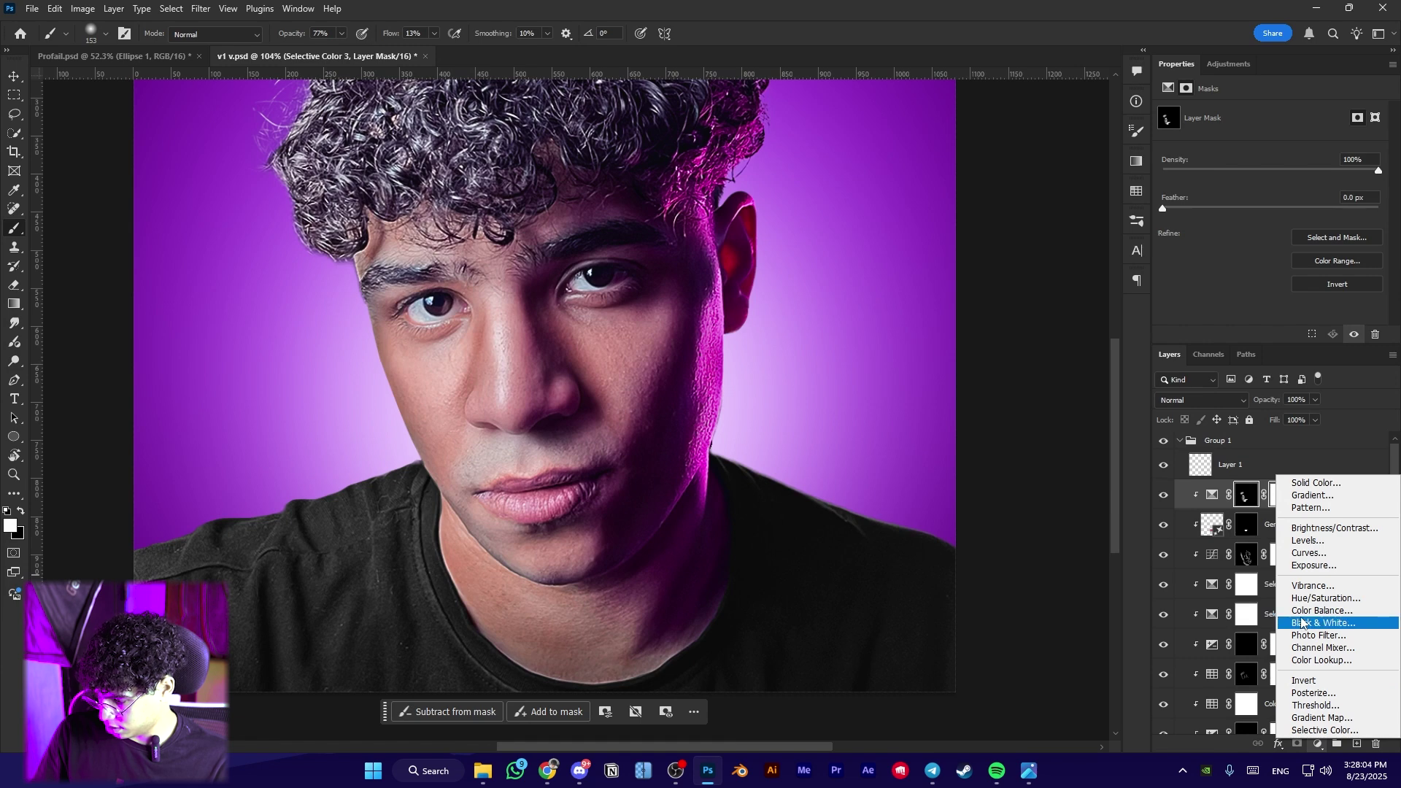
{"action": "left_click", "coordinate": [1306, 610]}
{"action": "left_click", "coordinate": [1205, 508], "text": "alt"}
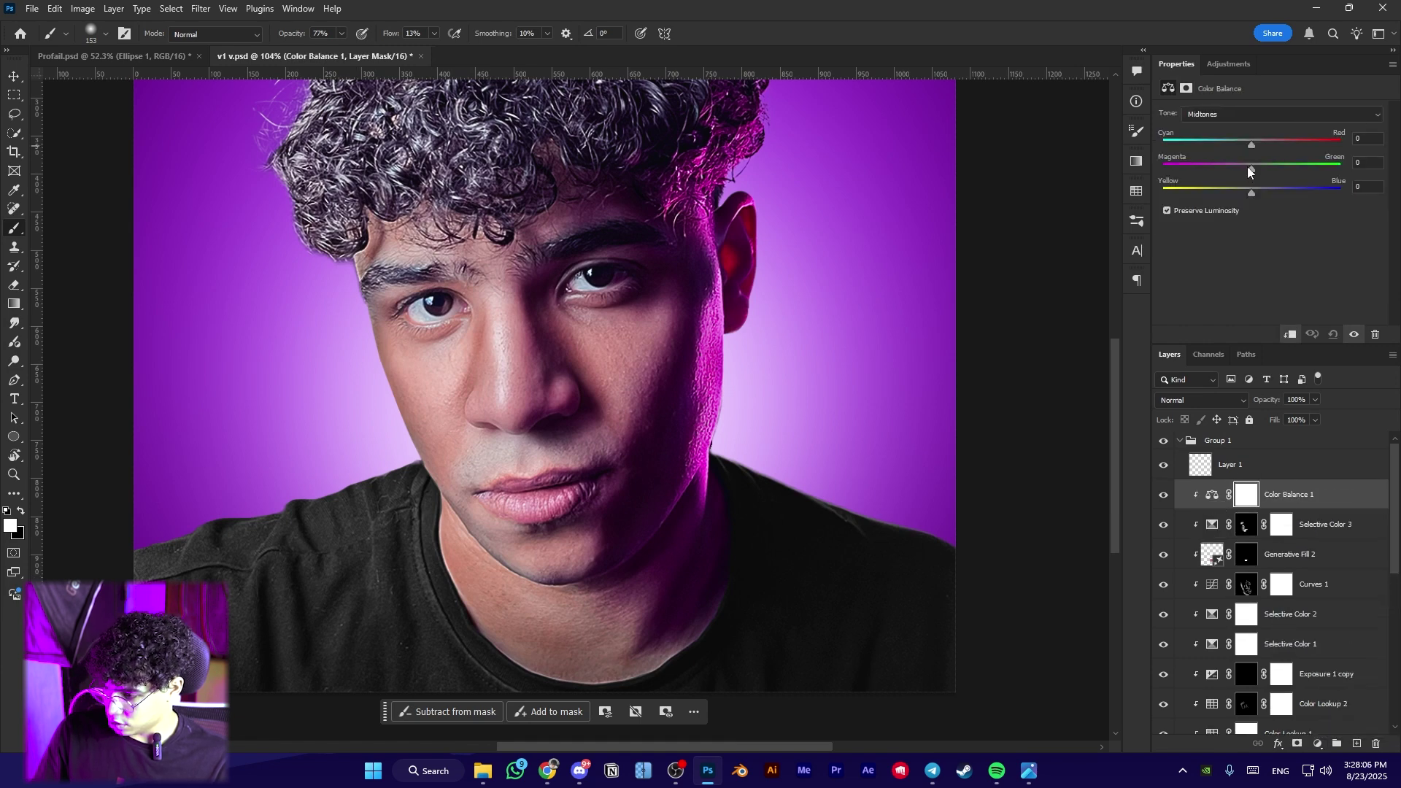
{"action": "left_click_drag", "start_coordinate": [1242, 171], "coordinate": [1257, 200]}
{"action": "scroll", "coordinate": [477, 307], "scroll_direction": "down", "scroll_amount": 6}
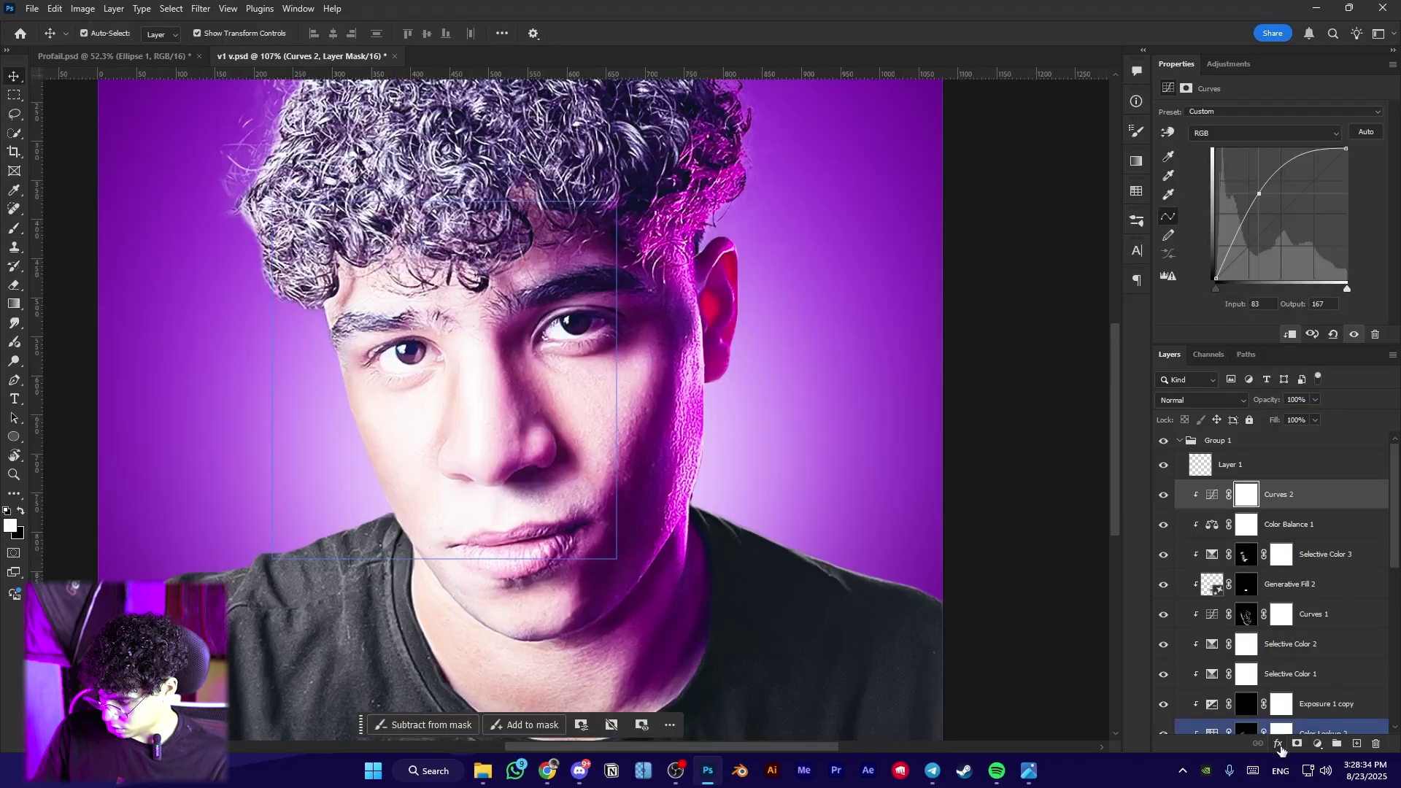
Invert the Curves 2 layer mask to black and set up a 22 px brush for painting highlights
{"action": "left_click", "coordinate": [1297, 744]}
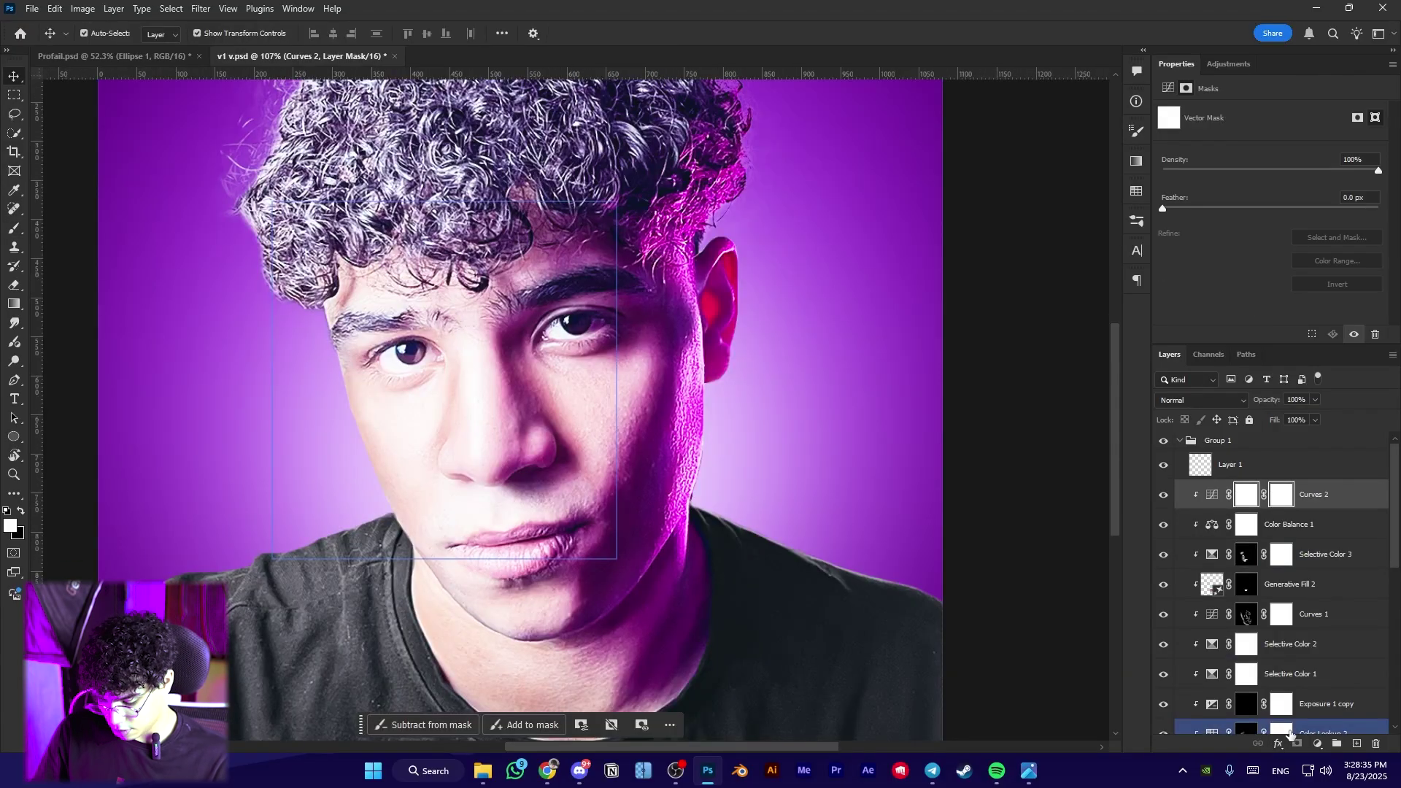
{"action": "key", "text": "ctrl+i"}
{"action": "key", "text": "b"}
{"action": "scroll", "coordinate": [474, 379], "scroll_direction": "up", "scroll_amount": 4}
{"action": "left_click_drag", "start_coordinate": [507, 377], "coordinate": [457, 376]}
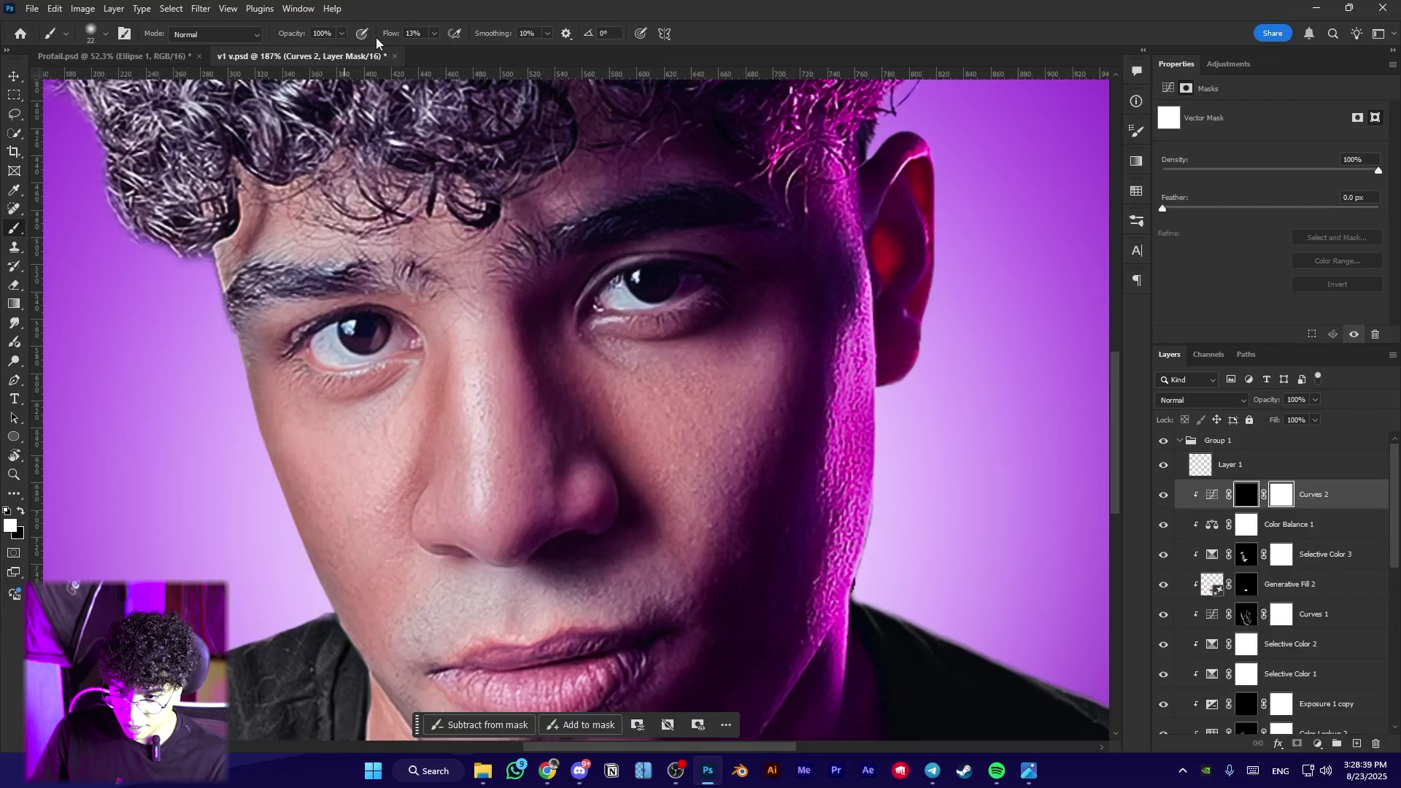
Paint white at 1% flow on the Curves 2 mask down the nose bridge and over the lit nostril
{"action": "scroll", "coordinate": [472, 338], "scroll_direction": "up", "scroll_amount": 3}
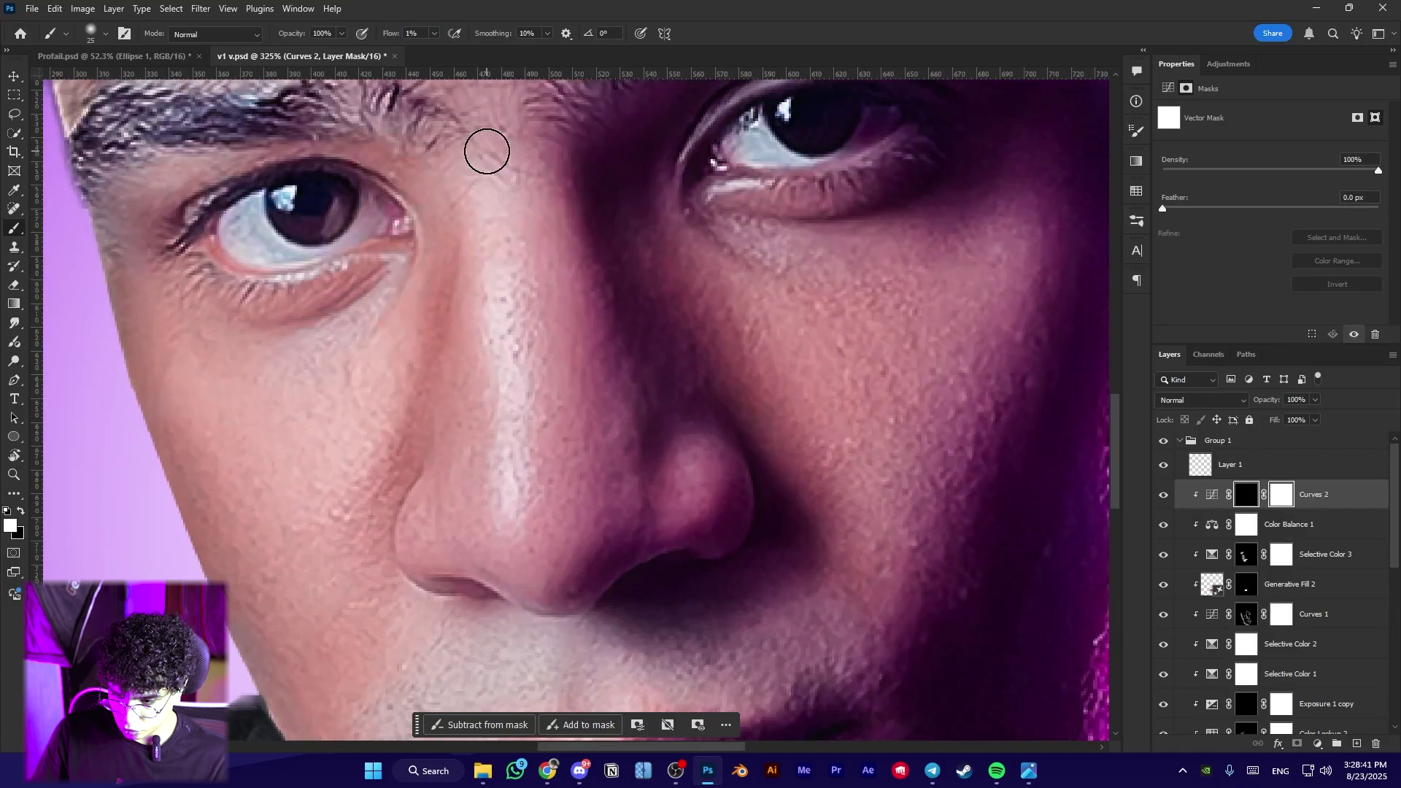
{"action": "left_click_drag", "start_coordinate": [549, 429], "coordinate": [539, 604]}
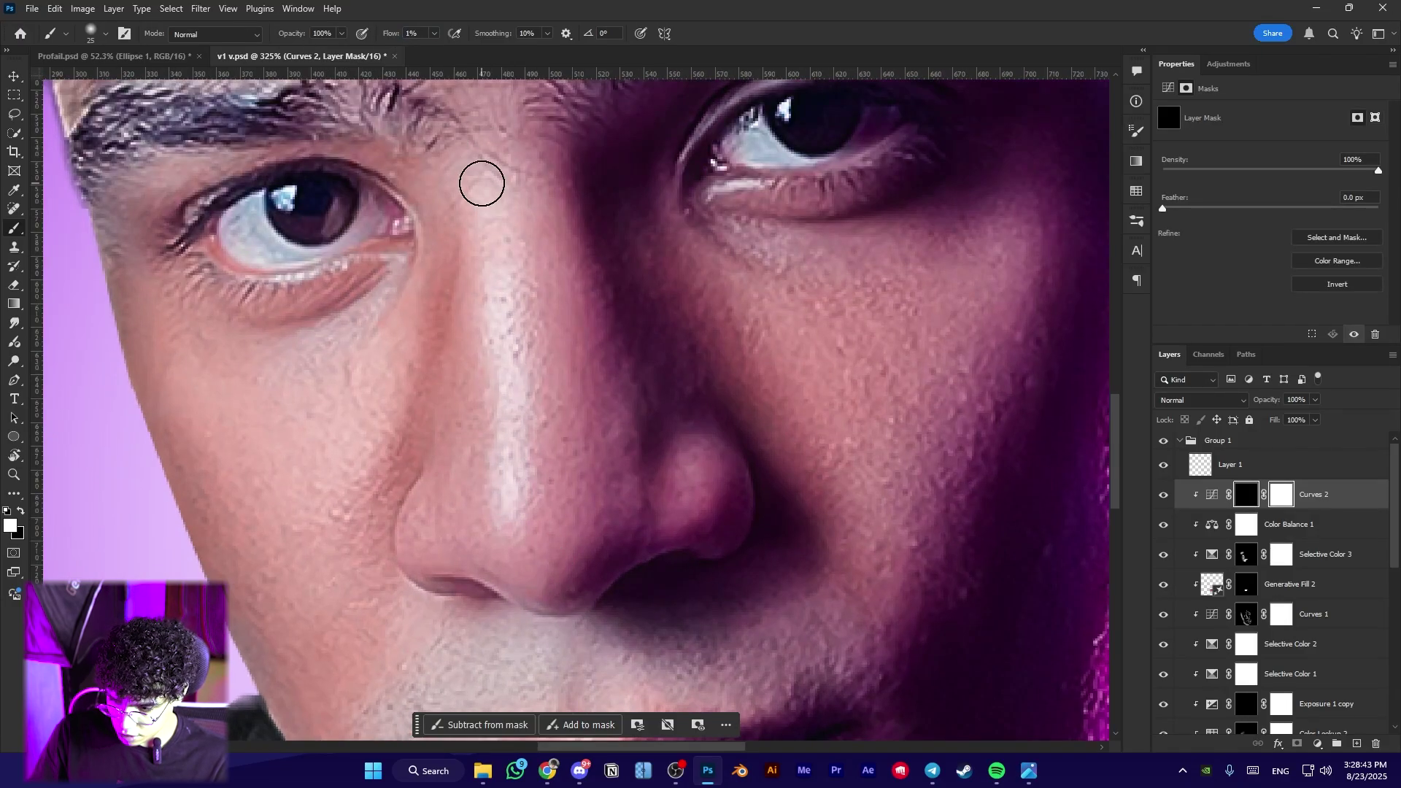
{"action": "scroll", "coordinate": [520, 379], "scroll_direction": "up", "scroll_amount": 2}
{"action": "left_click_drag", "start_coordinate": [396, 619], "coordinate": [408, 619]}
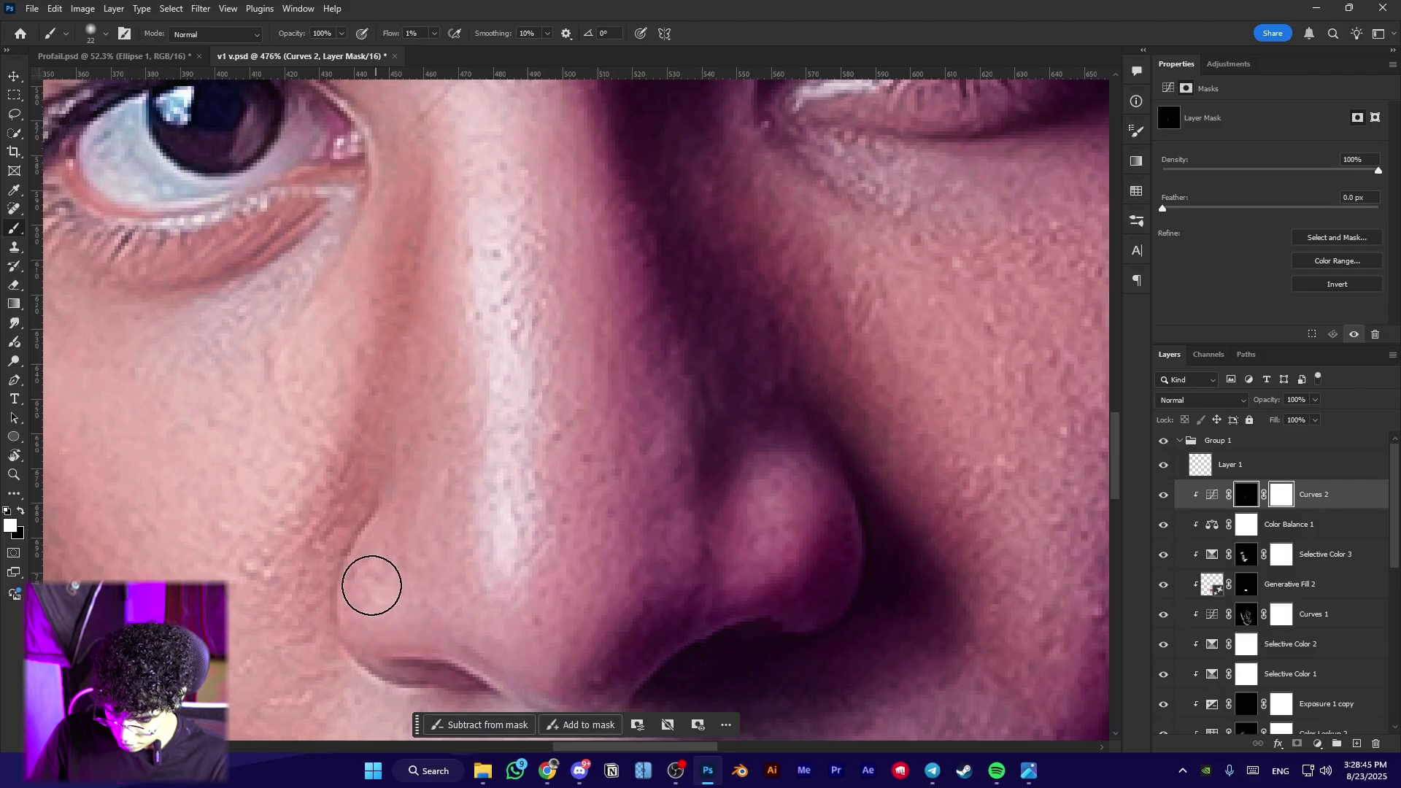
{"action": "scroll", "coordinate": [366, 573], "scroll_direction": "up", "scroll_amount": 2}
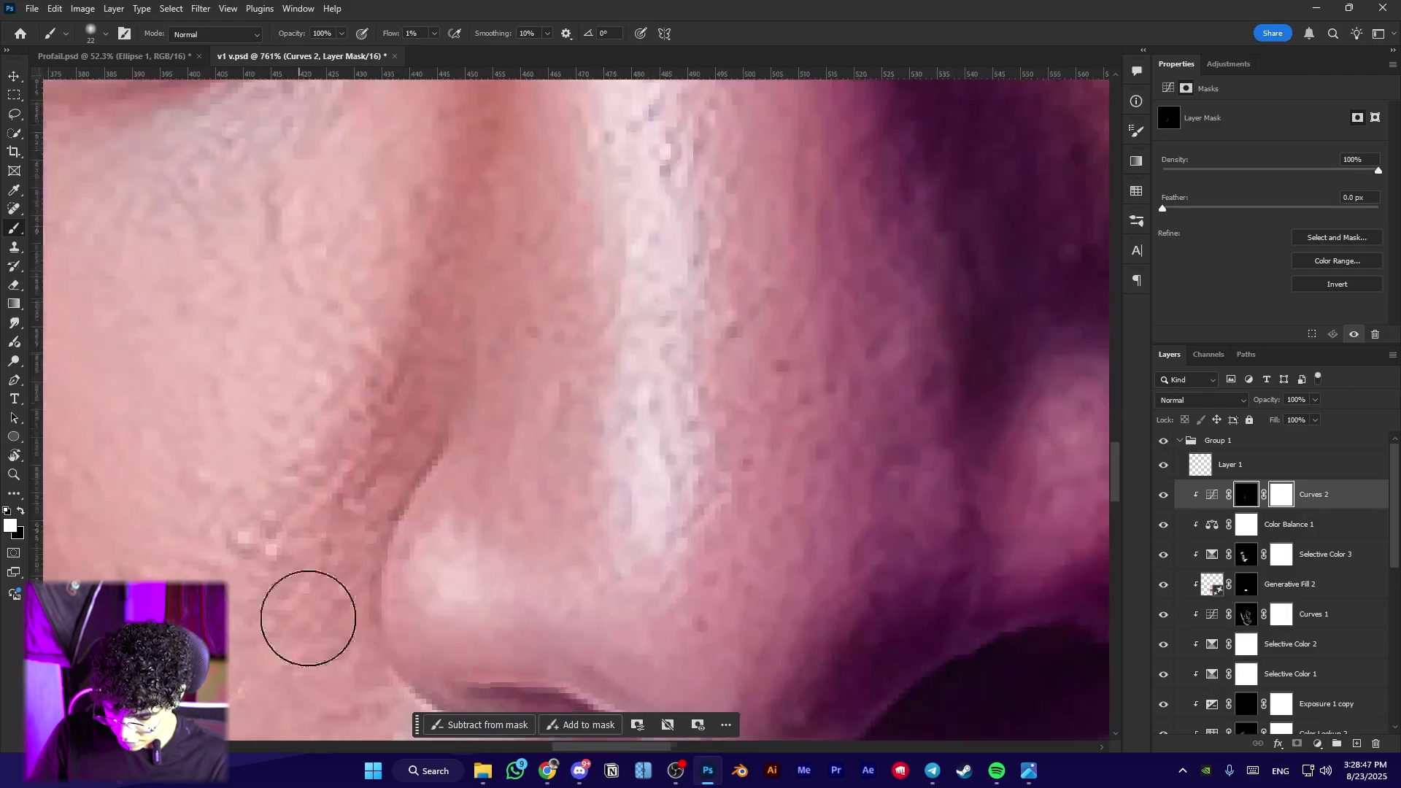
Refine the Curves 2 mask around the nose's shadowed side and far nostril with white and black strokes of a 34 px brush
{"action": "mouse_move", "coordinate": [644, 416]}
{"action": "left_mouse_down"}
{"action": "mouse_move", "coordinate": [607, 348]}
{"action": "mouse_move", "coordinate": [569, 450]}
{"action": "mouse_move", "coordinate": [590, 469]}
{"action": "mouse_move", "coordinate": [570, 473]}
{"action": "mouse_move", "coordinate": [613, 352]}
{"action": "mouse_move", "coordinate": [574, 415]}
{"action": "mouse_move", "coordinate": [627, 356]}
{"action": "mouse_move", "coordinate": [571, 454]}
{"action": "mouse_move", "coordinate": [422, 170]}
{"action": "left_mouse_up"}
{"action": "scroll", "coordinate": [441, 278], "scroll_direction": "down", "scroll_amount": 2}
{"action": "left_click_drag", "start_coordinate": [394, 382], "coordinate": [413, 384]}
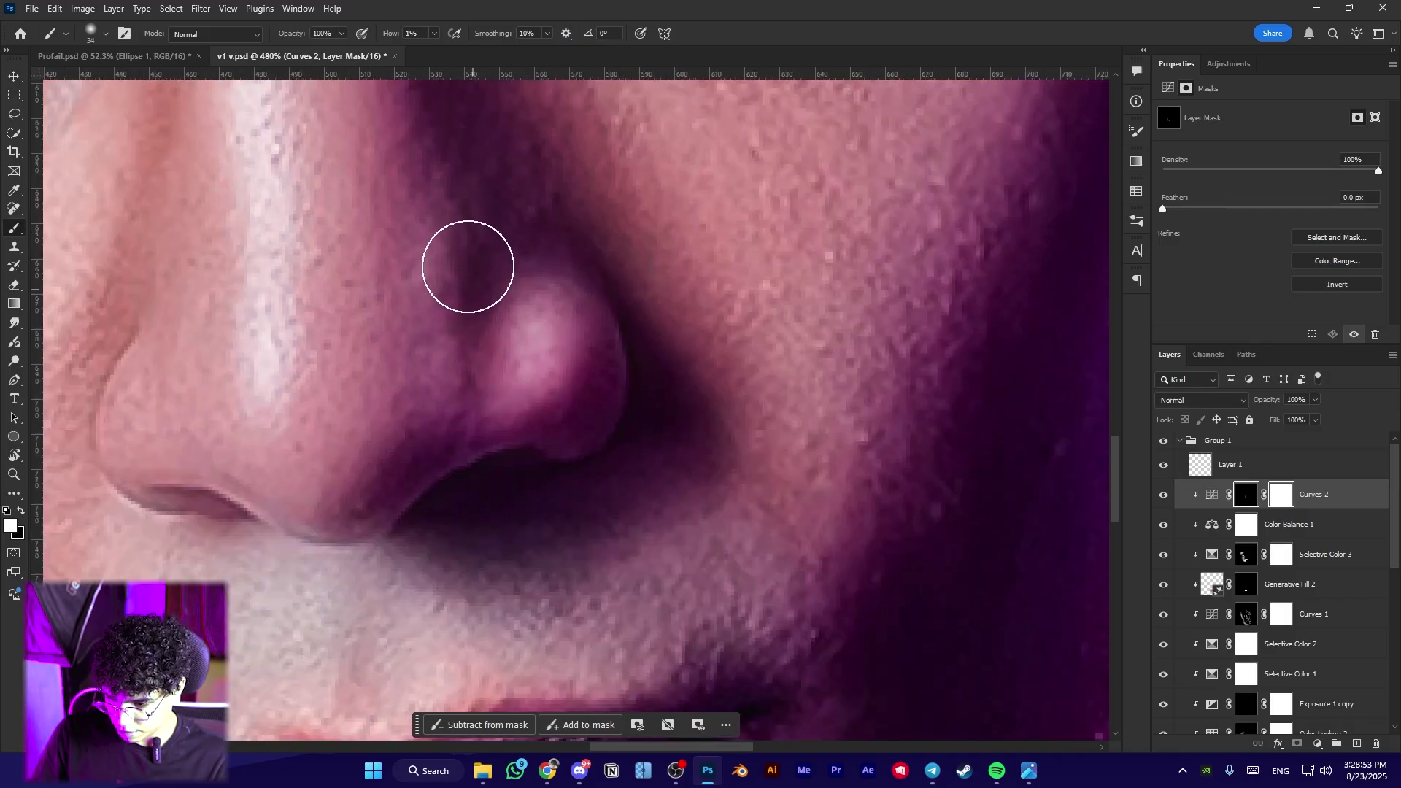
{"action": "mouse_move", "coordinate": [468, 266]}
{"action": "left_mouse_down"}
{"action": "mouse_move", "coordinate": [416, 316]}
{"action": "mouse_move", "coordinate": [429, 360]}
{"action": "mouse_move", "coordinate": [440, 256]}
{"action": "left_mouse_up"}
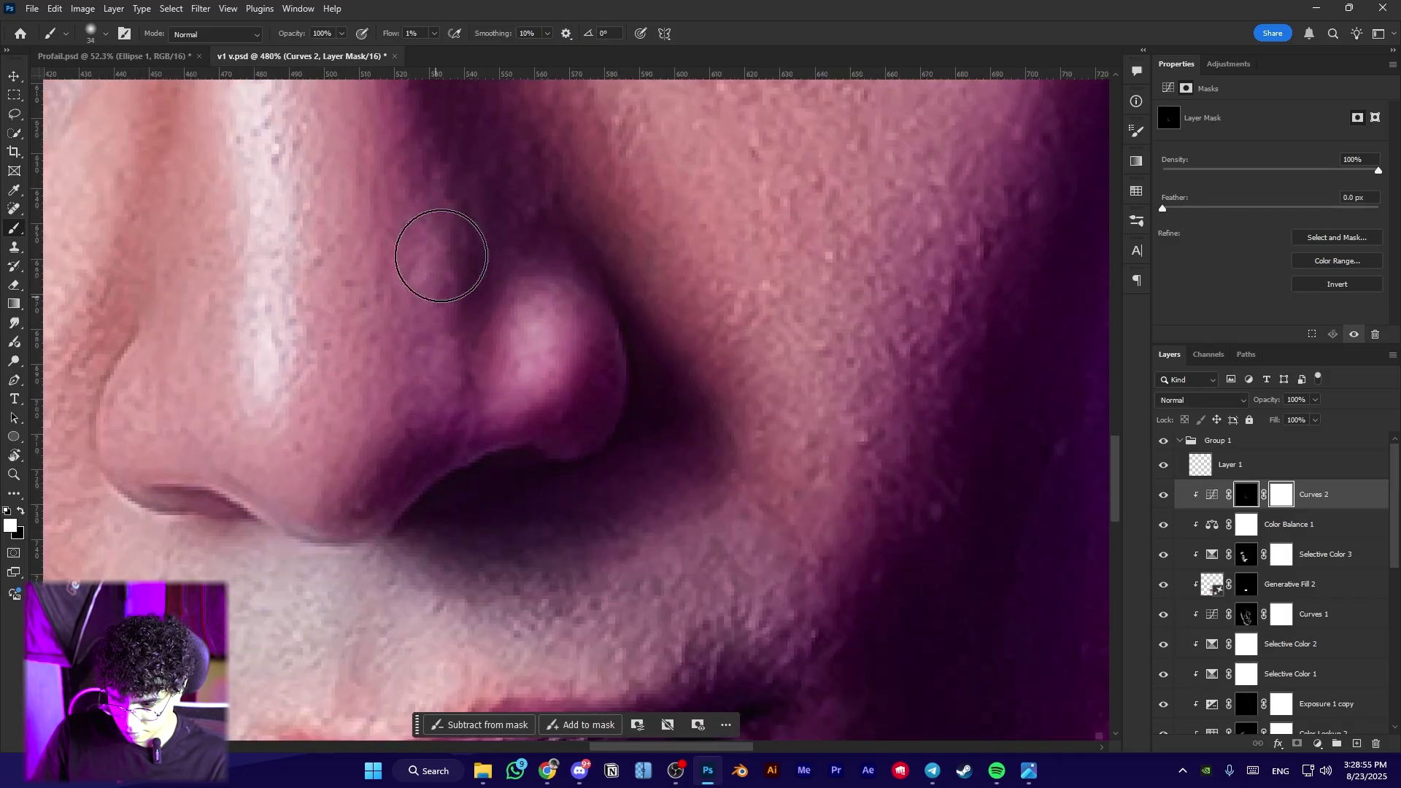
{"action": "key", "text": "x"}
{"action": "mouse_move", "coordinate": [412, 438]}
{"action": "left_mouse_down"}
{"action": "mouse_move", "coordinate": [441, 456]}
{"action": "mouse_move", "coordinate": [438, 510]}
{"action": "left_mouse_up"}
{"action": "left_click_drag", "start_coordinate": [391, 265], "coordinate": [482, 547]}
{"action": "left_click_drag", "start_coordinate": [359, 598], "coordinate": [397, 456]}
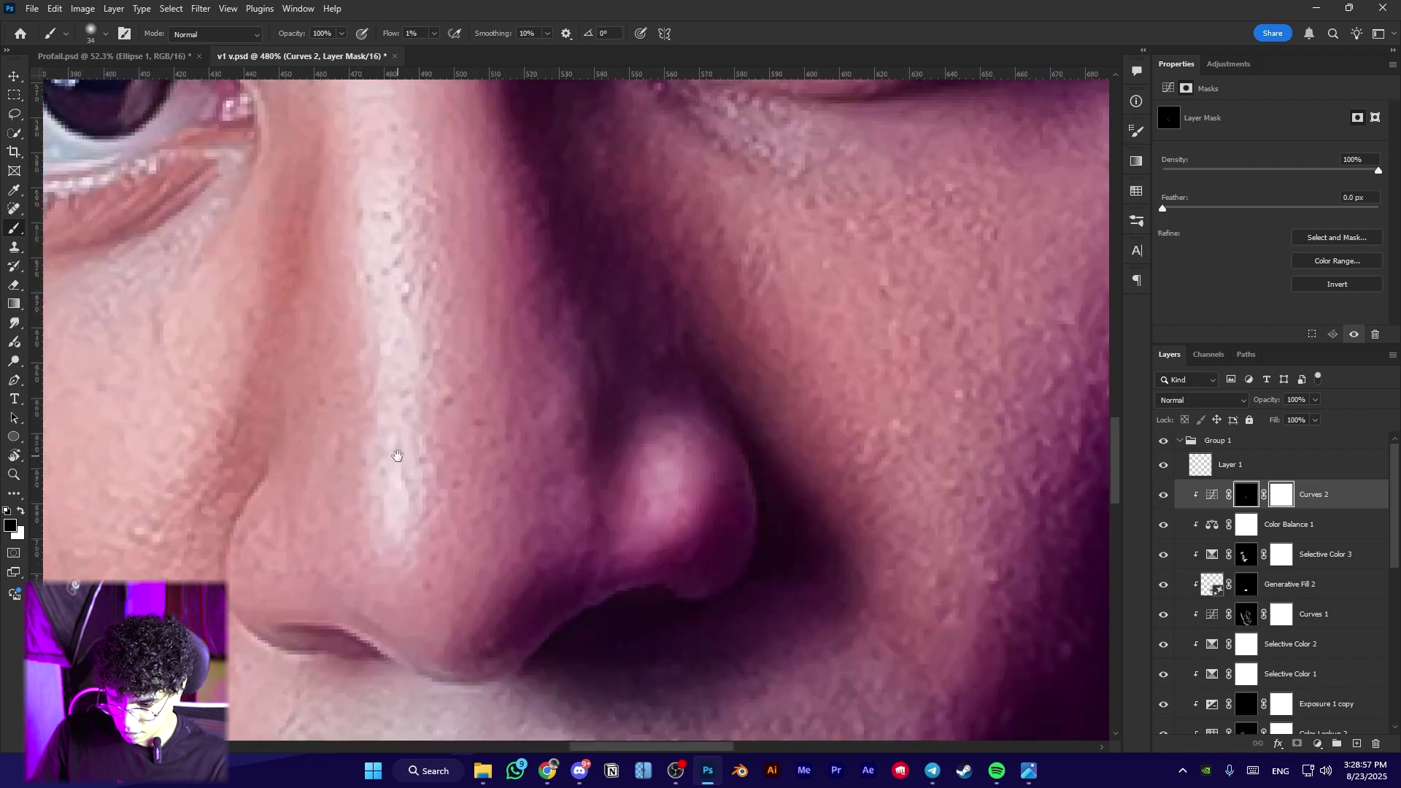
Paint white with a 30 px brush over the lit nostril and nose bridge on the Curves 2 mask, undoing the last stroke
{"action": "key", "text": "x"}
{"action": "left_click_drag", "start_coordinate": [293, 550], "coordinate": [283, 552]}
{"action": "left_click_drag", "start_coordinate": [271, 561], "coordinate": [364, 542]}
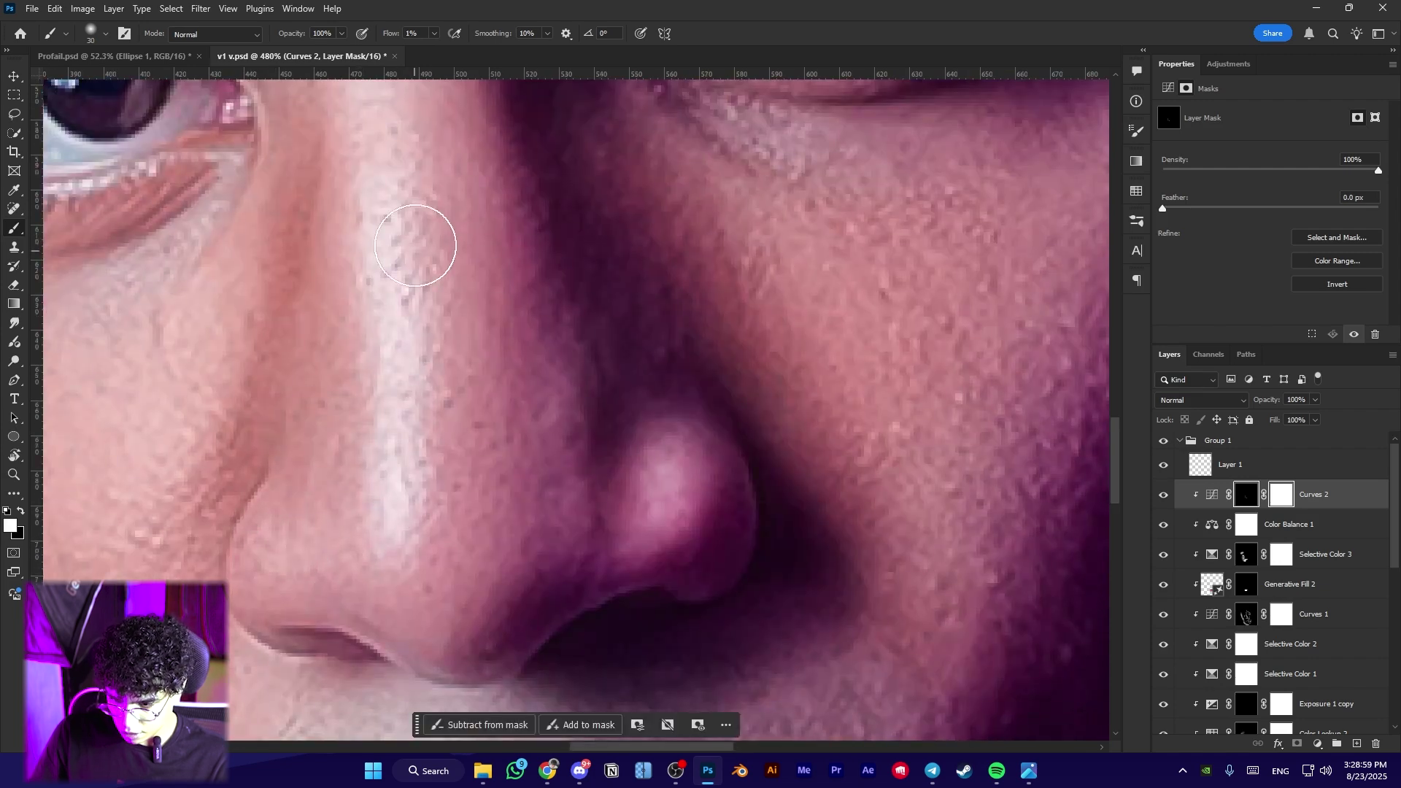
{"action": "key", "text": "ctrl+z"}
{"action": "left_click_drag", "start_coordinate": [421, 472], "coordinate": [445, 624]}
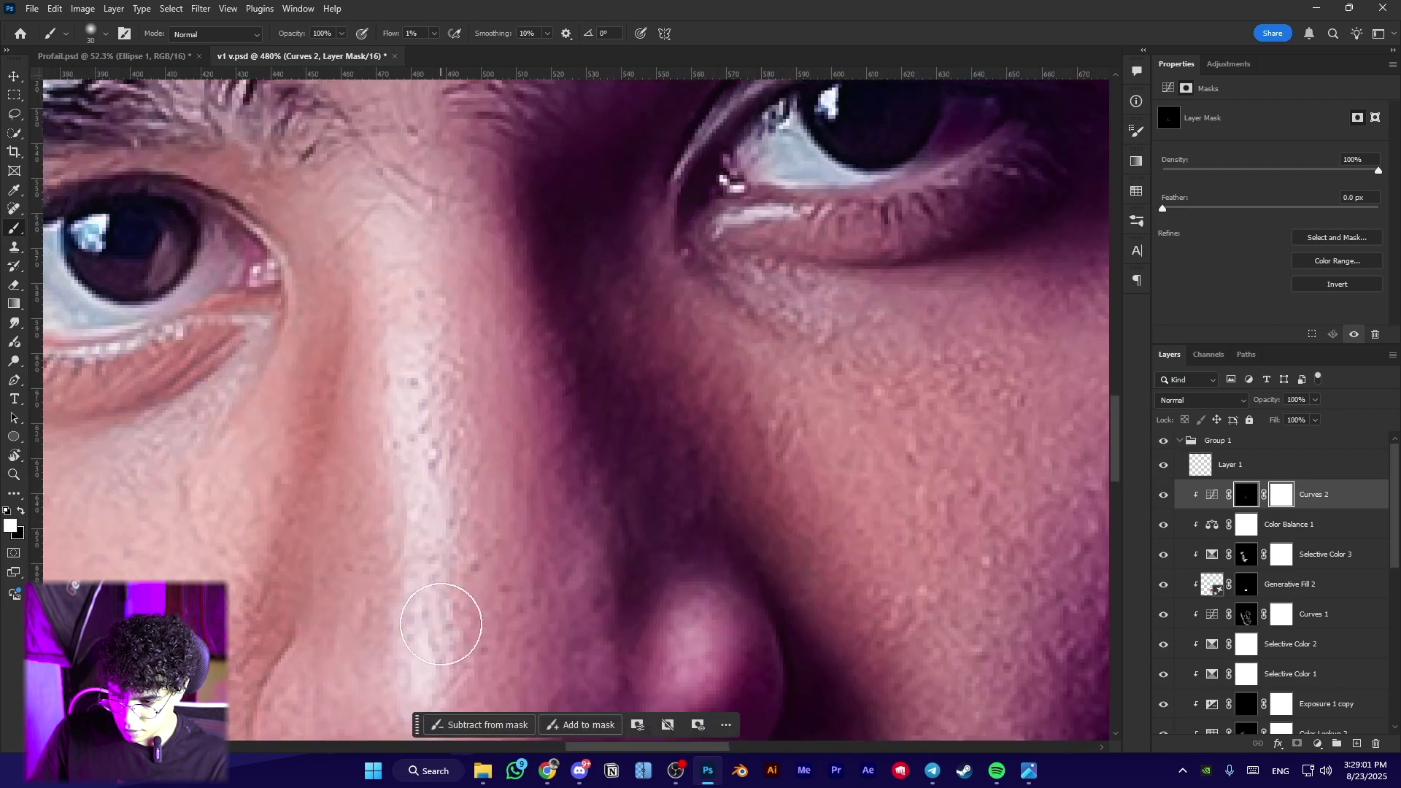
{"action": "scroll", "coordinate": [417, 240], "scroll_direction": "down", "scroll_amount": 3}
{"action": "scroll", "coordinate": [416, 241], "scroll_direction": "down", "scroll_amount": 1}
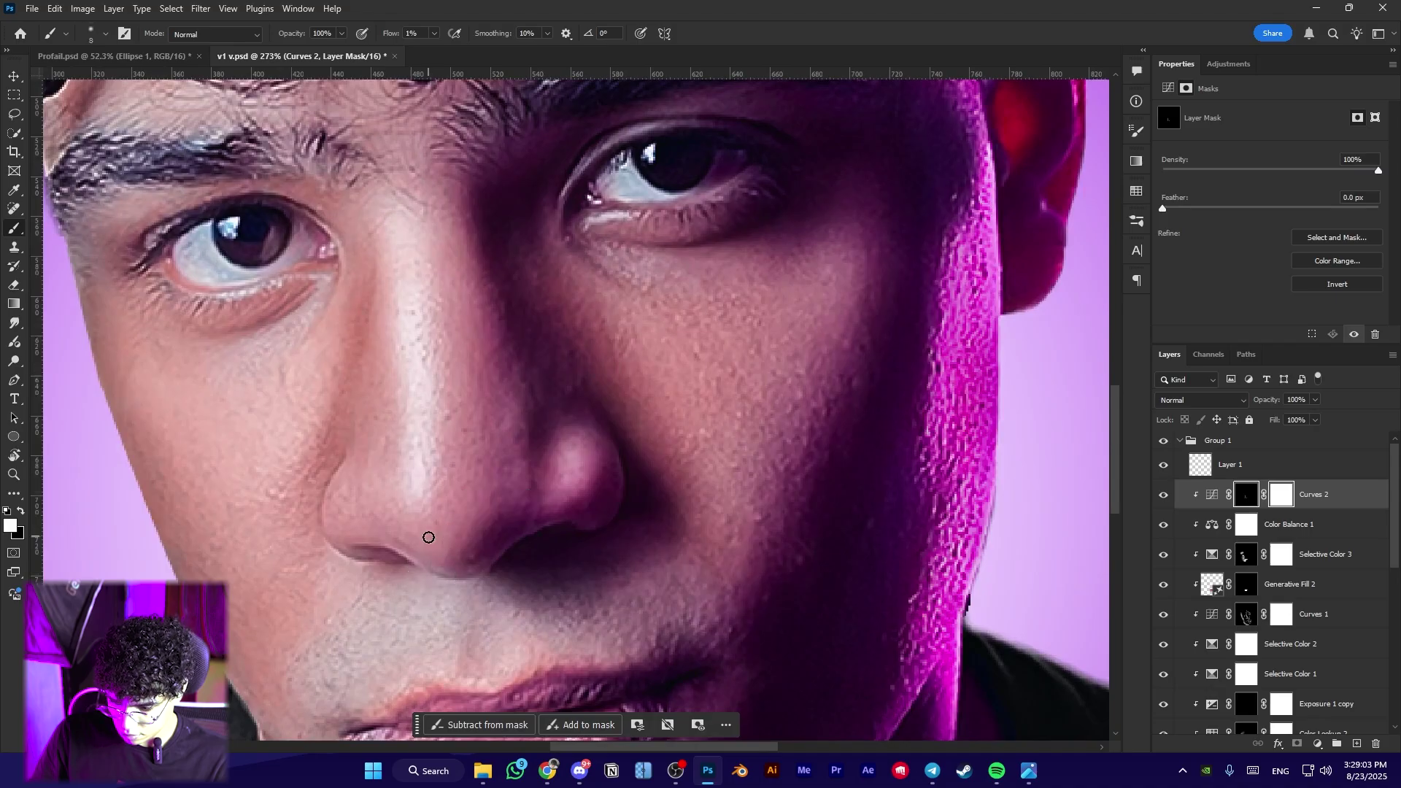
Try to brighten the lit cheek with white strokes on the Curves 2 mask at 44% opacity and at a reduced 27% opacity
{"action": "scroll", "coordinate": [429, 538], "scroll_direction": "up", "scroll_amount": 3}
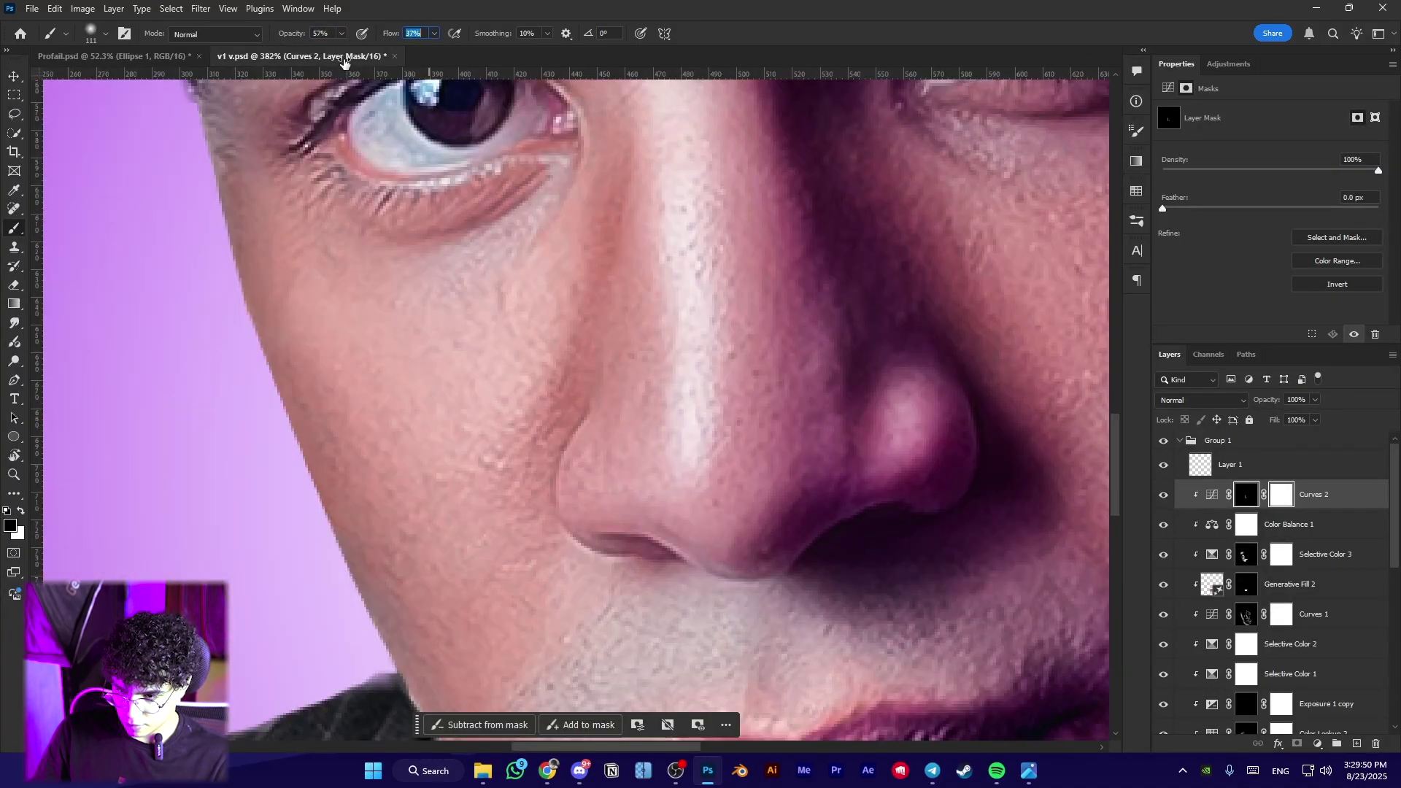
{"action": "left_click_drag", "start_coordinate": [283, 40], "coordinate": [279, 40]}
{"action": "left_click_drag", "start_coordinate": [338, 304], "coordinate": [217, 305]}
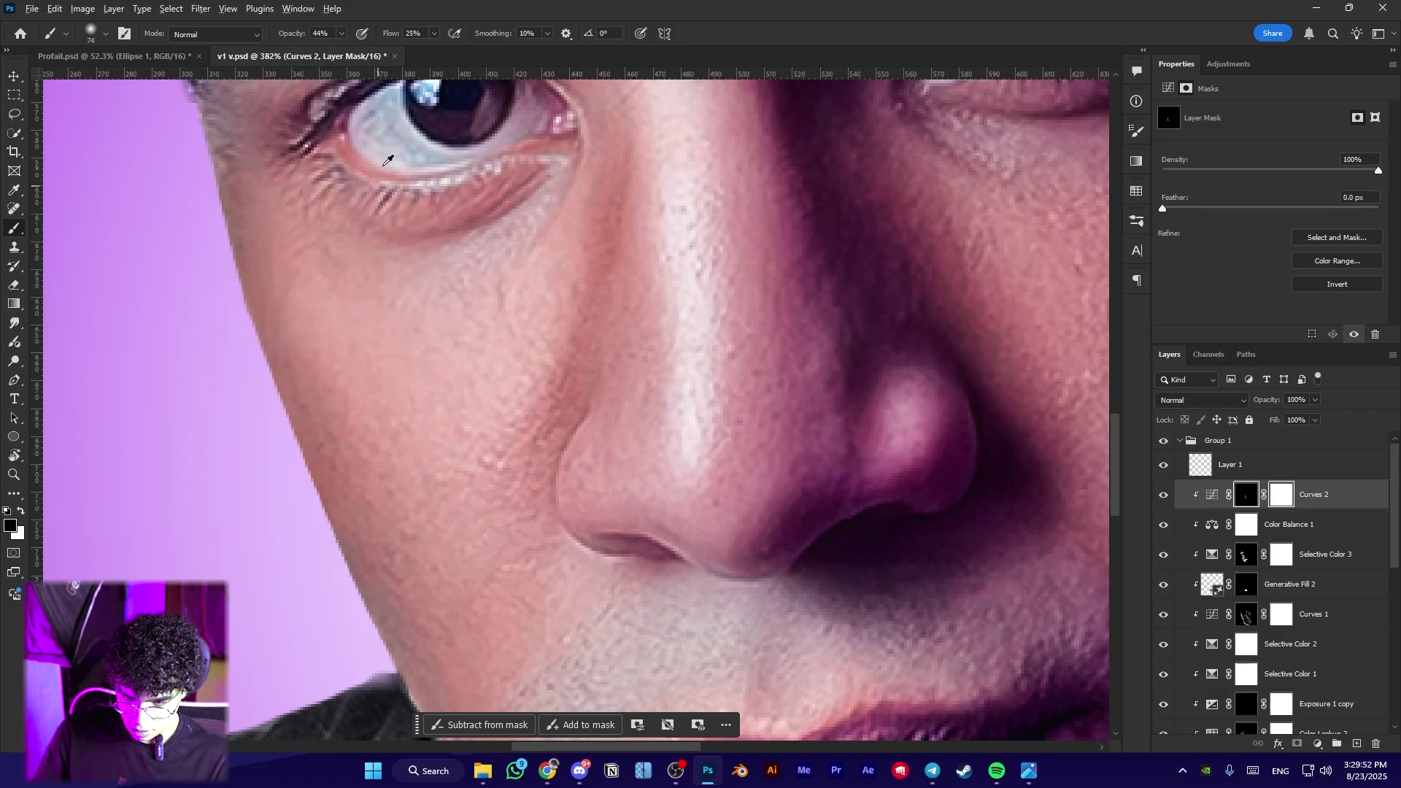
{"action": "key", "text": "x"}
{"action": "left_click_drag", "start_coordinate": [378, 322], "coordinate": [313, 322]}
{"action": "left_click_drag", "start_coordinate": [312, 250], "coordinate": [389, 365]}
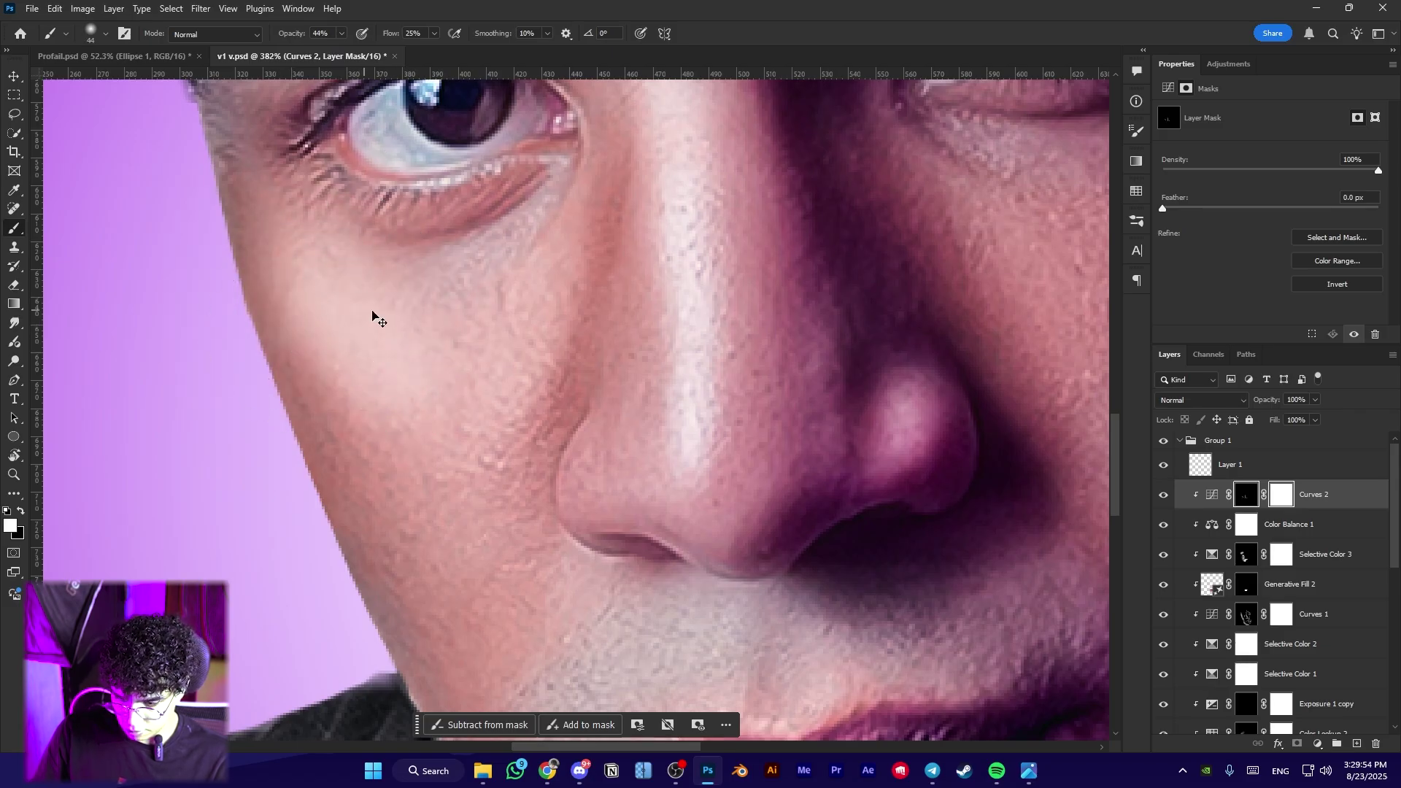
{"action": "key", "text": "ctrl+z"}
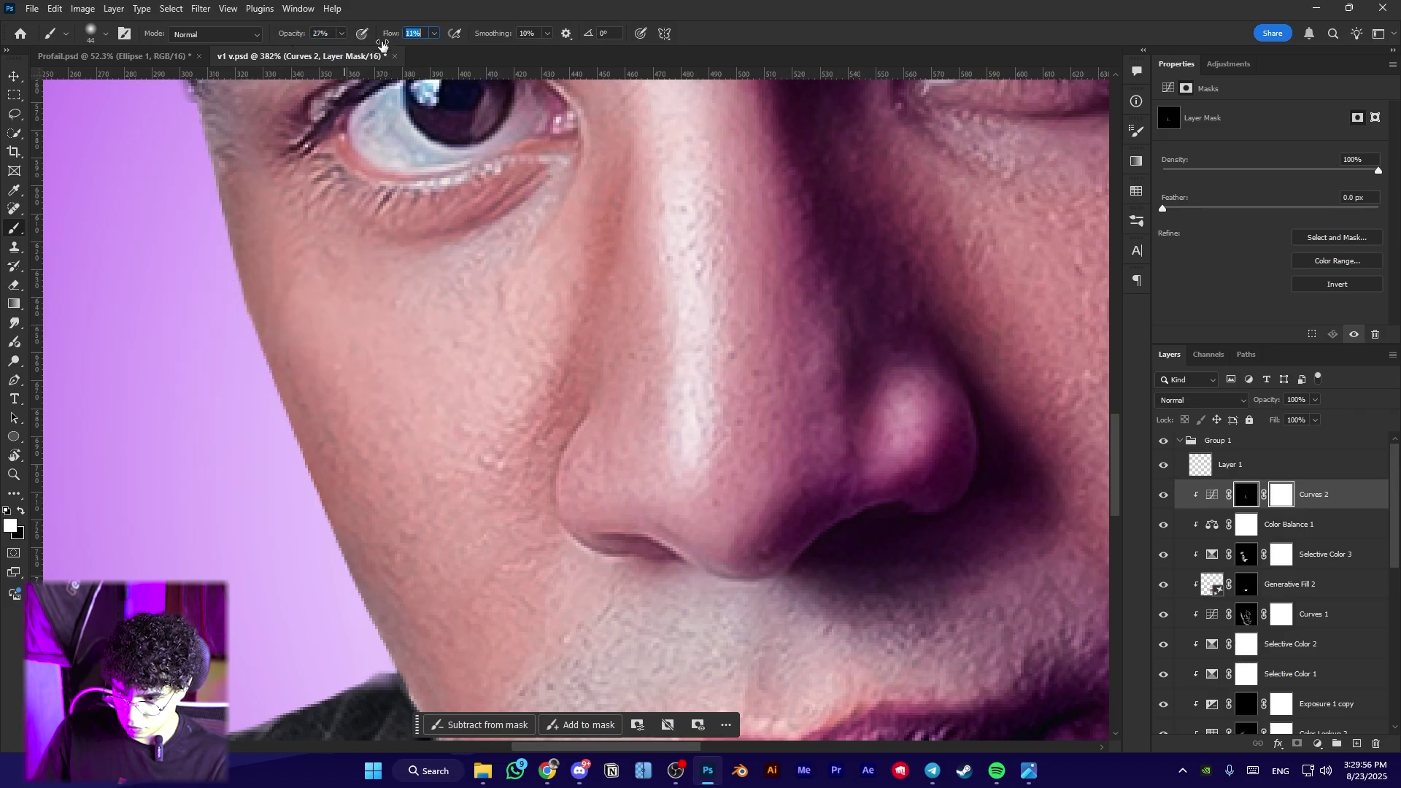
{"action": "left_click_drag", "start_coordinate": [304, 319], "coordinate": [281, 319]}
{"action": "mouse_move", "coordinate": [312, 250]}
{"action": "left_mouse_down"}
{"action": "mouse_move", "coordinate": [399, 378]}
{"action": "mouse_move", "coordinate": [349, 294]}
{"action": "left_mouse_up"}
{"action": "key", "text": "ctrl+z"}
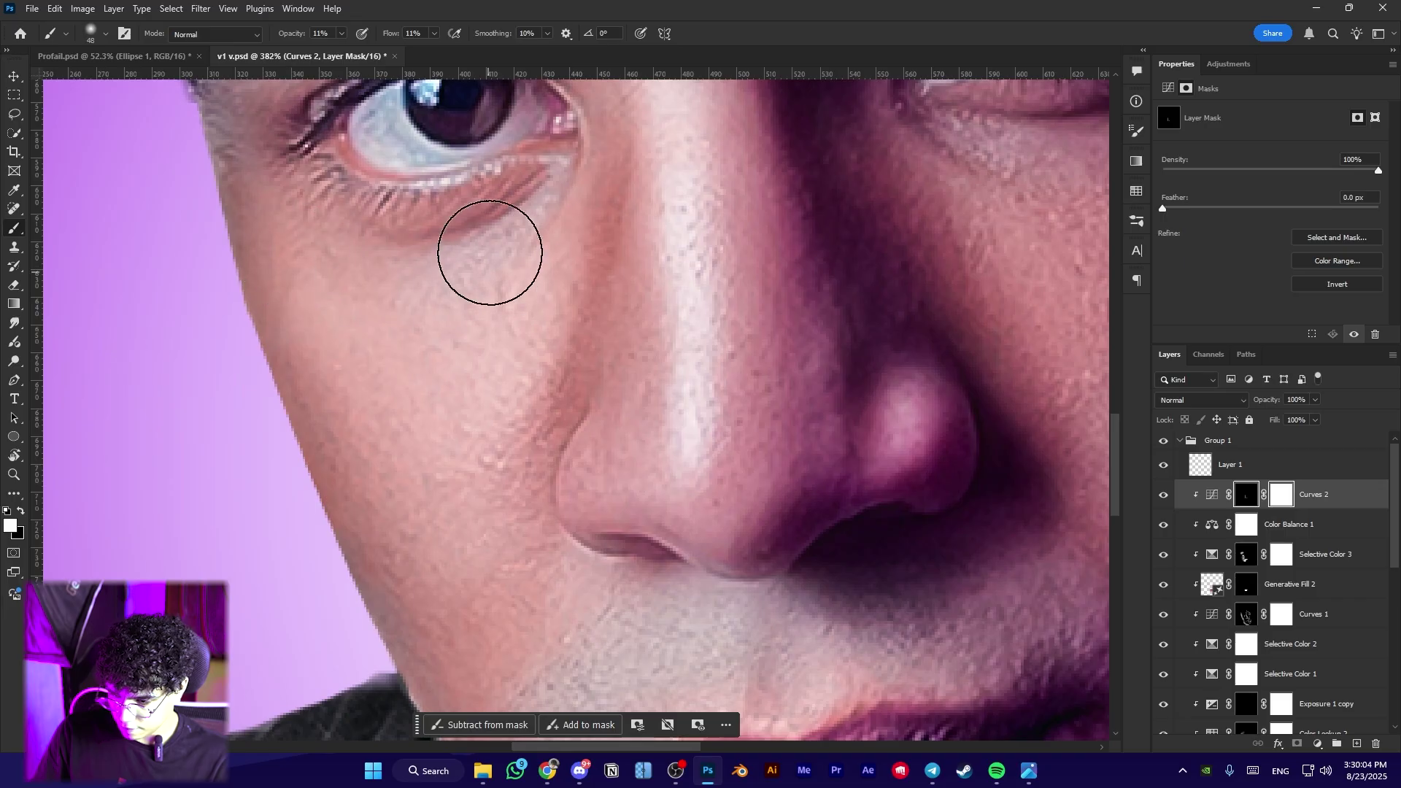
Brighten the lit eye's lower eyelid on the Curves 2 mask with a small white brush at 13% opacity and 11% flow
{"action": "scroll", "coordinate": [525, 222], "scroll_direction": "up", "scroll_amount": 2}
{"action": "left_click_drag", "start_coordinate": [525, 222], "coordinate": [486, 229]}
{"action": "right_click", "coordinate": [552, 192]}
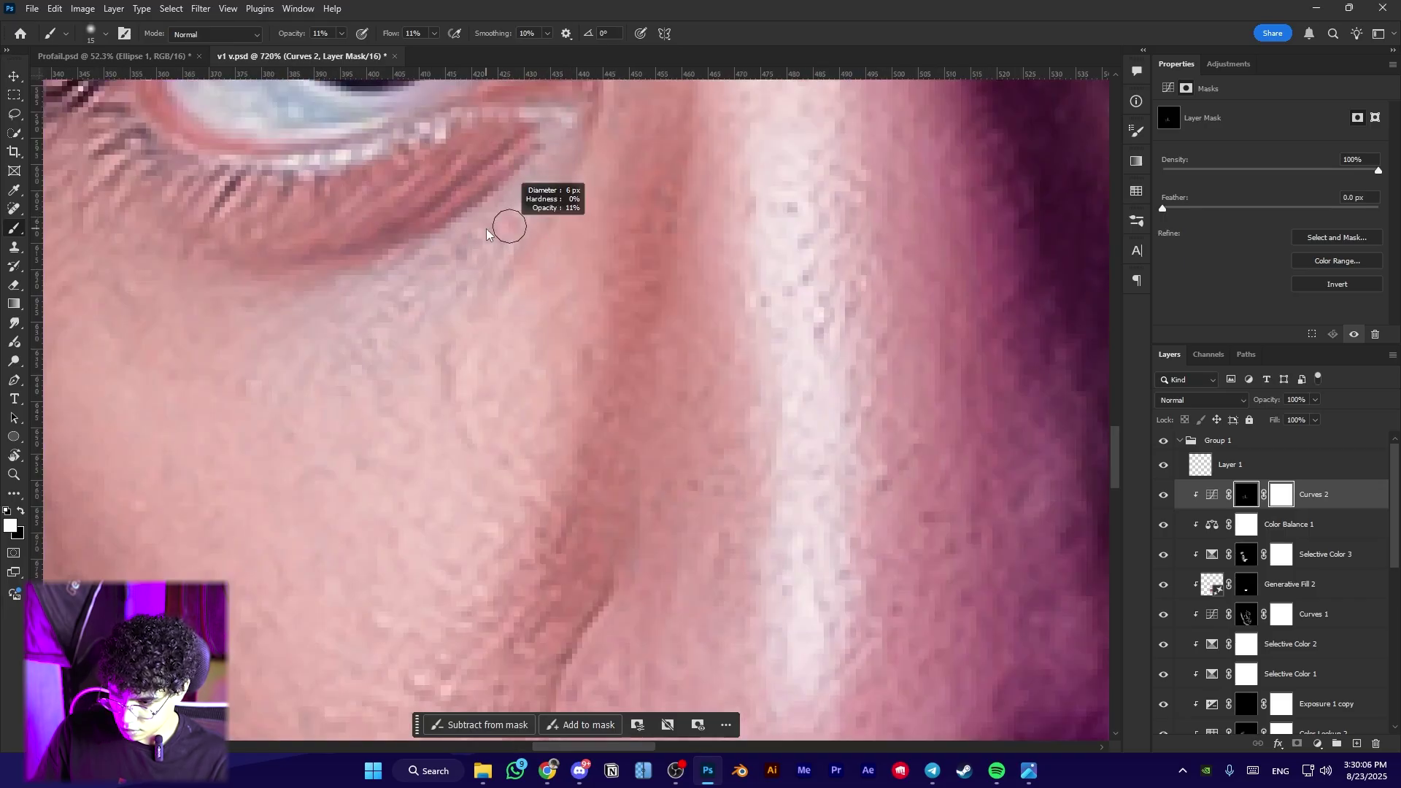
{"action": "scroll", "coordinate": [443, 266], "scroll_direction": "down", "scroll_amount": 3}
{"action": "scroll", "coordinate": [354, 223], "scroll_direction": "up", "scroll_amount": 4}
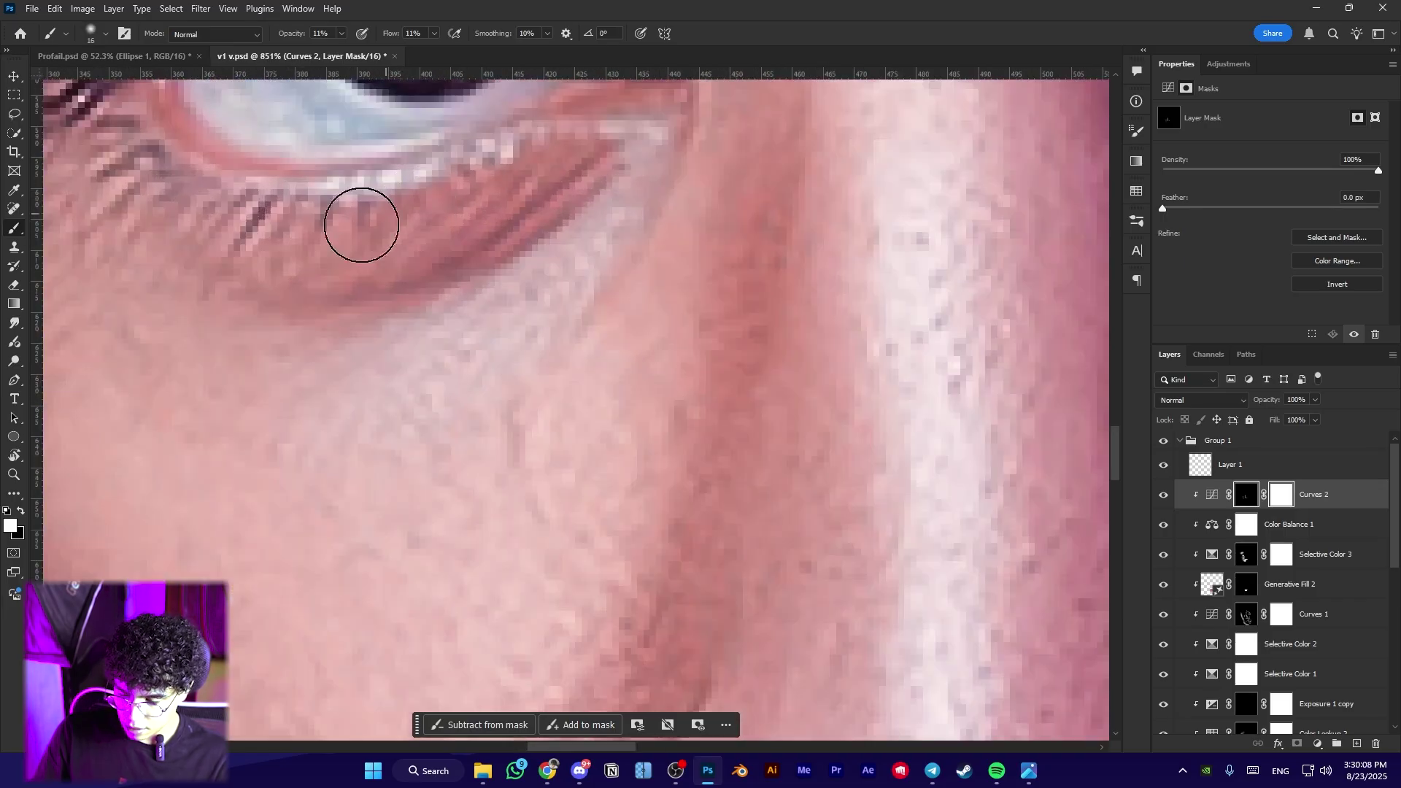
{"action": "left_click_drag", "start_coordinate": [343, 255], "coordinate": [422, 535]}
{"action": "left_click_drag", "start_coordinate": [422, 292], "coordinate": [412, 263]}
{"action": "left_click_drag", "start_coordinate": [282, 35], "coordinate": [283, 35]}
{"action": "left_click_drag", "start_coordinate": [616, 447], "coordinate": [610, 447]}
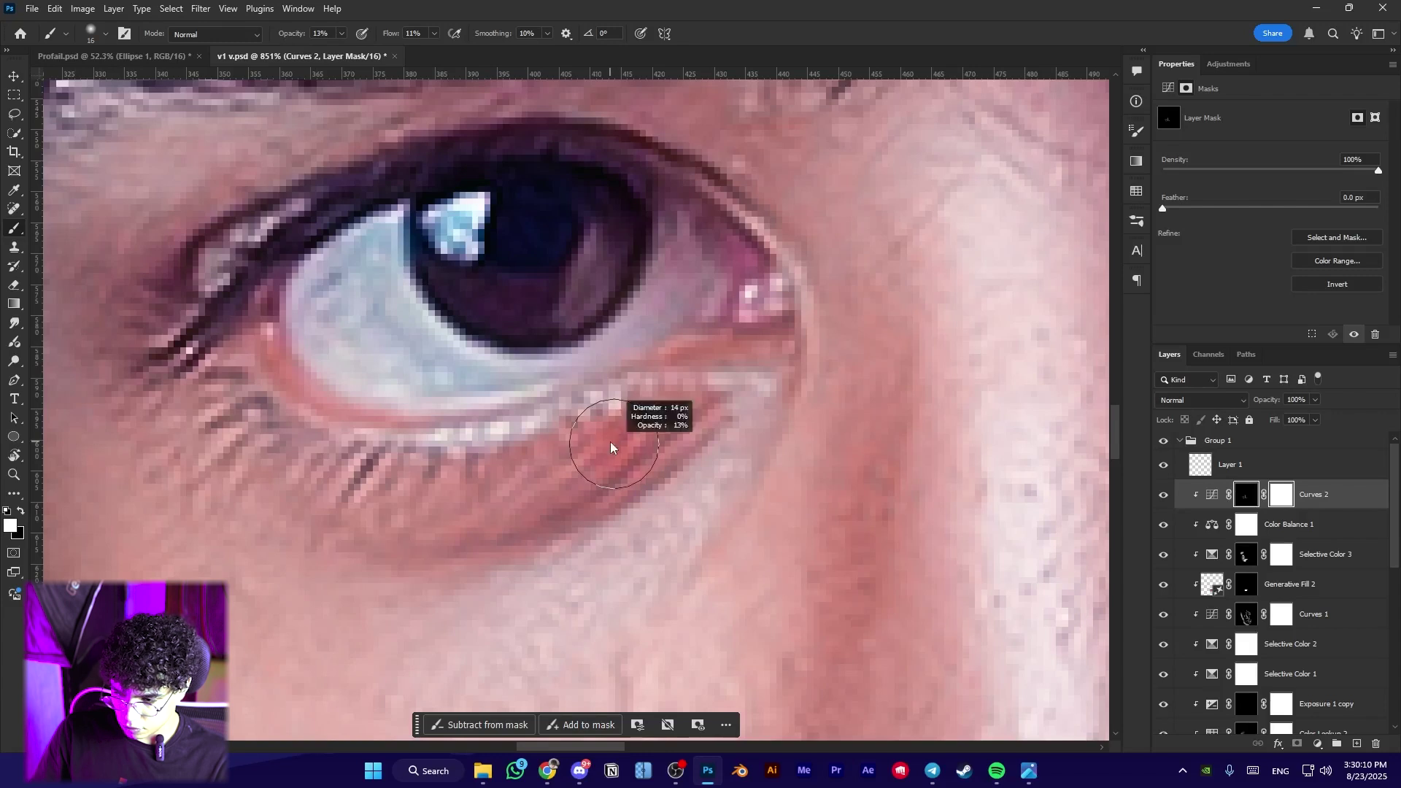
{"action": "right_click", "coordinate": [373, 463], "text": "alt"}
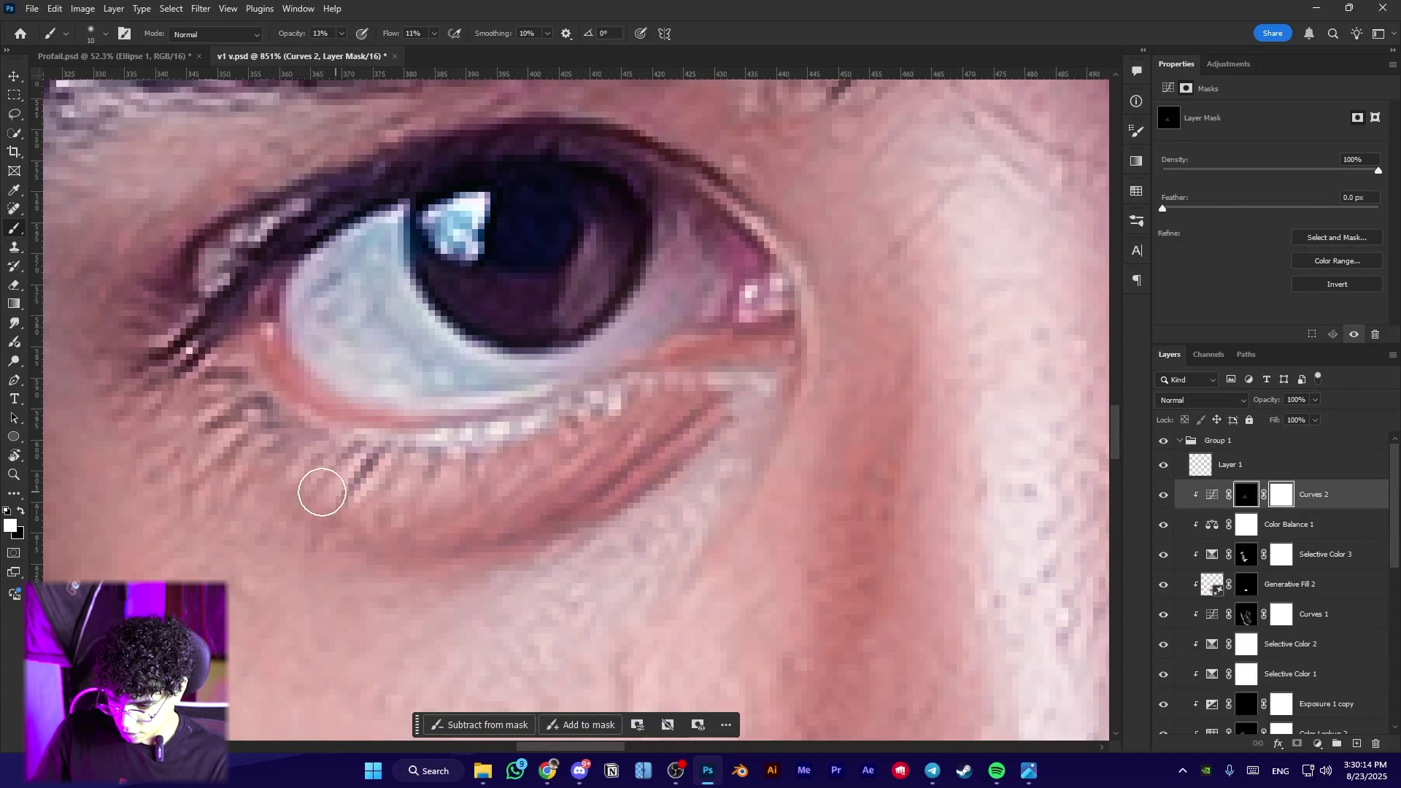
{"action": "scroll", "coordinate": [322, 492], "scroll_direction": "down", "scroll_amount": 3}
{"action": "scroll", "coordinate": [159, 290], "scroll_direction": "up", "scroll_amount": 3}
{"action": "scroll", "coordinate": [268, 250], "scroll_direction": "down", "scroll_amount": 3}
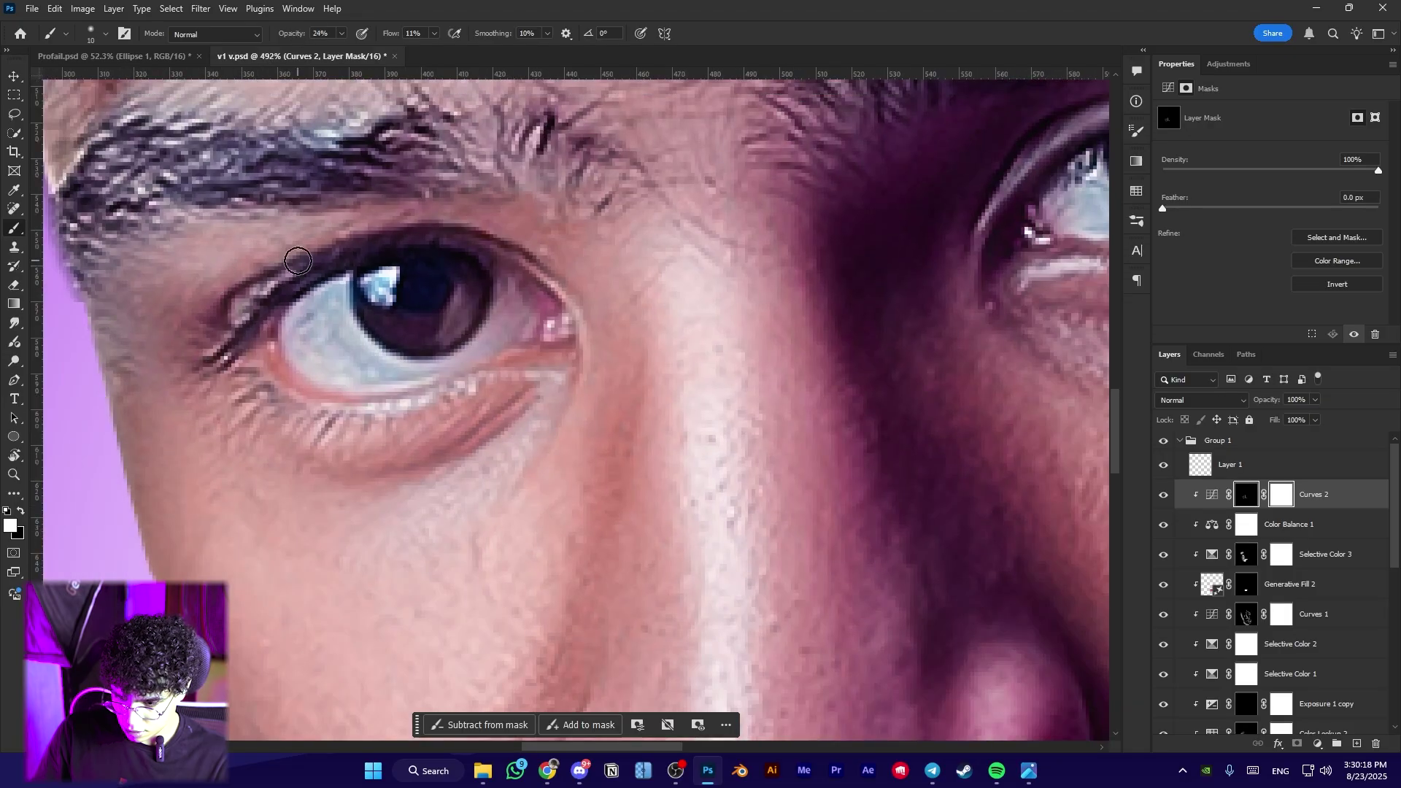
Paint white over the lit eye's iris on the Curves 2 mask with a 6 px brush at 39% opacity and 27% flow
{"action": "scroll", "coordinate": [298, 261], "scroll_direction": "up", "scroll_amount": 3}
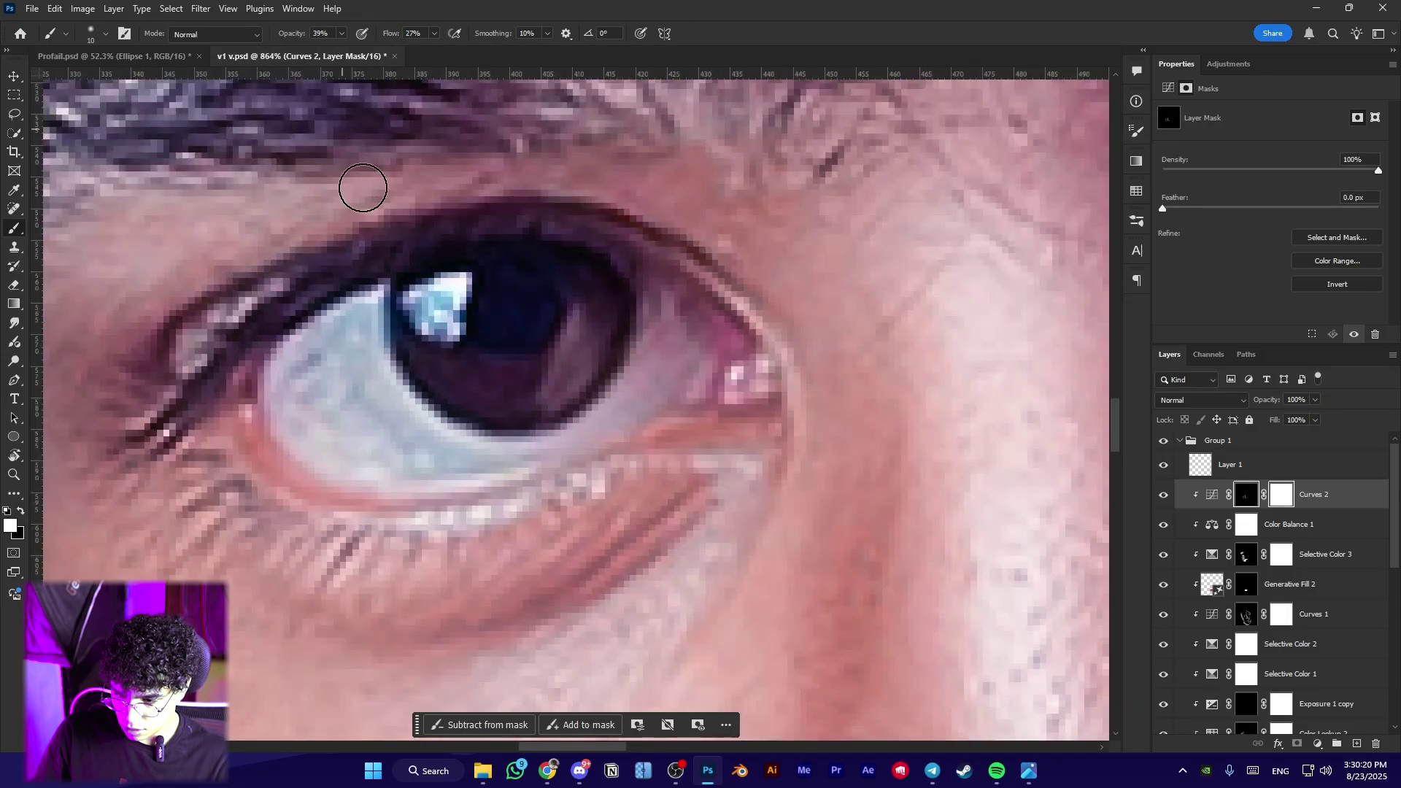
{"action": "scroll", "coordinate": [401, 436], "scroll_direction": "up", "scroll_amount": 4}
{"action": "mouse_move", "coordinate": [560, 464]}
{"action": "left_mouse_down"}
{"action": "mouse_move", "coordinate": [534, 447]}
{"action": "mouse_move", "coordinate": [631, 413]}
{"action": "left_mouse_up"}
{"action": "key", "text": "bracketleft"}
{"action": "key", "text": "bracketleft"}
{"action": "key", "text": "bracketleft"}
{"action": "key", "text": "bracketleft"}
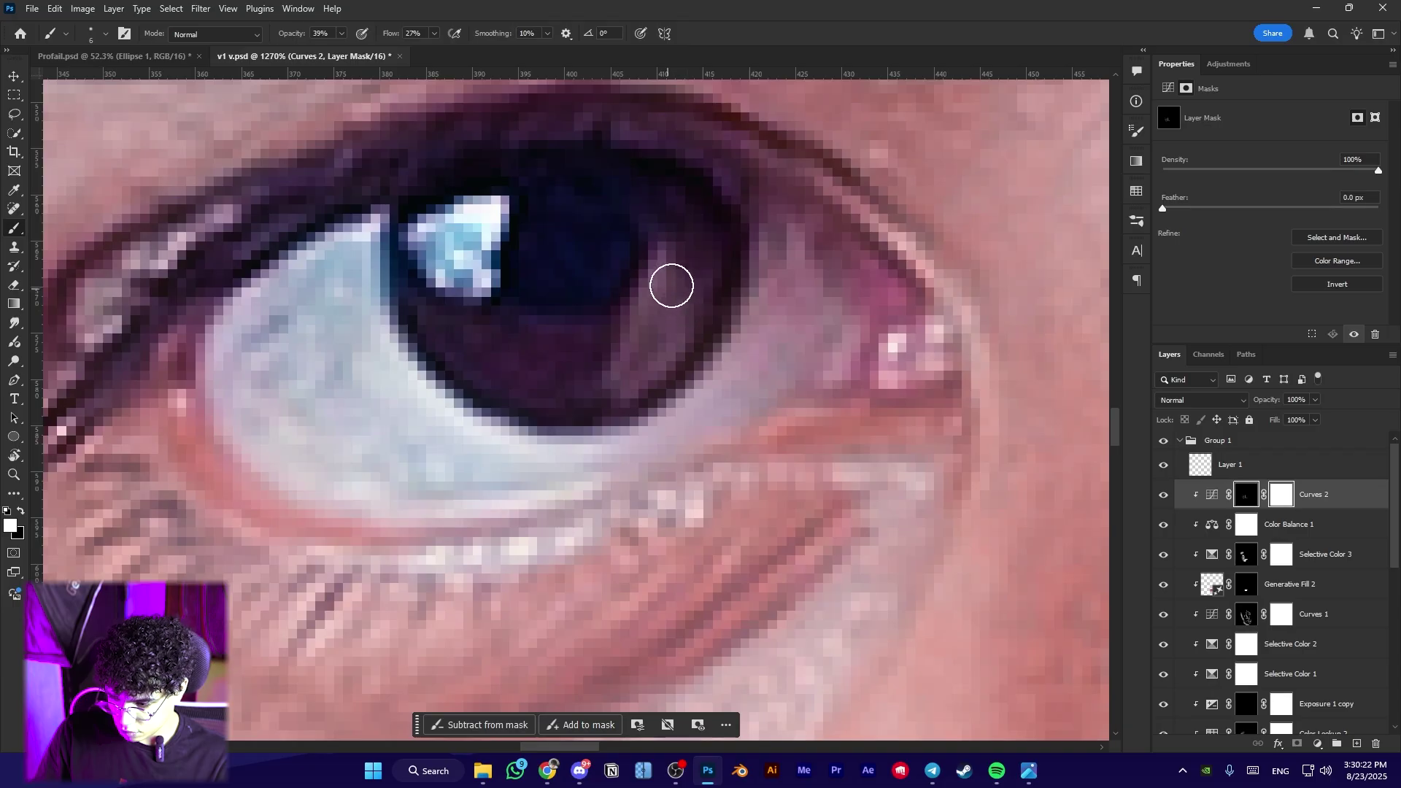
{"action": "mouse_move", "coordinate": [671, 285]}
{"action": "left_mouse_down"}
{"action": "mouse_move", "coordinate": [569, 397]}
{"action": "mouse_move", "coordinate": [502, 343]}
{"action": "left_mouse_up"}
{"action": "scroll", "coordinate": [454, 376], "scroll_direction": "down", "scroll_amount": 6}
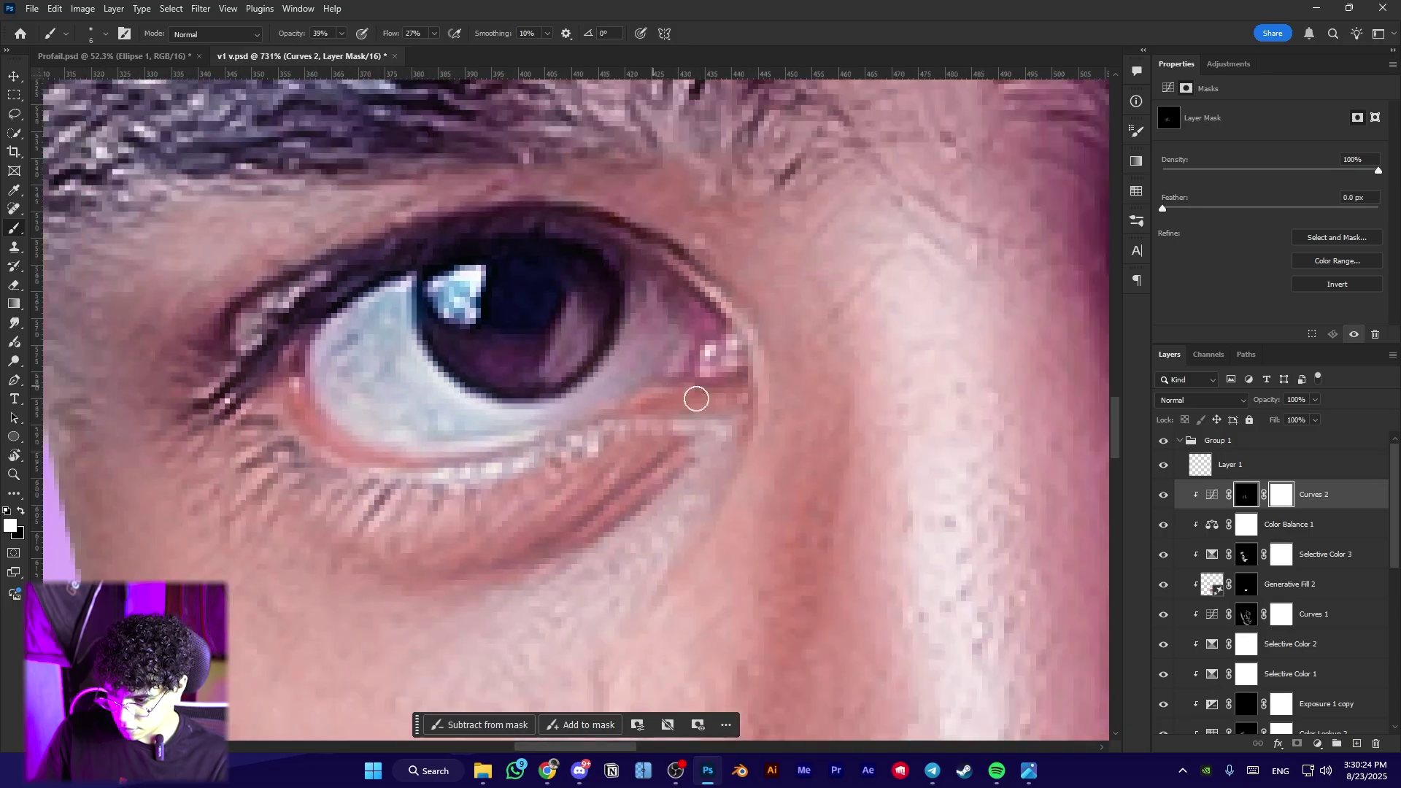
Brighten the shadowed eye's lower eyelid on the Curves 2 mask using an 11 px white brush
{"action": "left_click_drag", "start_coordinate": [737, 430], "coordinate": [145, 440]}
{"action": "scroll", "coordinate": [647, 260], "scroll_direction": "up", "scroll_amount": 4}
{"action": "key", "text": "bracketright"}
{"action": "key", "text": "bracketright"}
{"action": "key", "text": "bracketright"}
{"action": "key", "text": "bracketright"}
{"action": "key", "text": "bracketright"}
{"action": "left_click_drag", "start_coordinate": [440, 384], "coordinate": [844, 312]}
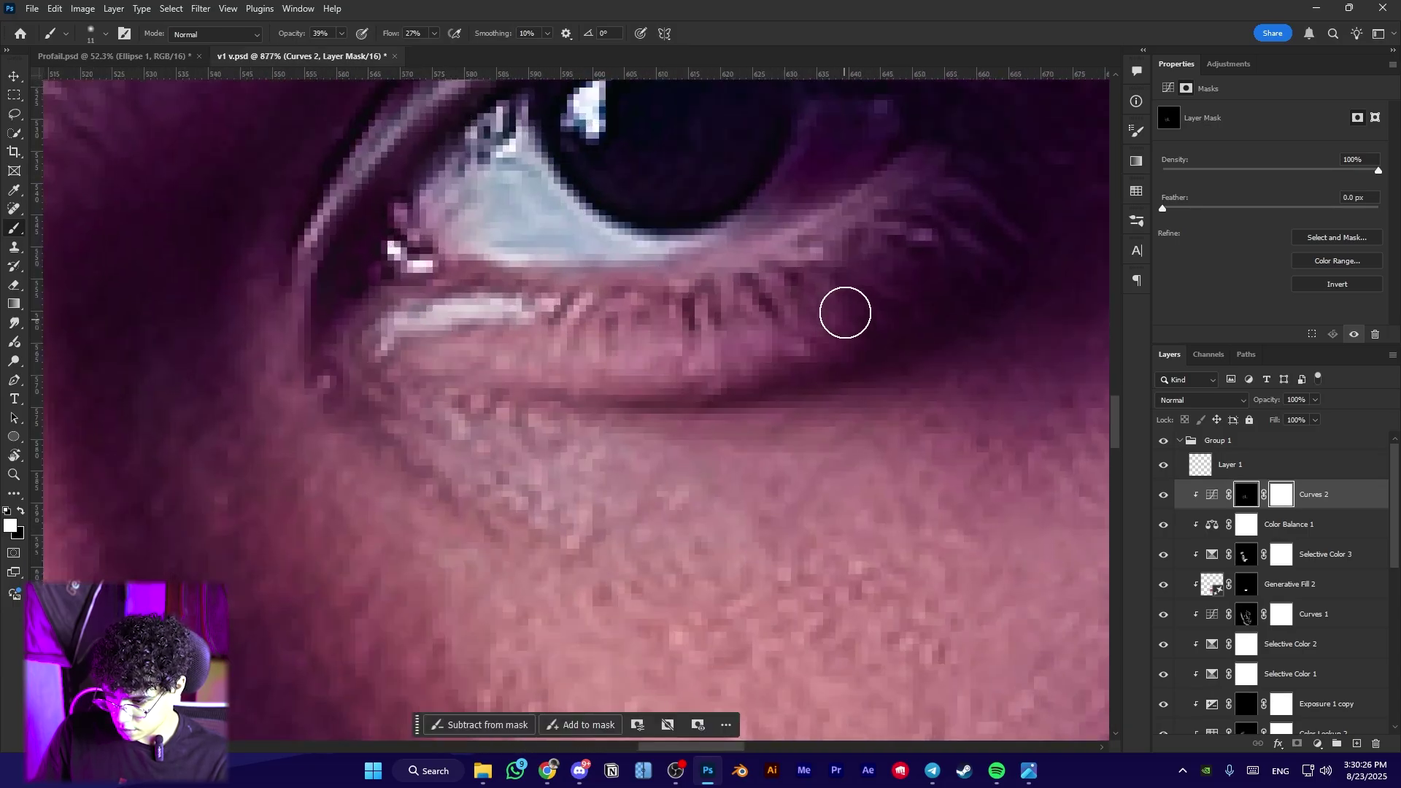
Paint white around the shadowed eye's upper eyelid on the Curves 2 mask using a 12 px brush at 39% opacity
{"action": "left_click_drag", "start_coordinate": [704, 230], "coordinate": [480, 464]}
{"action": "mouse_move", "coordinate": [519, 442]}
{"action": "left_mouse_down"}
{"action": "mouse_move", "coordinate": [556, 425]}
{"action": "mouse_move", "coordinate": [547, 432]}
{"action": "left_mouse_up"}
{"action": "mouse_move", "coordinate": [97, 478]}
{"action": "left_mouse_down"}
{"action": "mouse_move", "coordinate": [487, 263]}
{"action": "mouse_move", "coordinate": [728, 294]}
{"action": "left_mouse_up"}
{"action": "scroll", "coordinate": [730, 296], "scroll_direction": "down", "scroll_amount": 3}
{"action": "left_click_drag", "start_coordinate": [469, 258], "coordinate": [799, 290]}
{"action": "scroll", "coordinate": [799, 291], "scroll_direction": "down", "scroll_amount": 2}
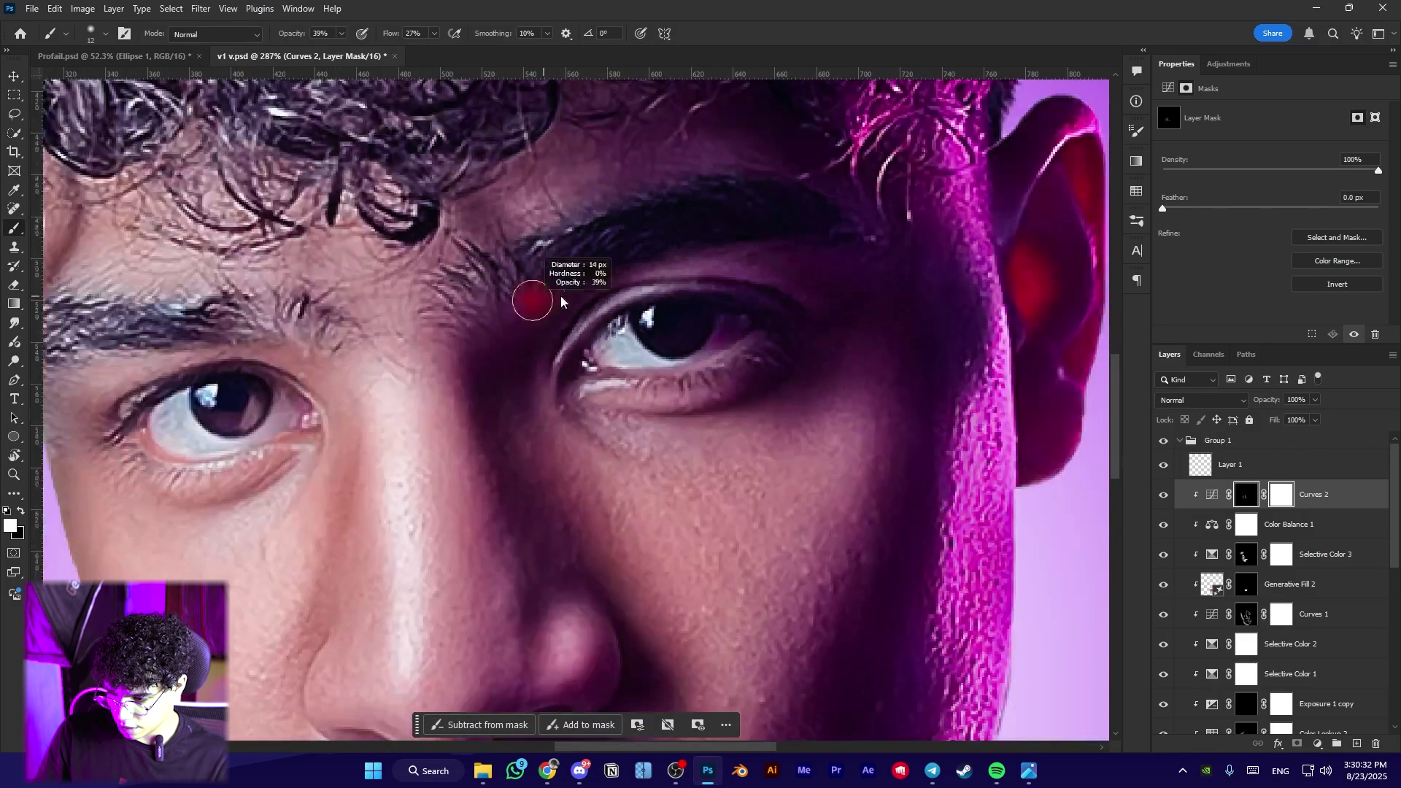
Brighten the skin at the lit temple and around the lit eyebrow on the Curves 2 mask with an 18 px white brush at 9% opacity and 16% flow
{"action": "scroll", "coordinate": [778, 288], "scroll_direction": "down", "scroll_amount": 3}
{"action": "right_click", "coordinate": [782, 292]}
{"action": "left_click", "coordinate": [773, 278]}
{"action": "scroll", "coordinate": [436, 285], "scroll_direction": "up", "scroll_amount": 4}
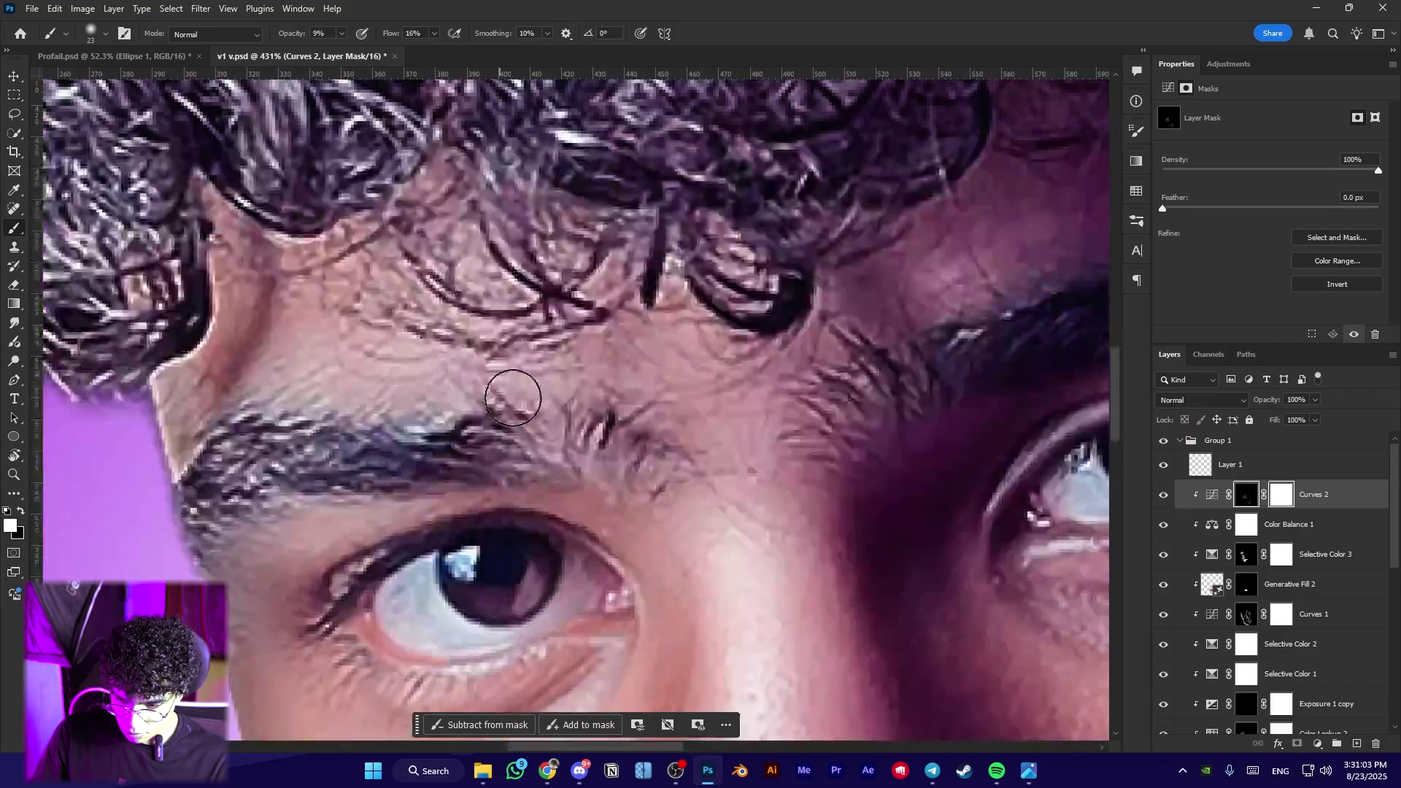
{"action": "right_click", "coordinate": [175, 340], "text": "alt"}
{"action": "left_click_drag", "start_coordinate": [196, 368], "coordinate": [169, 384]}
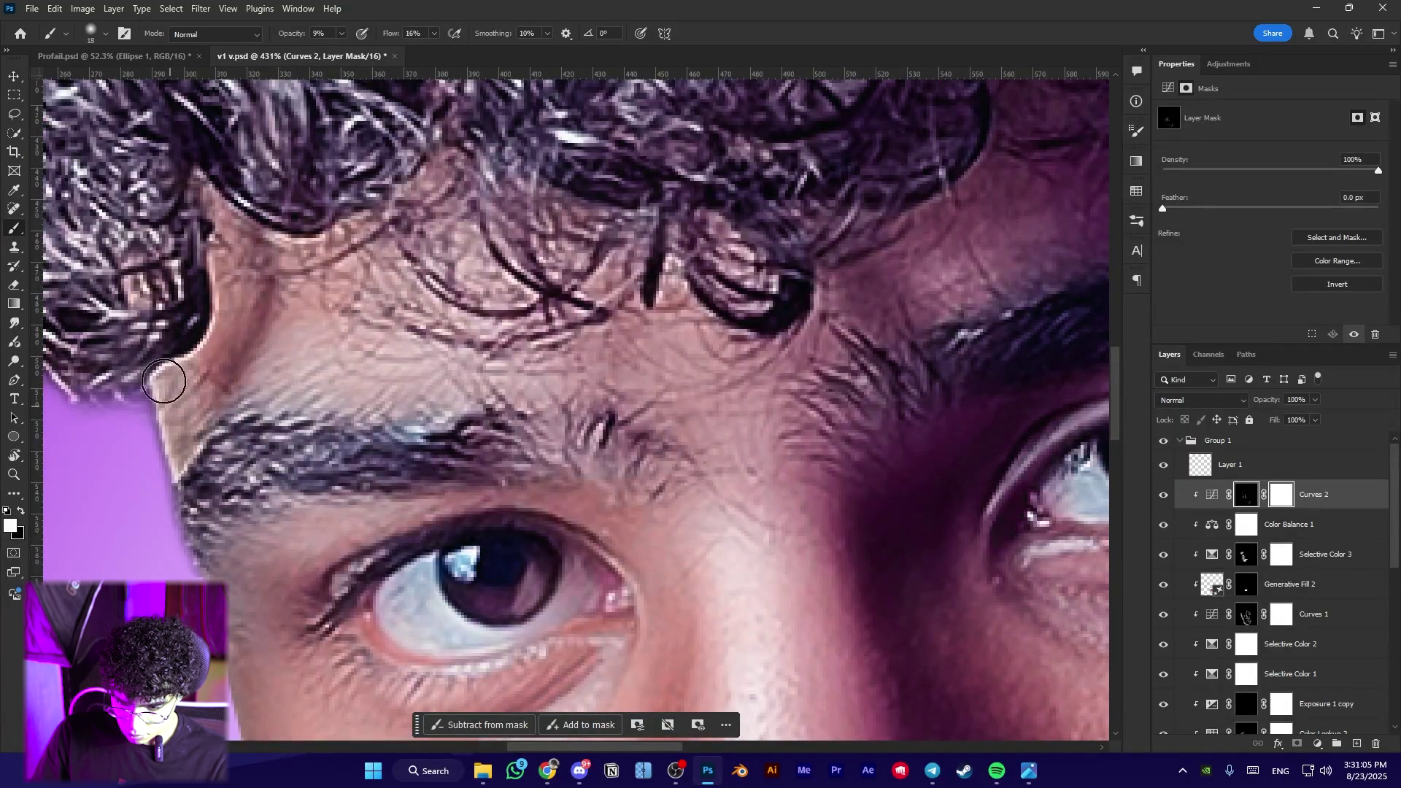
{"action": "scroll", "coordinate": [166, 383], "scroll_direction": "down", "scroll_amount": 4}
{"action": "left_click_drag", "start_coordinate": [275, 469], "coordinate": [352, 465]}
{"action": "scroll", "coordinate": [379, 430], "scroll_direction": "down", "scroll_amount": 5}
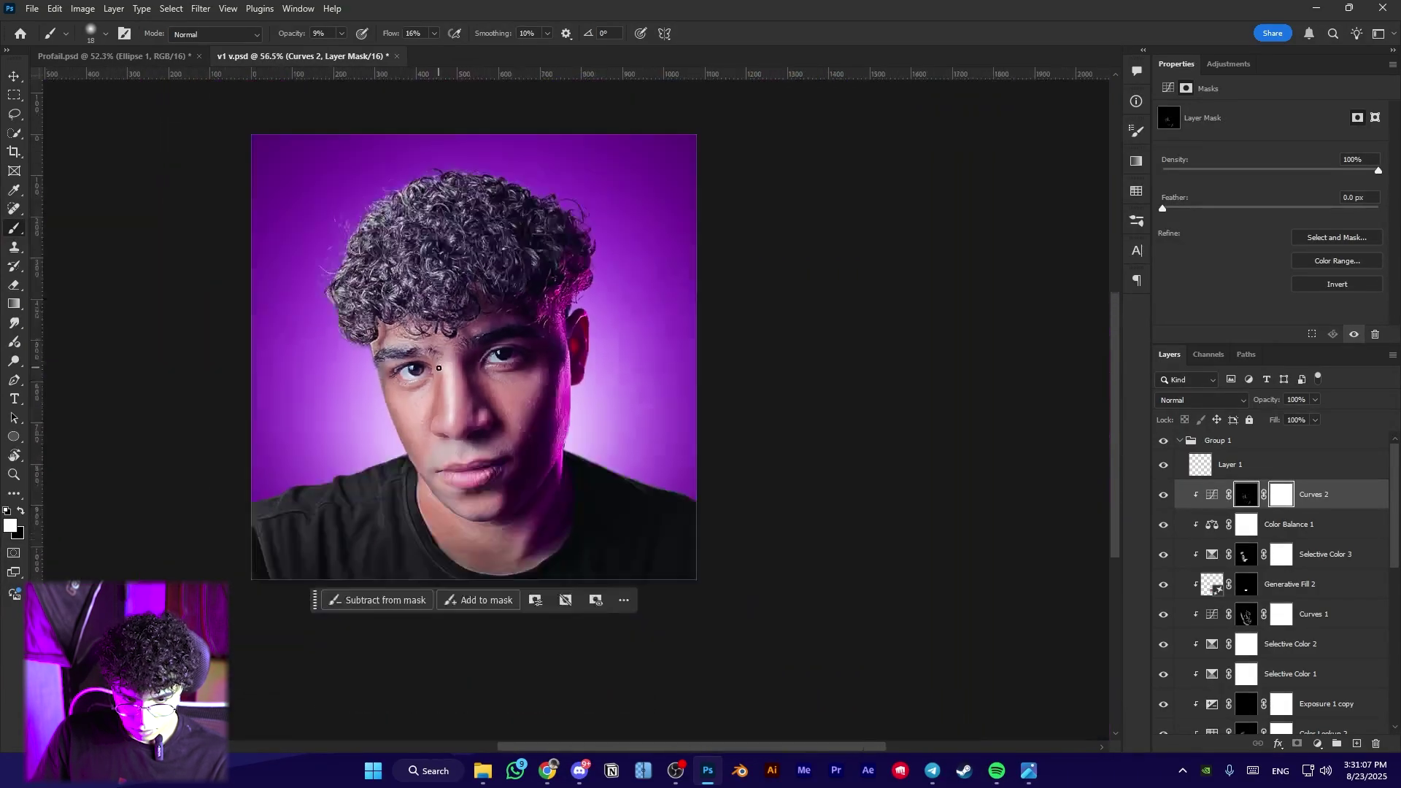
{"action": "scroll", "coordinate": [430, 379], "scroll_direction": "up", "scroll_amount": 2}
{"action": "scroll", "coordinate": [436, 372], "scroll_direction": "down", "scroll_amount": 1}
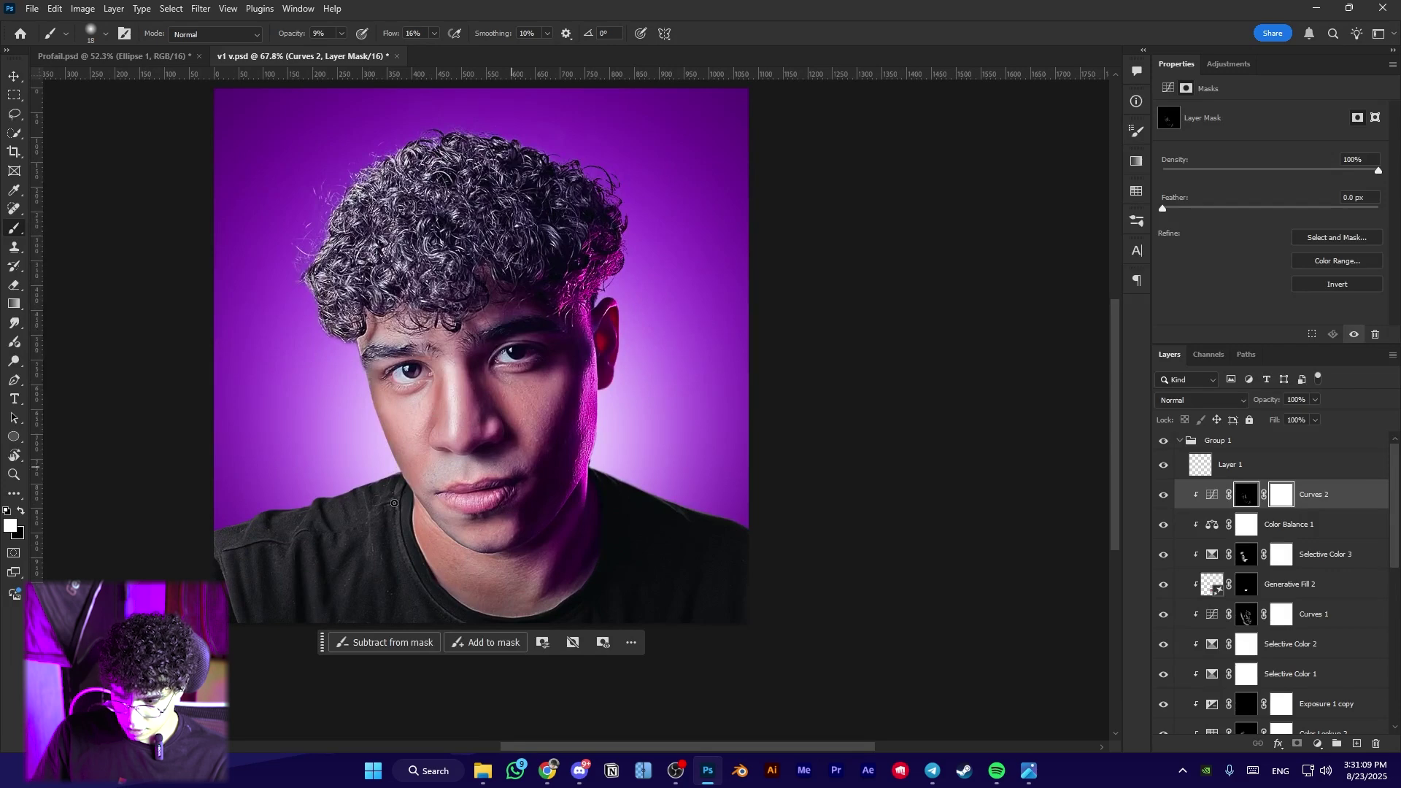
Brighten the shadowed cheek beside the nose on the Curves 2 mask with a 59 px white brush at 9% opacity
{"action": "scroll", "coordinate": [511, 358], "scroll_direction": "up", "scroll_amount": 7}
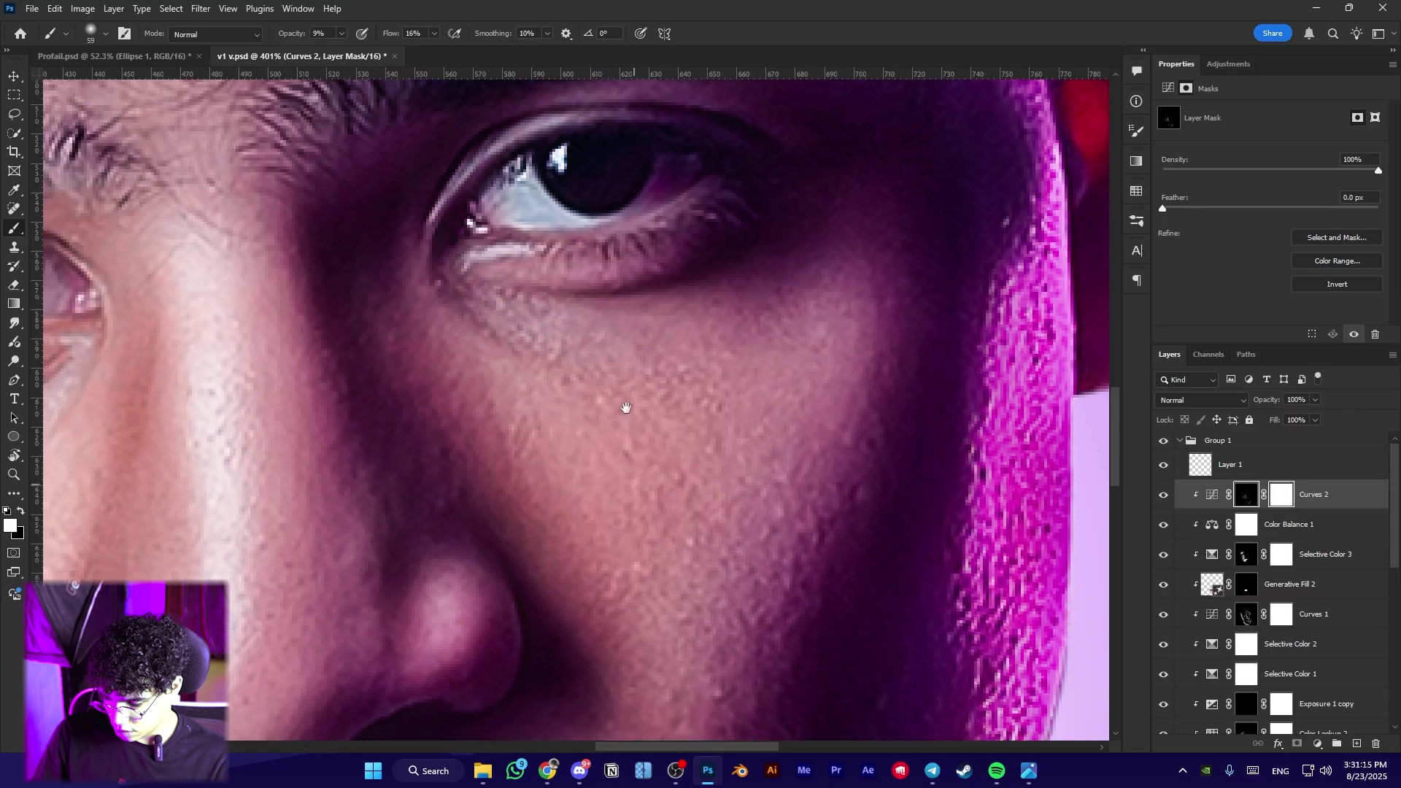
{"action": "scroll", "coordinate": [591, 397], "scroll_direction": "down", "scroll_amount": 3}
{"action": "scroll", "coordinate": [593, 210], "scroll_direction": "down", "scroll_amount": 3}
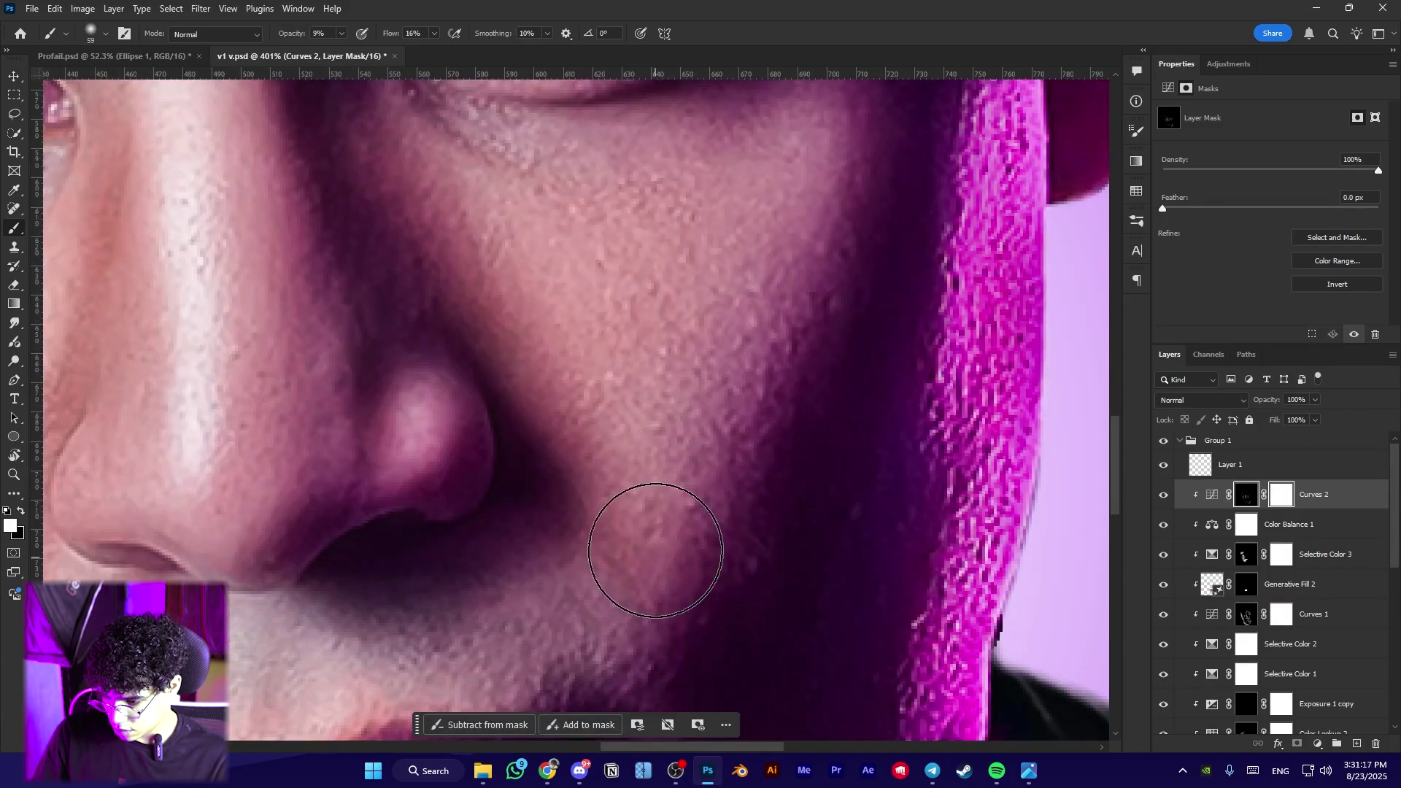
{"action": "scroll", "coordinate": [610, 360], "scroll_direction": "down", "scroll_amount": 3}
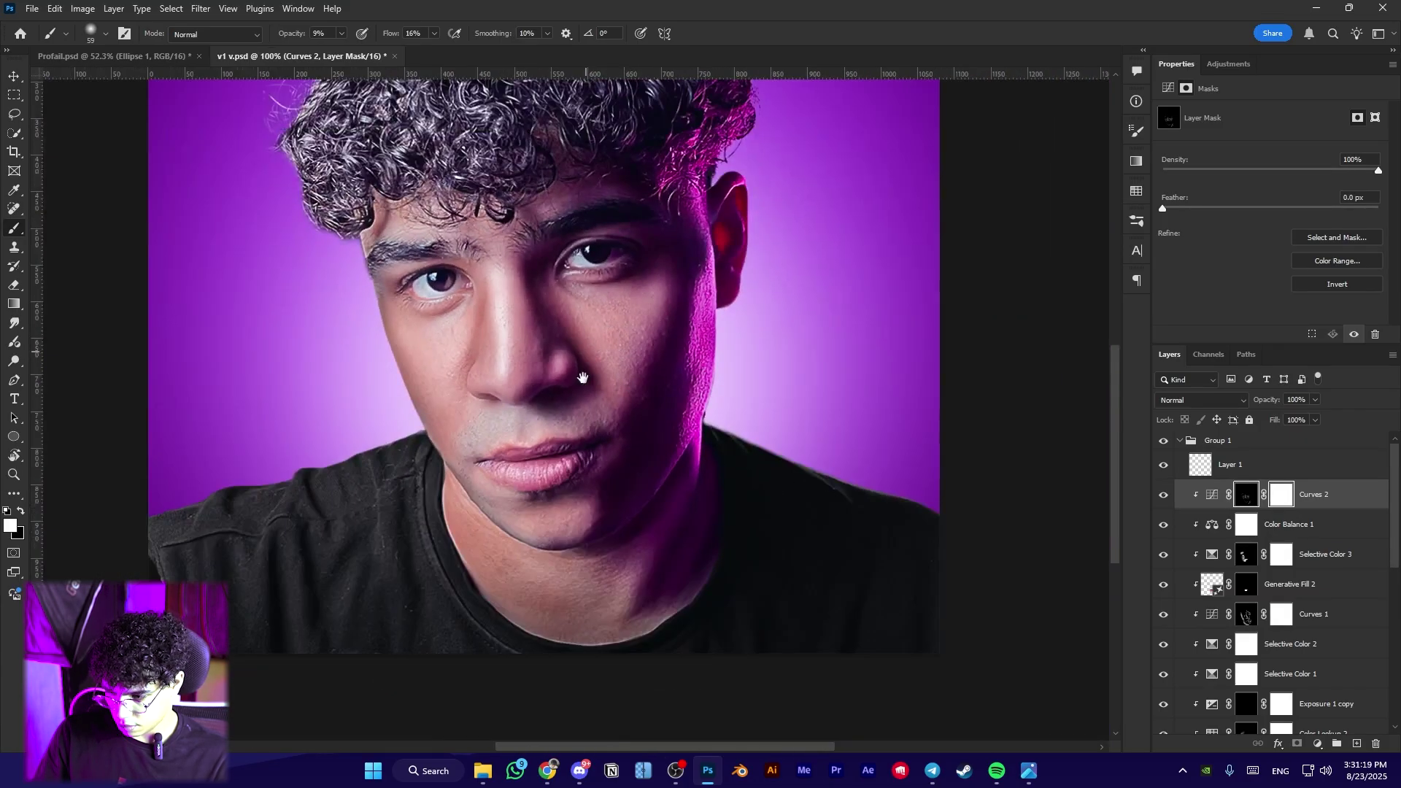
{"action": "left_click_drag", "start_coordinate": [582, 375], "coordinate": [546, 449]}
{"action": "scroll", "coordinate": [605, 501], "scroll_direction": "up", "scroll_amount": 3}
{"action": "scroll", "coordinate": [546, 448], "scroll_direction": "down", "scroll_amount": 6}
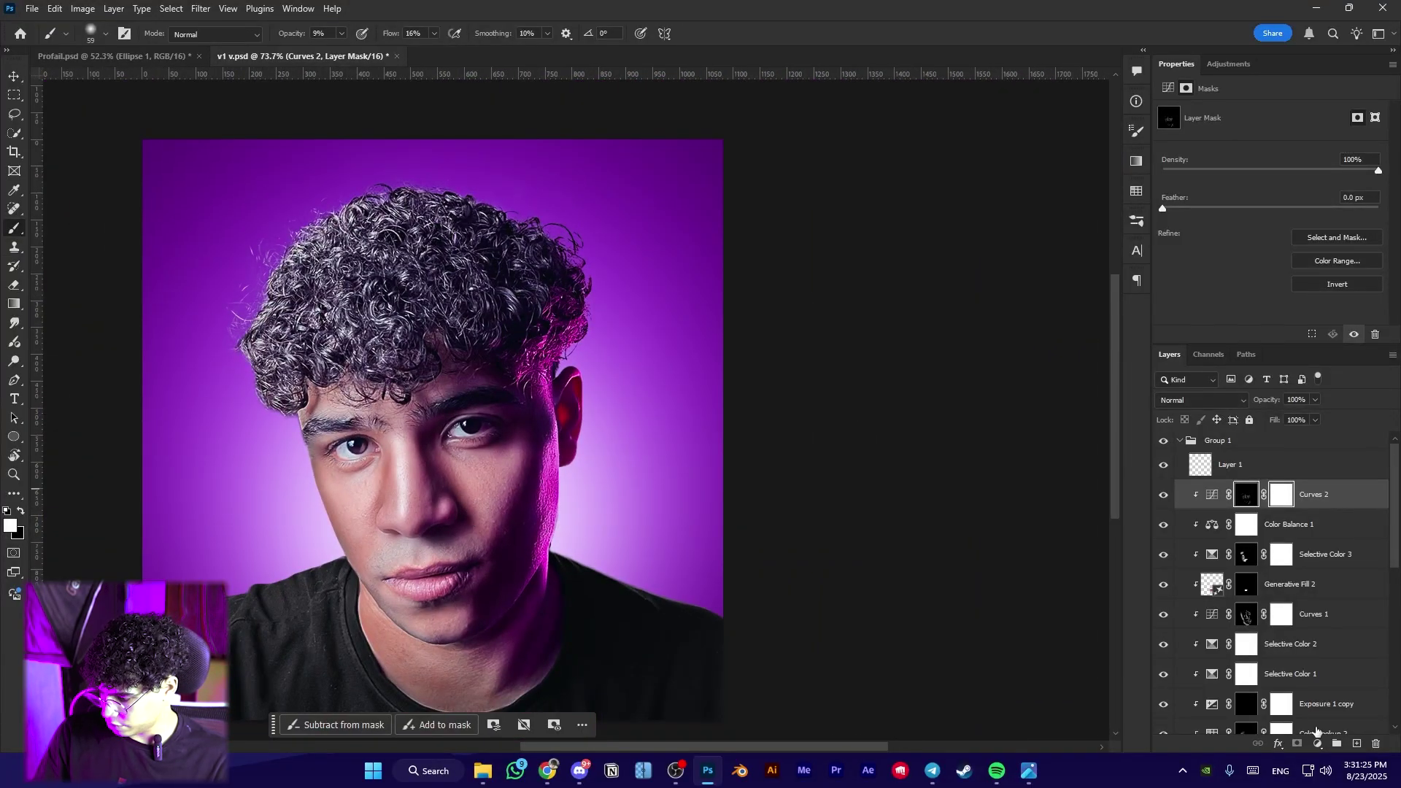
Add a Hue/Saturation adjustment clipped above Curves 2 and set its Magentas hue to -18
{"action": "scroll", "coordinate": [626, 504], "scroll_direction": "up", "scroll_amount": 1}
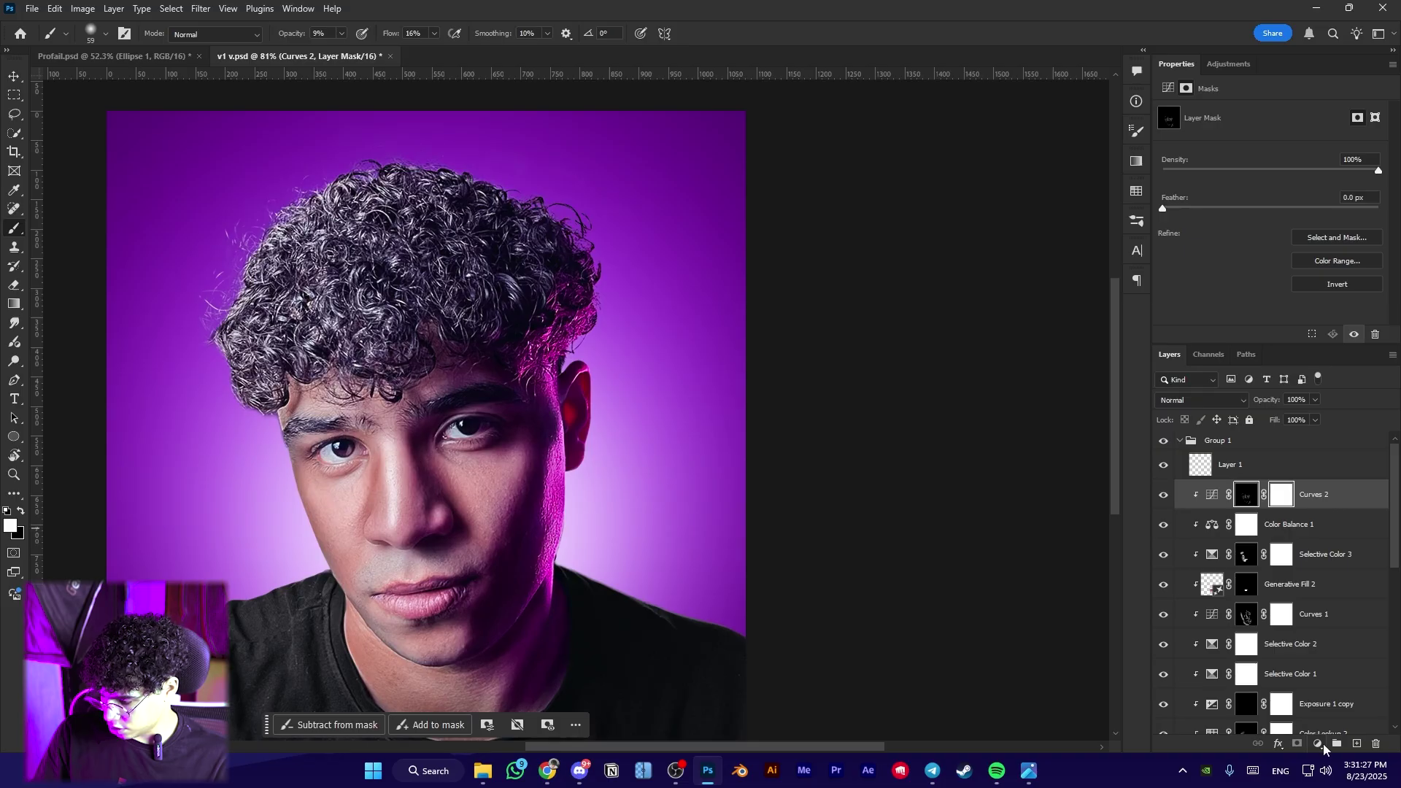
{"action": "left_click", "coordinate": [1324, 744]}
{"action": "left_click", "coordinate": [1313, 602]}
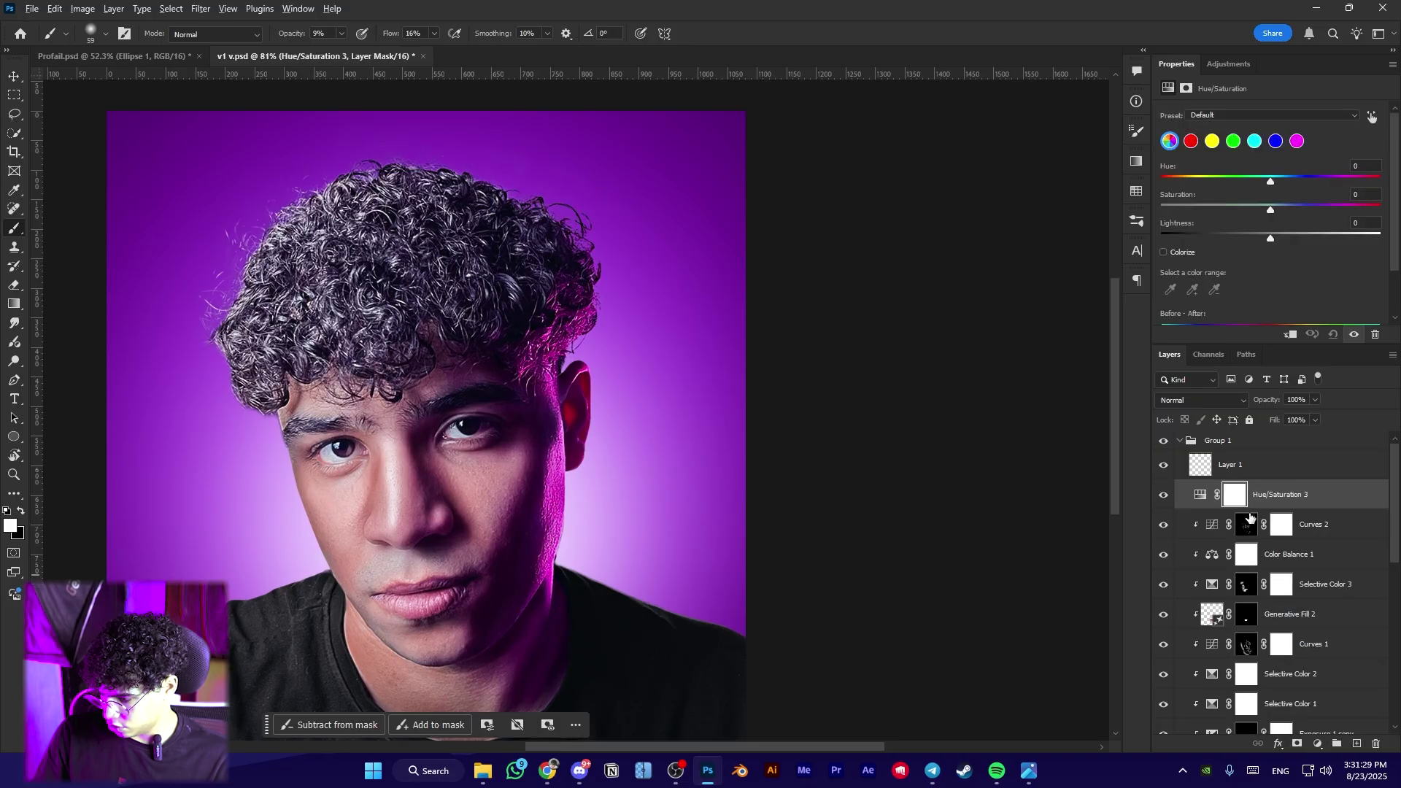
{"action": "left_click", "coordinate": [1204, 505], "text": "alt"}
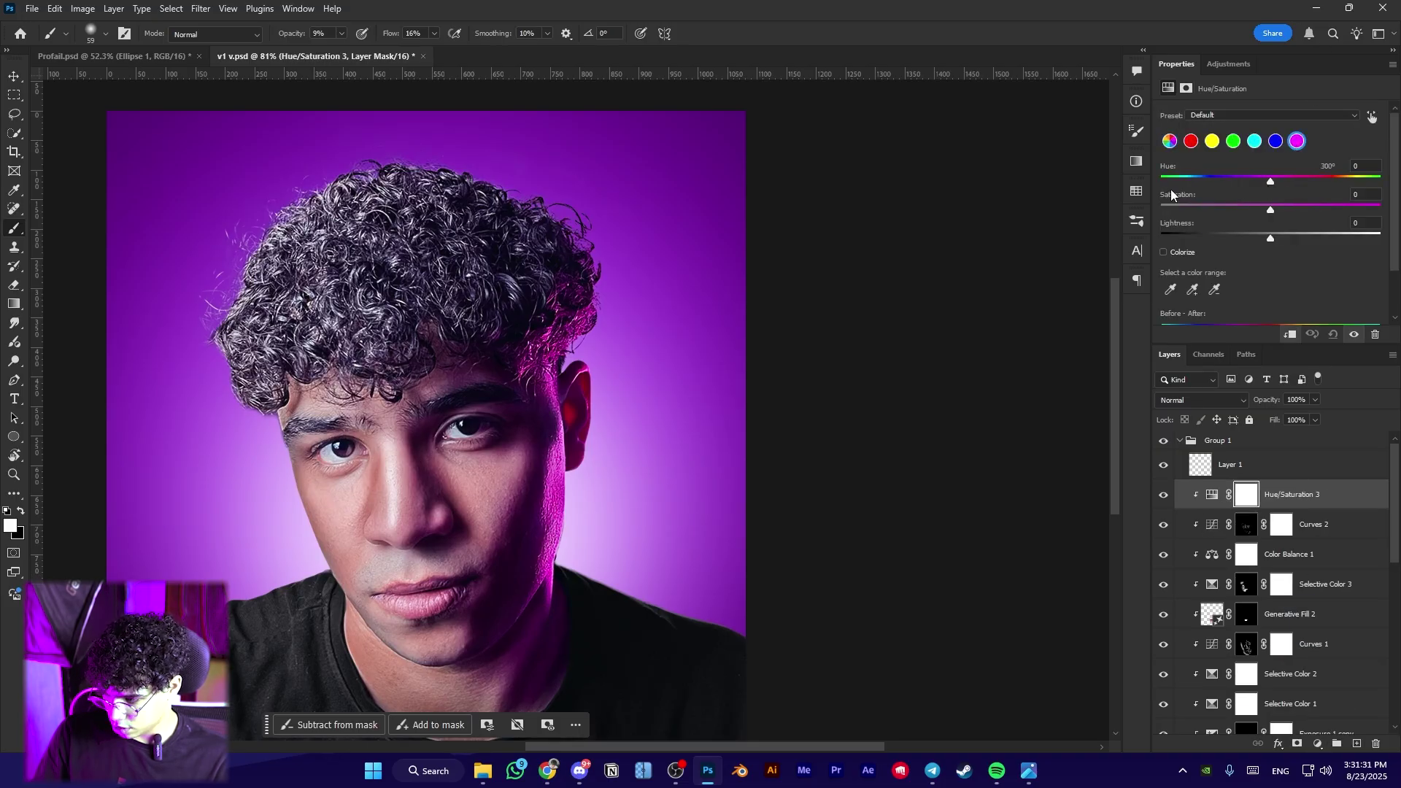
{"action": "left_click_drag", "start_coordinate": [1204, 184], "coordinate": [1242, 195]}
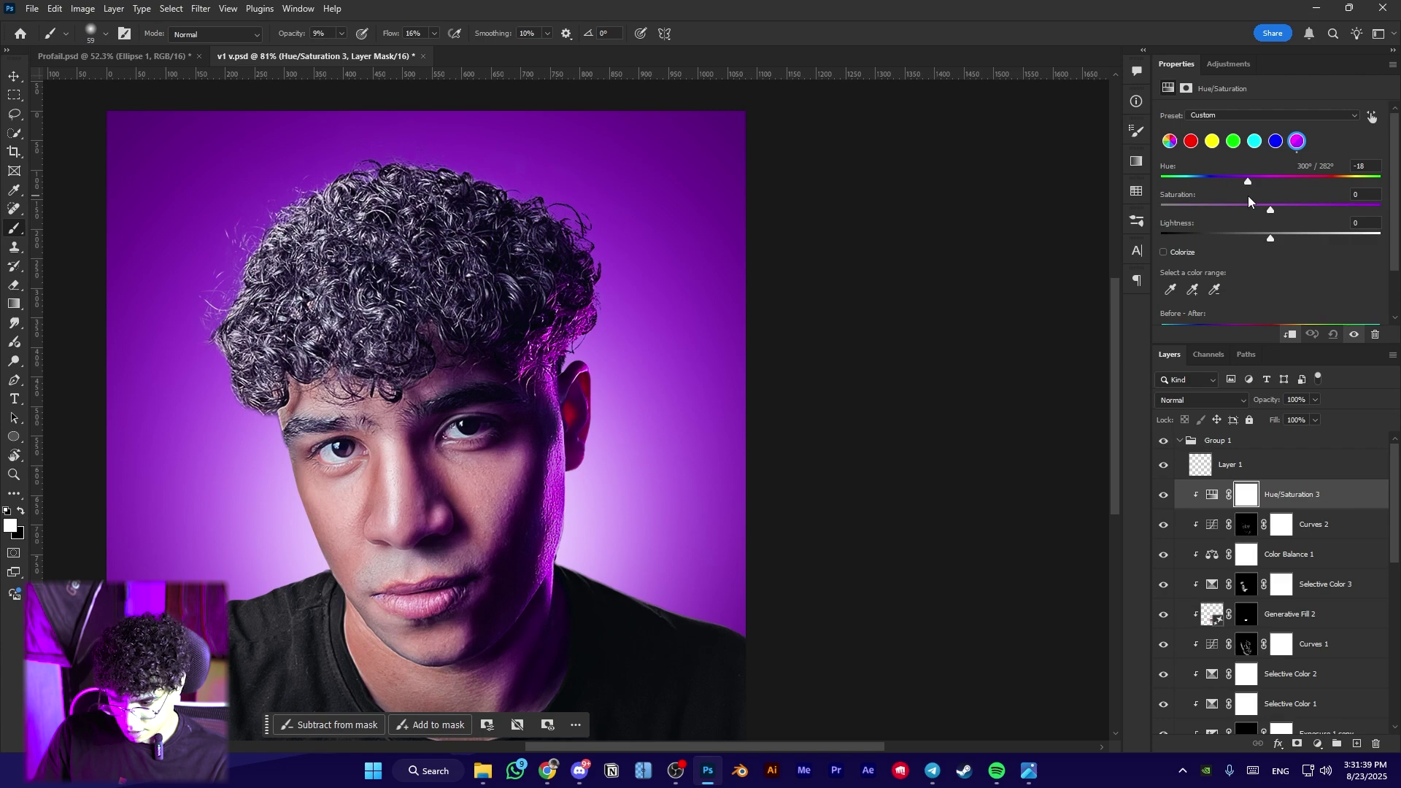
Paint black lightly over the central face on the Hue/Saturation 3 mask with a 163 px brush at 9% opacity and 22% flow
{"action": "scroll", "coordinate": [511, 514], "scroll_direction": "up", "scroll_amount": 9}
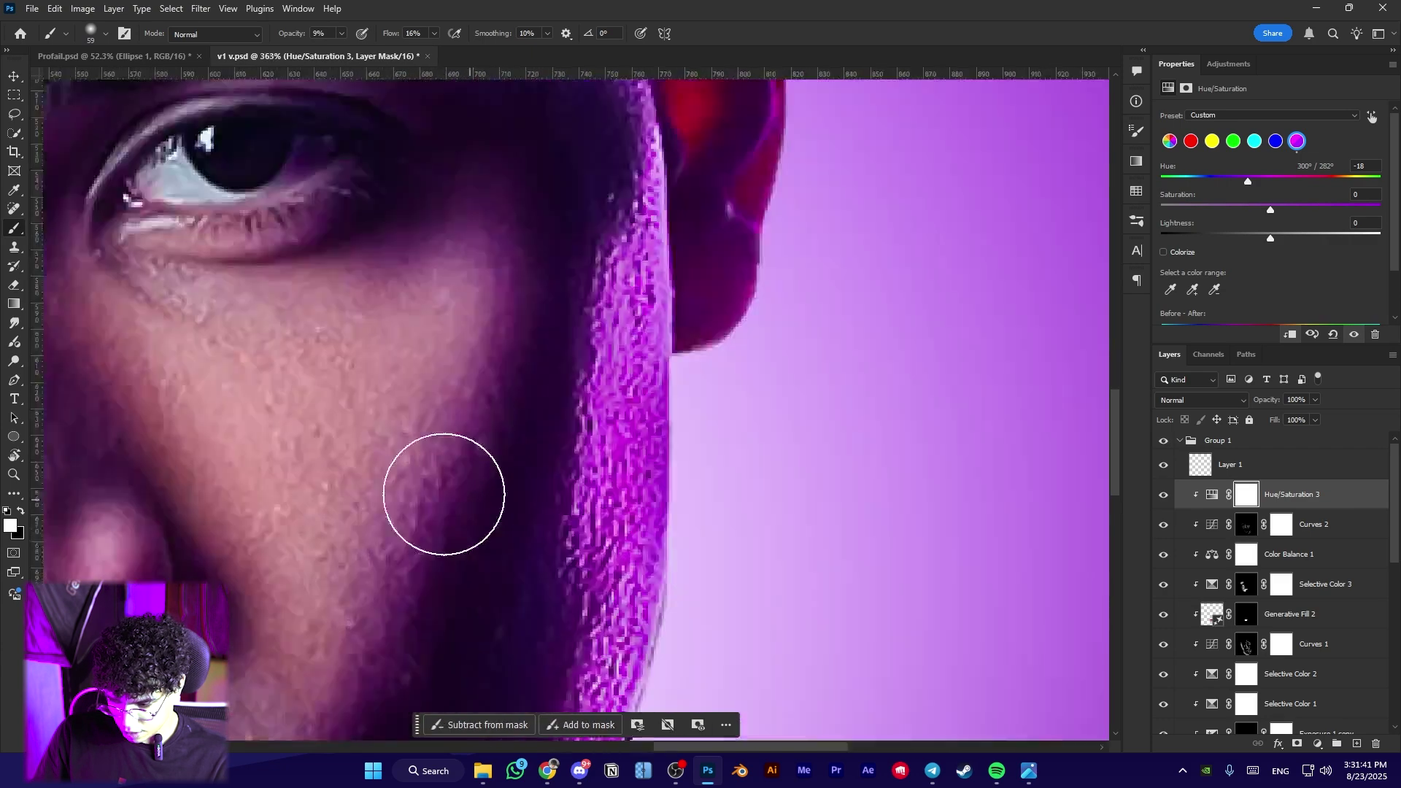
{"action": "scroll", "coordinate": [662, 407], "scroll_direction": "down", "scroll_amount": 10}
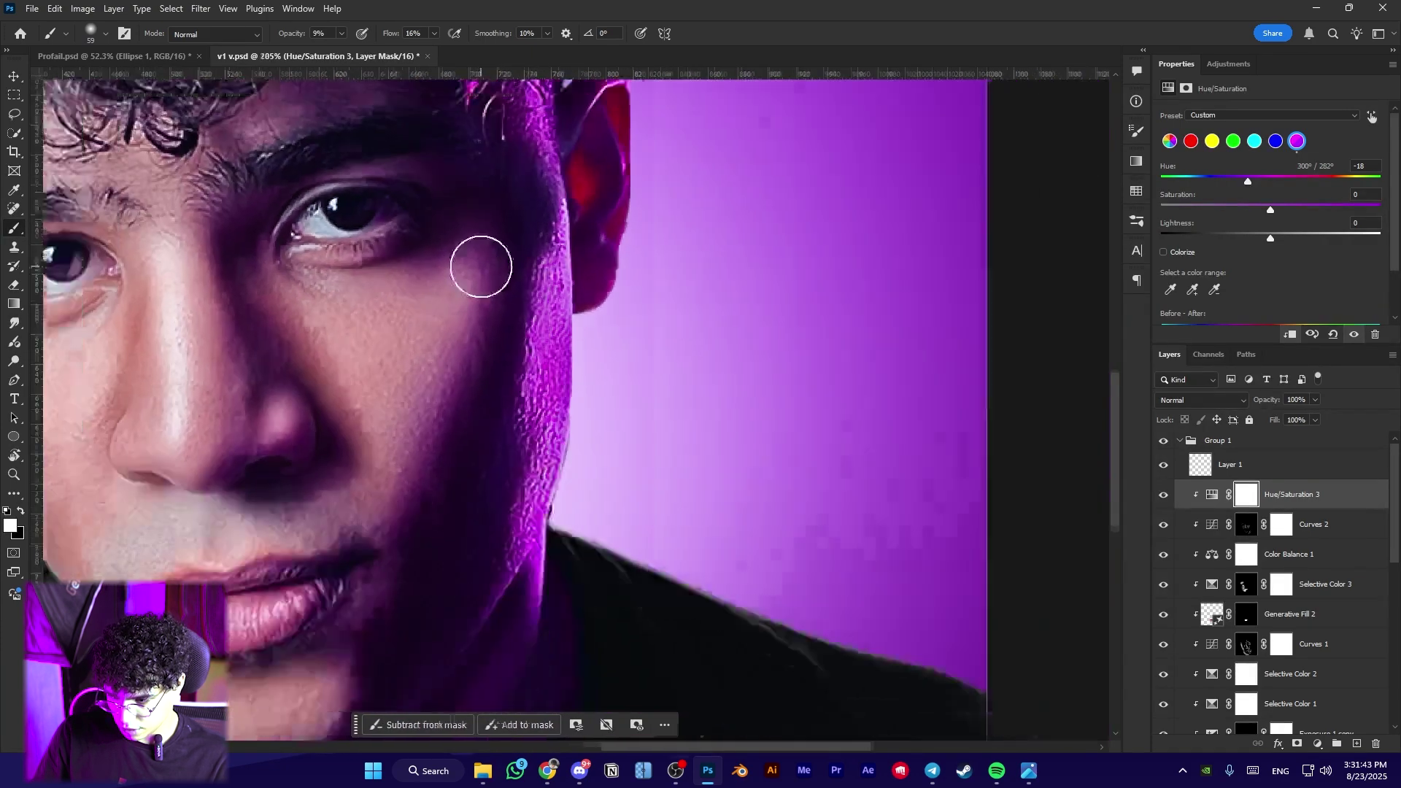
{"action": "scroll", "coordinate": [630, 375], "scroll_direction": "down", "scroll_amount": 5}
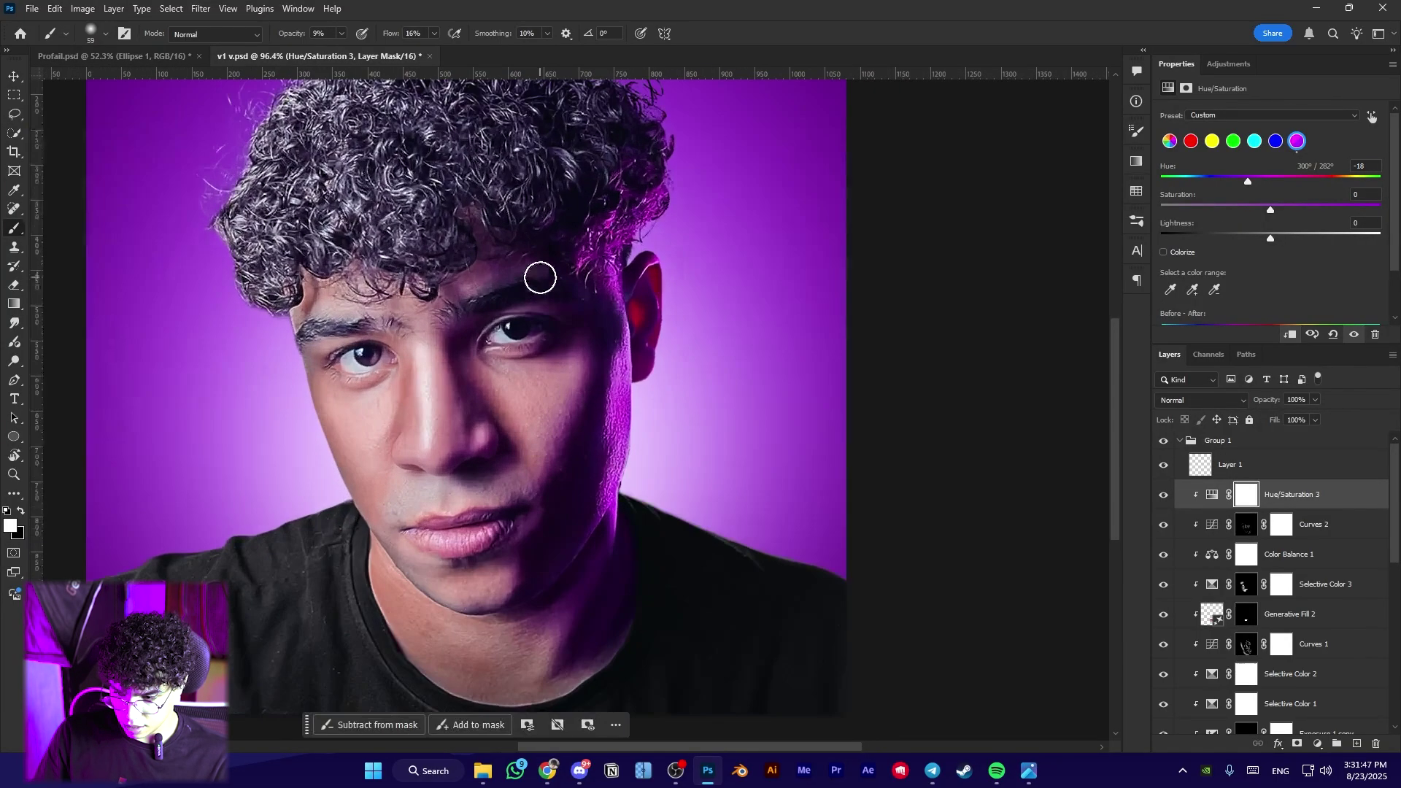
{"action": "scroll", "coordinate": [540, 281], "scroll_direction": "up", "scroll_amount": 4}
{"action": "key", "text": "bracketright"}
{"action": "key", "text": "bracketright"}
{"action": "key", "text": "bracketright"}
{"action": "key", "text": "bracketright"}
{"action": "key", "text": "bracketright"}
{"action": "key", "text": "bracketright"}
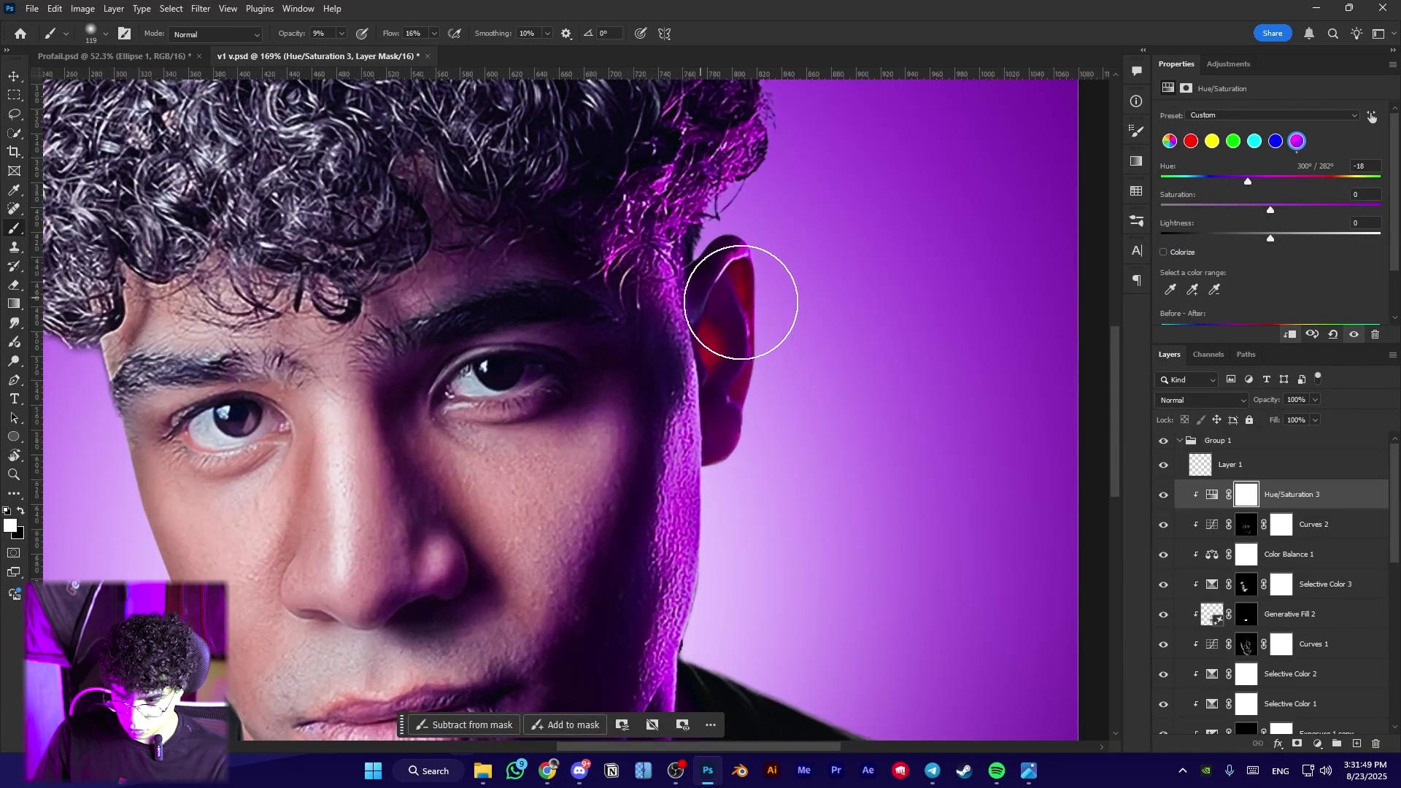
{"action": "key", "text": "x"}
{"action": "key", "text": "bracketright"}
{"action": "key", "text": "bracketright"}
{"action": "key", "text": "bracketright"}
{"action": "key", "text": "bracketright"}
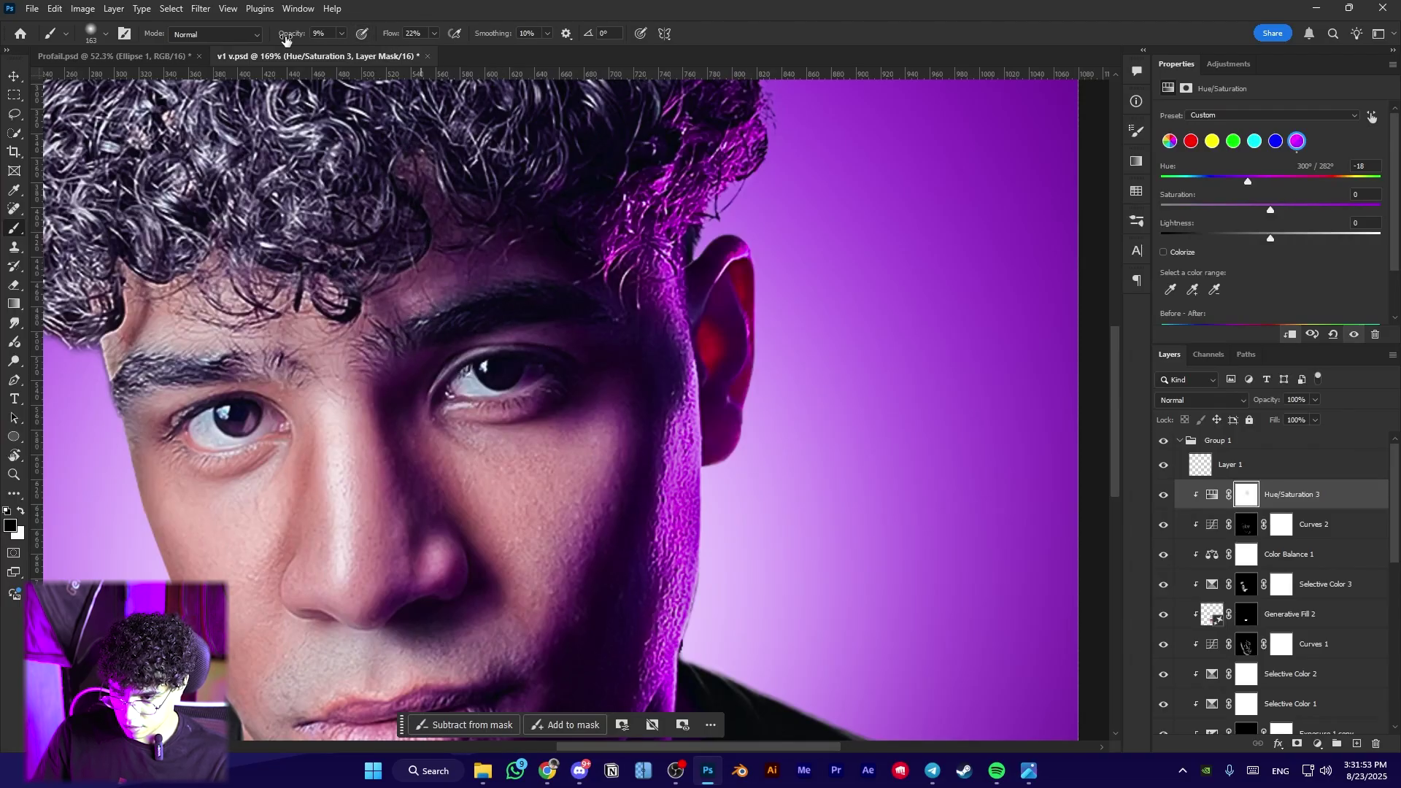
Mask the nose, shadowed cheek, mouth and neck out of Hue/Saturation 3 using a black brush at 65% opacity
{"action": "left_click_drag", "start_coordinate": [286, 38], "coordinate": [327, 39]}
{"action": "mouse_move", "coordinate": [391, 292]}
{"action": "left_mouse_down"}
{"action": "mouse_move", "coordinate": [360, 350]}
{"action": "mouse_move", "coordinate": [459, 542]}
{"action": "left_mouse_up"}
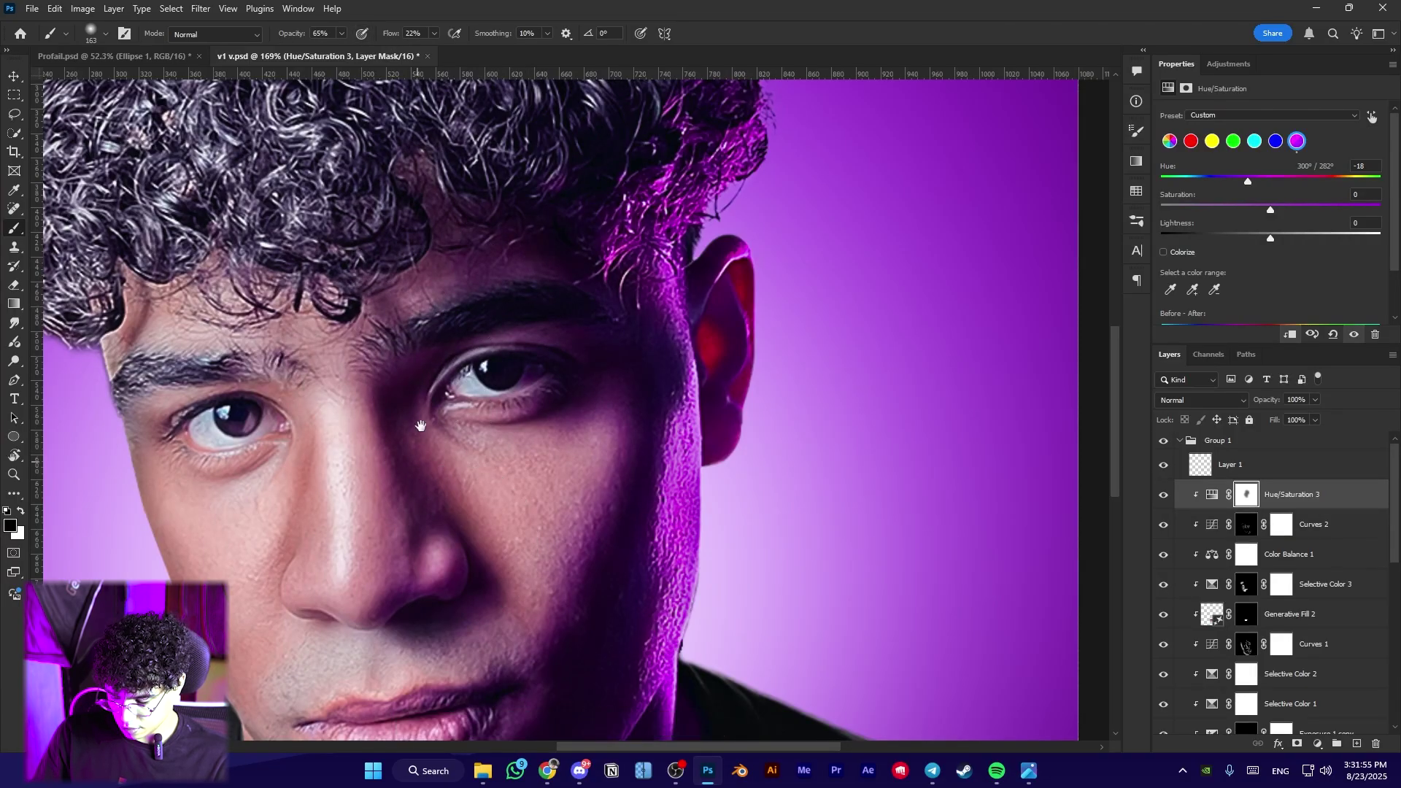
{"action": "left_click_drag", "start_coordinate": [420, 425], "coordinate": [428, 323]}
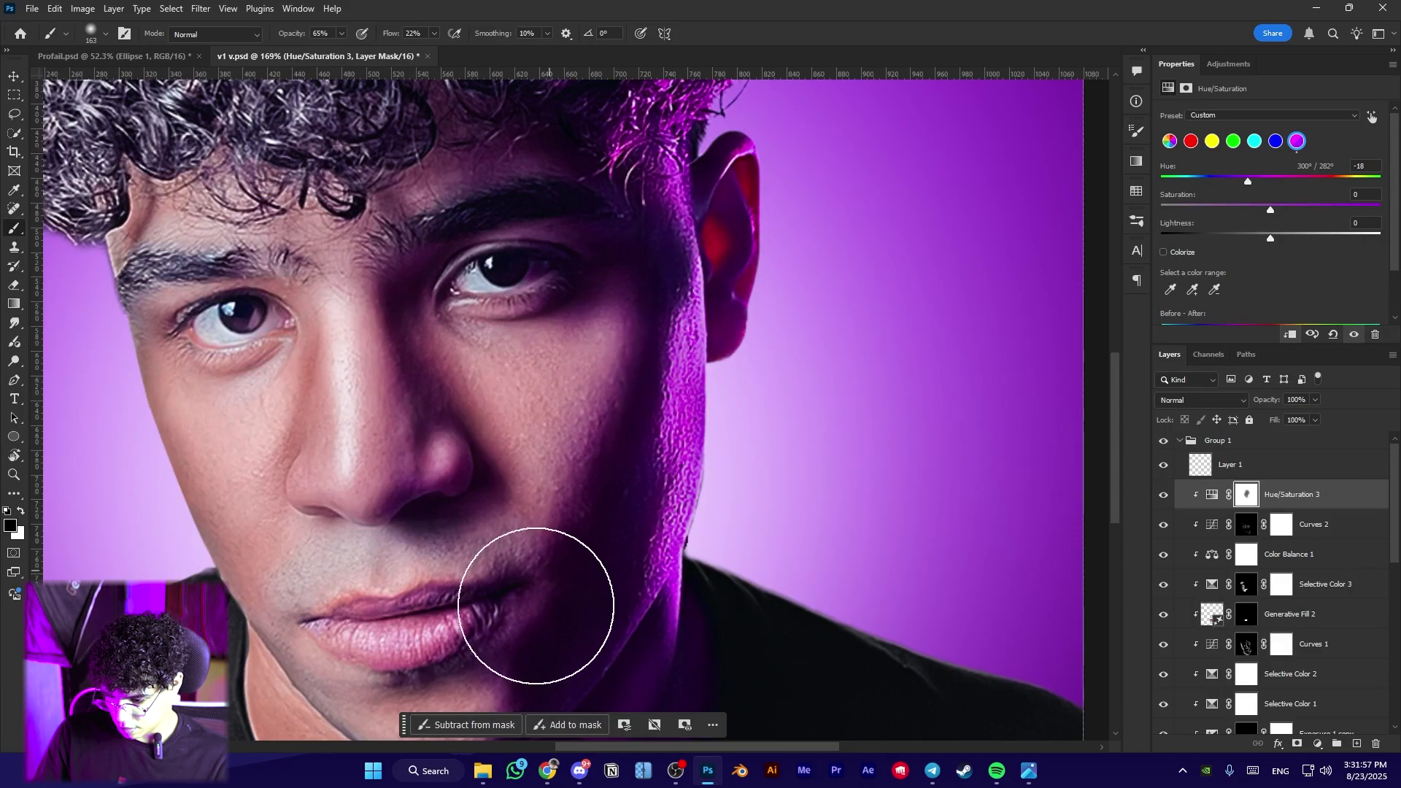
{"action": "scroll", "coordinate": [500, 588], "scroll_direction": "down", "scroll_amount": 2}
{"action": "scroll", "coordinate": [594, 594], "scroll_direction": "down", "scroll_amount": 4}
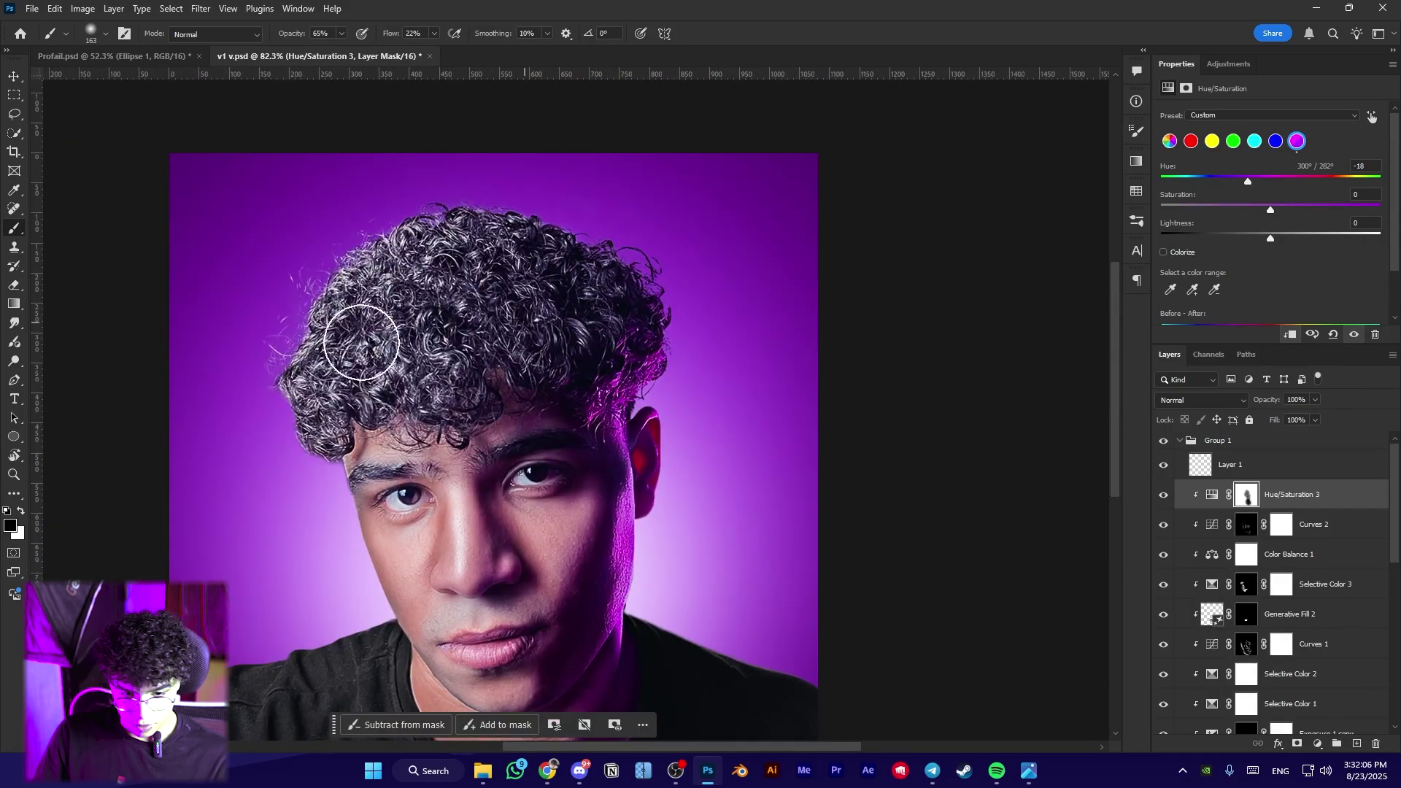
{"action": "left_click_drag", "start_coordinate": [552, 328], "coordinate": [520, 275]}
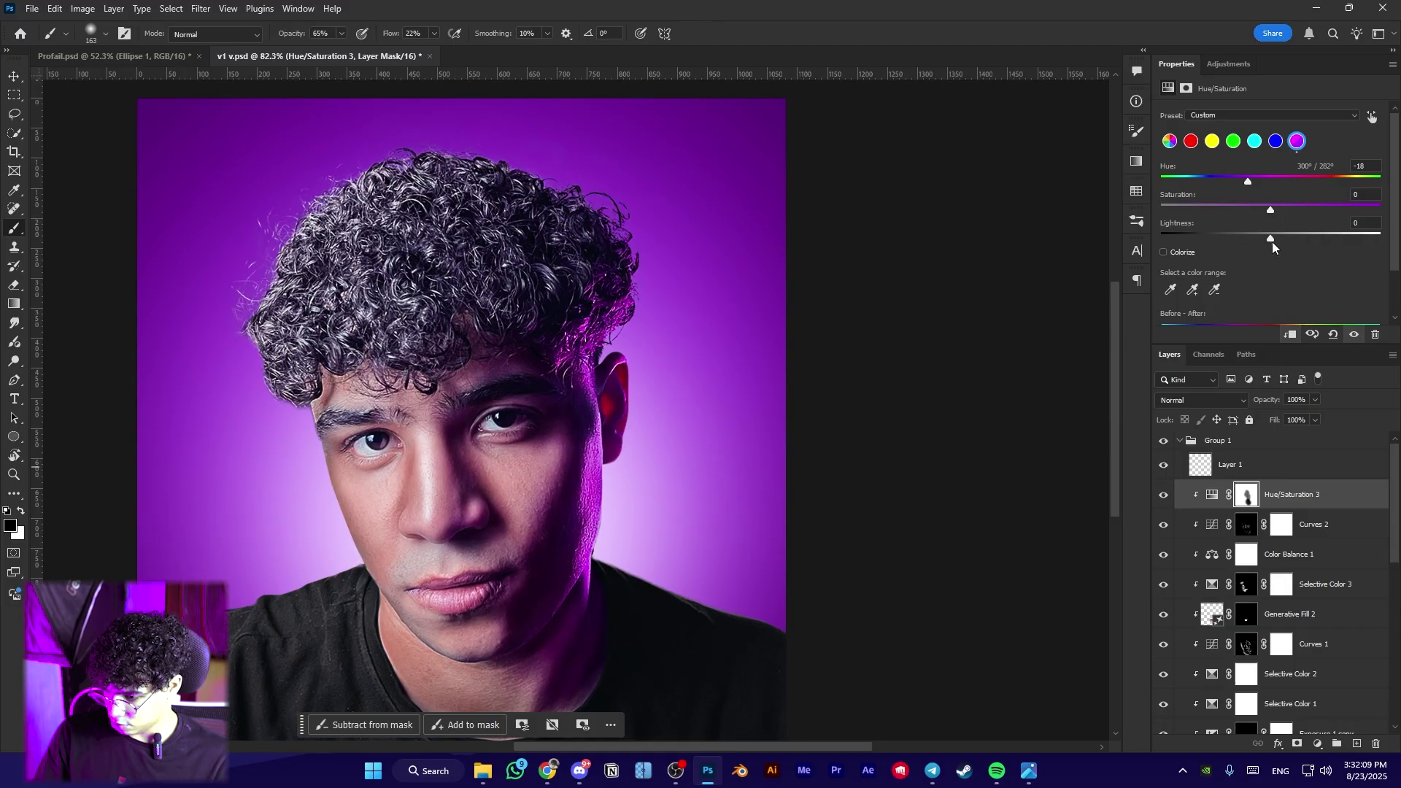
Raise the Blues lightness to +86 in the Hue/Saturation 3 adjustment
{"action": "left_click_drag", "start_coordinate": [1272, 243], "coordinate": [1307, 244]}
{"action": "key", "text": "ctrl+z"}
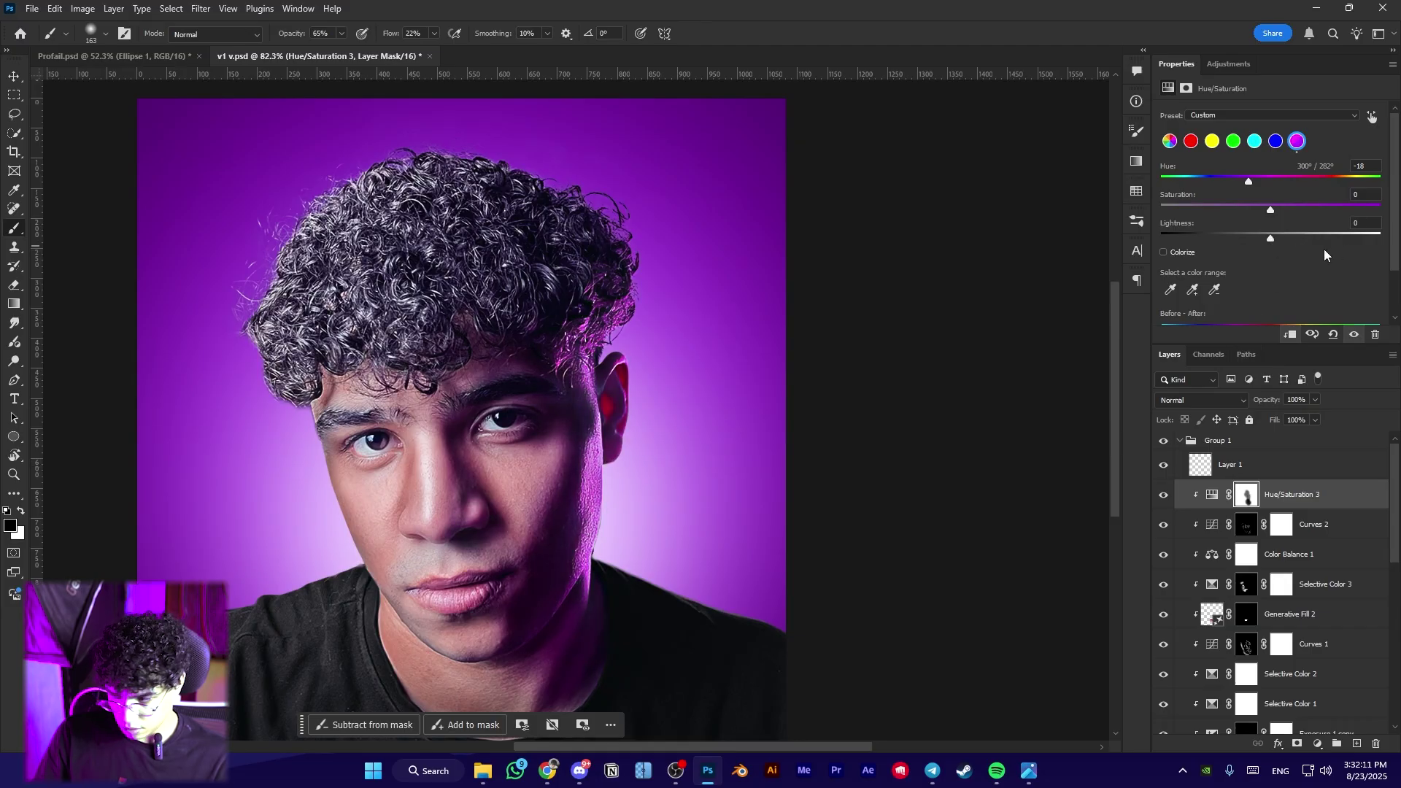
{"action": "left_click_drag", "start_coordinate": [1280, 241], "coordinate": [1380, 240]}
{"action": "left_click_drag", "start_coordinate": [598, 405], "coordinate": [573, 360]}
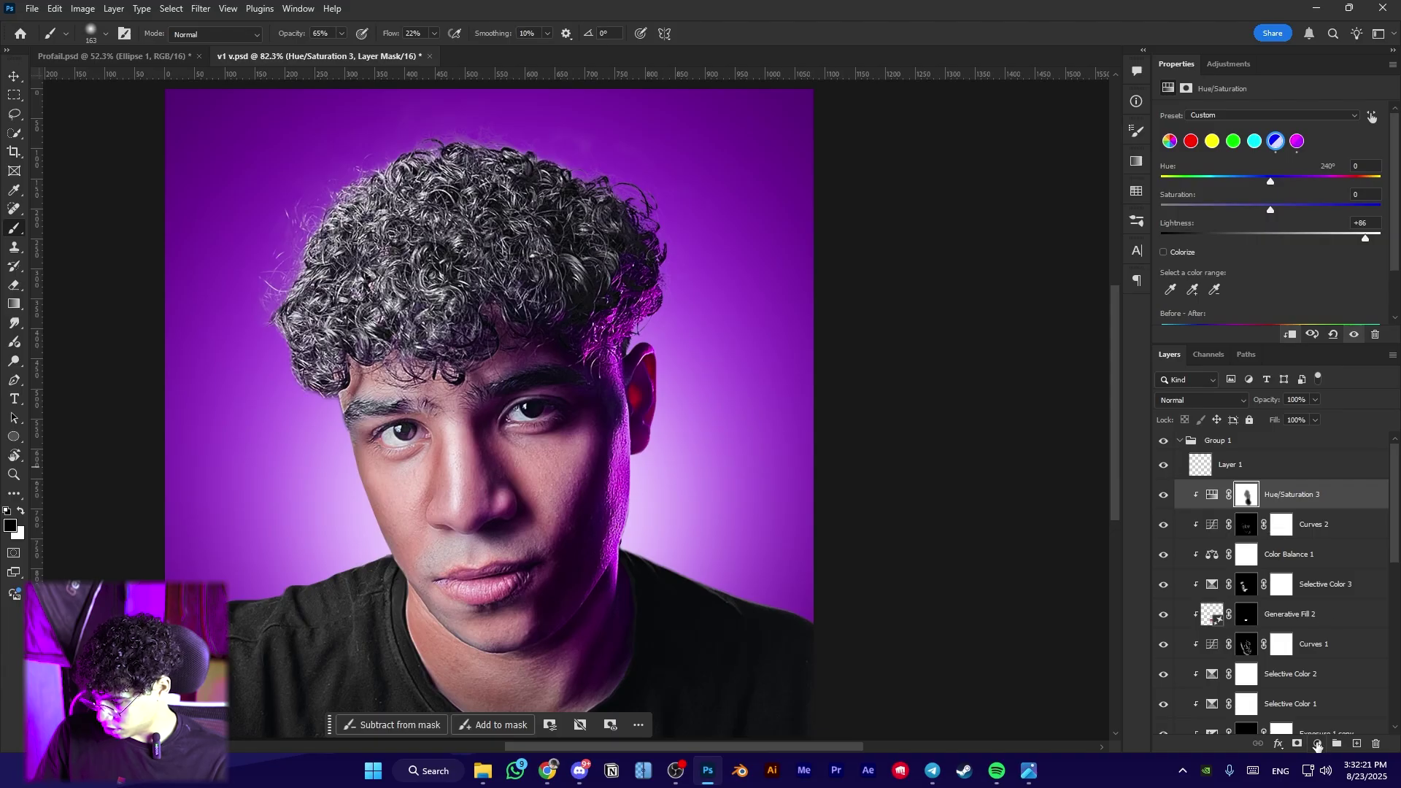
Add a clipped Hue/Saturation adjustment above Hue/Saturation 3 and colorize it with hue 278 and saturation 71
{"action": "left_click", "coordinate": [1317, 744]}
{"action": "left_click", "coordinate": [1322, 599]}
{"action": "left_click", "coordinate": [1194, 509], "text": "alt"}
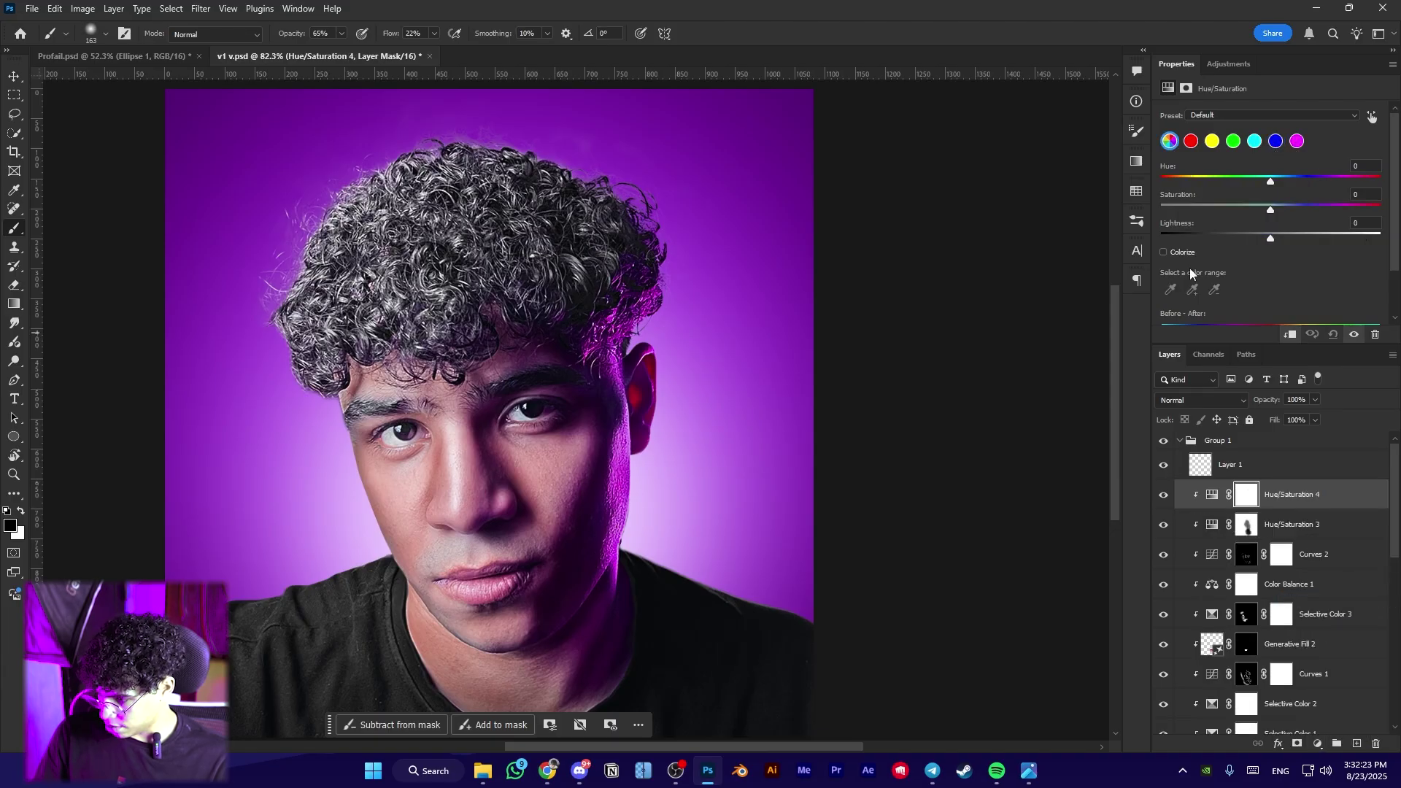
{"action": "left_click", "coordinate": [1165, 253]}
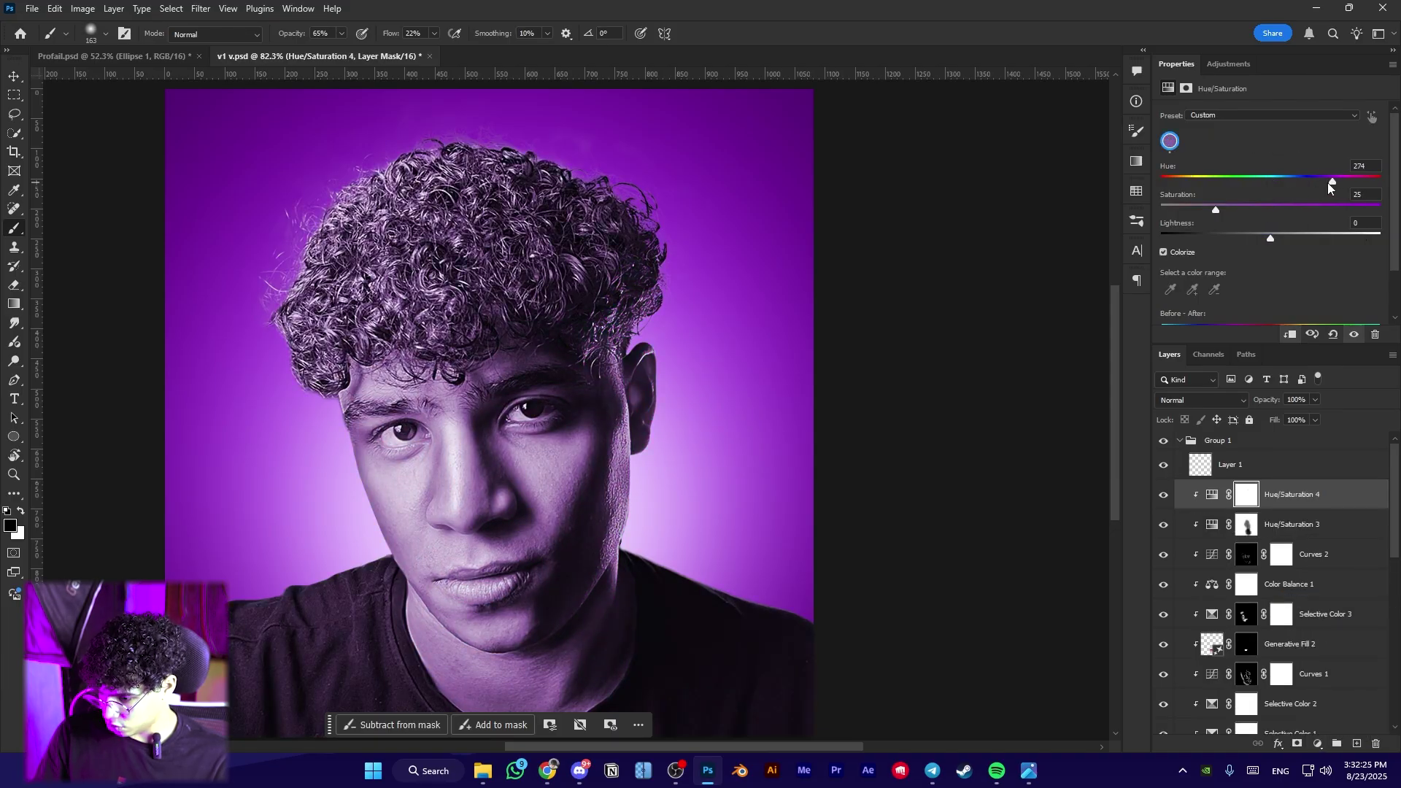
{"action": "mouse_move", "coordinate": [1333, 182]}
{"action": "left_mouse_down"}
{"action": "mouse_move", "coordinate": [1318, 211]}
{"action": "mouse_move", "coordinate": [1327, 182]}
{"action": "left_mouse_up"}
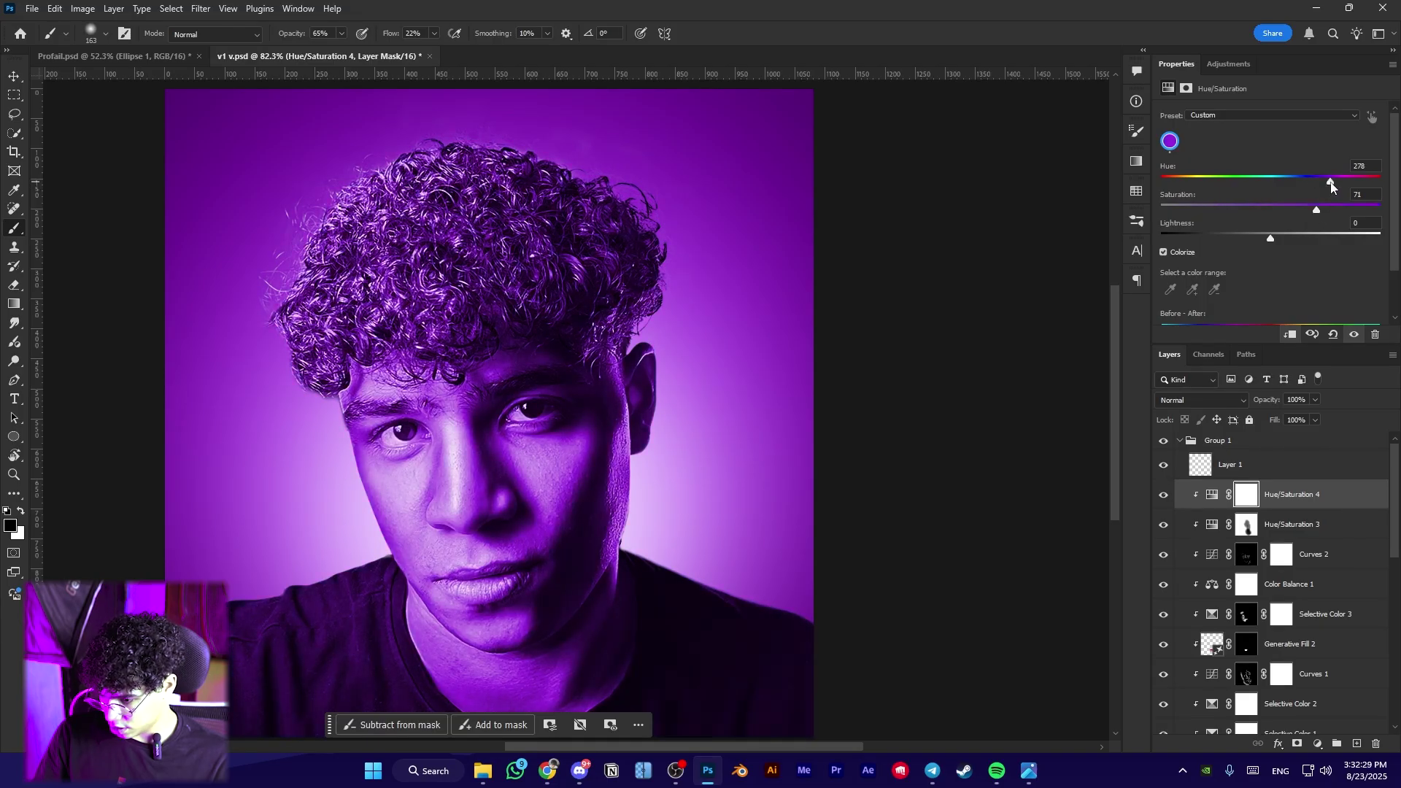
Invert the Hue/Saturation 4 layer mask to black and paint white over the hair on the shadowed side with a 365 px brush at 65% opacity
{"action": "left_click", "coordinate": [1297, 744]}
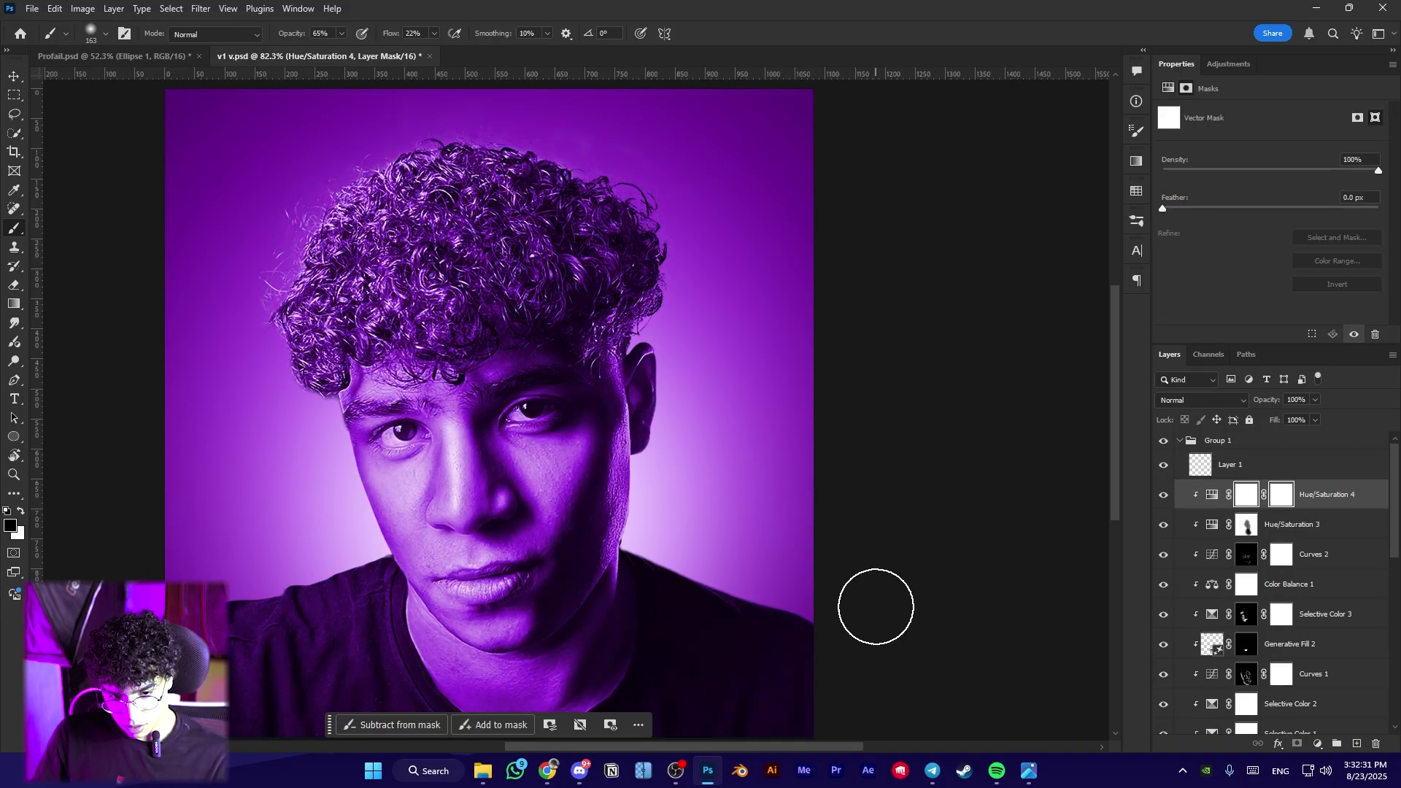
{"action": "key", "text": "ctrl+i"}
{"action": "key", "text": "bracketright"}
{"action": "key", "text": "bracketright"}
{"action": "key", "text": "bracketright"}
{"action": "key", "text": "bracketright"}
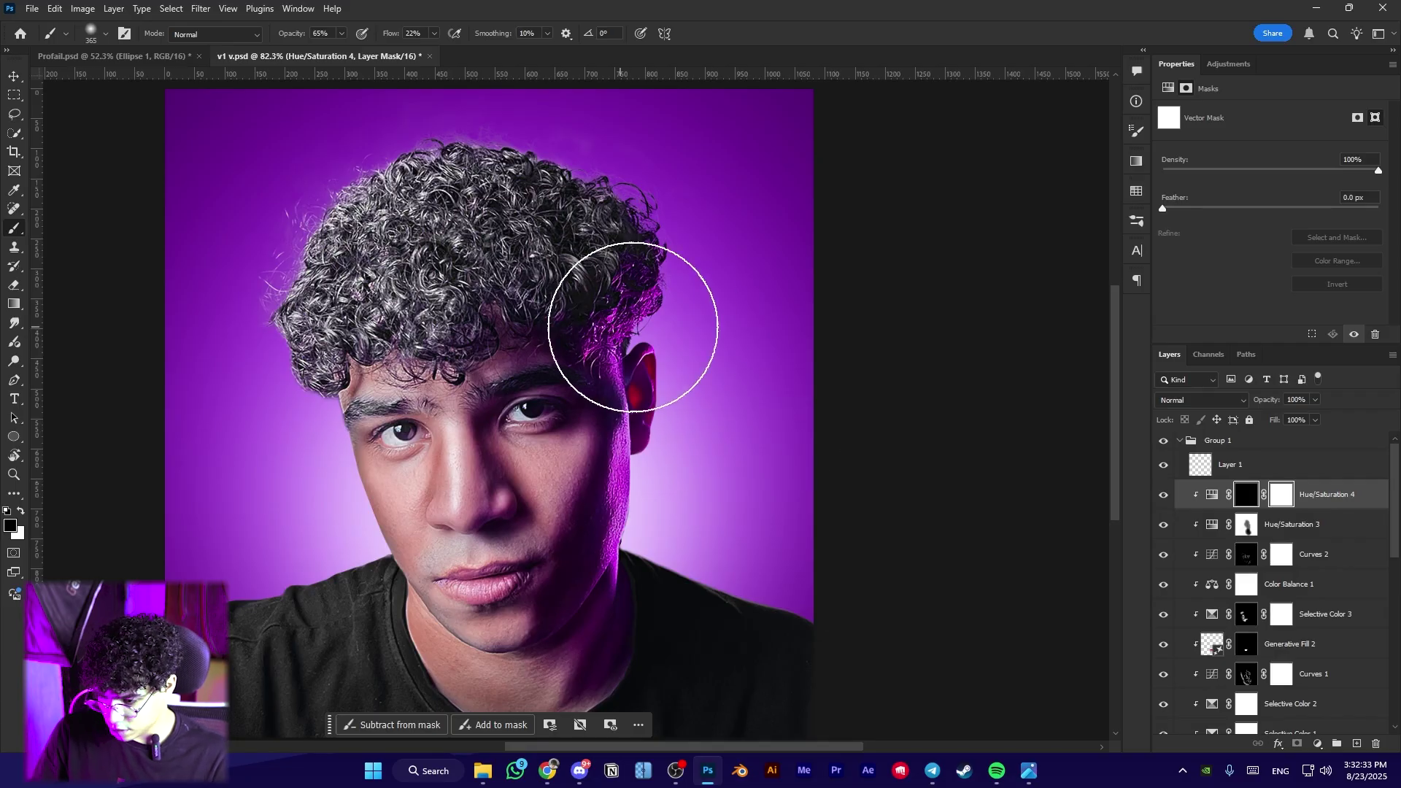
{"action": "key", "text": "x"}
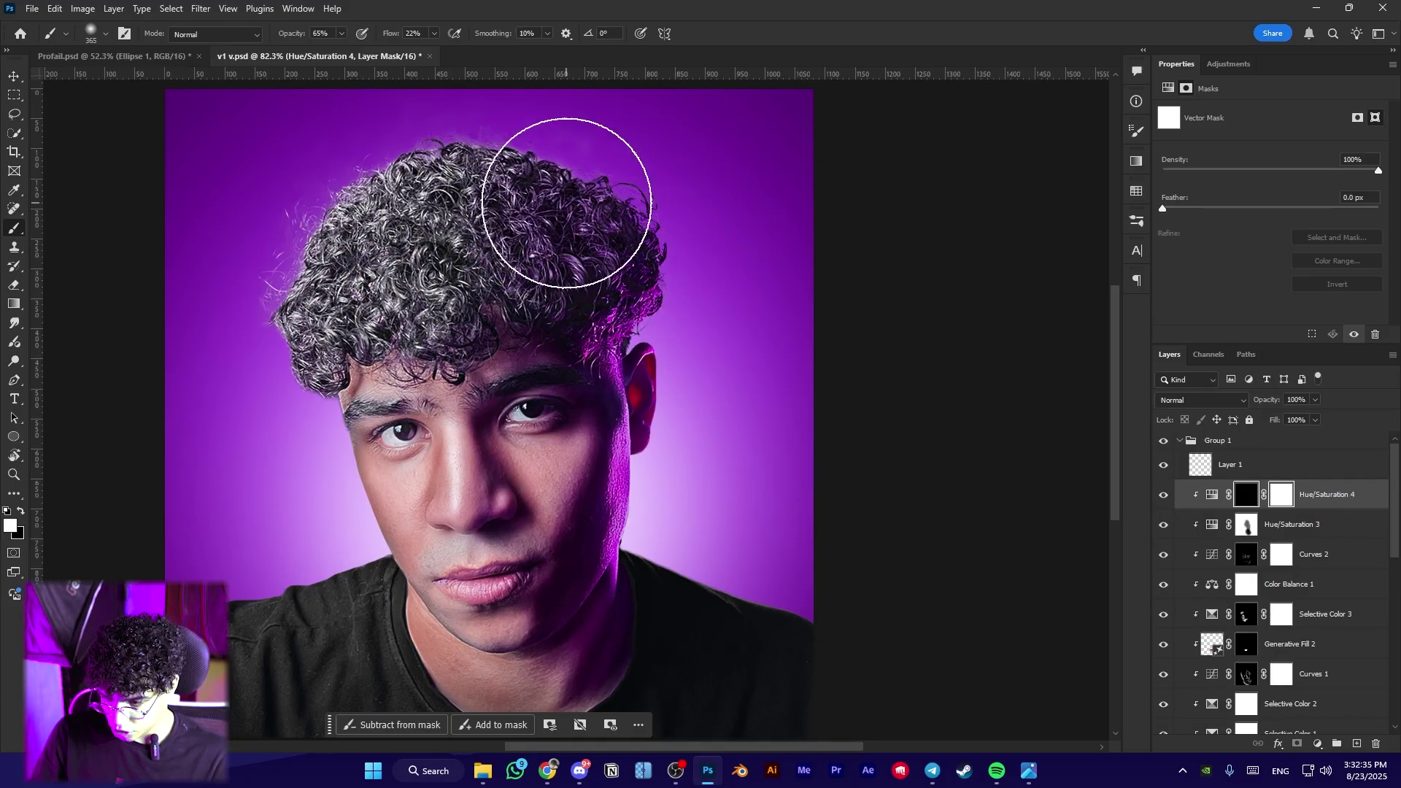
{"action": "mouse_move", "coordinate": [563, 194]}
{"action": "left_mouse_down"}
{"action": "mouse_move", "coordinate": [459, 257]}
{"action": "mouse_move", "coordinate": [572, 253]}
{"action": "left_mouse_up"}
{"action": "mouse_move", "coordinate": [691, 271]}
{"action": "left_mouse_down"}
{"action": "mouse_move", "coordinate": [656, 293]}
{"action": "mouse_move", "coordinate": [598, 275]}
{"action": "mouse_move", "coordinate": [603, 298]}
{"action": "mouse_move", "coordinate": [510, 290]}
{"action": "mouse_move", "coordinate": [581, 216]}
{"action": "mouse_move", "coordinate": [565, 186]}
{"action": "mouse_move", "coordinate": [450, 285]}
{"action": "mouse_move", "coordinate": [426, 276]}
{"action": "mouse_move", "coordinate": [371, 169]}
{"action": "mouse_move", "coordinate": [425, 271]}
{"action": "mouse_move", "coordinate": [399, 180]}
{"action": "mouse_move", "coordinate": [533, 152]}
{"action": "mouse_move", "coordinate": [403, 300]}
{"action": "mouse_move", "coordinate": [441, 280]}
{"action": "mouse_move", "coordinate": [444, 296]}
{"action": "mouse_move", "coordinate": [476, 295]}
{"action": "mouse_move", "coordinate": [445, 191]}
{"action": "left_mouse_up"}
Paint white along the shadowed face edge, jaw and neck on the Hue/Saturation 4 mask, using brushes up to 101 px at 65% opacity
{"action": "key", "text": "x"}
{"action": "scroll", "coordinate": [600, 296], "scroll_direction": "up", "scroll_amount": 2}
{"action": "left_click_drag", "start_coordinate": [596, 300], "coordinate": [497, 266]}
{"action": "scroll", "coordinate": [516, 267], "scroll_direction": "up", "scroll_amount": 3}
{"action": "key", "text": "x"}
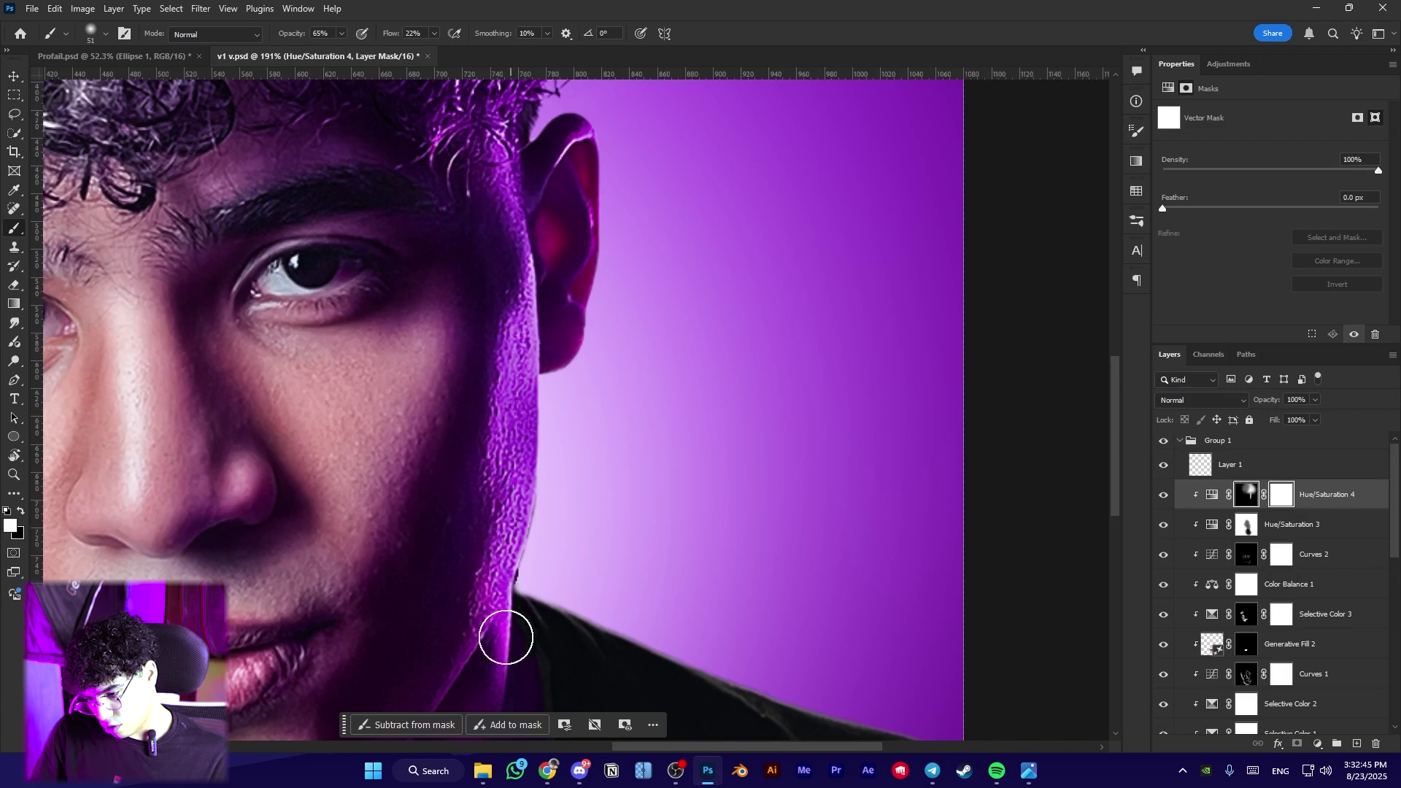
{"action": "left_click_drag", "start_coordinate": [497, 569], "coordinate": [516, 378]}
{"action": "left_click_drag", "start_coordinate": [479, 502], "coordinate": [500, 330]}
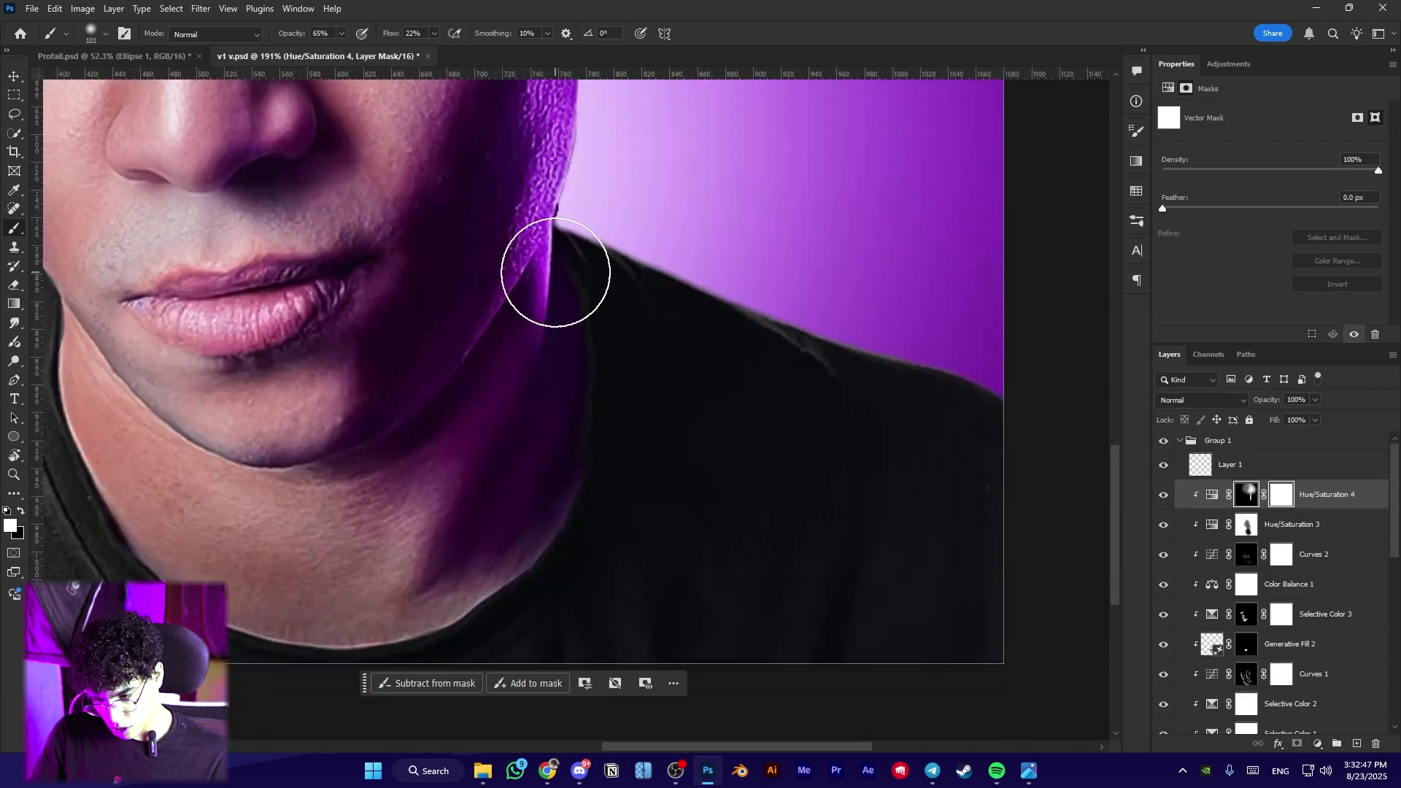
{"action": "mouse_move", "coordinate": [556, 272]}
{"action": "left_mouse_down"}
{"action": "mouse_move", "coordinate": [460, 497]}
{"action": "mouse_move", "coordinate": [557, 341]}
{"action": "mouse_move", "coordinate": [464, 547]}
{"action": "mouse_move", "coordinate": [413, 479]}
{"action": "mouse_move", "coordinate": [418, 571]}
{"action": "mouse_move", "coordinate": [526, 616]}
{"action": "mouse_move", "coordinate": [450, 598]}
{"action": "mouse_move", "coordinate": [372, 554]}
{"action": "left_mouse_up"}
Paint black over the shadowed side of the chin on the Hue/Saturation 4 mask, reducing the brush to 26 px
{"action": "key", "text": "x"}
{"action": "left_click_drag", "start_coordinate": [369, 479], "coordinate": [351, 593]}
{"action": "scroll", "coordinate": [353, 599], "scroll_direction": "down", "scroll_amount": 4}
{"action": "left_click_drag", "start_coordinate": [374, 530], "coordinate": [370, 499]}
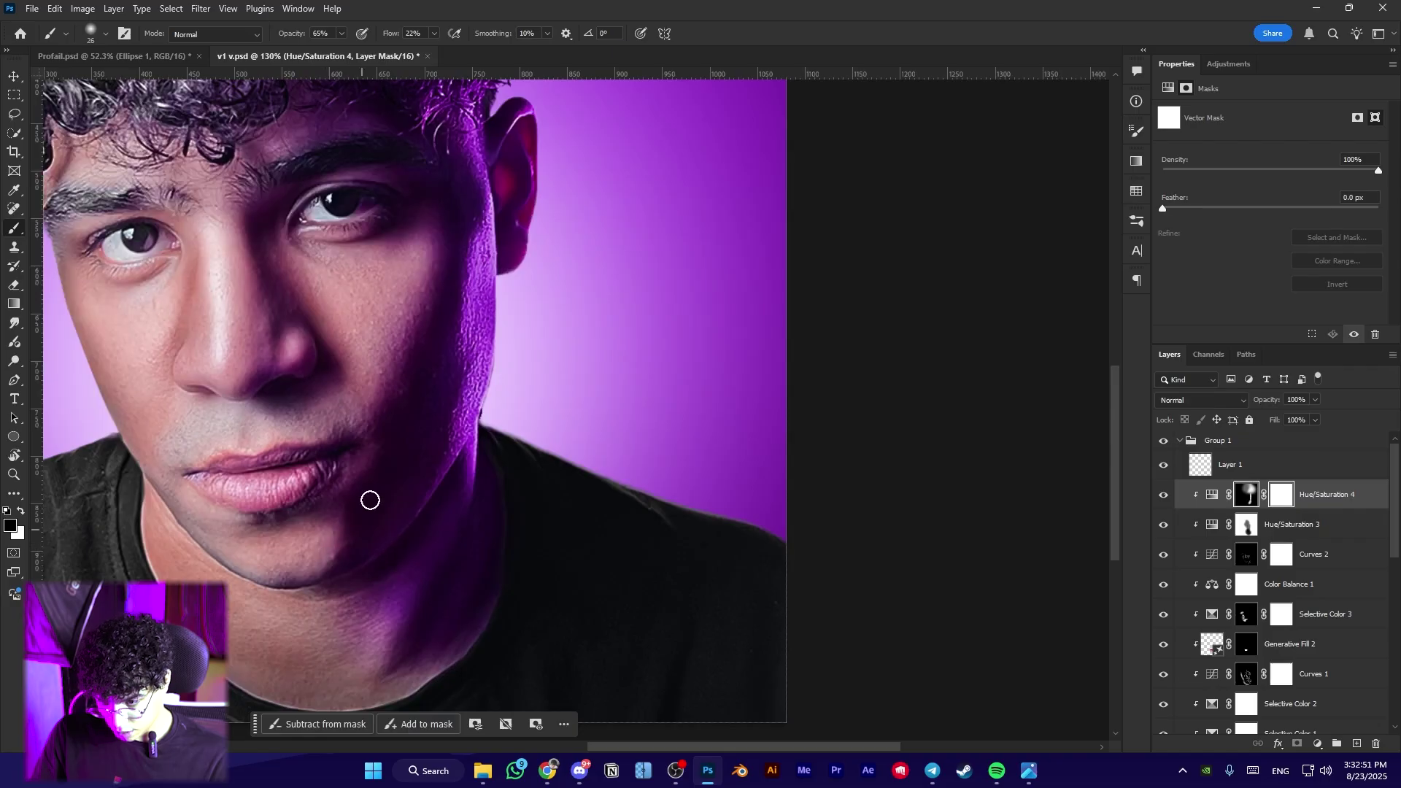
Refine the purple tint along the jaw and shadowed cheek on the Hue/Saturation 4 mask with white and black brushes at 33% opacity
{"action": "left_click_drag", "start_coordinate": [301, 47], "coordinate": [267, 47]}
{"action": "left_click_drag", "start_coordinate": [434, 466], "coordinate": [442, 467]}
{"action": "scroll", "coordinate": [376, 561], "scroll_direction": "up", "scroll_amount": 5}
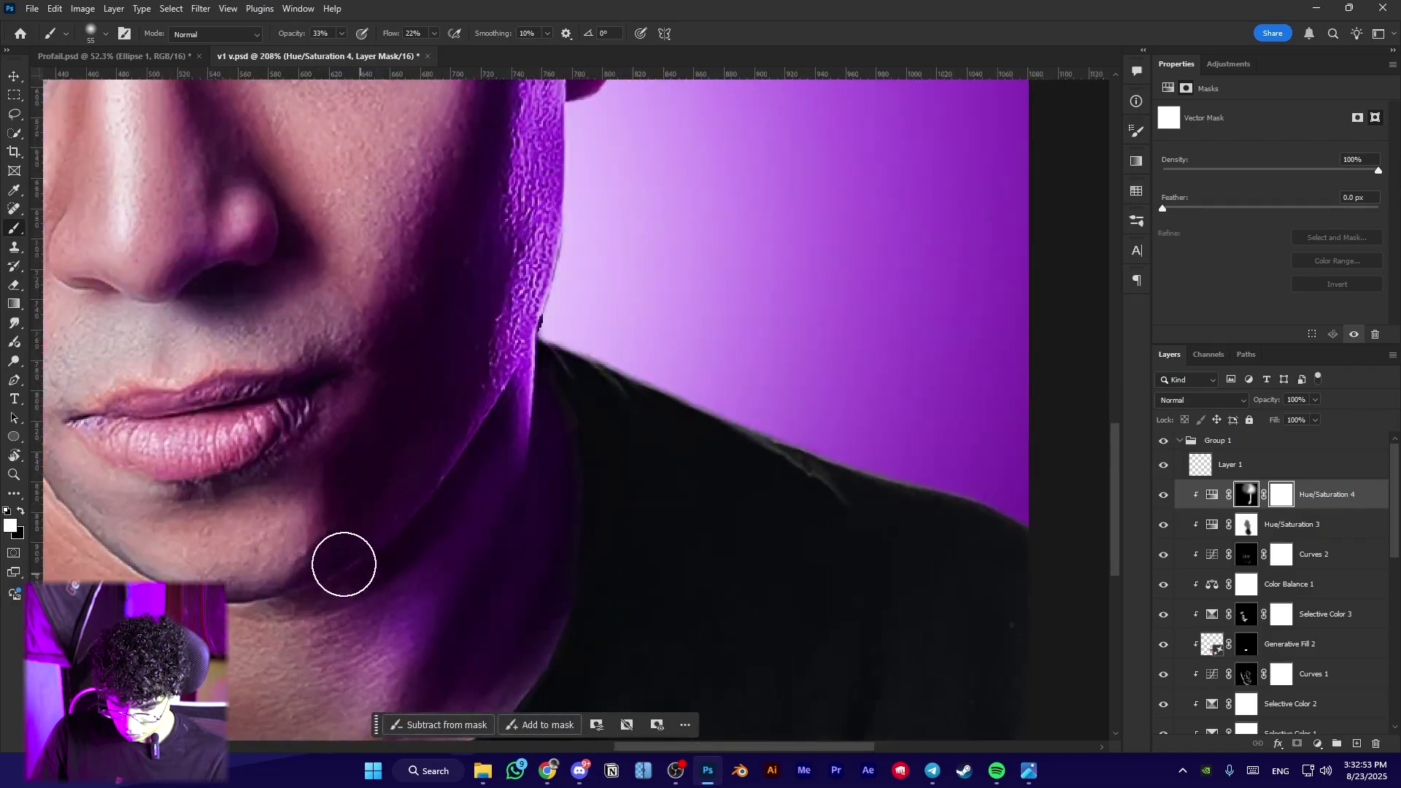
{"action": "scroll", "coordinate": [416, 406], "scroll_direction": "down", "scroll_amount": 2}
{"action": "scroll", "coordinate": [449, 412], "scroll_direction": "down", "scroll_amount": 1}
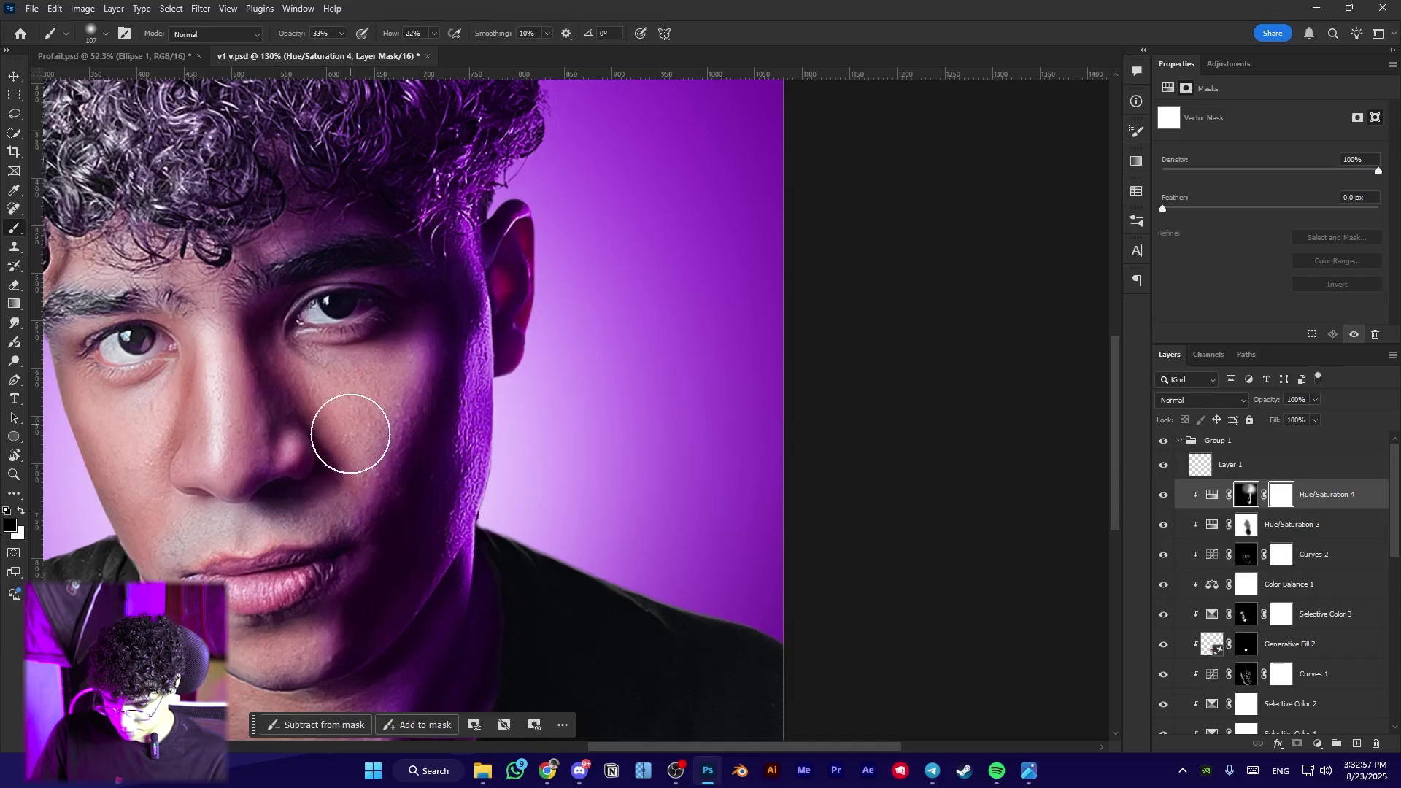
{"action": "scroll", "coordinate": [350, 433], "scroll_direction": "down", "scroll_amount": 1}
{"action": "scroll", "coordinate": [369, 506], "scroll_direction": "down", "scroll_amount": 2}
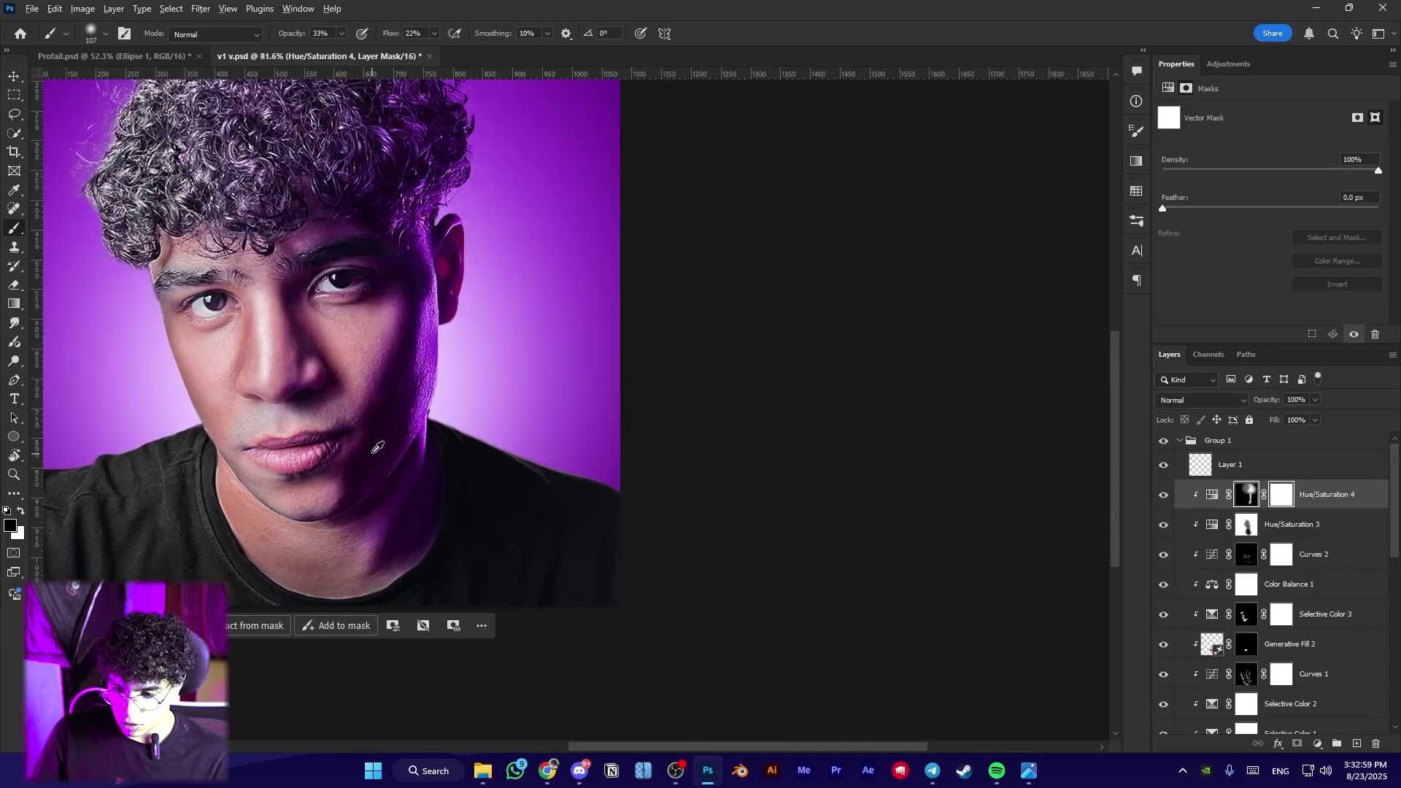
Set the Lightness of the Hue/Saturation 4 adjustment to +5
{"action": "scroll", "coordinate": [284, 367], "scroll_direction": "down", "scroll_amount": 2}
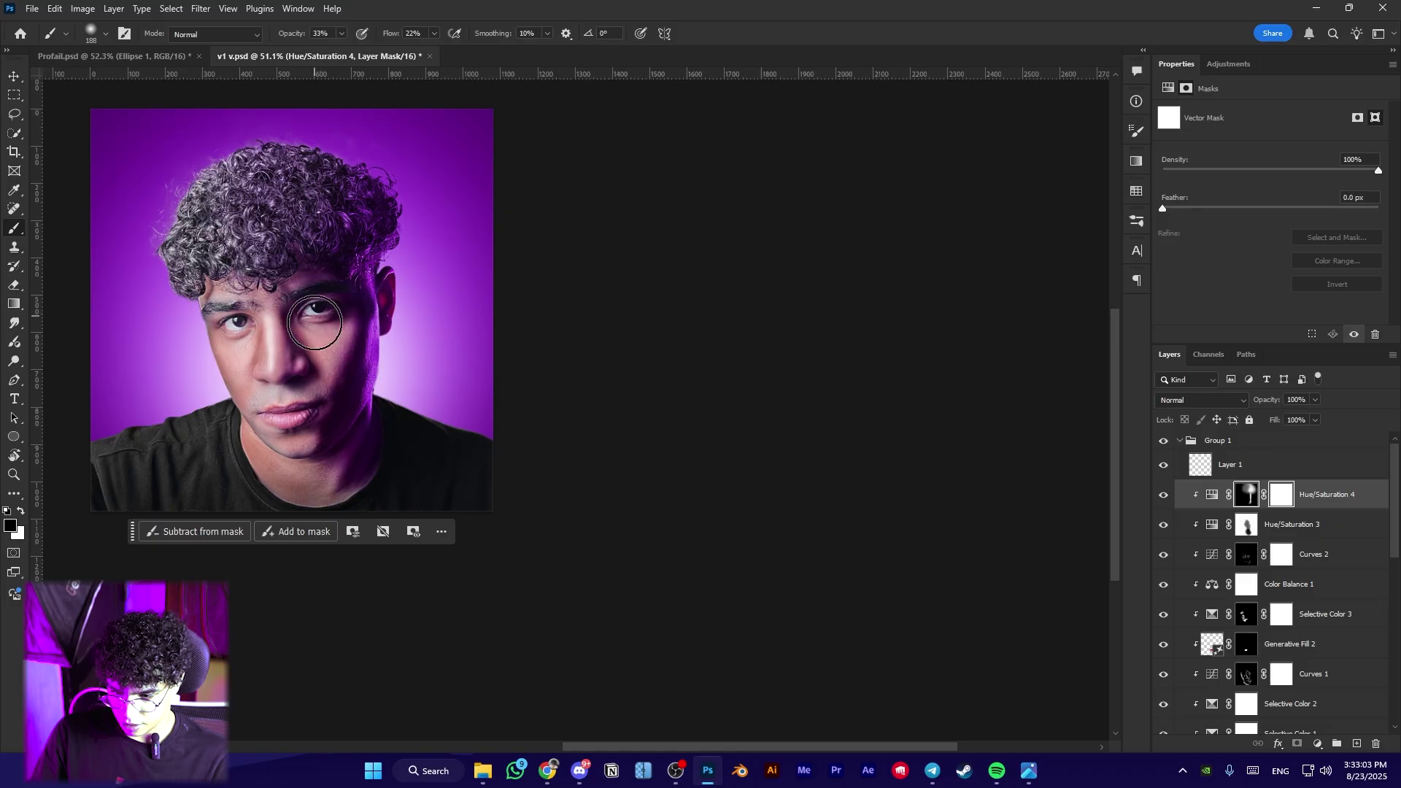
{"action": "left_click_drag", "start_coordinate": [271, 457], "coordinate": [326, 487]}
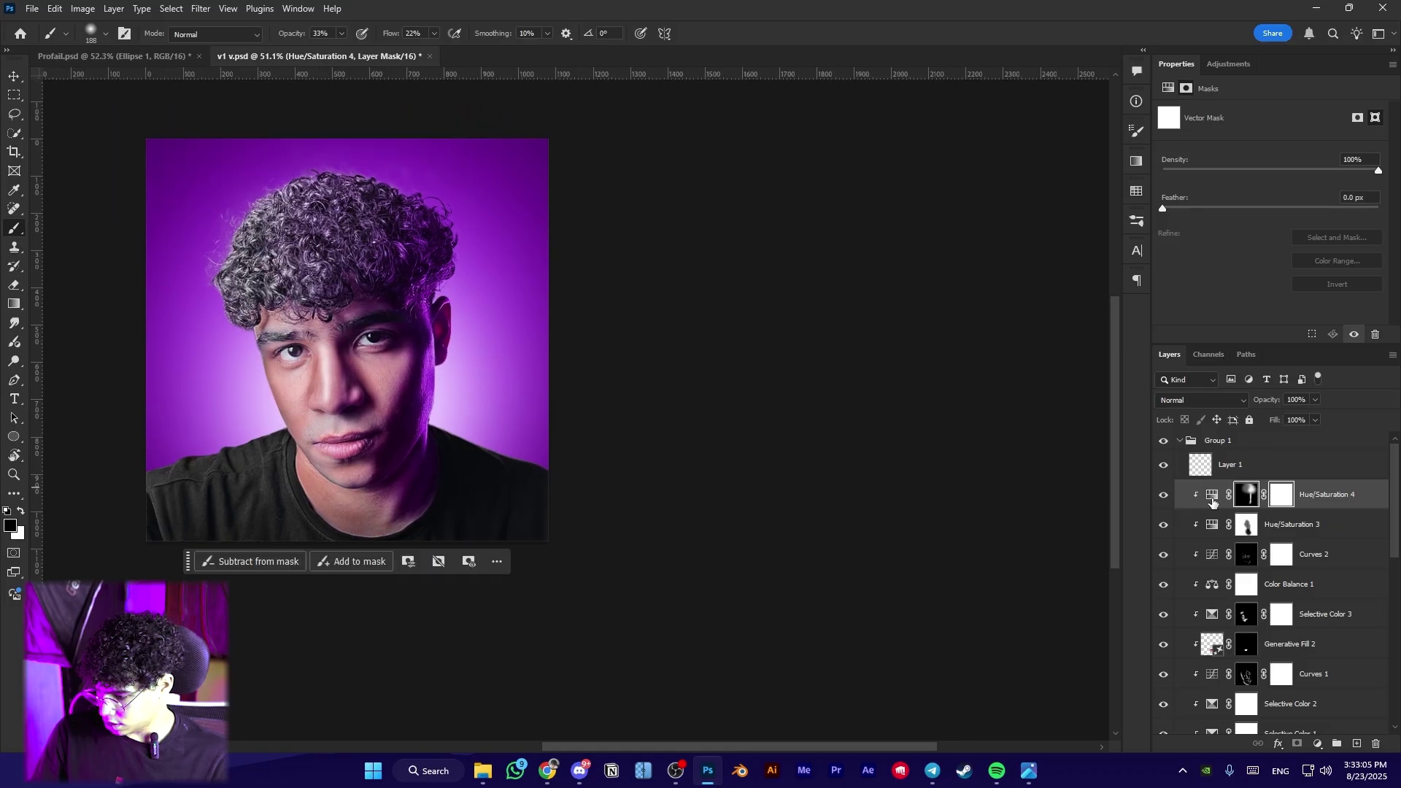
{"action": "left_click", "coordinate": [1212, 499]}
{"action": "left_click_drag", "start_coordinate": [1272, 238], "coordinate": [1288, 241]}
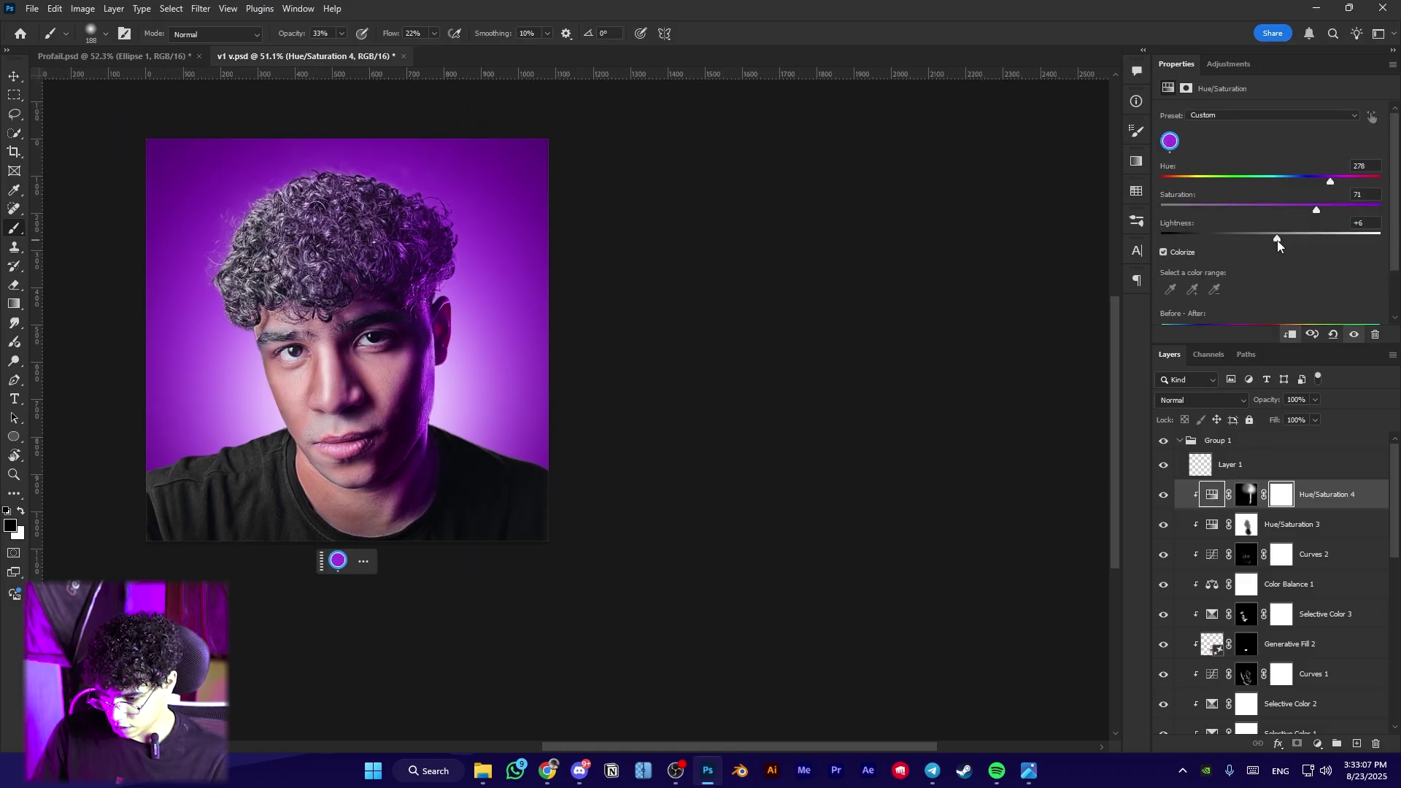
{"action": "scroll", "coordinate": [334, 380], "scroll_direction": "up", "scroll_amount": 5}
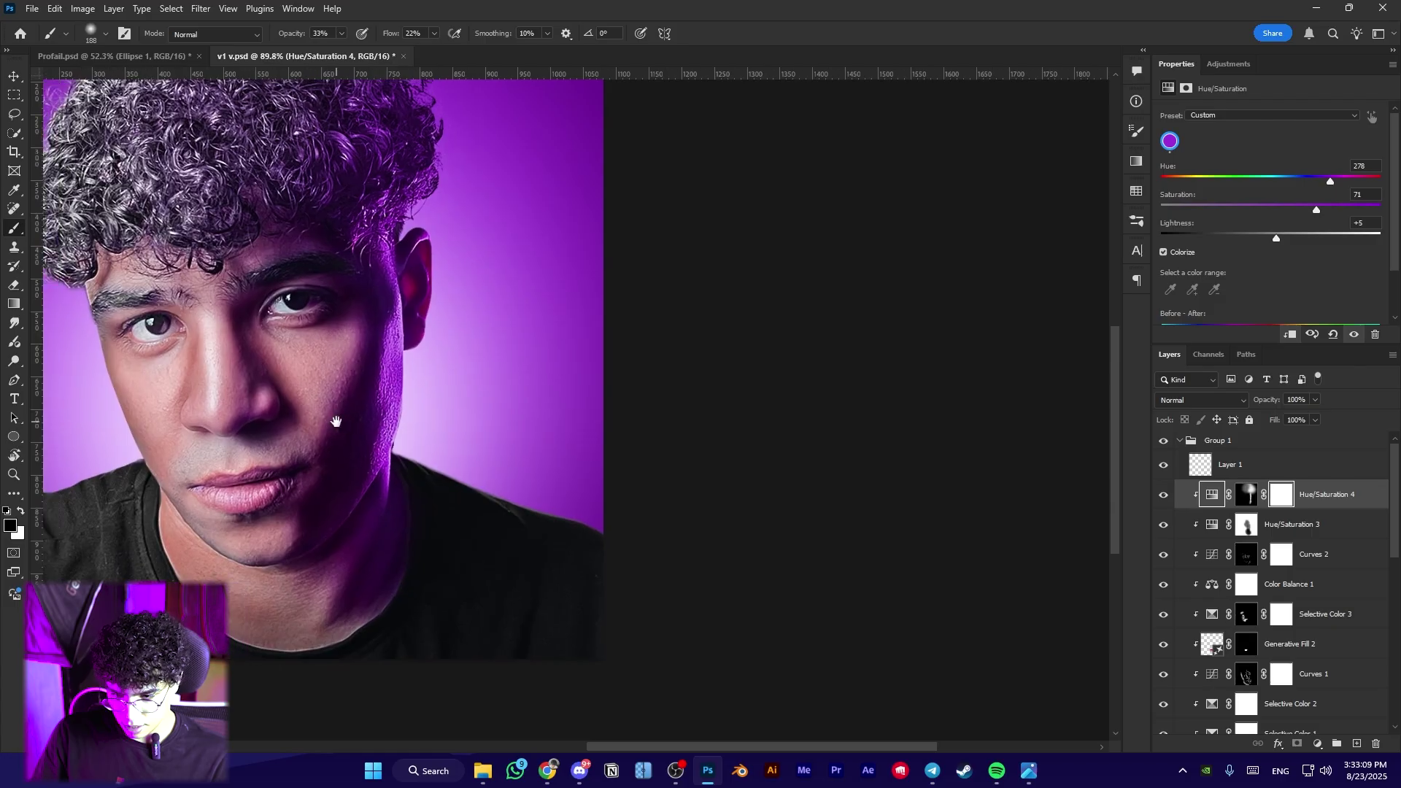
Target the Hue/Saturation 4 mask, examine the purple tint on the shadowed side of the portrait, and save the document
{"action": "left_click", "coordinate": [1244, 493]}
{"action": "scroll", "coordinate": [370, 500], "scroll_direction": "up", "scroll_amount": 2}
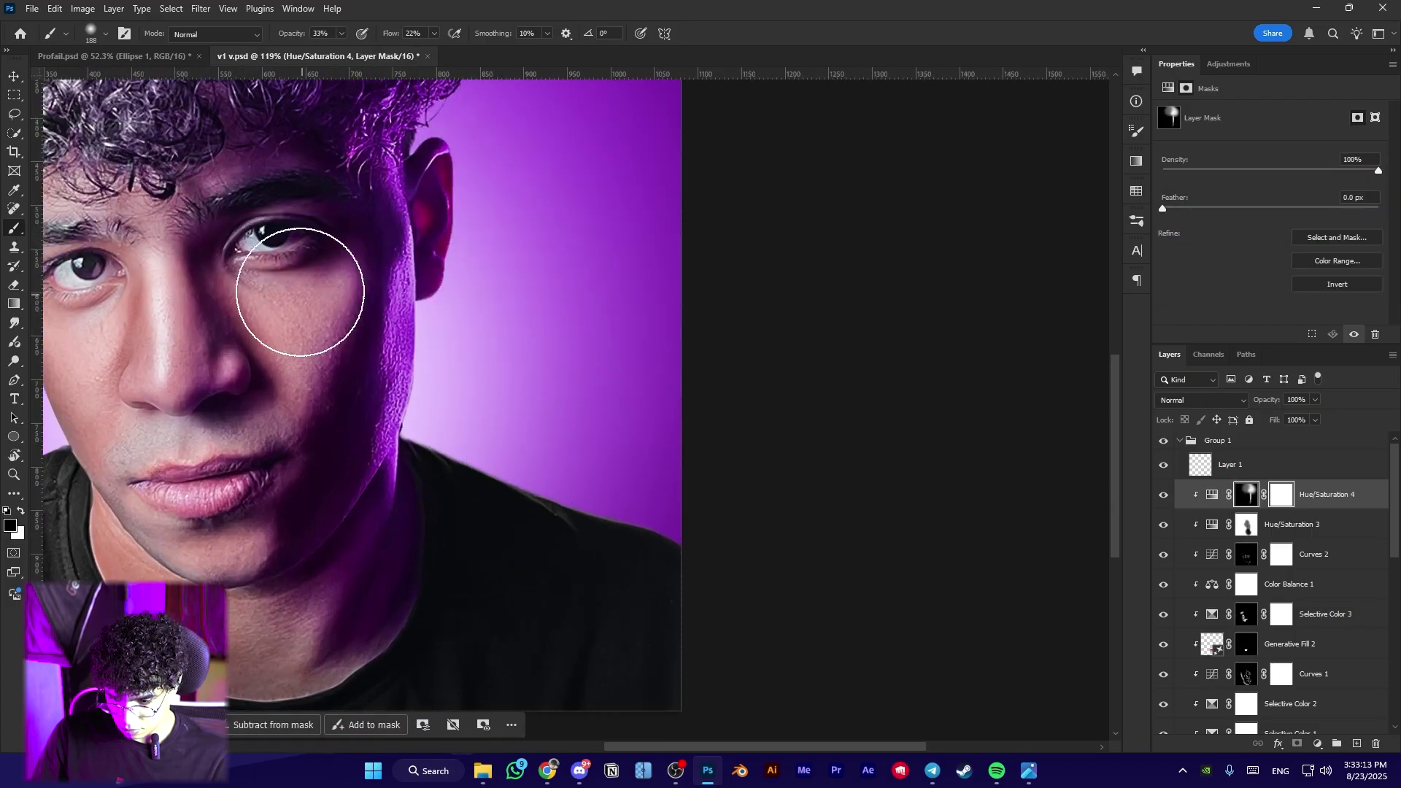
{"action": "scroll", "coordinate": [226, 515], "scroll_direction": "down", "scroll_amount": 4}
{"action": "left_click_drag", "start_coordinate": [305, 497], "coordinate": [432, 494]}
{"action": "scroll", "coordinate": [431, 493], "scroll_direction": "down", "scroll_amount": 4}
{"action": "left_click_drag", "start_coordinate": [210, 488], "coordinate": [344, 489]}
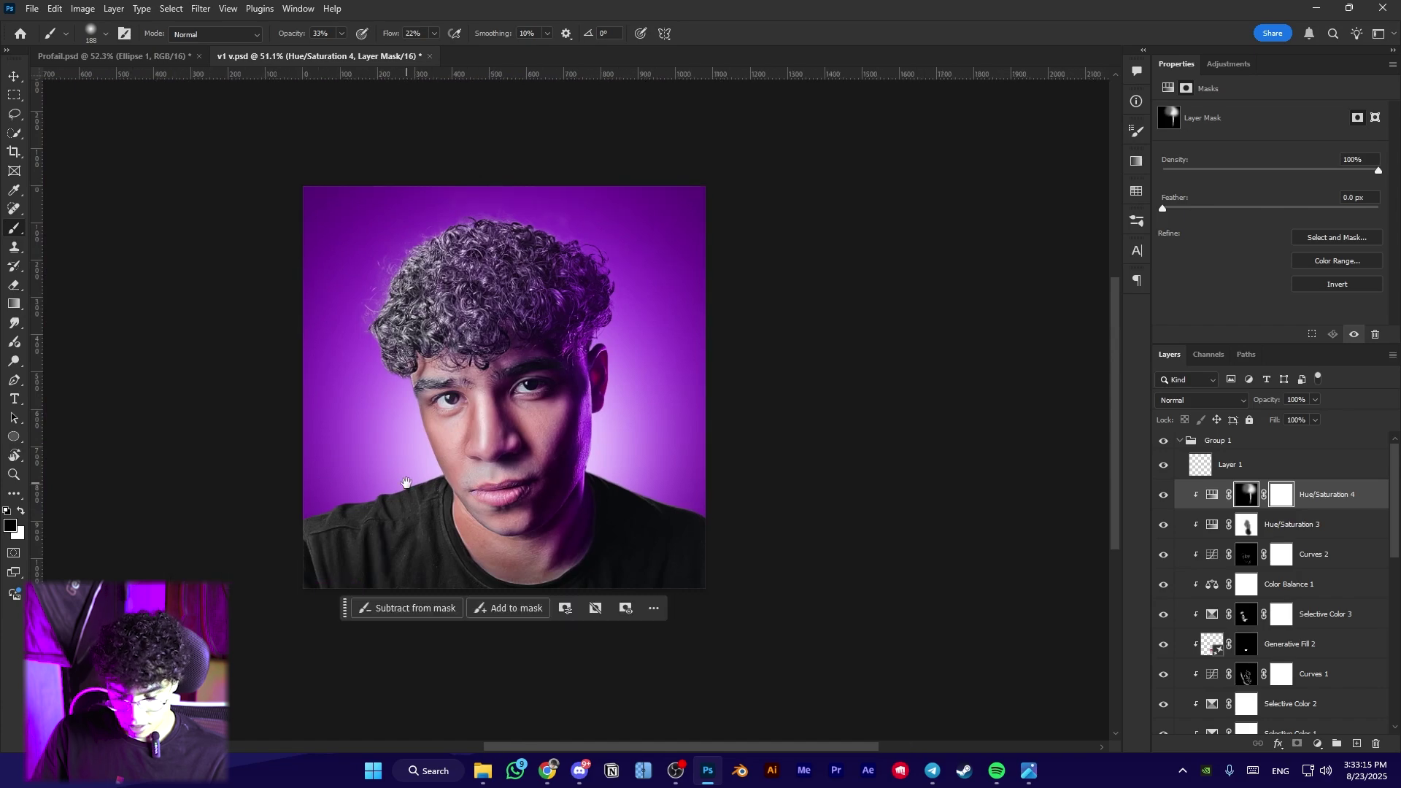
{"action": "scroll", "coordinate": [448, 515], "scroll_direction": "up", "scroll_amount": 4}
{"action": "left_click_drag", "start_coordinate": [460, 525], "coordinate": [411, 536]}
{"action": "scroll", "coordinate": [765, 523], "scroll_direction": "up", "scroll_amount": 2}
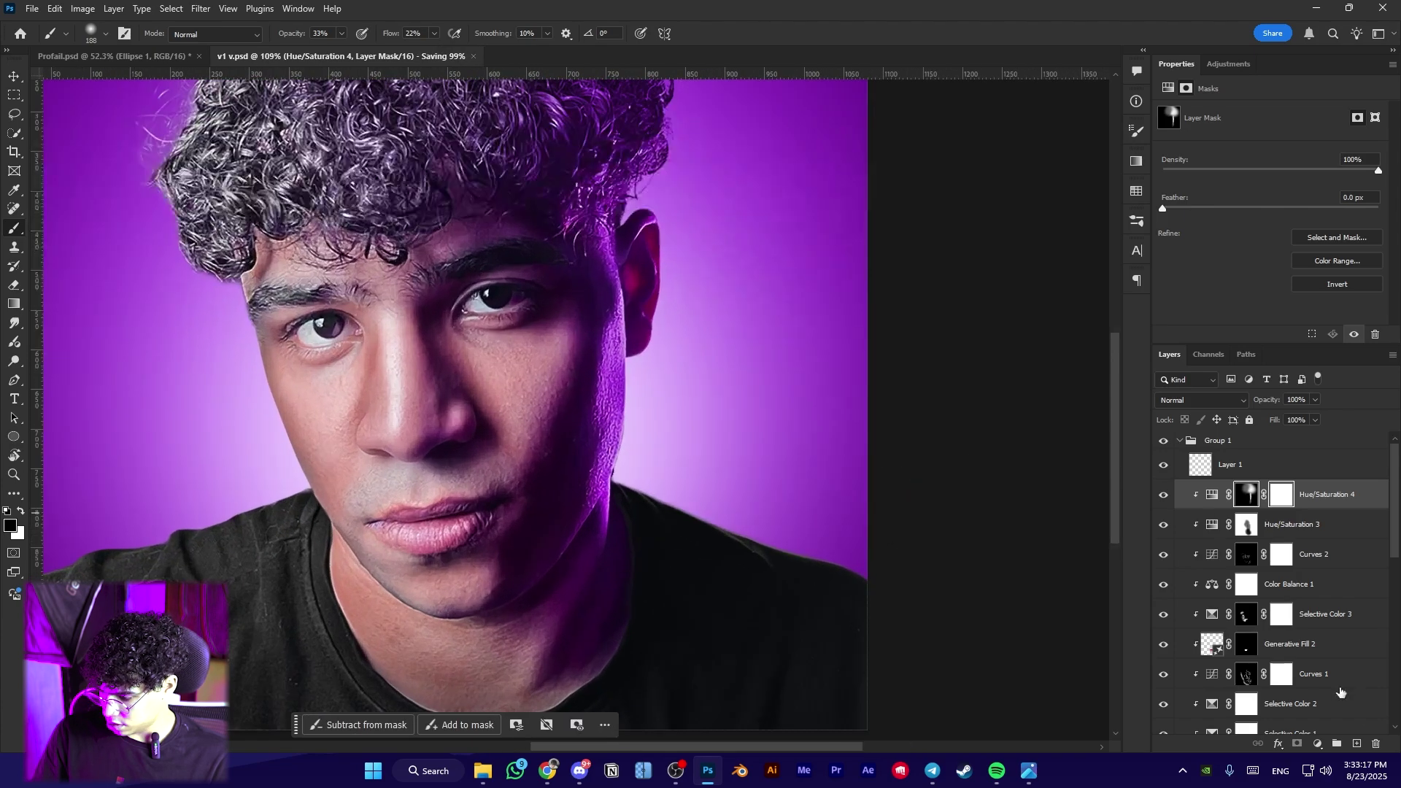
Add an Exposure adjustment above Hue/Saturation 4 with exposure +3.20 and offset +0.0439, and invert its layer mask to black
{"action": "left_click", "coordinate": [1322, 744]}
{"action": "left_click", "coordinate": [1306, 569]}
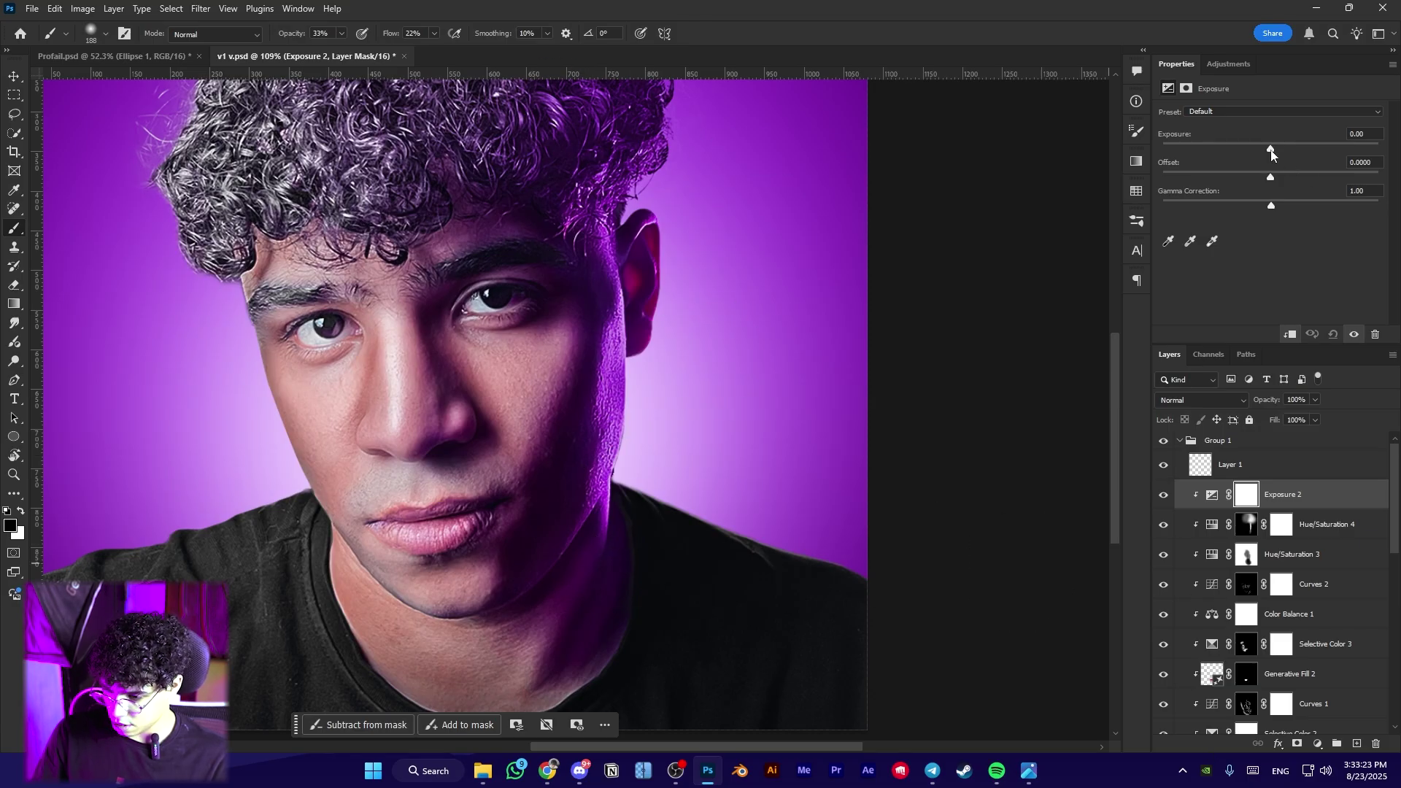
{"action": "left_click_drag", "start_coordinate": [1270, 151], "coordinate": [1322, 151]}
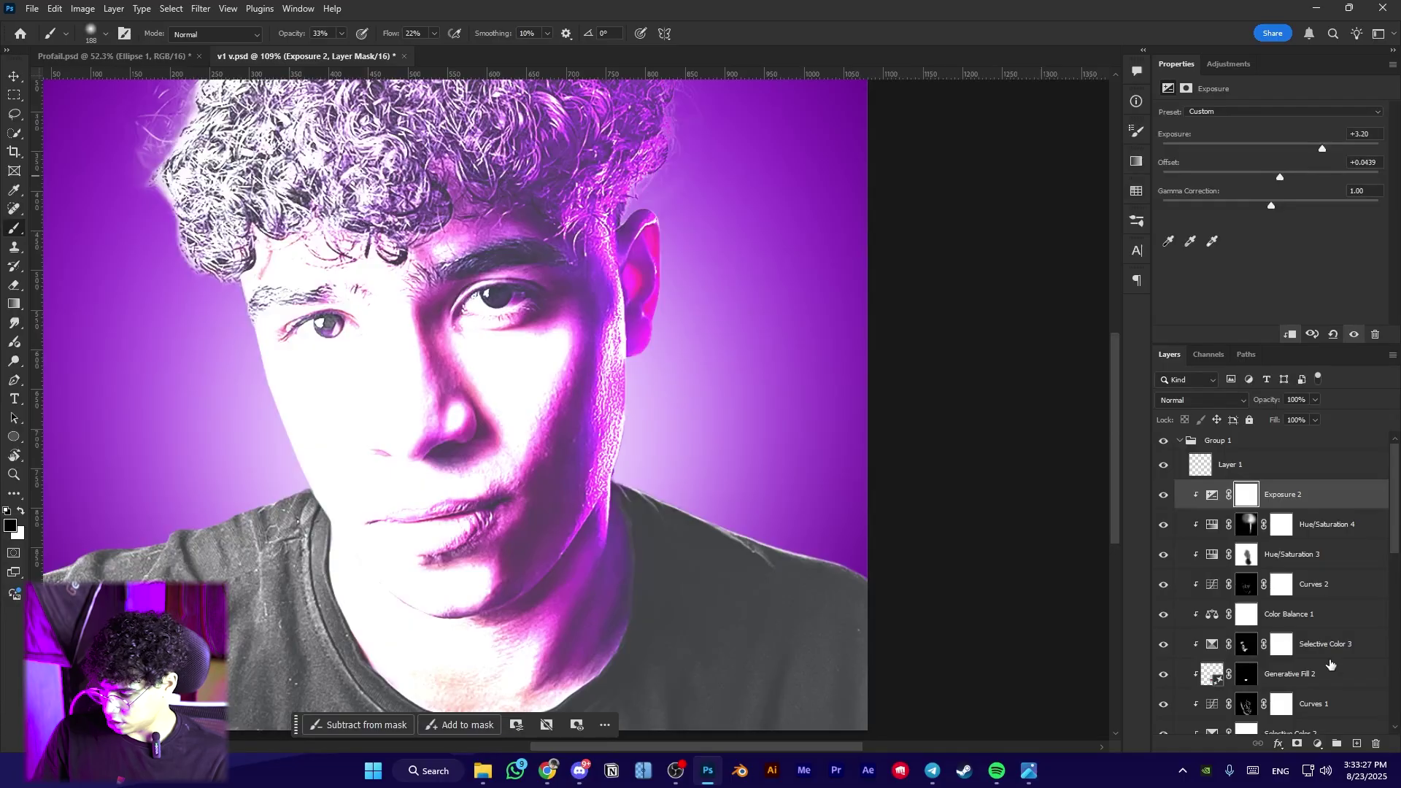
{"action": "left_click", "coordinate": [1298, 743]}
{"action": "key", "text": "ctrl+i"}
Paint white along the upper rim of the ear on the Exposure 2 mask with a small brush at 91% opacity
{"action": "scroll", "coordinate": [693, 219], "scroll_direction": "up", "scroll_amount": 6}
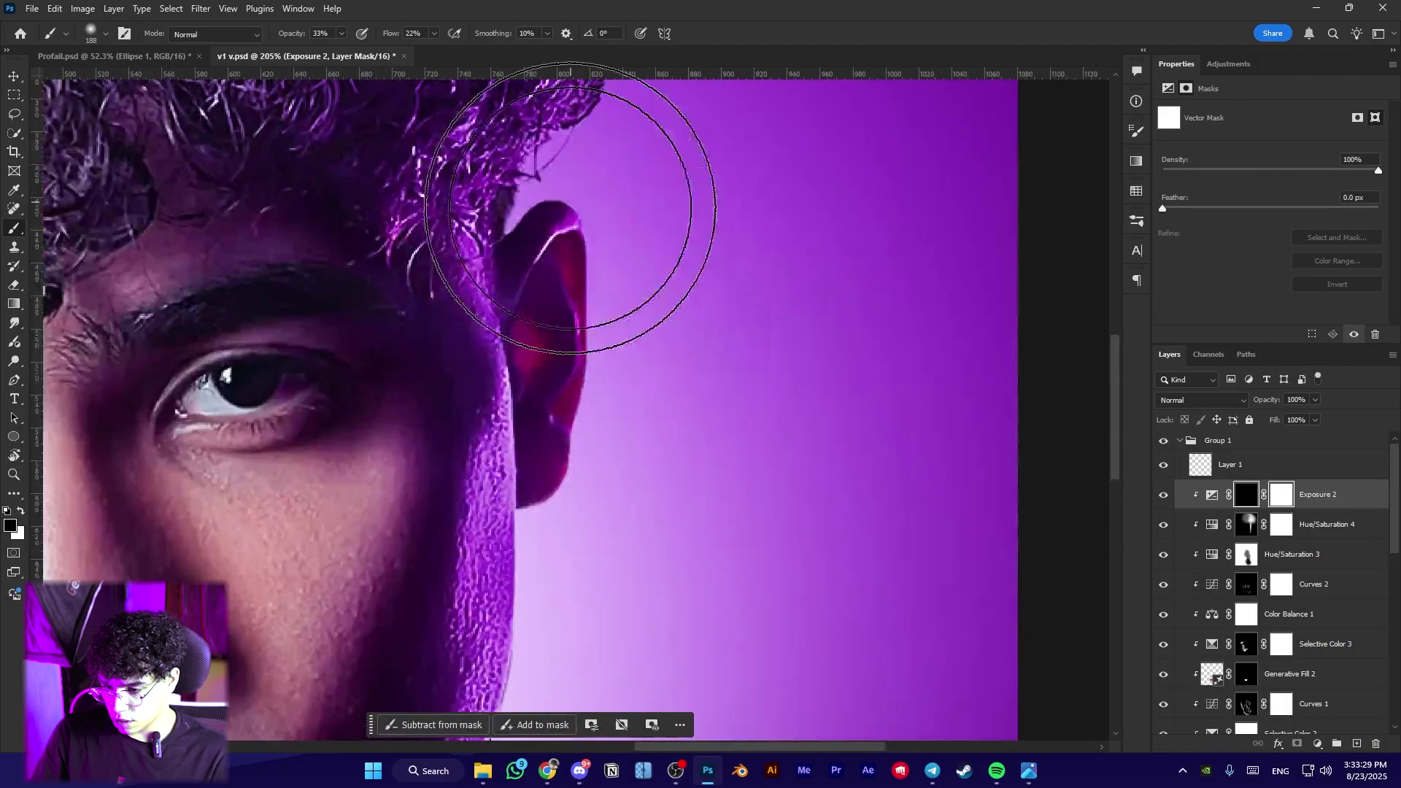
{"action": "left_click_drag", "start_coordinate": [554, 261], "coordinate": [330, 252]}
{"action": "scroll", "coordinate": [547, 237], "scroll_direction": "up", "scroll_amount": 5}
{"action": "left_click_drag", "start_coordinate": [514, 246], "coordinate": [406, 304]}
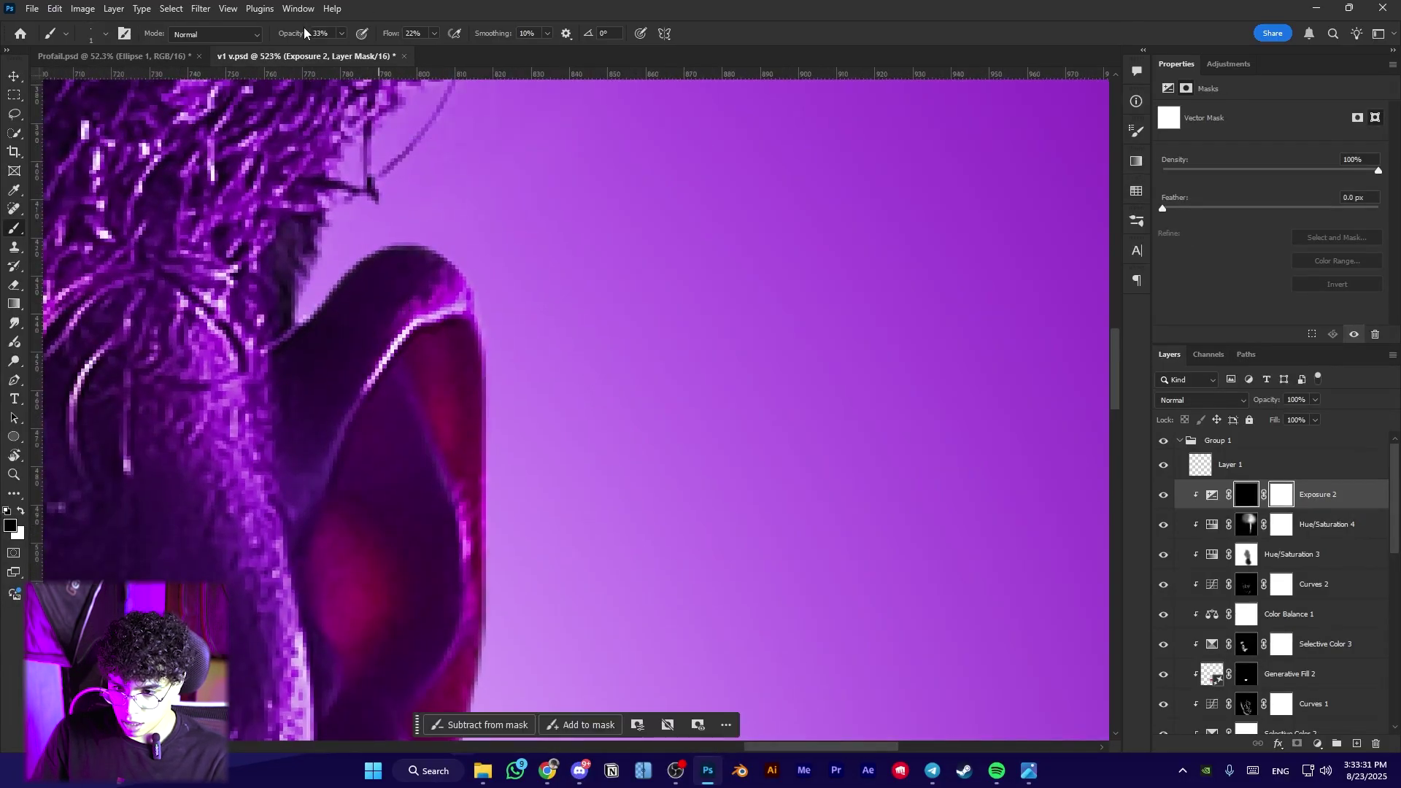
{"action": "scroll", "coordinate": [353, 432], "scroll_direction": "up", "scroll_amount": 1}
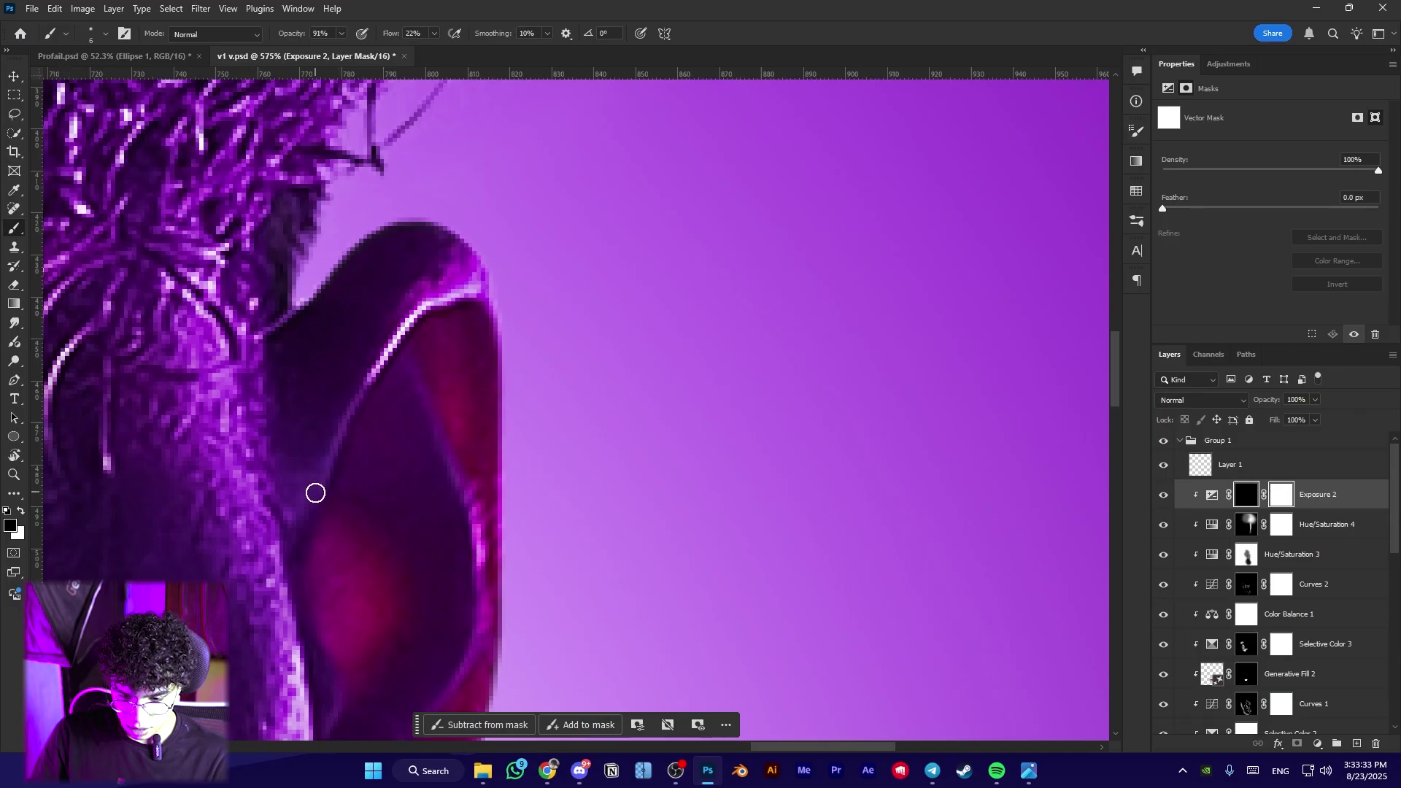
{"action": "key", "text": "x"}
{"action": "mouse_move", "coordinate": [304, 521]}
{"action": "left_mouse_down"}
{"action": "mouse_move", "coordinate": [394, 337]}
{"action": "mouse_move", "coordinate": [432, 295]}
{"action": "left_mouse_up"}
{"action": "key", "text": "ctrl+z"}
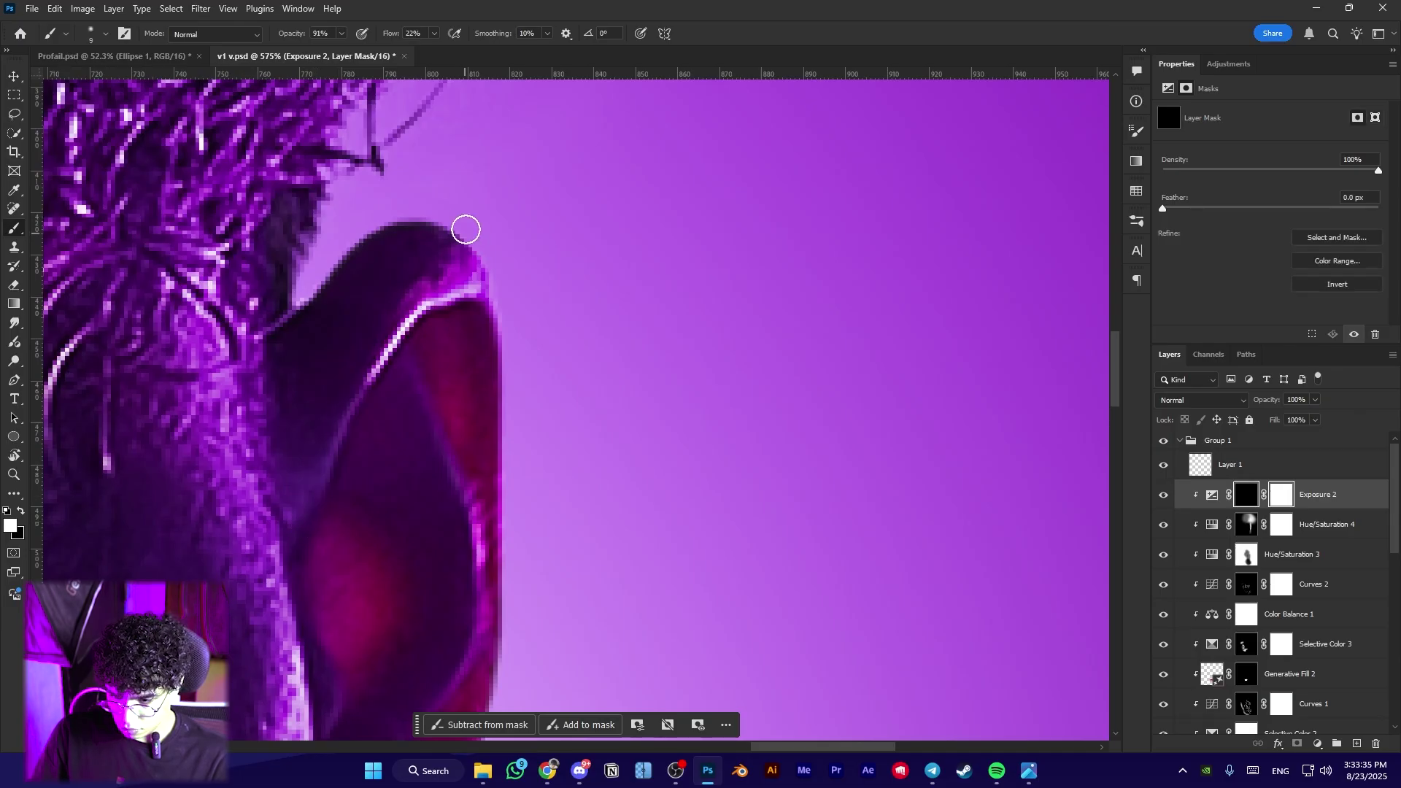
{"action": "mouse_move", "coordinate": [306, 295]}
{"action": "left_mouse_down"}
{"action": "mouse_move", "coordinate": [467, 238]}
{"action": "mouse_move", "coordinate": [515, 359]}
{"action": "mouse_move", "coordinate": [512, 438]}
{"action": "left_mouse_up"}
Paint white down the ear's outer edge with a 14 px brush and along its inner fold with a 7 px brush
{"action": "scroll", "coordinate": [506, 329], "scroll_direction": "down", "scroll_amount": 2}
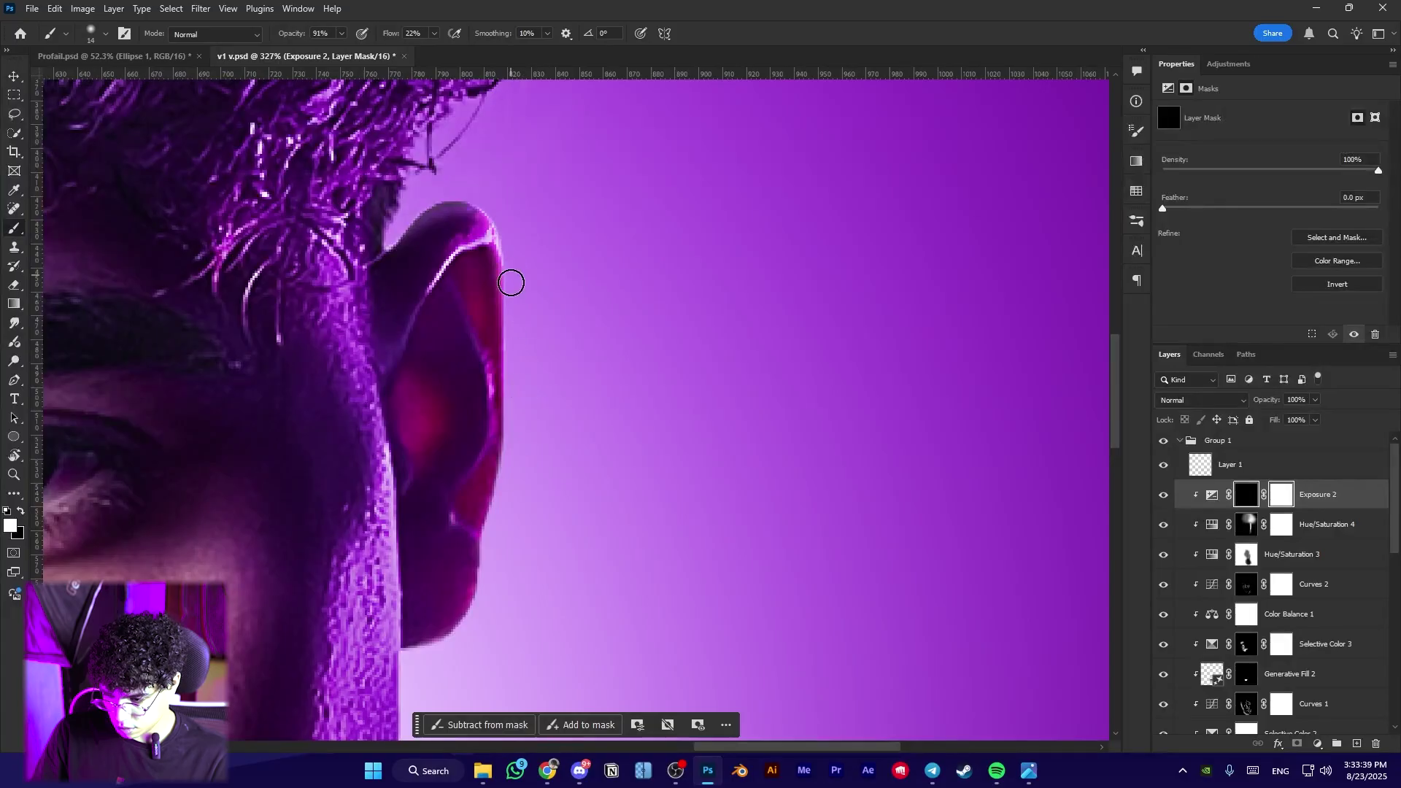
{"action": "left_click_drag", "start_coordinate": [510, 282], "coordinate": [512, 358]}
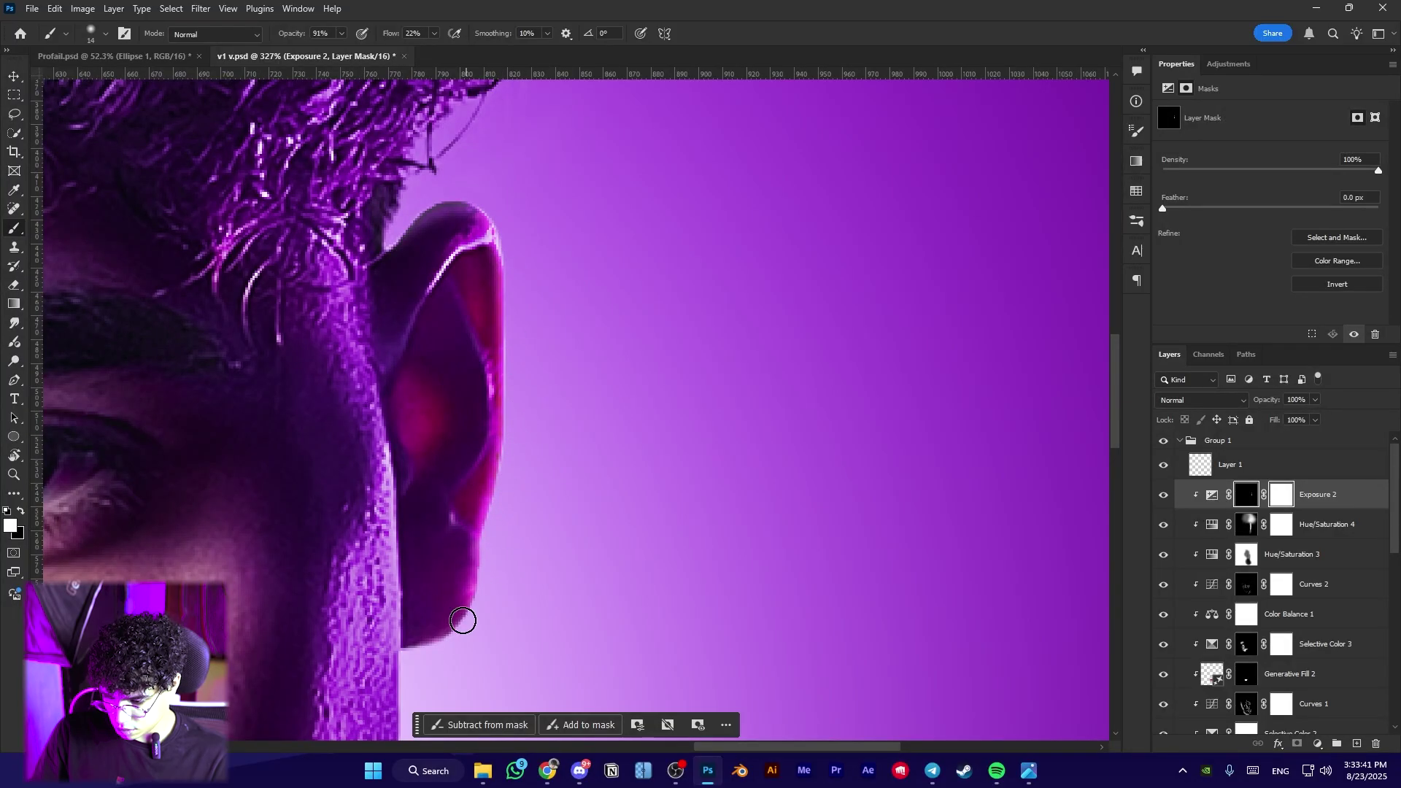
{"action": "scroll", "coordinate": [453, 247], "scroll_direction": "up", "scroll_amount": 2}
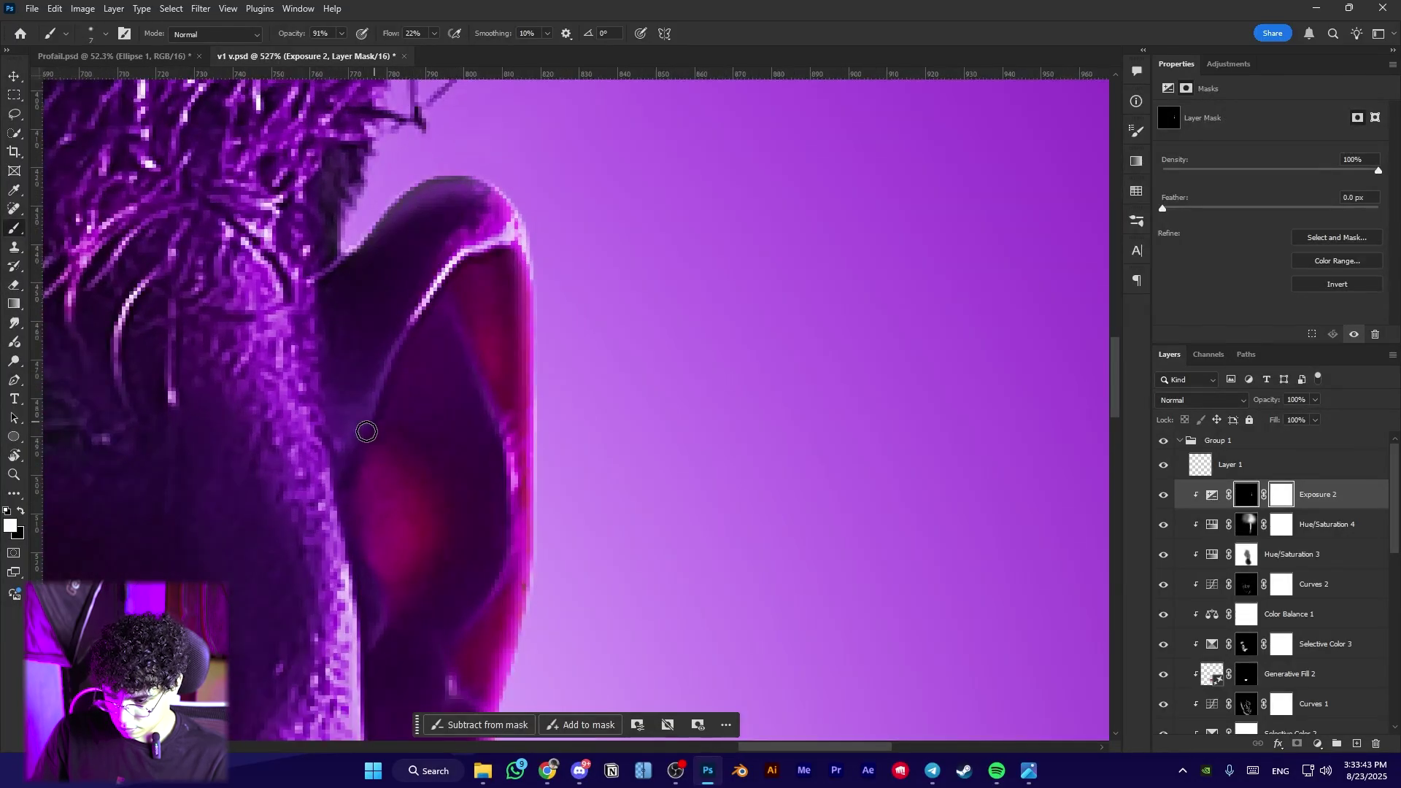
{"action": "left_click_drag", "start_coordinate": [366, 431], "coordinate": [392, 350]}
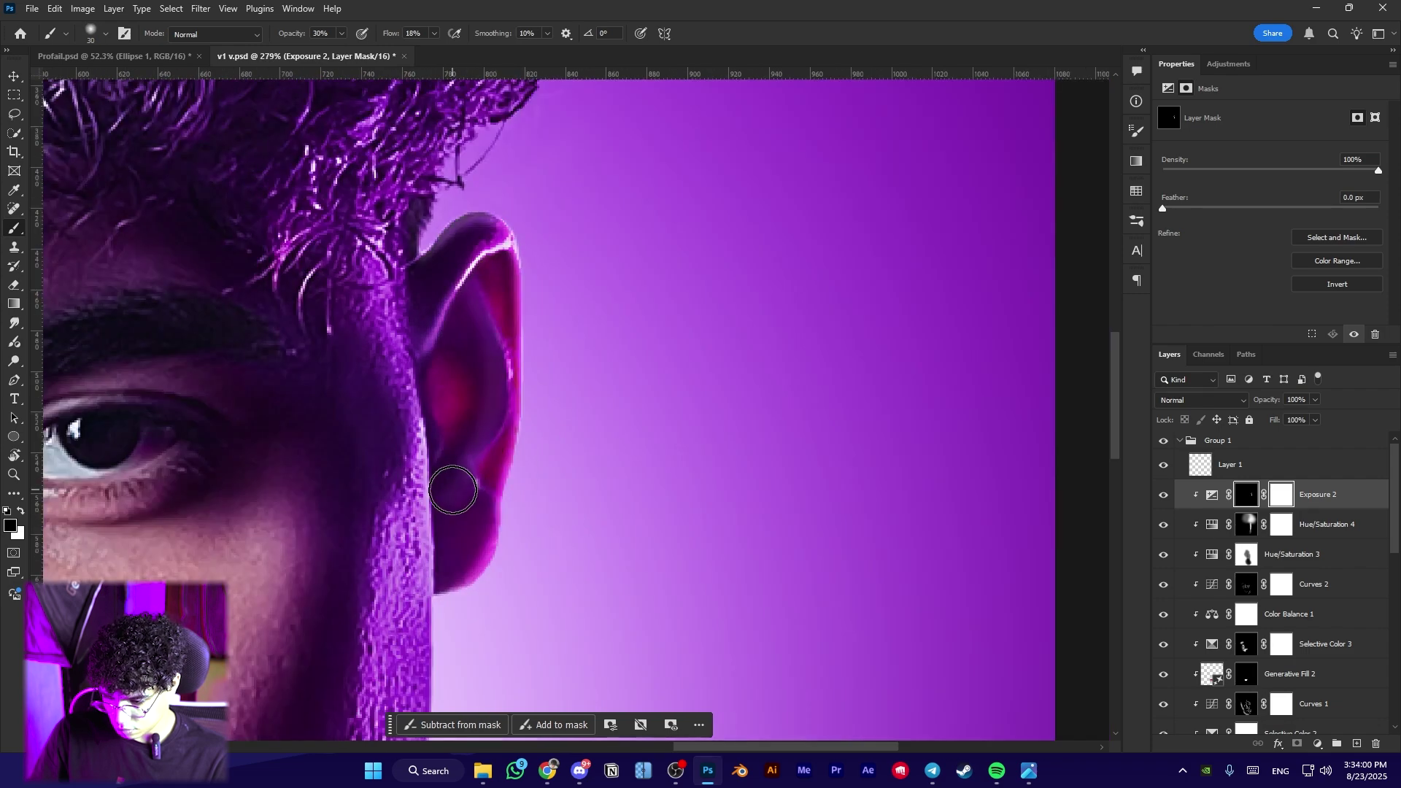
Touch up the top of the ear on the Exposure 2 mask with 16 px white and black strokes at 30% opacity
{"action": "scroll", "coordinate": [490, 368], "scroll_direction": "down", "scroll_amount": 5}
{"action": "scroll", "coordinate": [511, 306], "scroll_direction": "up", "scroll_amount": 8}
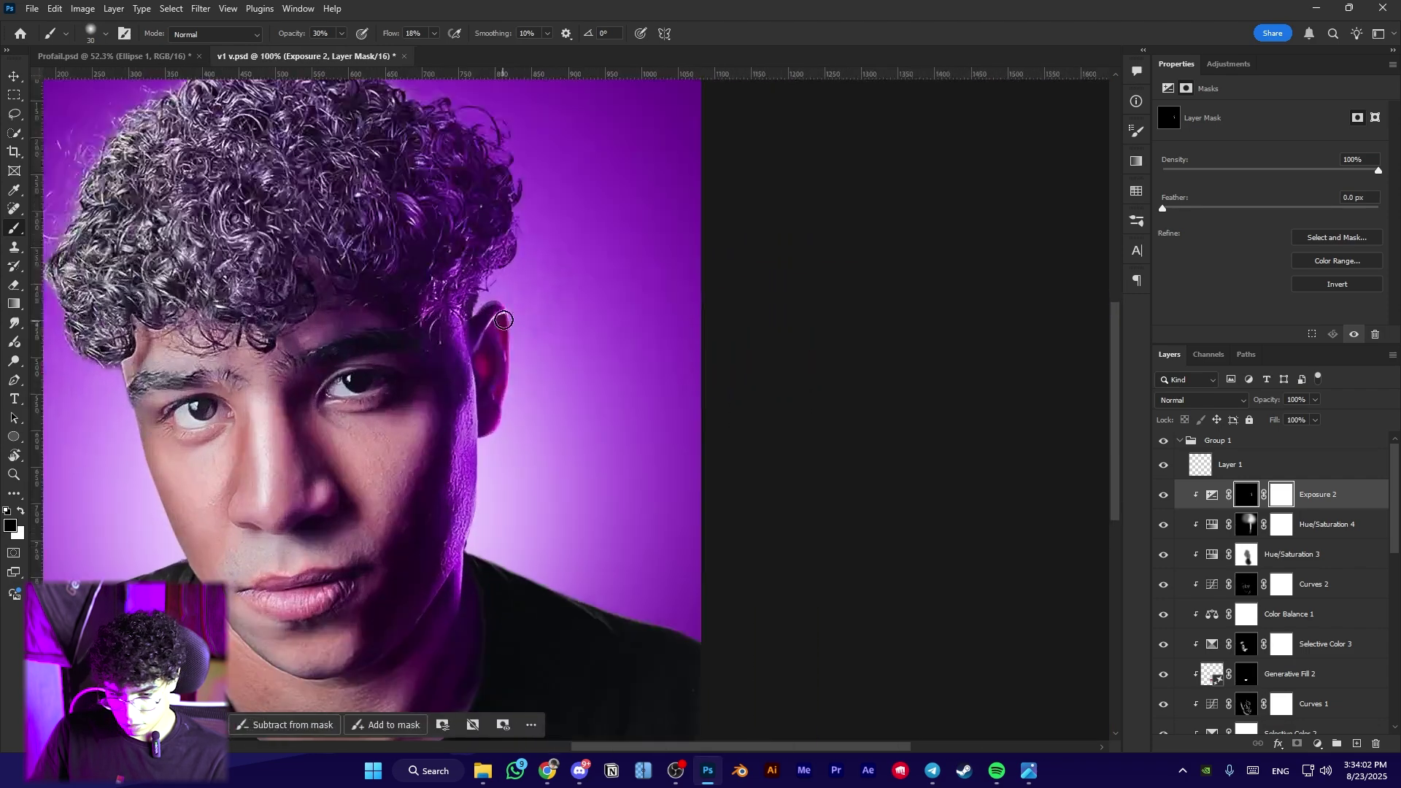
{"action": "scroll", "coordinate": [408, 310], "scroll_direction": "up", "scroll_amount": 2}
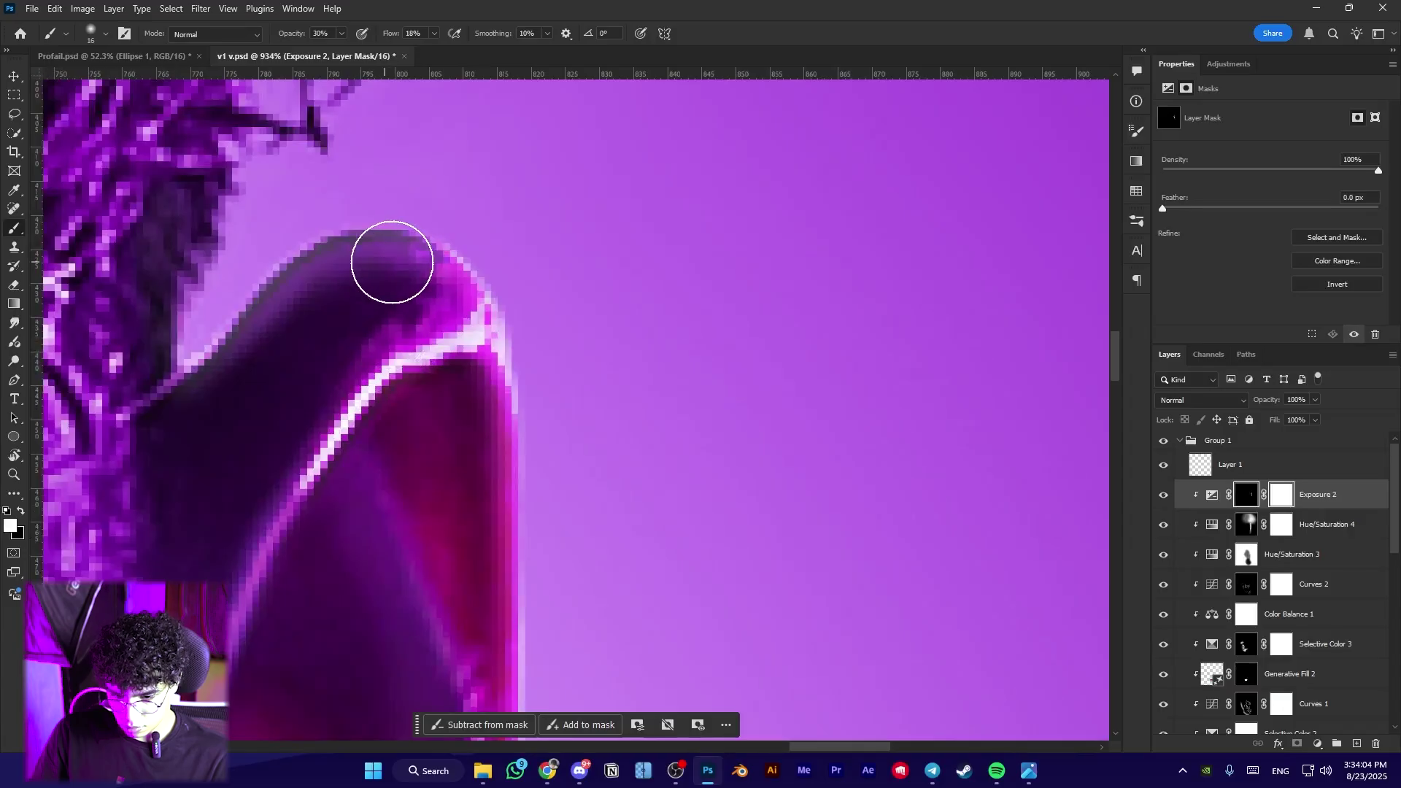
{"action": "left_click_drag", "start_coordinate": [470, 251], "coordinate": [348, 272]}
{"action": "key", "text": "x"}
{"action": "left_click_drag", "start_coordinate": [275, 367], "coordinate": [494, 231]}
{"action": "left_click_drag", "start_coordinate": [264, 328], "coordinate": [549, 148]}
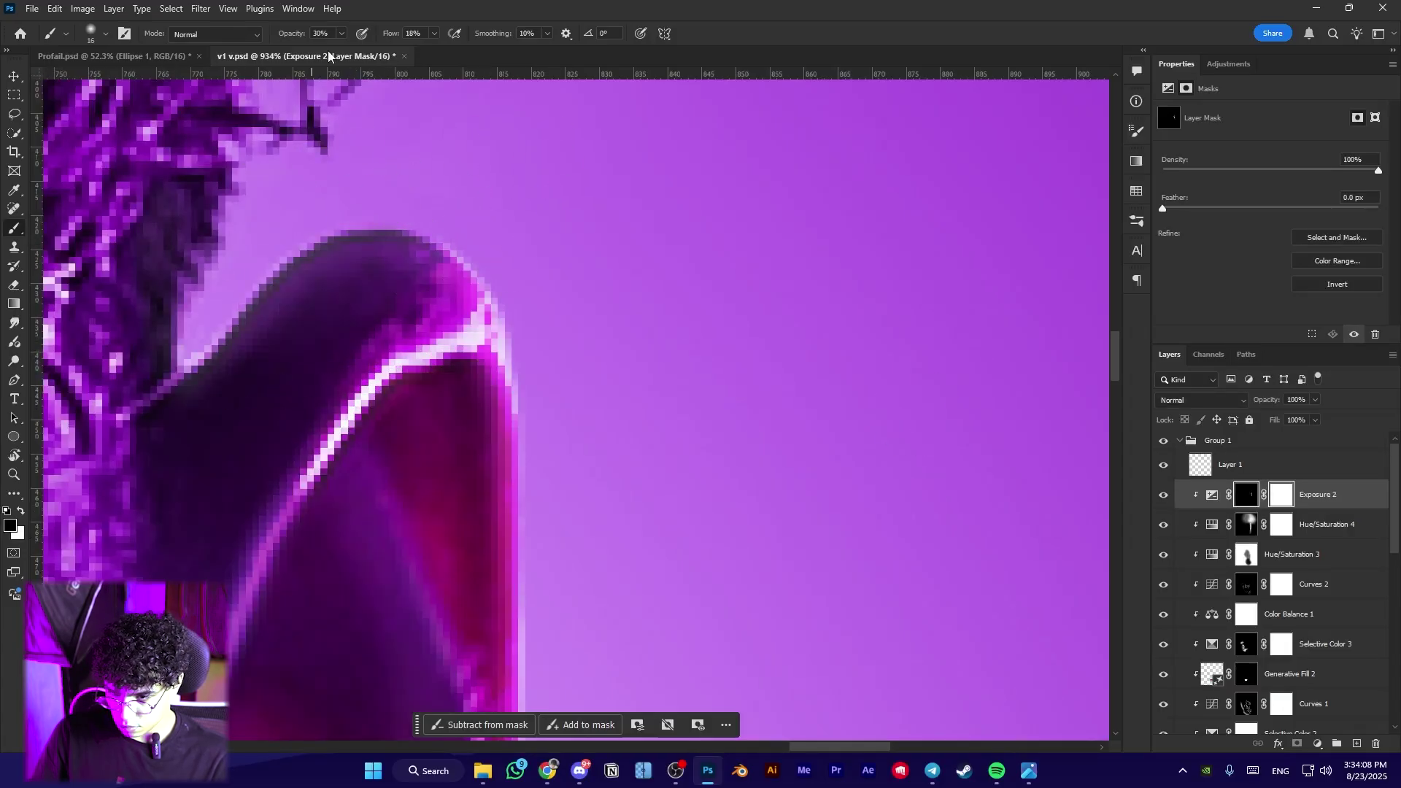
Paint black over the ear's upper curve on the Exposure 2 mask with a 14 px brush at 100% opacity and 64% flow
{"action": "key", "text": "bracketleft"}
{"action": "key", "text": "bracketleft"}
{"action": "mouse_move", "coordinate": [241, 413]}
{"action": "left_mouse_down"}
{"action": "mouse_move", "coordinate": [421, 281]}
{"action": "mouse_move", "coordinate": [501, 298]}
{"action": "left_mouse_up"}
{"action": "scroll", "coordinate": [503, 293], "scroll_direction": "down", "scroll_amount": 2}
Paint white along the ear's outer edge on the Exposure 2 mask with a 12 px brush at 100% opacity
{"action": "key", "text": "x"}
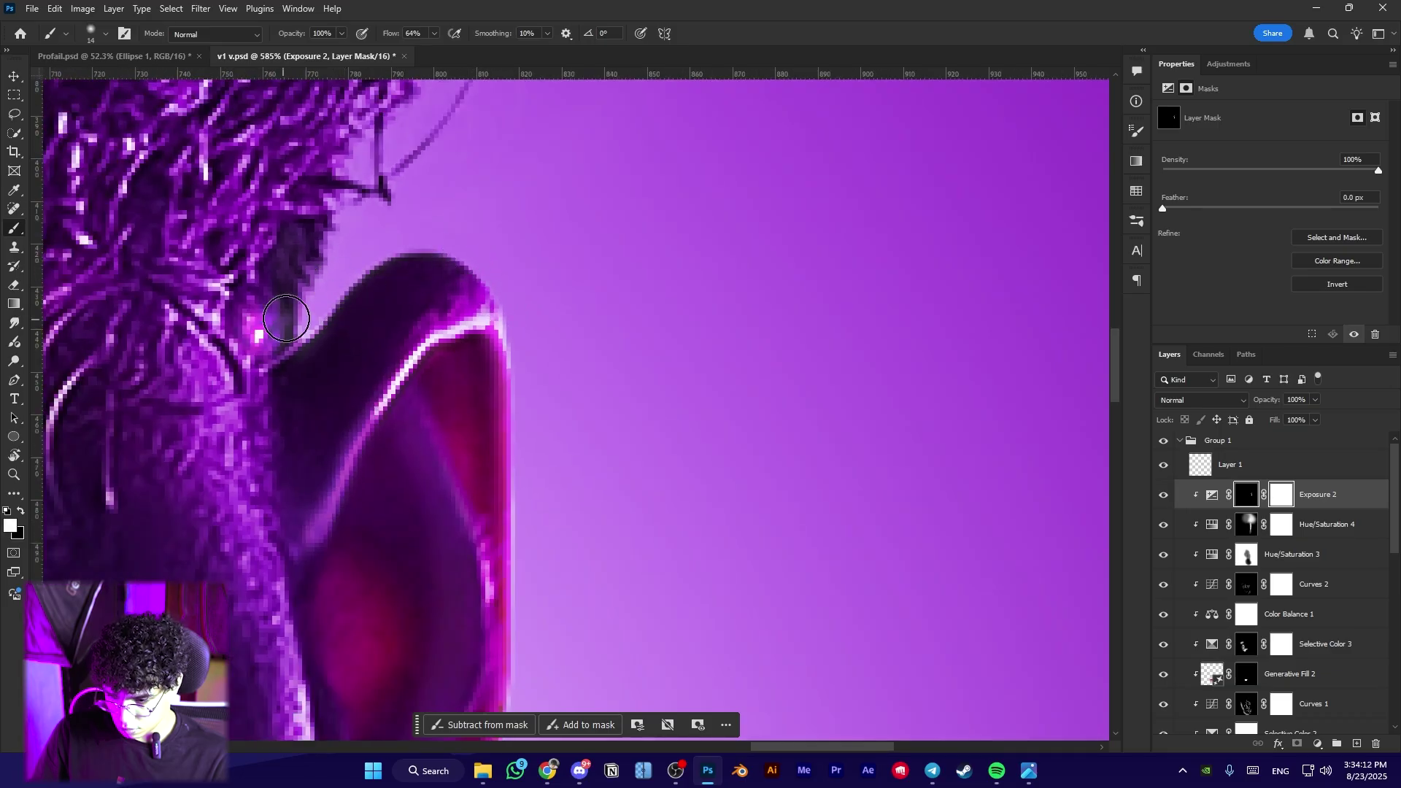
{"action": "scroll", "coordinate": [439, 235], "scroll_direction": "up", "scroll_amount": 2}
{"action": "left_click_drag", "start_coordinate": [516, 257], "coordinate": [567, 388]}
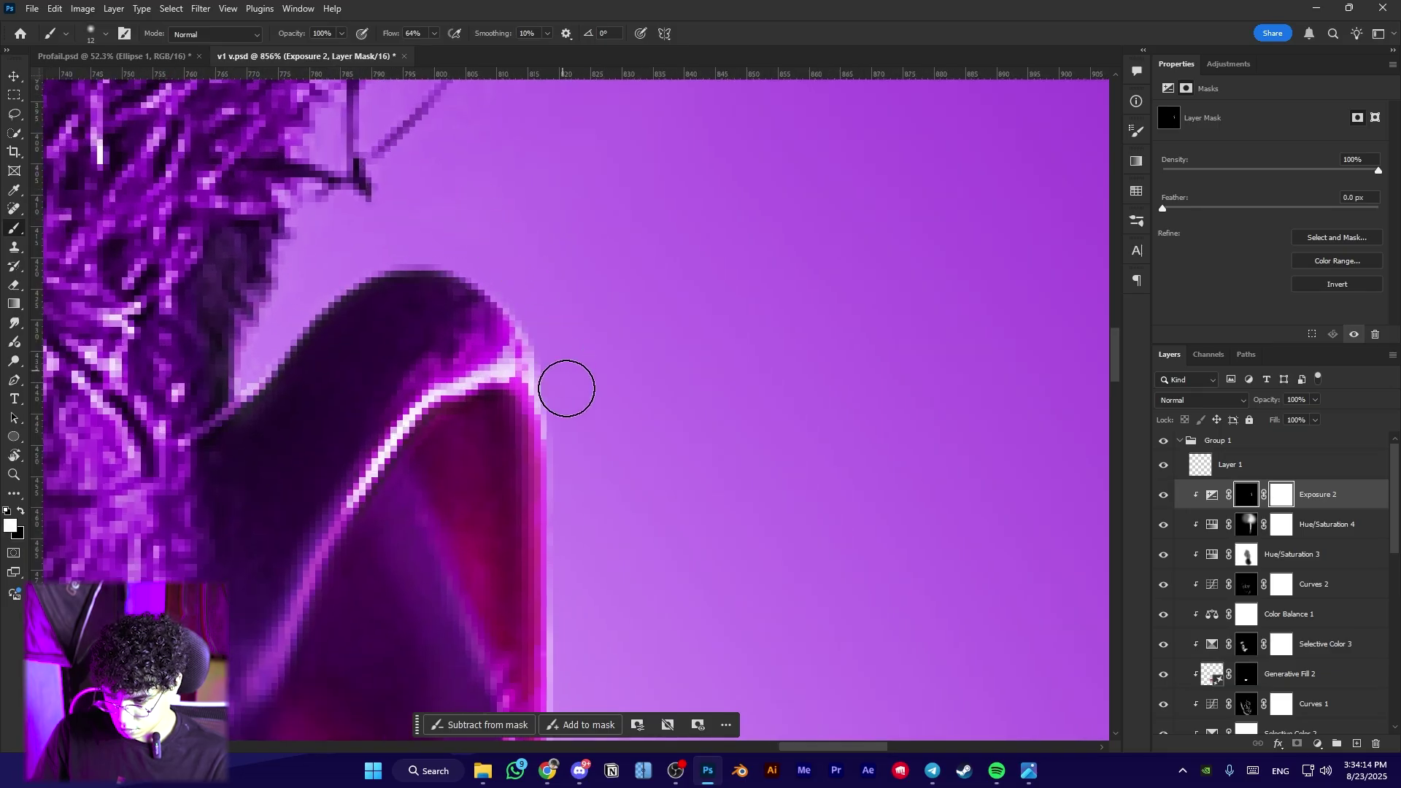
{"action": "left_click_drag", "start_coordinate": [574, 537], "coordinate": [565, 239]}
{"action": "scroll", "coordinate": [565, 241], "scroll_direction": "down", "scroll_amount": 2}
{"action": "scroll", "coordinate": [565, 241], "scroll_direction": "down", "scroll_amount": 2}
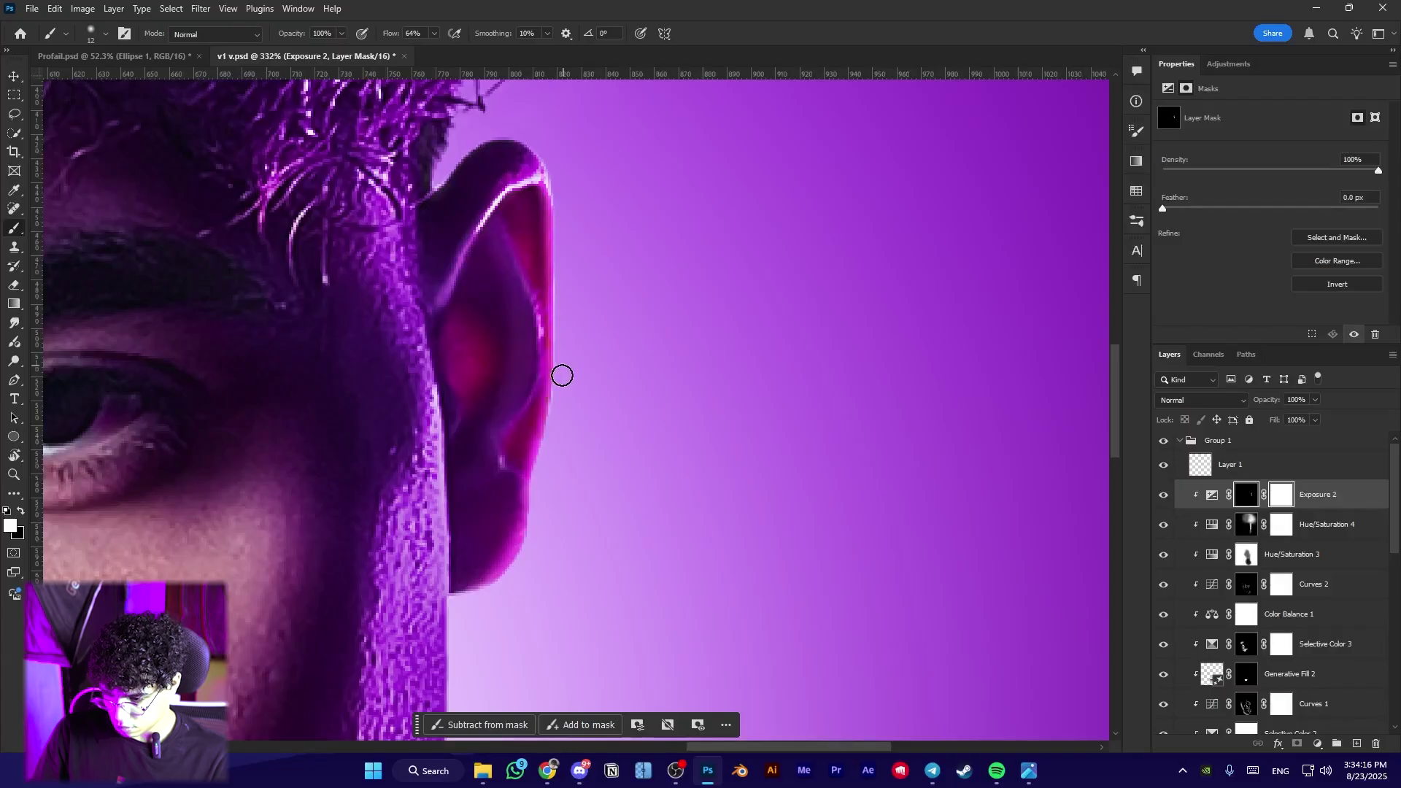
{"action": "scroll", "coordinate": [513, 579], "scroll_direction": "down", "scroll_amount": 5}
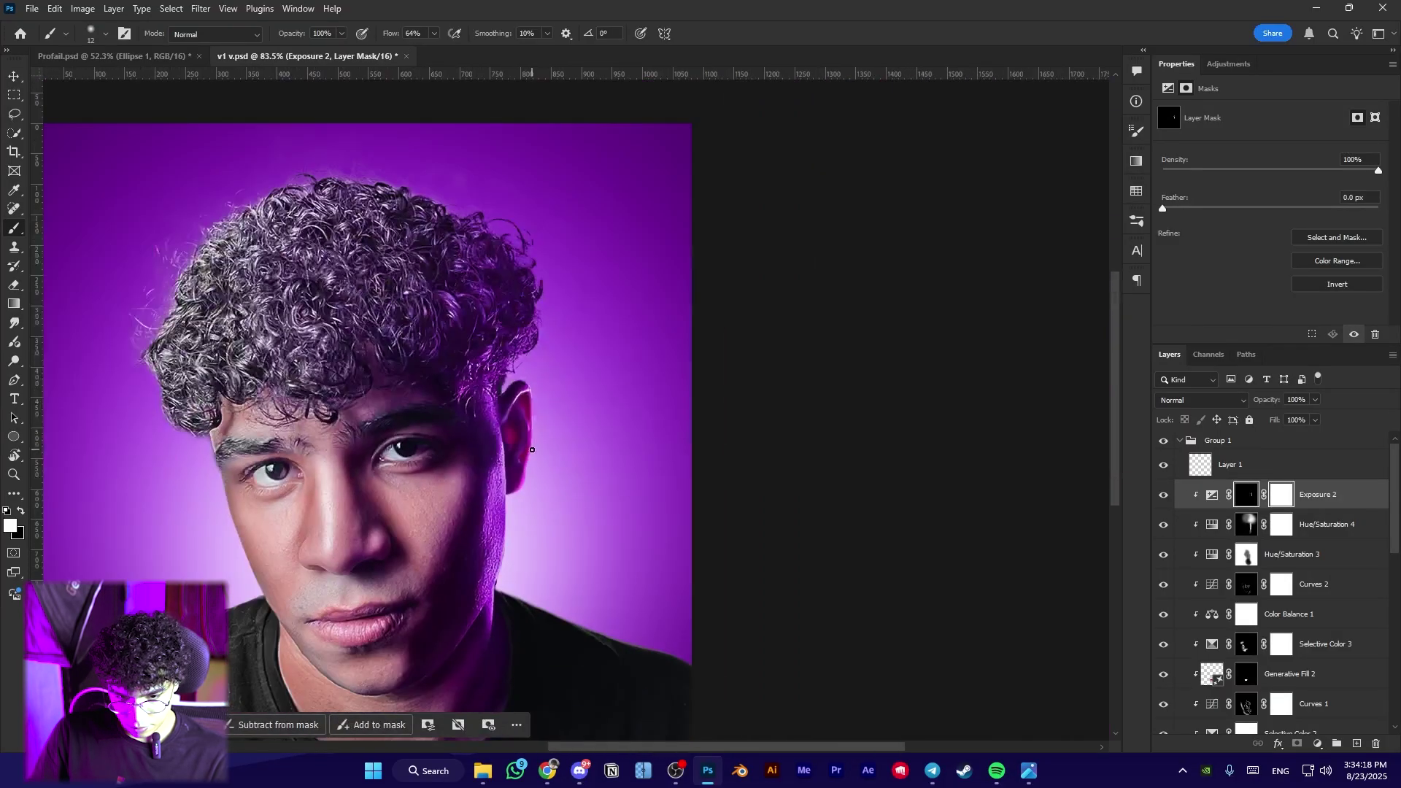
Paint black over the earlobe on the Exposure 2 mask with a 36 px brush at 100% opacity
{"action": "scroll", "coordinate": [473, 490], "scroll_direction": "up", "scroll_amount": 6}
{"action": "right_click", "coordinate": [493, 531], "text": "alt"}
{"action": "key", "text": "x"}
{"action": "left_click_drag", "start_coordinate": [481, 591], "coordinate": [462, 643]}
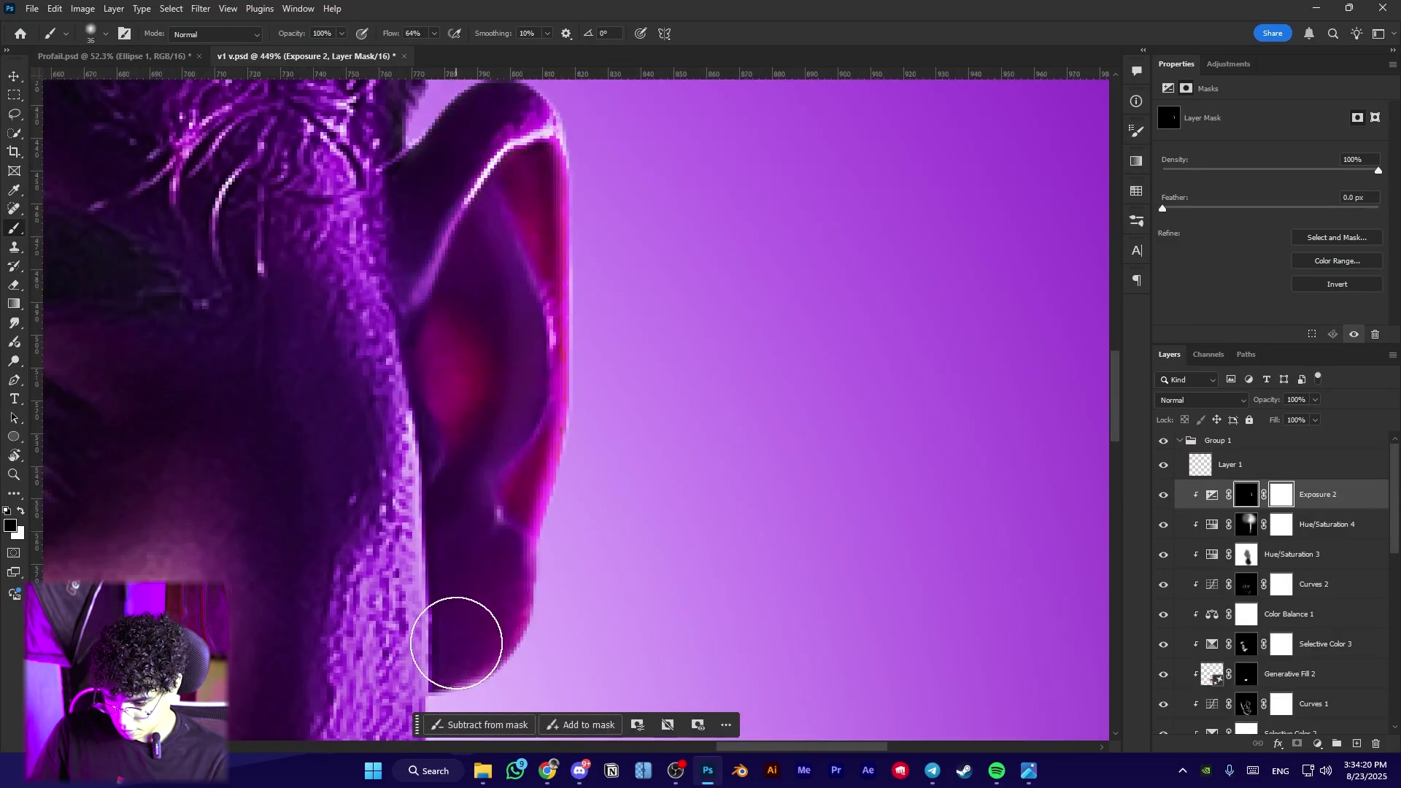
{"action": "scroll", "coordinate": [496, 572], "scroll_direction": "down", "scroll_amount": 3}
{"action": "left_click_drag", "start_coordinate": [512, 534], "coordinate": [603, 476]}
{"action": "scroll", "coordinate": [491, 422], "scroll_direction": "up", "scroll_amount": 3}
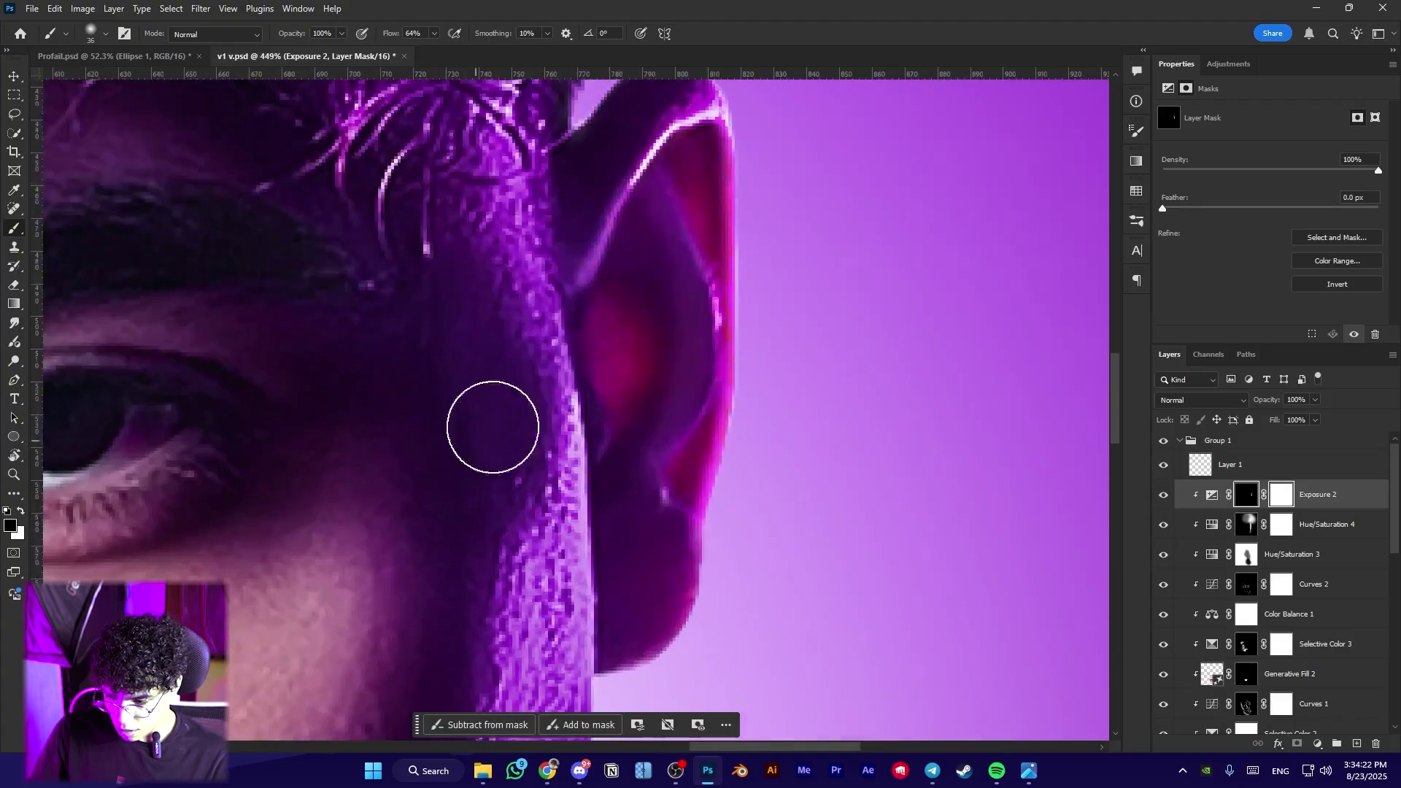
Add a Levels adjustment above Hue/Saturation 4 with midtones at 0.68, and invert its layer mask to black
{"action": "left_click", "coordinate": [1300, 524]}
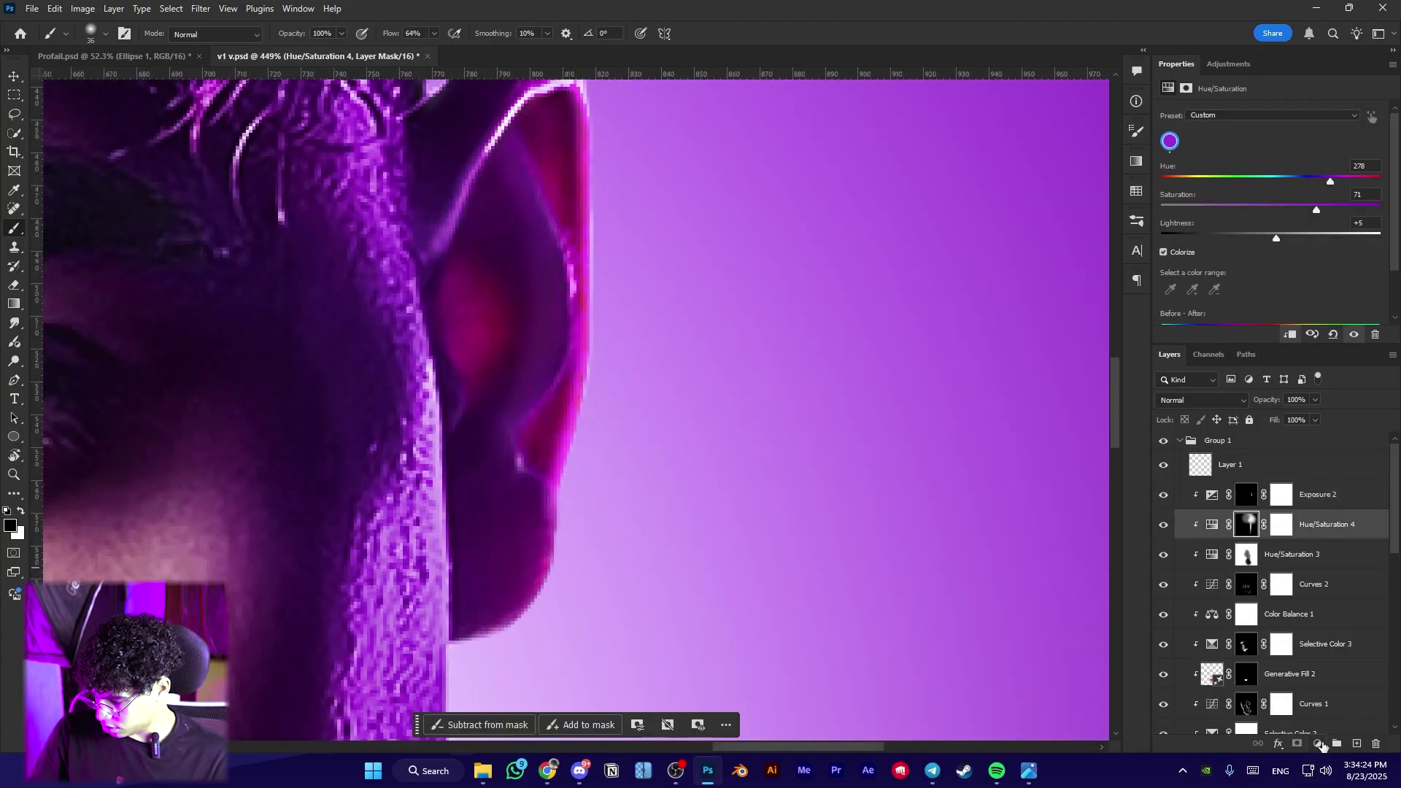
{"action": "left_click", "coordinate": [1323, 746]}
{"action": "left_click", "coordinate": [1322, 552]}
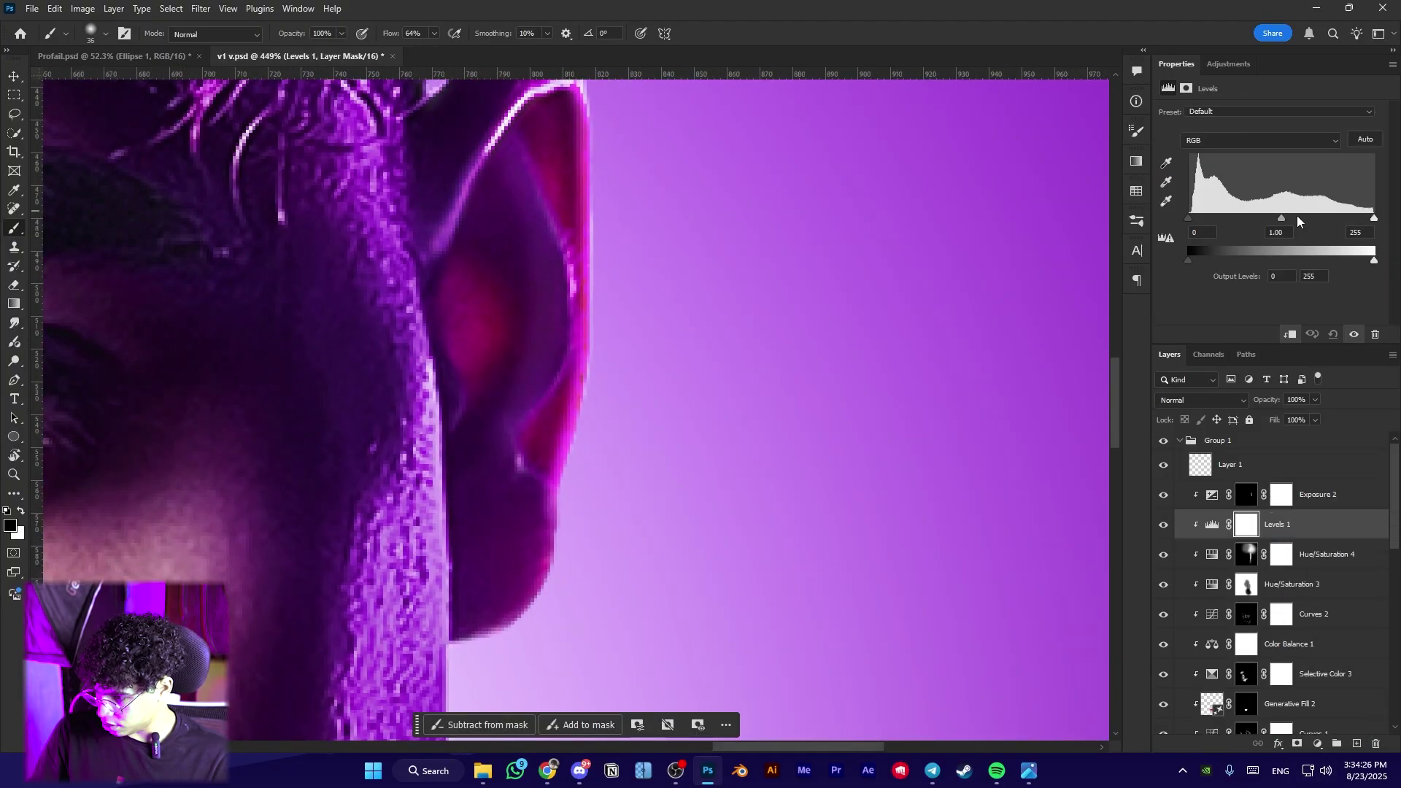
{"action": "left_click_drag", "start_coordinate": [1297, 220], "coordinate": [1304, 220]}
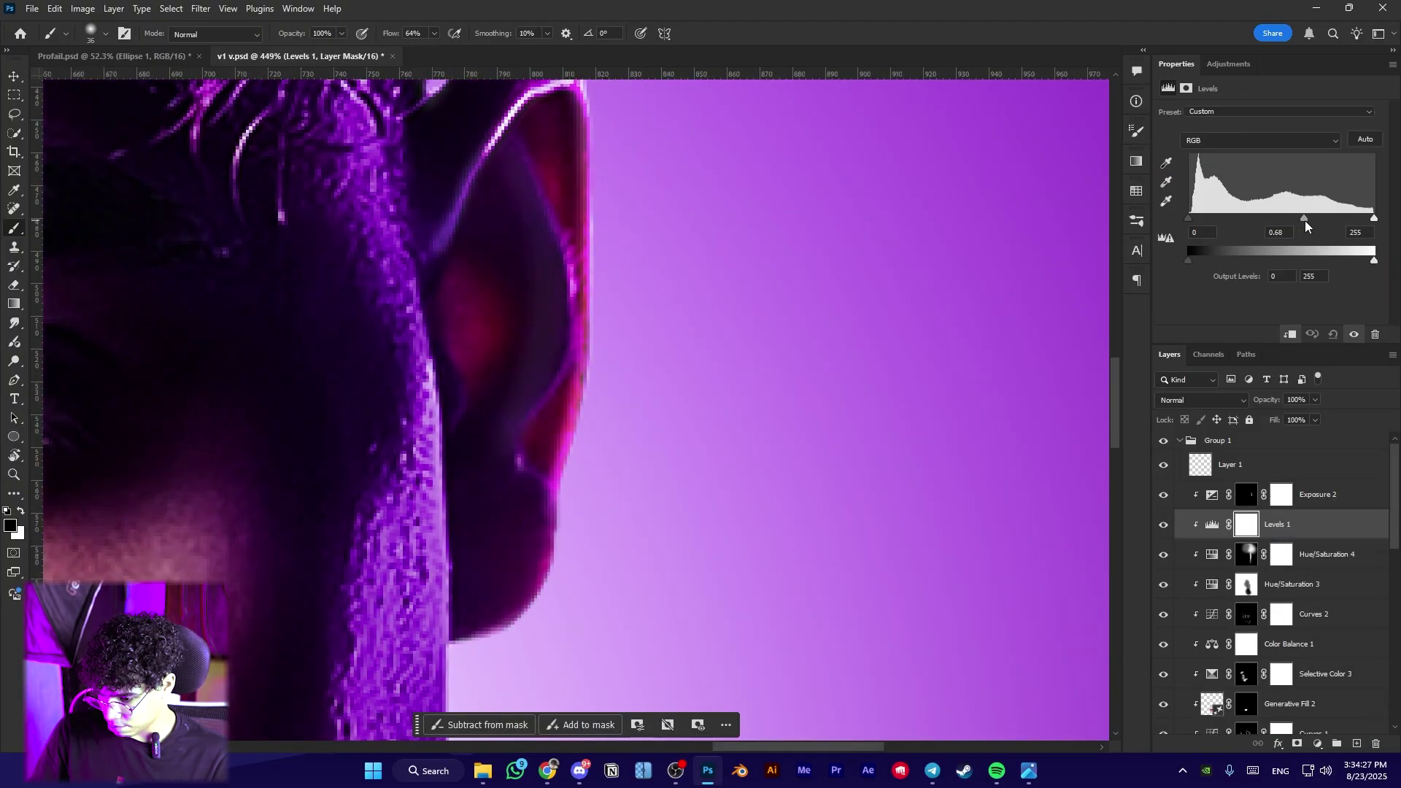
{"action": "left_click", "coordinate": [1302, 744]}
{"action": "scroll", "coordinate": [839, 533], "scroll_direction": "down", "scroll_amount": 5}
{"action": "key", "text": "ctrl+i"}
Paint white over the earlobe and lower inner ear on the Levels 1 mask at 39% opacity, reducing the brush to 20 px
{"action": "scroll", "coordinate": [503, 380], "scroll_direction": "up", "scroll_amount": 4}
{"action": "scroll", "coordinate": [711, 577], "scroll_direction": "up", "scroll_amount": 3}
{"action": "left_click_drag", "start_coordinate": [711, 540], "coordinate": [443, 386]}
{"action": "key", "text": "x"}
{"action": "left_click_drag", "start_coordinate": [453, 436], "coordinate": [442, 478]}
{"action": "key", "text": "ctrl+z"}
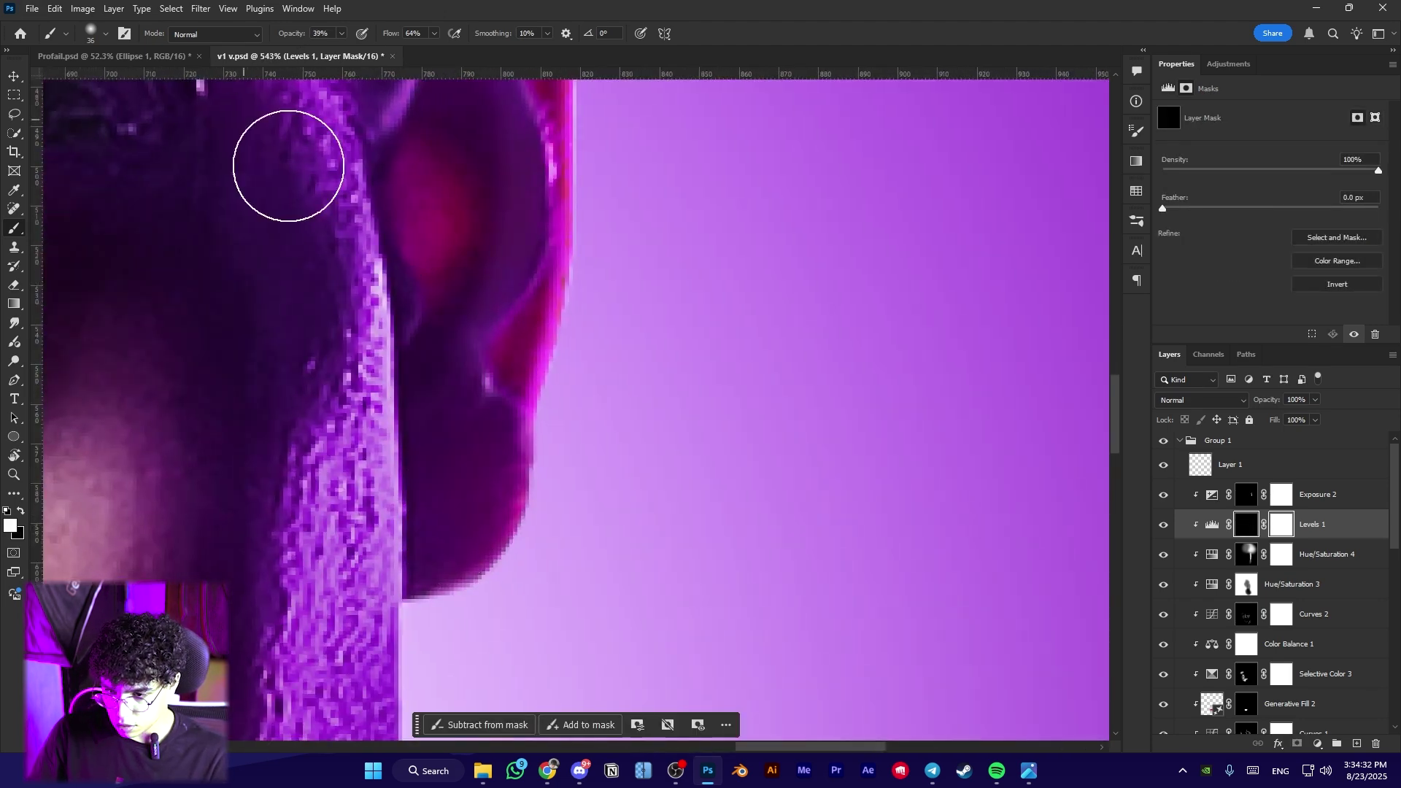
{"action": "left_click_drag", "start_coordinate": [436, 300], "coordinate": [424, 301]}
{"action": "mouse_move", "coordinate": [463, 397]}
{"action": "left_mouse_down"}
{"action": "mouse_move", "coordinate": [428, 435]}
{"action": "mouse_move", "coordinate": [432, 521]}
{"action": "left_mouse_up"}
{"action": "left_click_drag", "start_coordinate": [476, 197], "coordinate": [463, 197]}
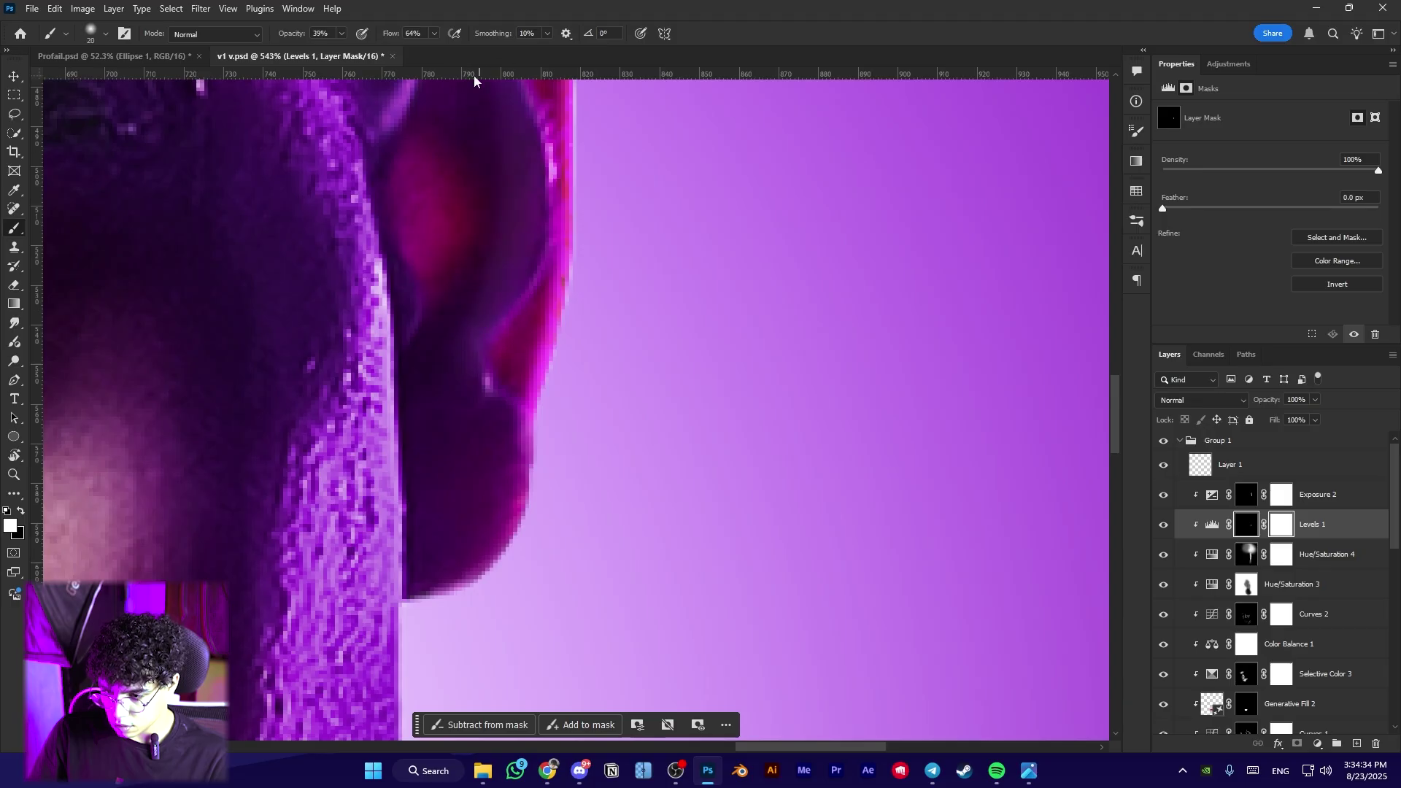
Paint white over the shadows of the upper ear on the Levels 1 mask at 39% opacity, using 20 px and 11 px brushes
{"action": "left_click_drag", "start_coordinate": [520, 256], "coordinate": [522, 425]}
{"action": "left_click_drag", "start_coordinate": [387, 331], "coordinate": [364, 526]}
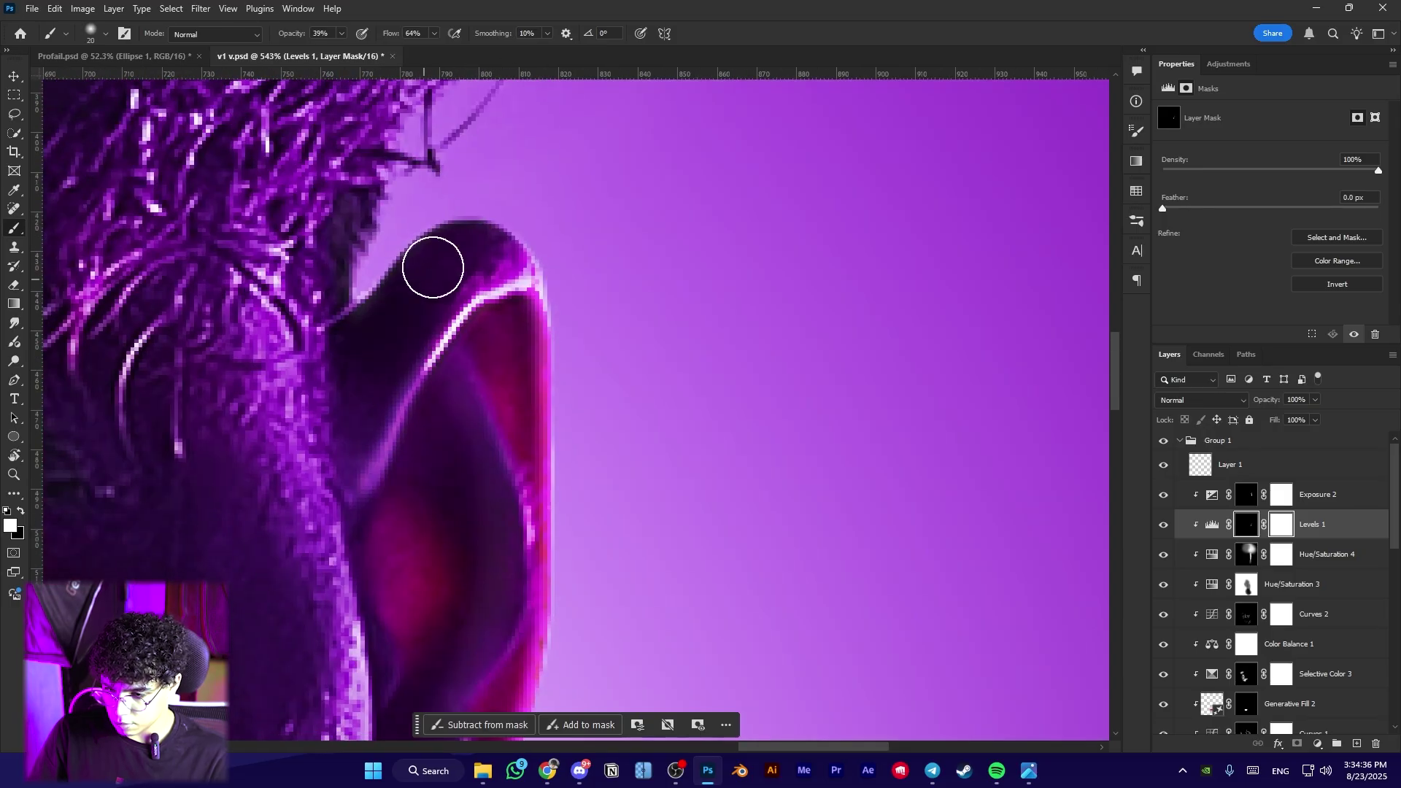
{"action": "left_click_drag", "start_coordinate": [520, 399], "coordinate": [507, 400]}
{"action": "scroll", "coordinate": [506, 371], "scroll_direction": "down", "scroll_amount": 8}
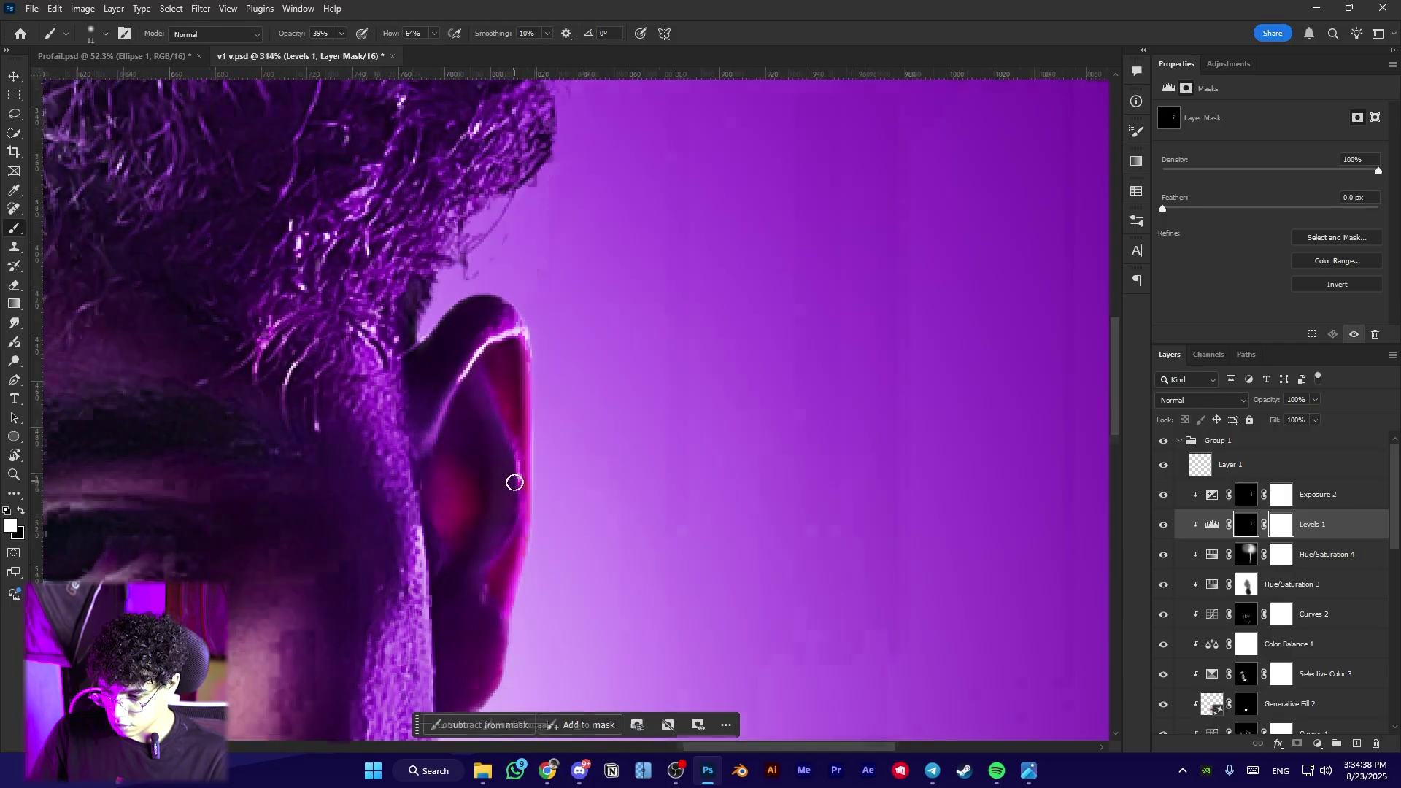
{"action": "left_click_drag", "start_coordinate": [510, 491], "coordinate": [552, 404]}
{"action": "scroll", "coordinate": [615, 404], "scroll_direction": "up", "scroll_amount": 3}
Paint white along the bright inner rim of the ear on the Exposure 2 mask with a 5 px brush at 51% opacity
{"action": "left_click", "coordinate": [1243, 499]}
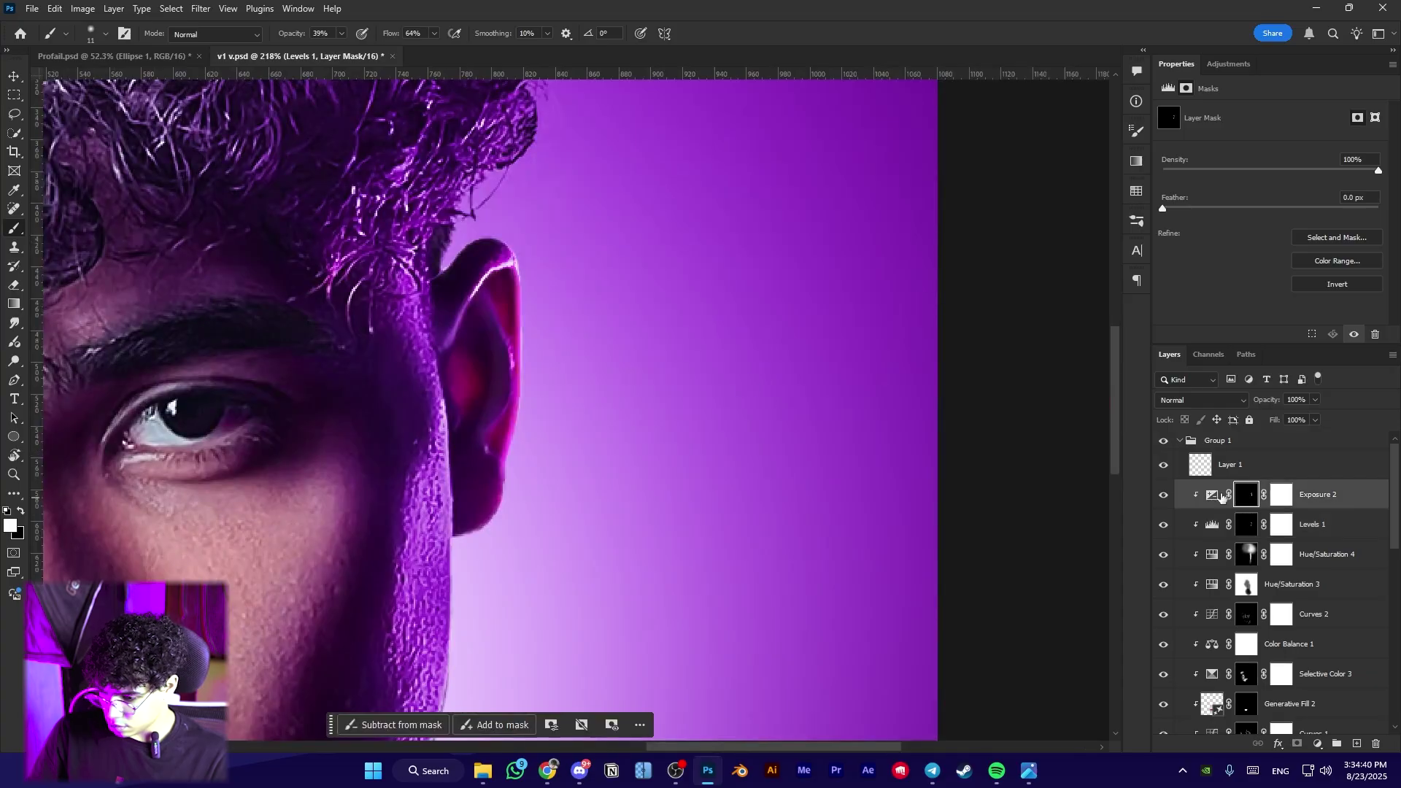
{"action": "scroll", "coordinate": [478, 297], "scroll_direction": "up", "scroll_amount": 5}
{"action": "left_click_drag", "start_coordinate": [439, 364], "coordinate": [397, 384]}
{"action": "scroll", "coordinate": [473, 301], "scroll_direction": "up", "scroll_amount": 3}
{"action": "key", "text": "x"}
{"action": "key", "text": "x"}
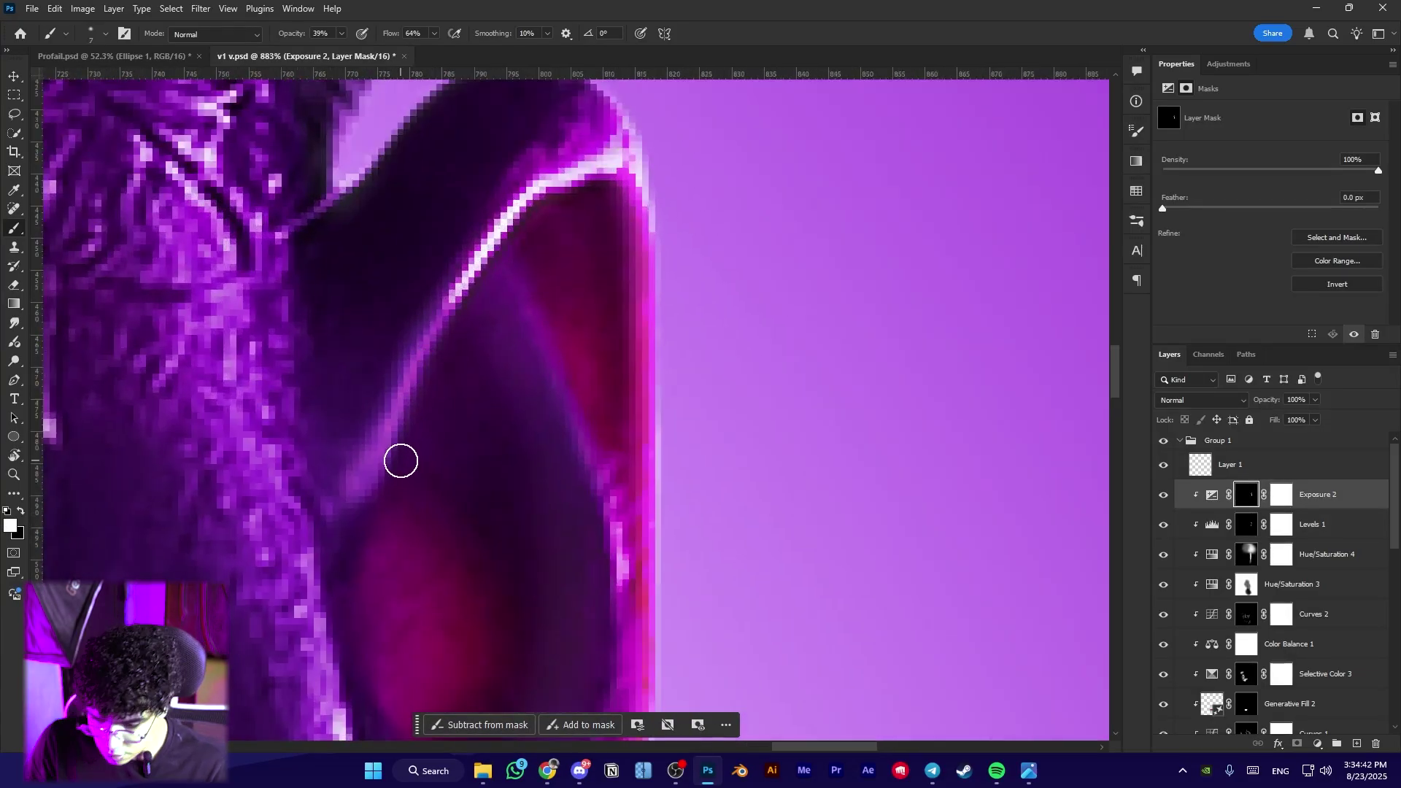
{"action": "left_click_drag", "start_coordinate": [391, 452], "coordinate": [446, 268]}
{"action": "key", "text": "ctrl+z"}
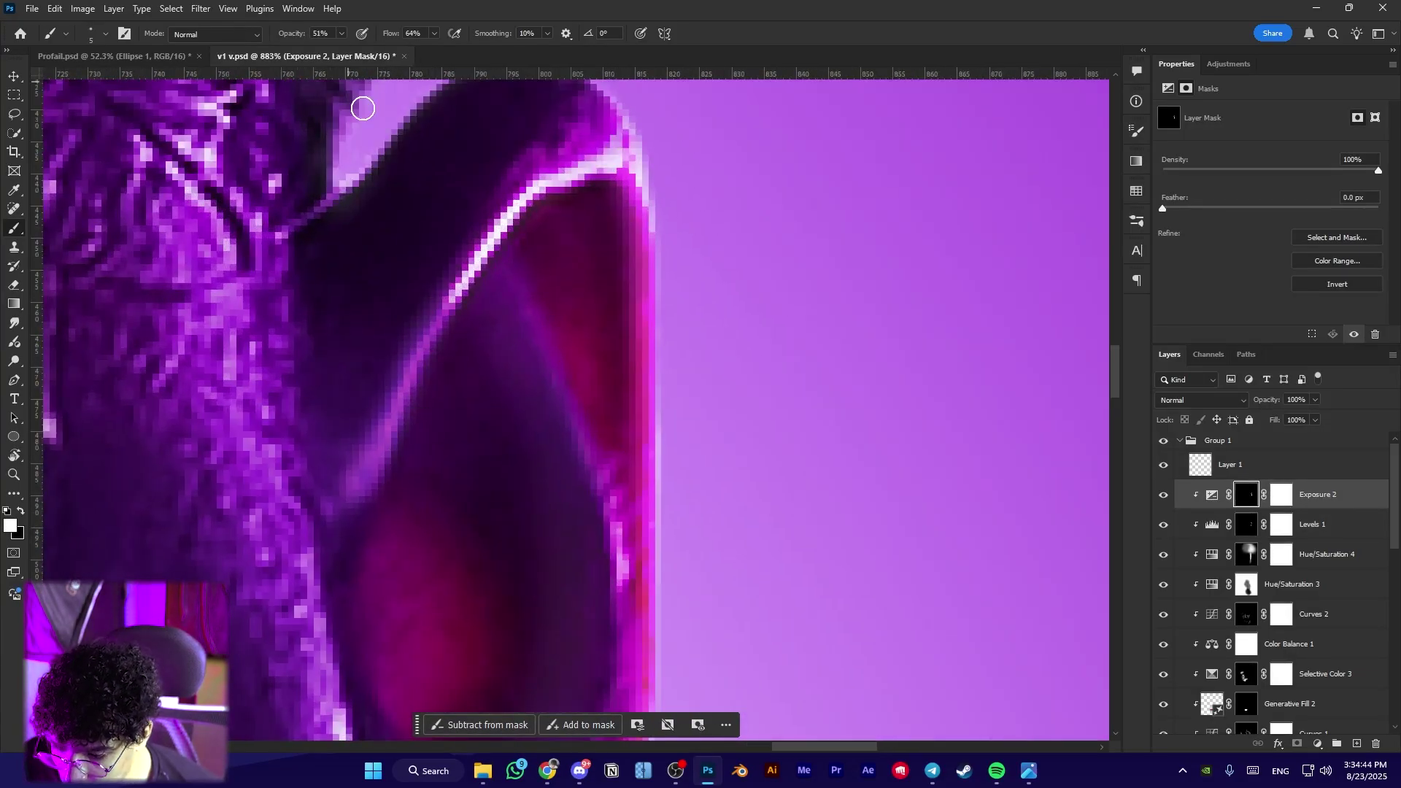
{"action": "mouse_move", "coordinate": [392, 417]}
{"action": "left_mouse_down"}
{"action": "mouse_move", "coordinate": [451, 280]}
{"action": "mouse_move", "coordinate": [606, 162]}
{"action": "mouse_move", "coordinate": [649, 300]}
{"action": "mouse_move", "coordinate": [656, 517]}
{"action": "left_mouse_up"}
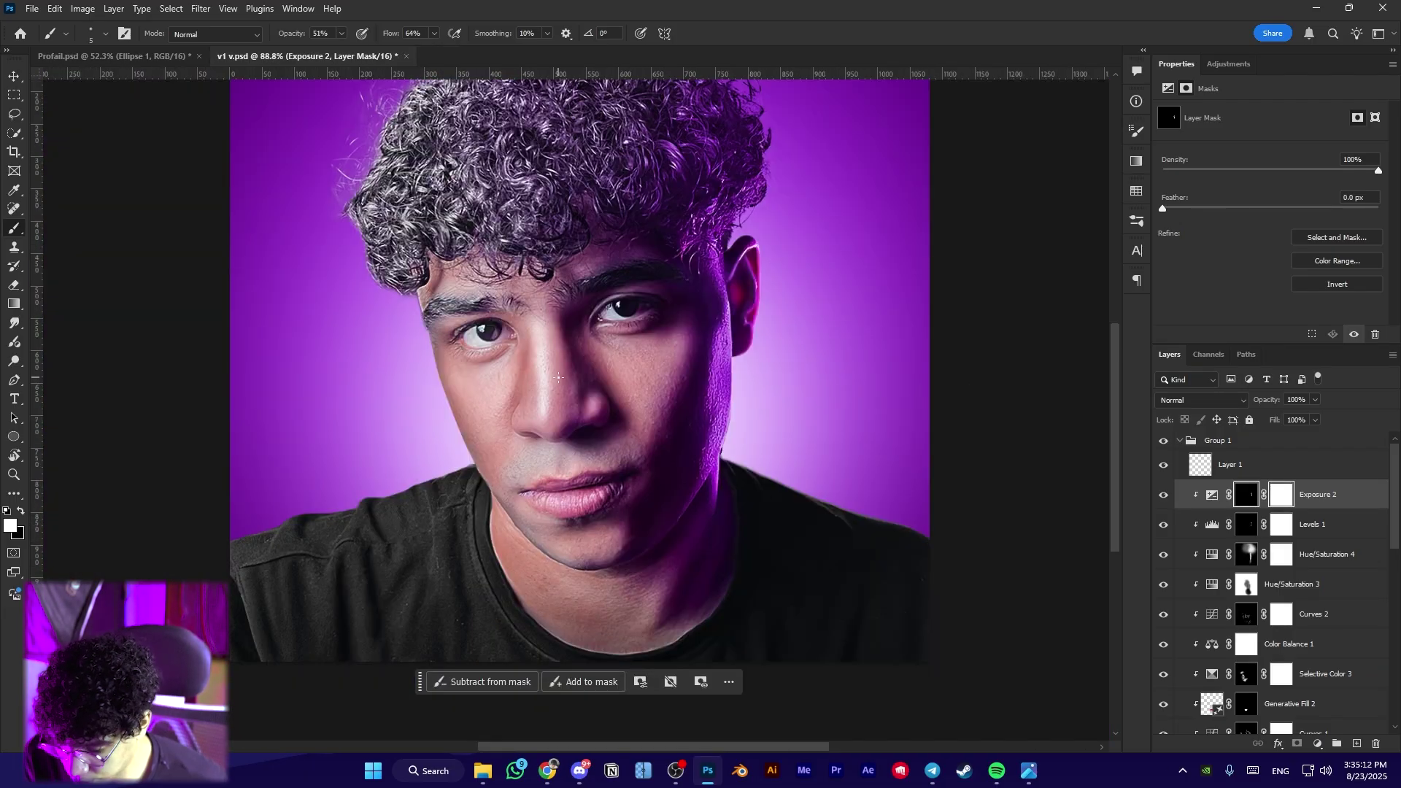
Paint white along the hair's left edge on the Exposure 2 mask with a 58 px soft brush at 51% opacity
{"action": "mouse_move", "coordinate": [515, 351]}
{"action": "left_mouse_down"}
{"action": "mouse_move", "coordinate": [474, 306]}
{"action": "mouse_move", "coordinate": [446, 421]}
{"action": "left_mouse_up"}
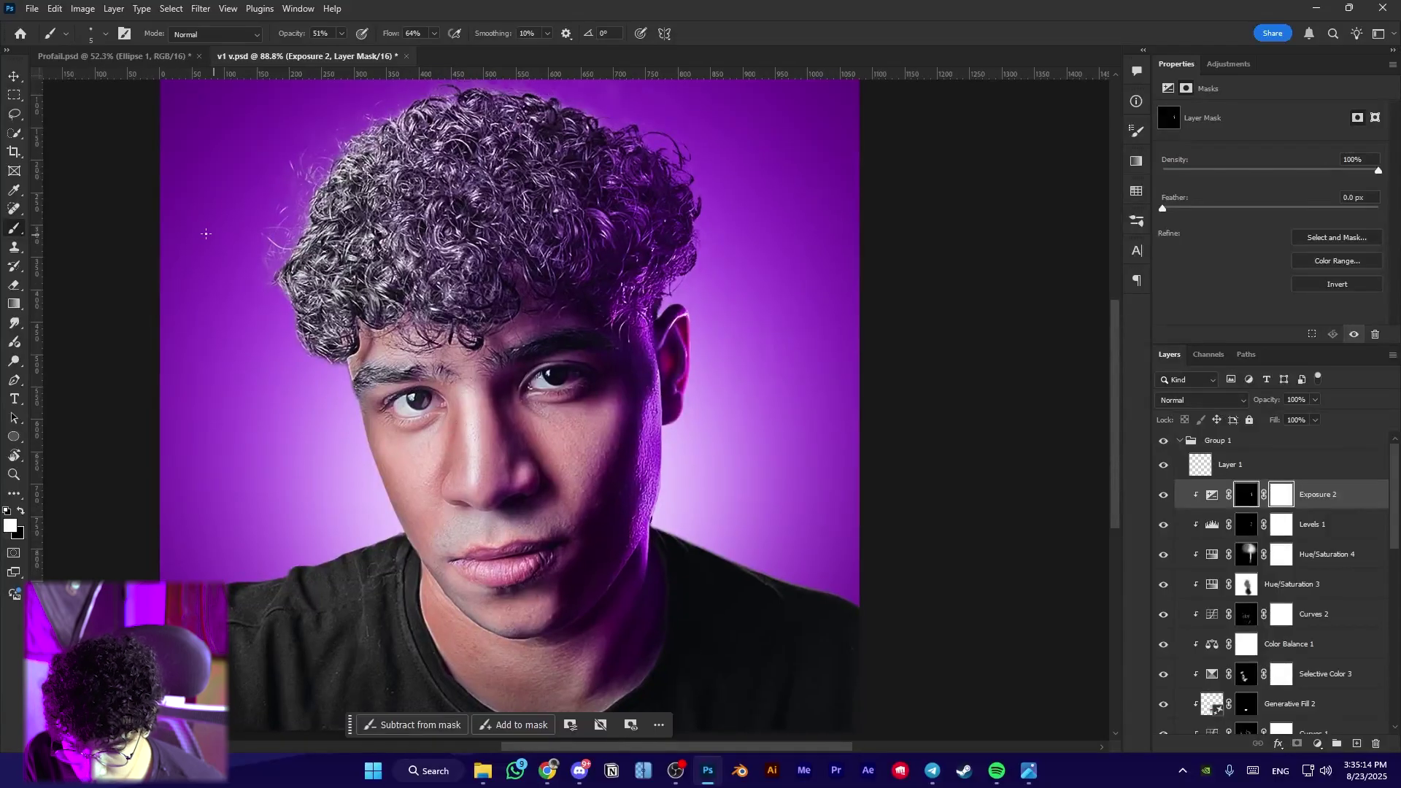
{"action": "left_click_drag", "start_coordinate": [283, 278], "coordinate": [311, 264]}
{"action": "mouse_move", "coordinate": [347, 378]}
{"action": "left_mouse_down"}
{"action": "mouse_move", "coordinate": [216, 272]}
{"action": "mouse_move", "coordinate": [307, 383]}
{"action": "left_mouse_up"}
{"action": "key", "text": "ctrl+z"}
{"action": "mouse_move", "coordinate": [346, 434]}
{"action": "left_mouse_down"}
{"action": "mouse_move", "coordinate": [277, 377]}
{"action": "mouse_move", "coordinate": [315, 374]}
{"action": "mouse_move", "coordinate": [299, 374]}
{"action": "left_mouse_up"}
{"action": "scroll", "coordinate": [299, 377], "scroll_direction": "up", "scroll_amount": 3}
{"action": "mouse_move", "coordinate": [352, 400]}
{"action": "left_mouse_down"}
{"action": "mouse_move", "coordinate": [265, 186]}
{"action": "mouse_move", "coordinate": [245, 80]}
{"action": "left_mouse_up"}
{"action": "left_click_drag", "start_coordinate": [298, 337], "coordinate": [331, 522]}
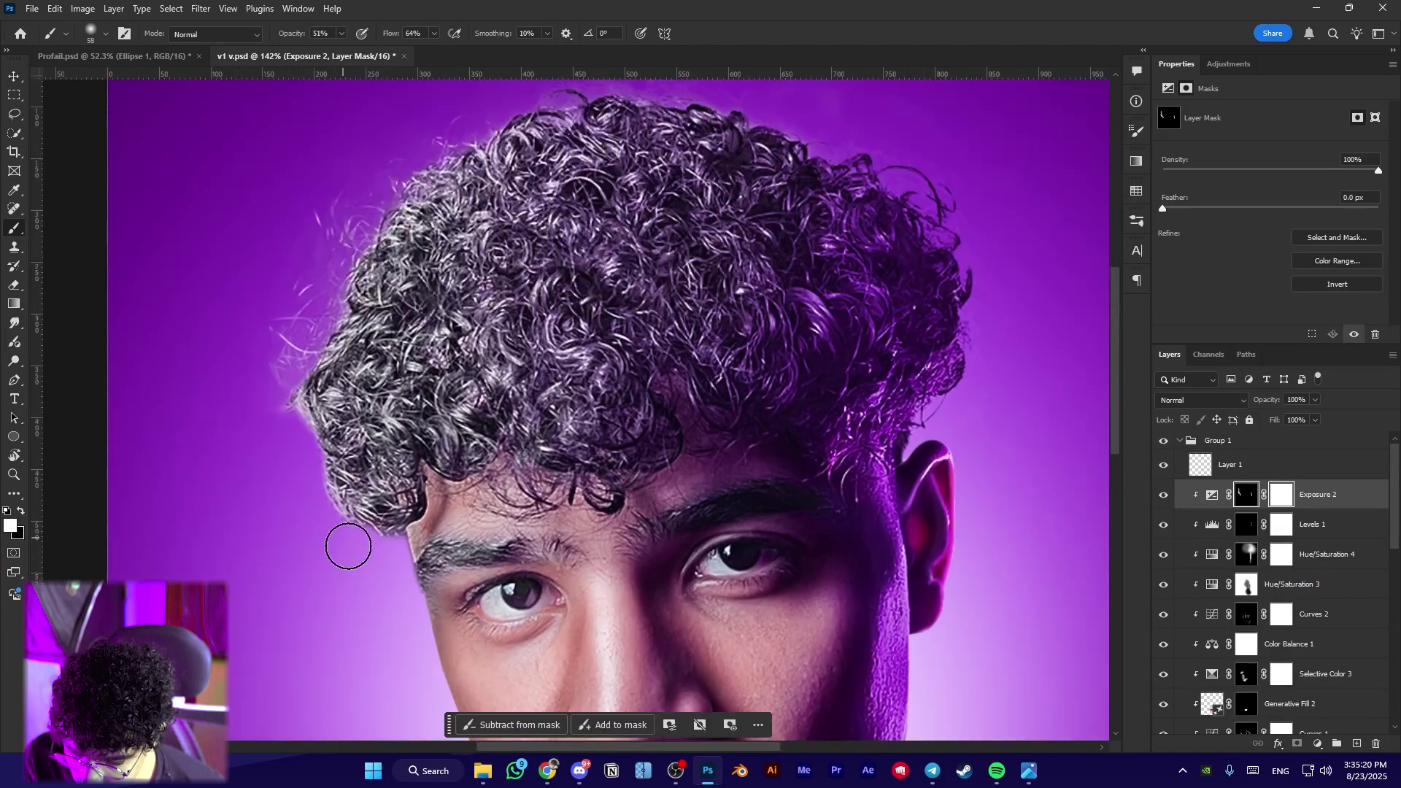
Broaden the highlight on the hair's left side with 266 px and 418 px white brushes on the Exposure 2 mask, toning parts down with black
{"action": "left_click_drag", "start_coordinate": [257, 491], "coordinate": [339, 491]}
{"action": "left_click_drag", "start_coordinate": [260, 234], "coordinate": [278, 562]}
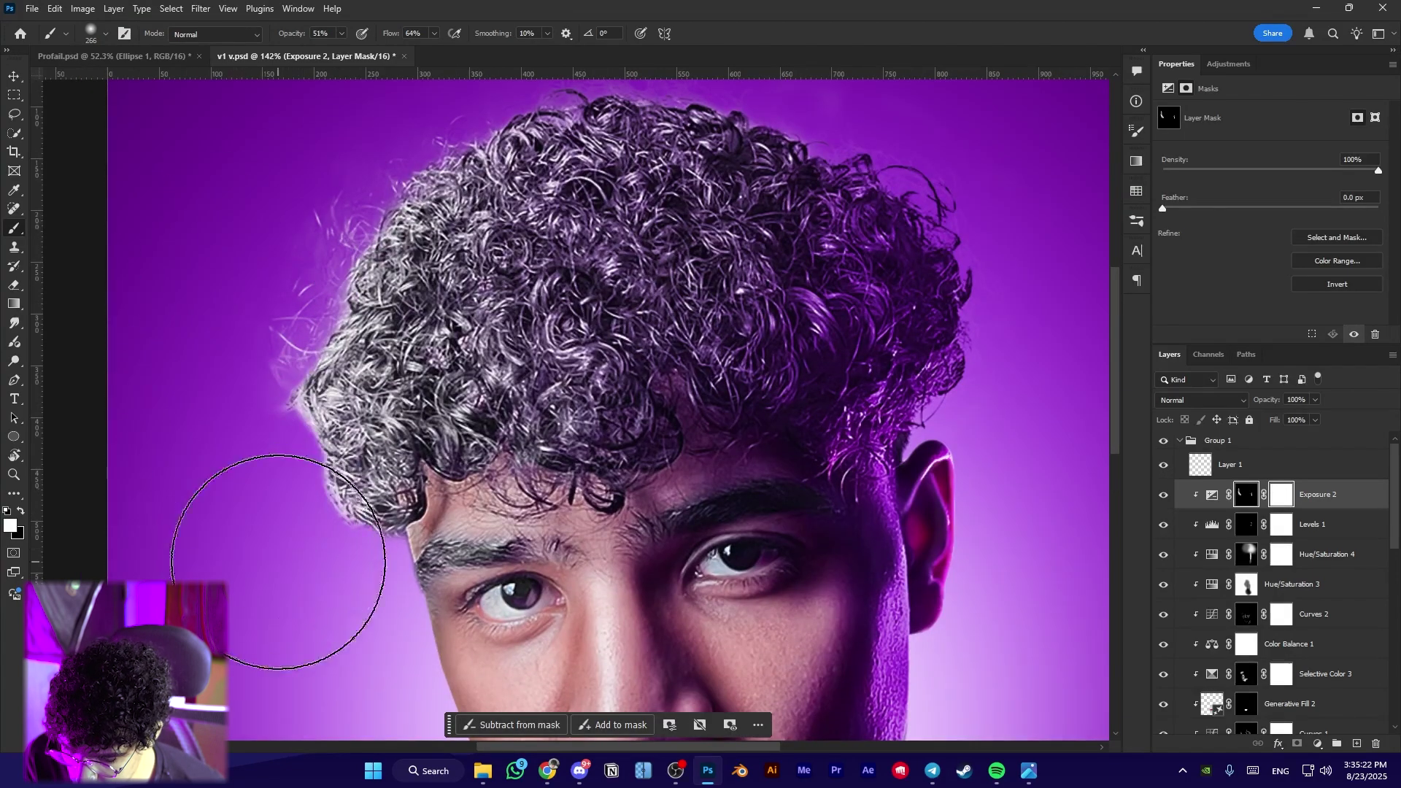
{"action": "key", "text": "x"}
{"action": "mouse_move", "coordinate": [355, 237]}
{"action": "left_mouse_down"}
{"action": "mouse_move", "coordinate": [431, 311]}
{"action": "mouse_move", "coordinate": [364, 335]}
{"action": "mouse_move", "coordinate": [285, 402]}
{"action": "mouse_move", "coordinate": [295, 328]}
{"action": "mouse_move", "coordinate": [337, 384]}
{"action": "left_mouse_up"}
{"action": "scroll", "coordinate": [343, 328], "scroll_direction": "down", "scroll_amount": 4}
{"action": "key", "text": "x"}
{"action": "left_click", "coordinate": [318, 382]}
{"action": "key", "text": "x"}
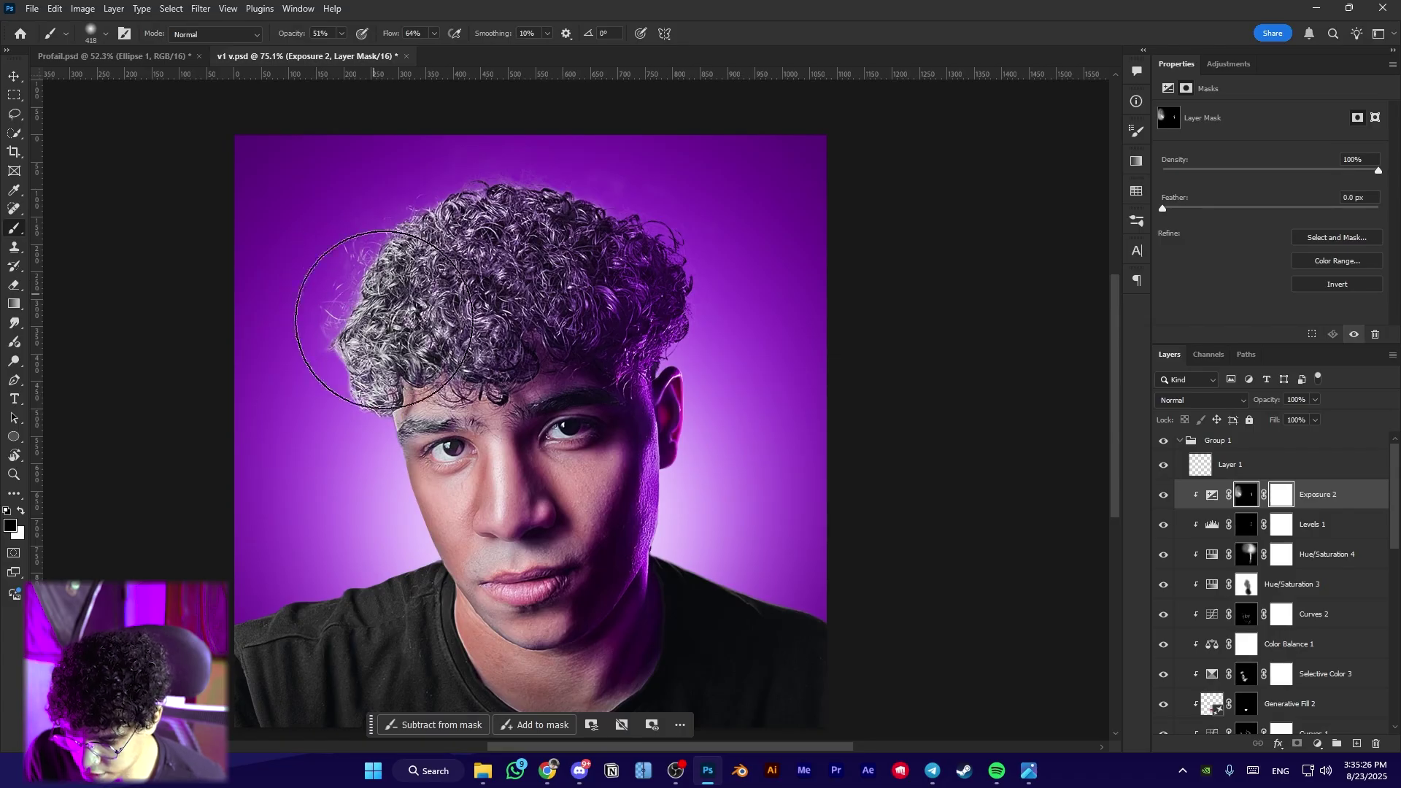
Split the Blend If underlying-layer black point of Exposure 2 to 0 / 47
{"action": "left_click", "coordinate": [1359, 505]}
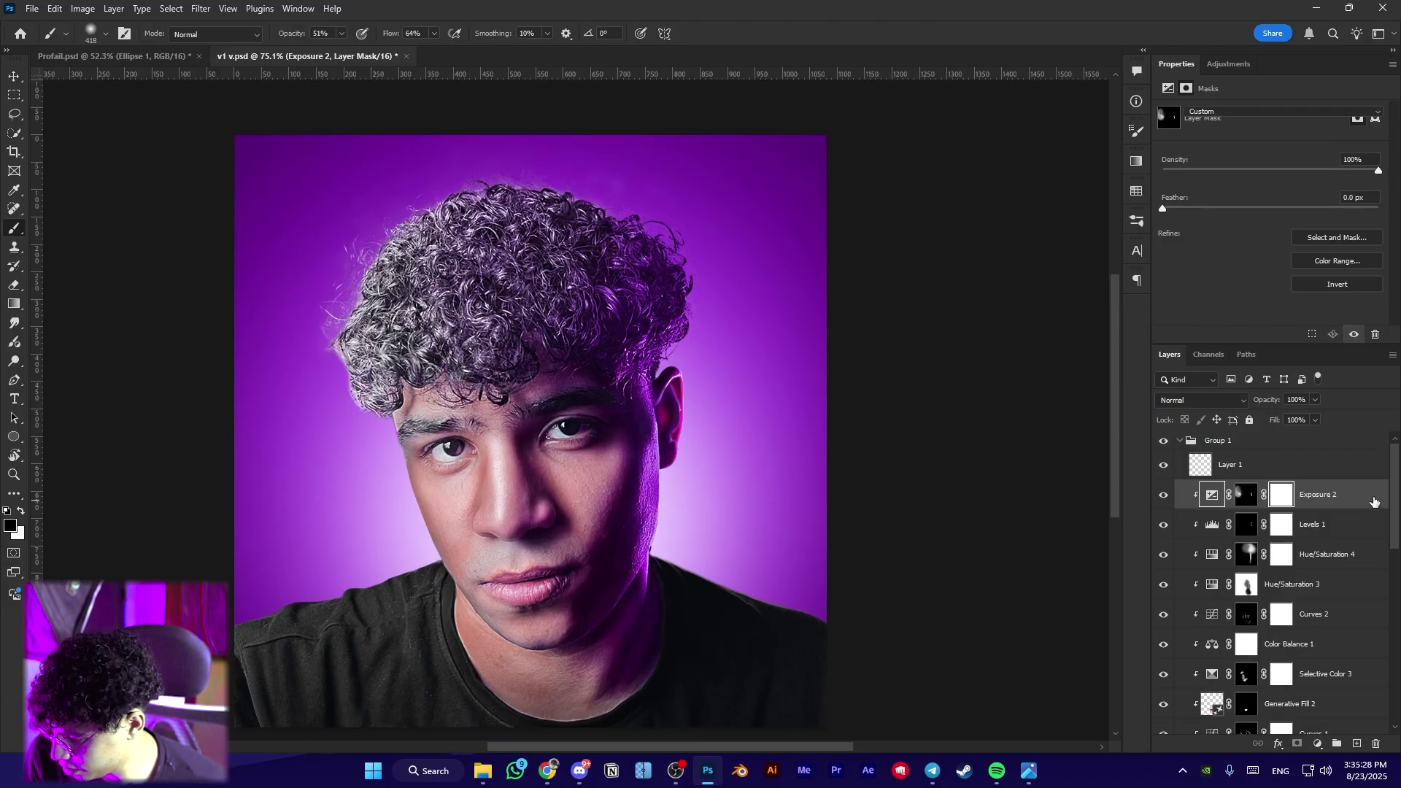
{"action": "double_click", "coordinate": [1375, 501]}
{"action": "mouse_move", "coordinate": [1069, 449]}
{"action": "left_mouse_down"}
{"action": "mouse_move", "coordinate": [1087, 447]}
{"action": "mouse_move", "coordinate": [1064, 445]}
{"action": "left_mouse_up"}
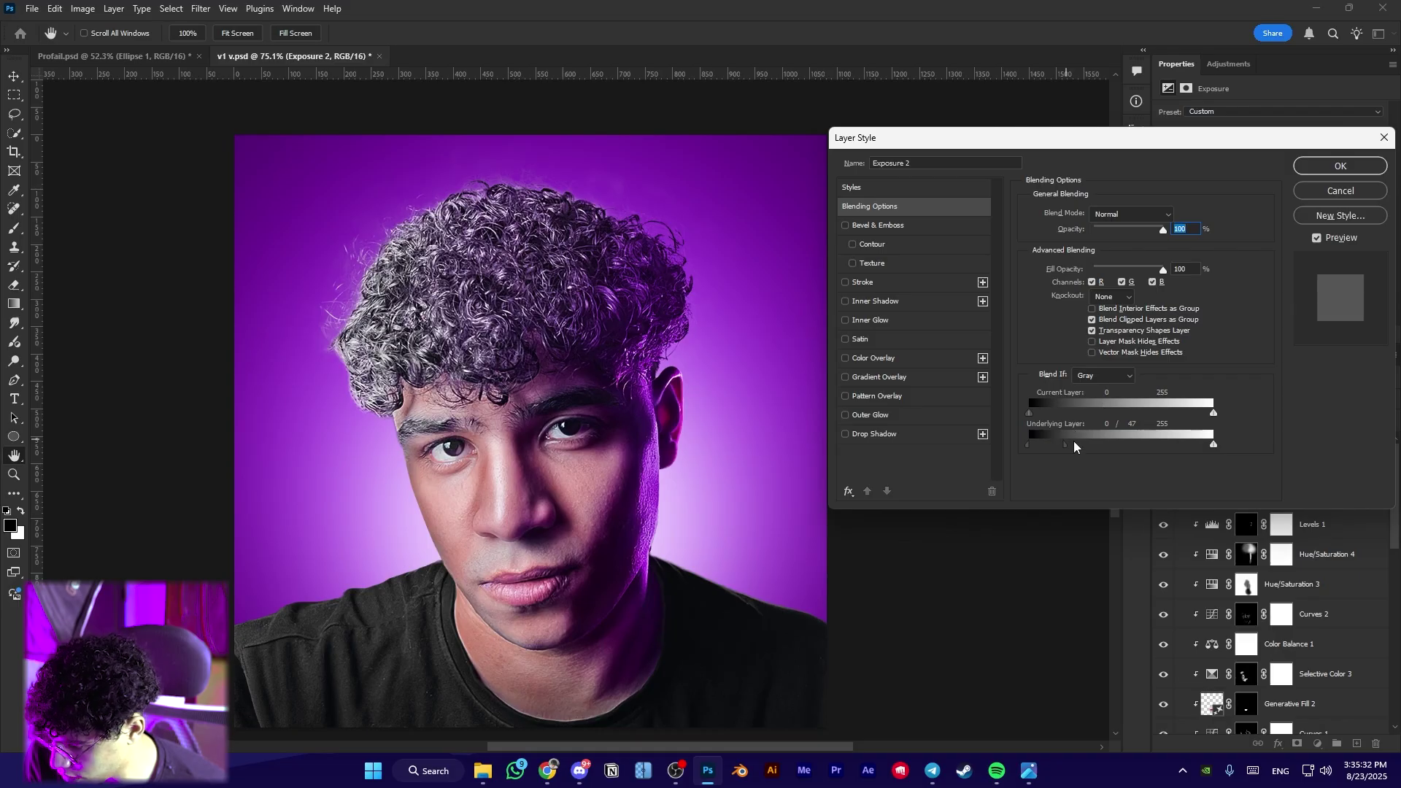
{"action": "left_click", "coordinate": [1340, 166]}
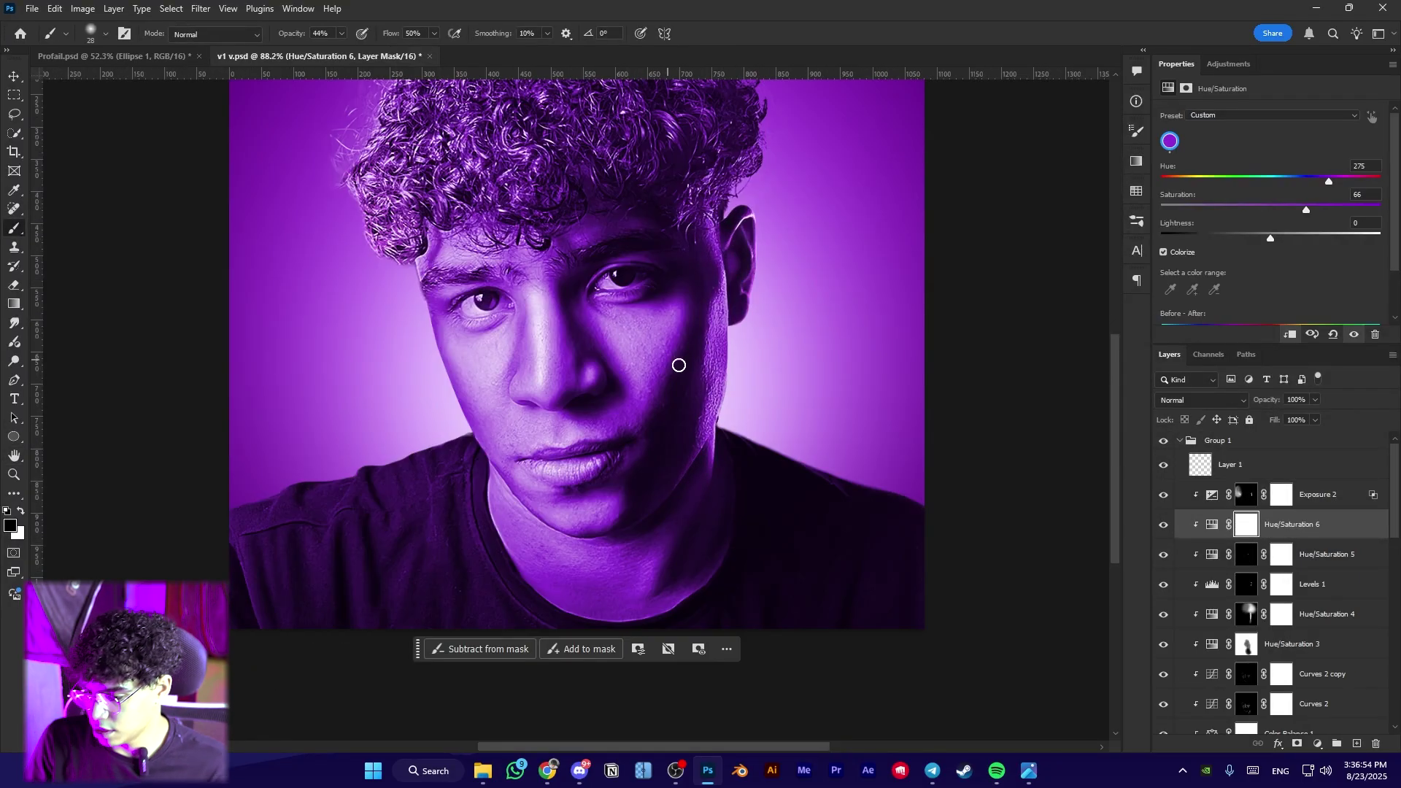
Set Hue/Saturation 6 to hue 287 and lightness +19, add a vector mask, and invert its layer mask to black
{"action": "scroll", "coordinate": [679, 365], "scroll_direction": "down", "scroll_amount": 5}
{"action": "scroll", "coordinate": [712, 419], "scroll_direction": "up", "scroll_amount": 6}
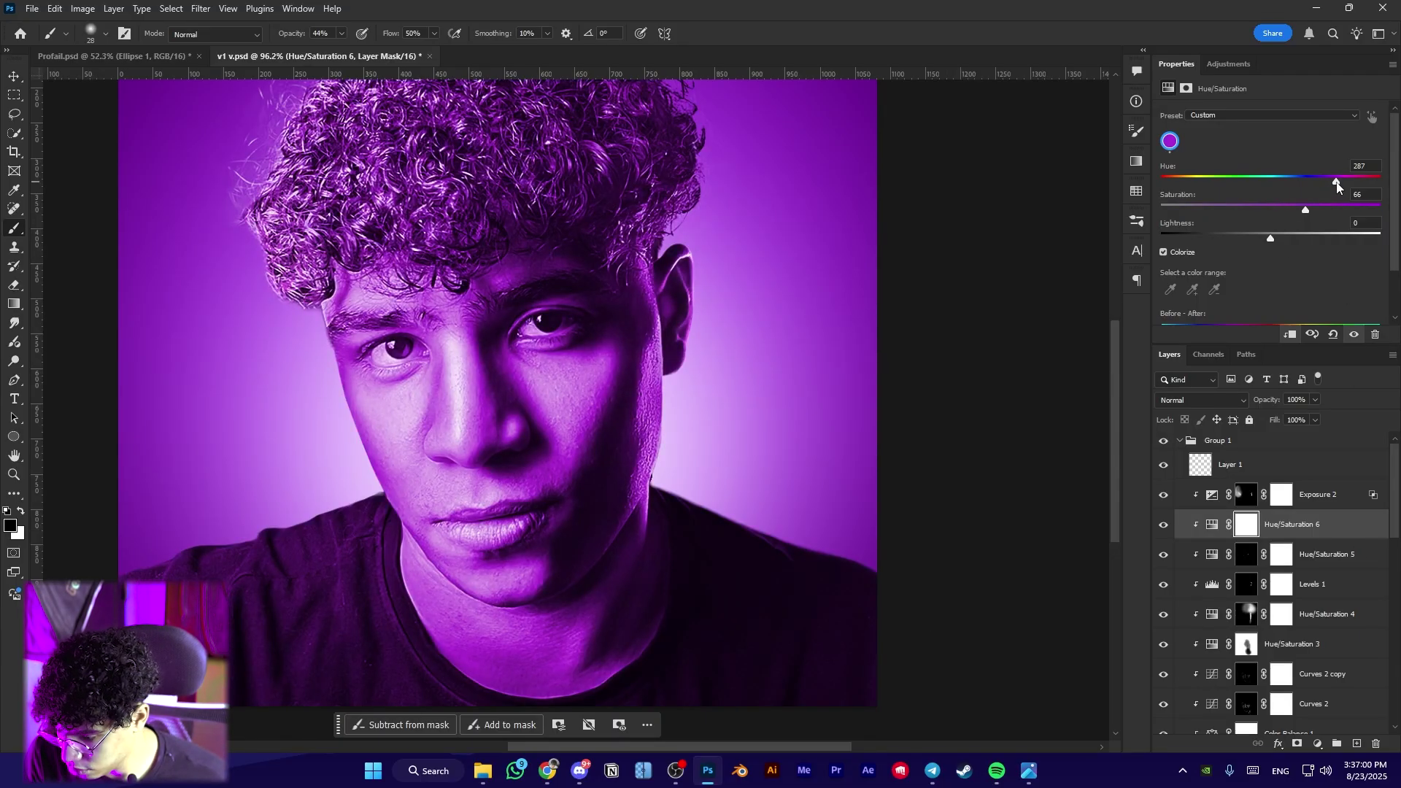
{"action": "left_click", "coordinate": [1295, 240]}
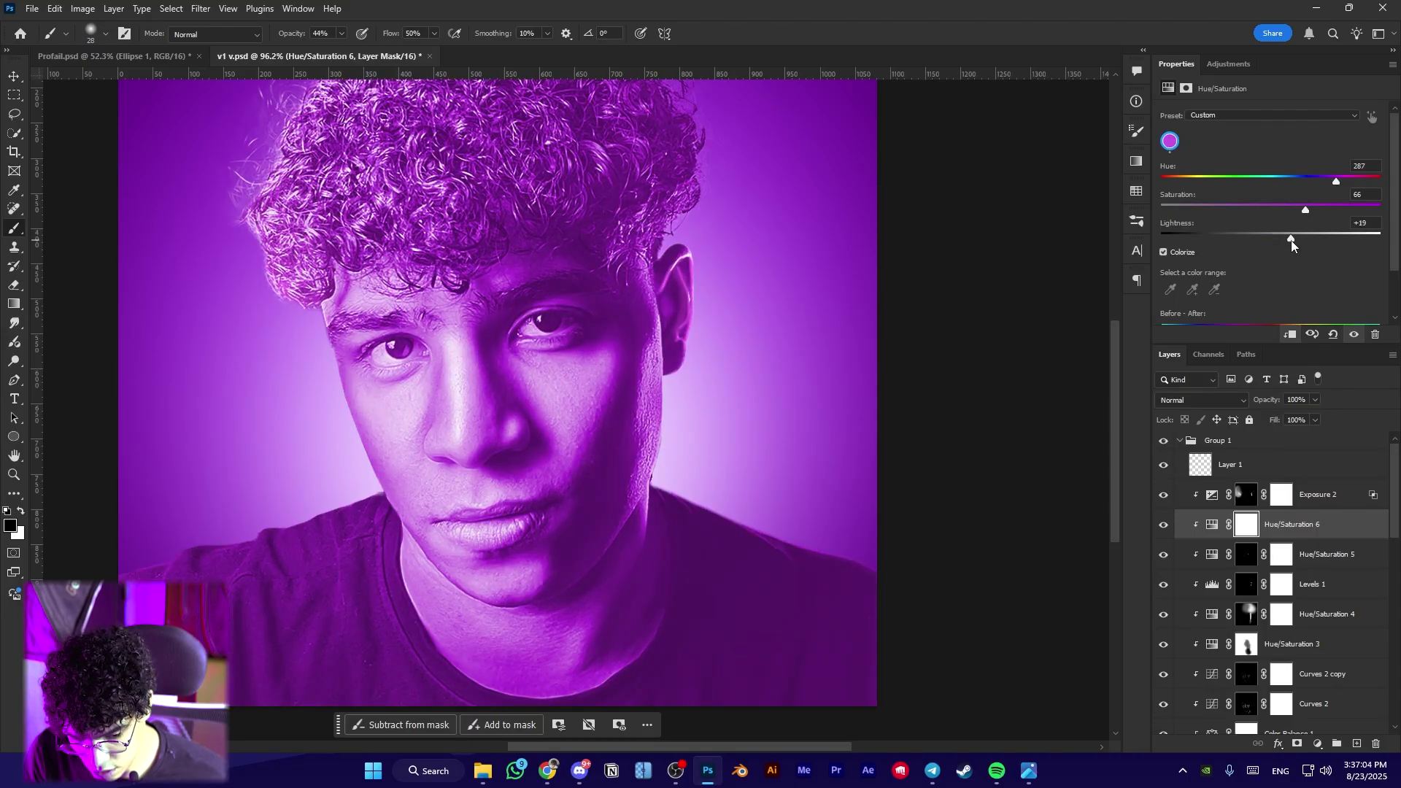
{"action": "left_click", "coordinate": [1298, 748]}
{"action": "key", "text": "ctrl+i"}
Paint white over the shirt's left shoulder on the Hue/Saturation 6 mask at 44% opacity, and split its Blend If underlying-layer black point to 0 / 70
{"action": "scroll", "coordinate": [203, 550], "scroll_direction": "up", "scroll_amount": 5}
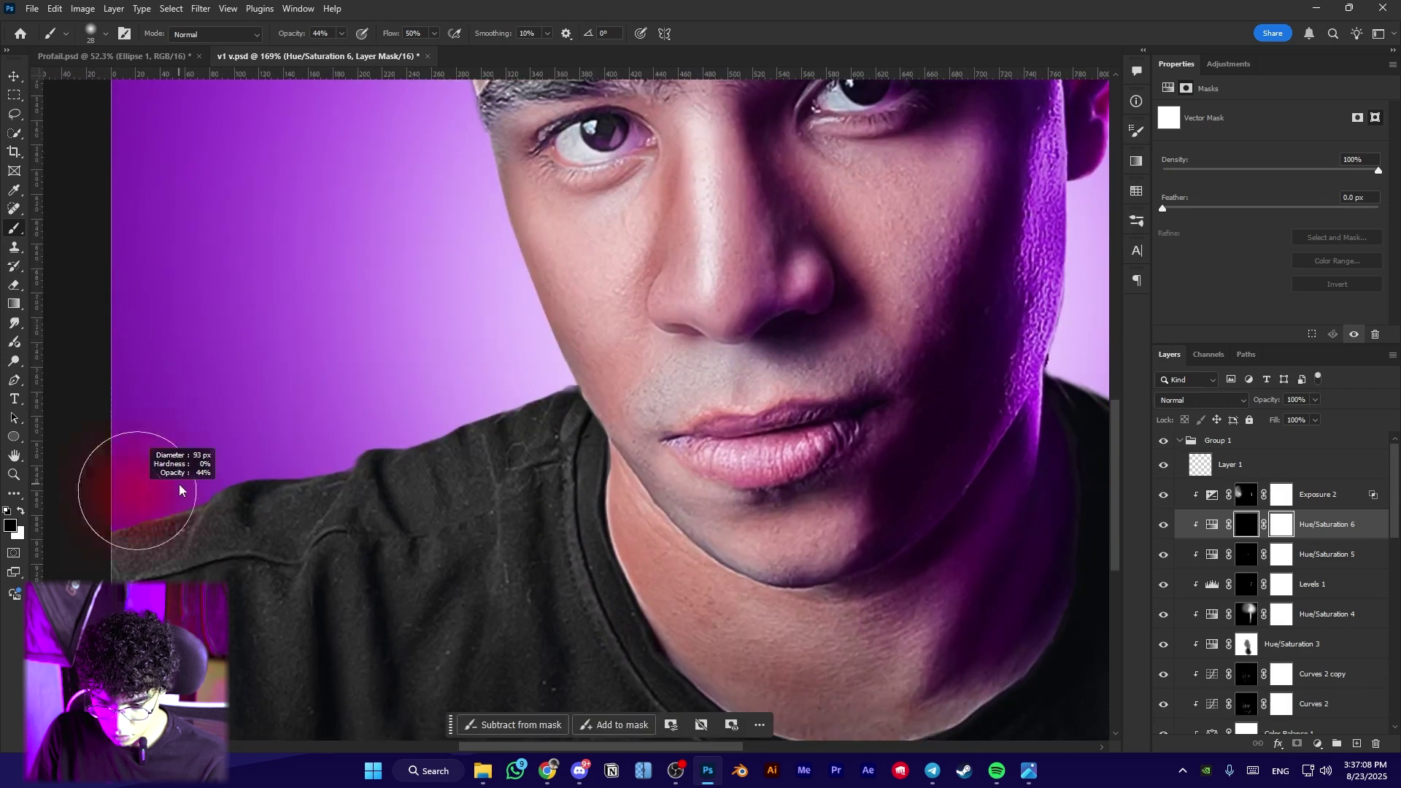
{"action": "key", "text": "x"}
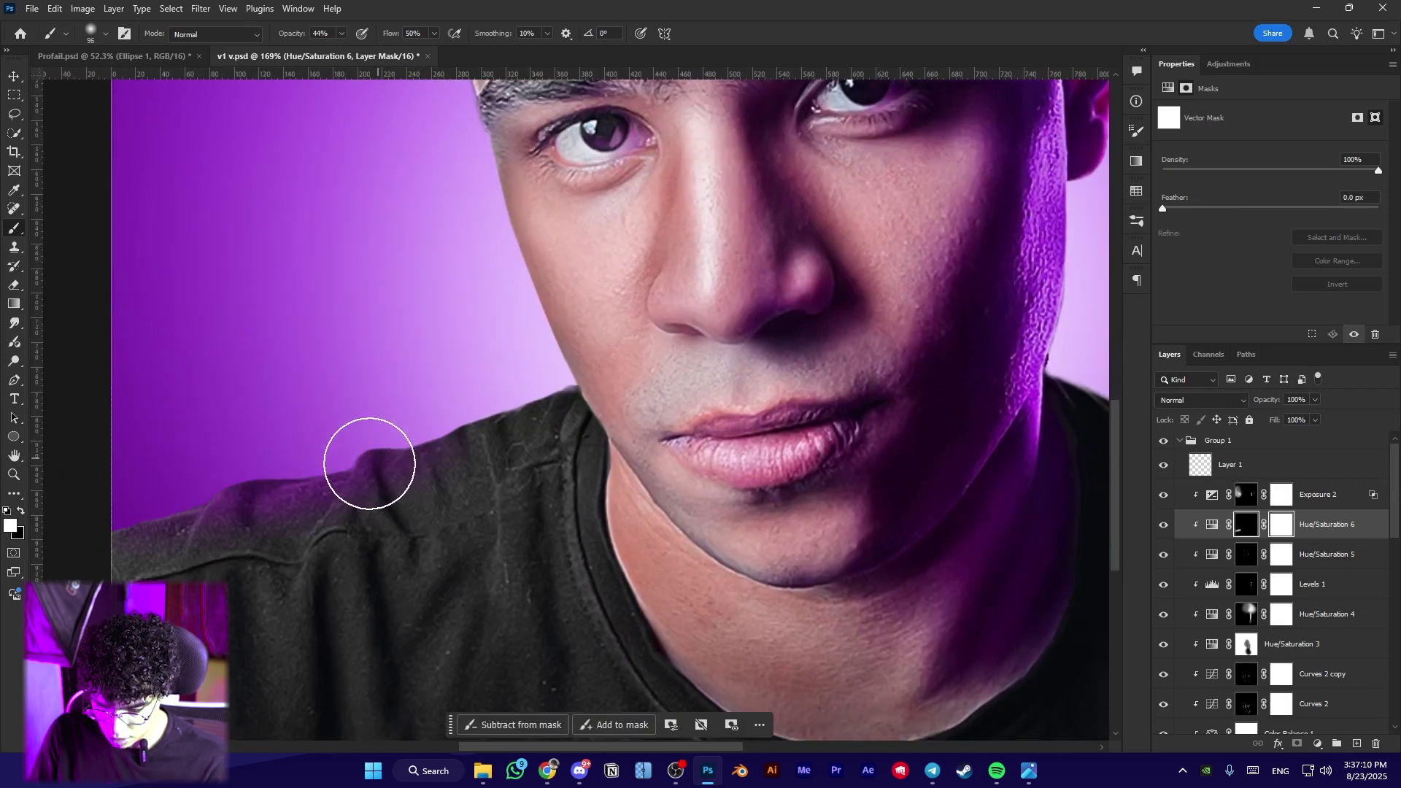
{"action": "scroll", "coordinate": [369, 463], "scroll_direction": "down", "scroll_amount": 3}
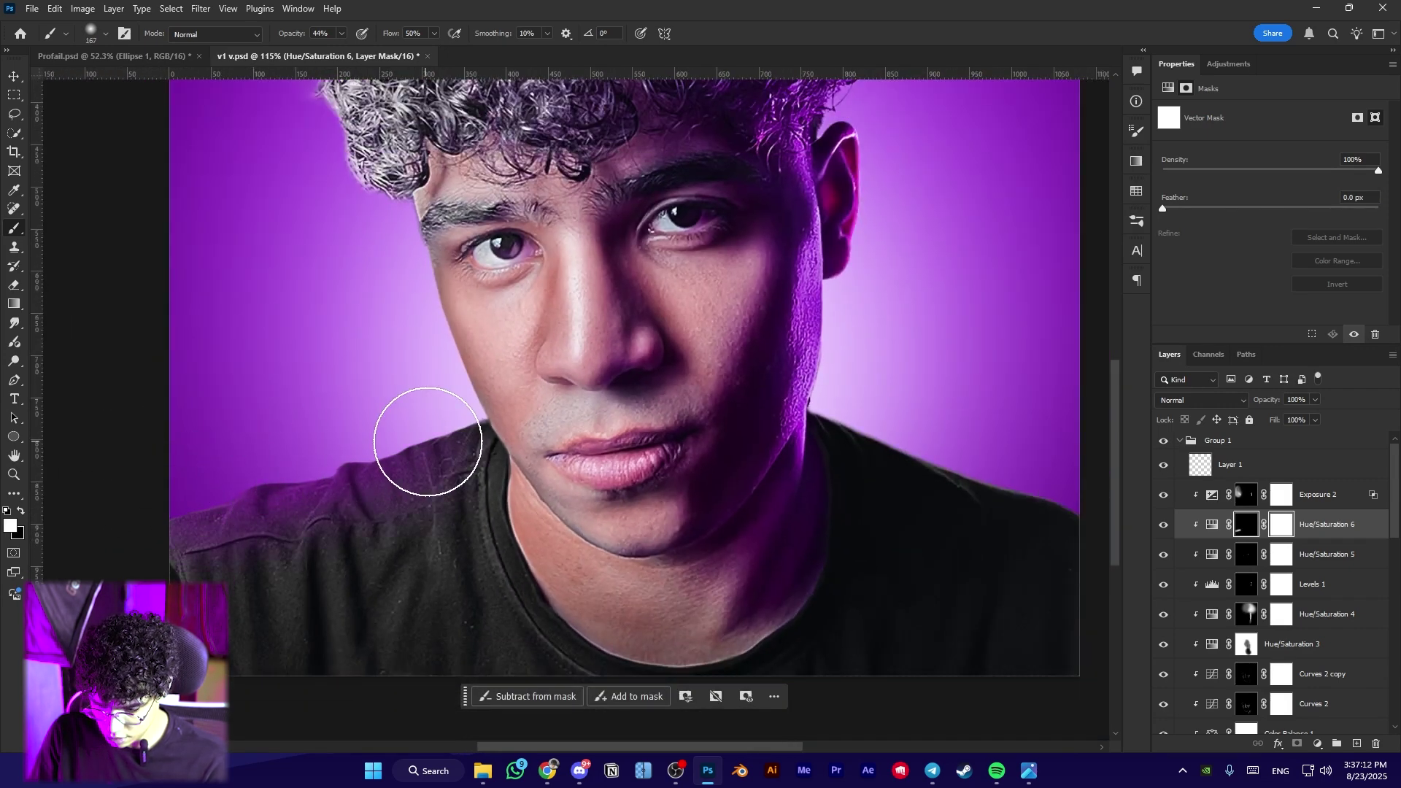
{"action": "mouse_move", "coordinate": [428, 441]}
{"action": "left_mouse_down"}
{"action": "mouse_move", "coordinate": [443, 499]}
{"action": "mouse_move", "coordinate": [209, 523]}
{"action": "mouse_move", "coordinate": [373, 566]}
{"action": "mouse_move", "coordinate": [408, 524]}
{"action": "mouse_move", "coordinate": [447, 625]}
{"action": "mouse_move", "coordinate": [345, 672]}
{"action": "mouse_move", "coordinate": [262, 672]}
{"action": "mouse_move", "coordinate": [451, 628]}
{"action": "mouse_move", "coordinate": [309, 645]}
{"action": "left_mouse_up"}
{"action": "key", "text": "x"}
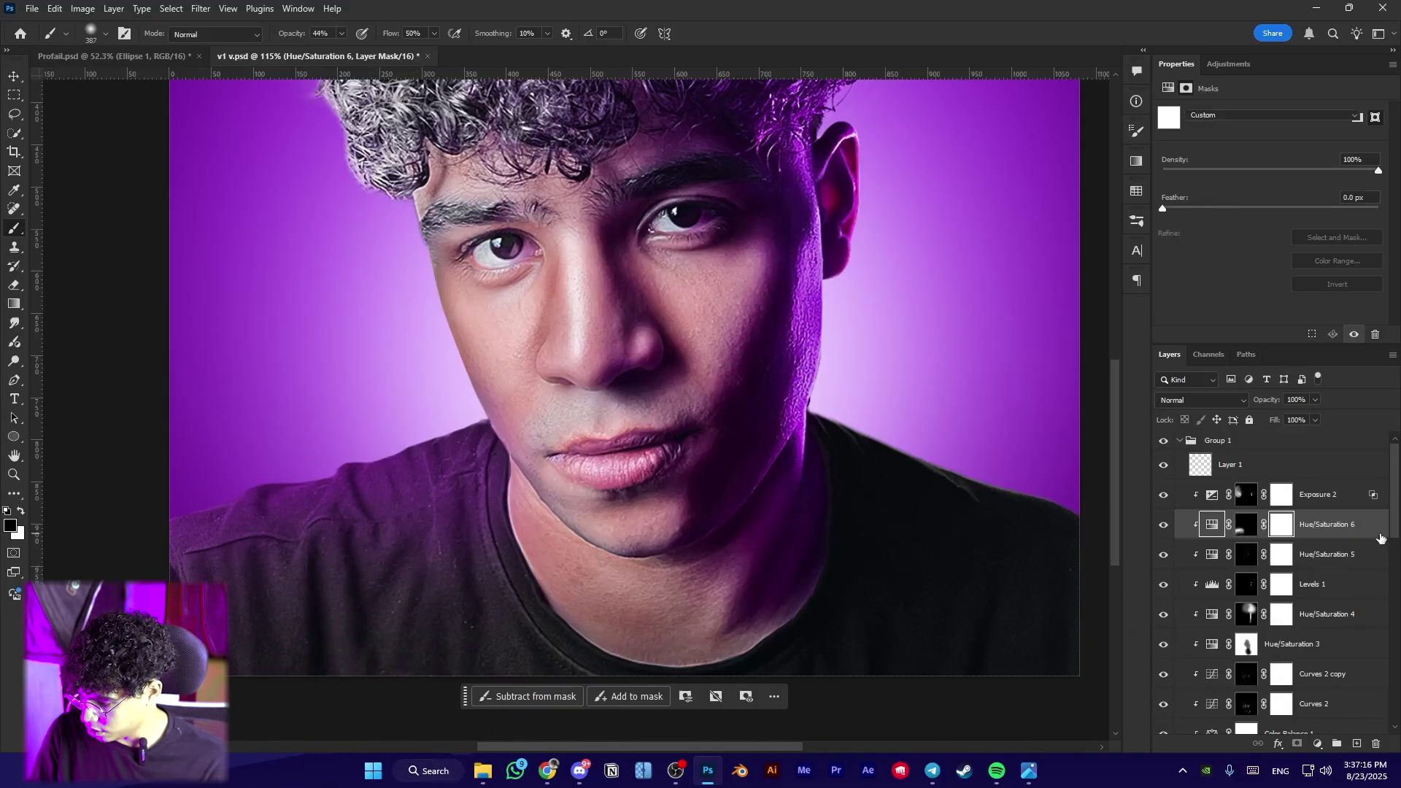
{"action": "double_click", "coordinate": [1380, 538]}
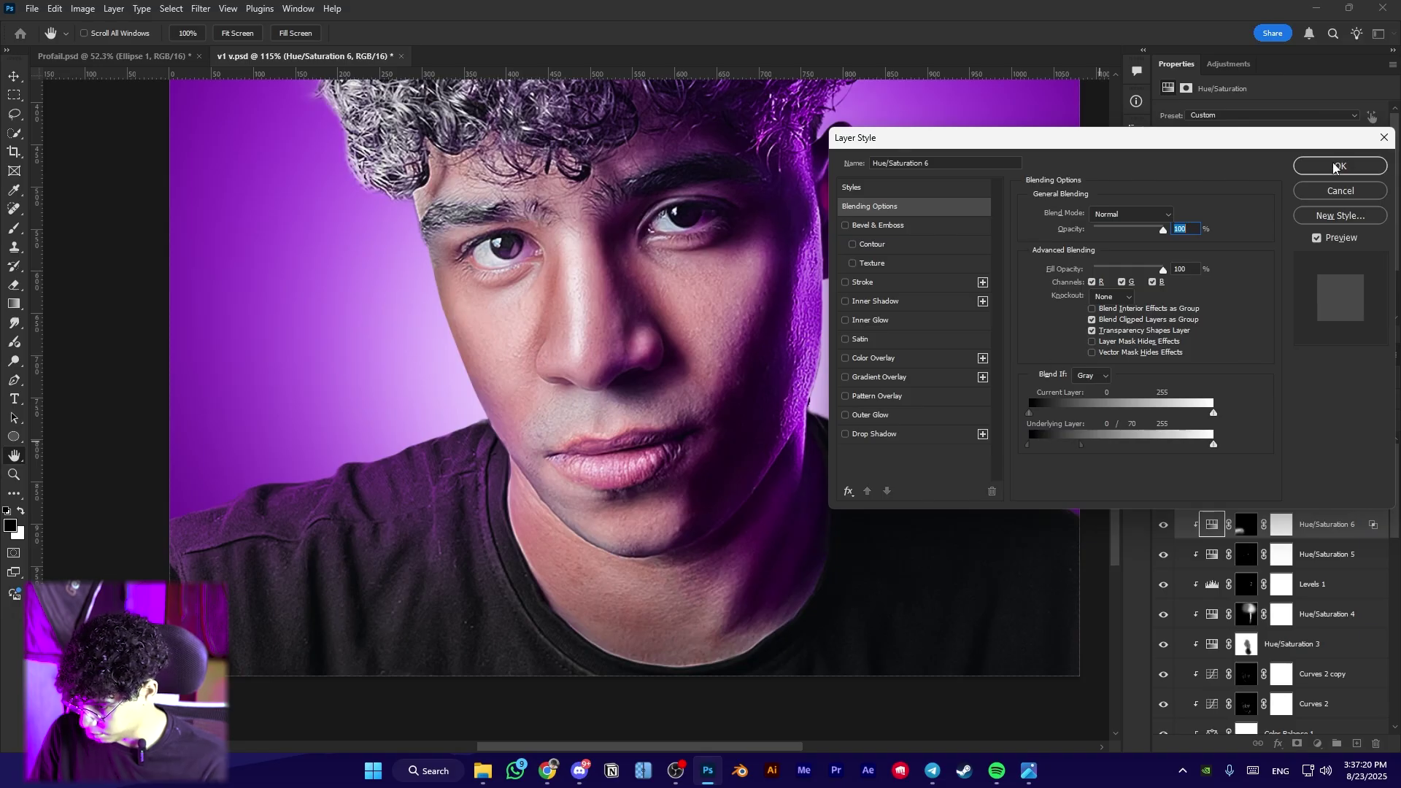
{"action": "key", "text": "Return"}
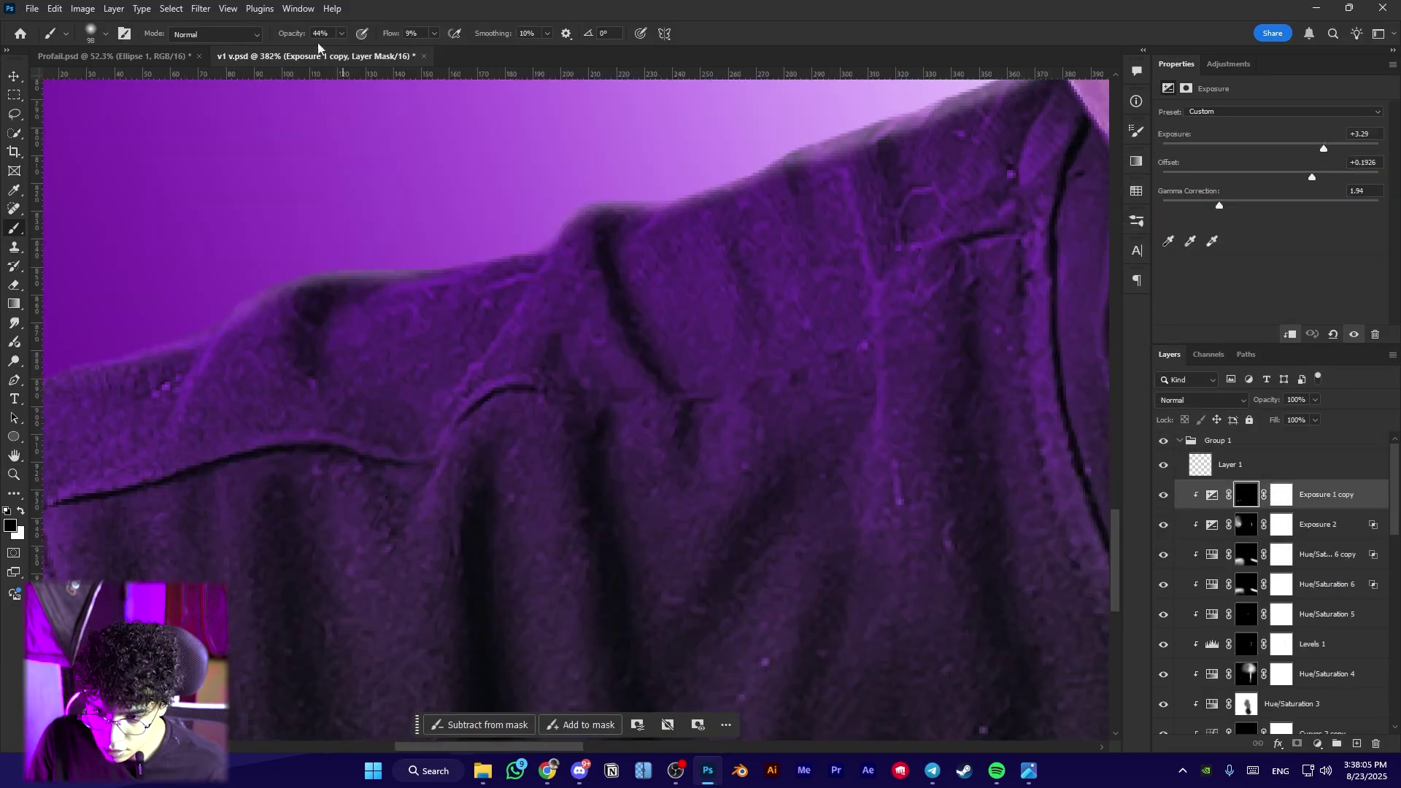
Paint white over the outer shoulder fold on the Exposure 1 copy mask with a 21 px brush at 15% opacity and 8% flow
{"action": "left_click_drag", "start_coordinate": [297, 36], "coordinate": [261, 67]}
{"action": "left_click_drag", "start_coordinate": [319, 181], "coordinate": [251, 181]}
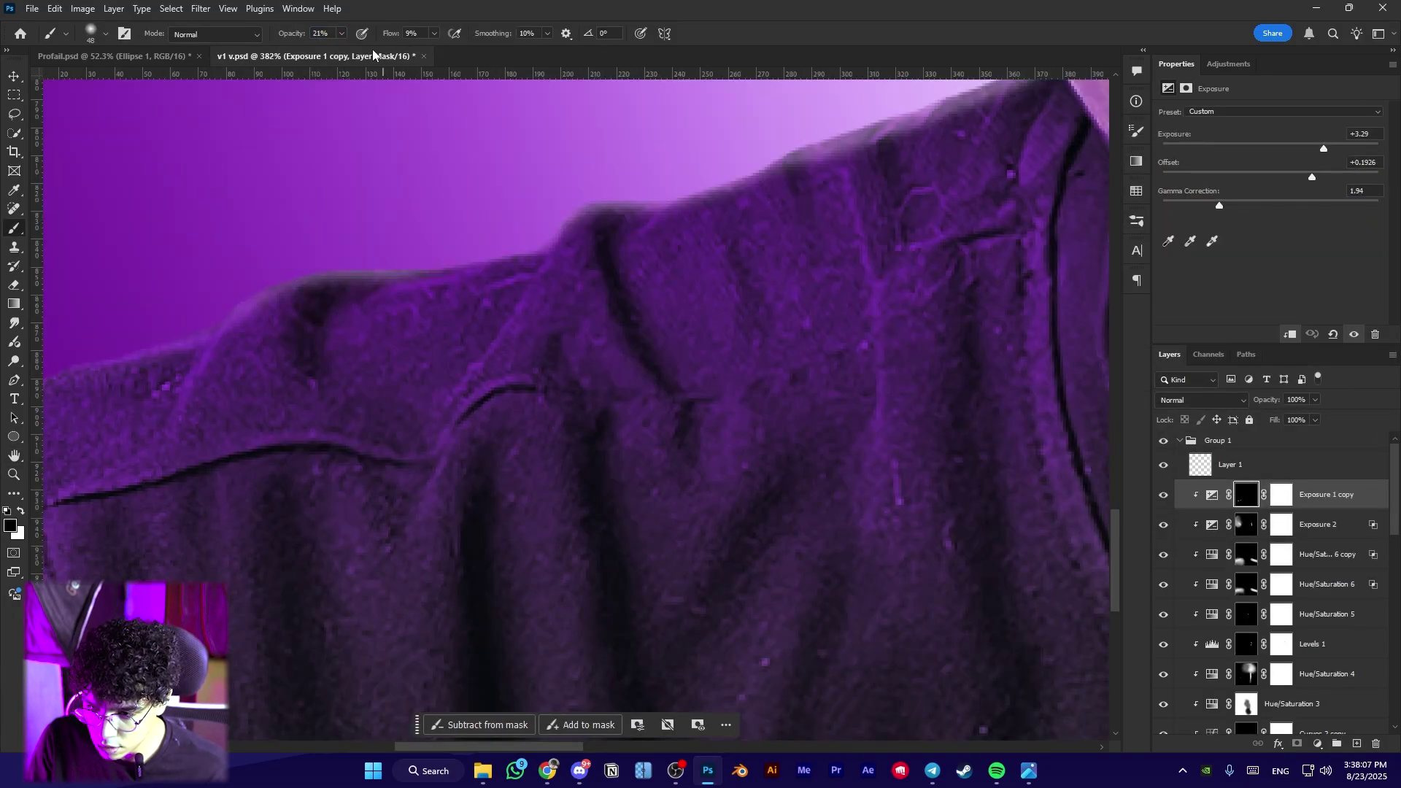
{"action": "mouse_move", "coordinate": [247, 450]}
{"action": "left_mouse_down"}
{"action": "mouse_move", "coordinate": [219, 450]}
{"action": "mouse_move", "coordinate": [300, 304]}
{"action": "left_mouse_up"}
{"action": "key", "text": "x"}
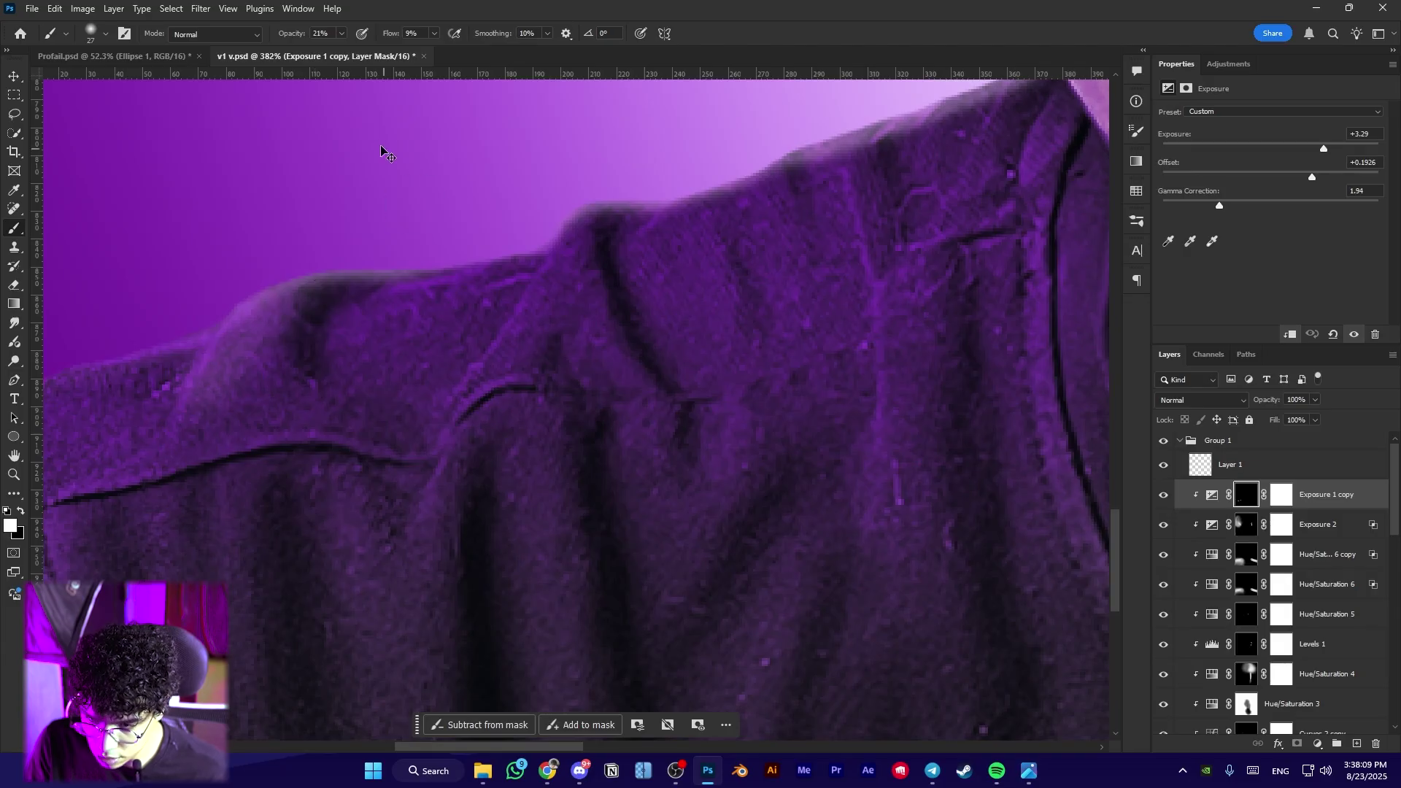
{"action": "key", "text": "ctrl+z"}
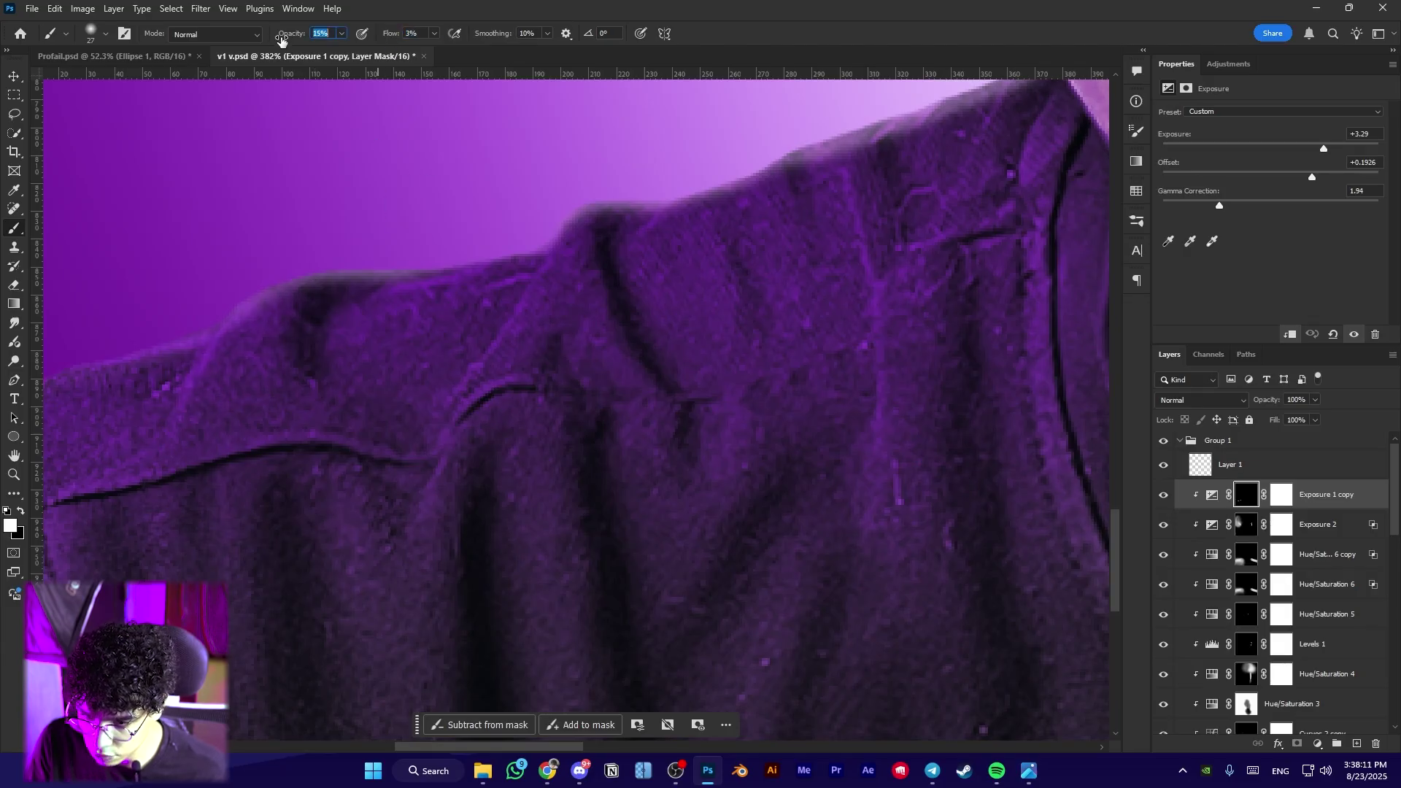
{"action": "left_click_drag", "start_coordinate": [207, 413], "coordinate": [303, 281]}
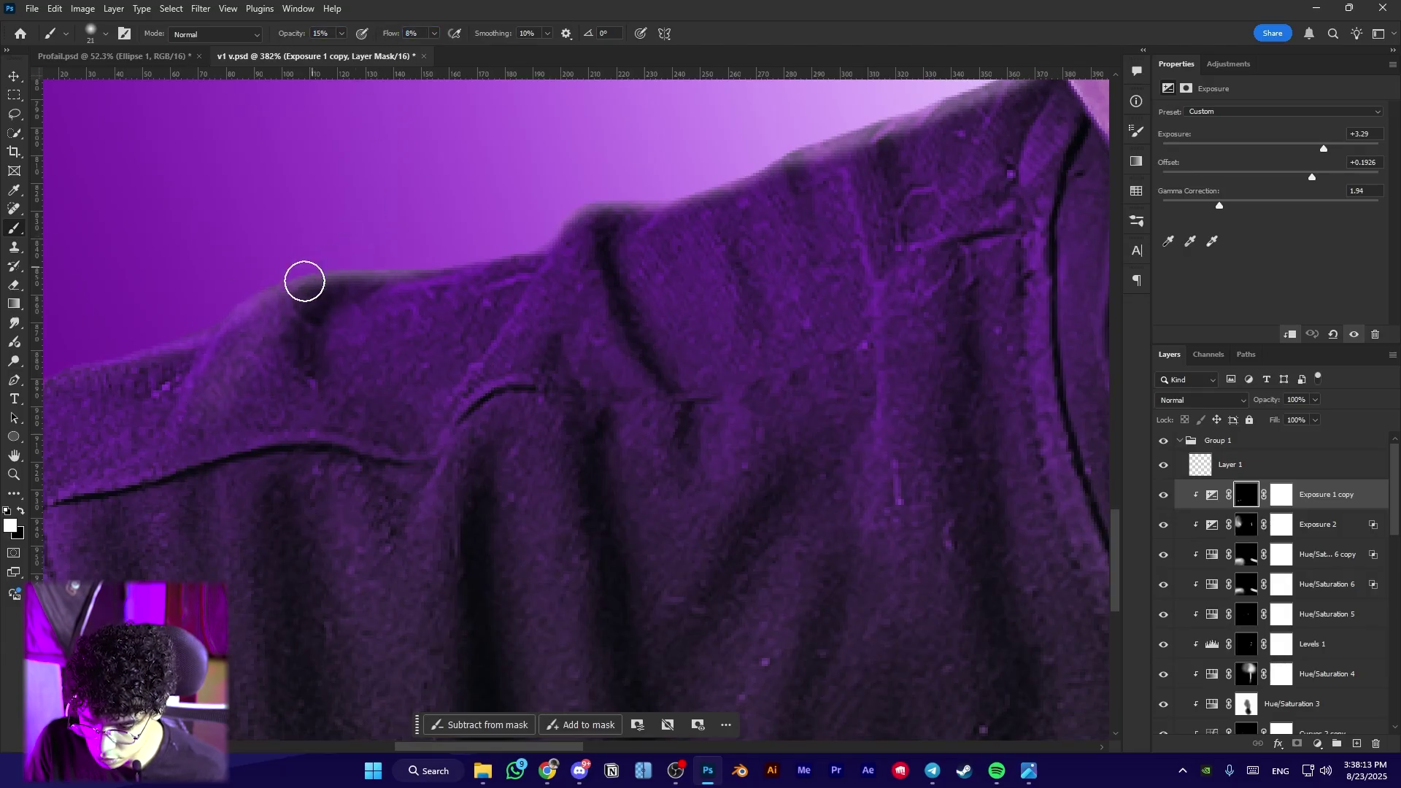
Paint white highlights down the remaining shirt folds between shoulder and collar on the Exposure 1 copy mask with a 19 px brush
{"action": "scroll", "coordinate": [299, 283], "scroll_direction": "down", "scroll_amount": 3}
{"action": "left_click_drag", "start_coordinate": [239, 337], "coordinate": [262, 337]}
{"action": "left_click_drag", "start_coordinate": [456, 273], "coordinate": [394, 401]}
{"action": "left_click_drag", "start_coordinate": [431, 372], "coordinate": [438, 605]}
{"action": "left_click_drag", "start_coordinate": [657, 287], "coordinate": [658, 454]}
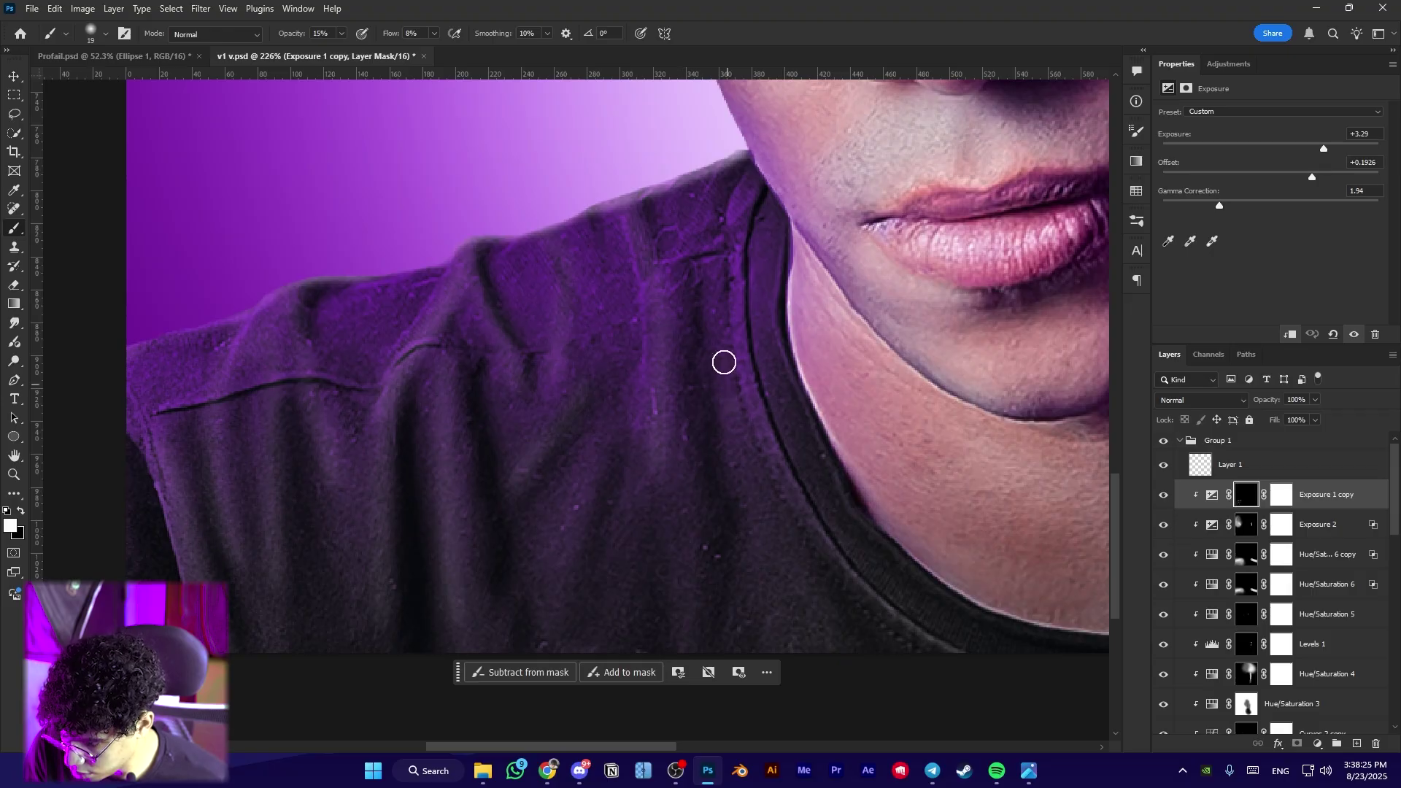
{"action": "scroll", "coordinate": [724, 363], "scroll_direction": "down", "scroll_amount": 5}
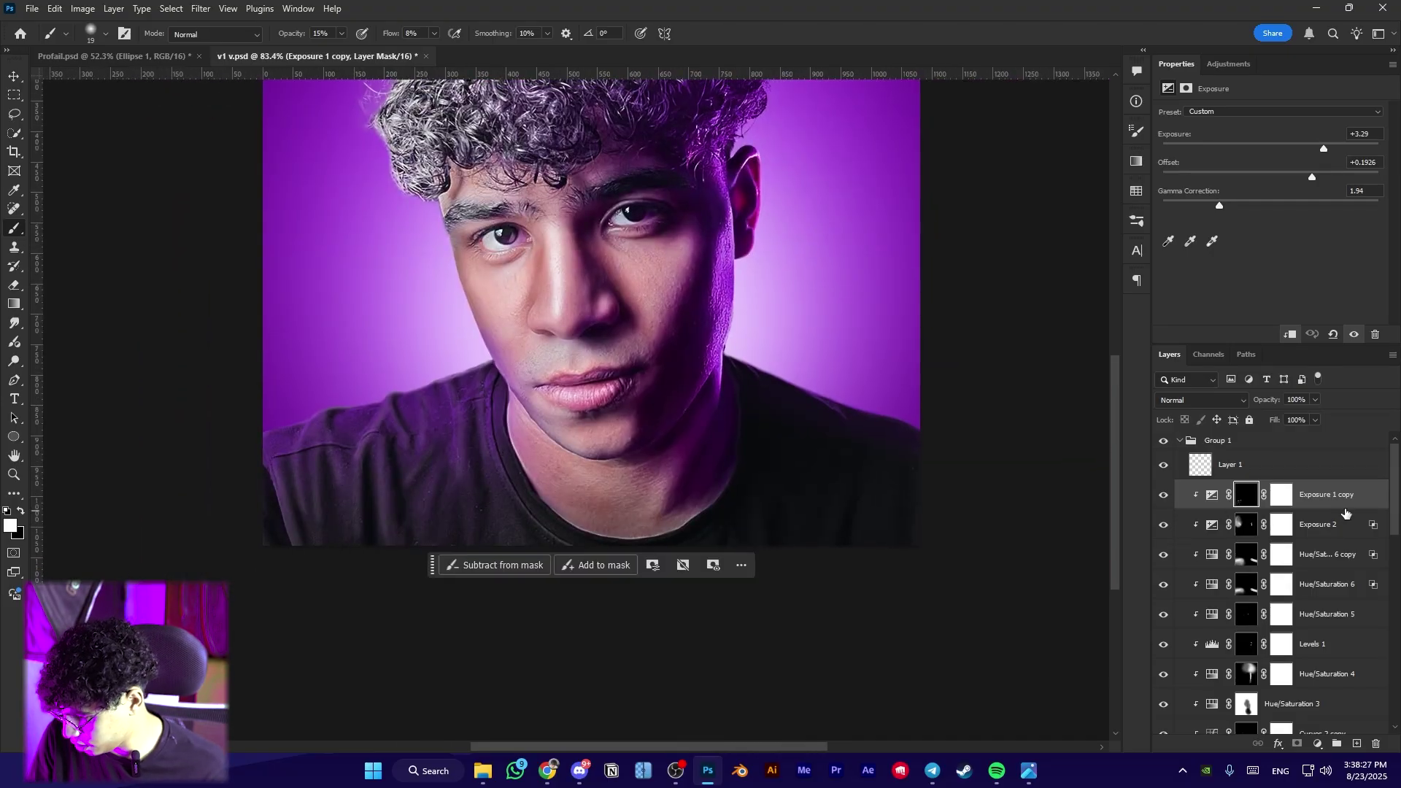
Move the Hue/Saturation 6 copy above Exposure 1 copy, and set Exposure 1 copy to exposure +14.05, offset +0.4155 and gamma 3.57
{"action": "left_click_drag", "start_coordinate": [1184, 560], "coordinate": [1196, 484]}
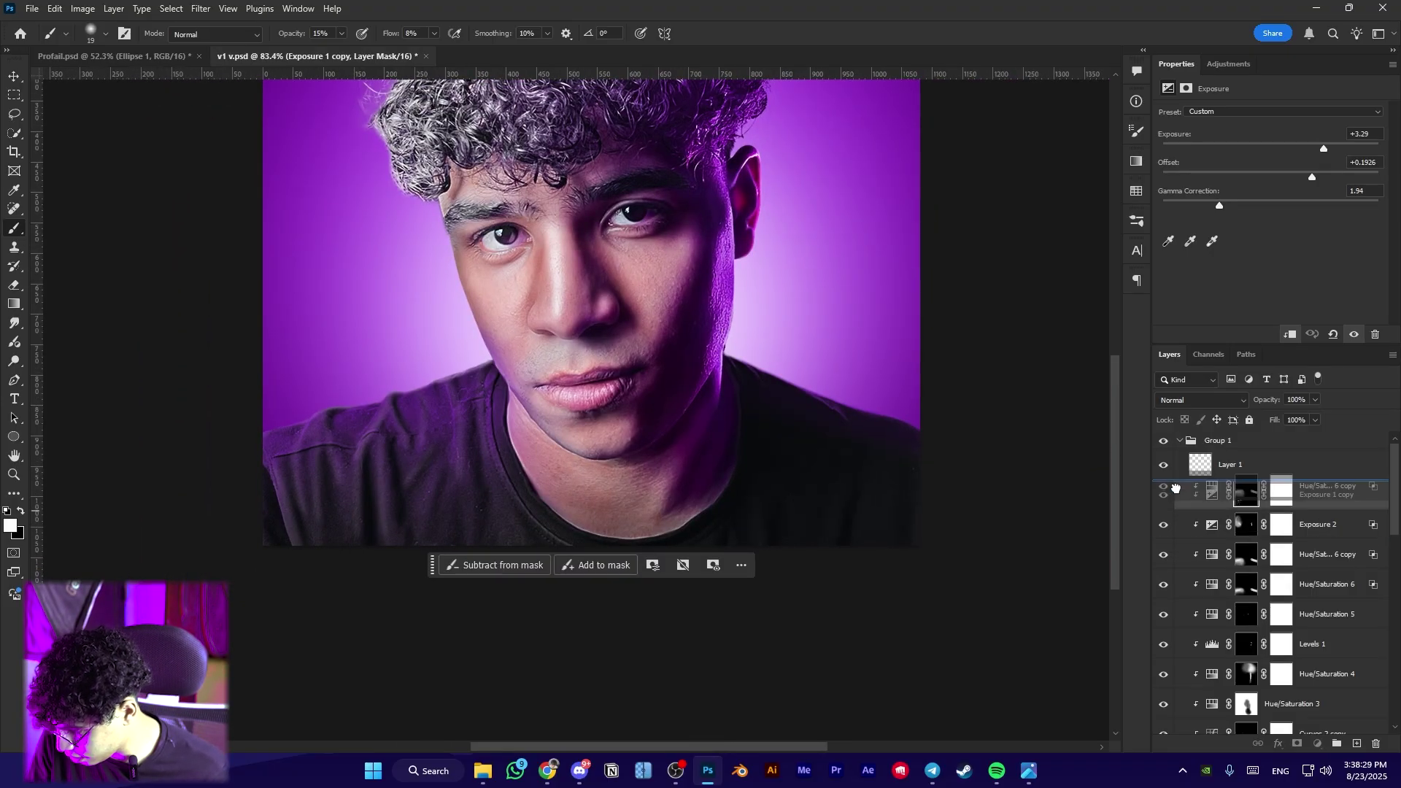
{"action": "scroll", "coordinate": [375, 438], "scroll_direction": "up", "scroll_amount": 5}
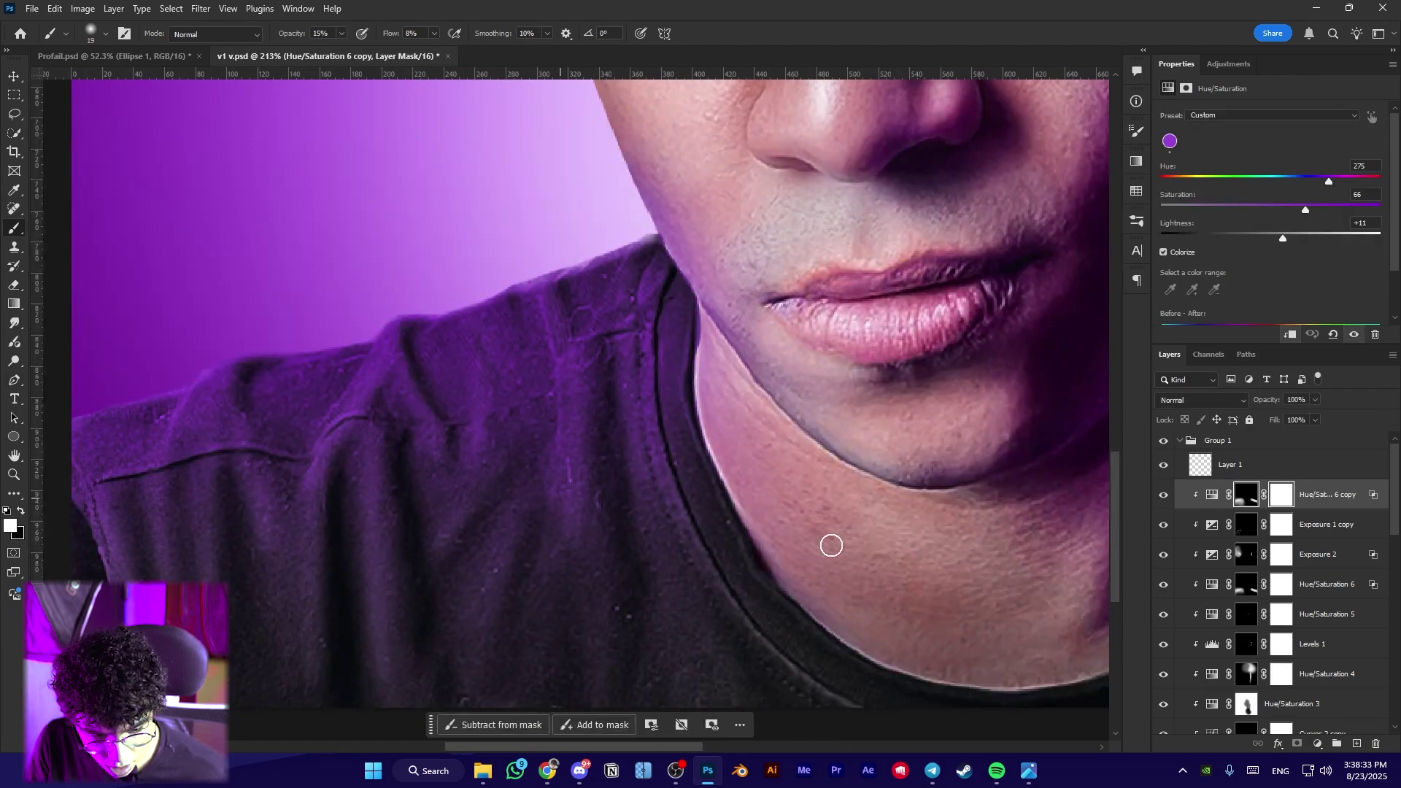
{"action": "left_click", "coordinate": [1199, 523]}
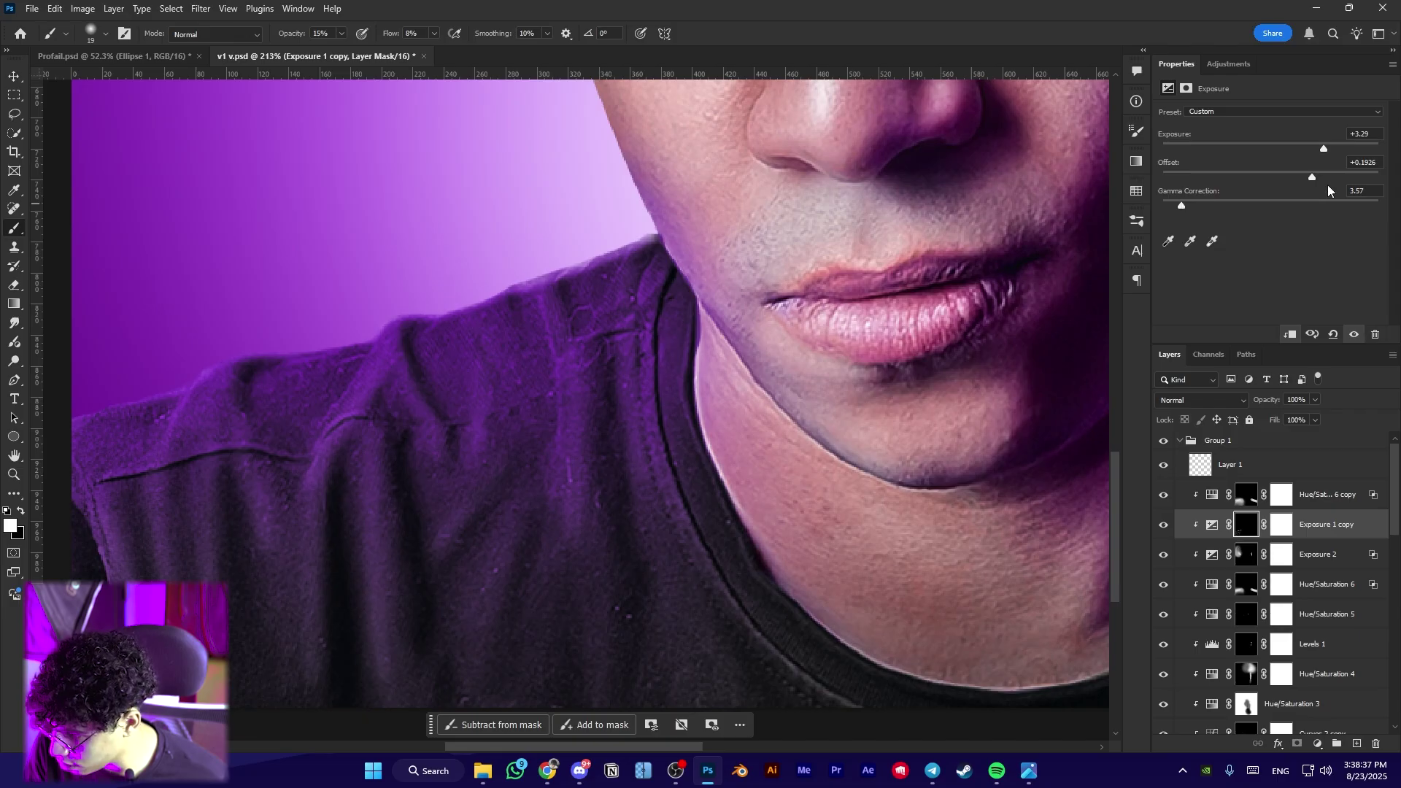
{"action": "left_click", "coordinate": [1360, 177]}
{"action": "left_click_drag", "start_coordinate": [1348, 525], "coordinate": [1348, 508]}
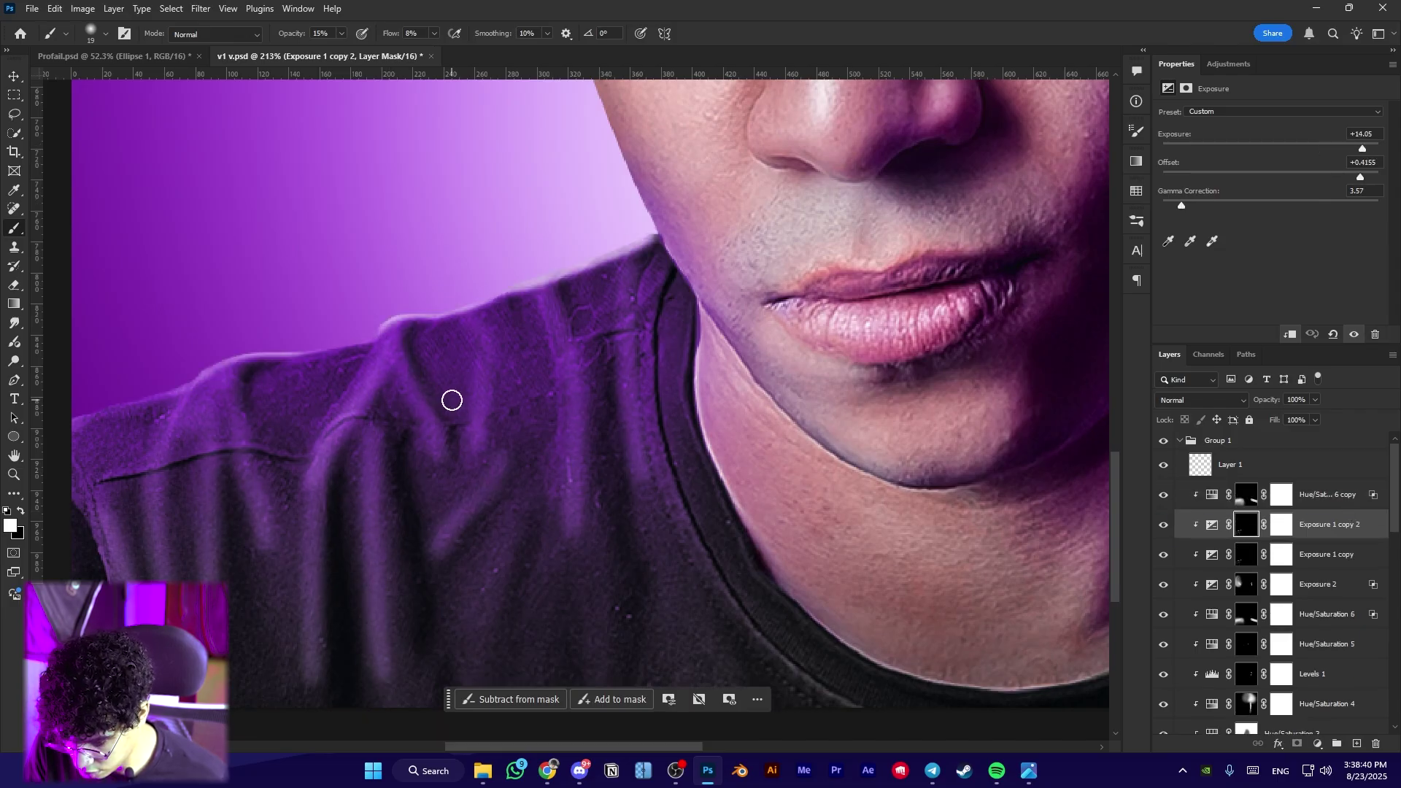
{"action": "scroll", "coordinate": [448, 406], "scroll_direction": "down", "scroll_amount": 4}
{"action": "key", "text": "ctrl+z"}
{"action": "scroll", "coordinate": [427, 483], "scroll_direction": "up", "scroll_amount": 3}
Soften the shirt fold highlights with black on the Exposure 1 copy mask using a 220 px brush at 21% flow, and compare with the layer hidden
{"action": "left_click_drag", "start_coordinate": [389, 494], "coordinate": [467, 494]}
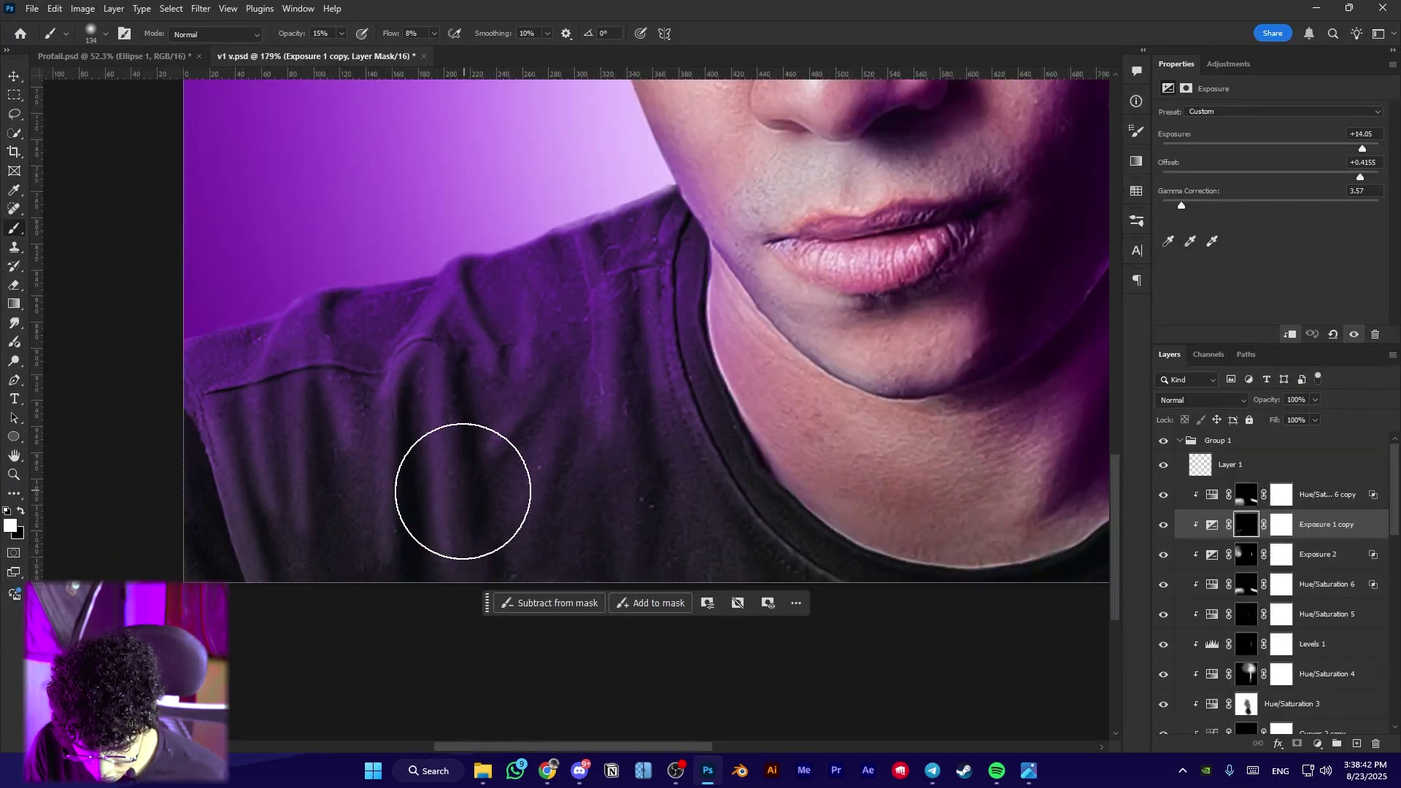
{"action": "left_click_drag", "start_coordinate": [679, 438], "coordinate": [706, 438]}
{"action": "key", "text": "x"}
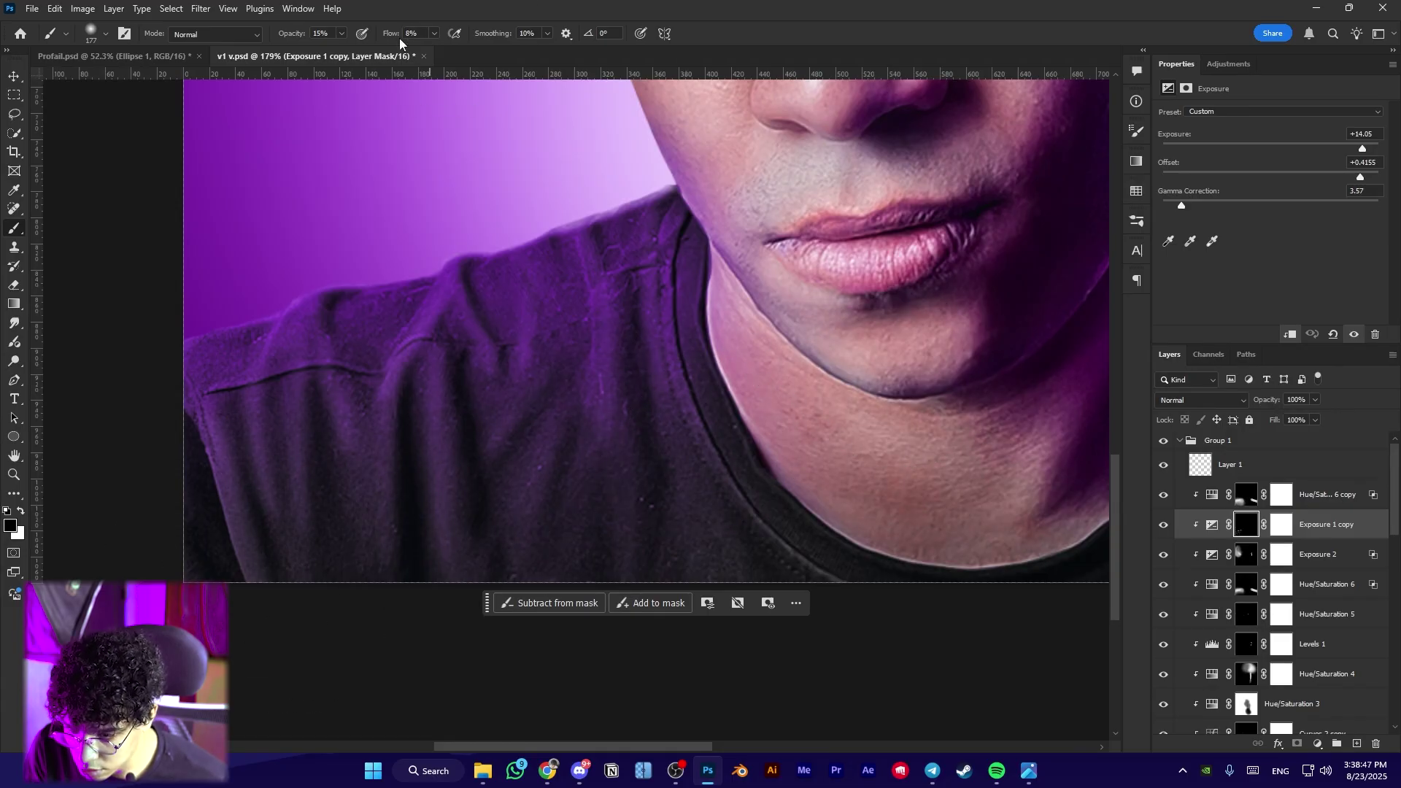
{"action": "left_click_drag", "start_coordinate": [388, 35], "coordinate": [398, 35]}
{"action": "mouse_move", "coordinate": [532, 435]}
{"action": "left_mouse_down"}
{"action": "mouse_move", "coordinate": [739, 475]}
{"action": "mouse_move", "coordinate": [463, 509]}
{"action": "left_mouse_up"}
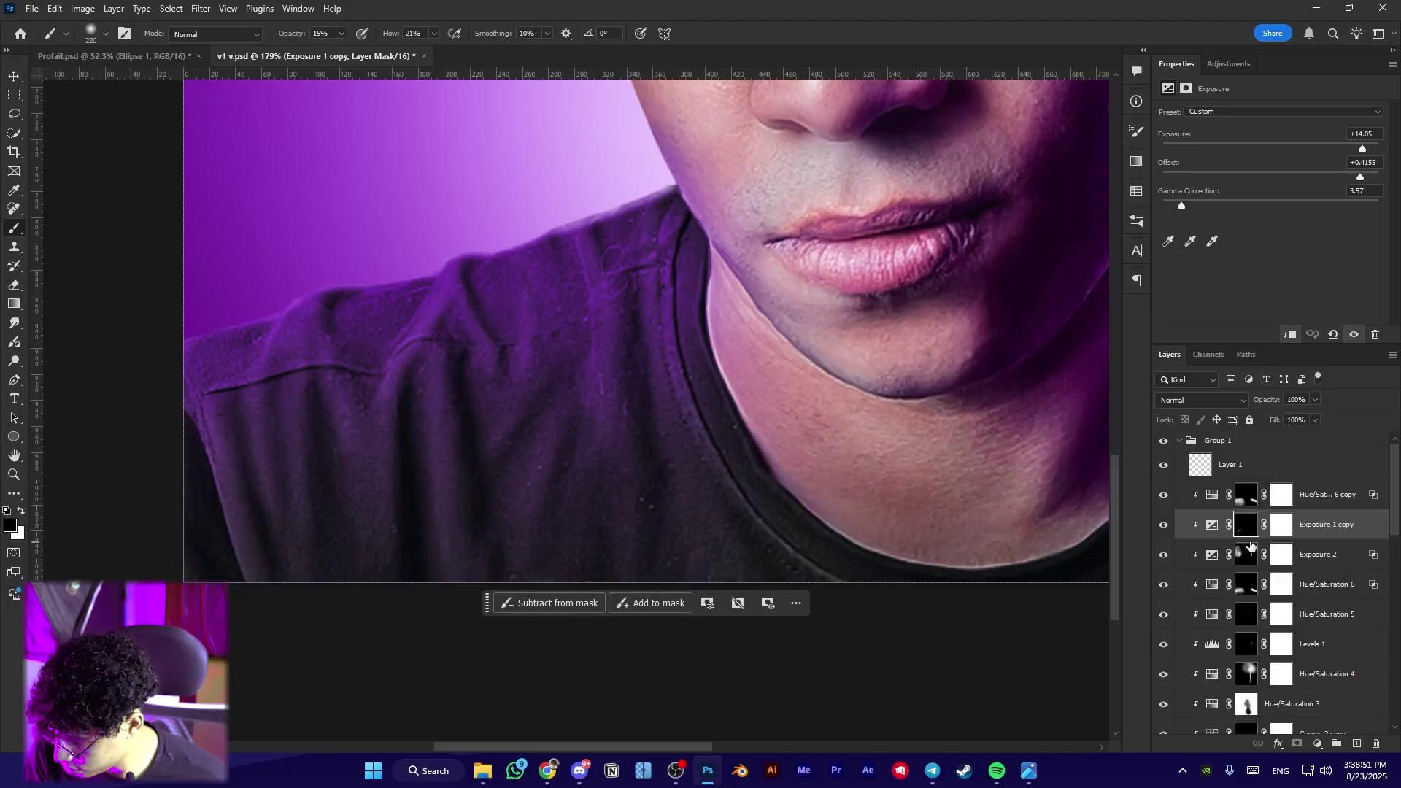
{"action": "left_click", "coordinate": [1165, 525]}
Paint a white rim highlight along the right shoulder's upper edge on the Exposure 1 copy mask, cleaning below it with black at 100% opacity
{"action": "scroll", "coordinate": [759, 500], "scroll_direction": "down", "scroll_amount": 4}
{"action": "left_click_drag", "start_coordinate": [835, 479], "coordinate": [269, 488]}
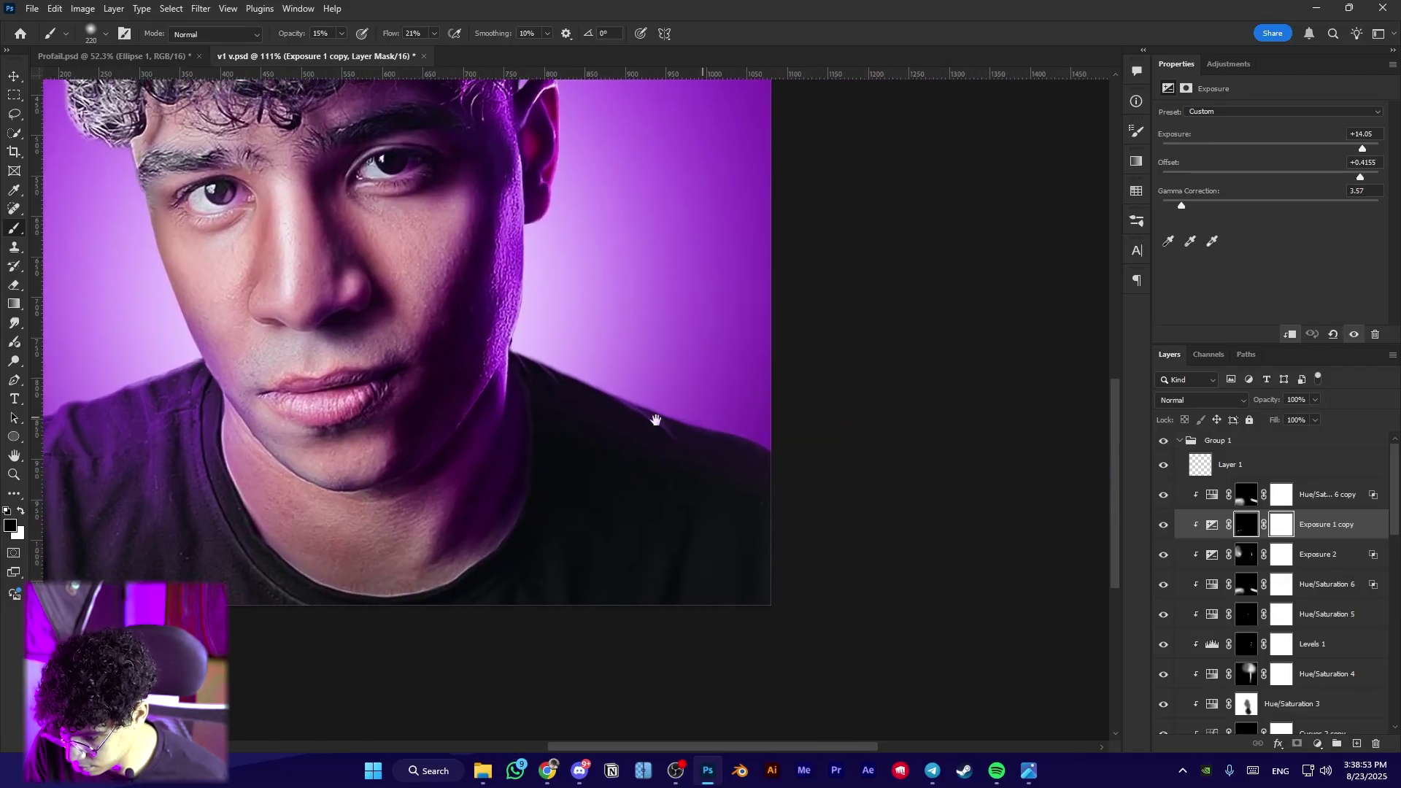
{"action": "scroll", "coordinate": [652, 427], "scroll_direction": "up", "scroll_amount": 6}
{"action": "left_click_drag", "start_coordinate": [751, 391], "coordinate": [525, 355]}
{"action": "left_click_drag", "start_coordinate": [648, 372], "coordinate": [694, 378]}
{"action": "scroll", "coordinate": [822, 453], "scroll_direction": "up", "scroll_amount": 4}
{"action": "key", "text": "x"}
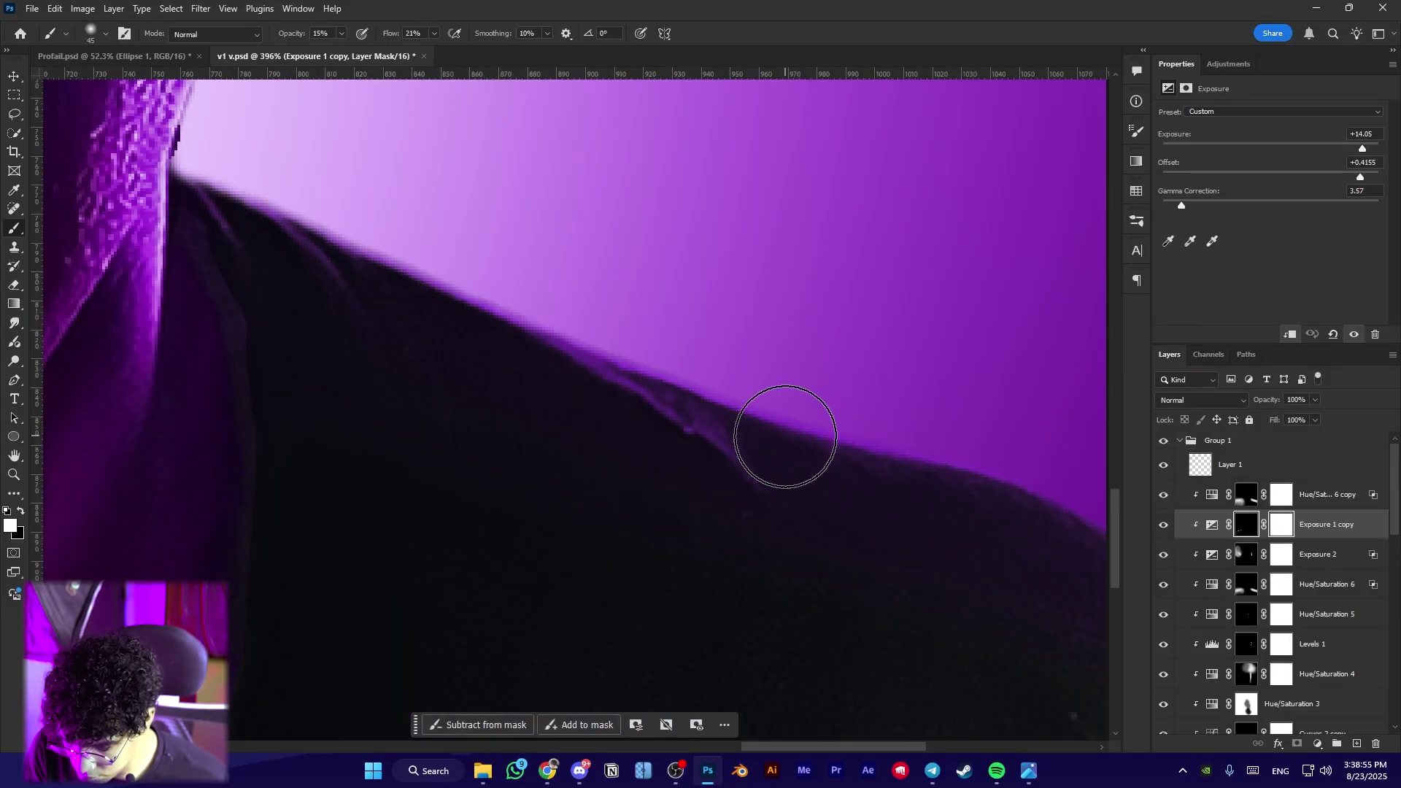
{"action": "left_click_drag", "start_coordinate": [785, 437], "coordinate": [656, 364]}
{"action": "key", "text": "ctrl+z"}
{"action": "left_click_drag", "start_coordinate": [434, 268], "coordinate": [397, 265]}
{"action": "left_click_drag", "start_coordinate": [251, 168], "coordinate": [230, 169]}
{"action": "mouse_move", "coordinate": [198, 170]}
{"action": "left_mouse_down"}
{"action": "mouse_move", "coordinate": [182, 174]}
{"action": "mouse_move", "coordinate": [237, 178]}
{"action": "left_mouse_up"}
{"action": "left_click_drag", "start_coordinate": [295, 216], "coordinate": [379, 311]}
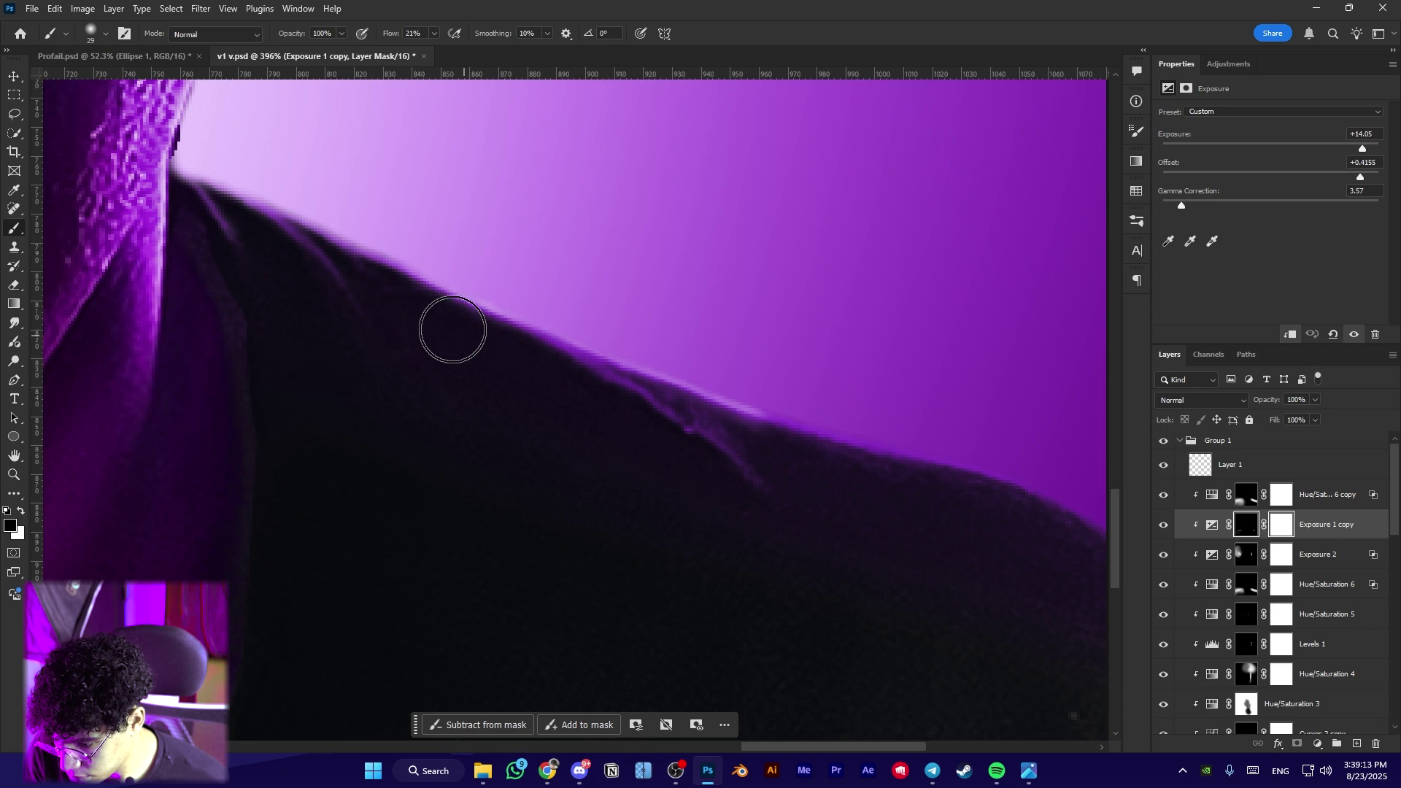
Extend the white rim highlight across the right shoulder's folds on the Exposure 1 copy mask, then touch it up with black at 21% flow
{"action": "key", "text": "x"}
{"action": "left_click_drag", "start_coordinate": [704, 370], "coordinate": [973, 429]}
{"action": "left_click_drag", "start_coordinate": [991, 417], "coordinate": [513, 272]}
{"action": "left_click_drag", "start_coordinate": [409, 273], "coordinate": [598, 316]}
{"action": "left_click_drag", "start_coordinate": [566, 317], "coordinate": [721, 332]}
{"action": "key", "text": "x"}
{"action": "left_click_drag", "start_coordinate": [544, 338], "coordinate": [453, 346]}
{"action": "scroll", "coordinate": [434, 352], "scroll_direction": "down", "scroll_amount": 10}
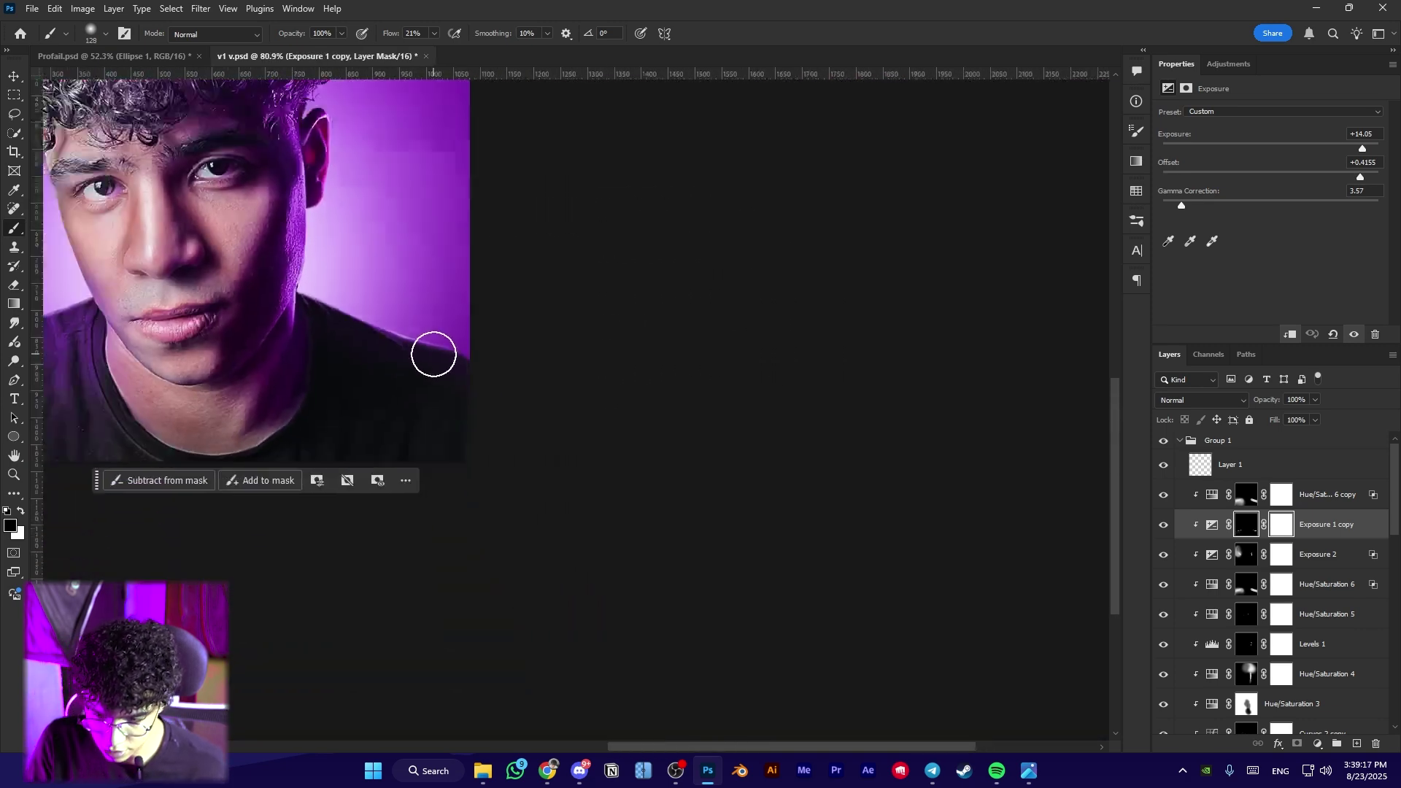
Fade the right shoulder's highlights on the Exposure 1 copy mask with black, using a soft brush enlarged to 234 px
{"action": "left_click_drag", "start_coordinate": [340, 380], "coordinate": [475, 403]}
{"action": "scroll", "coordinate": [475, 397], "scroll_direction": "down", "scroll_amount": 3}
{"action": "scroll", "coordinate": [509, 343], "scroll_direction": "up", "scroll_amount": 7}
{"action": "left_click_drag", "start_coordinate": [480, 335], "coordinate": [531, 335]}
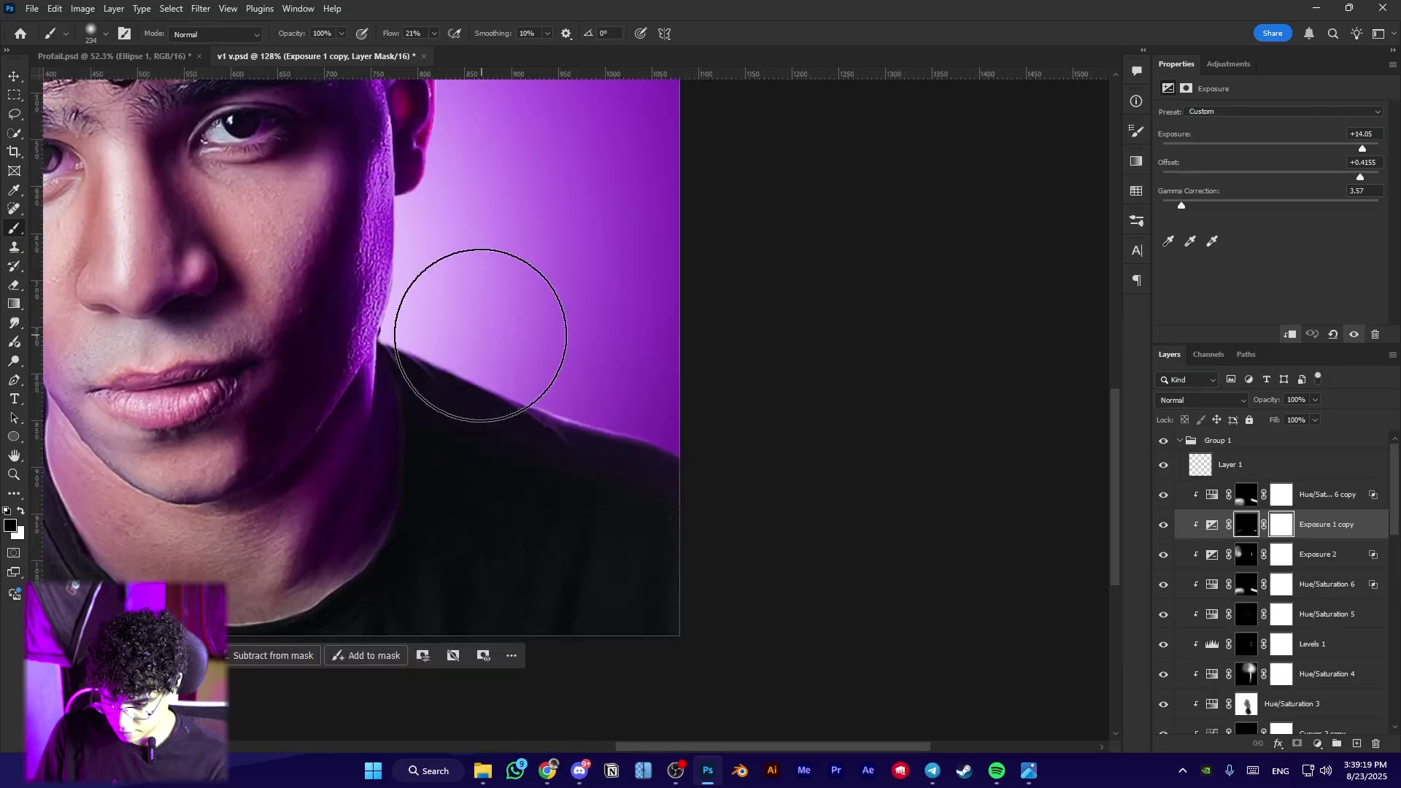
{"action": "key", "text": "x"}
{"action": "left_click", "coordinate": [455, 349]}
{"action": "scroll", "coordinate": [408, 408], "scroll_direction": "down", "scroll_amount": 2}
{"action": "key", "text": "x"}
{"action": "scroll", "coordinate": [486, 415], "scroll_direction": "down", "scroll_amount": 4}
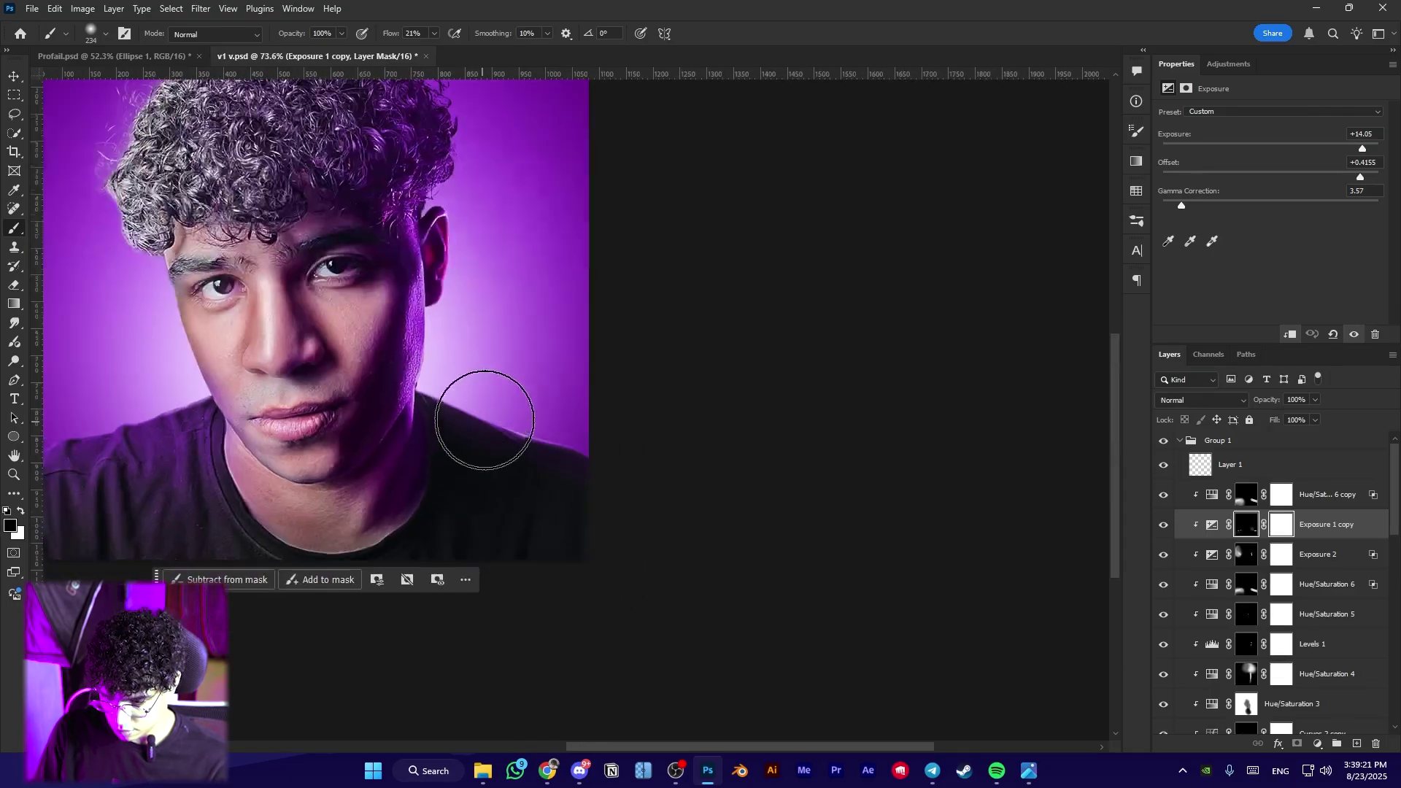
Tone down the left shoulder's fold highlights with black on the Exposure 1 copy mask, using a 234 px brush
{"action": "scroll", "coordinate": [303, 431], "scroll_direction": "up", "scroll_amount": 5}
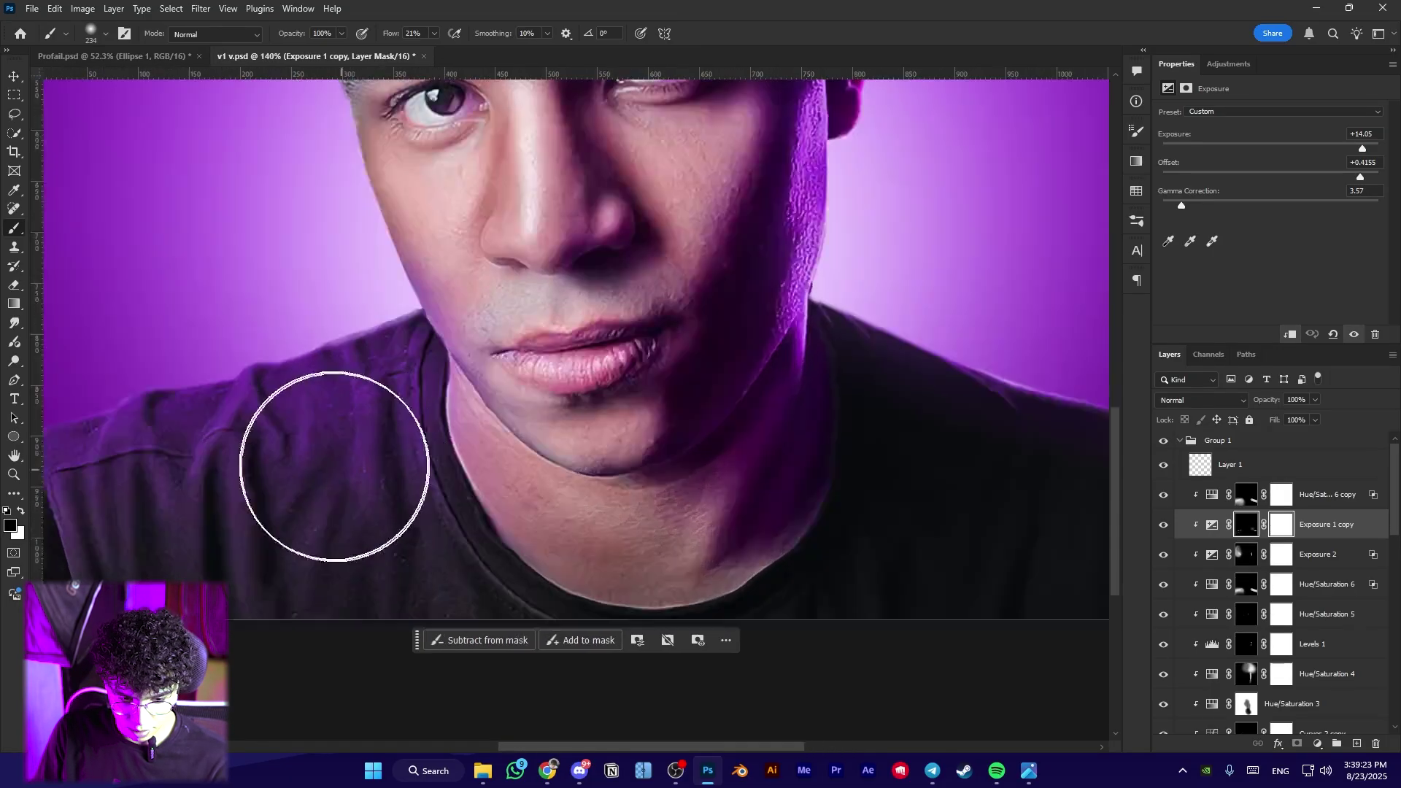
{"action": "left_click_drag", "start_coordinate": [316, 457], "coordinate": [216, 462]}
{"action": "left_click_drag", "start_coordinate": [321, 411], "coordinate": [367, 415]}
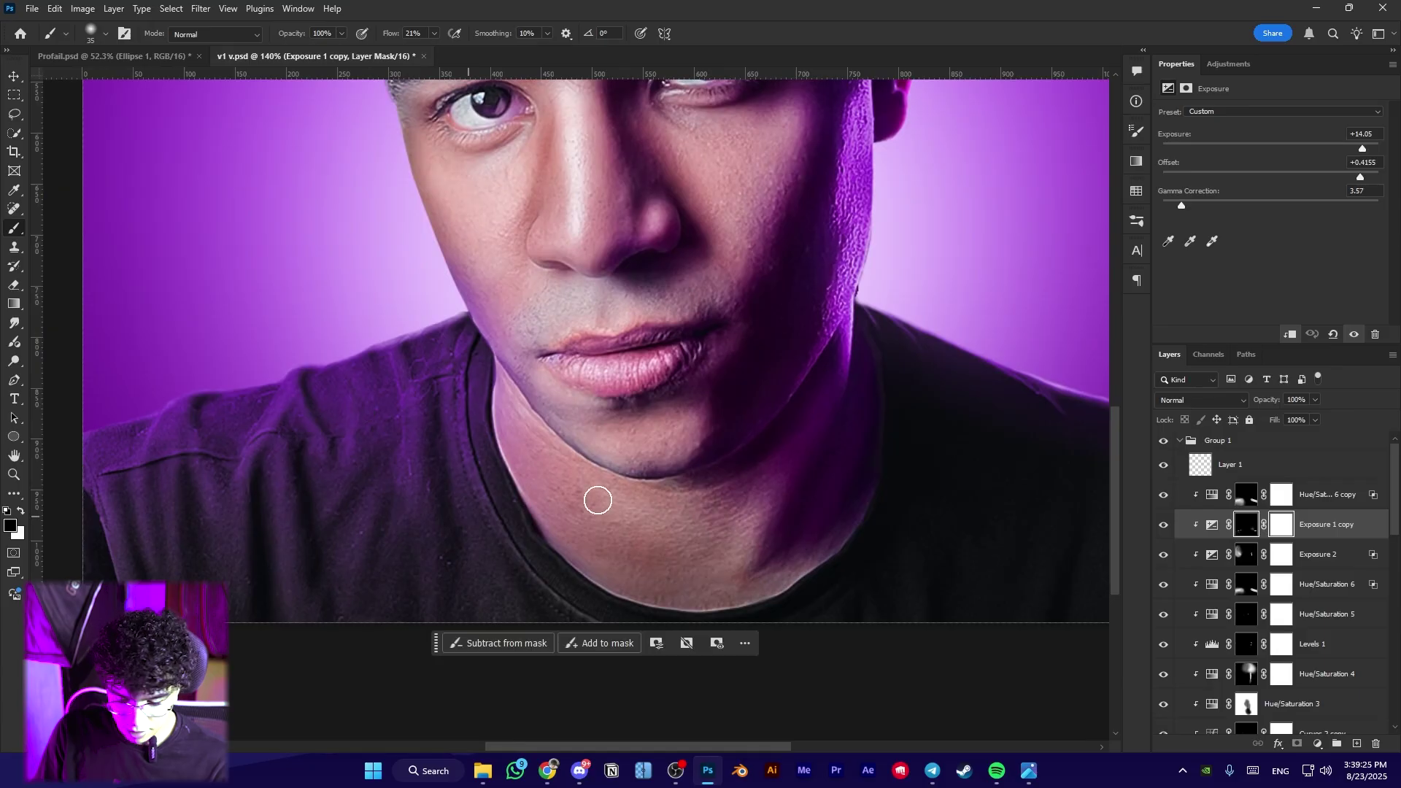
Add a clipped solid color fill layer in light purple b574ff directly above Exposure 1 copy
{"action": "left_click", "coordinate": [1335, 496]}
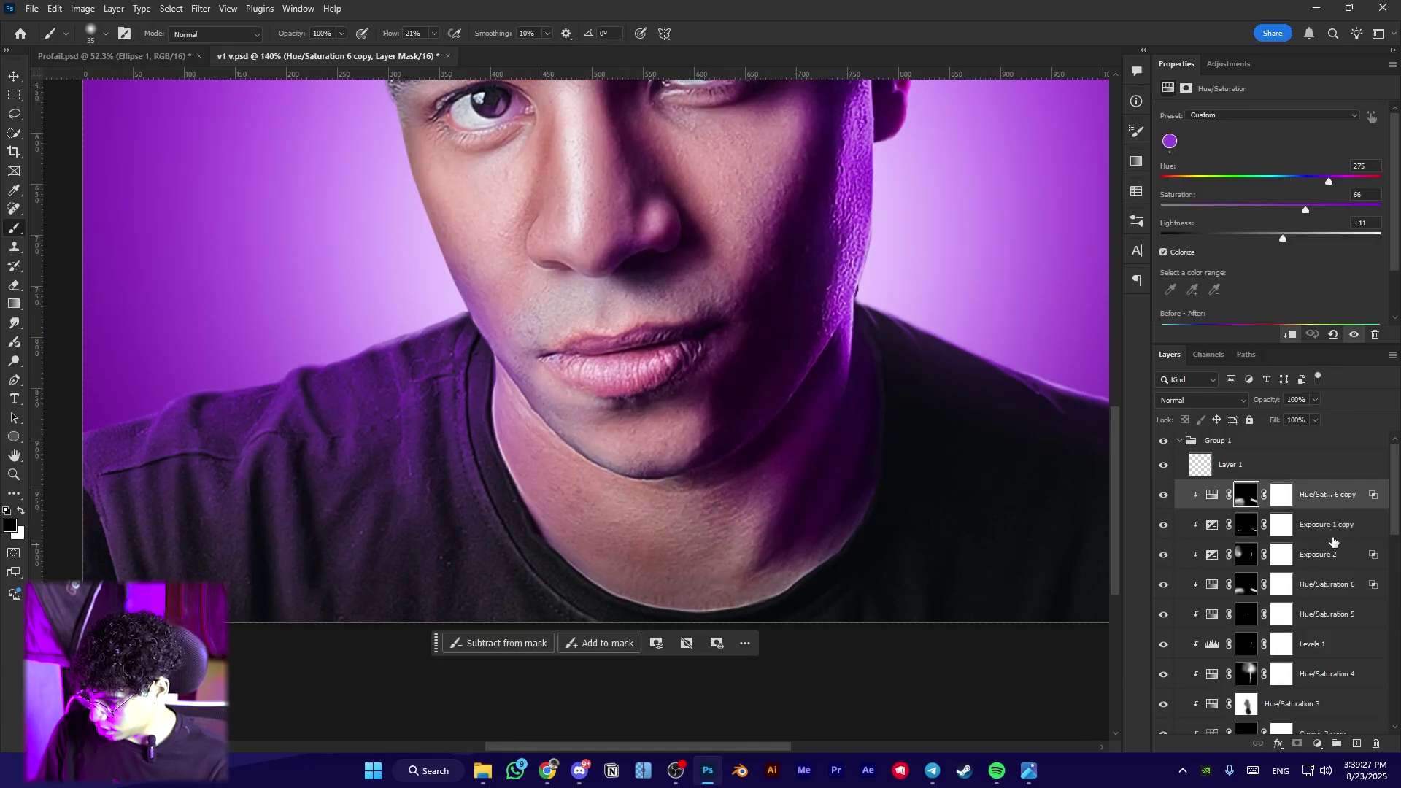
{"action": "left_click", "coordinate": [1335, 524]}
{"action": "left_click", "coordinate": [1317, 744]}
{"action": "left_click", "coordinate": [1337, 489]}
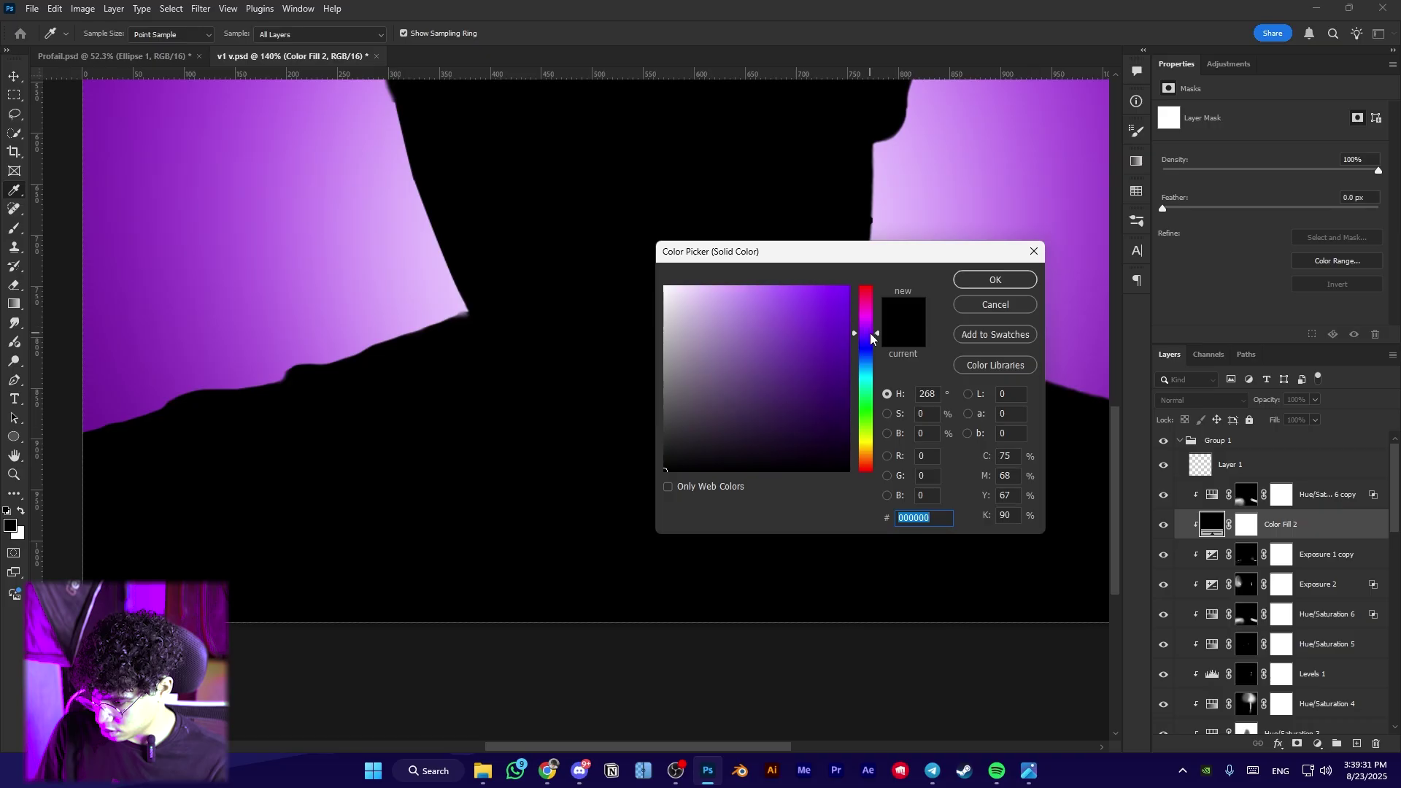
{"action": "type", "text": "9e4afd"}
{"action": "left_click_drag", "start_coordinate": [766, 287], "coordinate": [765, 274]}
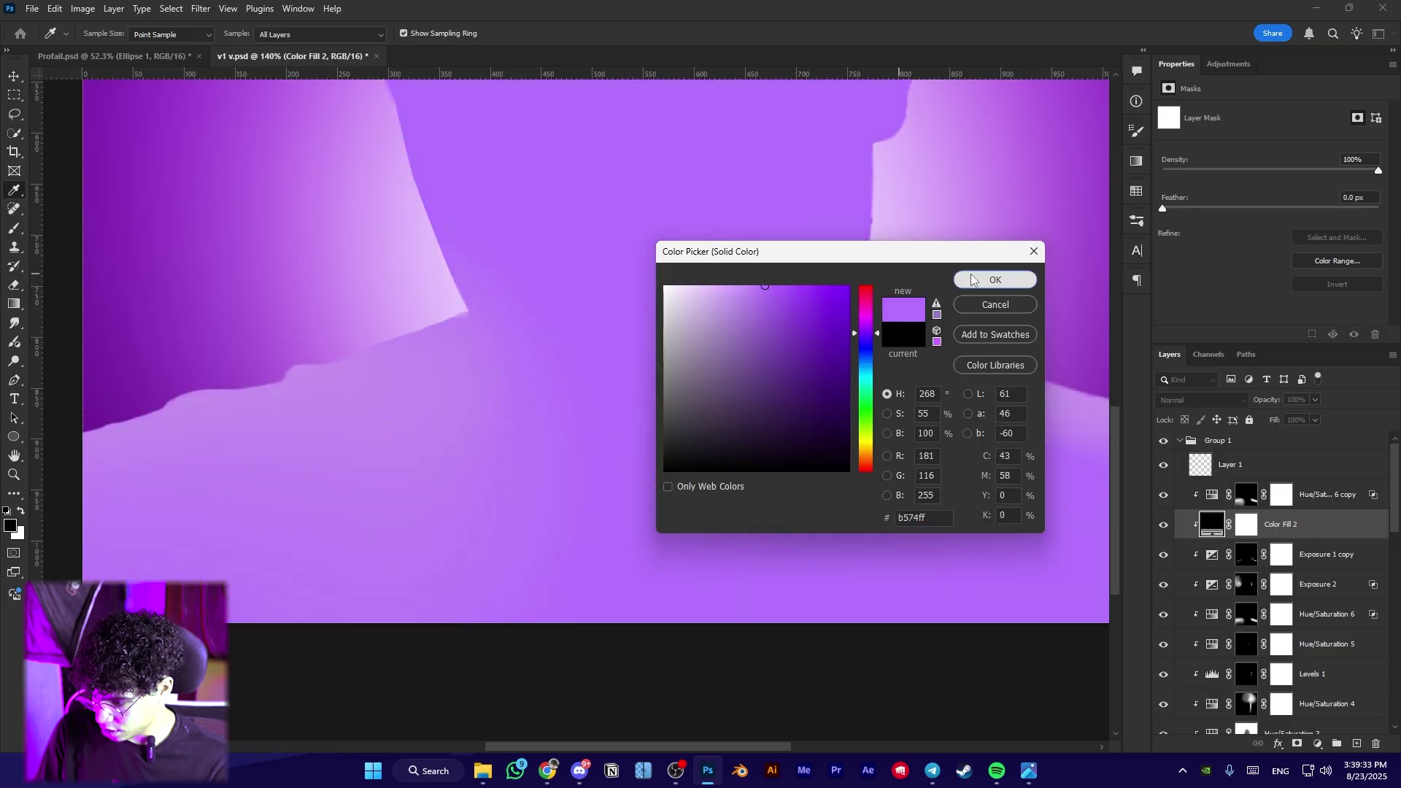
{"action": "left_click", "coordinate": [972, 279]}
Split the Color Fill 2 layer's Blend If underlying shadow range to 0 / 98
{"action": "double_click", "coordinate": [1280, 534]}
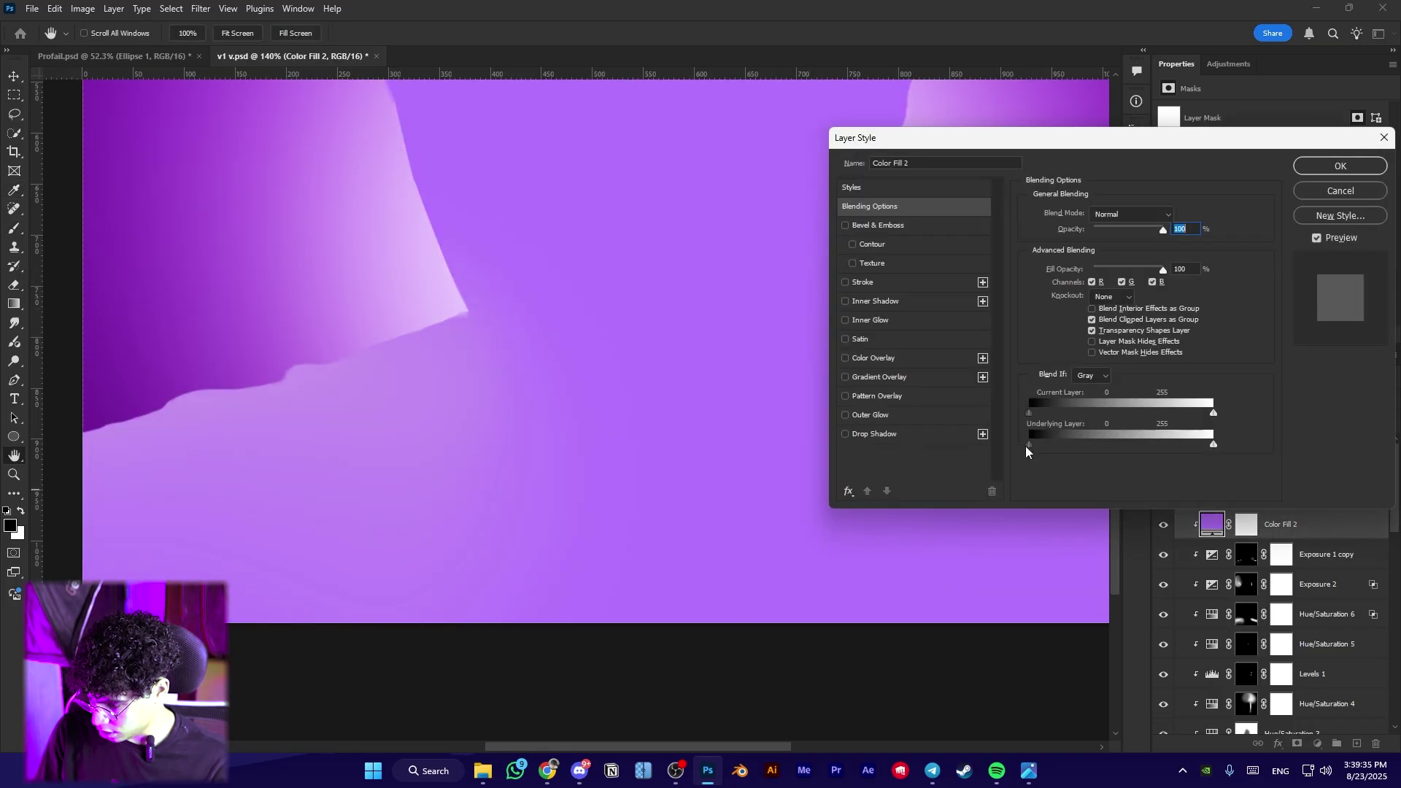
{"action": "left_click_drag", "start_coordinate": [1047, 453], "coordinate": [1080, 456]}
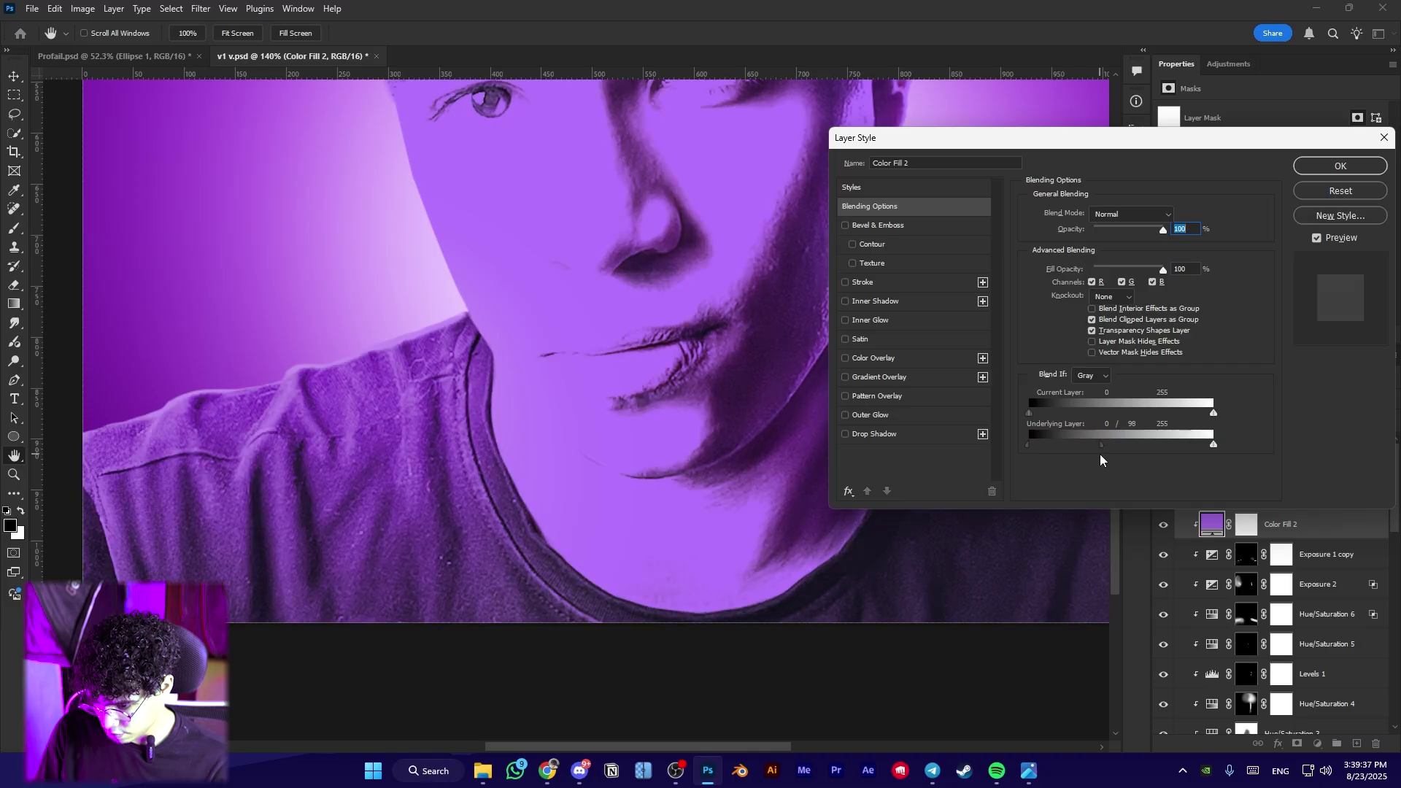
{"action": "left_click", "coordinate": [1339, 165]}
Move Color Fill 2 above the Hue/Saturation 6 copy layer and set its blend mode to Screen
{"action": "left_click_drag", "start_coordinate": [1252, 530], "coordinate": [1278, 474]}
{"action": "left_click", "coordinate": [1213, 401]}
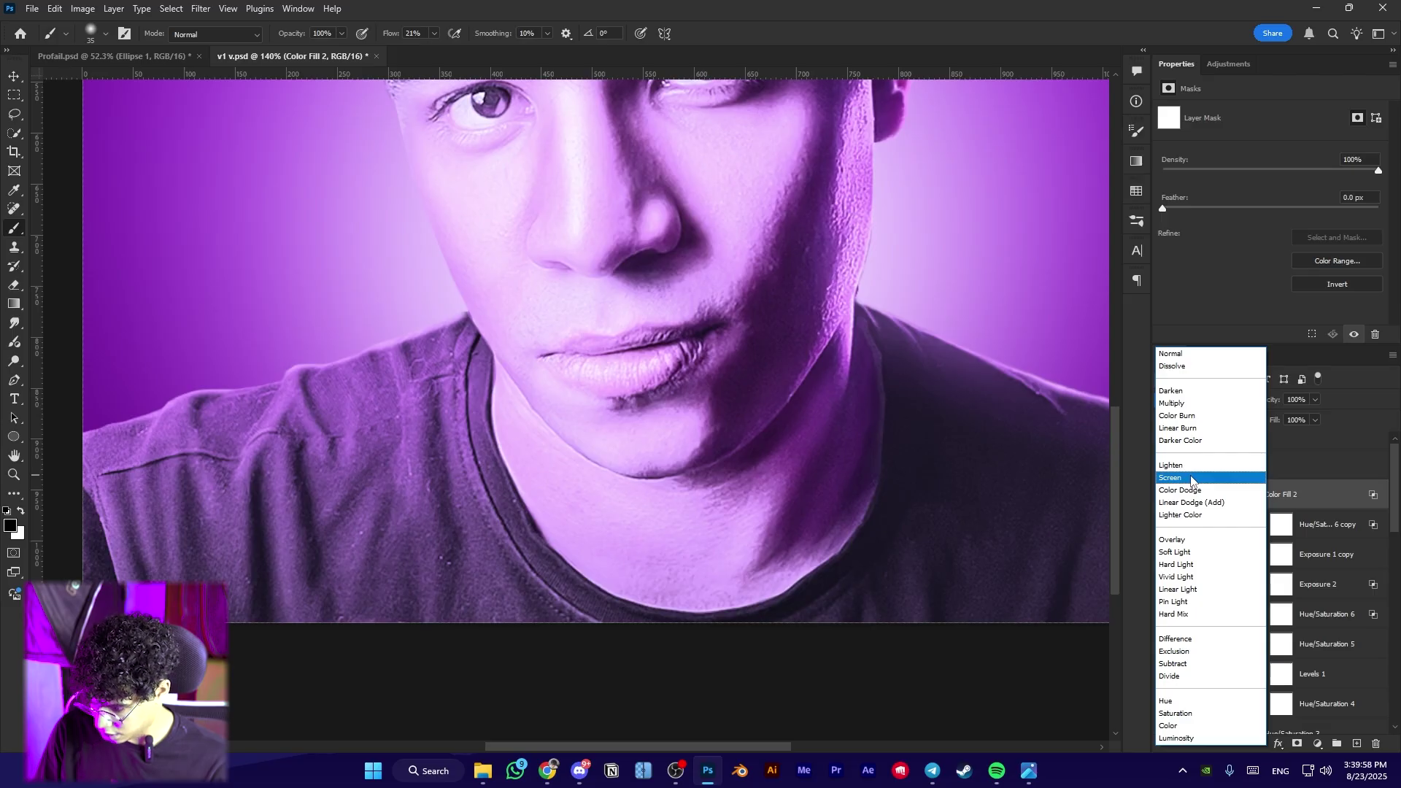
{"action": "left_click", "coordinate": [1191, 479]}
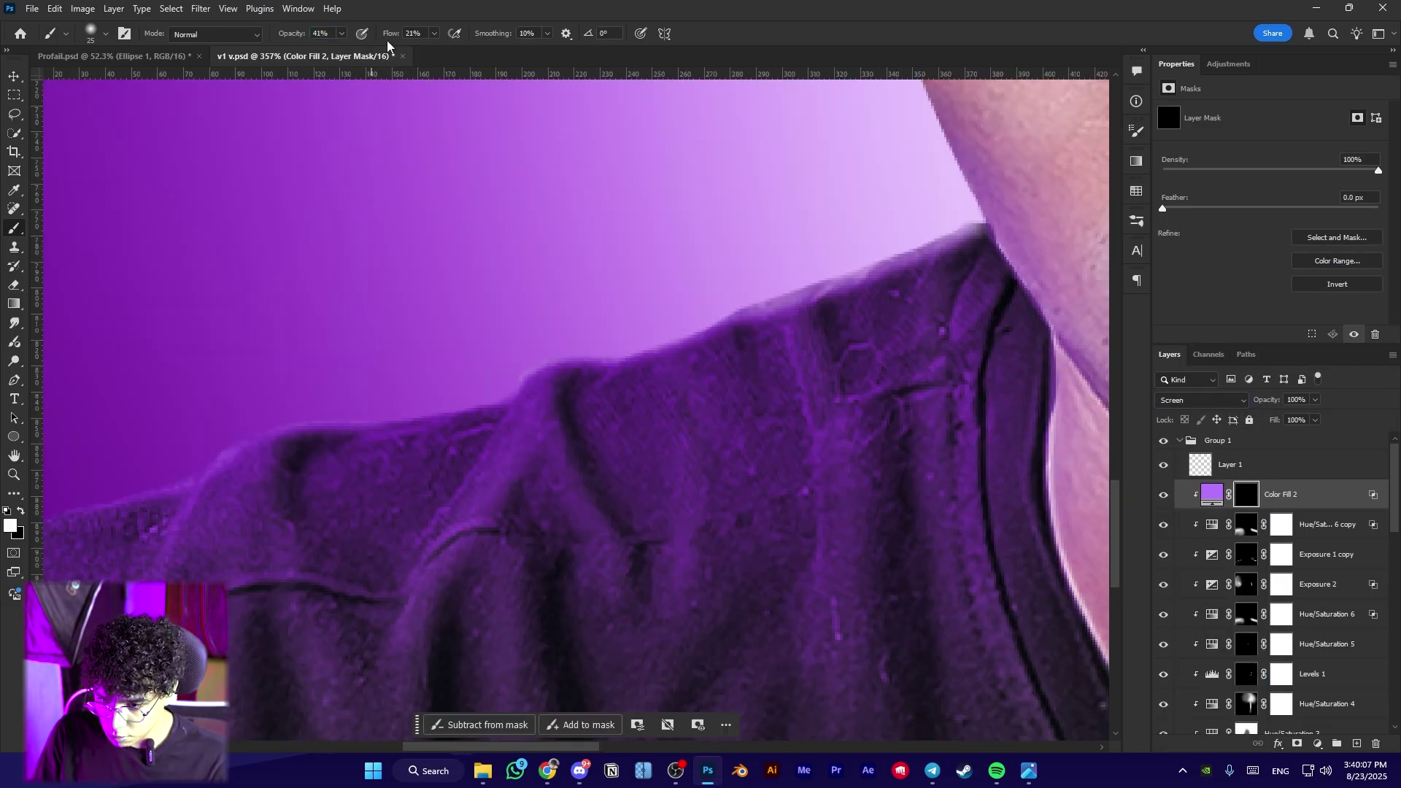
Paint white light along the left shoulder's upper edge on the black Color Fill 2 mask at 21% opacity
{"action": "left_click_drag", "start_coordinate": [161, 558], "coordinate": [202, 469]}
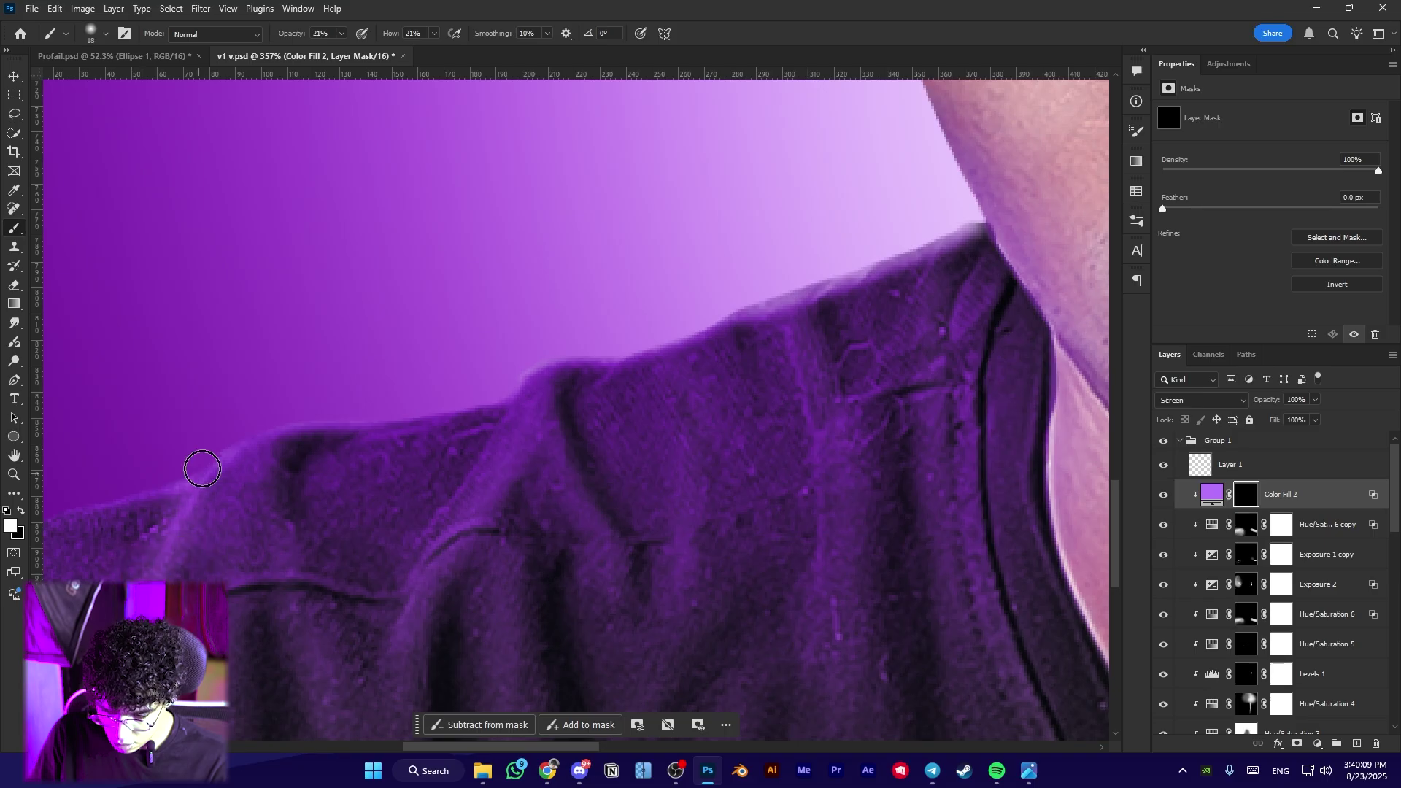
{"action": "scroll", "coordinate": [351, 416], "scroll_direction": "down", "scroll_amount": 2}
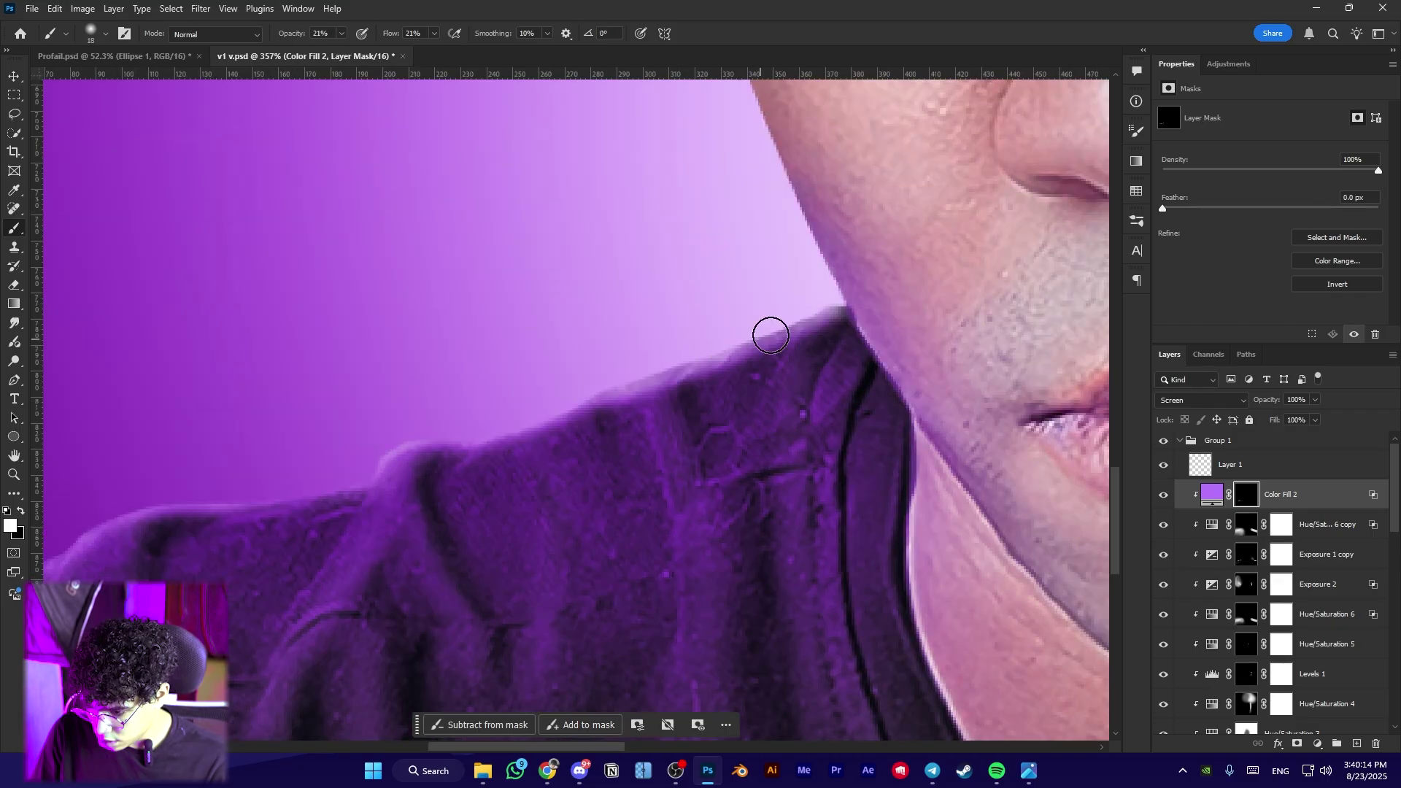
{"action": "left_click_drag", "start_coordinate": [702, 500], "coordinate": [603, 325]}
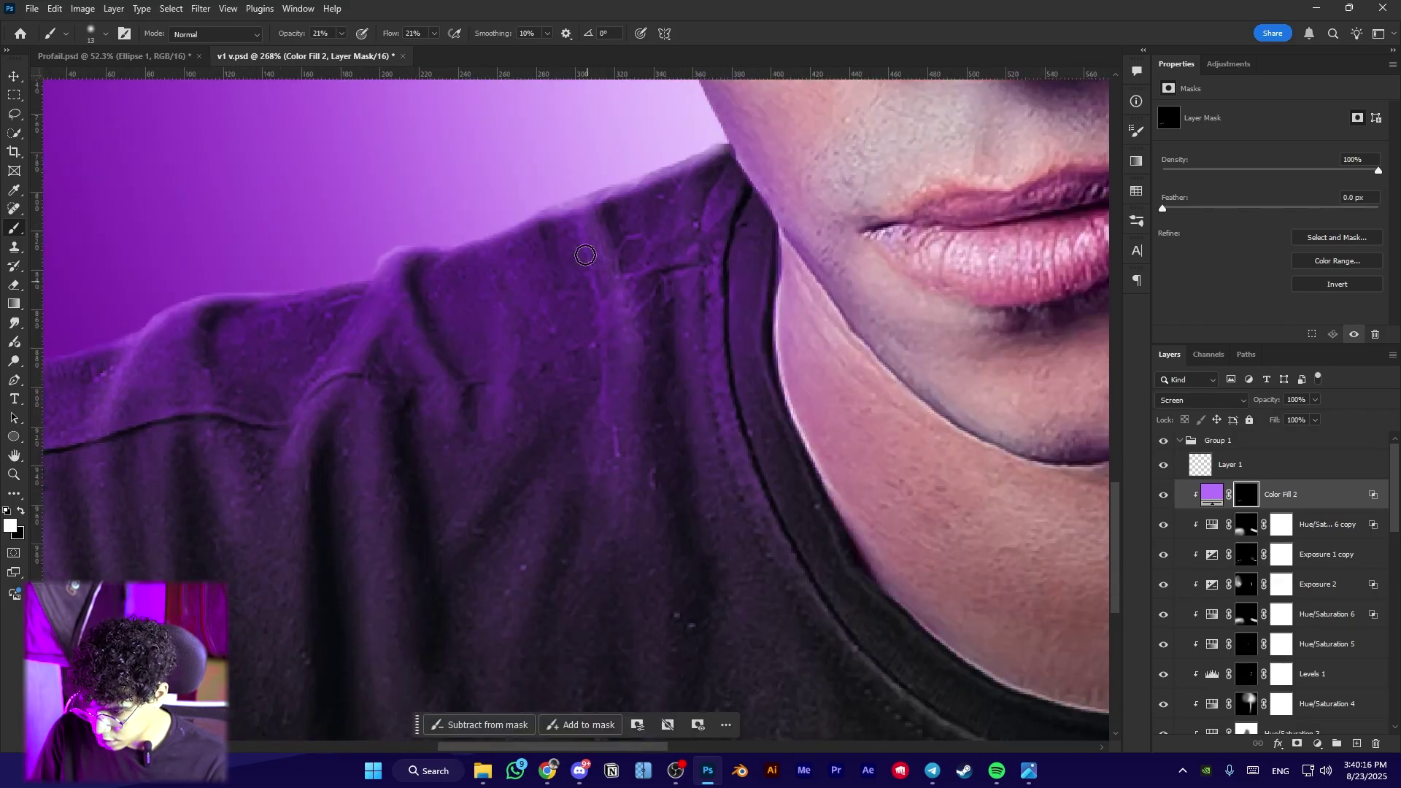
Paint white highlights down the left-side shirt folds on the Color Fill 2 mask with a 17 px brush at 21% opacity
{"action": "key", "text": "bracketright"}
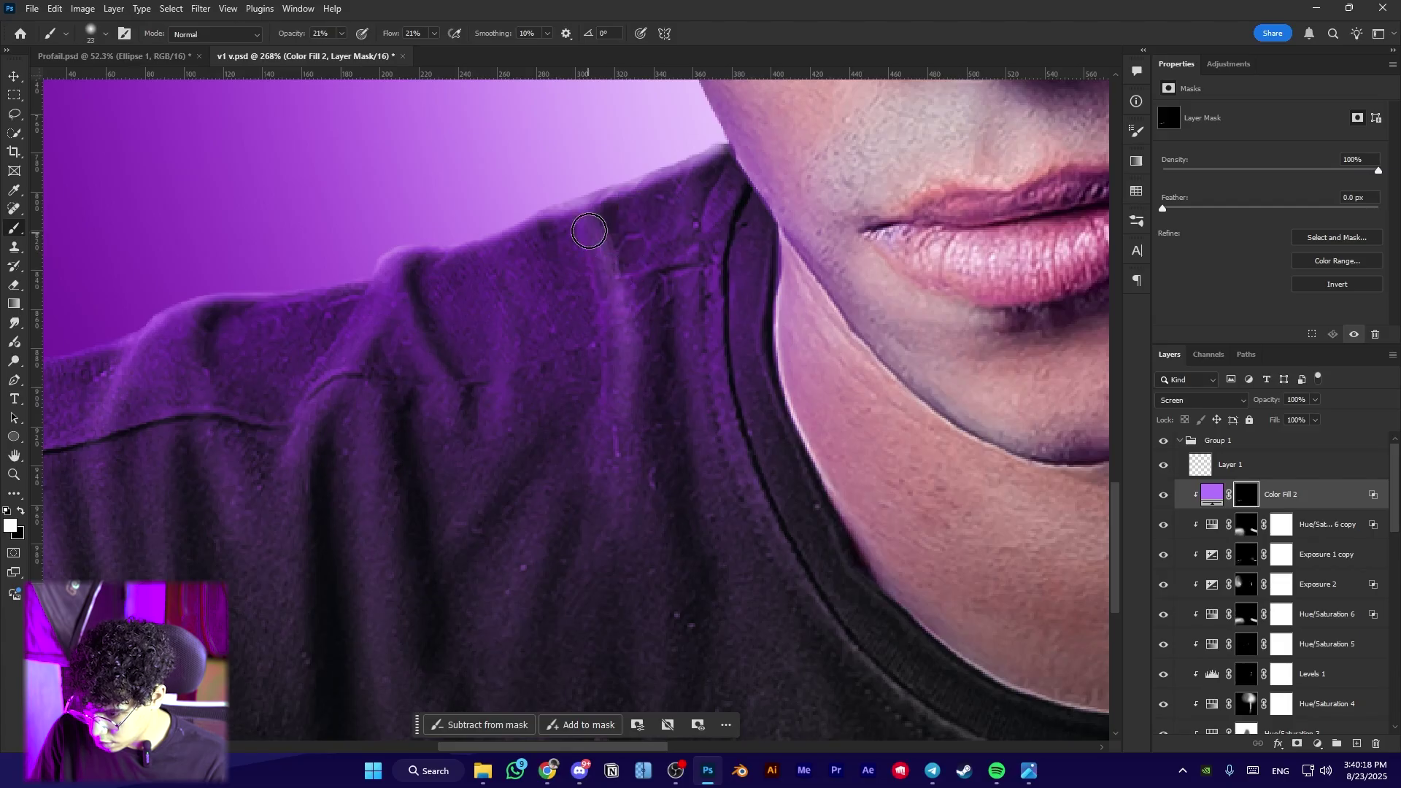
{"action": "right_click", "coordinate": [594, 226]}
{"action": "key", "text": "Return"}
{"action": "right_click", "coordinate": [552, 240], "text": "alt"}
{"action": "mouse_move", "coordinate": [588, 256]}
{"action": "left_mouse_down"}
{"action": "mouse_move", "coordinate": [550, 240]}
{"action": "mouse_move", "coordinate": [572, 349]}
{"action": "left_mouse_up"}
{"action": "left_click_drag", "start_coordinate": [473, 360], "coordinate": [405, 525]}
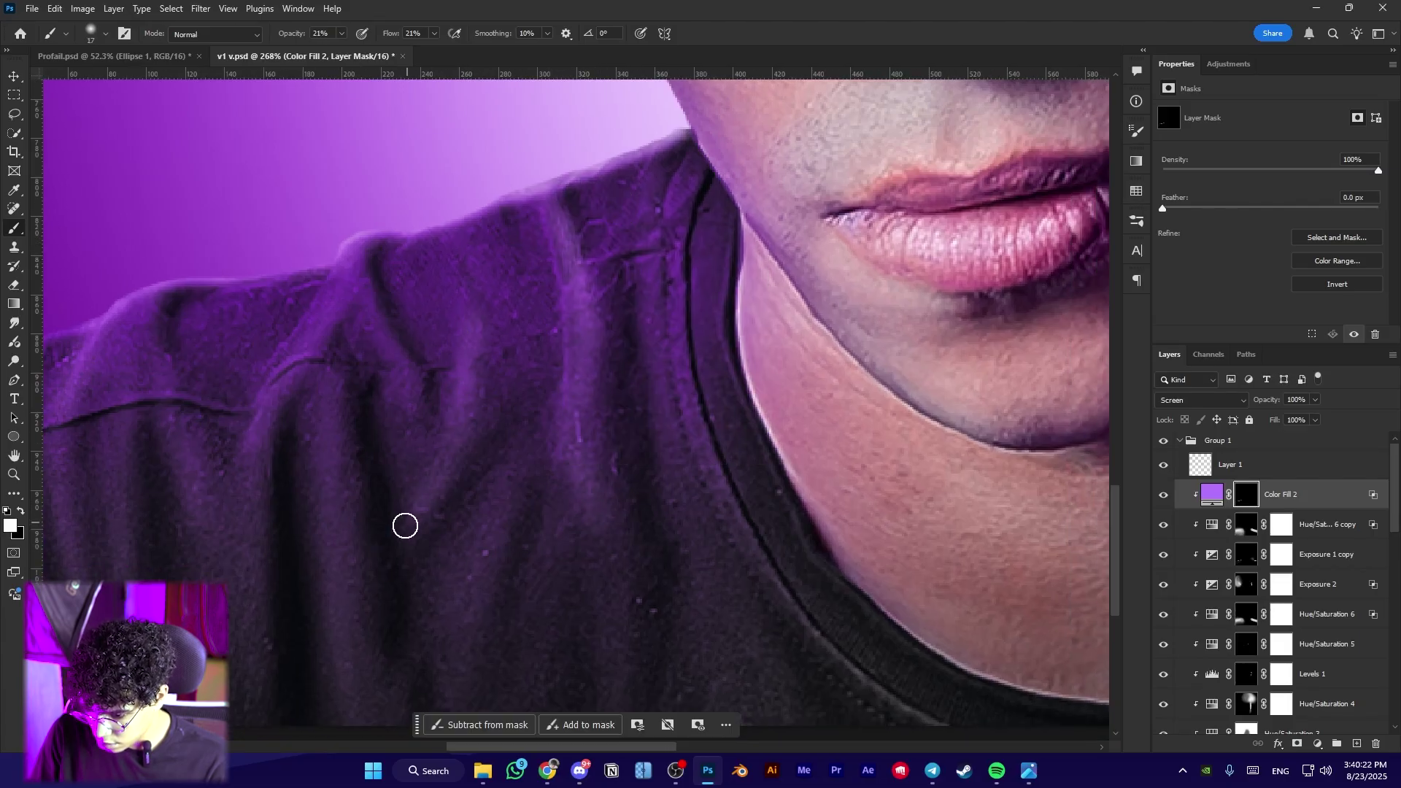
{"action": "left_click_drag", "start_coordinate": [363, 298], "coordinate": [353, 267]}
{"action": "mouse_move", "coordinate": [329, 379]}
{"action": "left_mouse_down"}
{"action": "mouse_move", "coordinate": [370, 291]}
{"action": "mouse_move", "coordinate": [387, 596]}
{"action": "left_mouse_up"}
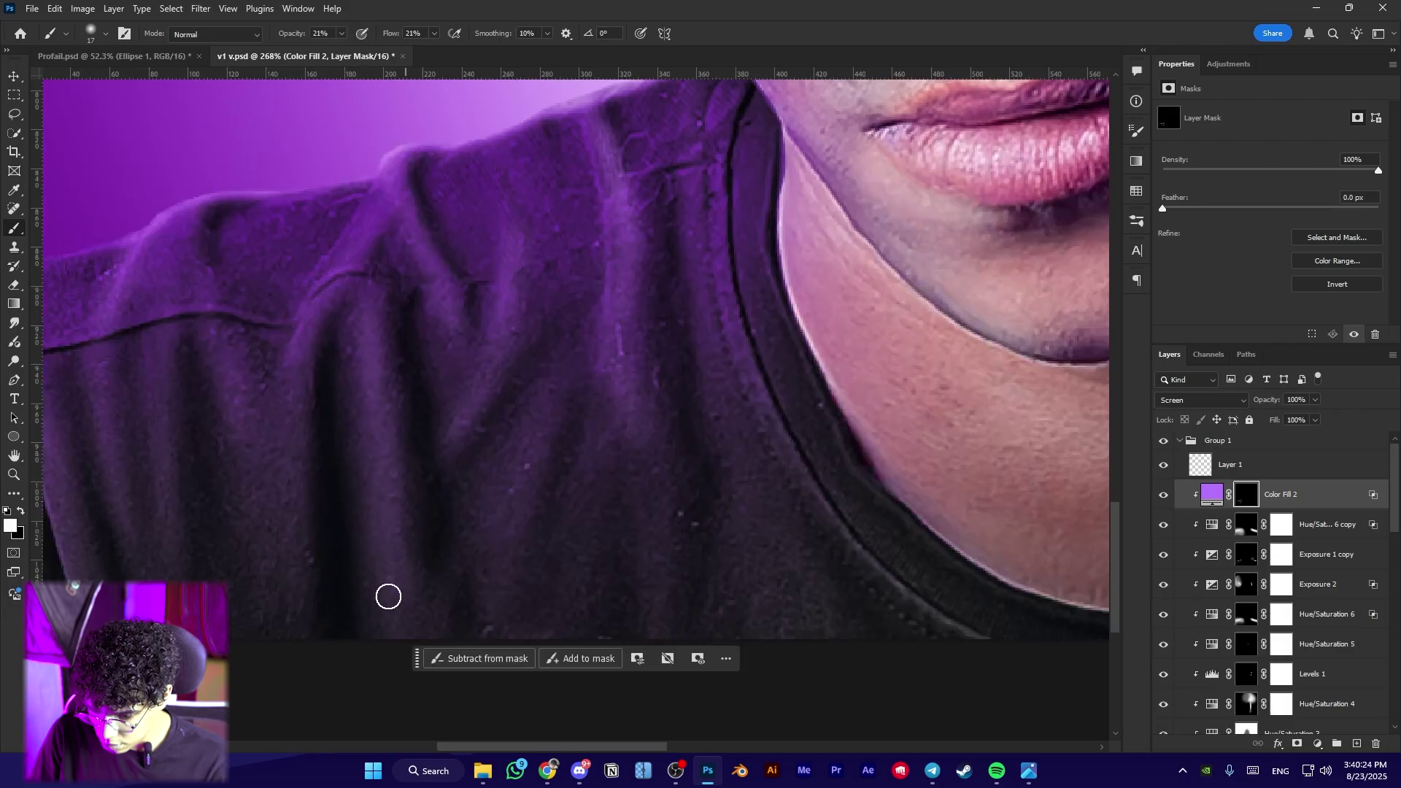
{"action": "mouse_move", "coordinate": [219, 369]}
{"action": "left_mouse_down"}
{"action": "mouse_move", "coordinate": [404, 366]}
{"action": "mouse_move", "coordinate": [453, 440]}
{"action": "mouse_move", "coordinate": [394, 197]}
{"action": "mouse_move", "coordinate": [350, 388]}
{"action": "left_mouse_up"}
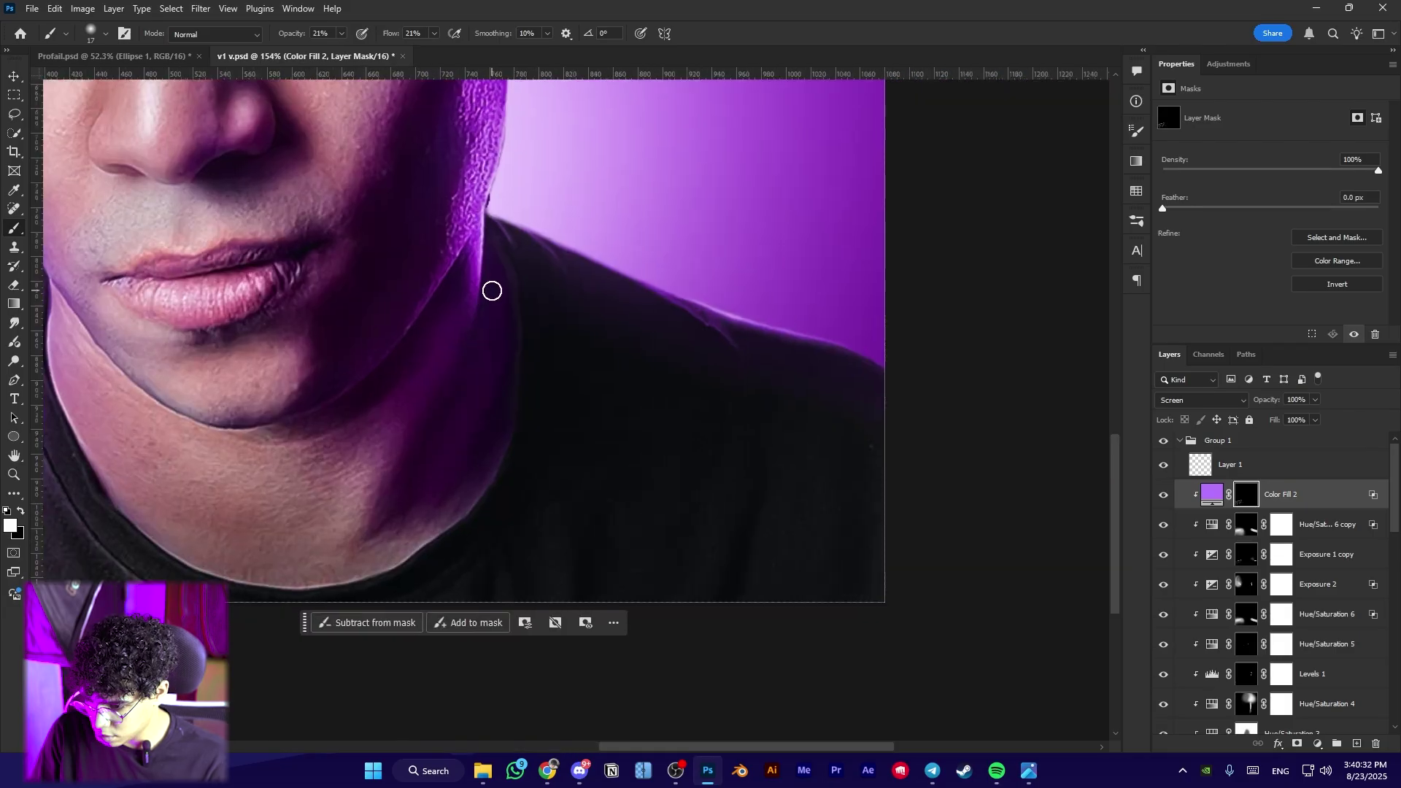
Soften the painted shirt light with black on the Color Fill 2 mask using a 199 px brush at 21% opacity
{"action": "scroll", "coordinate": [492, 291], "scroll_direction": "up", "scroll_amount": 3}
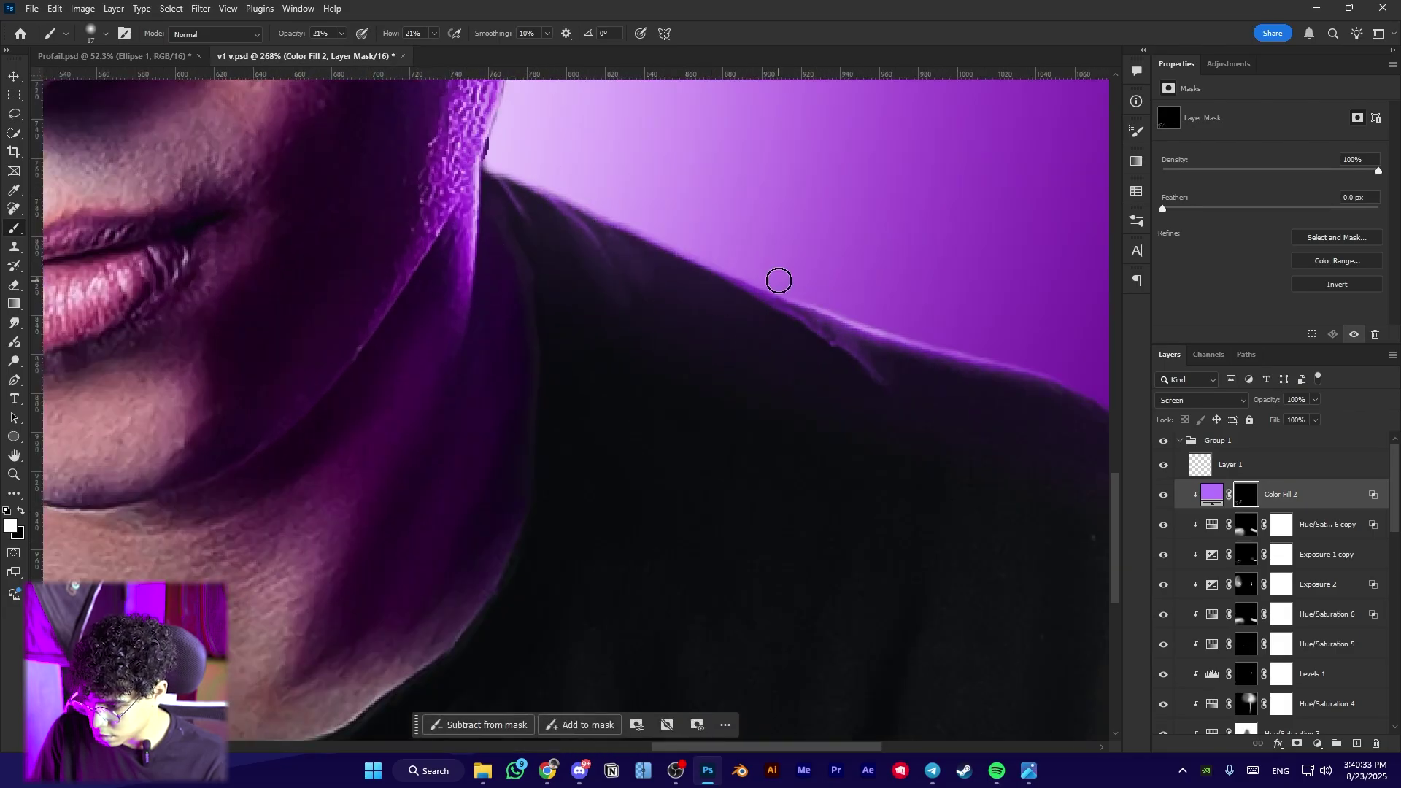
{"action": "scroll", "coordinate": [760, 280], "scroll_direction": "down", "scroll_amount": 5}
{"action": "scroll", "coordinate": [346, 348], "scroll_direction": "up", "scroll_amount": 3}
{"action": "left_click_drag", "start_coordinate": [332, 366], "coordinate": [488, 458]}
{"action": "key", "text": "x"}
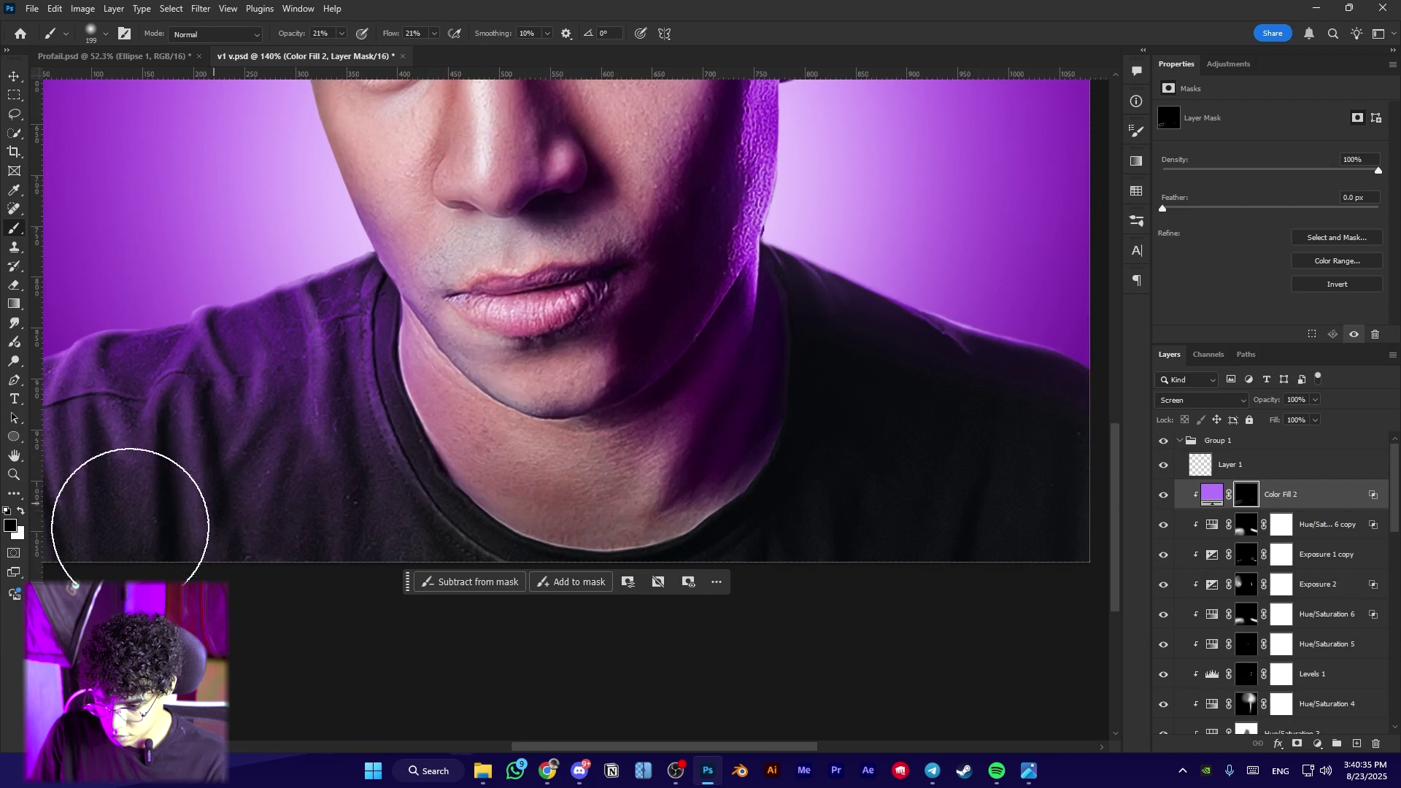
{"action": "scroll", "coordinate": [134, 500], "scroll_direction": "down", "scroll_amount": 5, "text": "alt"}
{"action": "left_click_drag", "start_coordinate": [243, 427], "coordinate": [342, 469]}
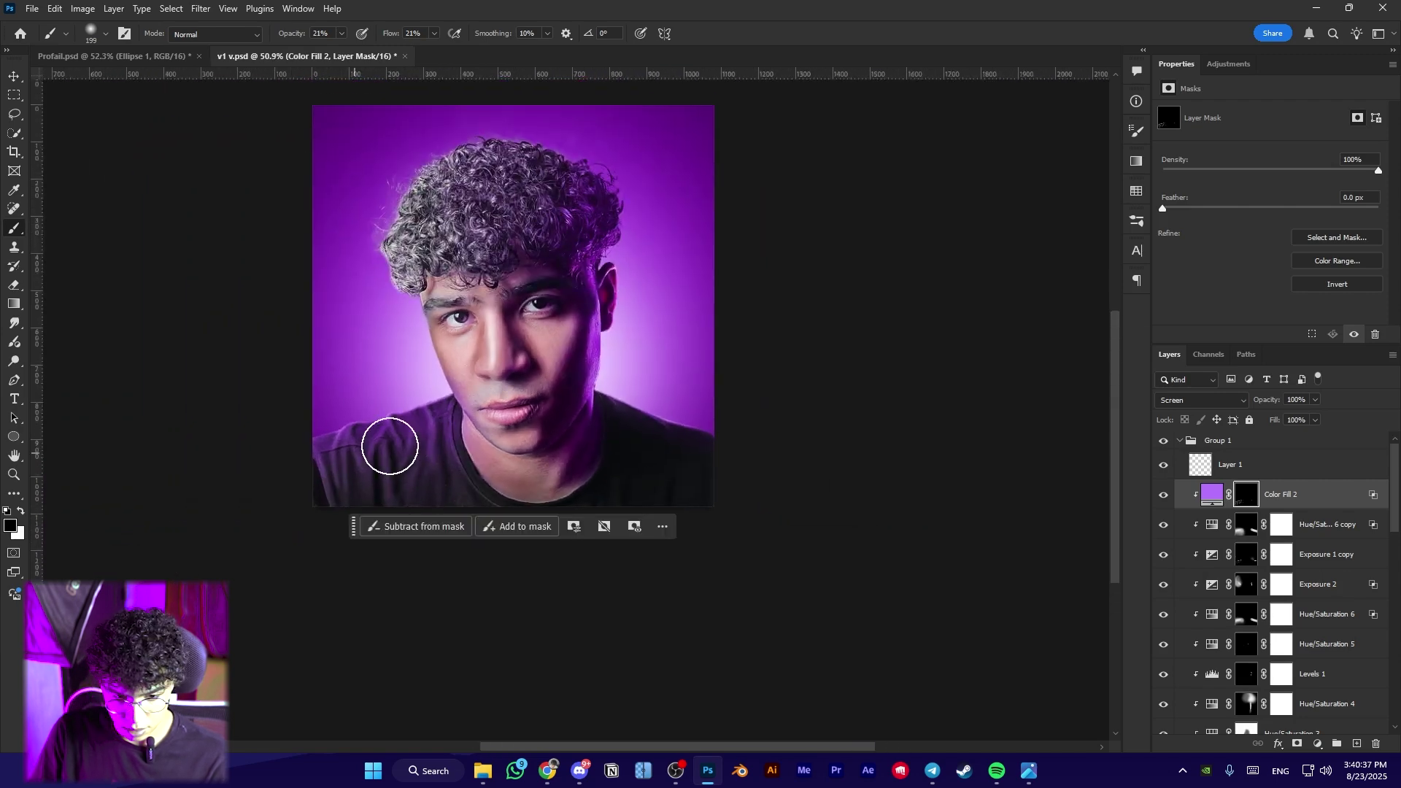
{"action": "left_click", "coordinate": [1317, 744]}
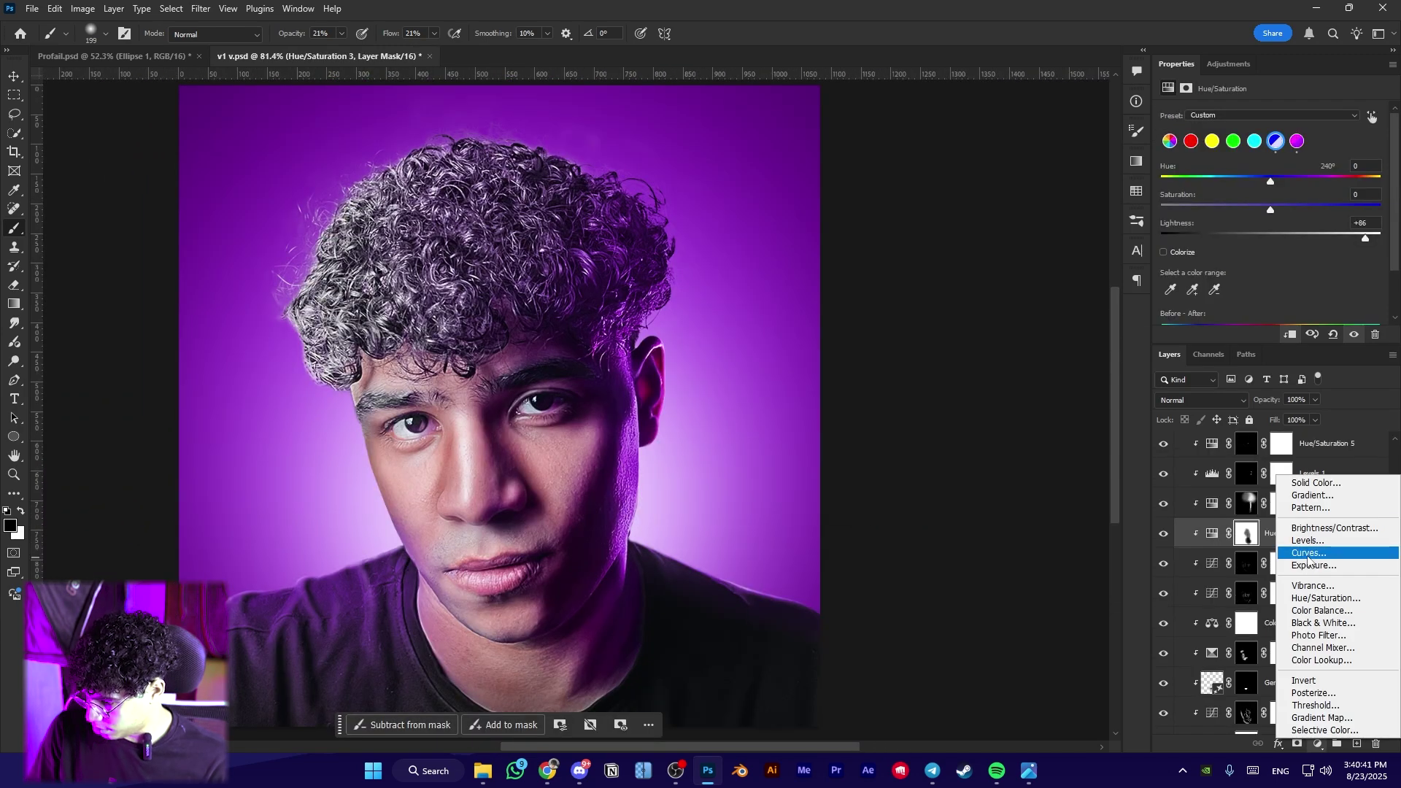
{"action": "left_click", "coordinate": [1306, 553]}
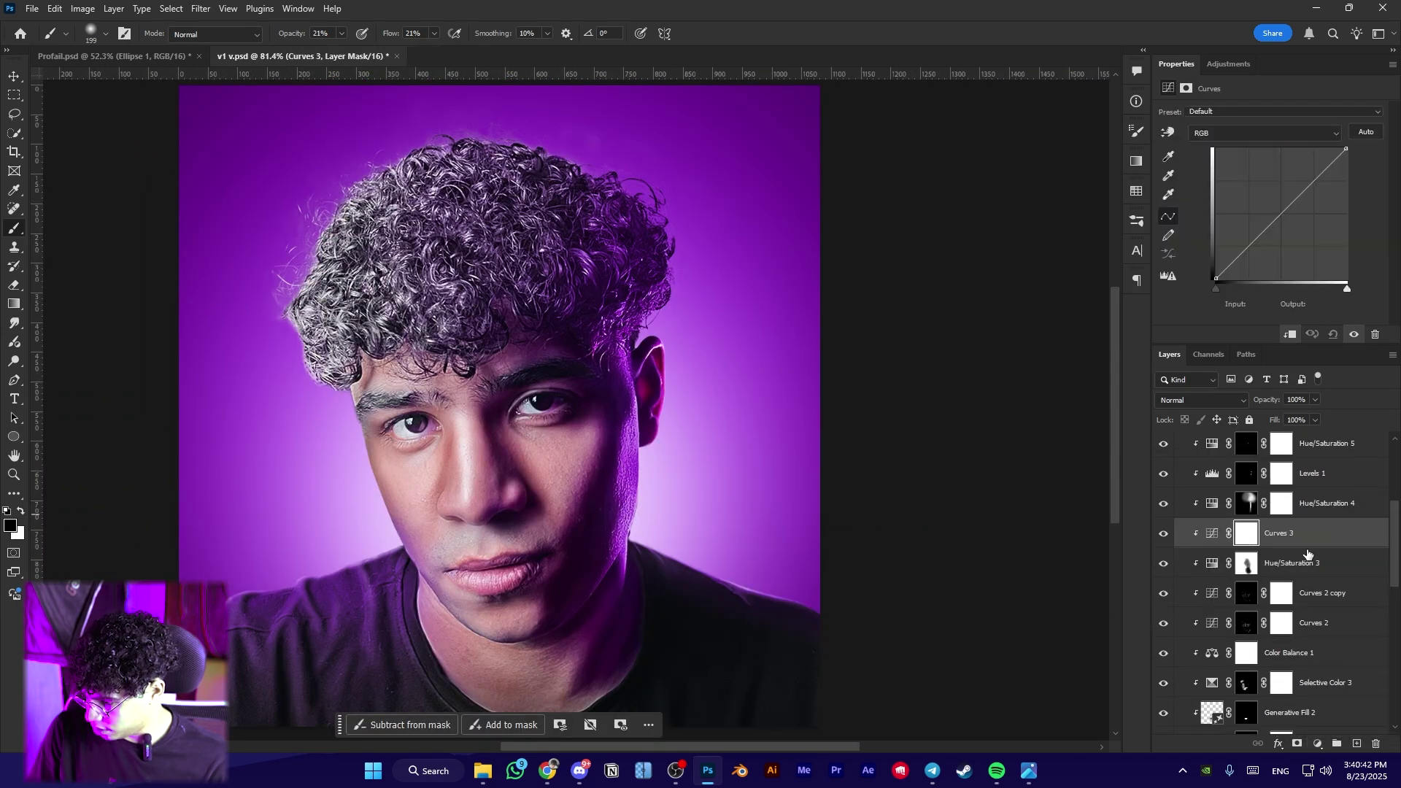
{"action": "key", "text": "ctrl+z"}
Add a clipped Levels adjustment above Hue/Saturation 4, darken its midtones, add a second mask, and invert the layer mask to black
{"action": "left_click", "coordinate": [1314, 652]}
{"action": "left_click", "coordinate": [1318, 745]}
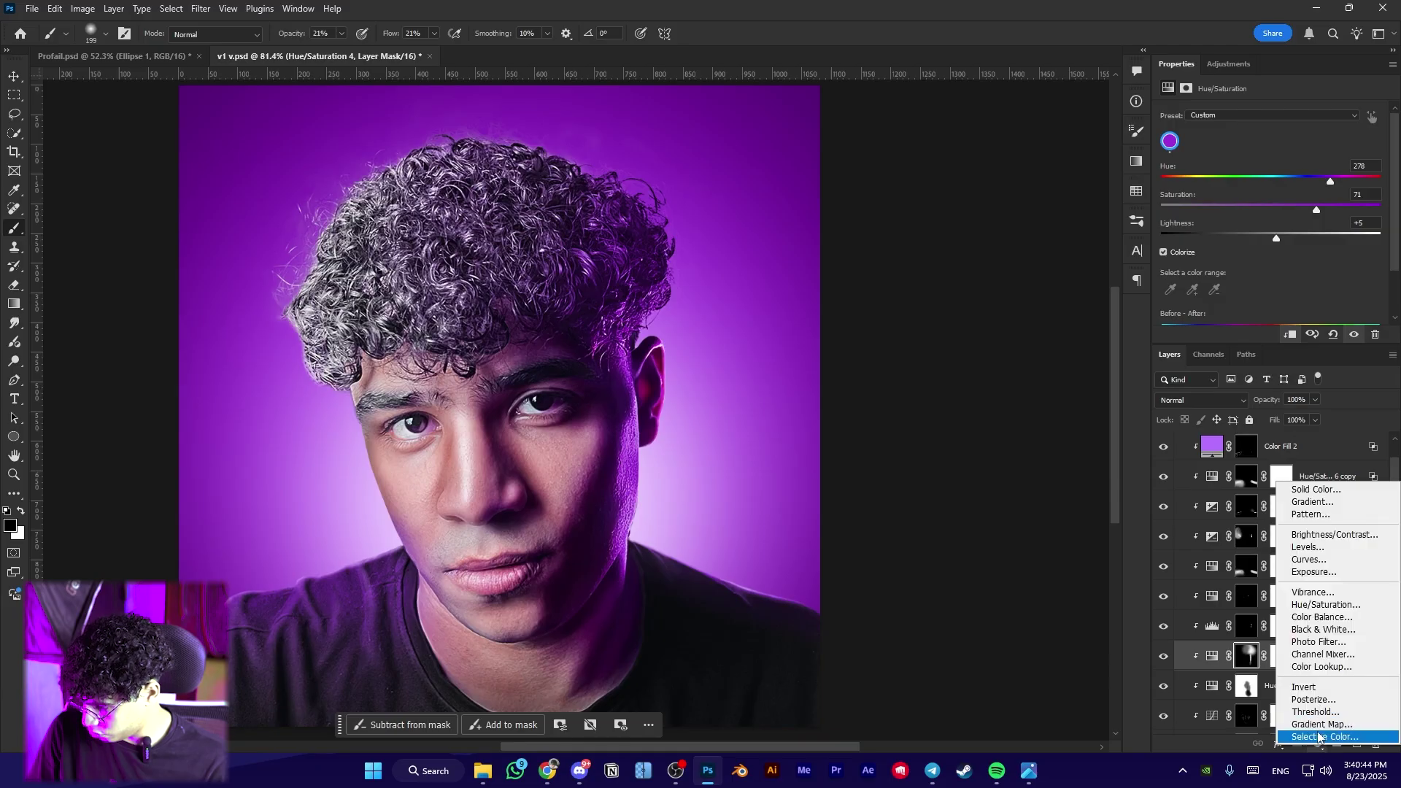
{"action": "left_click", "coordinate": [1310, 547]}
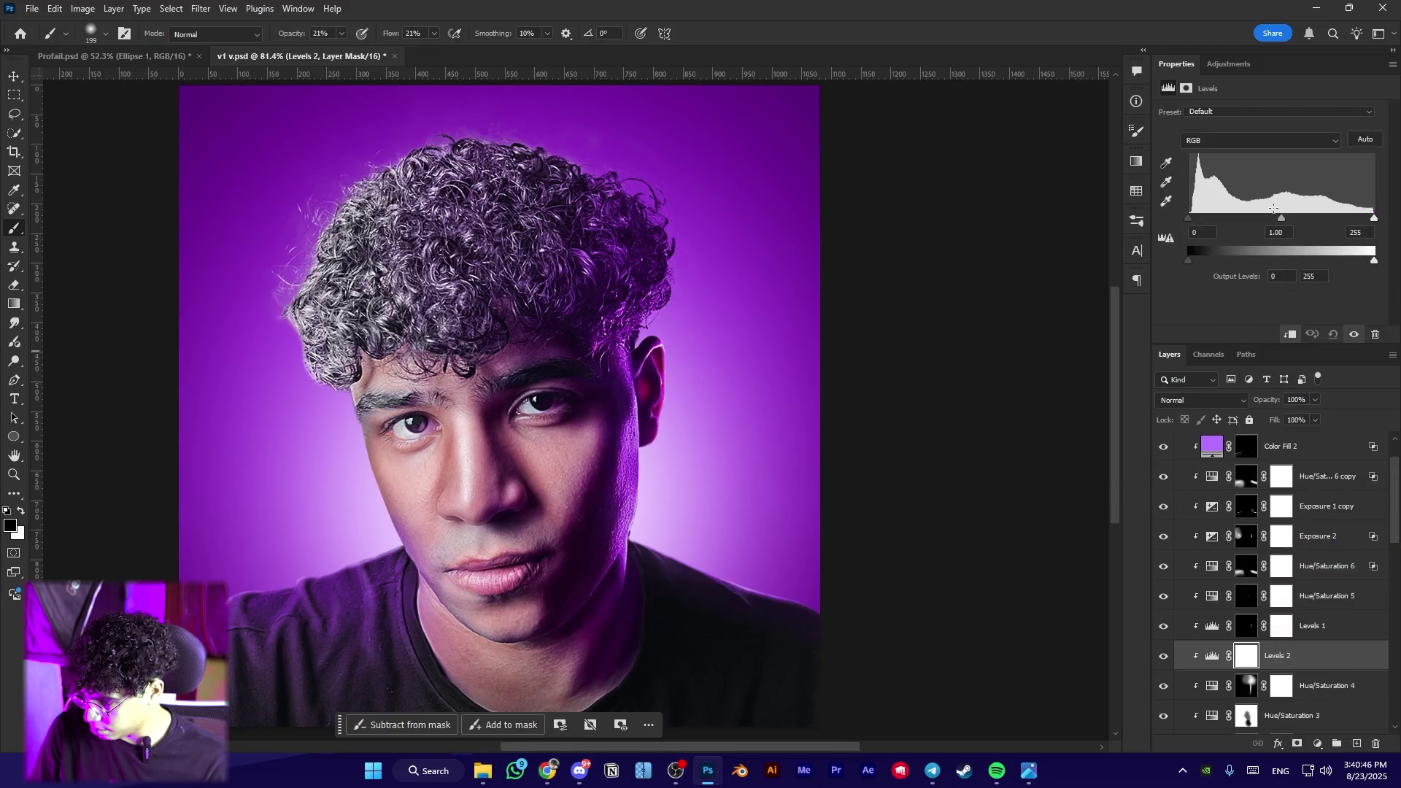
{"action": "left_click_drag", "start_coordinate": [1303, 220], "coordinate": [1301, 219]}
{"action": "left_click", "coordinate": [1297, 744]}
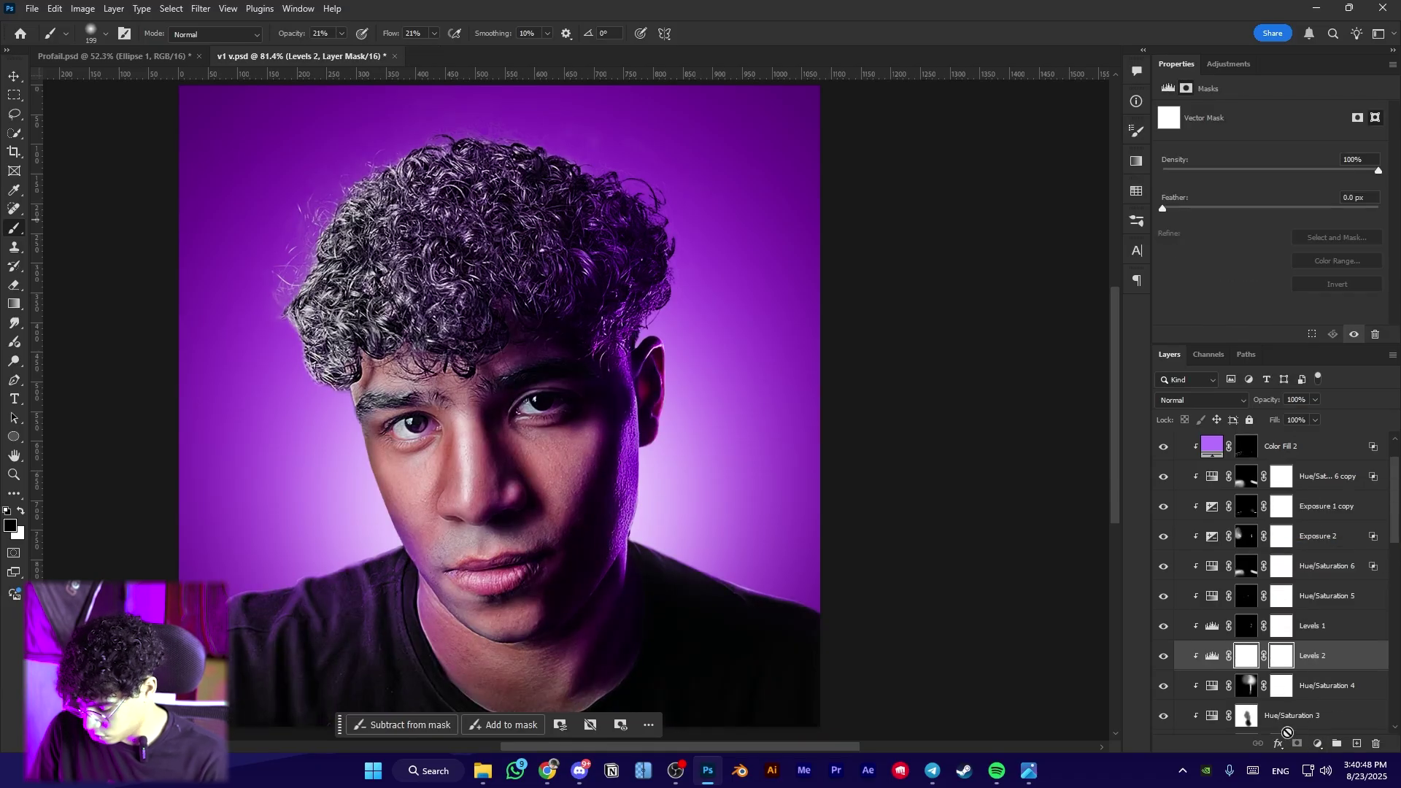
{"action": "key", "text": "ctrl+i"}
Darken the hair by painting white over the curls on the Levels 2 mask with a large soft brush at 47% opacity
{"action": "scroll", "coordinate": [479, 205], "scroll_direction": "up", "scroll_amount": 7}
{"action": "left_click_drag", "start_coordinate": [642, 199], "coordinate": [648, 306]}
{"action": "key", "text": "x"}
{"action": "left_click_drag", "start_coordinate": [511, 394], "coordinate": [378, 272]}
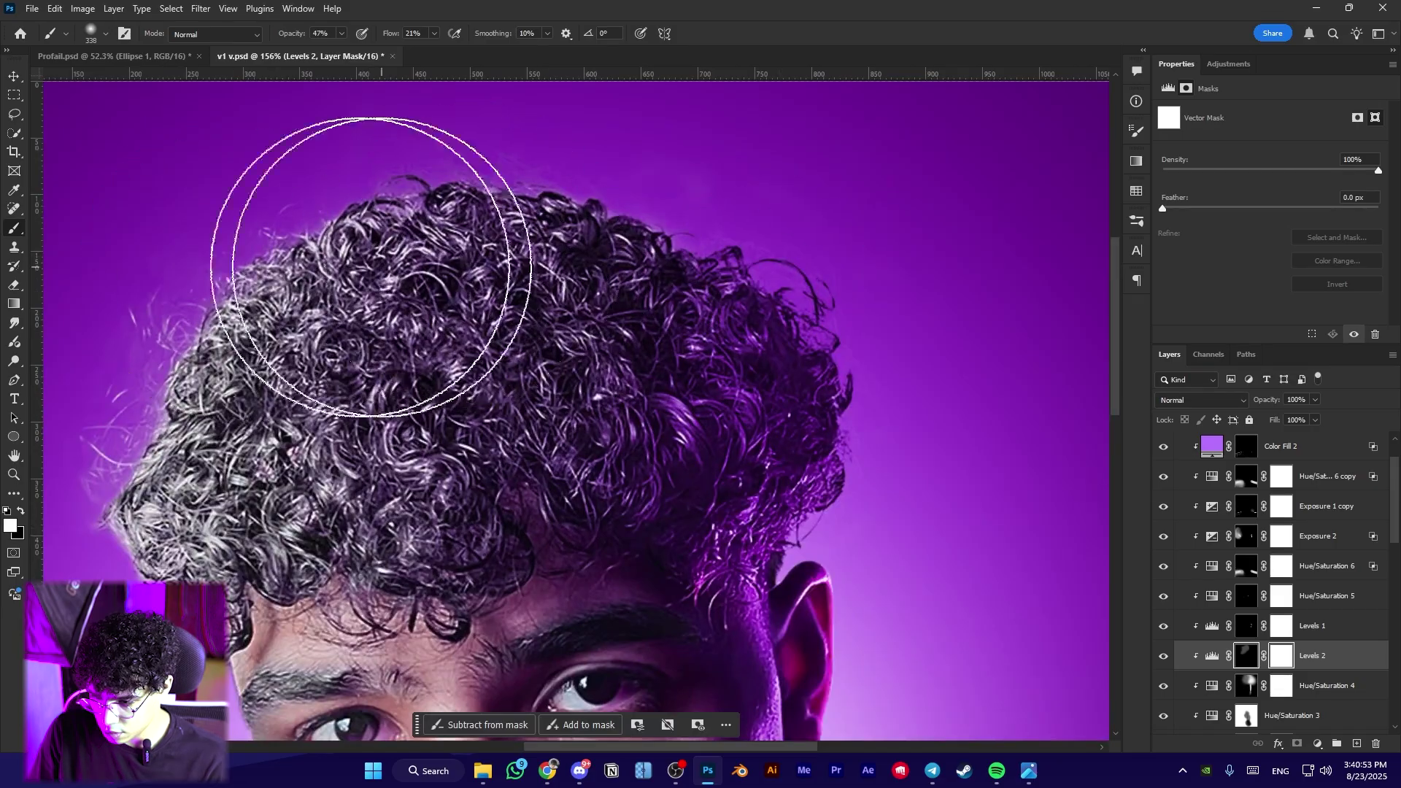
{"action": "scroll", "coordinate": [495, 271], "scroll_direction": "down", "scroll_amount": 5}
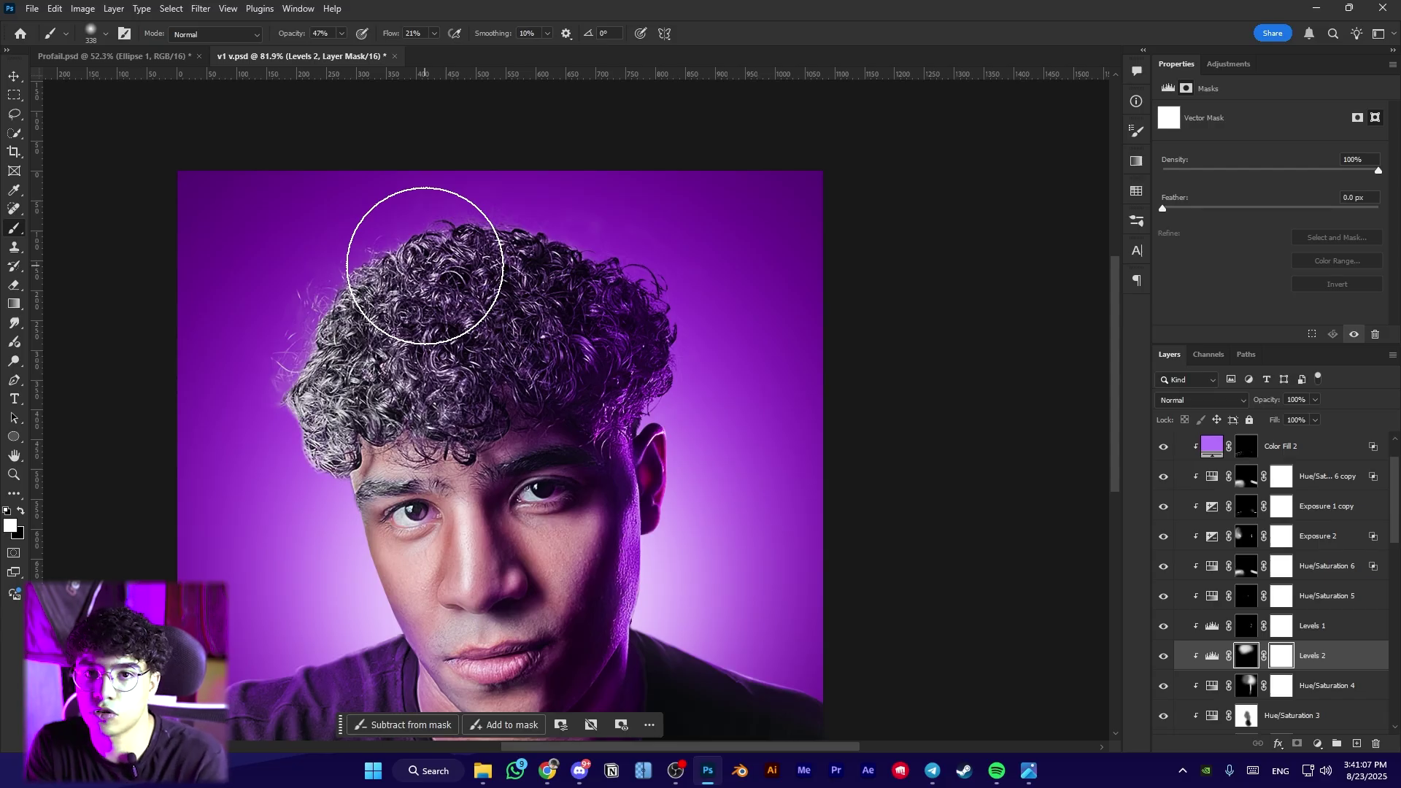
{"action": "scroll", "coordinate": [542, 387], "scroll_direction": "down", "scroll_amount": 5}
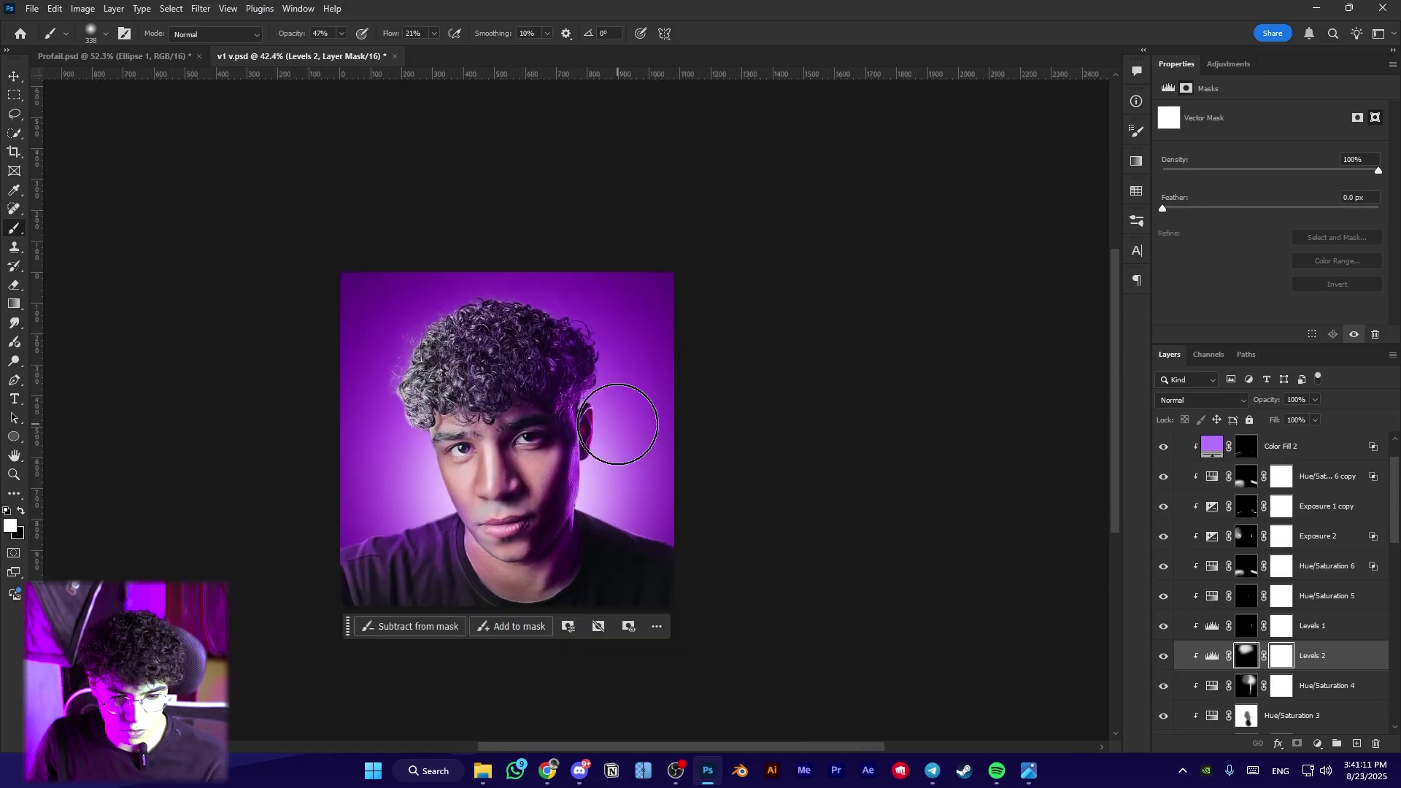
{"action": "scroll", "coordinate": [1335, 484], "scroll_direction": "up", "scroll_amount": 3}
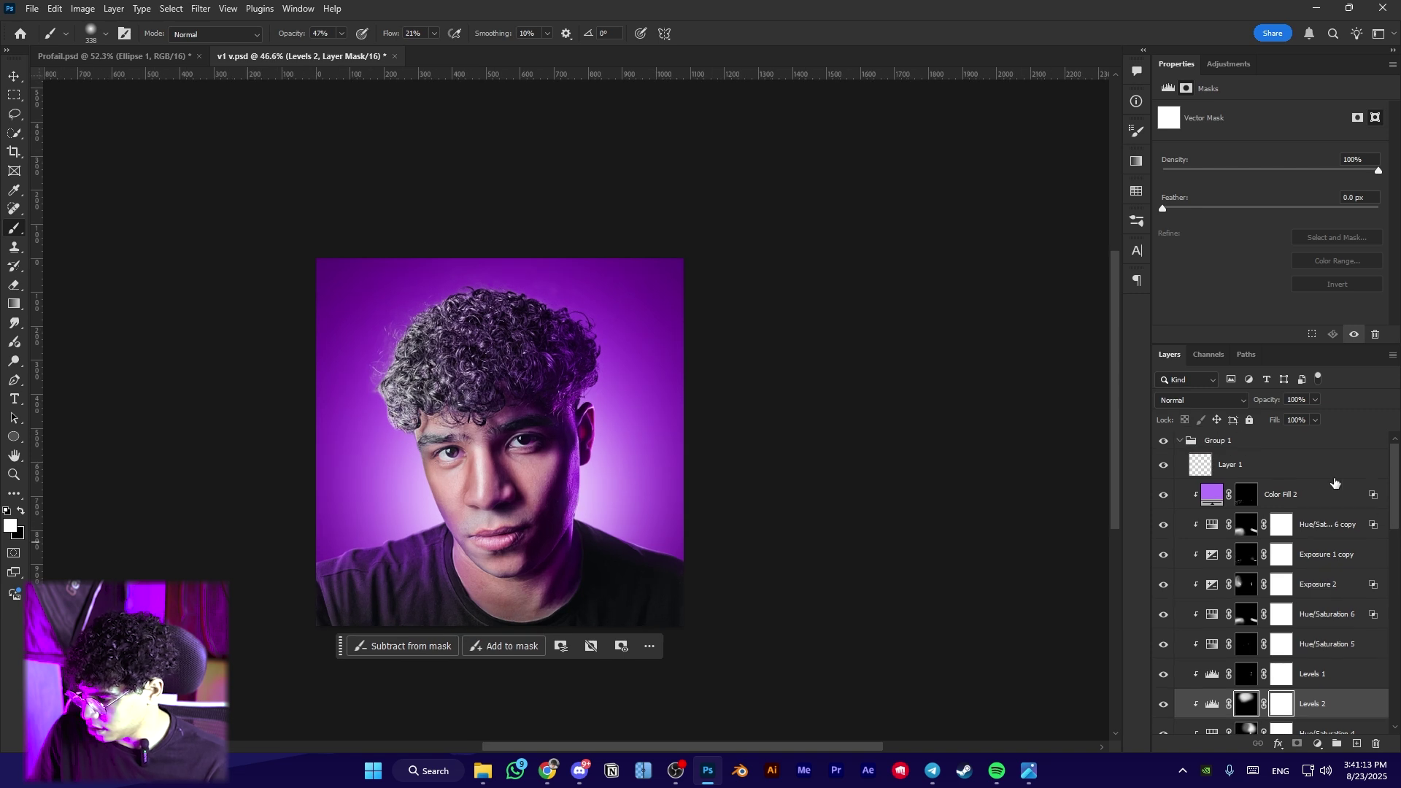
Stamp all visible layers onto Layer 1 at the top of Group 1 and convert it to a smart object
{"action": "left_click", "coordinate": [1319, 469]}
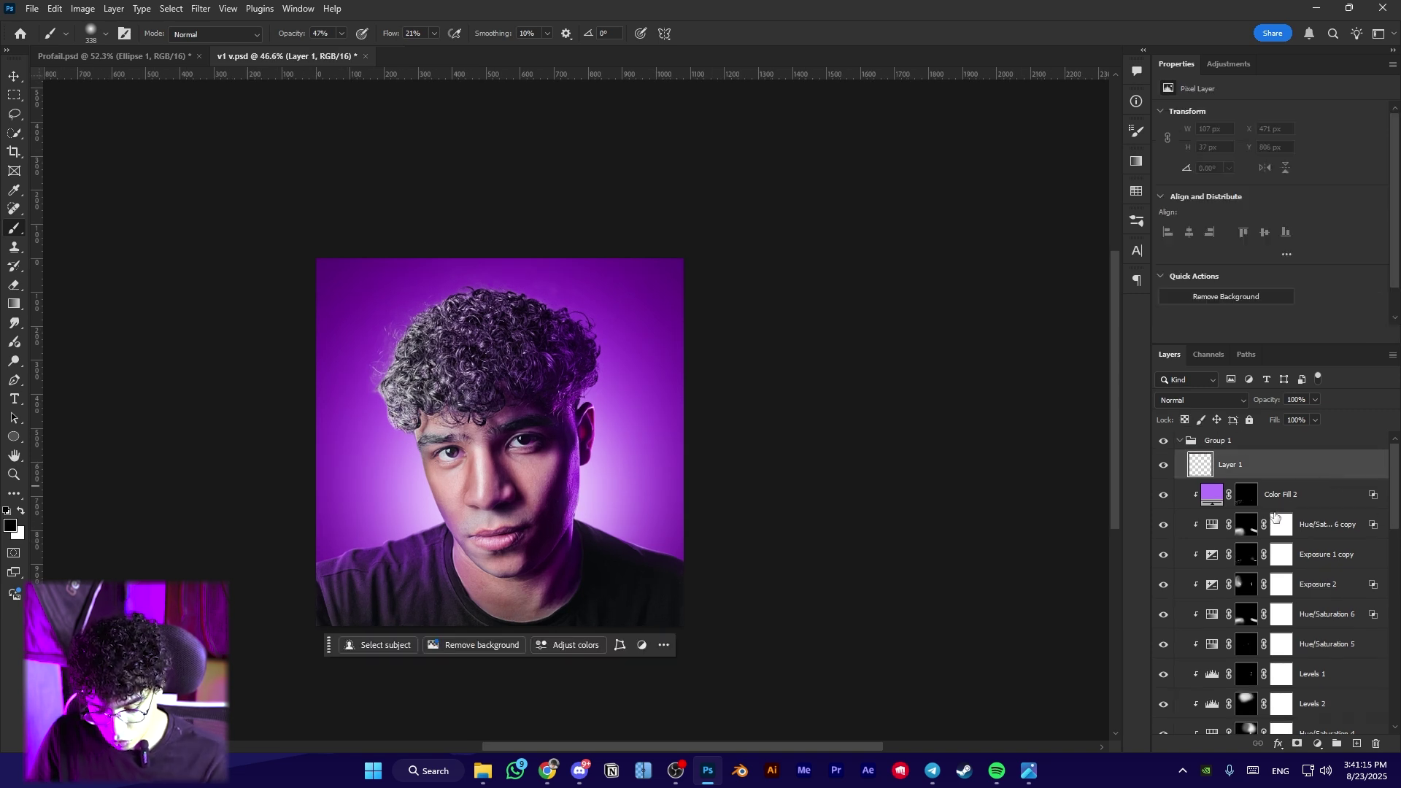
{"action": "key", "text": "ctrl+shift+alt+e"}
{"action": "key", "text": "ctrl+shift+alt+w"}
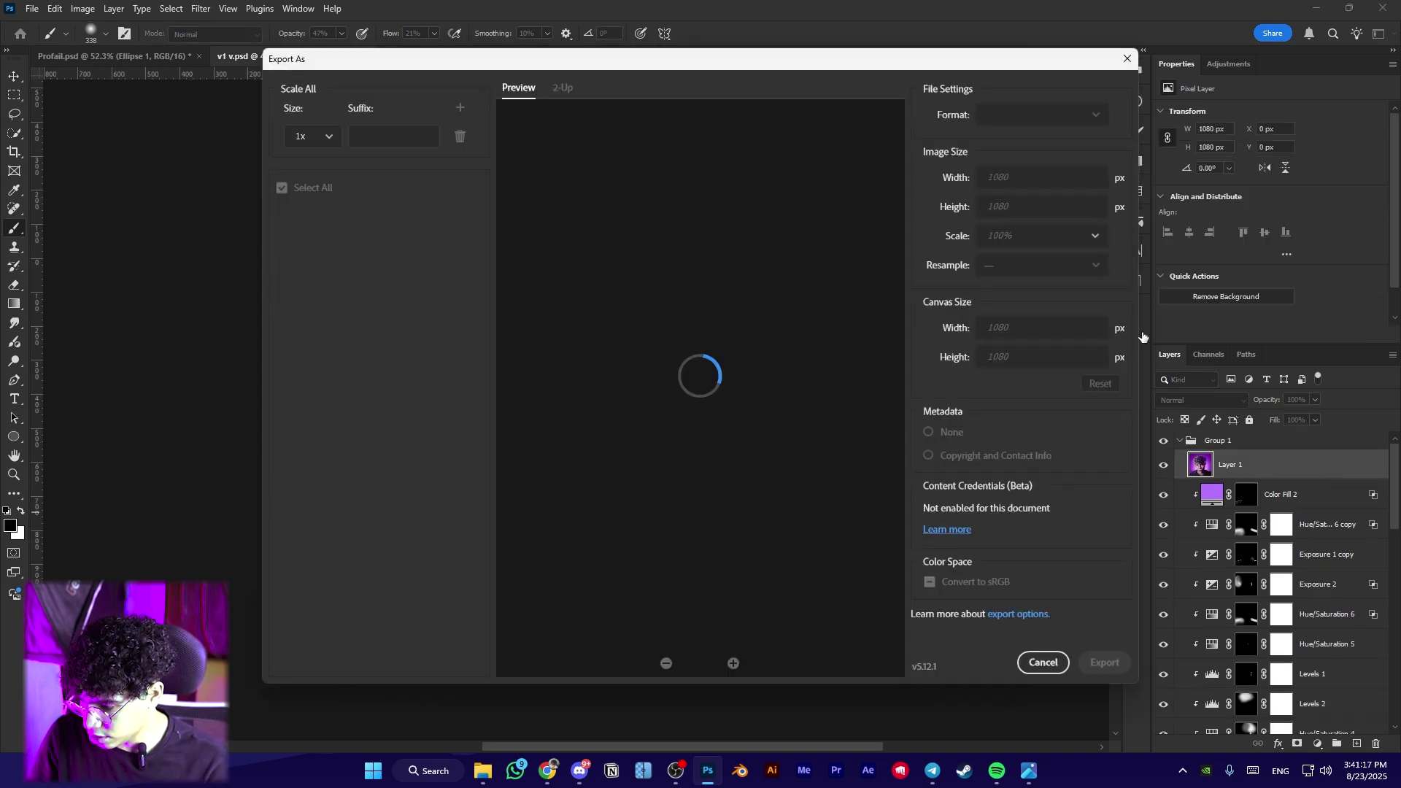
{"action": "left_click", "coordinate": [1062, 668]}
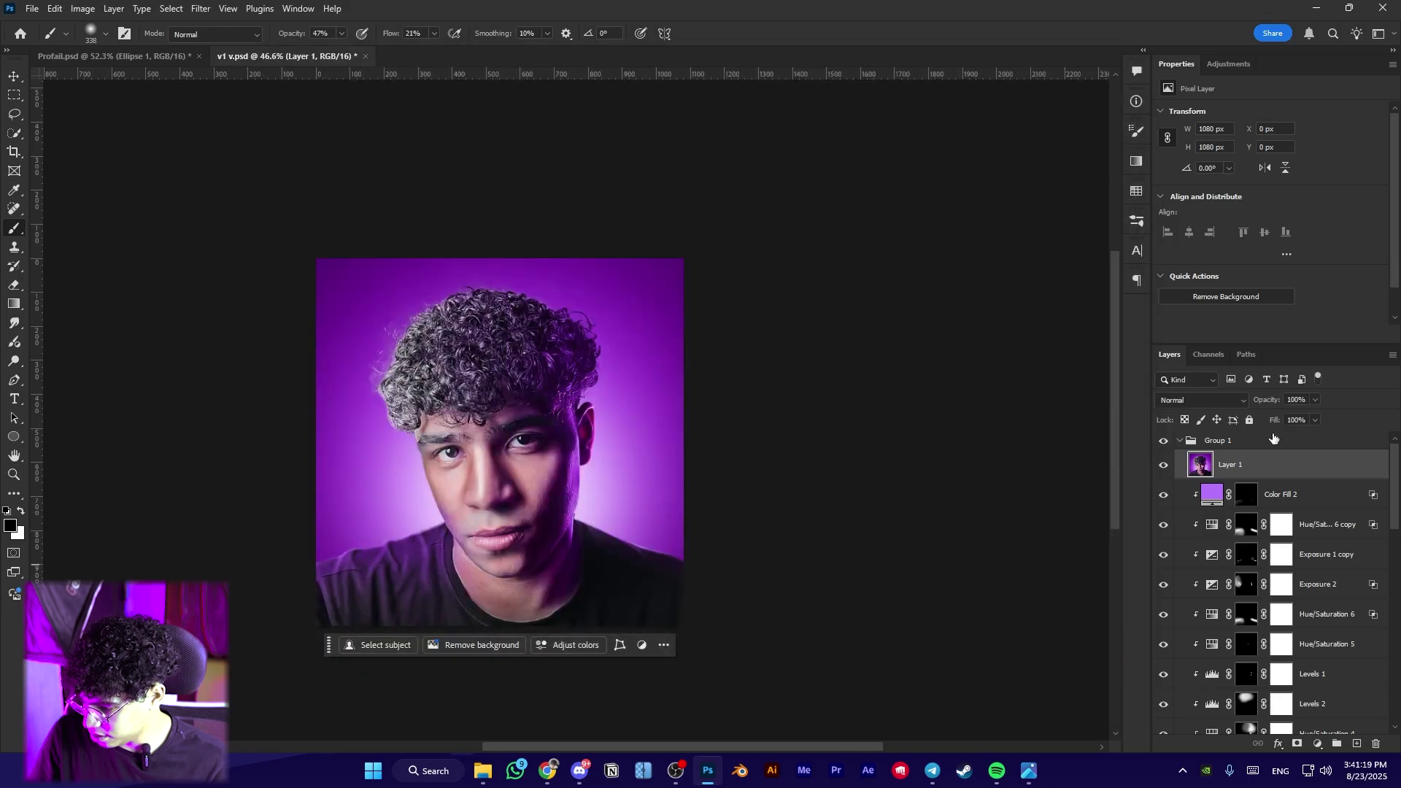
{"action": "right_click", "coordinate": [1274, 456]}
{"action": "left_click", "coordinate": [1313, 355]}
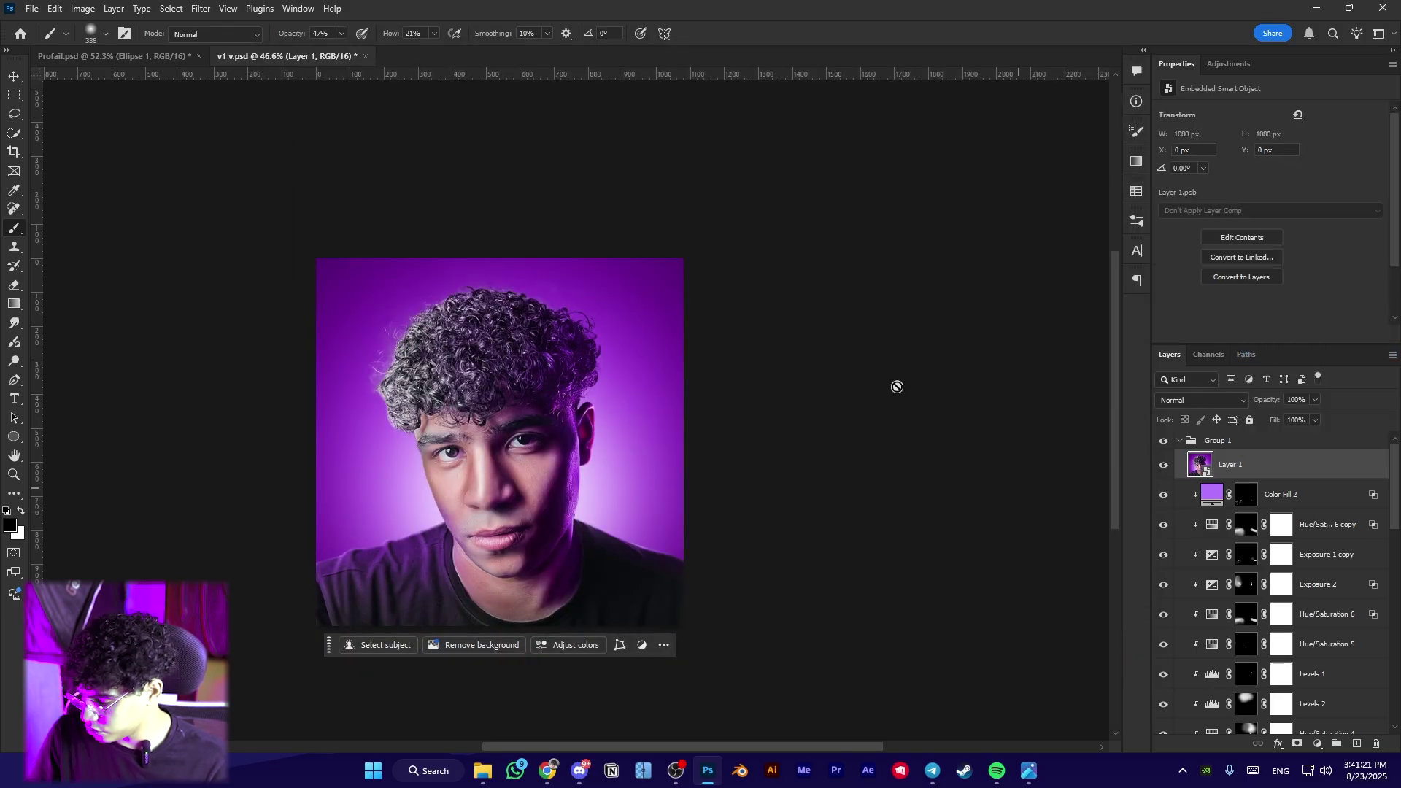
Open the Camera Raw Filter on Layer 1 in before/after view, setting Texture to +32 and Clarity to +43
{"action": "left_click", "coordinate": [204, 9]}
{"action": "left_click", "coordinate": [236, 136]}
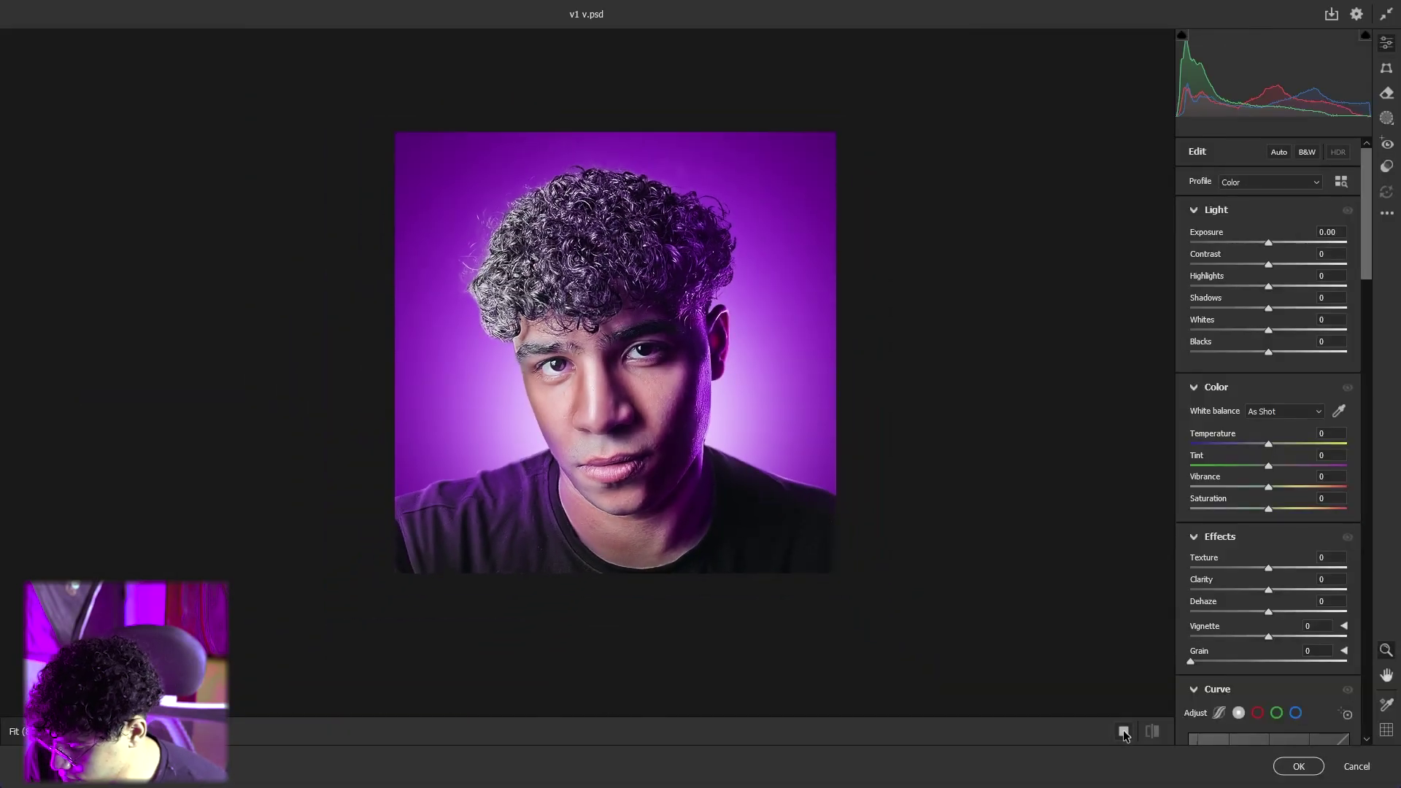
{"action": "left_click", "coordinate": [1123, 732]}
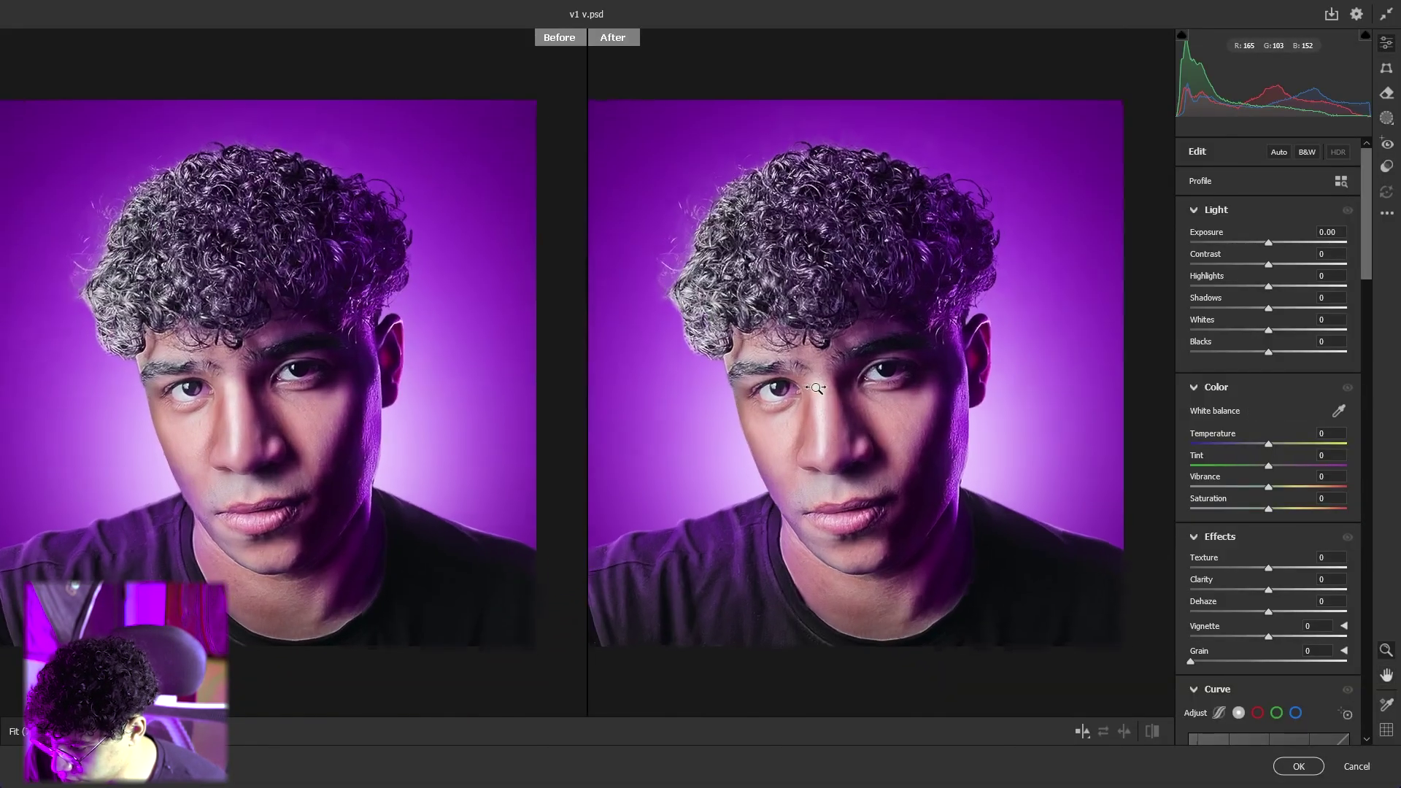
{"action": "left_click_drag", "start_coordinate": [1273, 567], "coordinate": [1302, 588]}
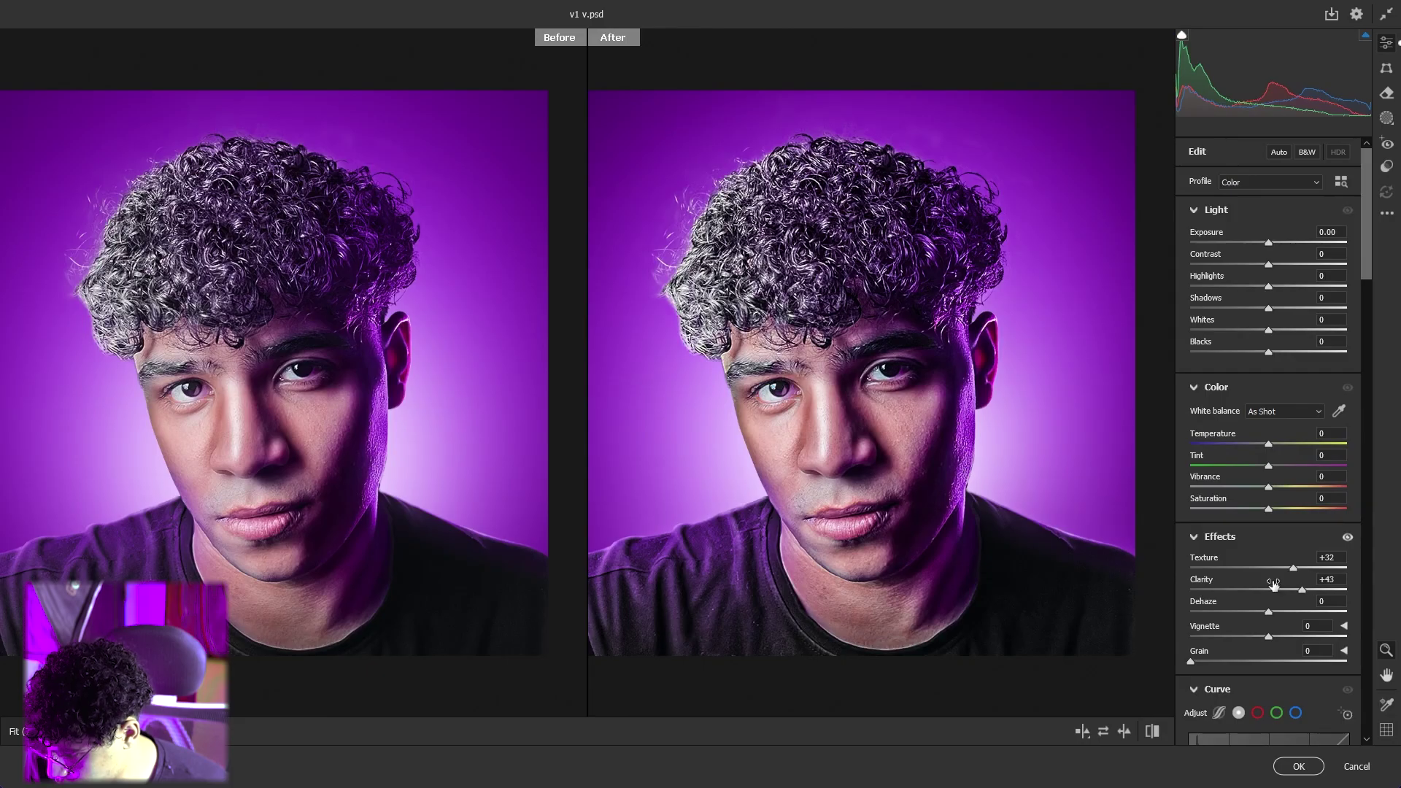
{"action": "left_click_drag", "start_coordinate": [849, 420], "coordinate": [967, 411]}
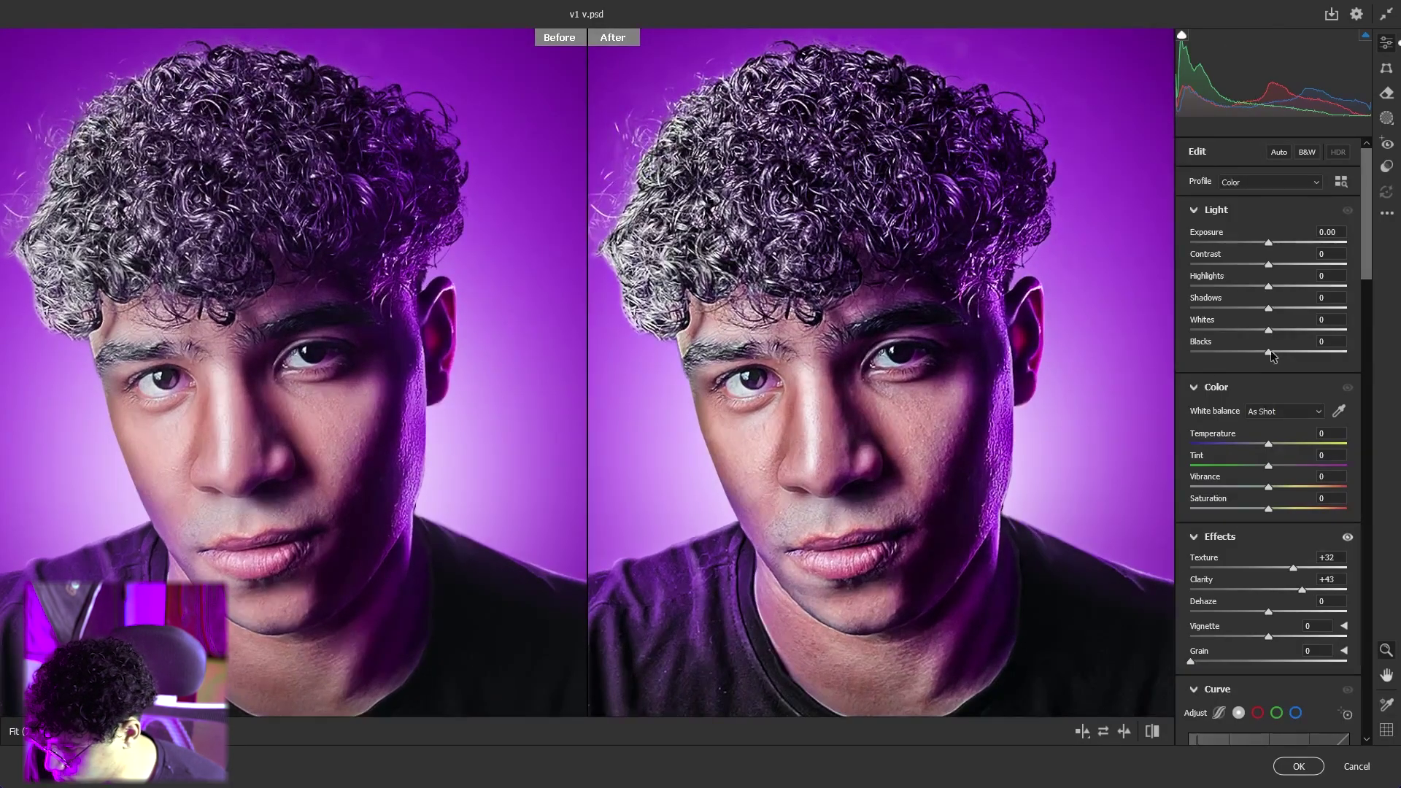
Set Whites to -20 and Shadows to +53, comparing the whole portrait before and after
{"action": "left_click_drag", "start_coordinate": [1270, 333], "coordinate": [1311, 314]}
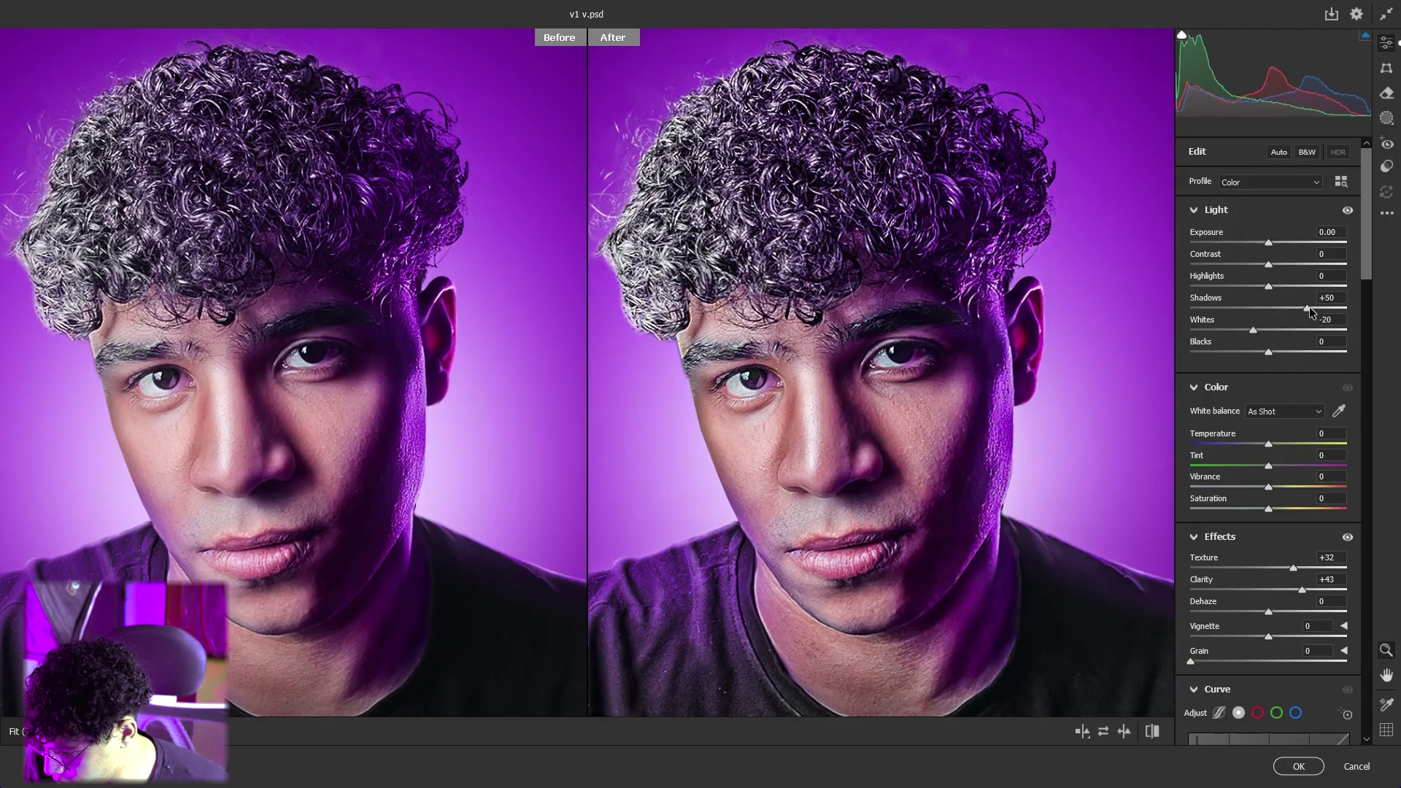
{"action": "left_click_drag", "start_coordinate": [881, 348], "coordinate": [806, 363]}
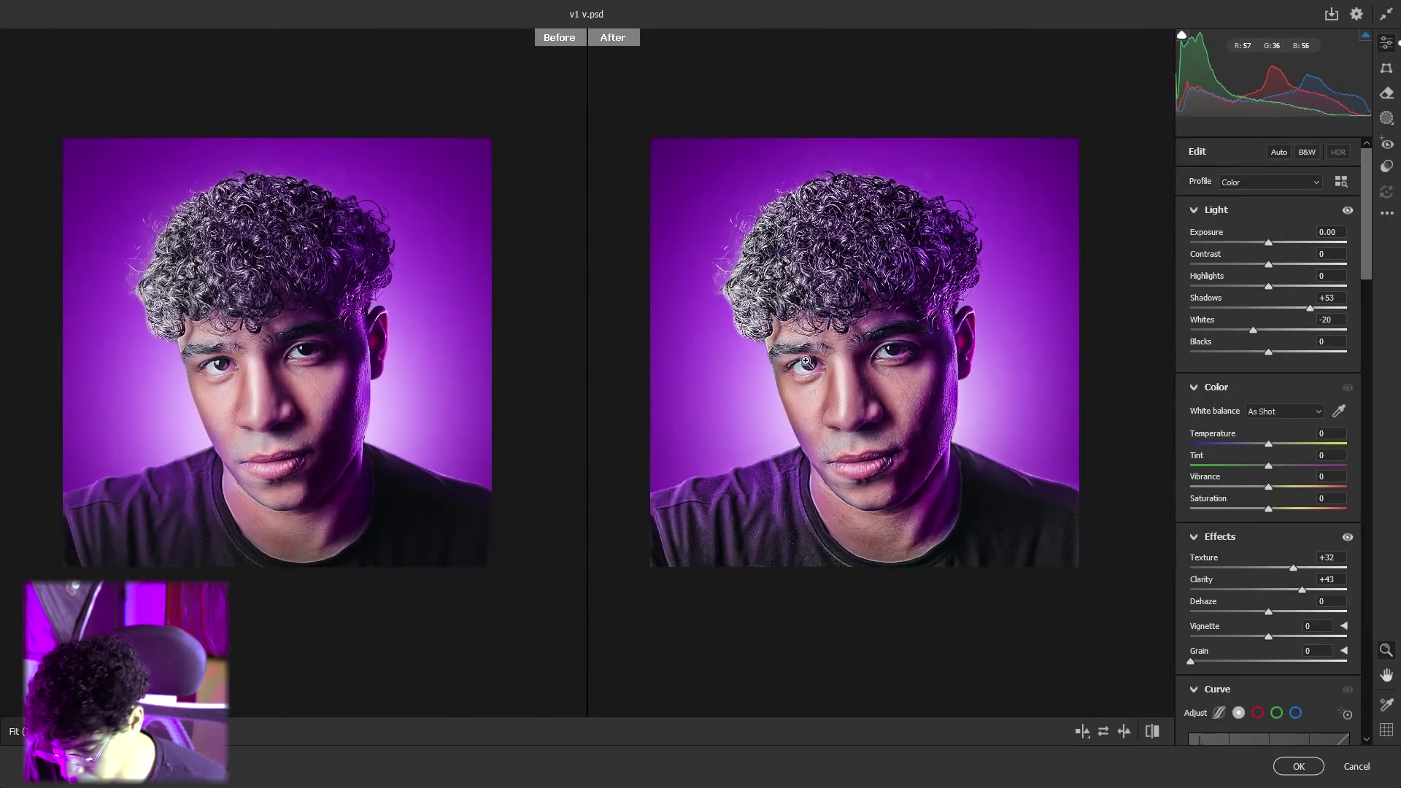
{"action": "left_click_drag", "start_coordinate": [912, 366], "coordinate": [936, 368]}
In the Color Mixer, set Oranges luminance to +25, Yellows luminance to +11 and Oranges saturation to -37
{"action": "scroll", "coordinate": [1246, 533], "scroll_direction": "down", "scroll_amount": 5}
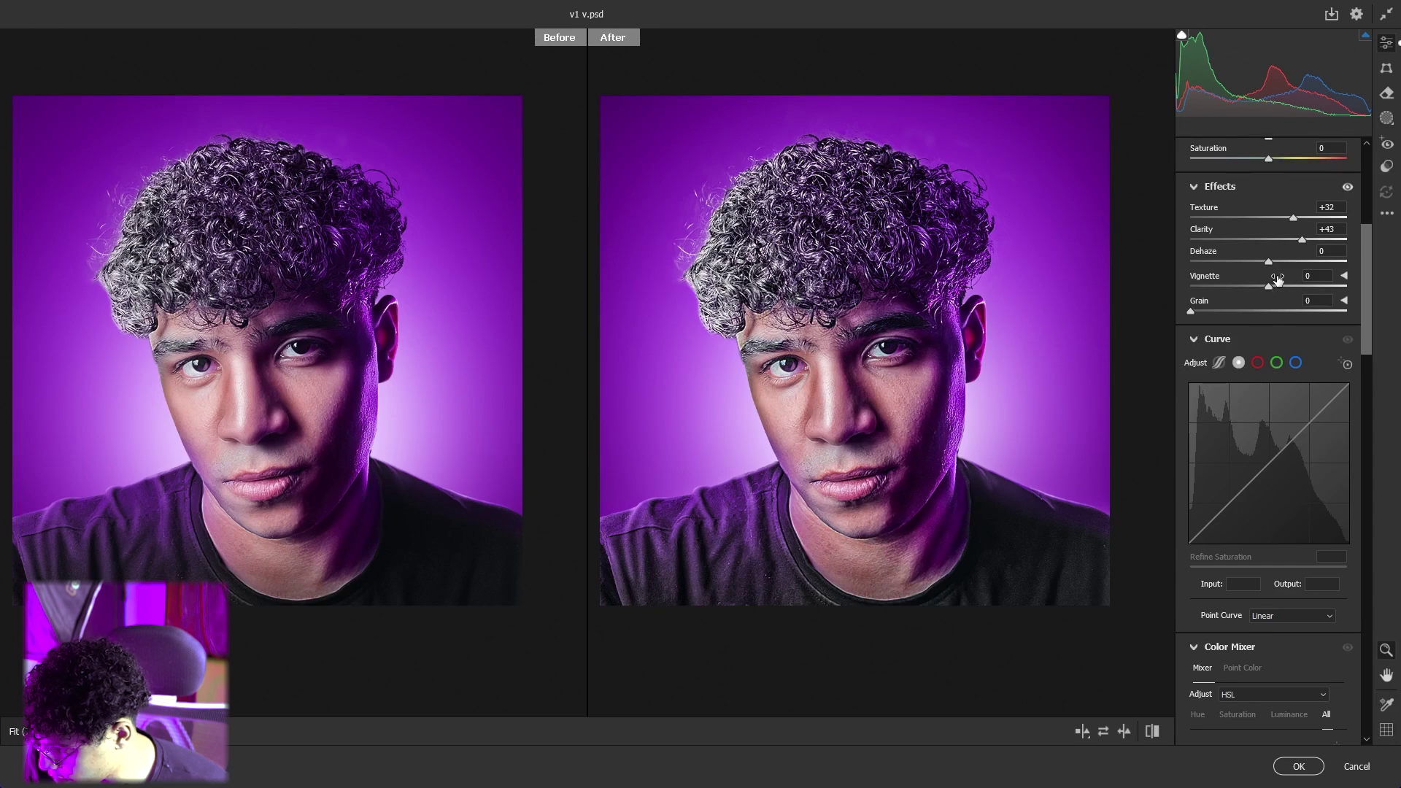
{"action": "scroll", "coordinate": [1273, 183], "scroll_direction": "up", "scroll_amount": 3}
{"action": "left_click_drag", "start_coordinate": [1268, 312], "coordinate": [1280, 317]}
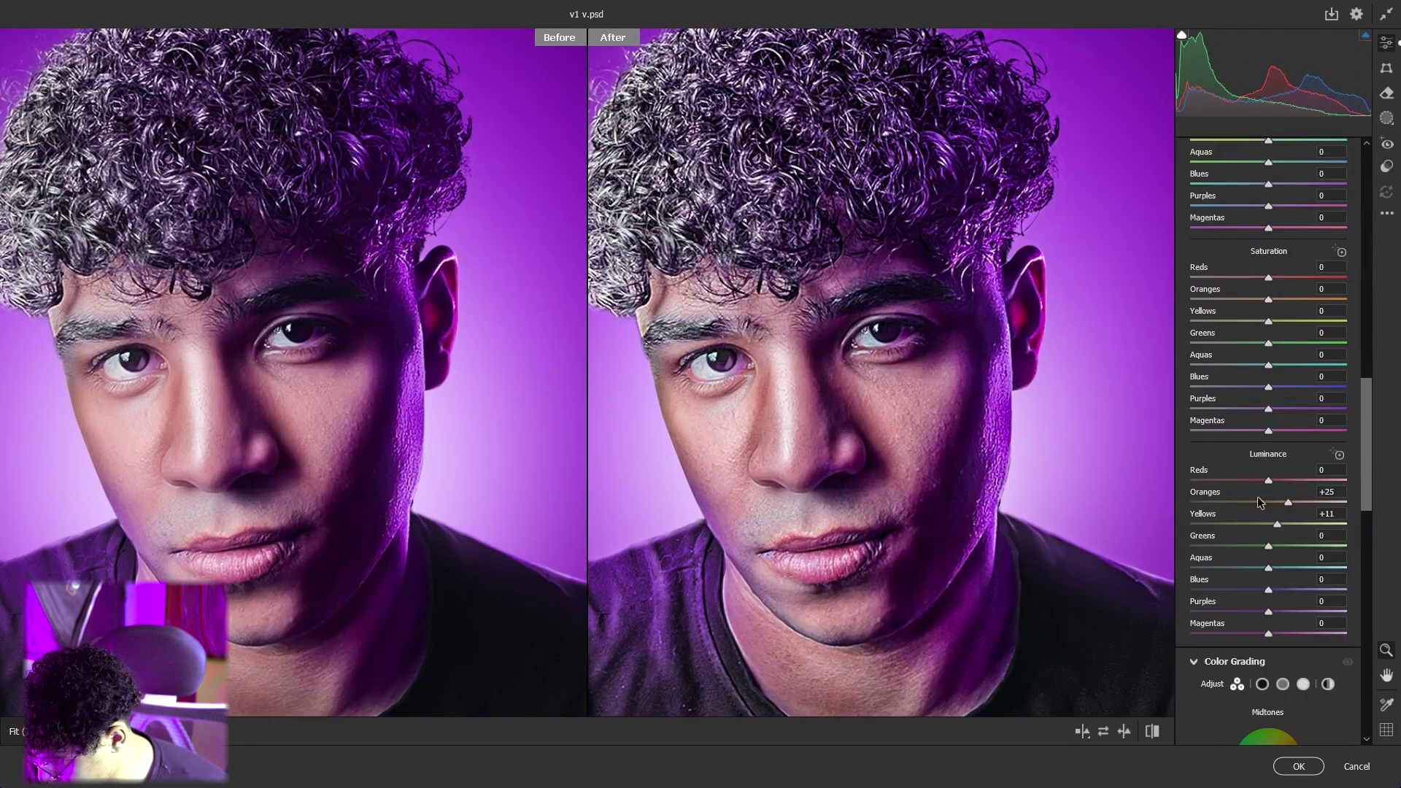
{"action": "left_click", "coordinate": [879, 400]}
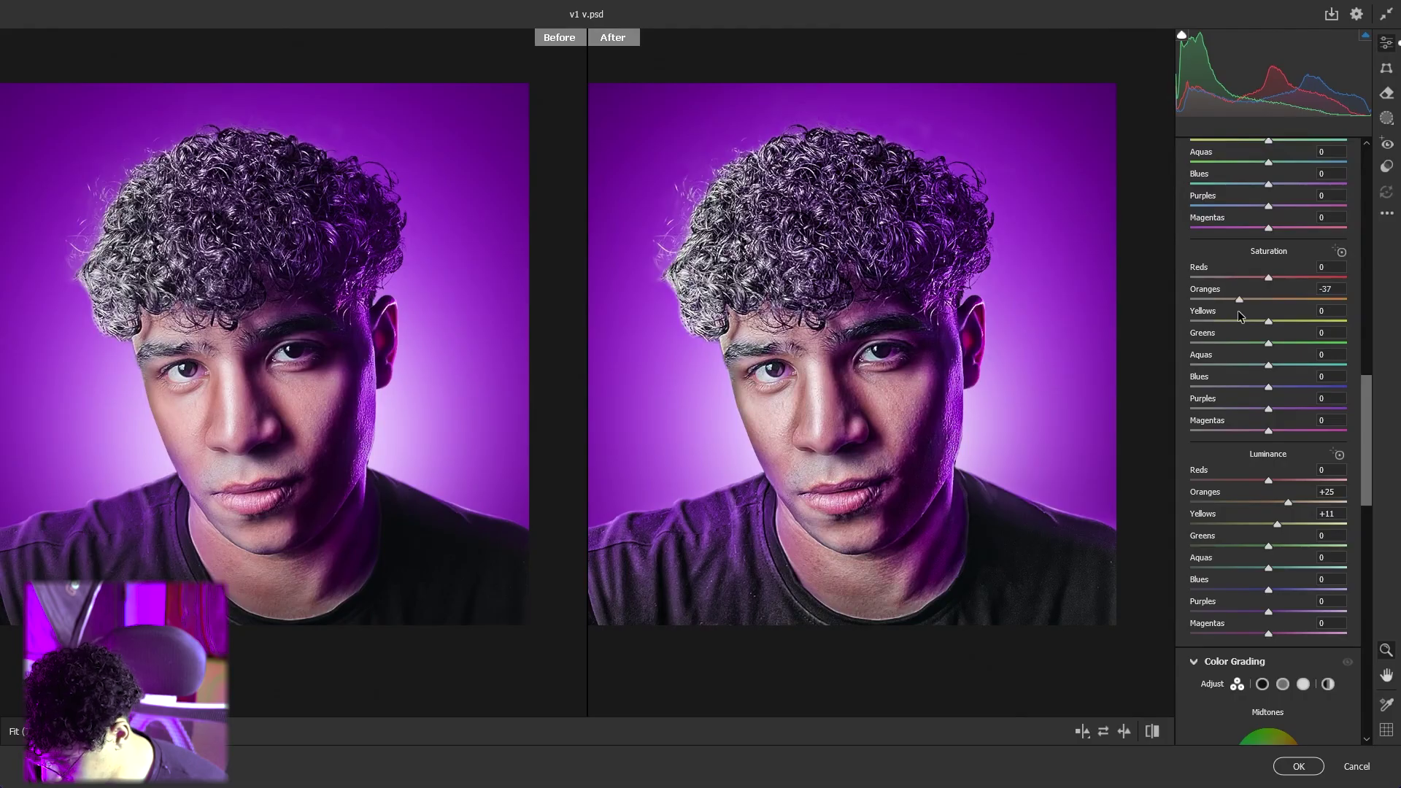
{"action": "left_click_drag", "start_coordinate": [840, 394], "coordinate": [793, 396]}
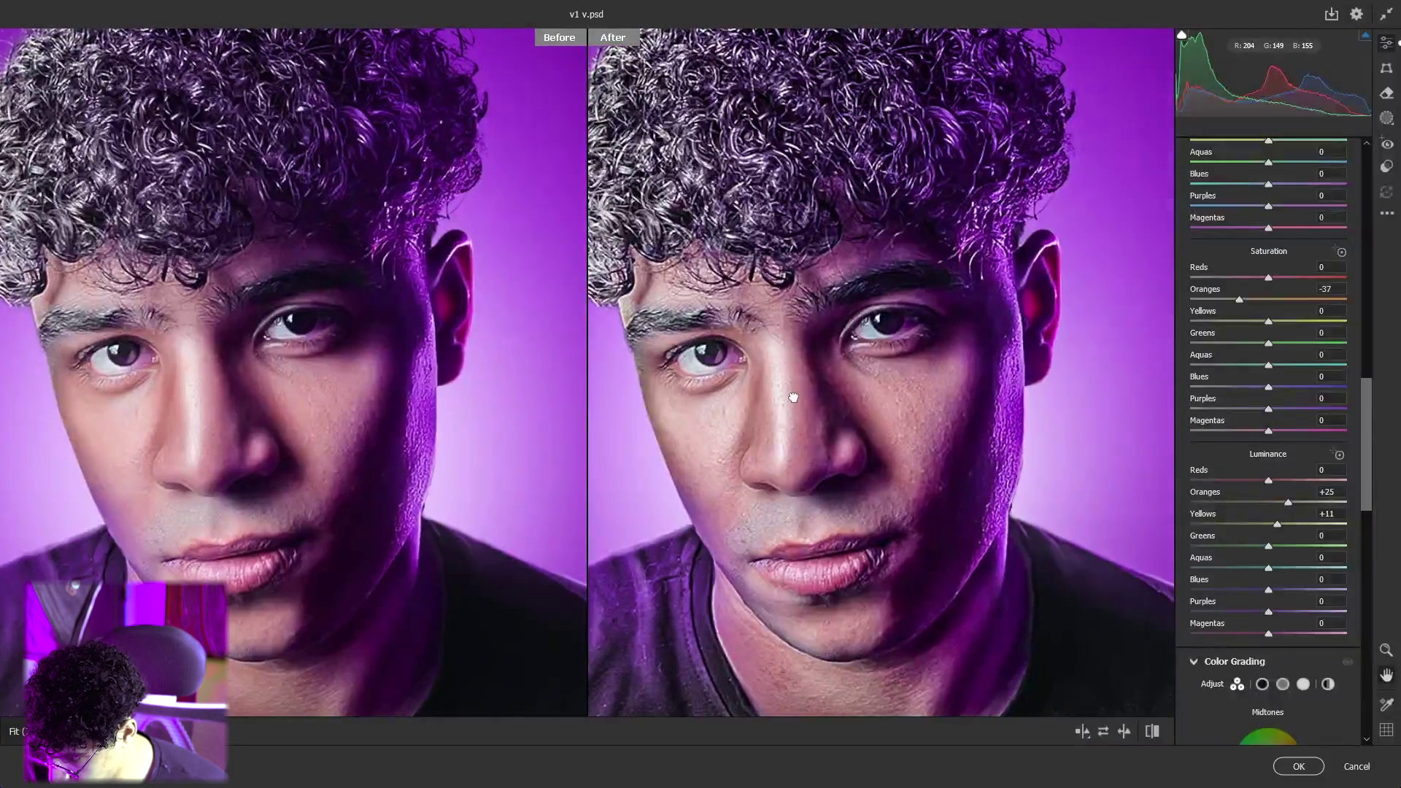
Set Clarity to +9 and warm the white balance Temperature to +5
{"action": "scroll", "coordinate": [1335, 457], "scroll_direction": "up", "scroll_amount": 10}
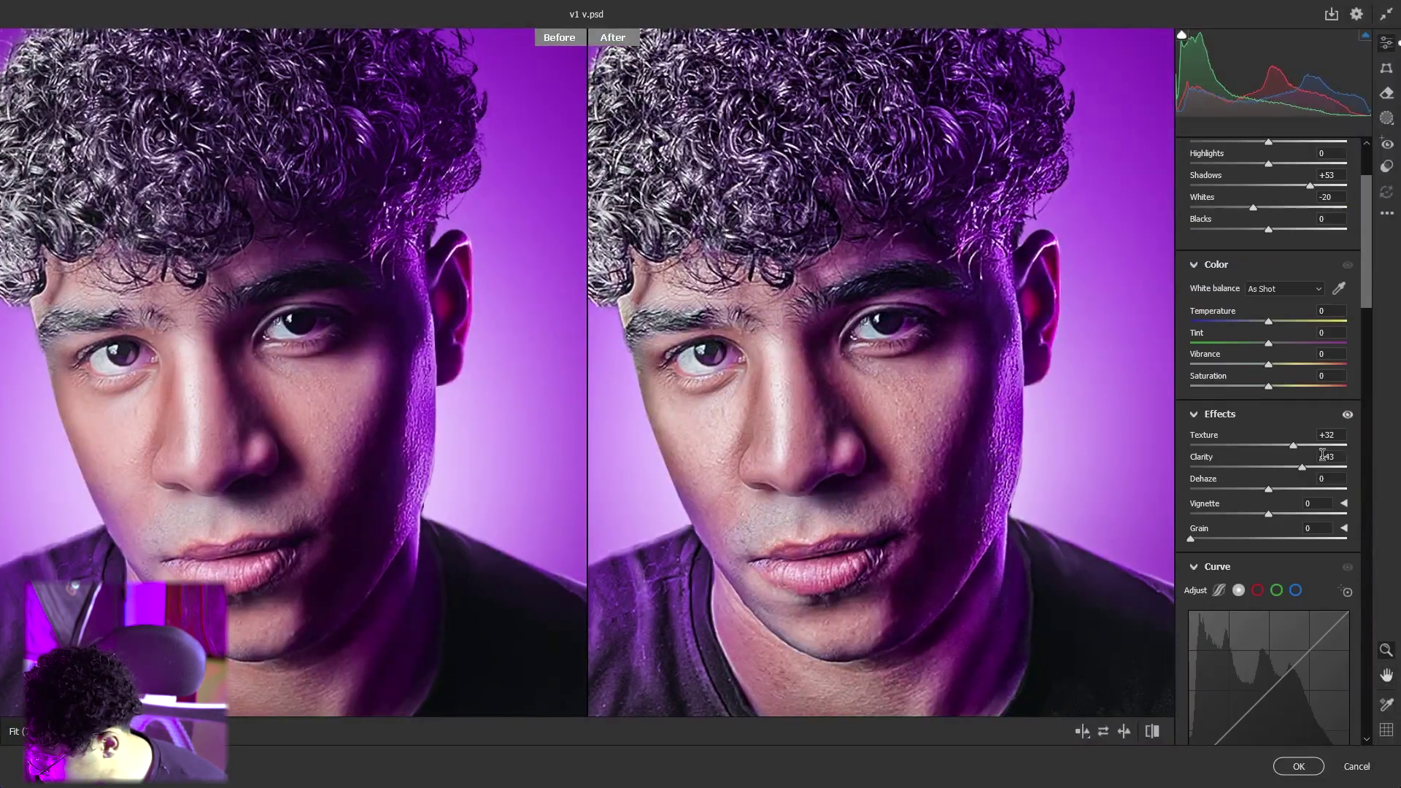
{"action": "left_click_drag", "start_coordinate": [1284, 467], "coordinate": [1275, 469]}
{"action": "scroll", "coordinate": [1276, 468], "scroll_direction": "down", "scroll_amount": 2}
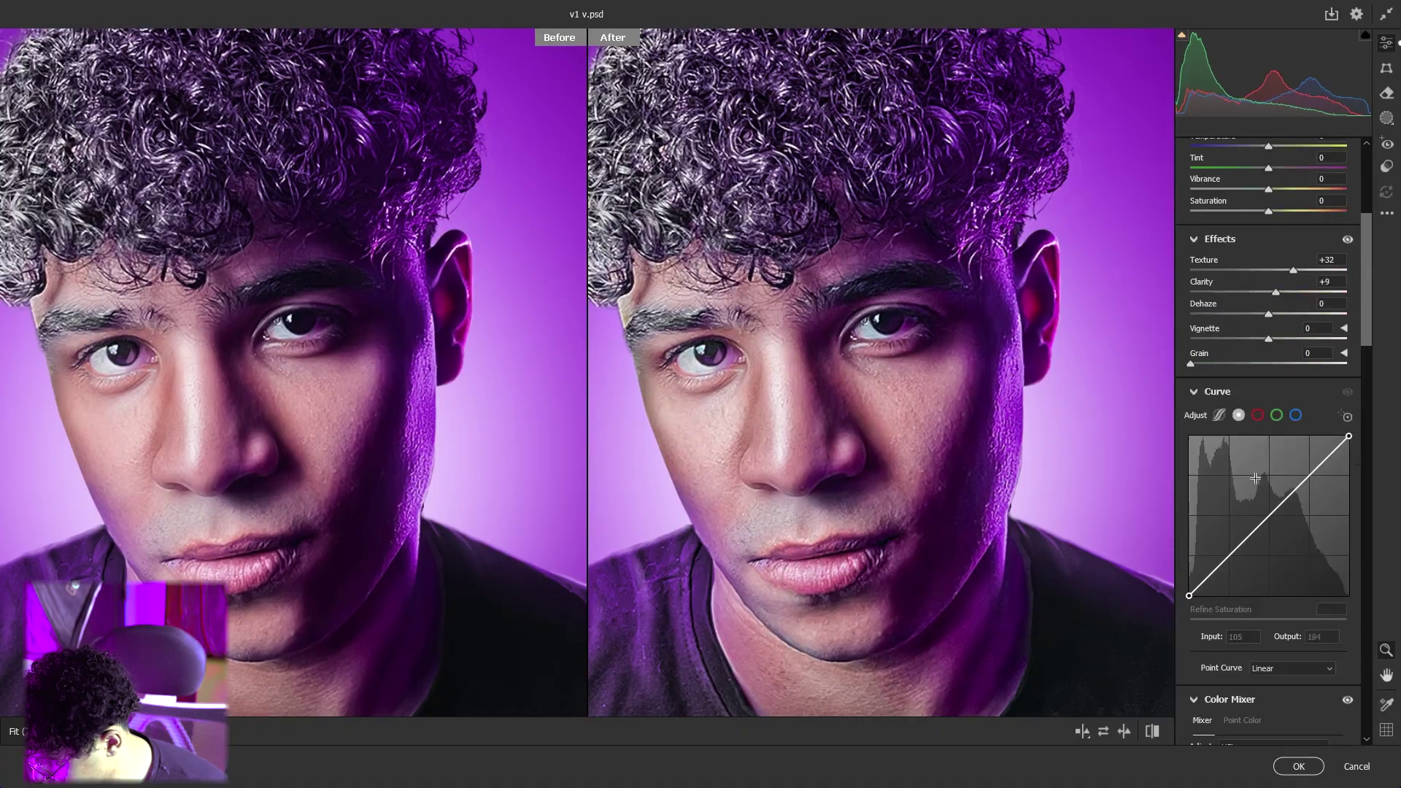
{"action": "scroll", "coordinate": [1270, 442], "scroll_direction": "up", "scroll_amount": 3}
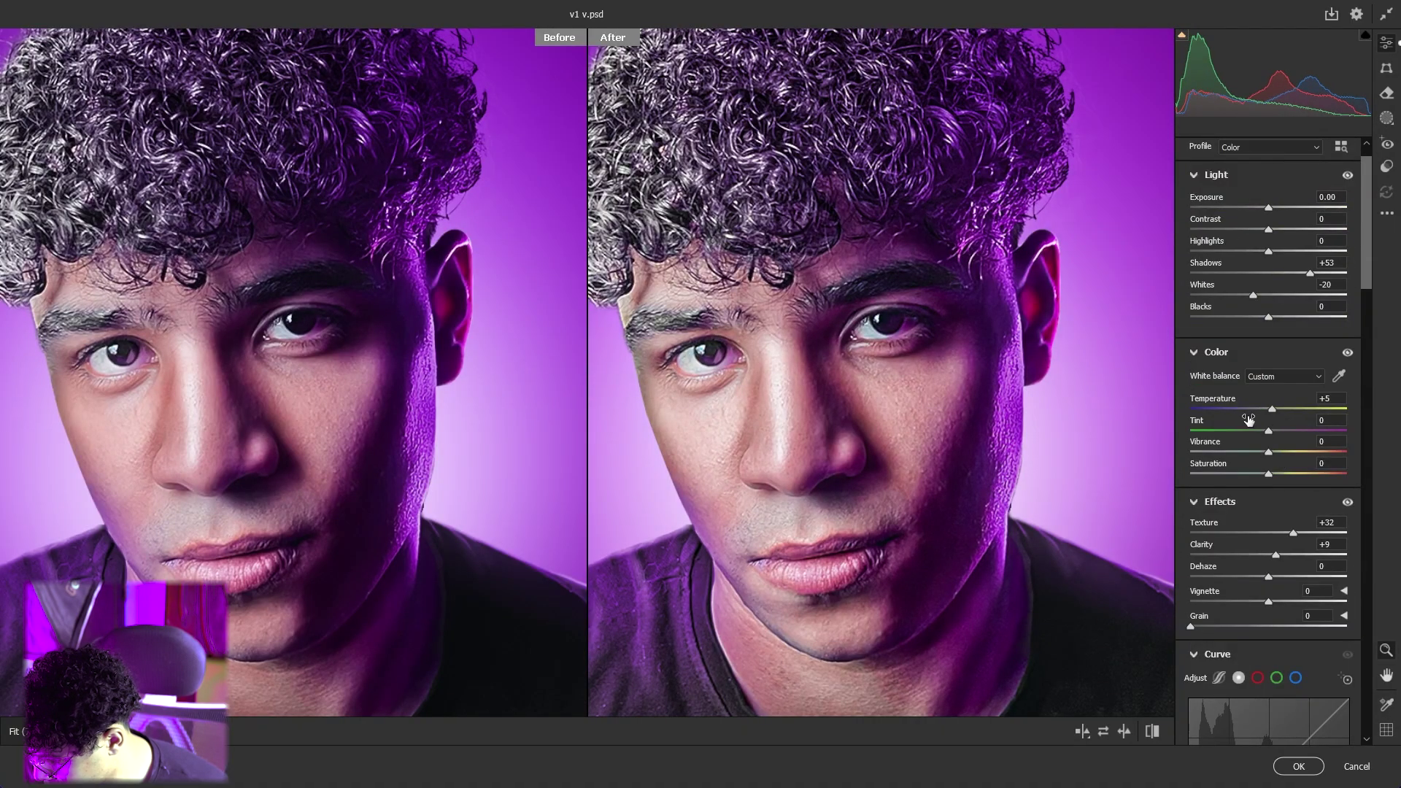
{"action": "scroll", "coordinate": [718, 437], "scroll_direction": "down", "scroll_amount": 3}
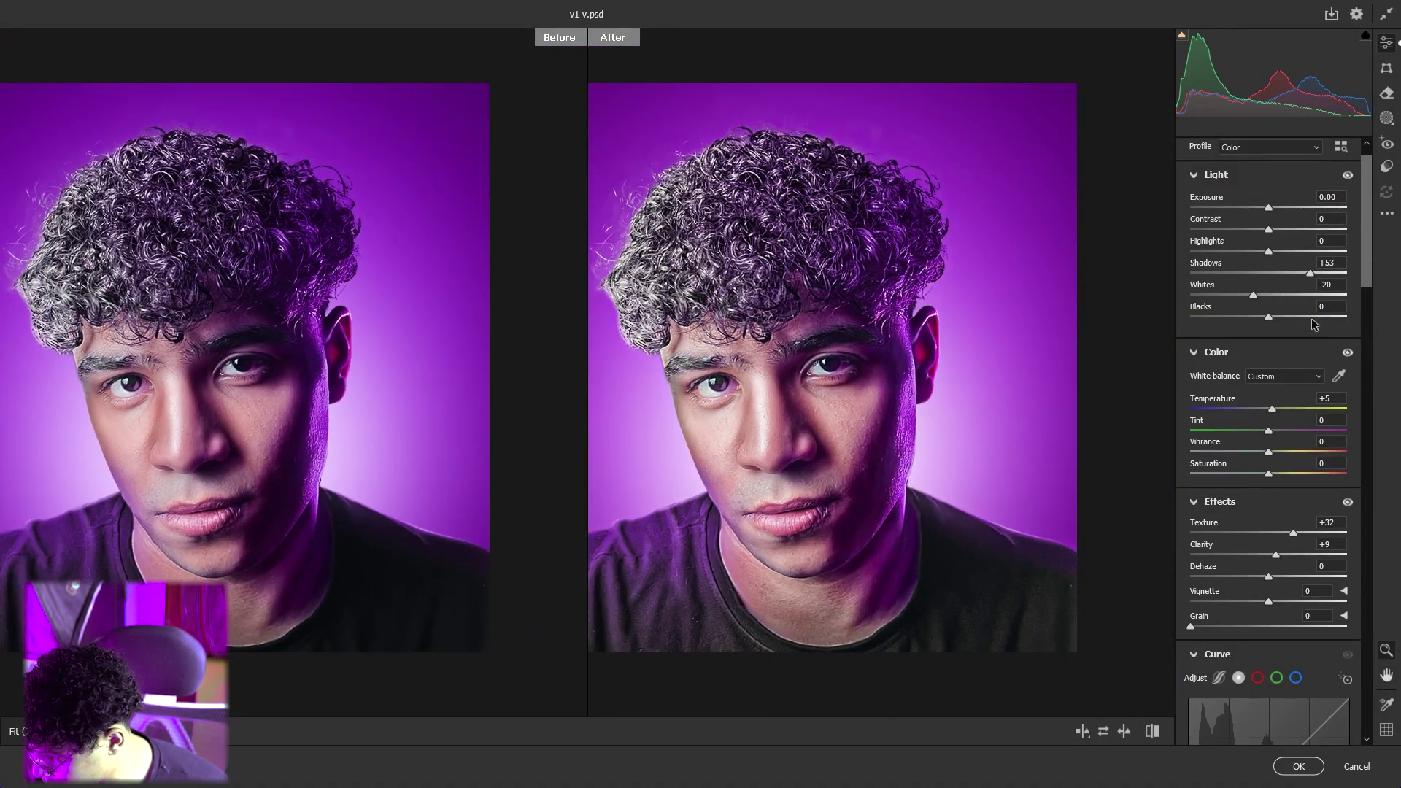
Refine the light settings with Contrast -9, Shadows +22, Whites -39 and Blacks -12
{"action": "mouse_move", "coordinate": [1269, 238]}
{"action": "left_mouse_down"}
{"action": "mouse_move", "coordinate": [1288, 230]}
{"action": "mouse_move", "coordinate": [1261, 237]}
{"action": "left_mouse_up"}
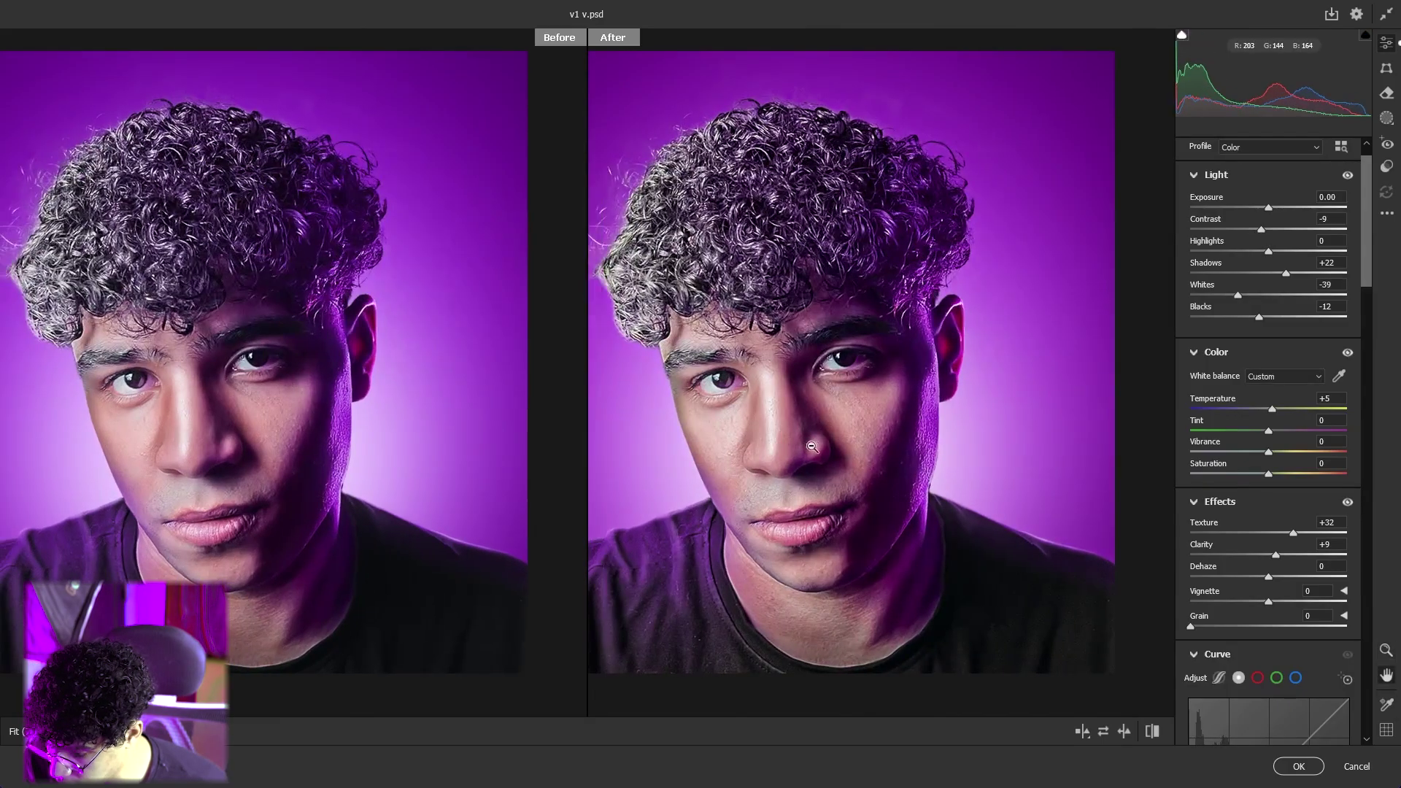
{"action": "scroll", "coordinate": [812, 446], "scroll_direction": "up", "scroll_amount": 2}
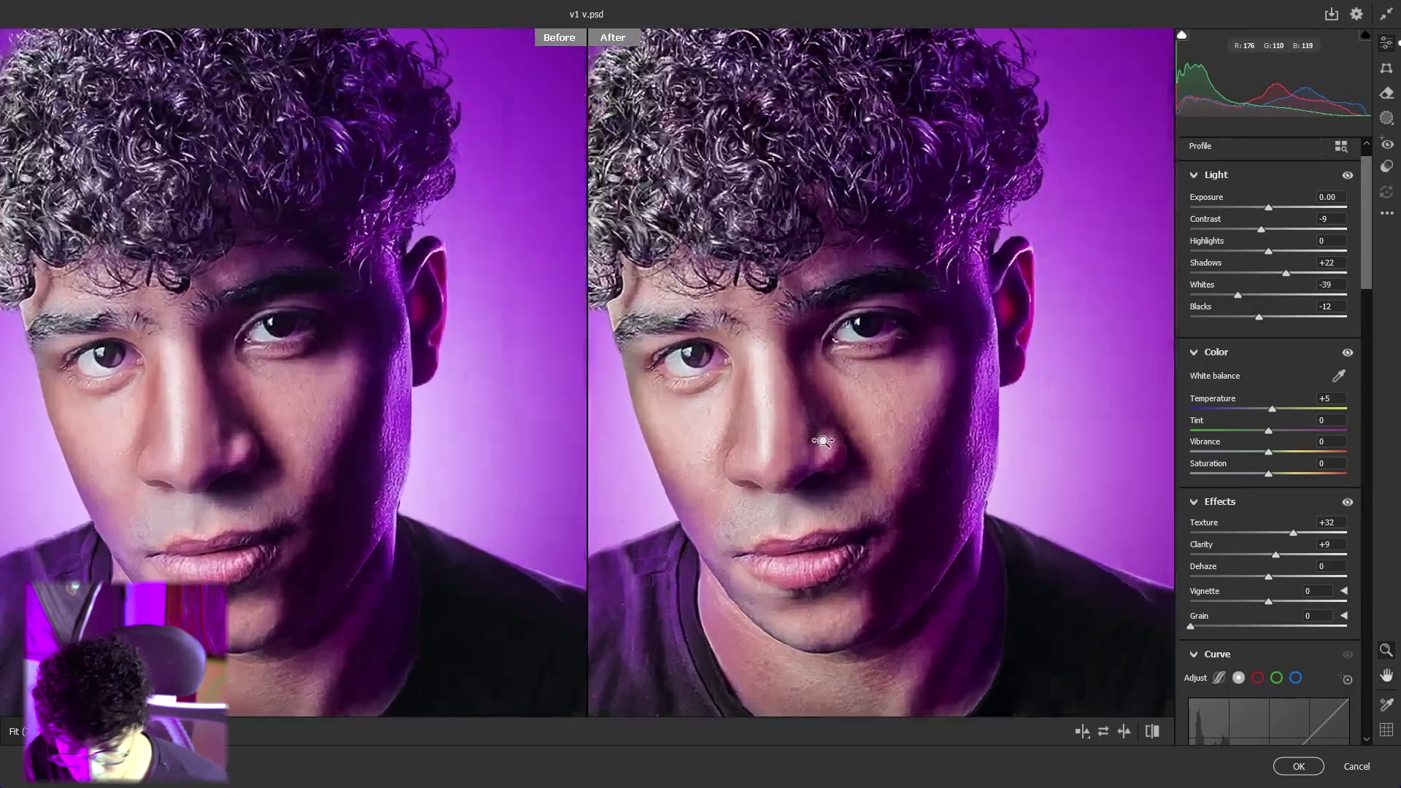
{"action": "scroll", "coordinate": [830, 496], "scroll_direction": "down", "scroll_amount": 3}
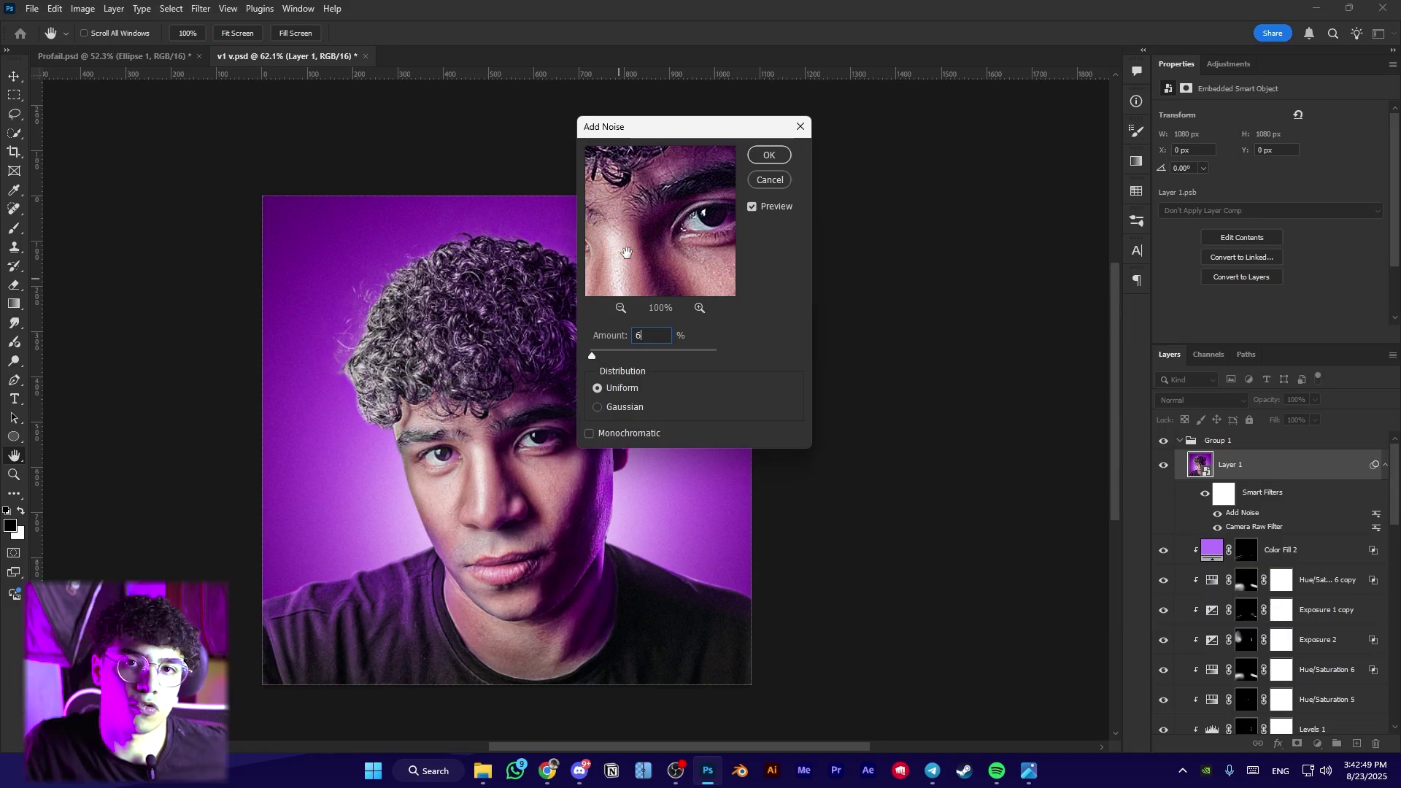
Apply the Add Noise smart filter to Layer 1 with 6% uniform noise and return to the Brush tool
{"action": "left_click", "coordinate": [769, 154]}
{"action": "key", "text": "b"}
{"action": "scroll", "coordinate": [816, 537], "scroll_direction": "up", "scroll_amount": 2}
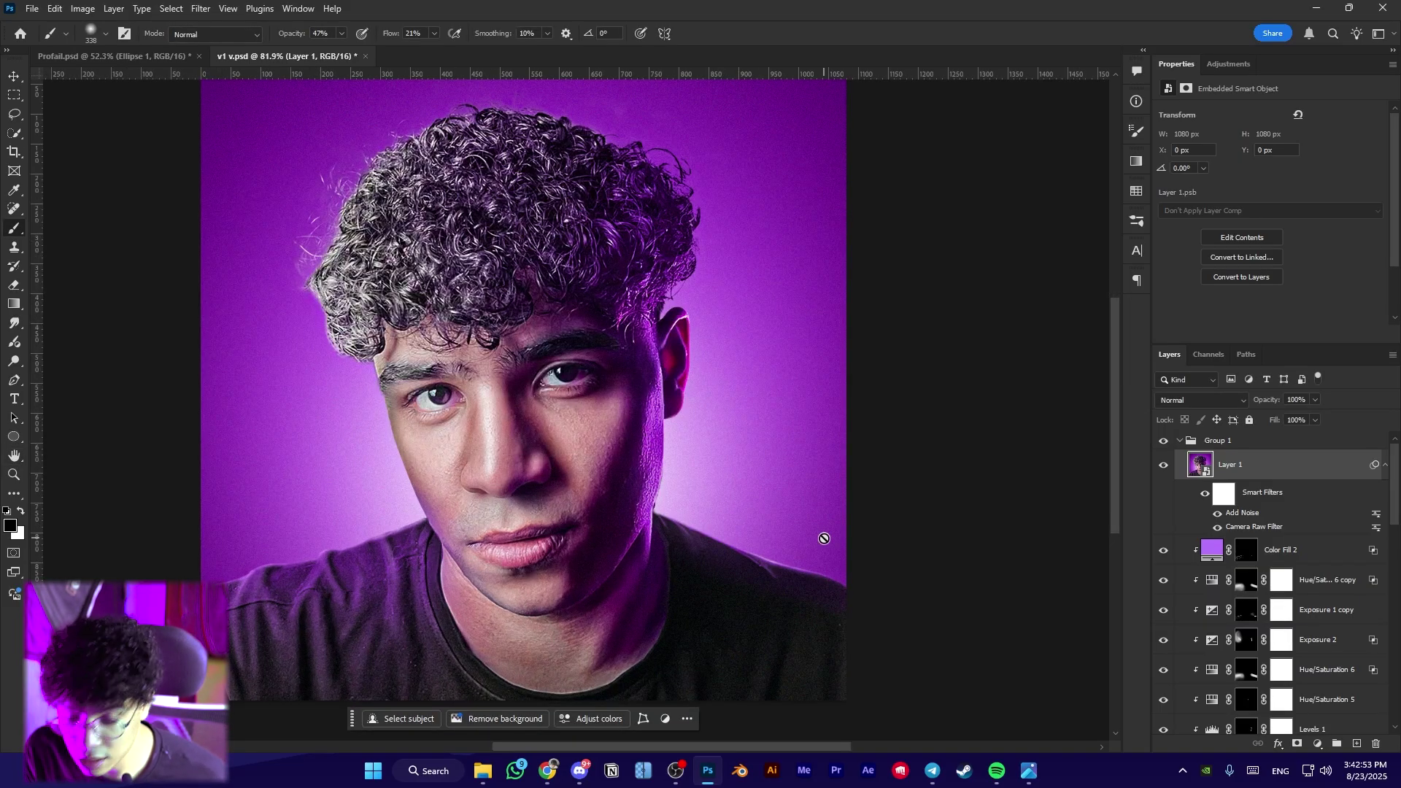